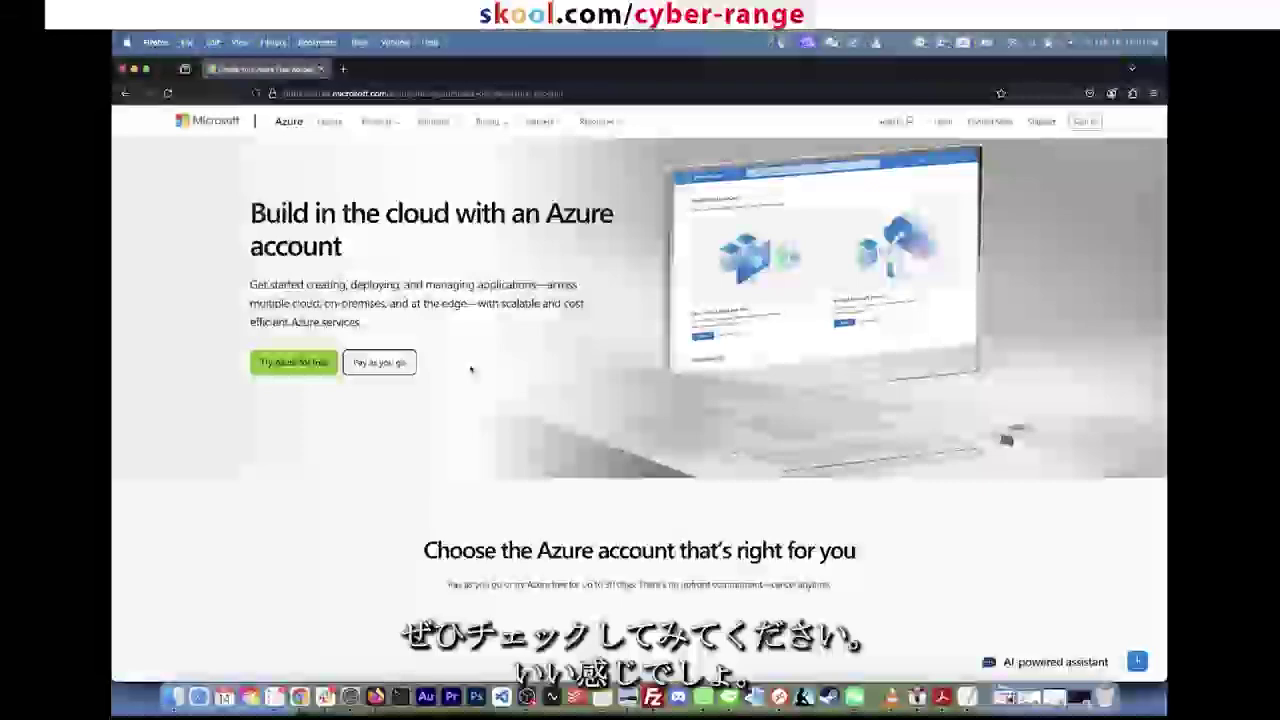
left_click(528, 93)
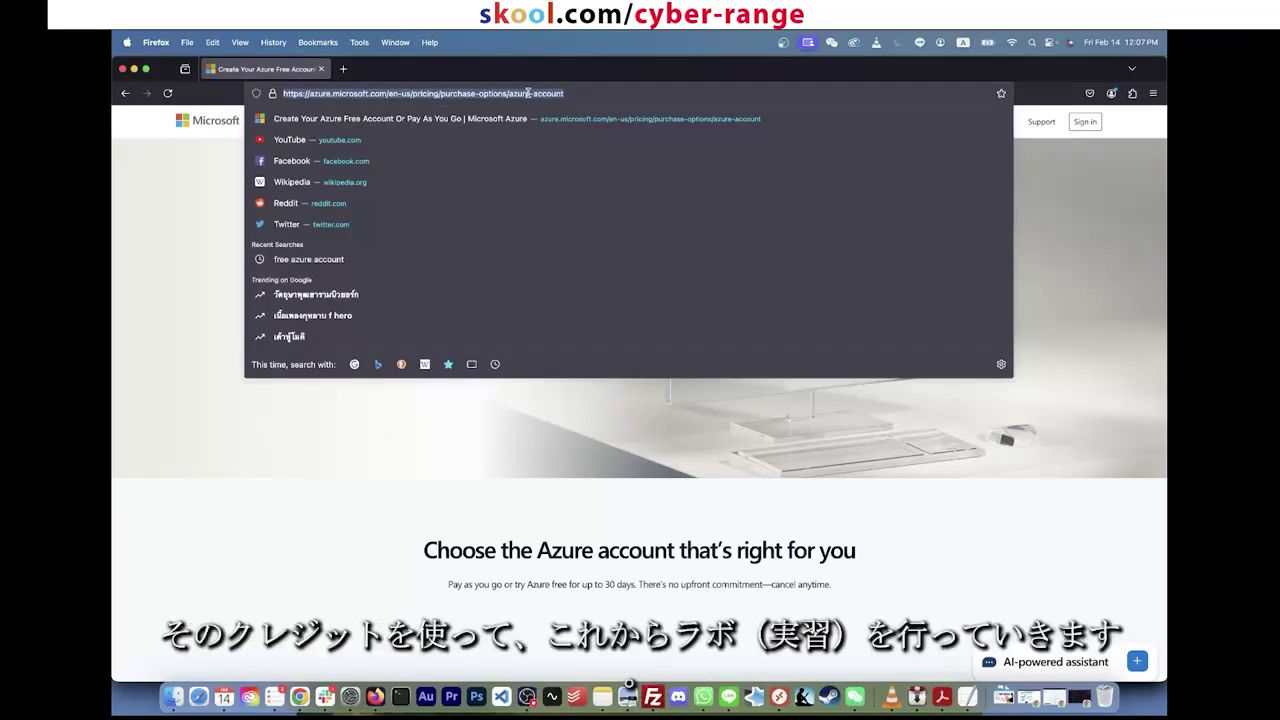
left_click(502, 390)
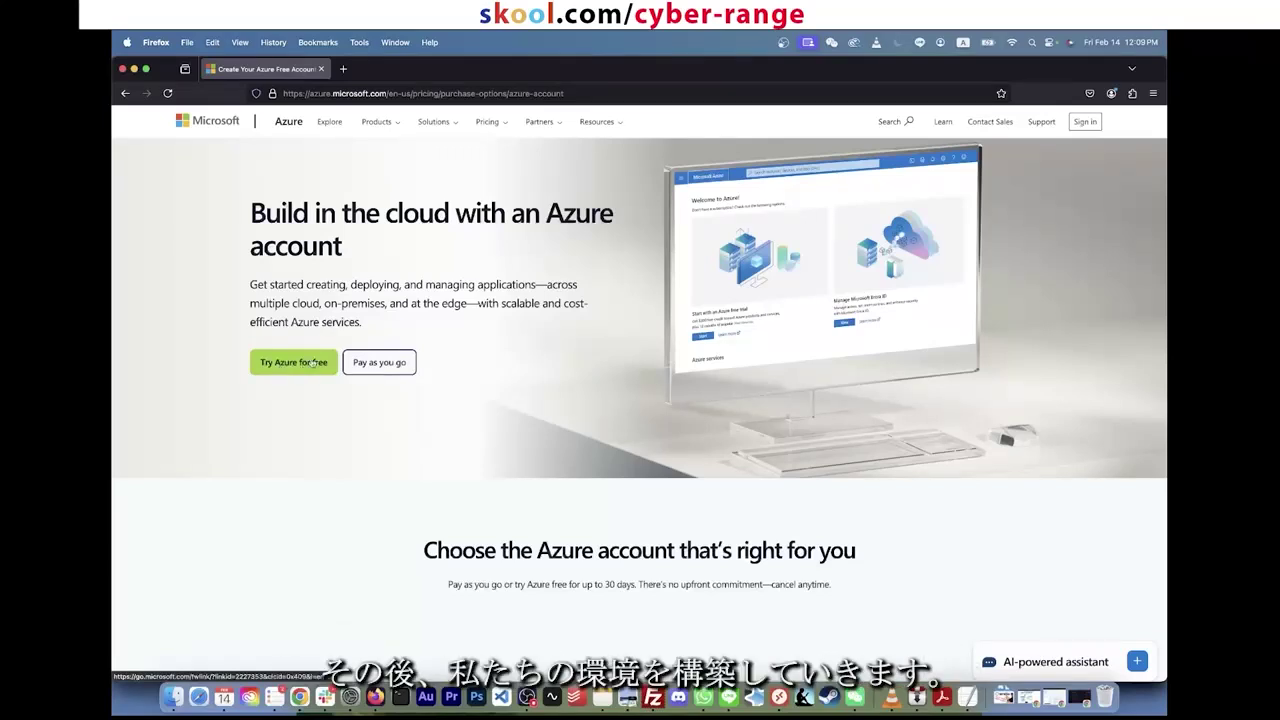
Step: Start the free Azure signup and choose to create a new Microsoft account
left_click(313, 365)
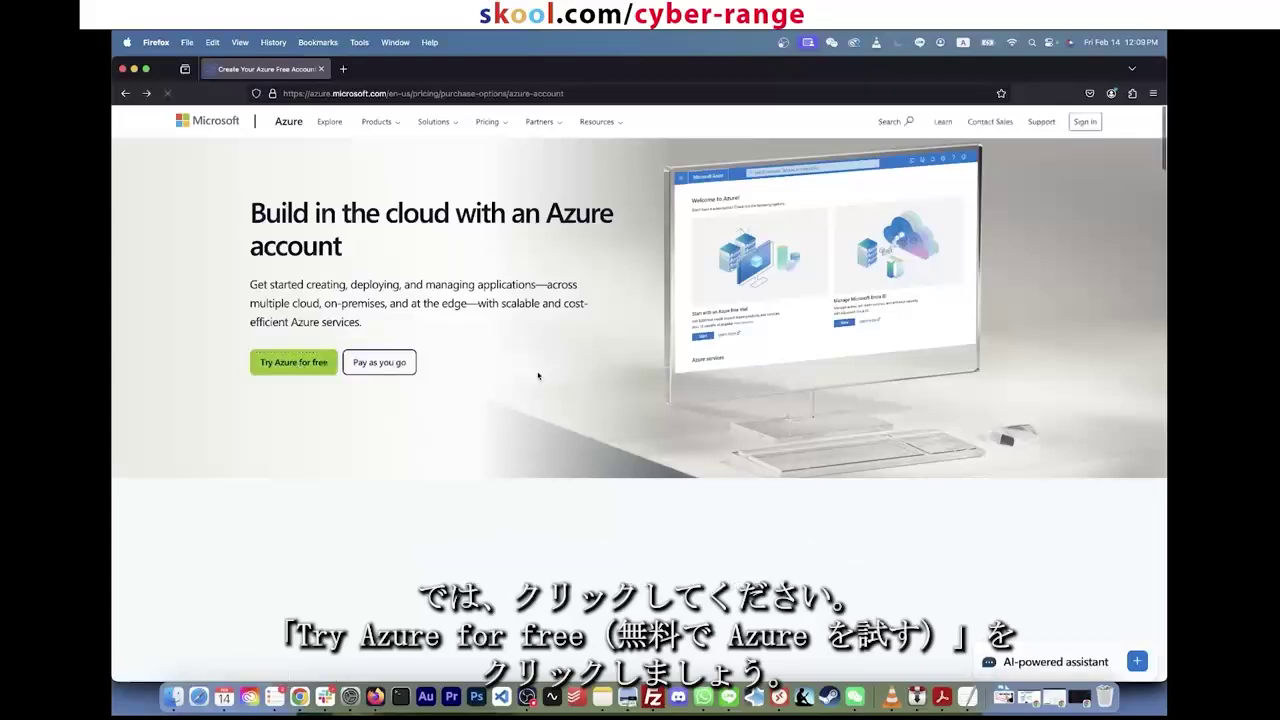
left_click(313, 369)
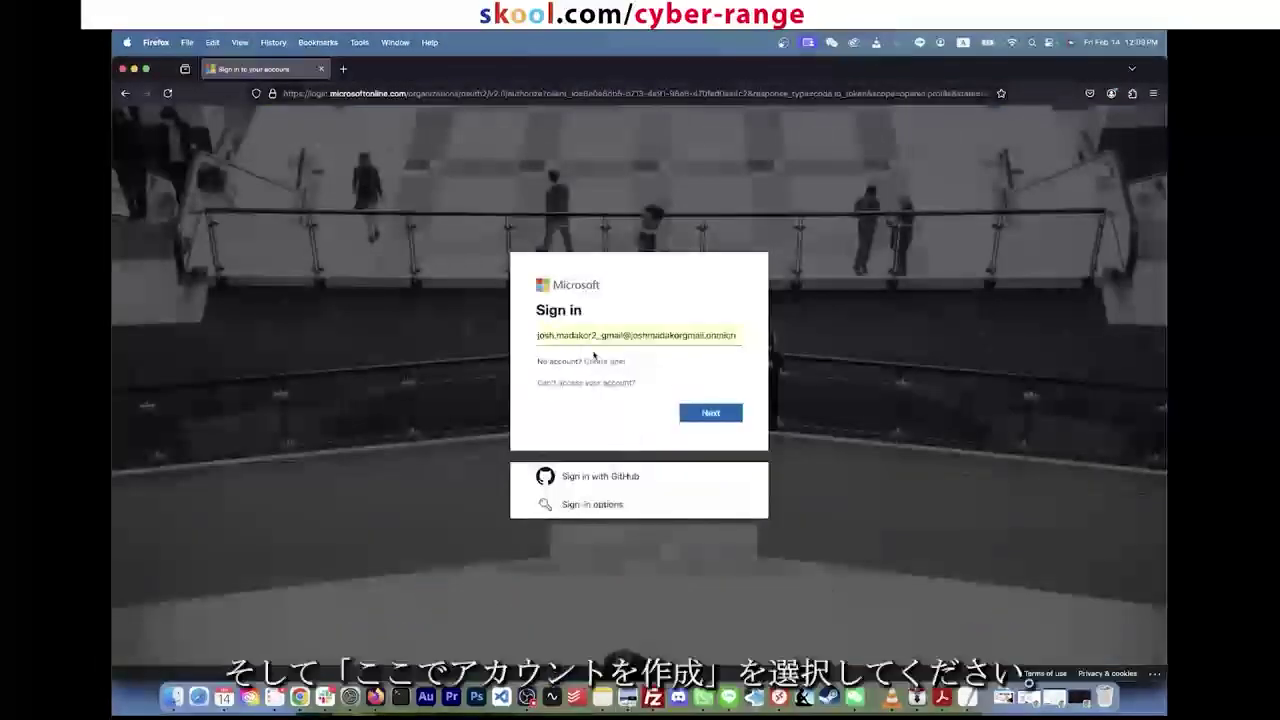
left_click(599, 363)
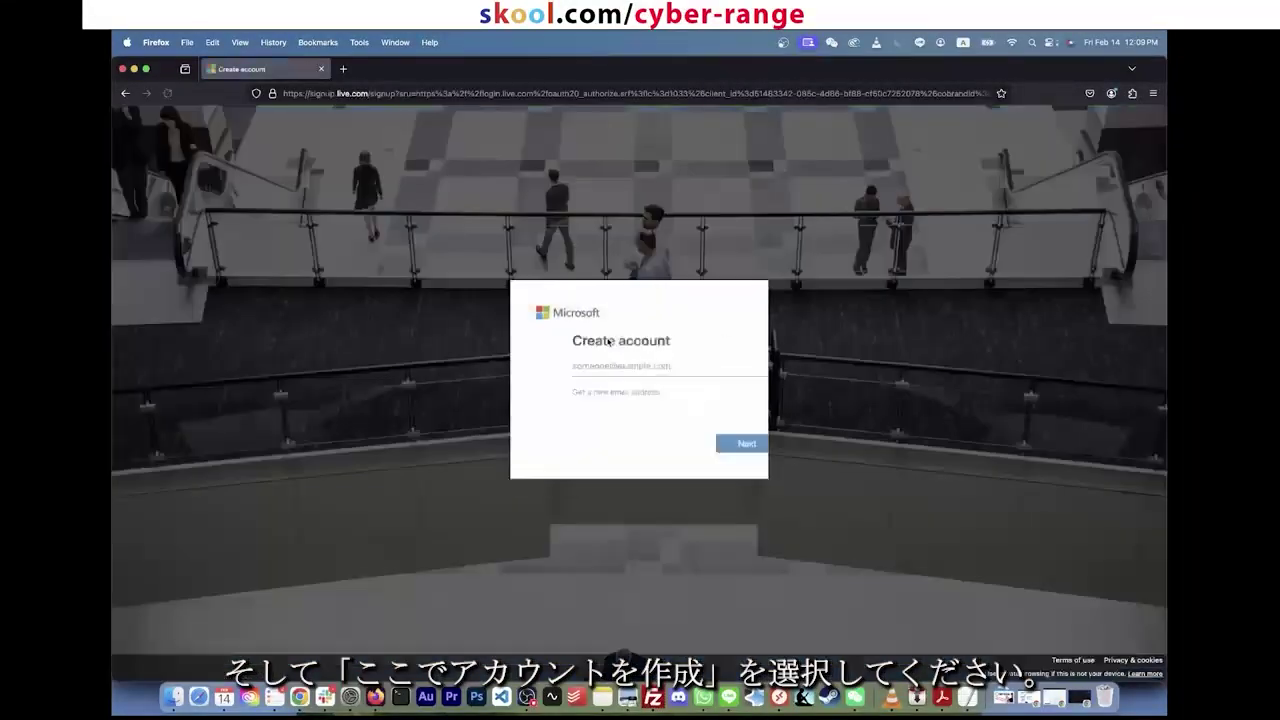
Step: Paste a personal e-mail address into the Create account field and submit it
left_click(604, 368)
key("super+v")
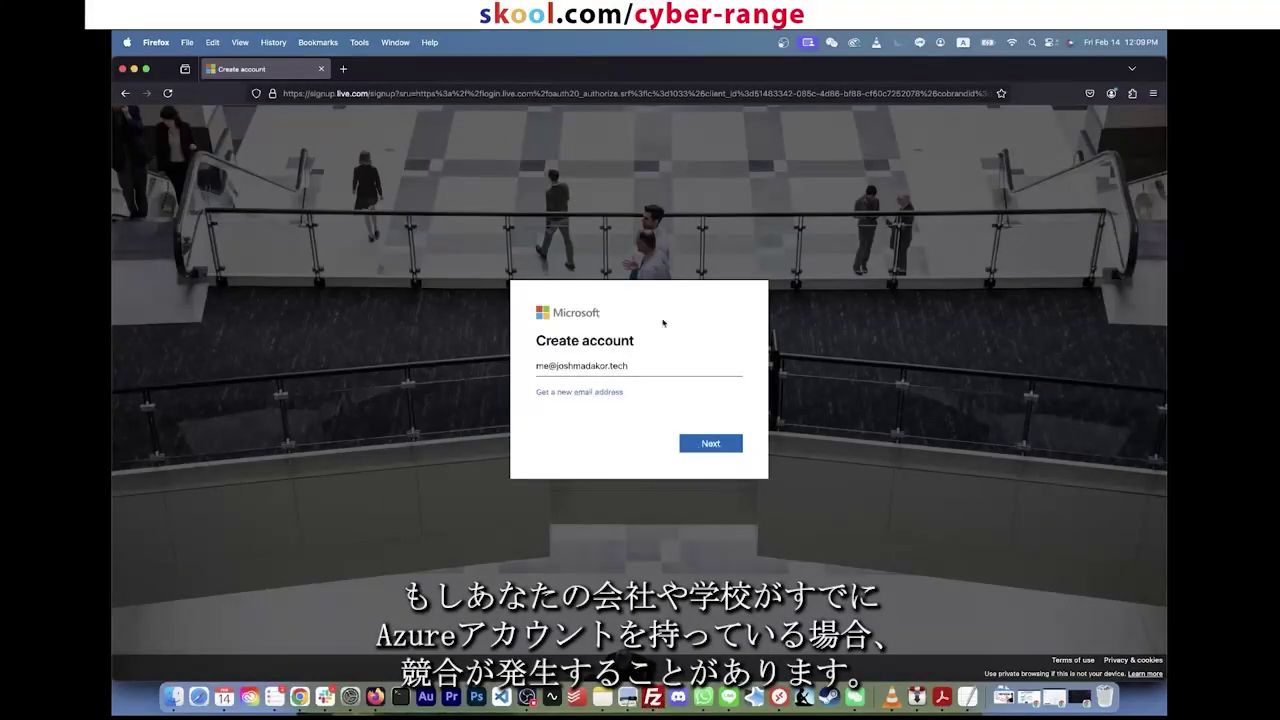
left_click_drag(662, 366, 528, 365)
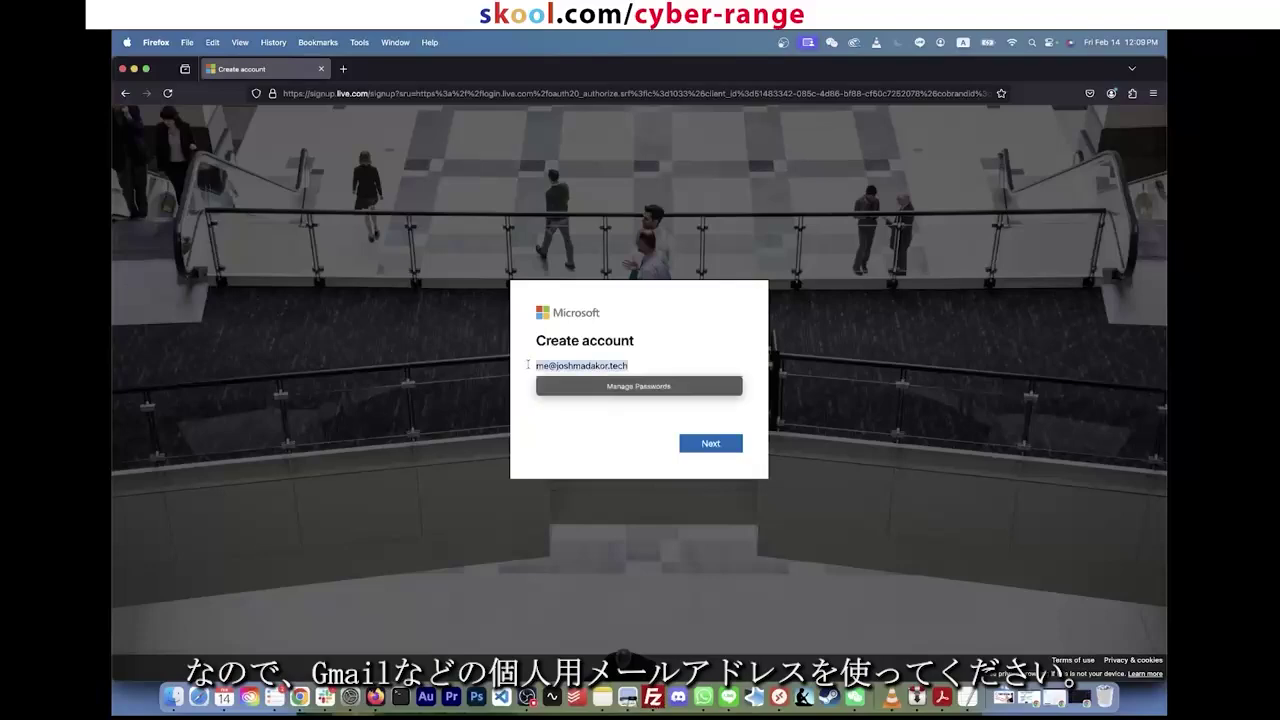
left_click(618, 444)
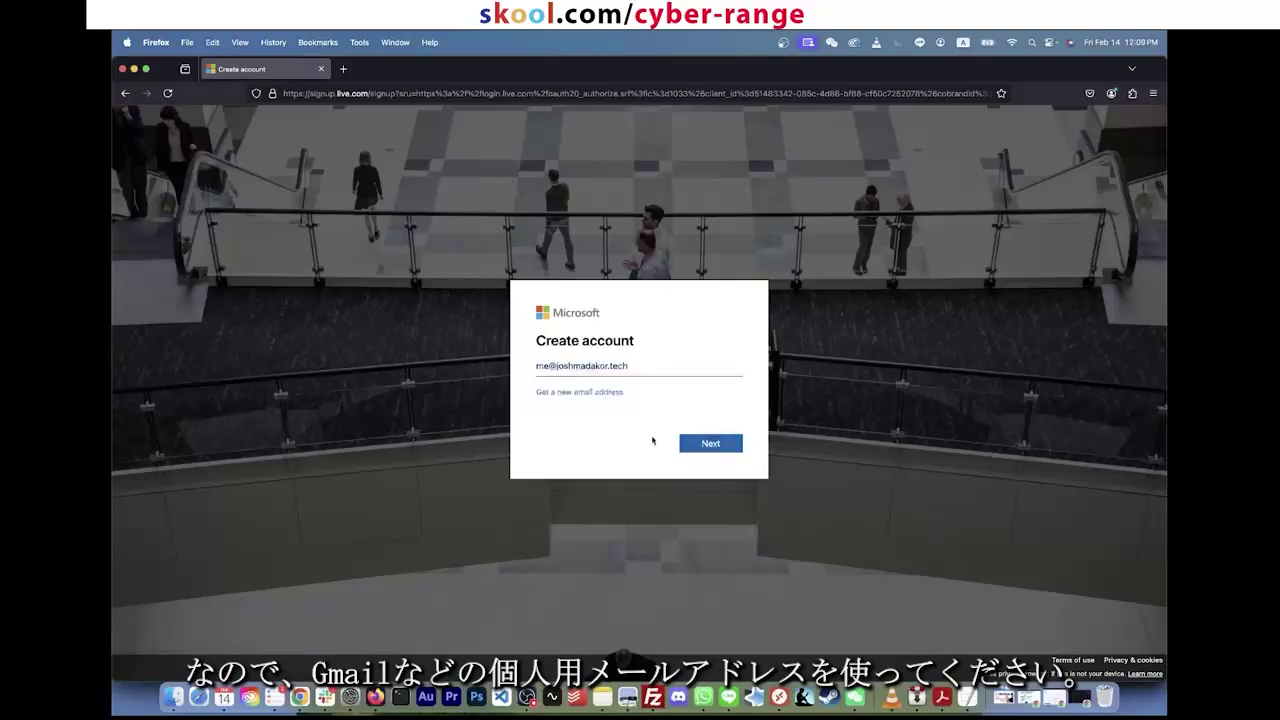
left_click(710, 443)
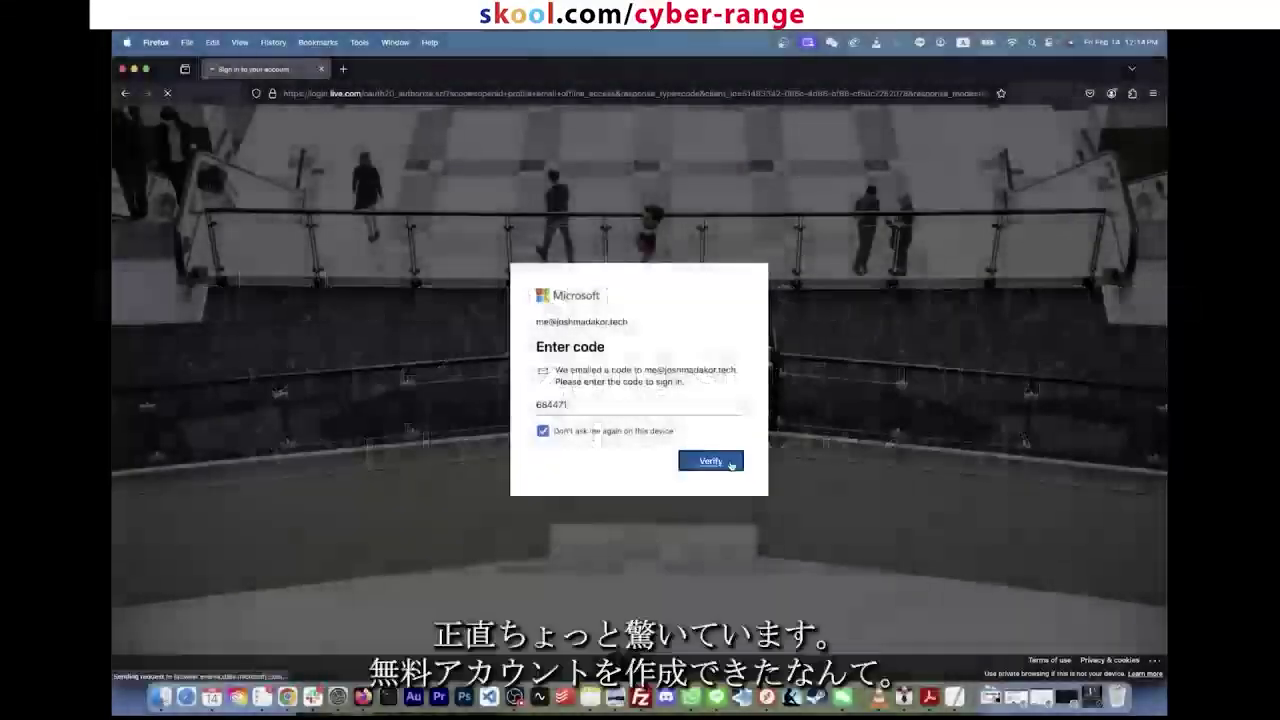
Step: Submit the e-mailed verification code to verify the new account
left_click(729, 462)
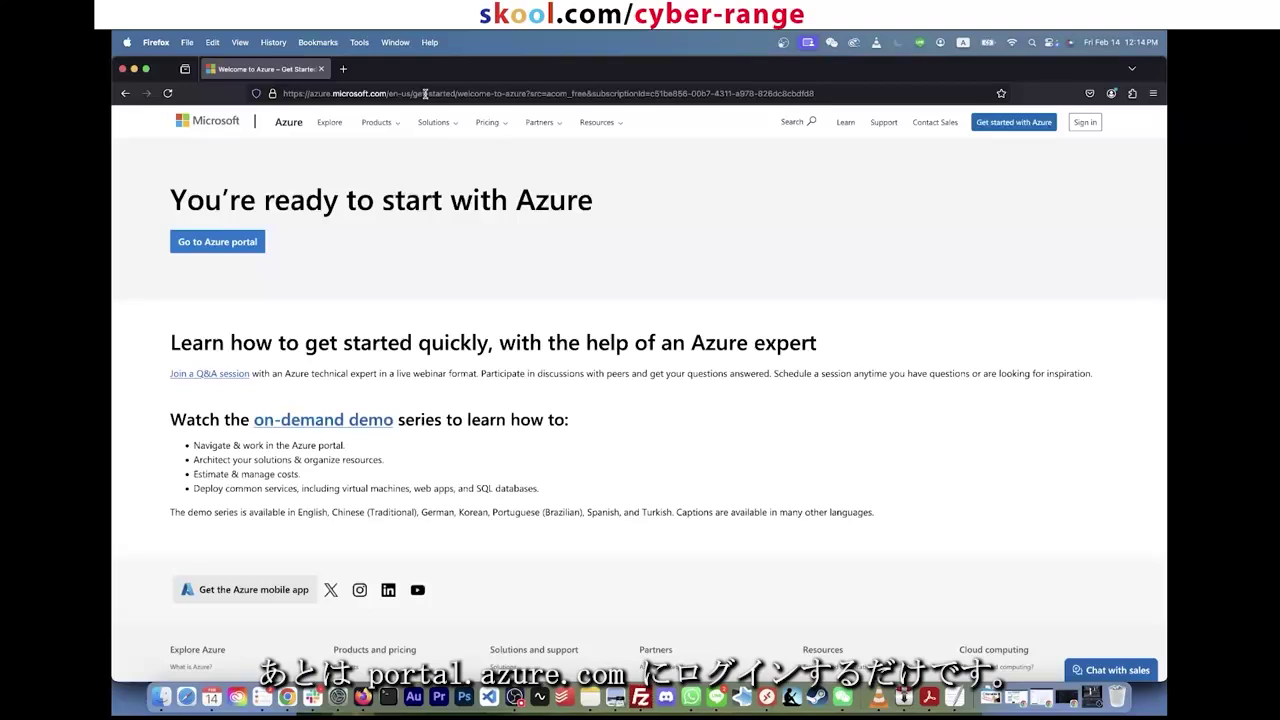
Step: Load portal.azure.com and set the page zoom to 110%
left_click(425, 93)
type("portal.azure.com")
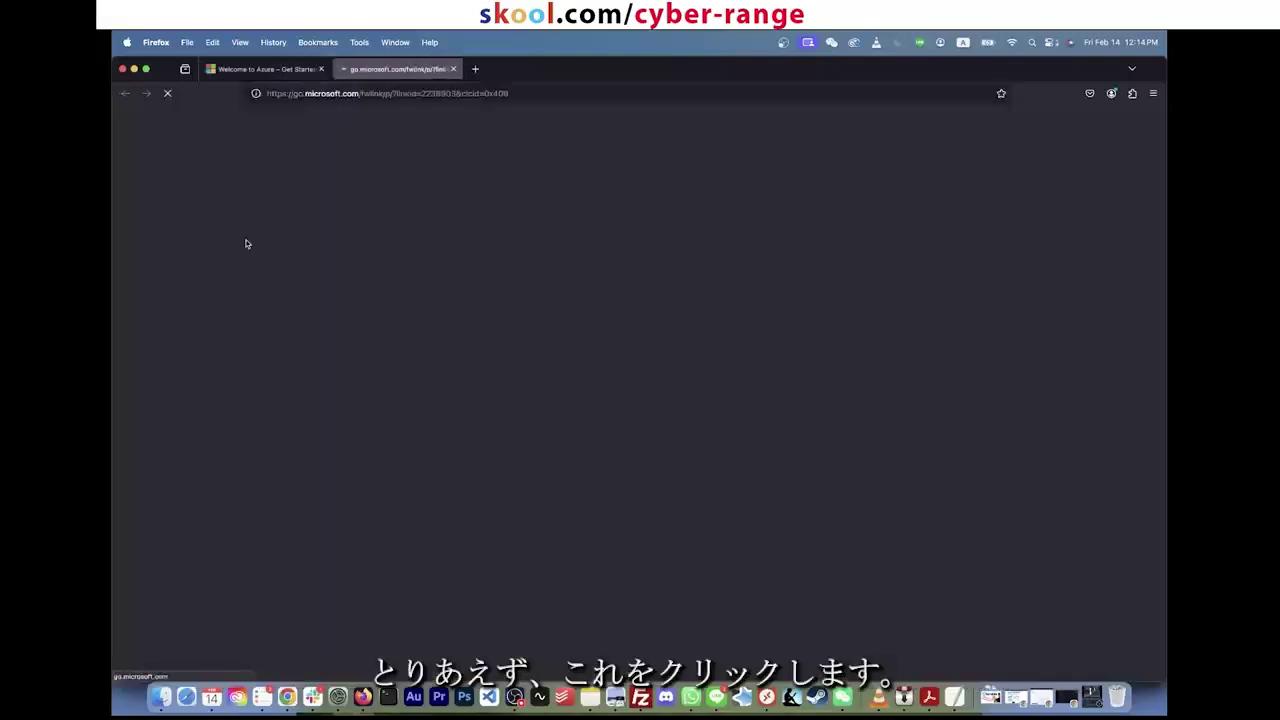
key("super+plus")
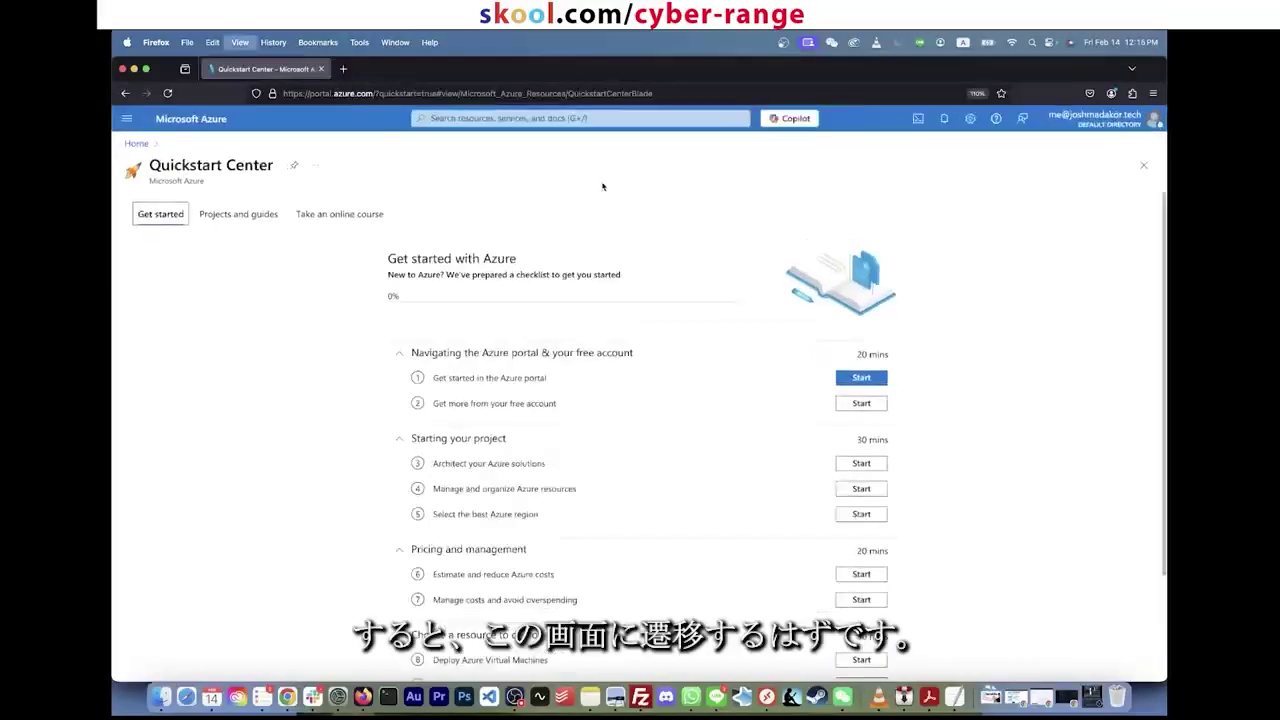
key("super+minus")
key("super+plus")
key("super+minus")
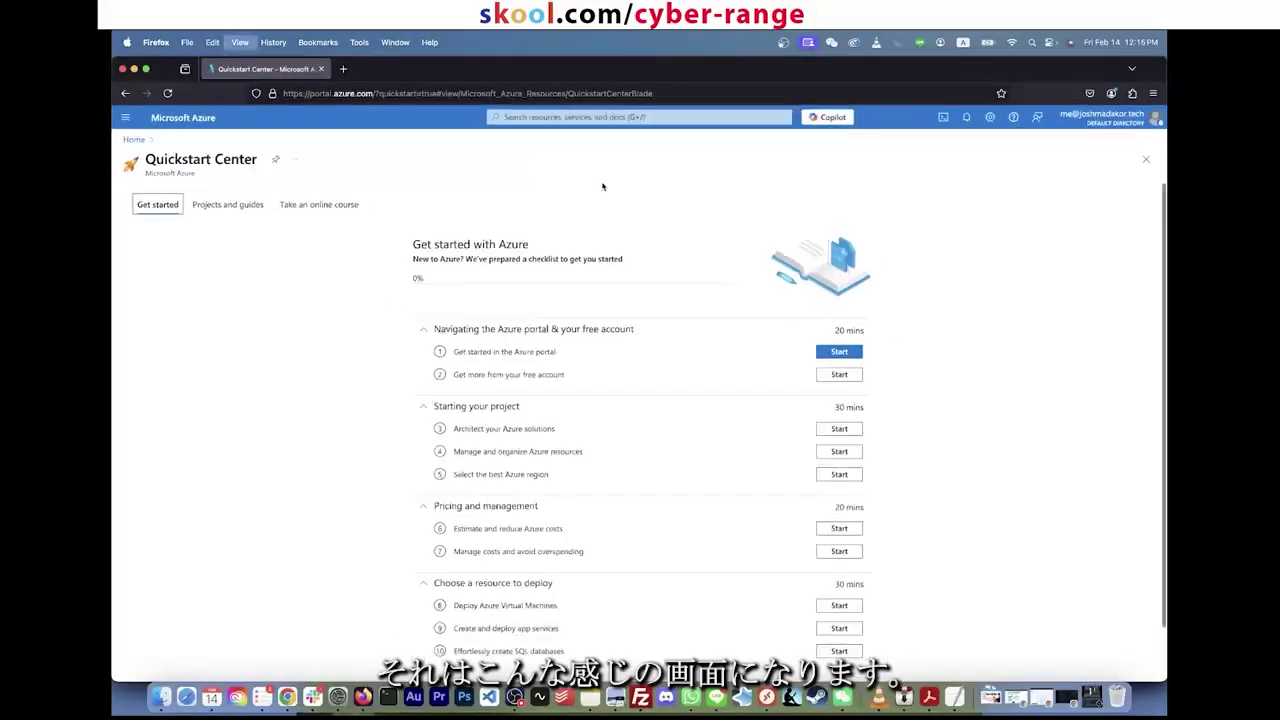
key("super+plus")
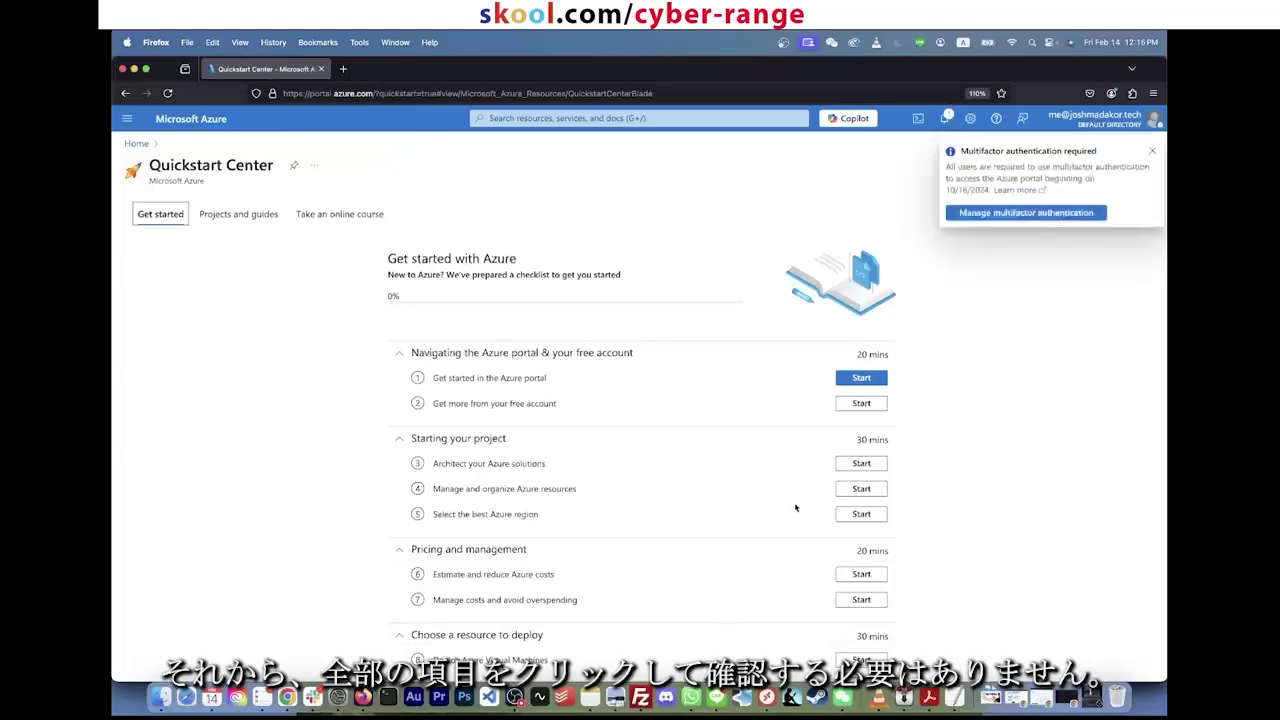
Step: Close the multifactor authentication notice over the Quickstart Center checklist
scroll(840, 513, "down", 3)
scroll(845, 490, "up", 3)
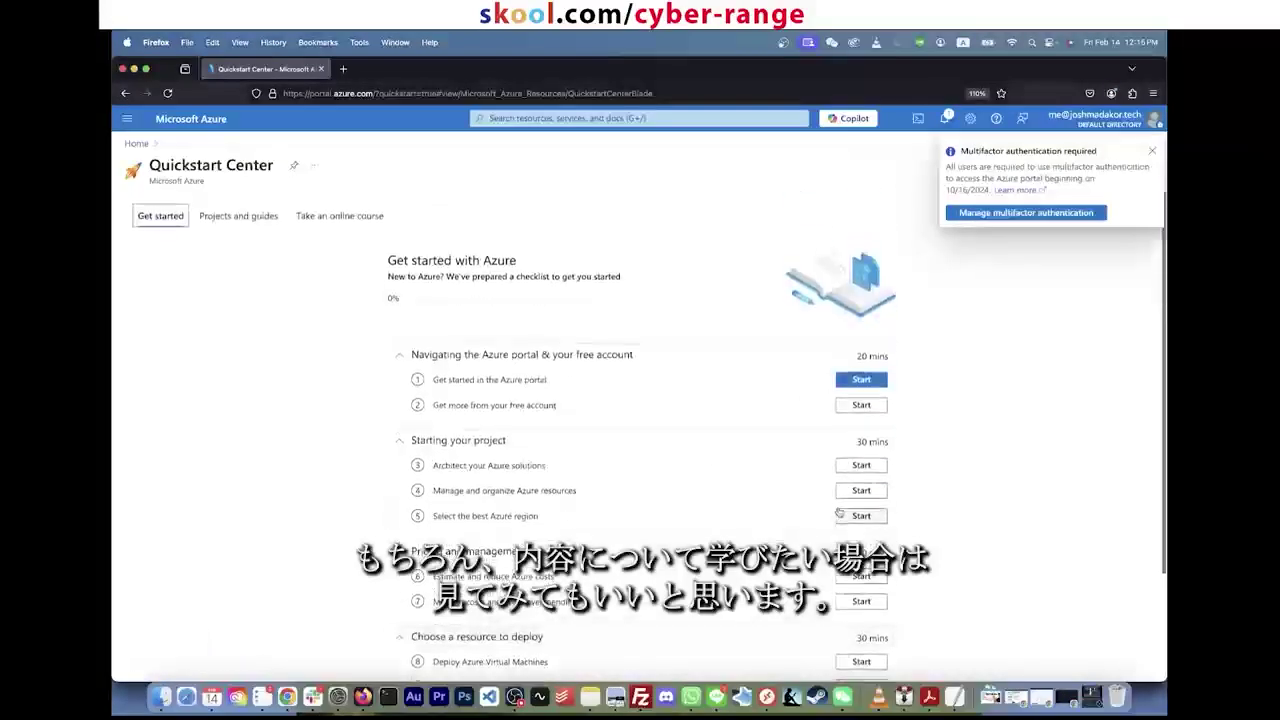
scroll(848, 470, "down", 3)
scroll(850, 456, "up", 3)
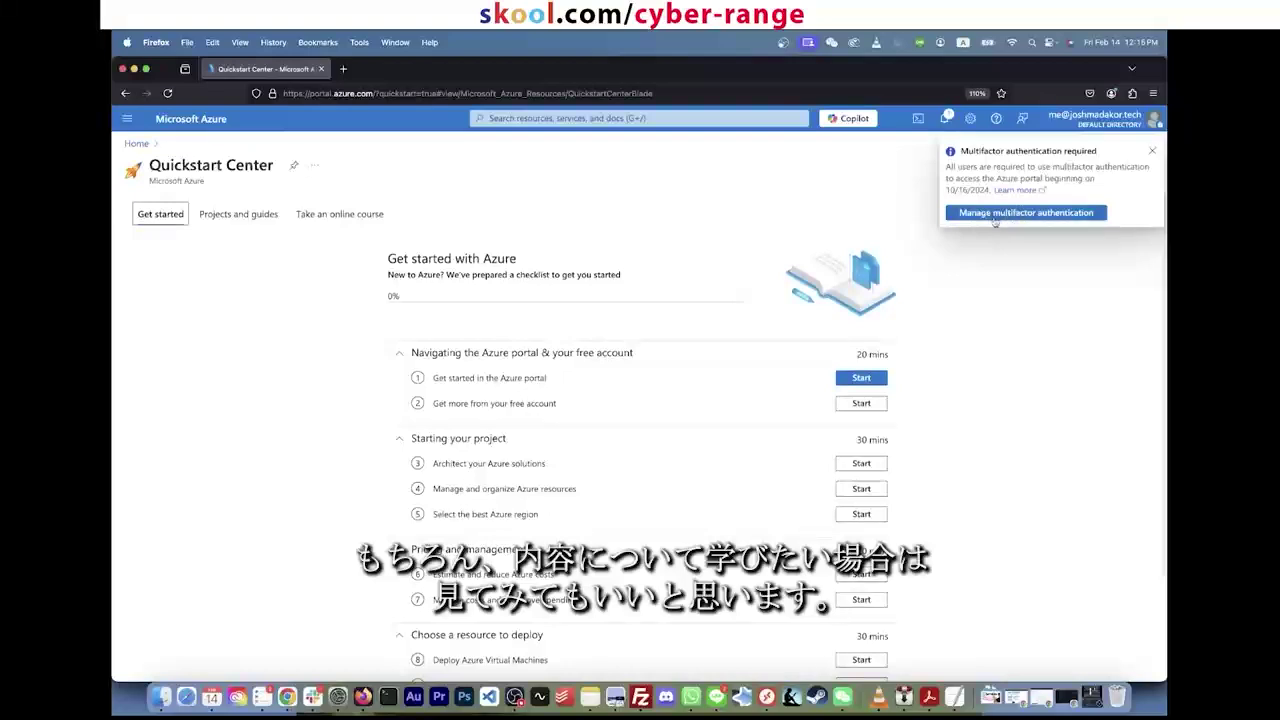
left_click(1153, 153)
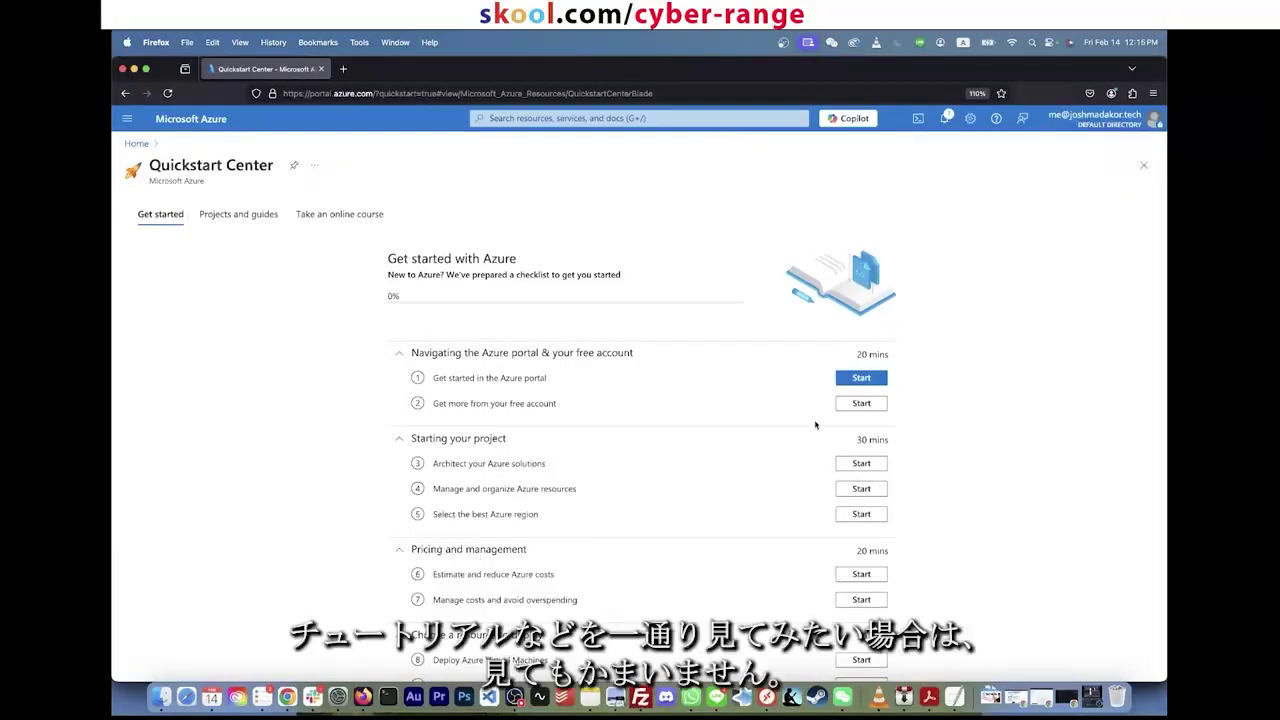
scroll(846, 490, "down", 3)
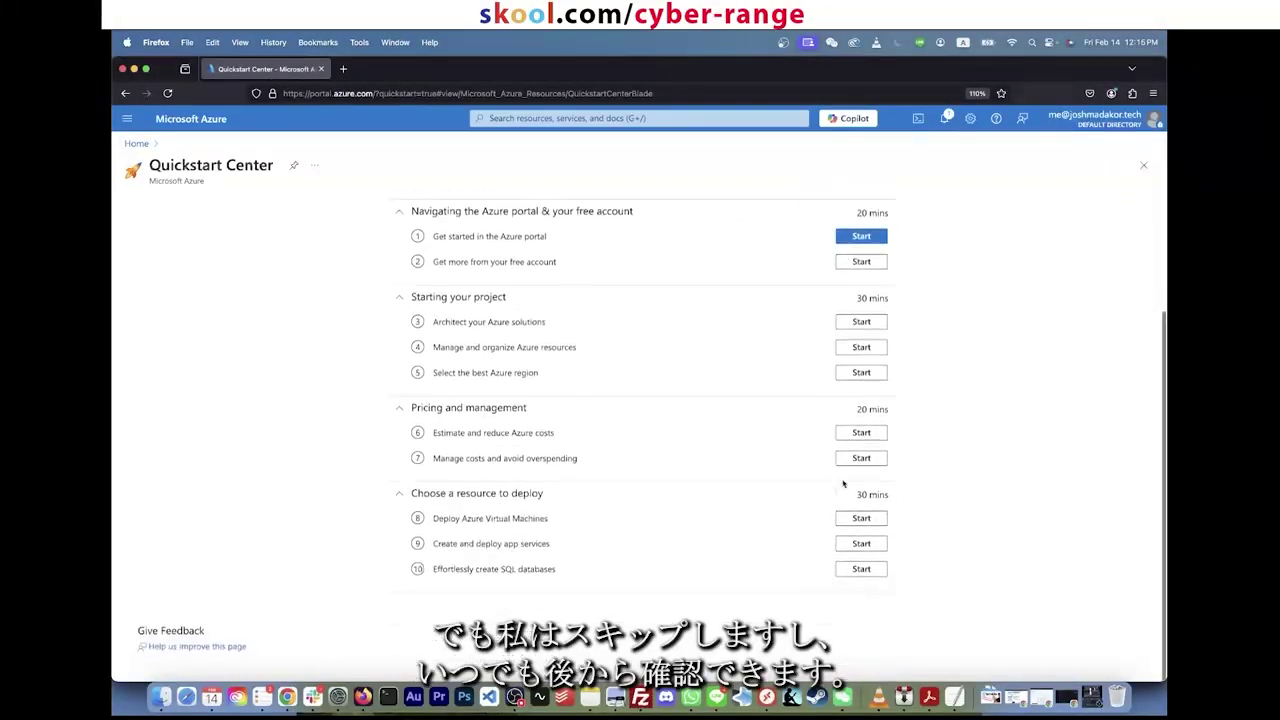
Step: Reload portal.azure and close the Welcome to Microsoft Azure dialog to reveal Home
left_click(328, 90)
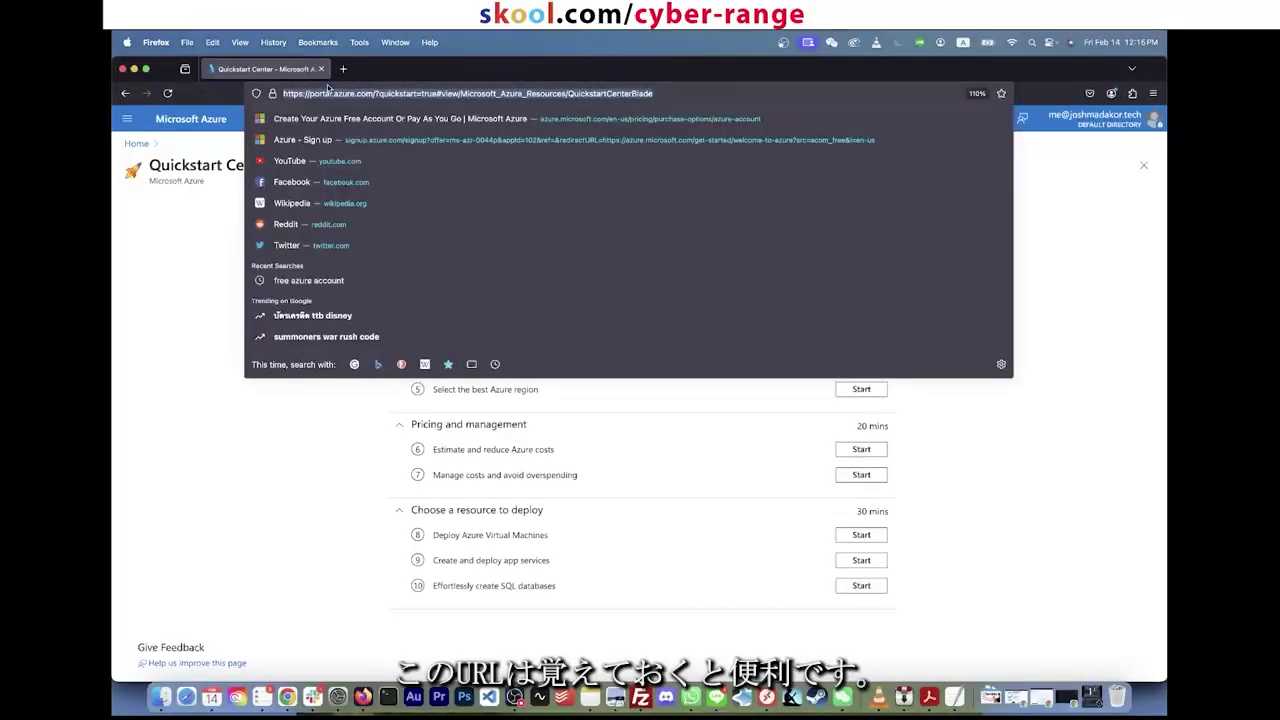
type("portal.azur")
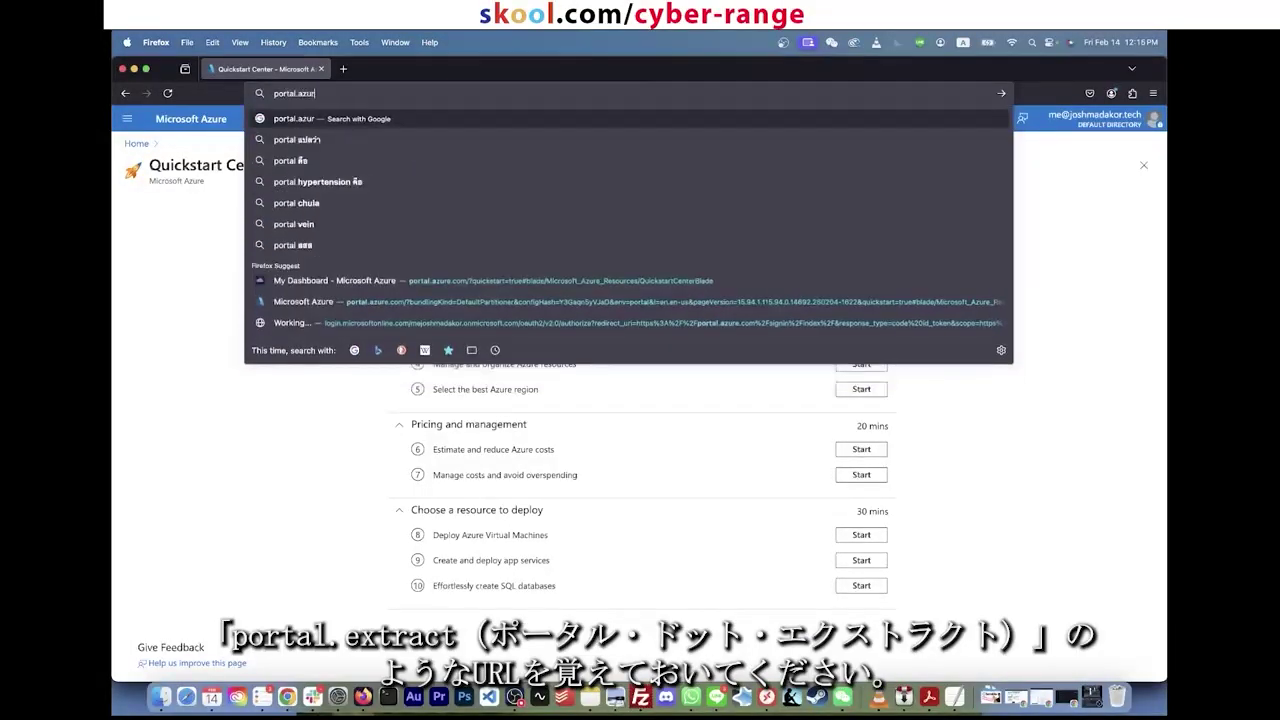
type("e")
key("Return")
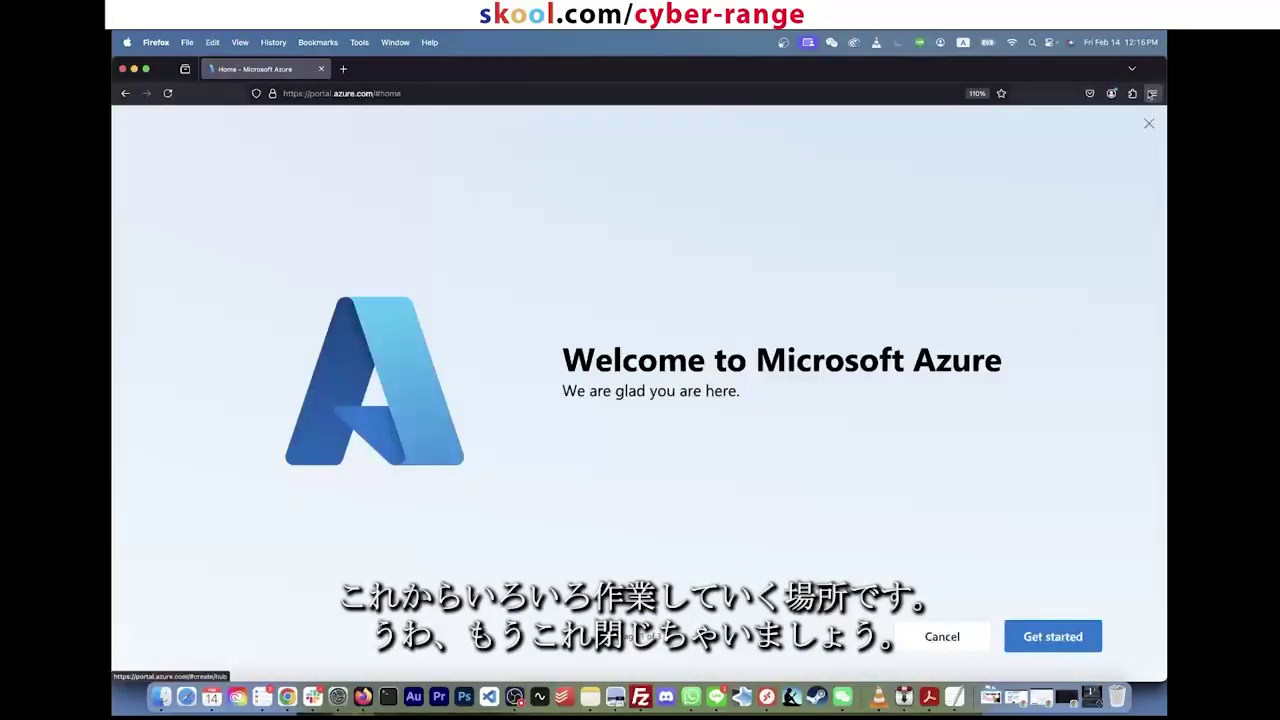
left_click(1148, 123)
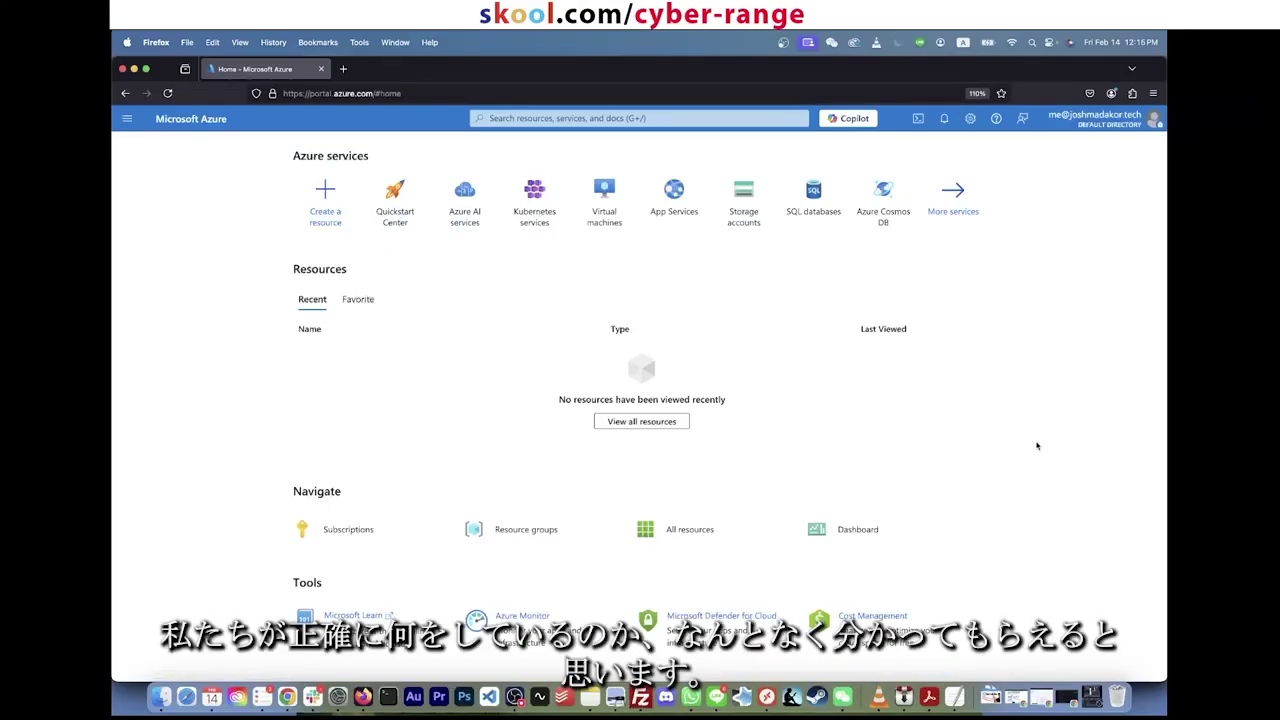
key("super+Tab")
key("super+Tab")
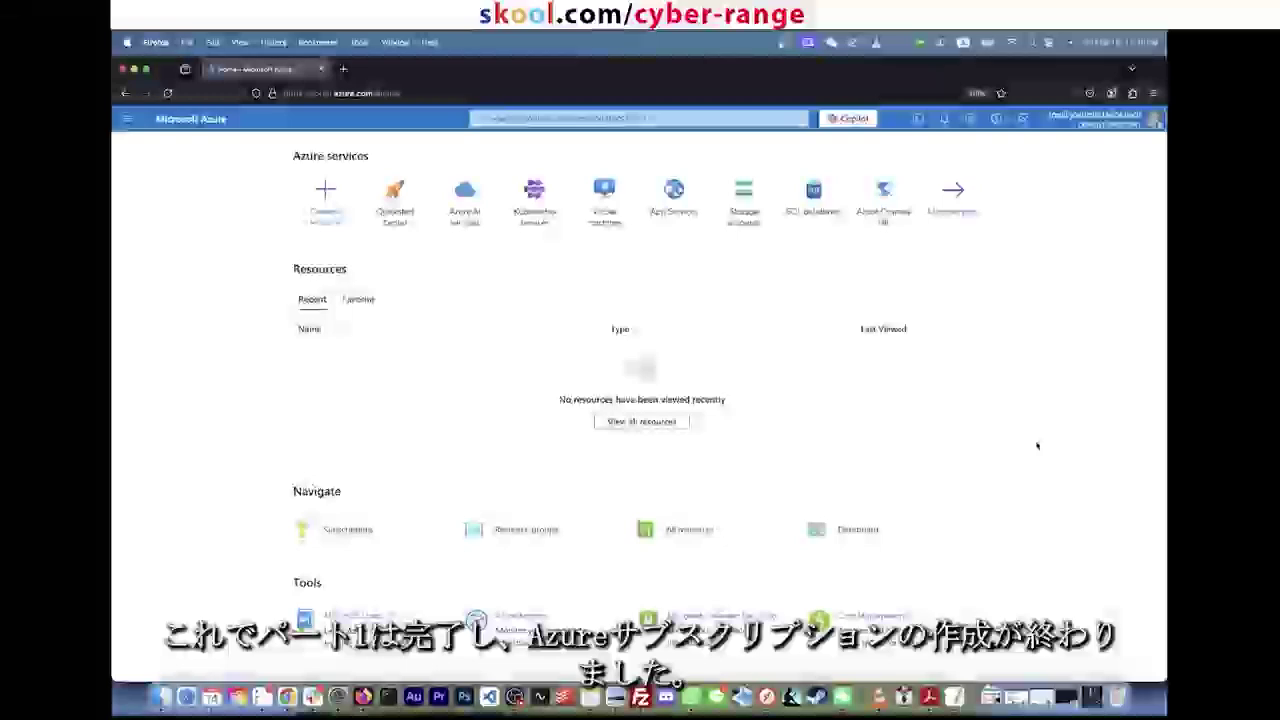
scroll(1037, 446, "down", 3)
scroll(1037, 446, "up", 3)
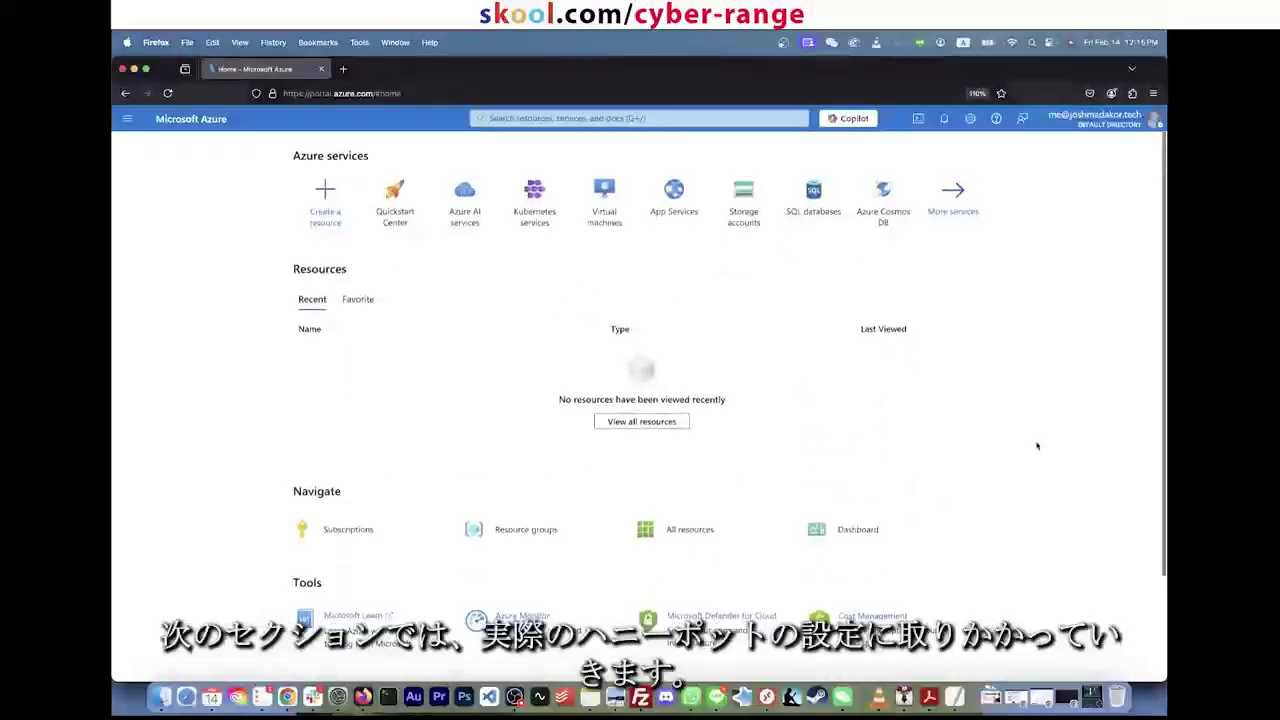
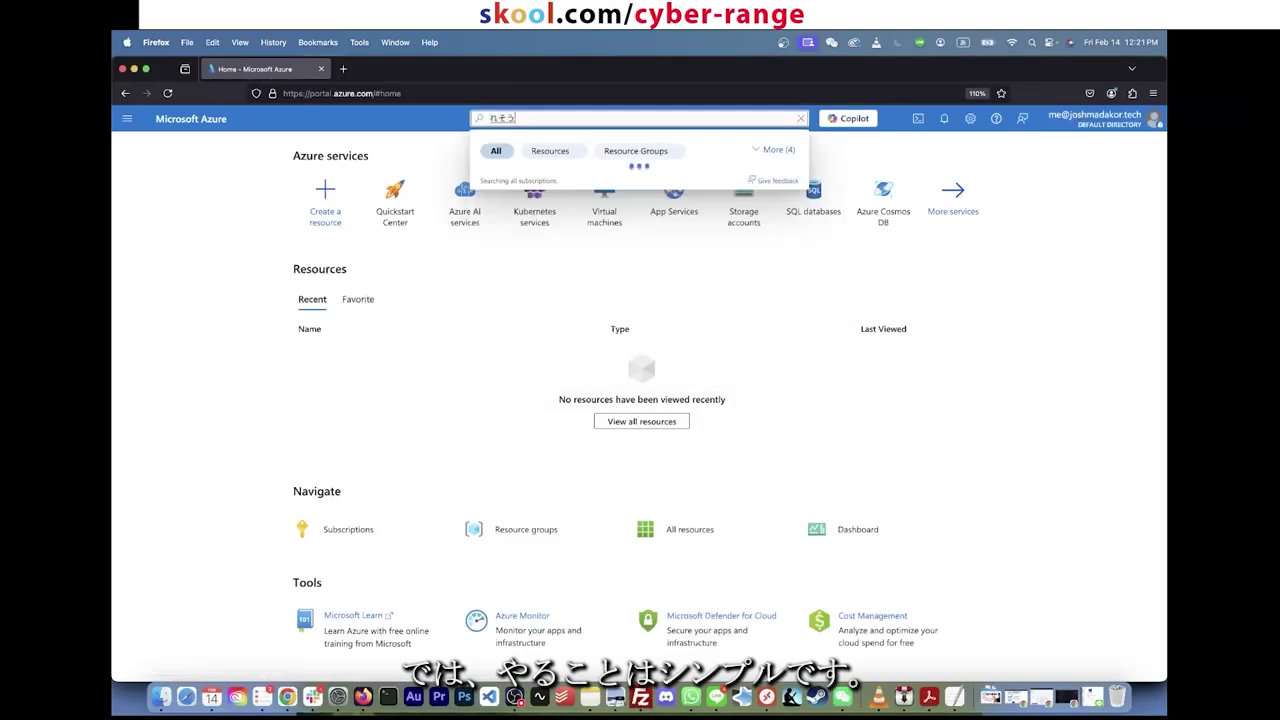
Step: Search for Resource groups and start creating a new resource group
key("ctrl+space")
type("resea")
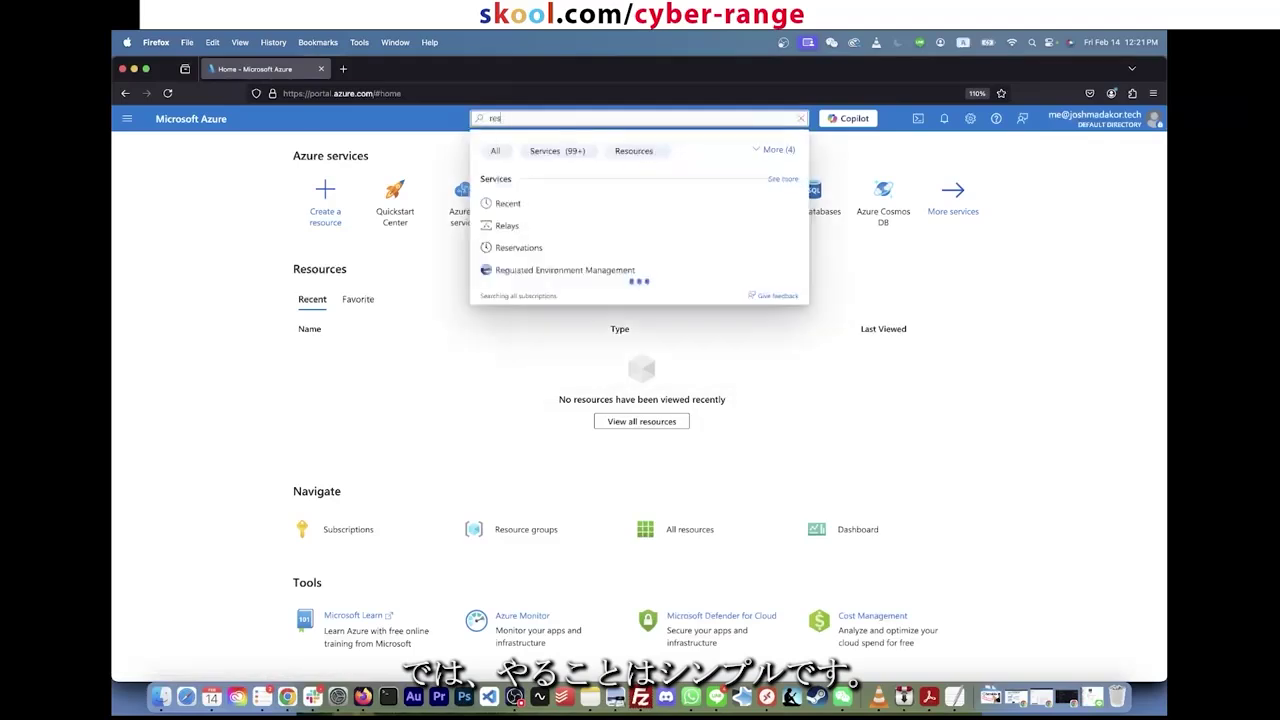
key("BackSpace")
key("BackSpace")
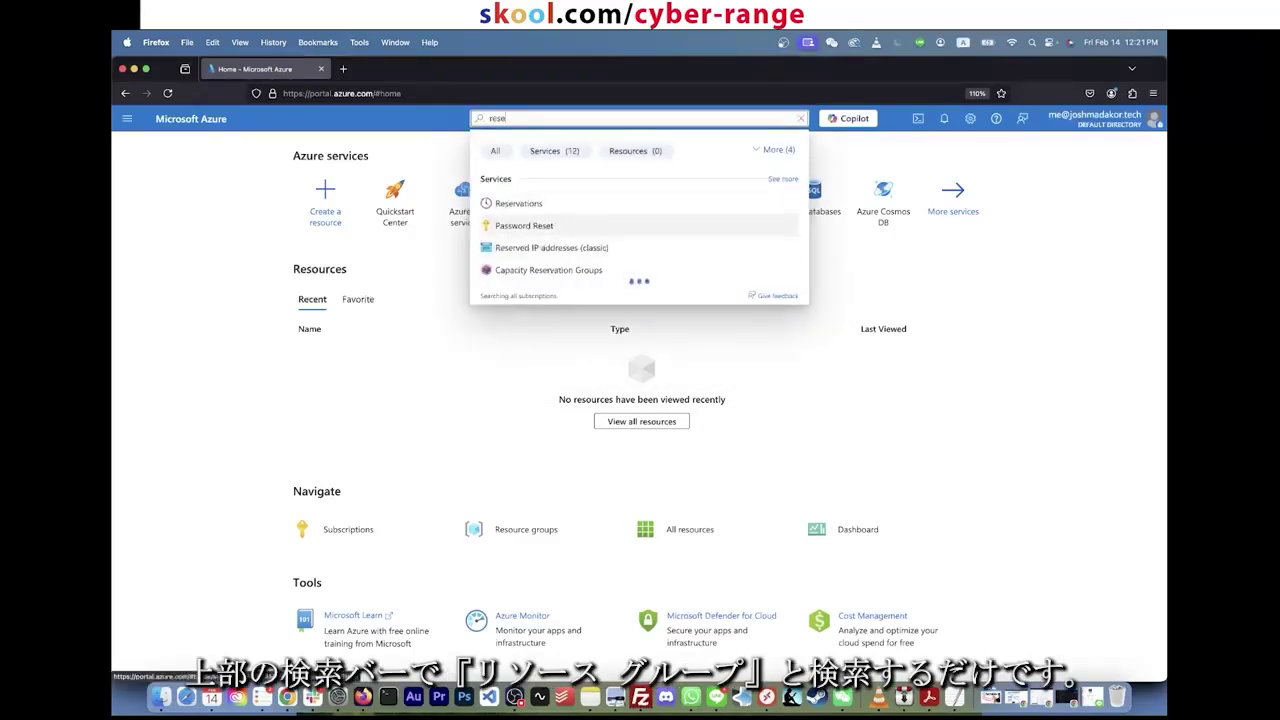
type("ource")
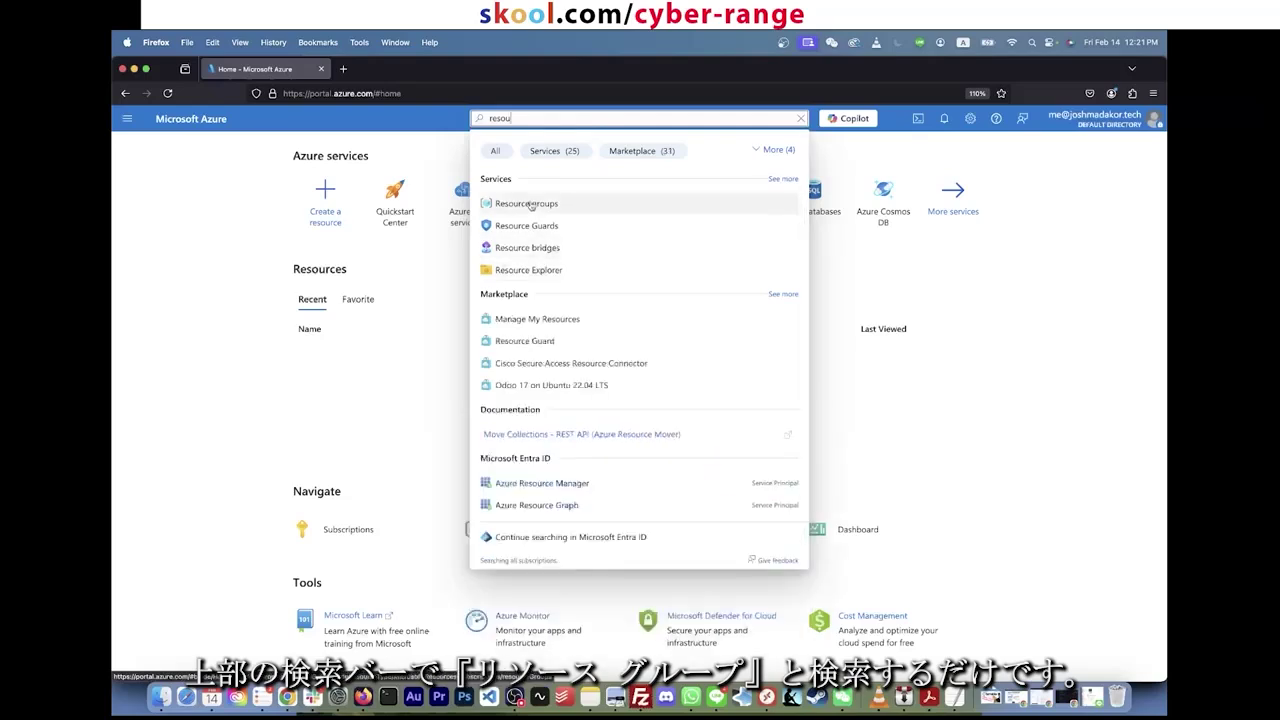
left_click(535, 205)
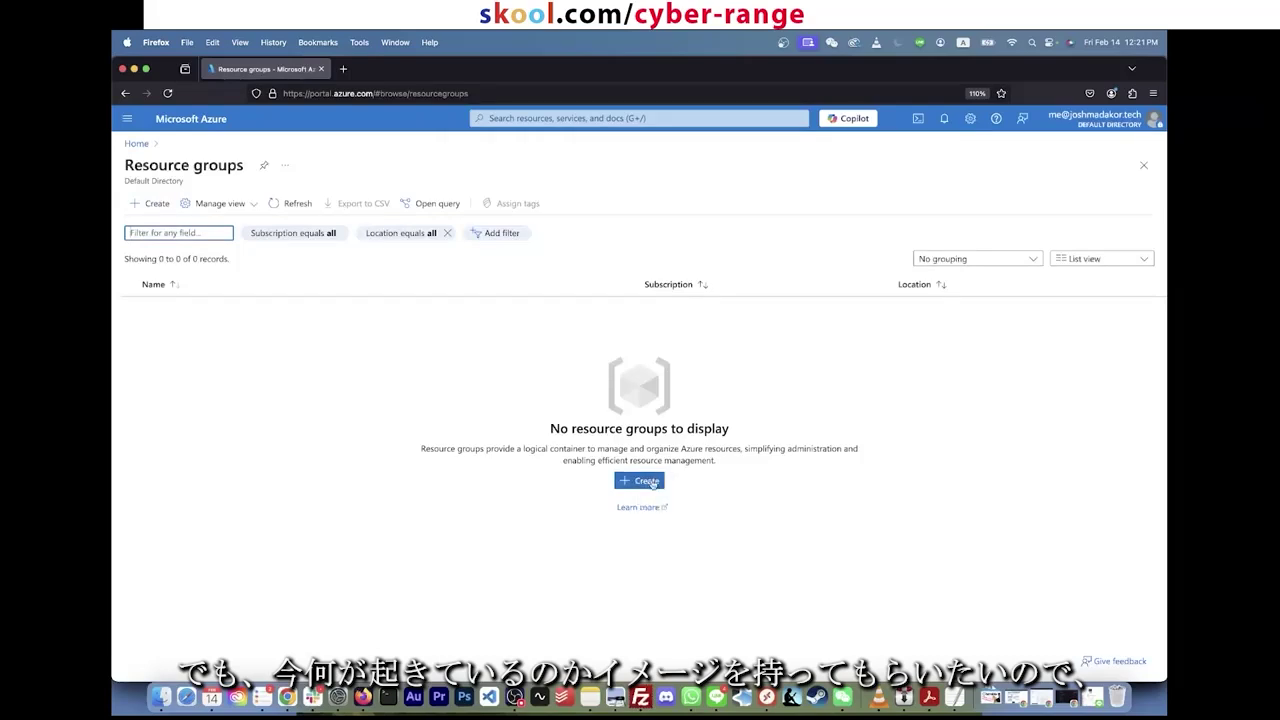
left_click(649, 483)
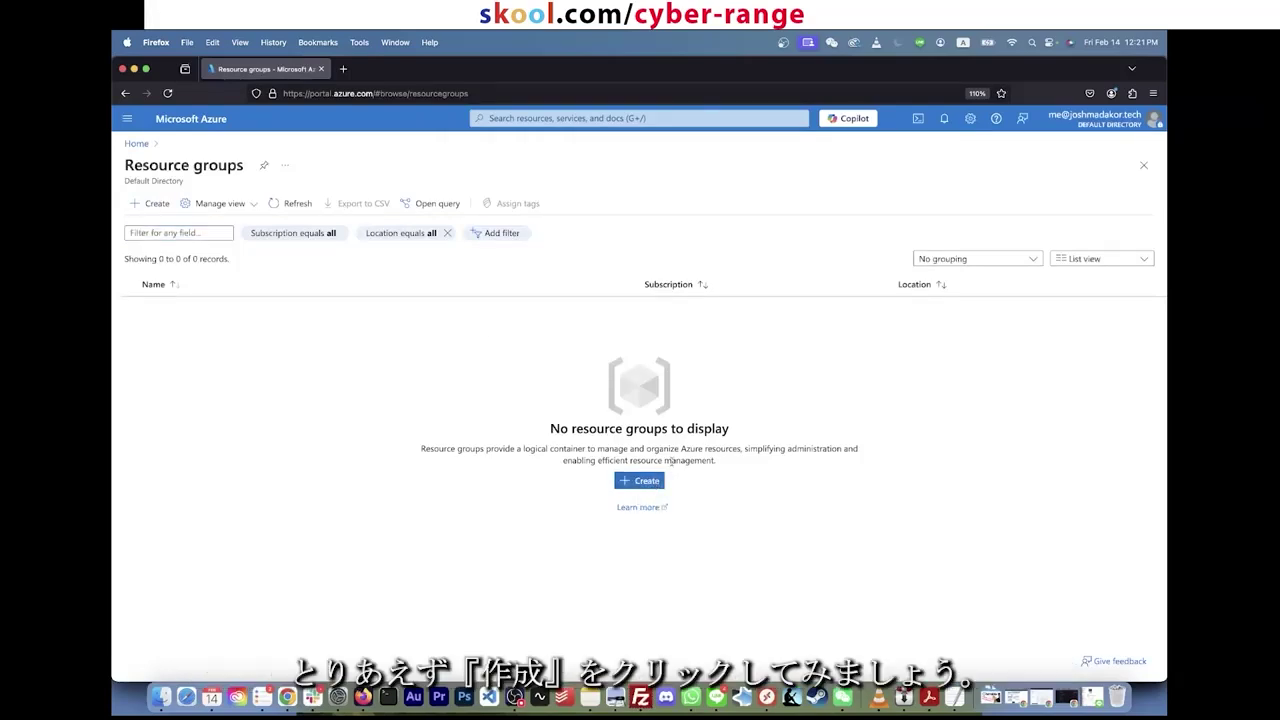
left_click(650, 481)
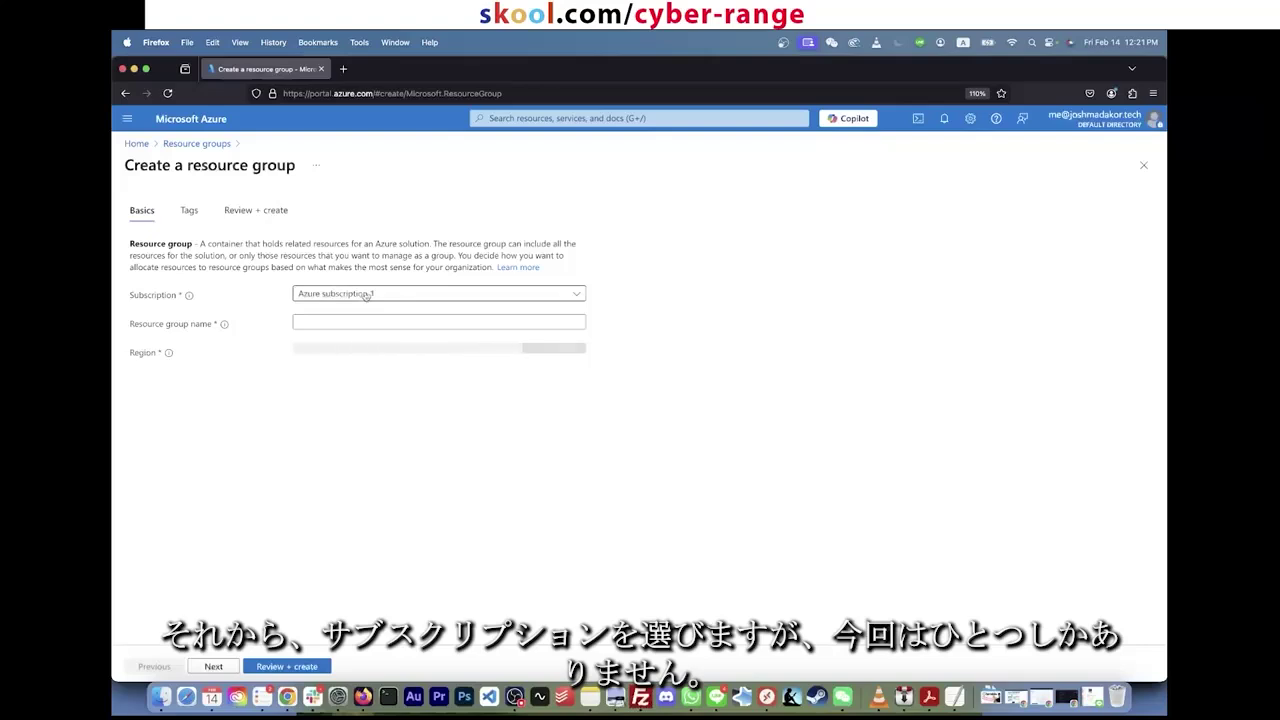
Step: Create resource group RG-SOC-Lab in Azure subscription 1, region (US) East US 2
left_click(366, 294)
left_click(368, 341)
left_click(342, 320)
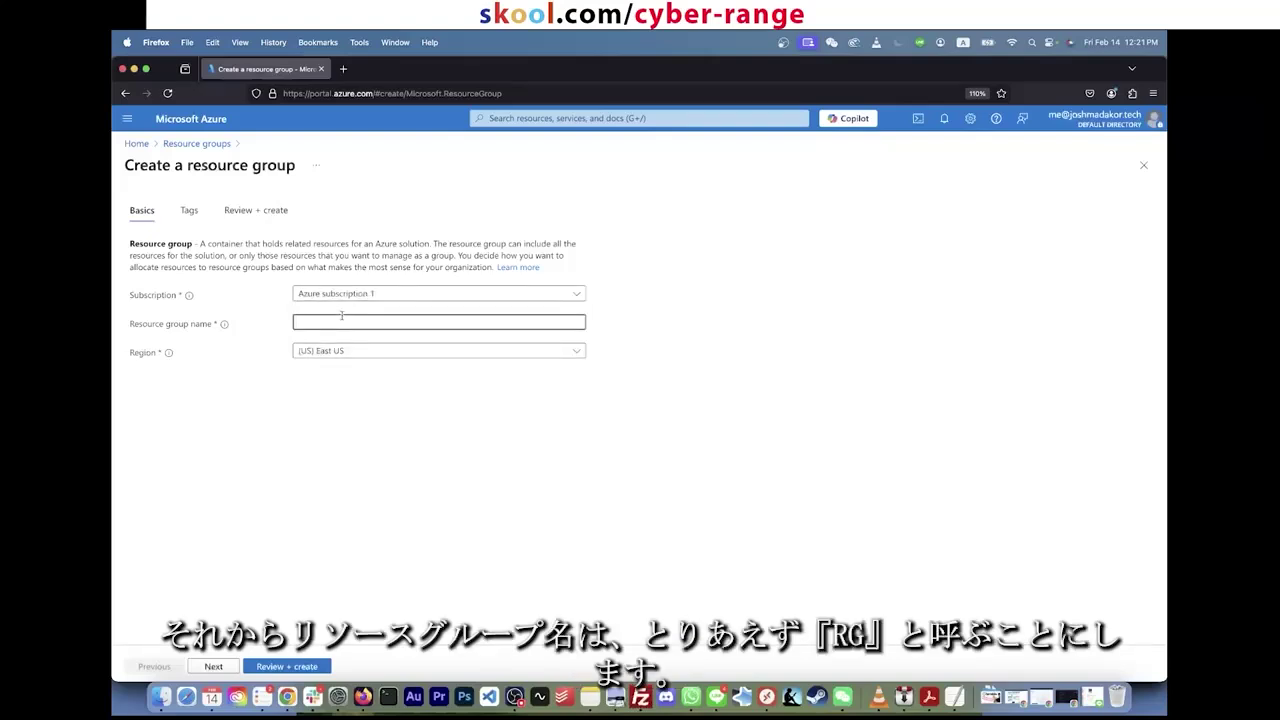
type("RG-SOC")
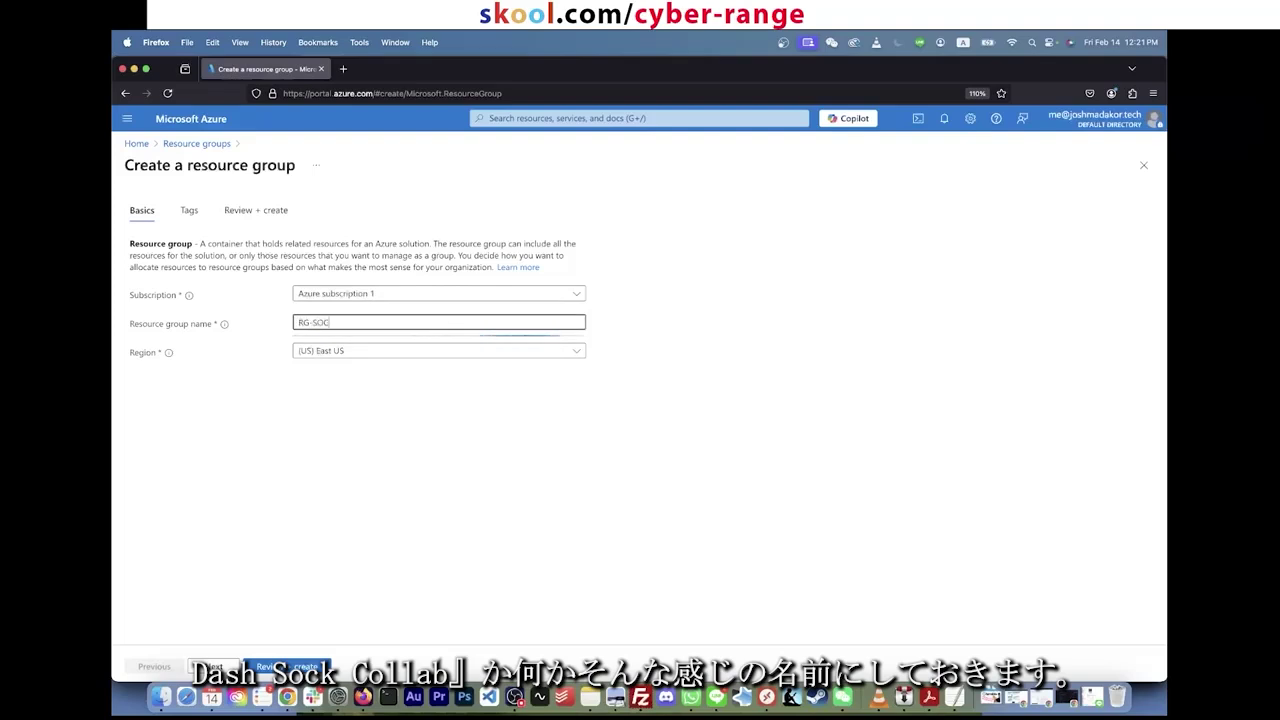
type("-Lab")
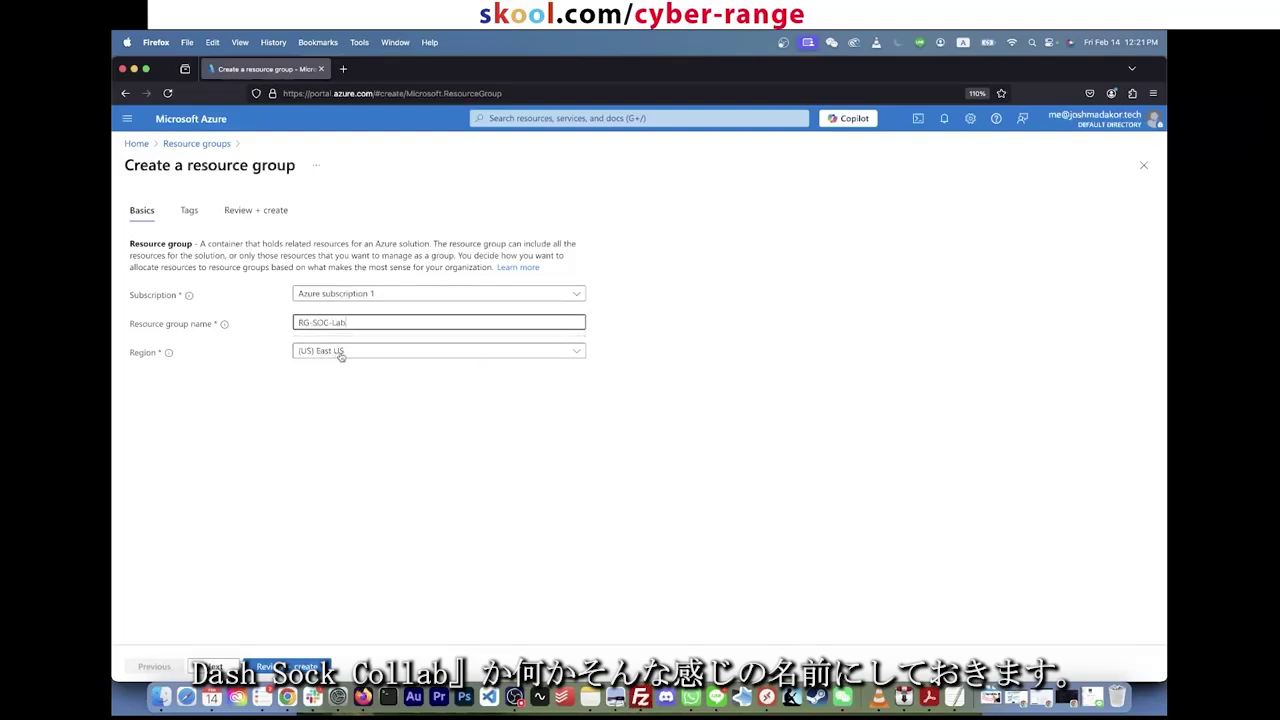
left_click(340, 352)
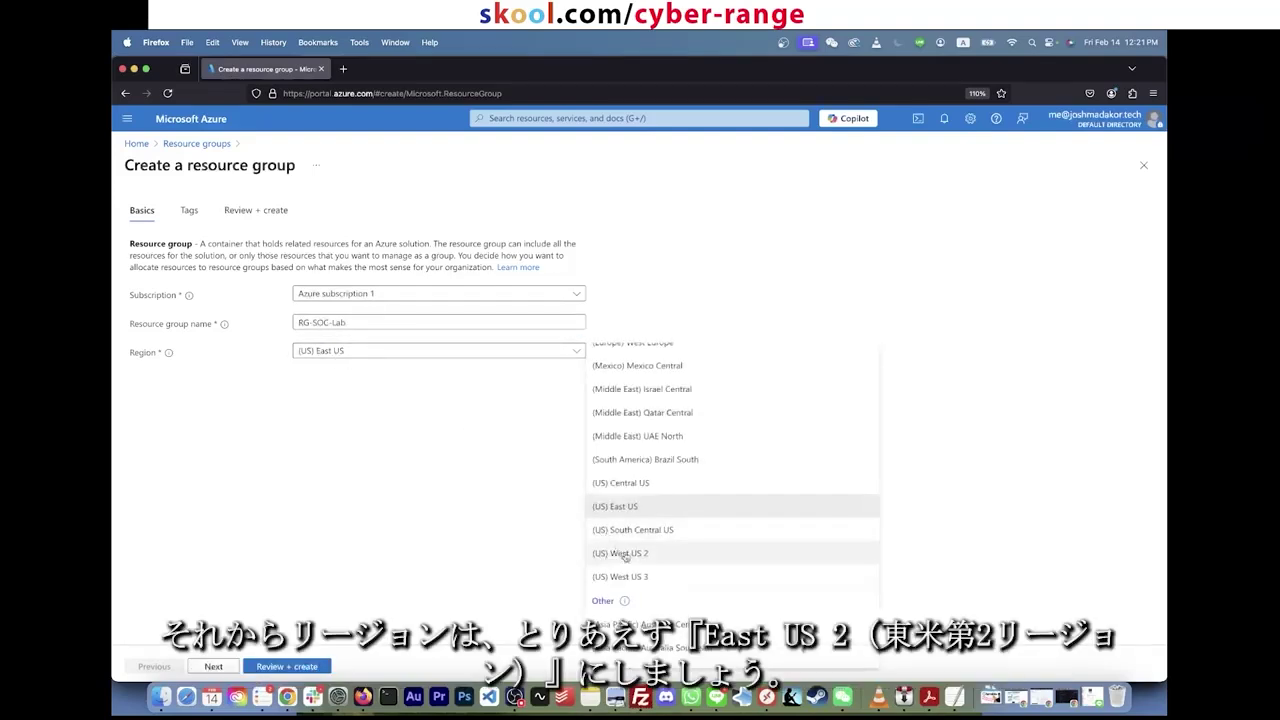
scroll(640, 520, "down", 5)
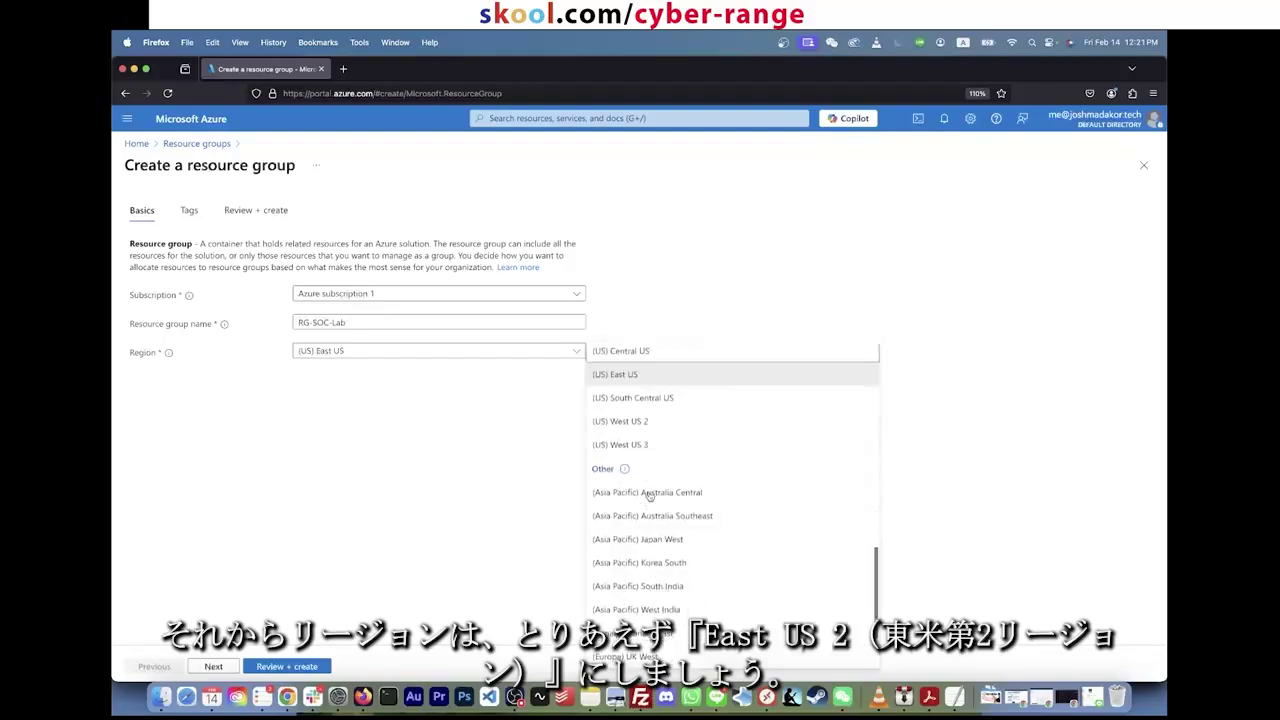
type("east us")
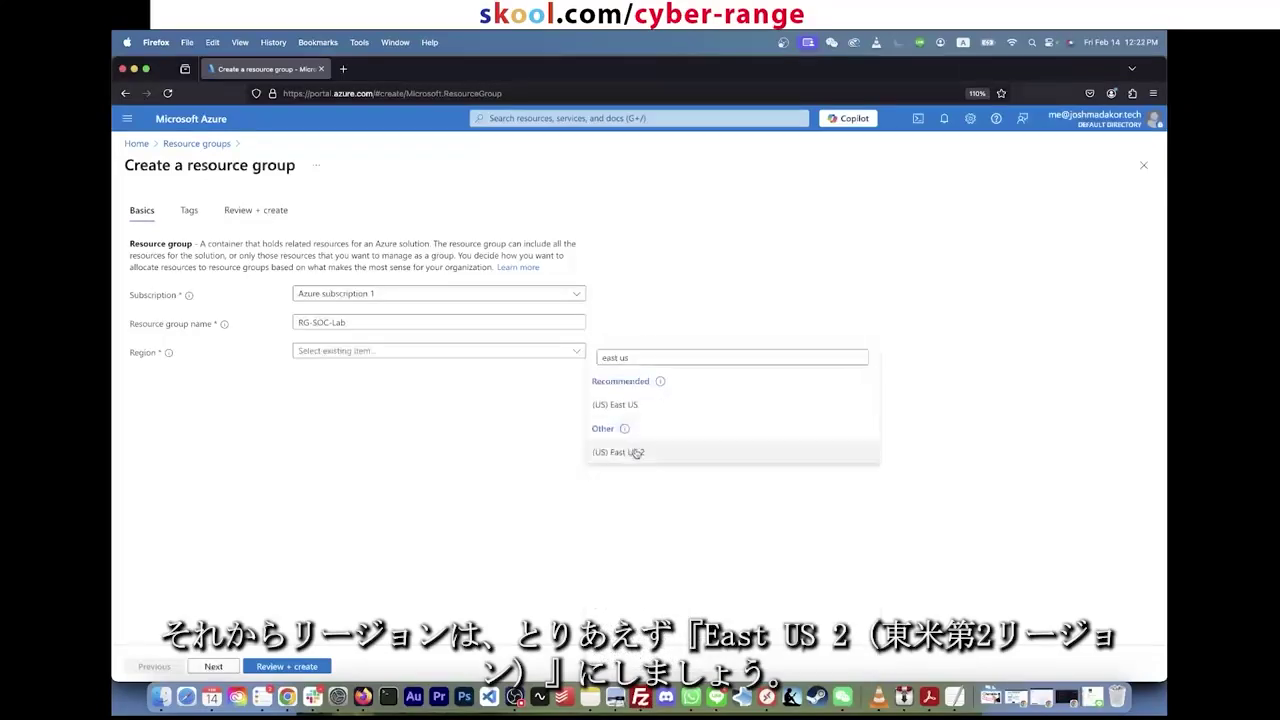
left_click(634, 451)
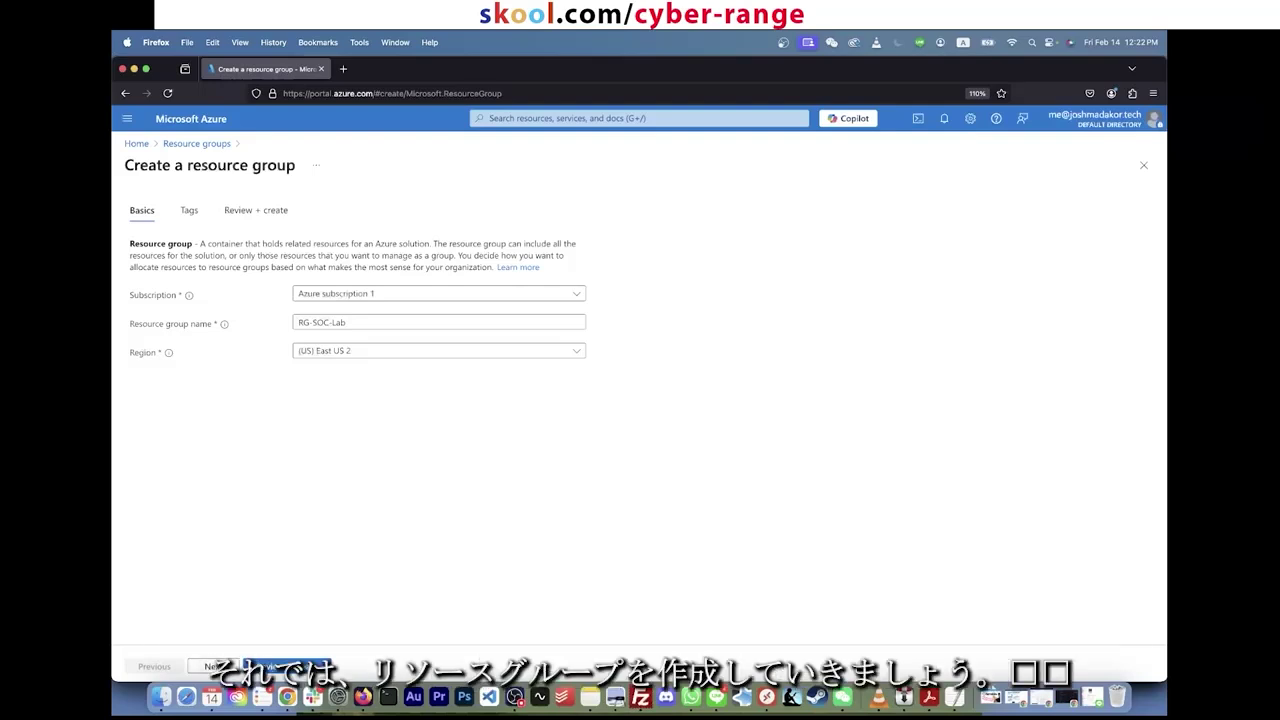
left_click(270, 668)
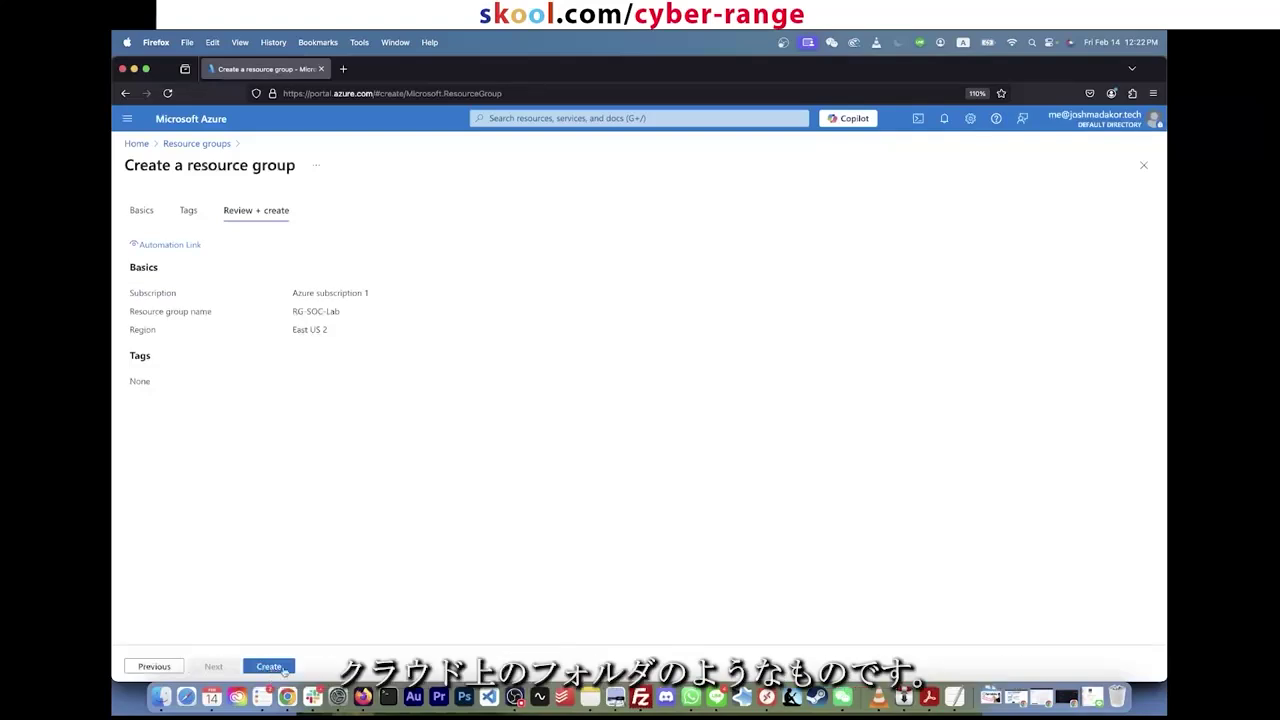
left_click(270, 666)
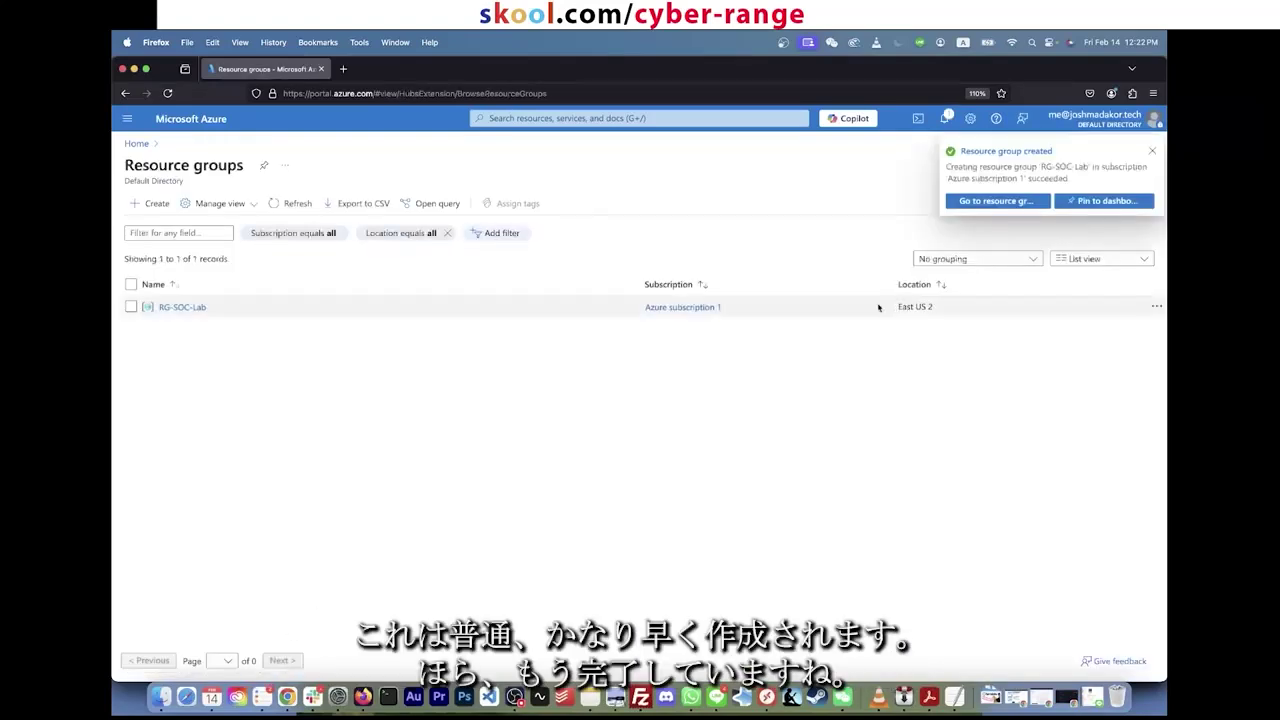
Step: Open RG-SOC-Lab from Resource groups, see it holds no resources, and search 'virtual'
left_click(772, 117)
type("resear")
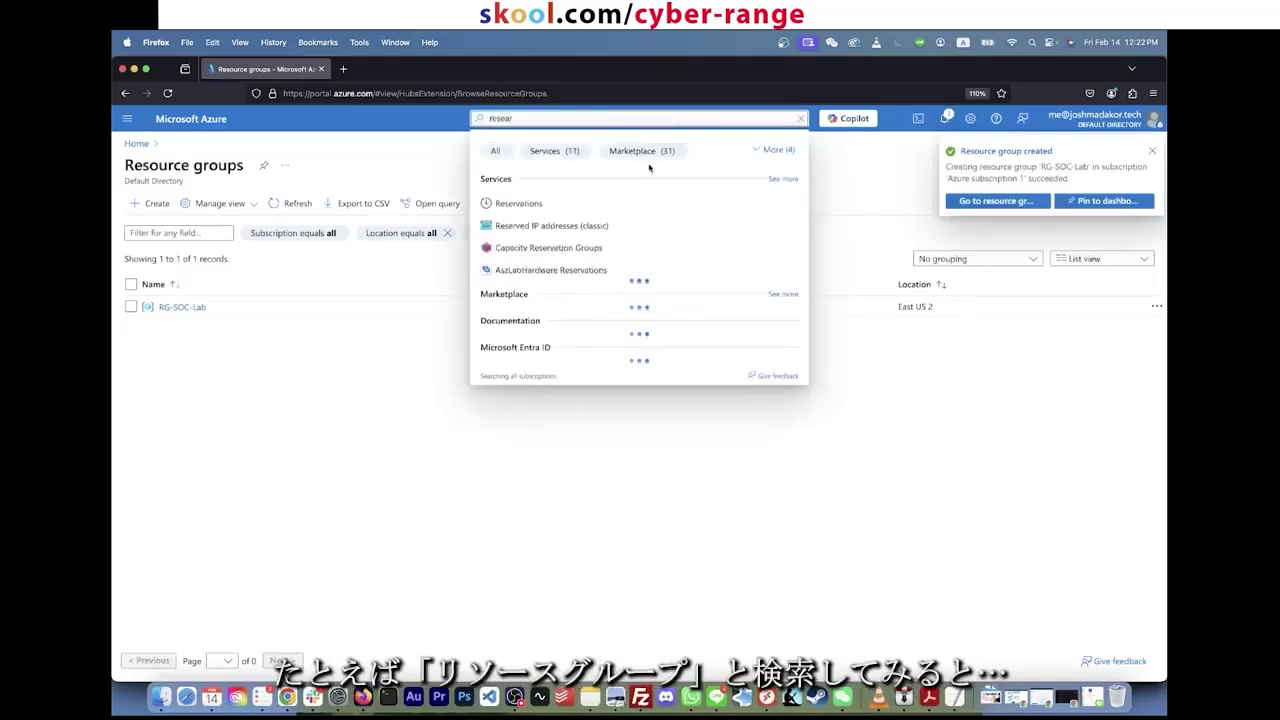
key("BackSpace")
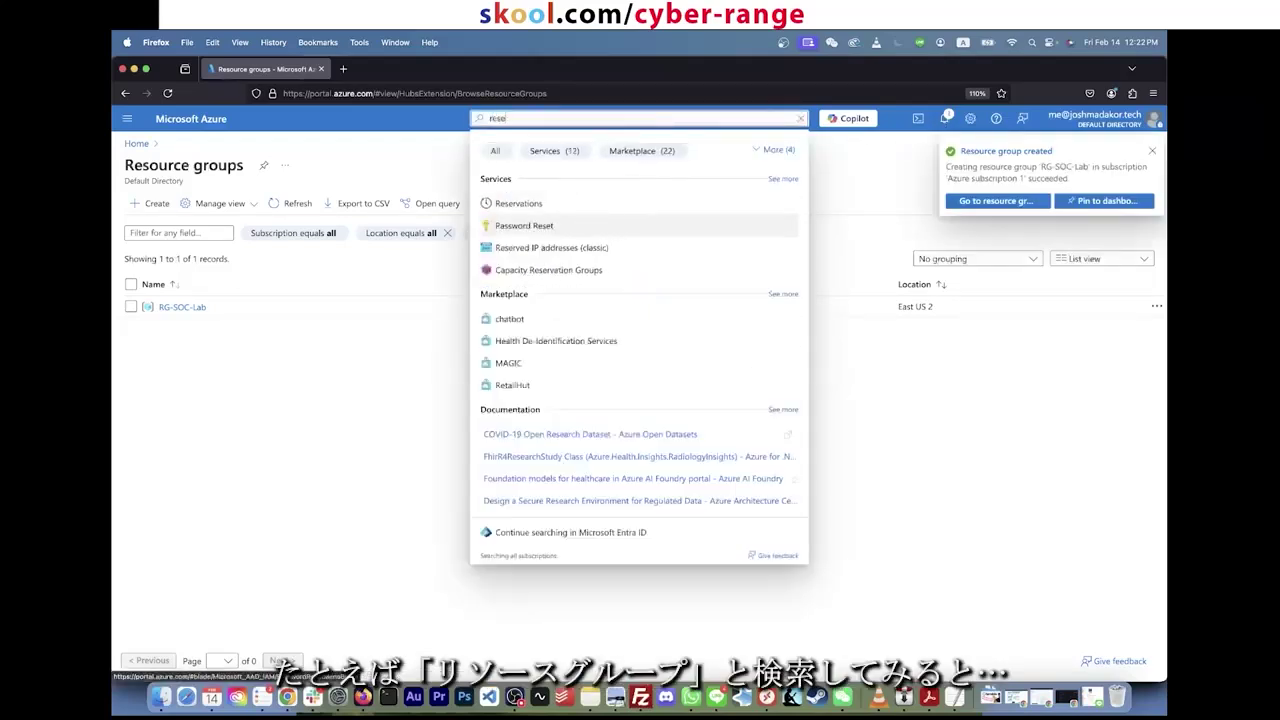
key("BackSpace")
type("our")
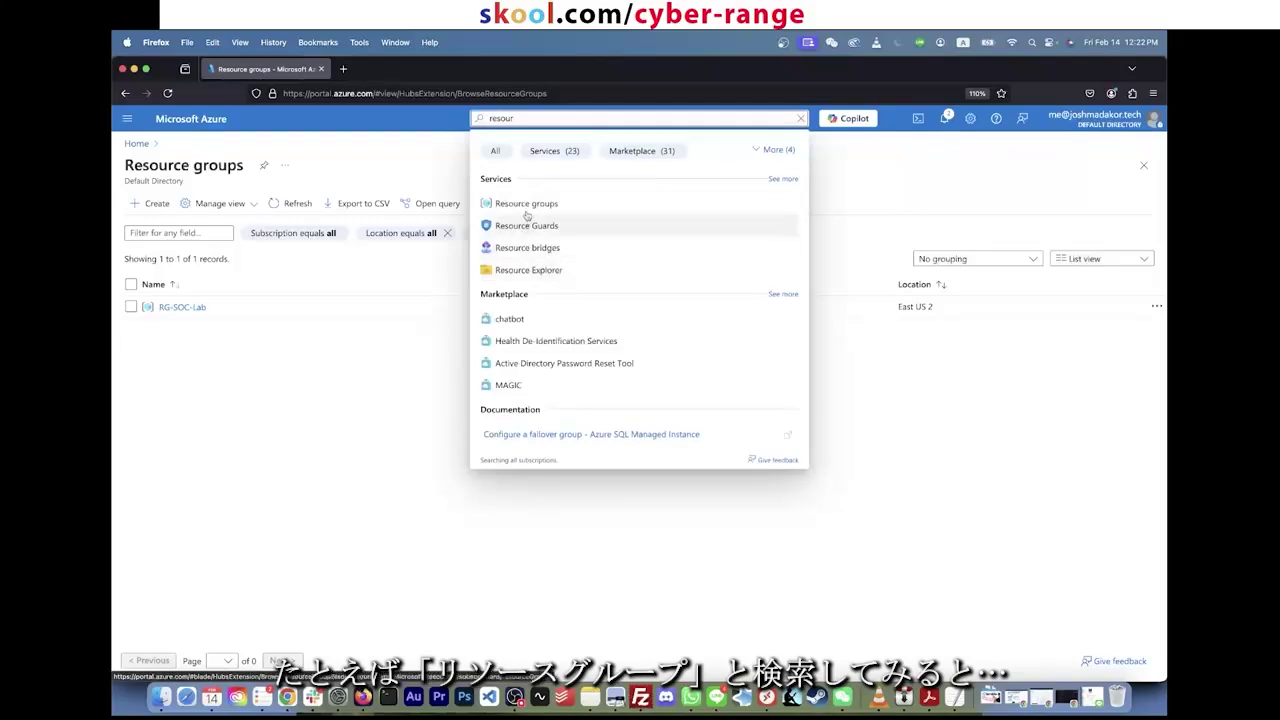
left_click(530, 204)
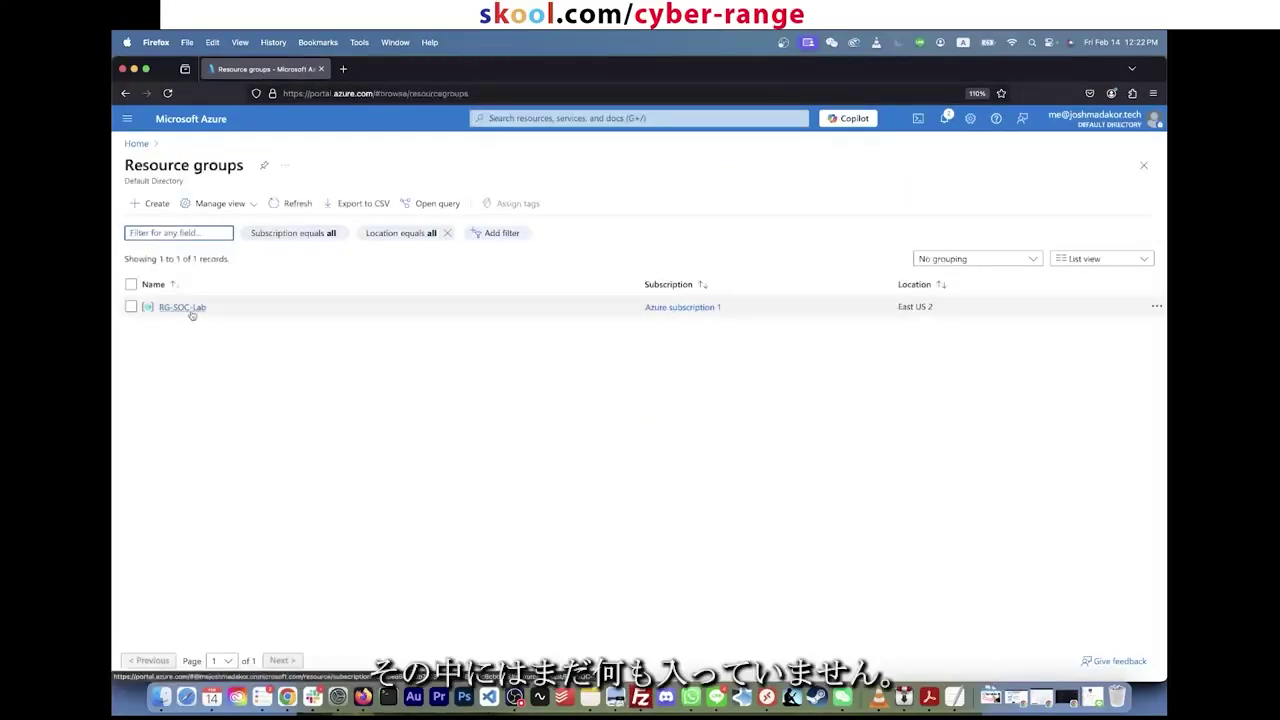
left_click(190, 309)
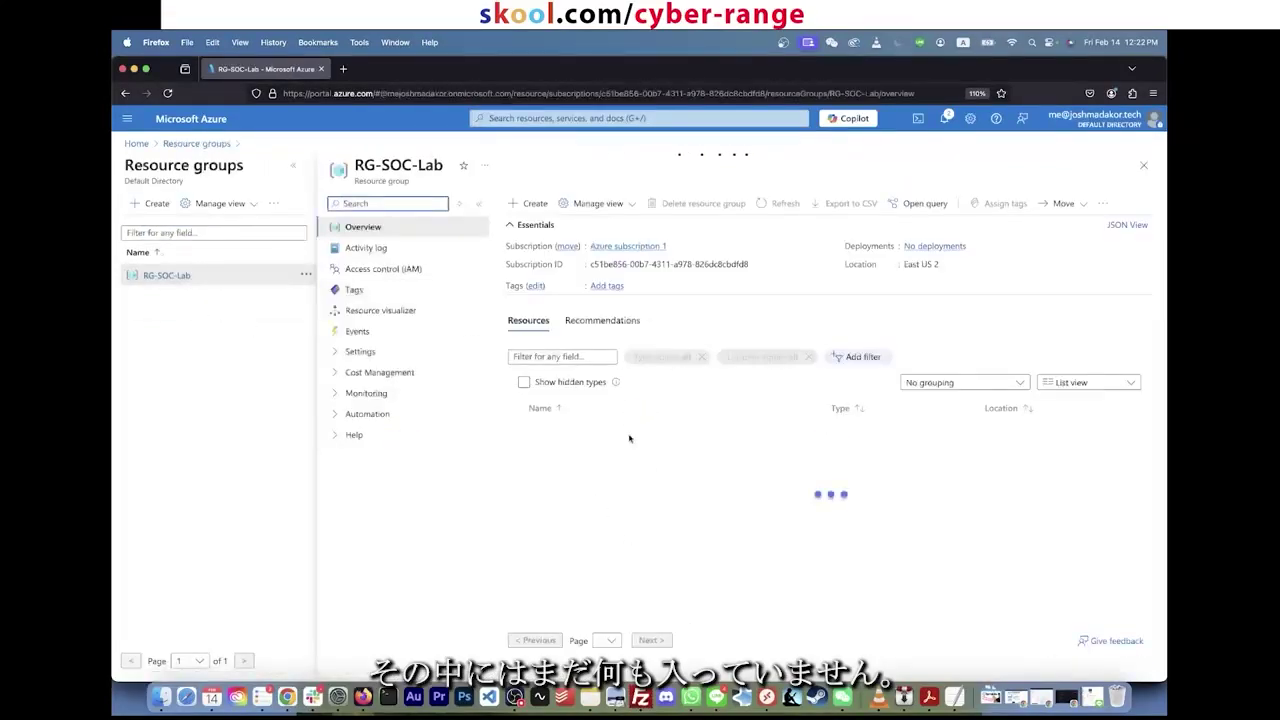
left_click(766, 117)
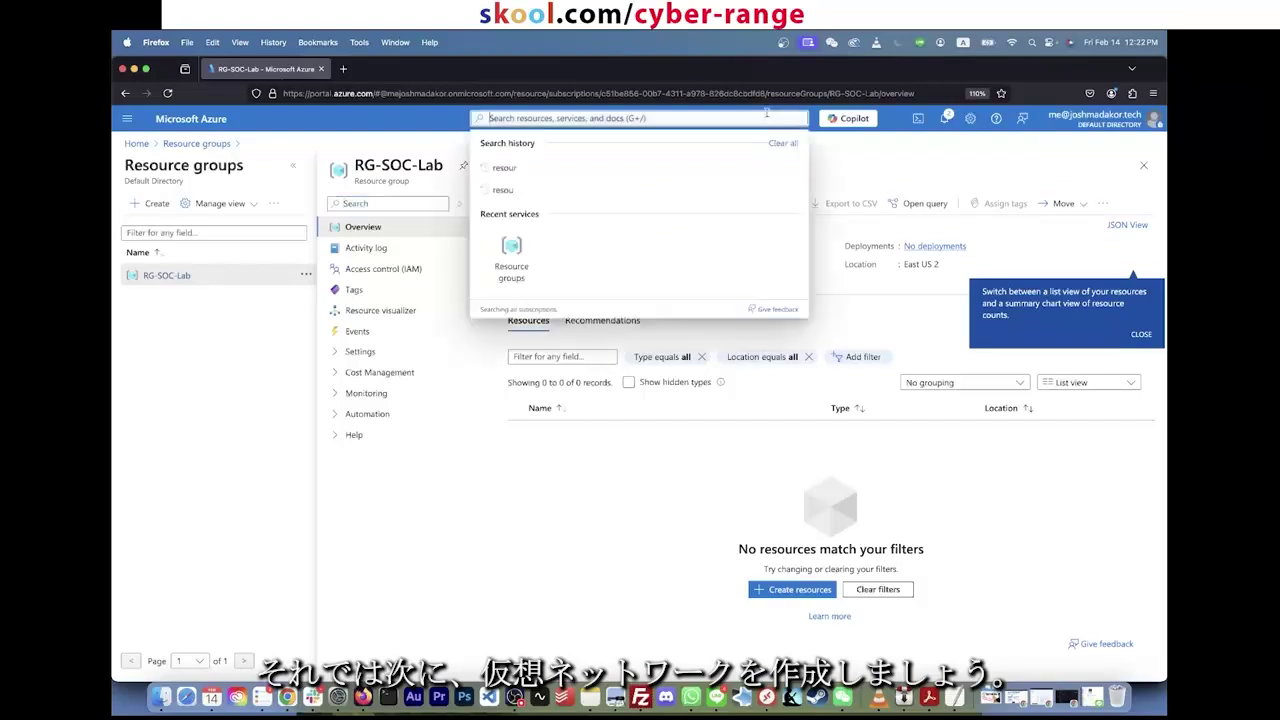
type("virtual")
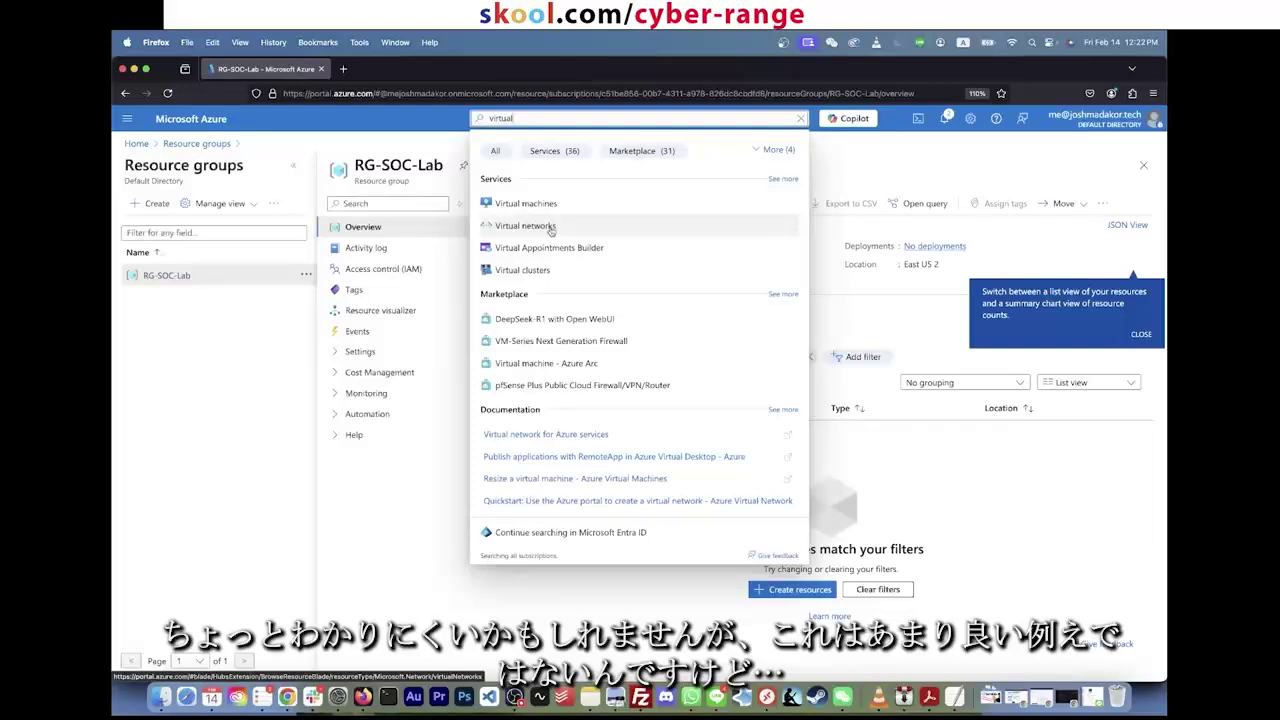
Step: Go to Virtual networks, which lists none yet, and start creating a new one
left_click(524, 226)
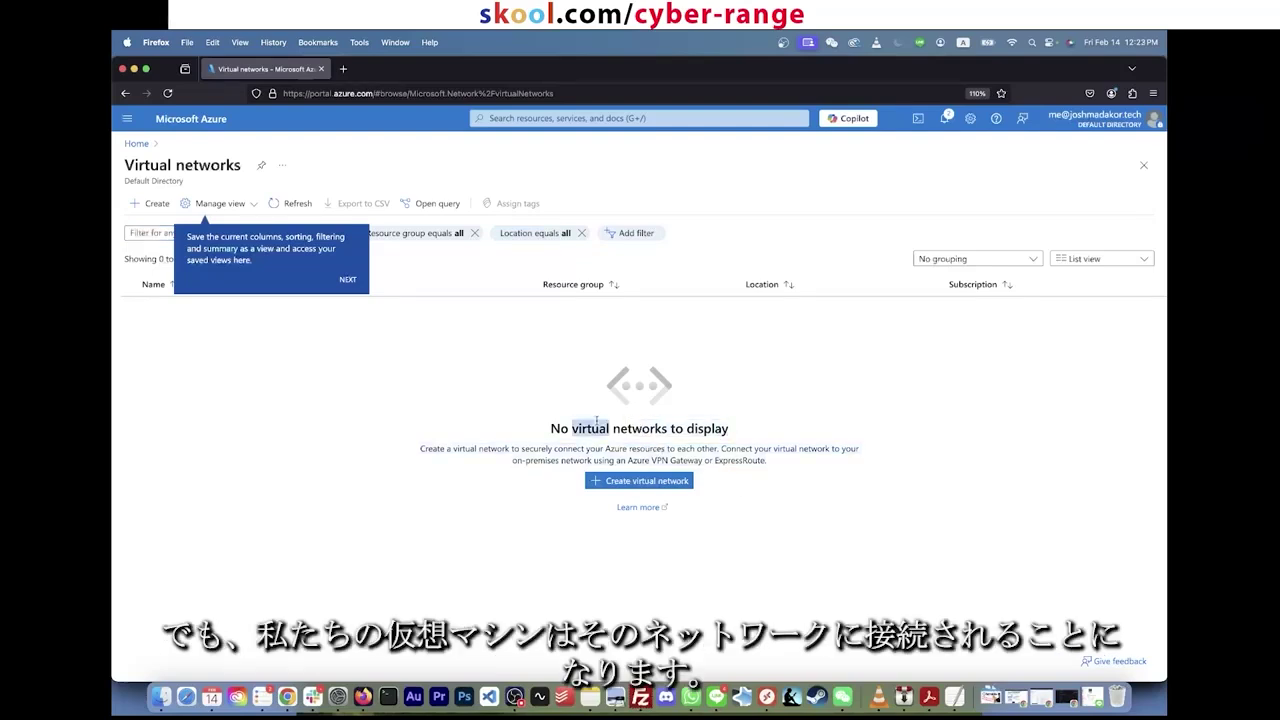
triple_click(596, 427)
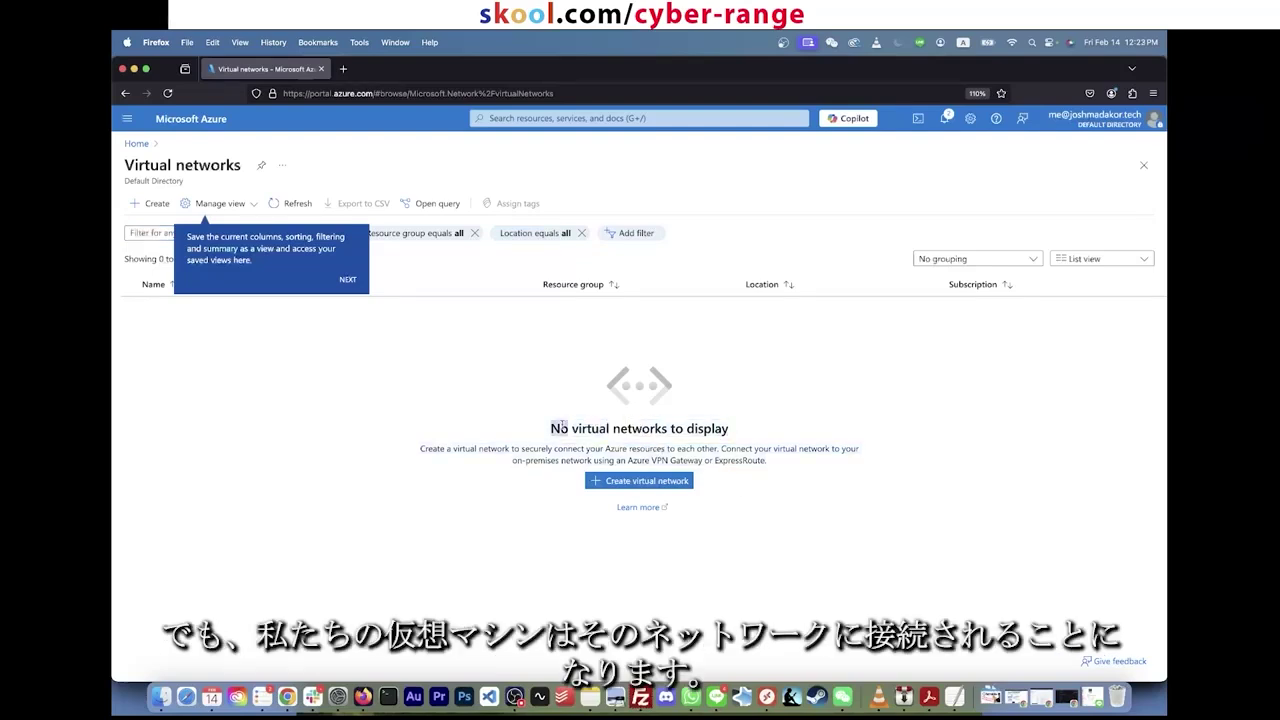
left_click(599, 385)
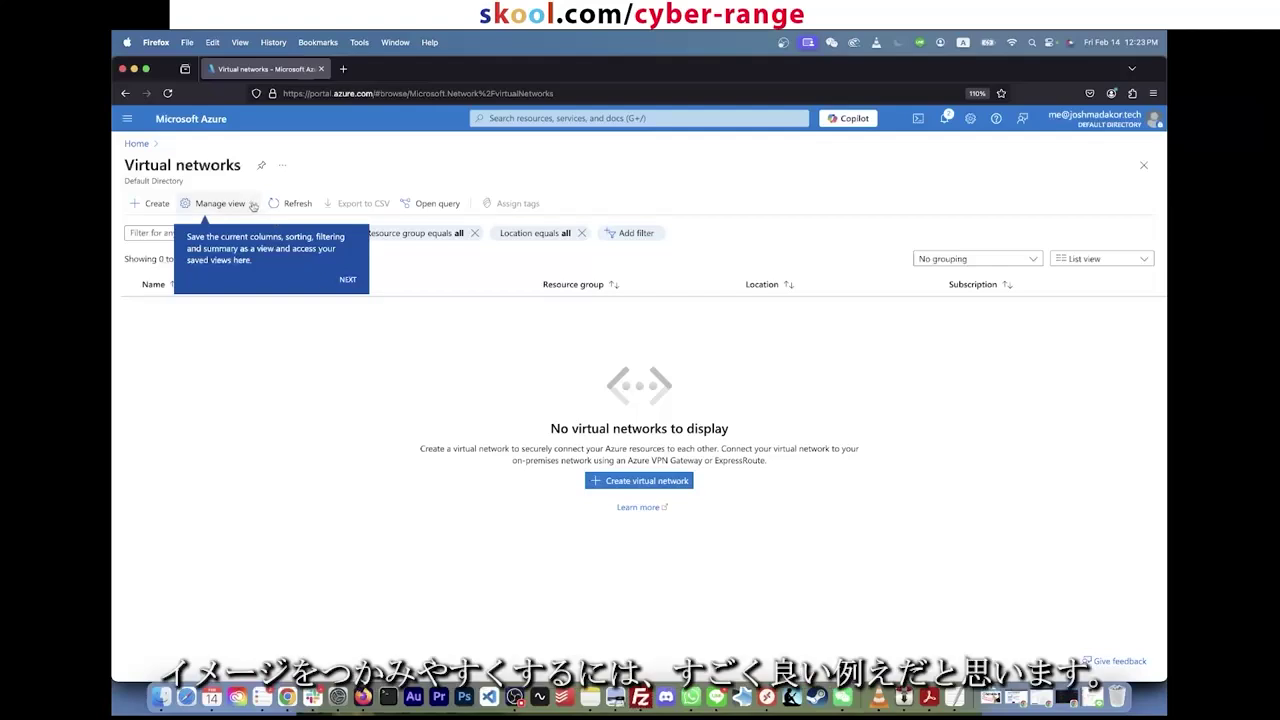
left_click(254, 206)
left_click(254, 206)
left_click(254, 206)
left_click(386, 377)
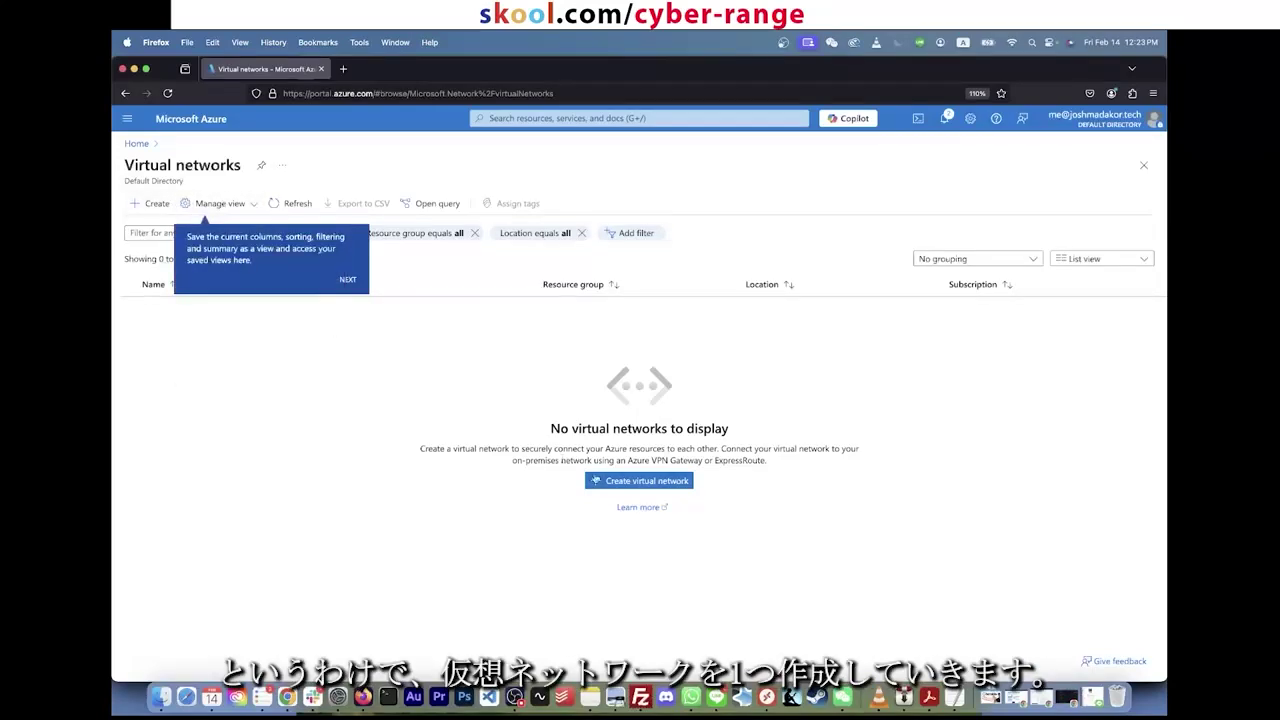
left_click(612, 482)
left_click(615, 484)
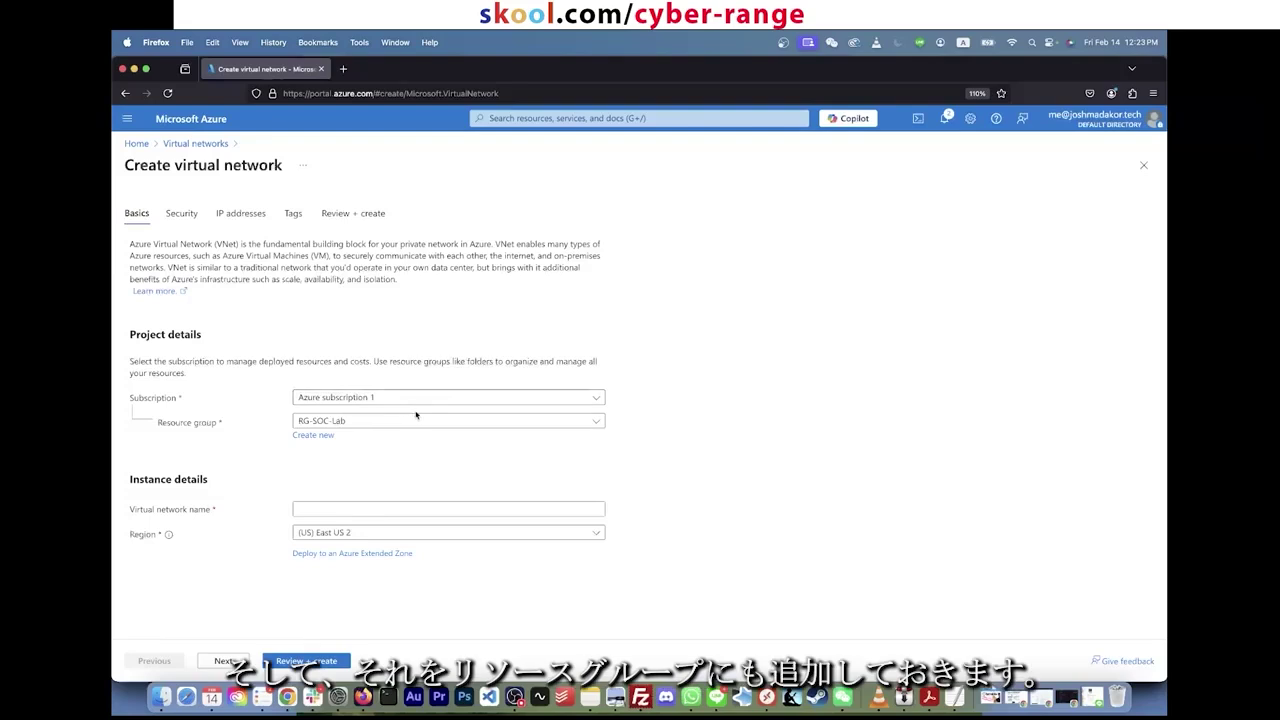
Step: Place the network in RG-SOC-Lab, name it Vnet-soc-lab, and keep region East US 2
left_click(416, 426)
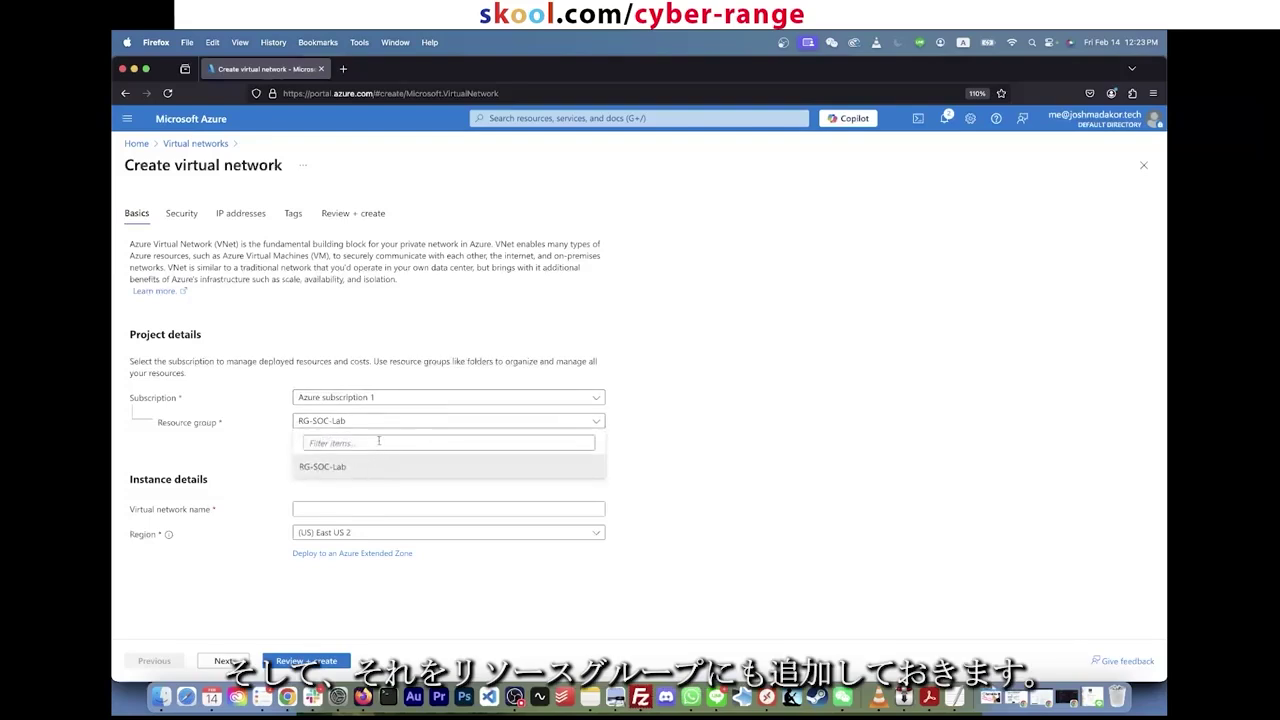
left_click(386, 421)
left_click(386, 421)
left_click(362, 467)
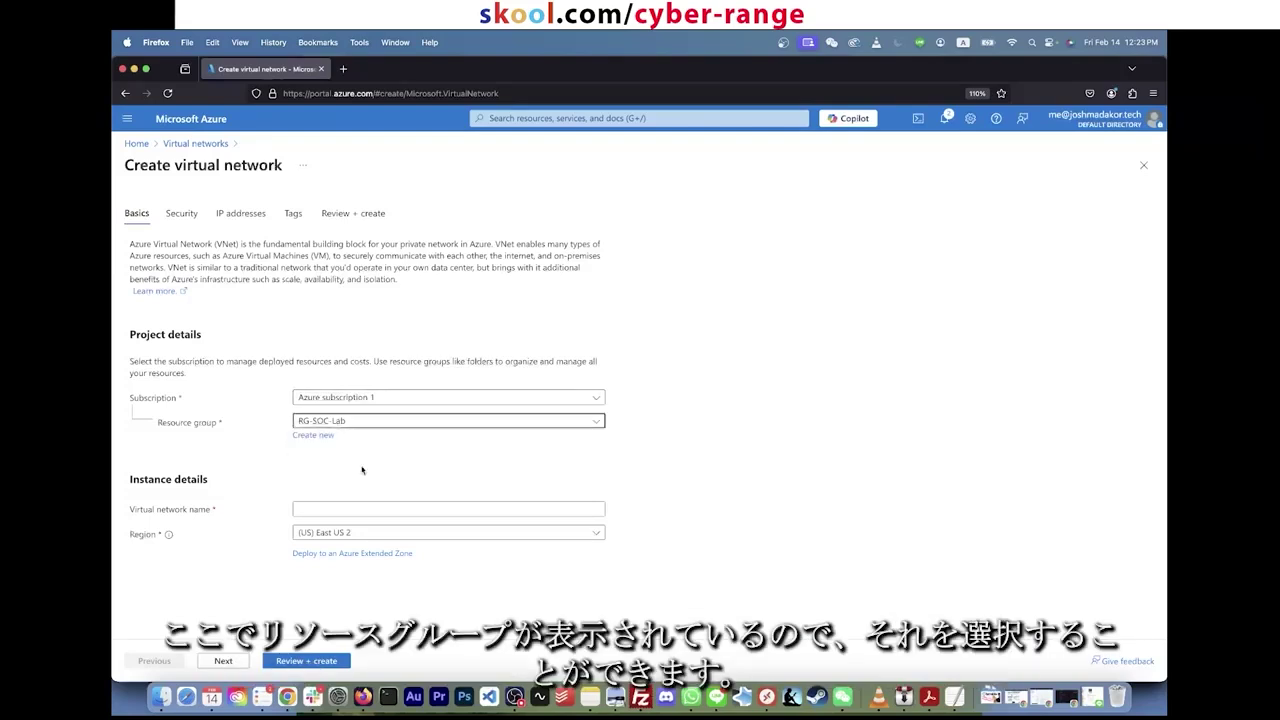
left_click(345, 511)
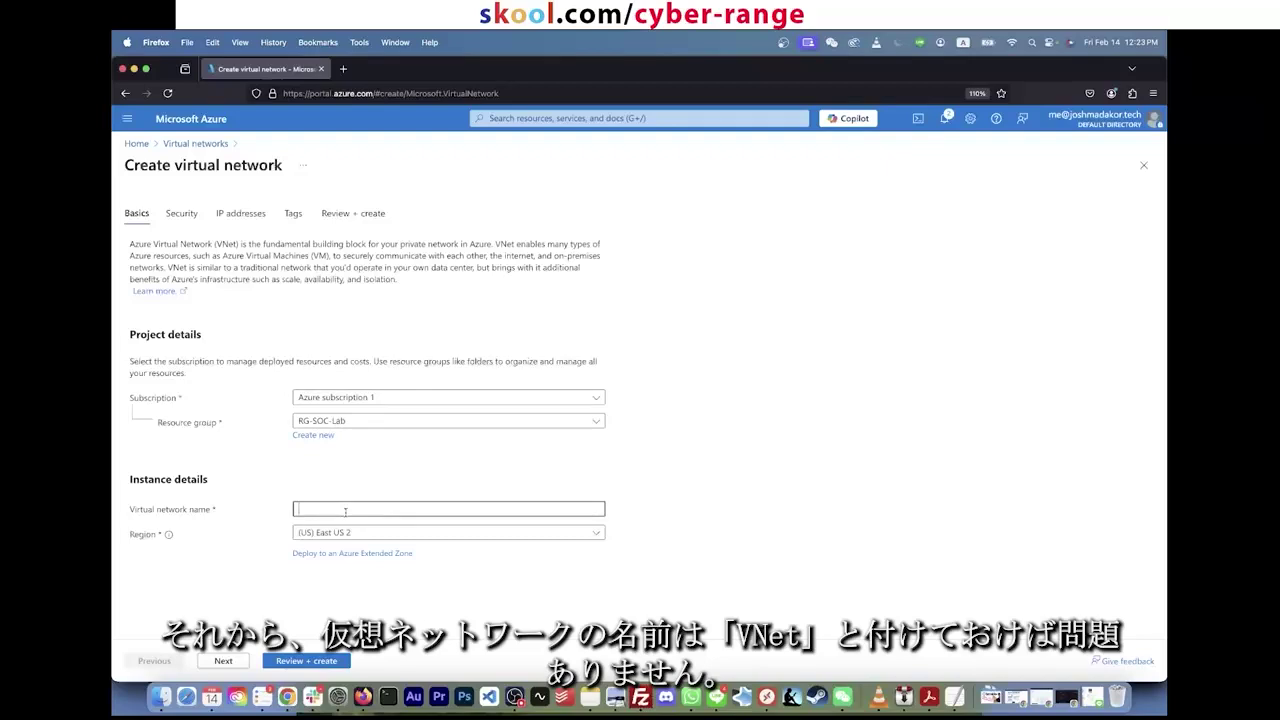
type("Vnet-soc-lab")
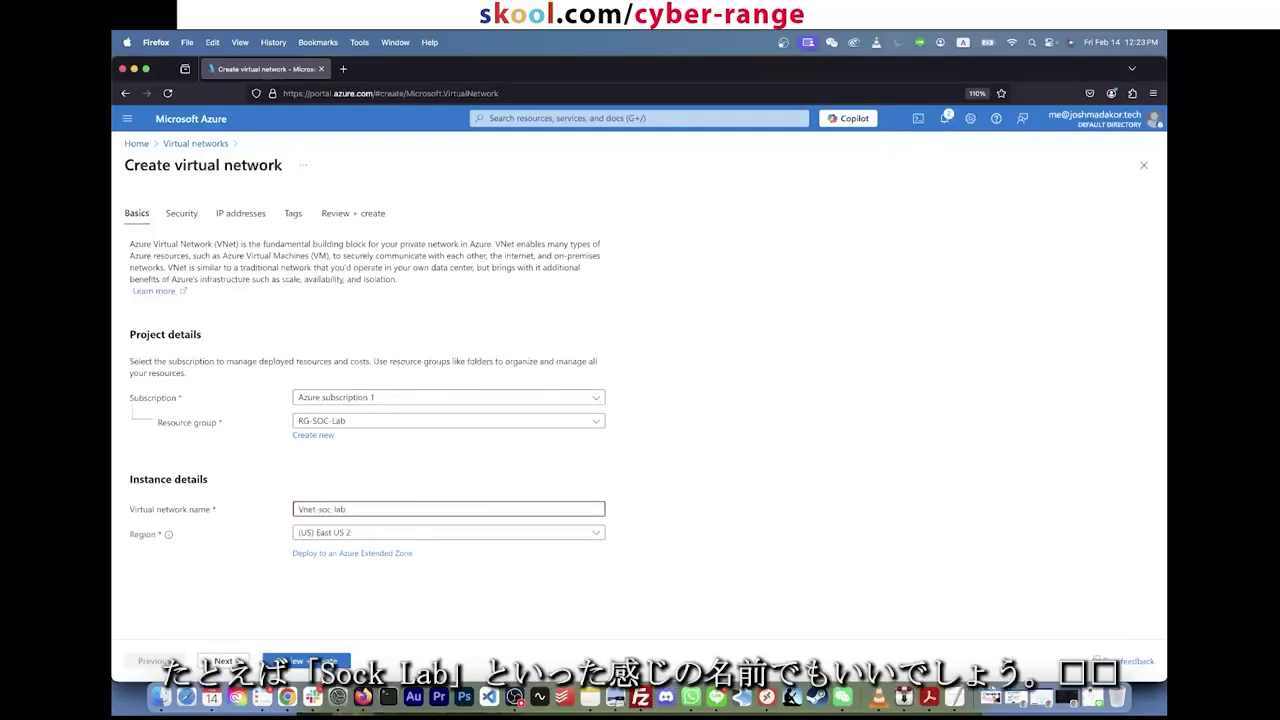
left_click(360, 538)
left_click(360, 538)
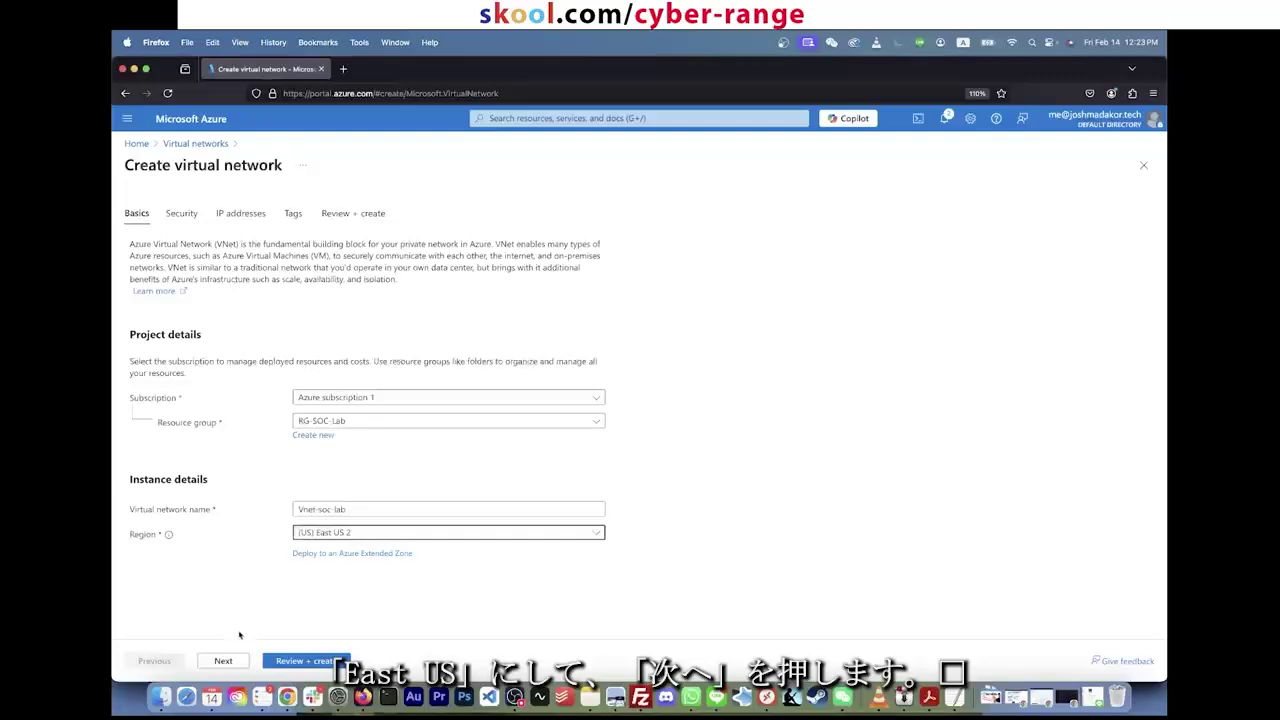
left_click(224, 661)
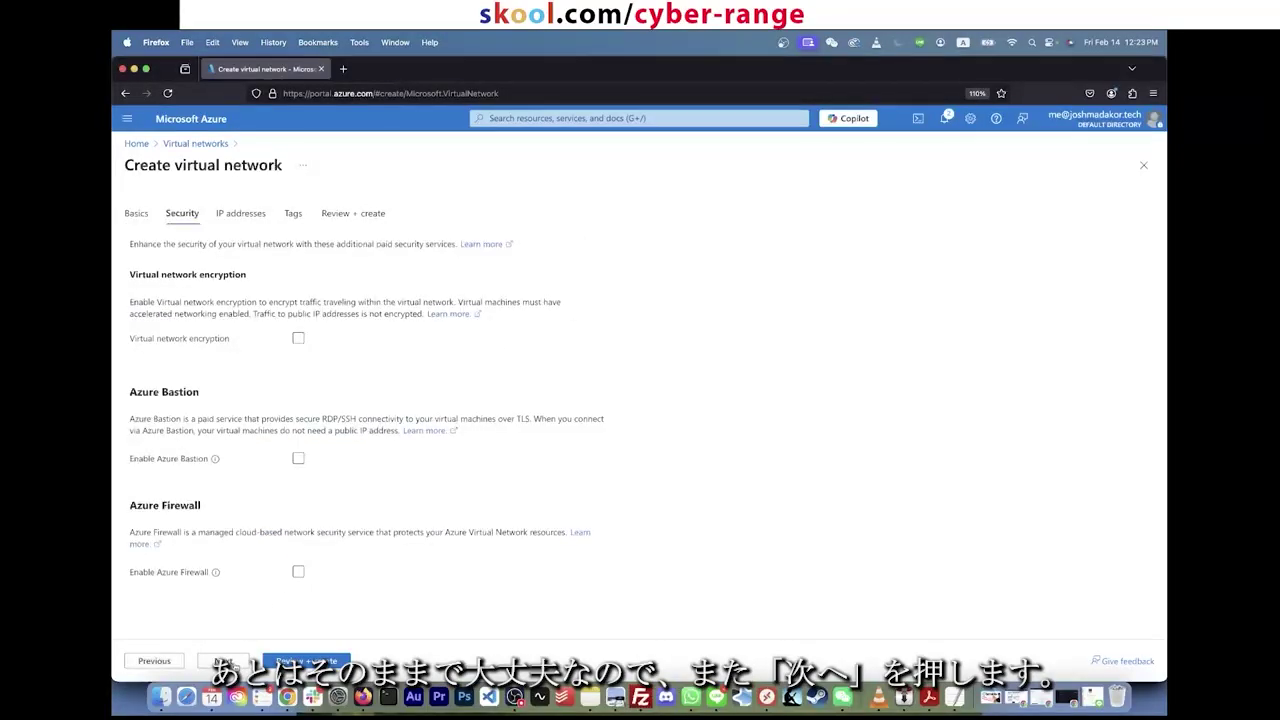
Step: Keep the 10.0.0.0/16 address space and 10.0.0.0/24 default subnet, skip Tags, and validate
left_click(224, 661)
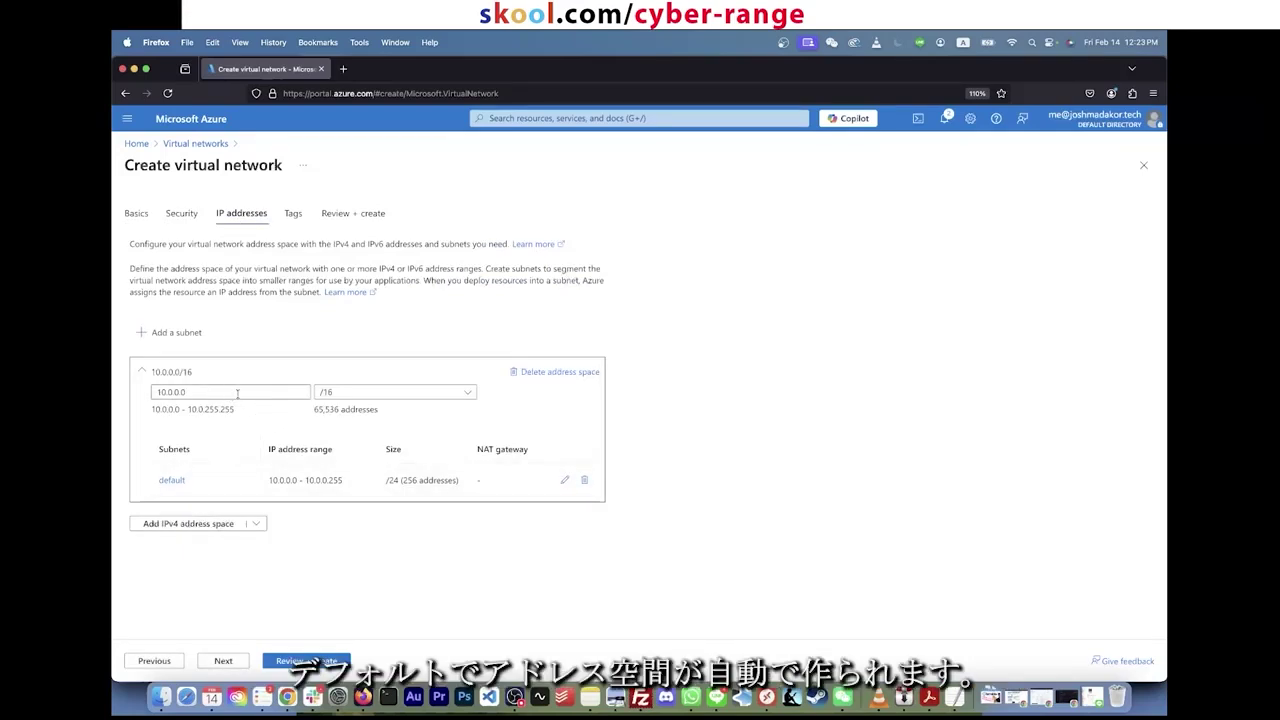
left_click(237, 393)
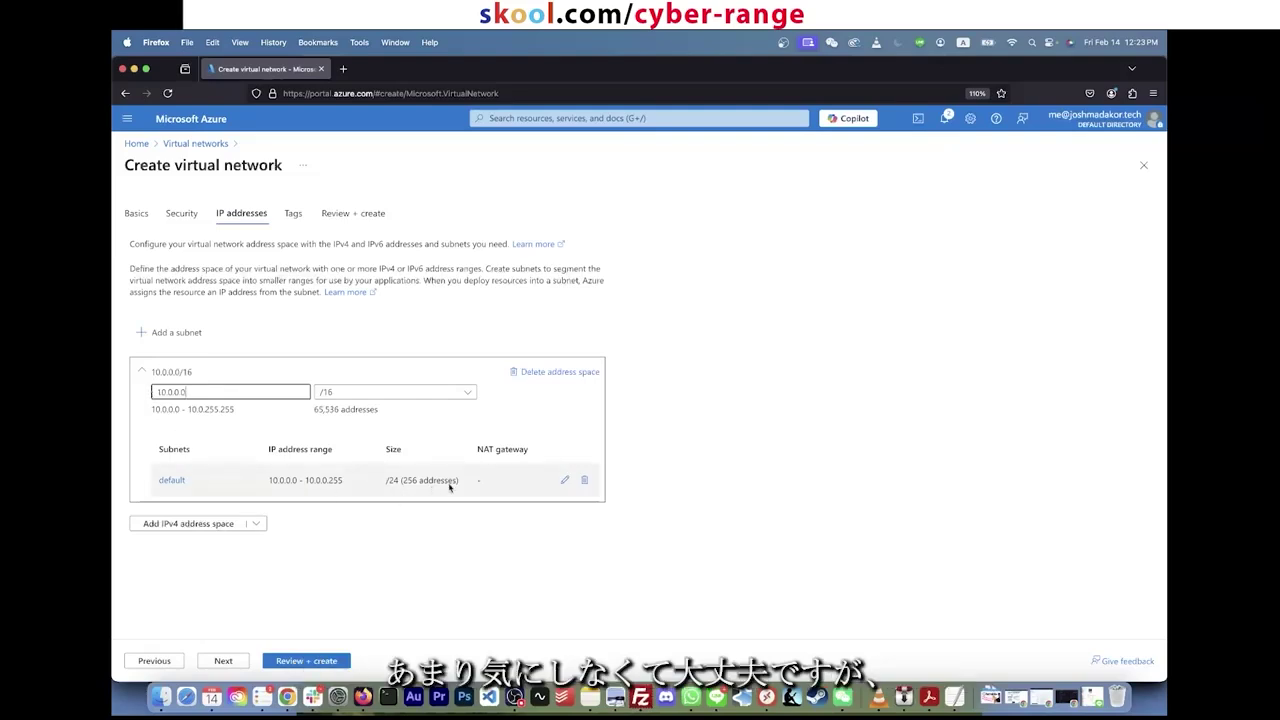
mouse_move(268, 482)
left_mouse_down()
mouse_move(351, 486)
mouse_move(268, 484)
left_mouse_up()
left_click(225, 661)
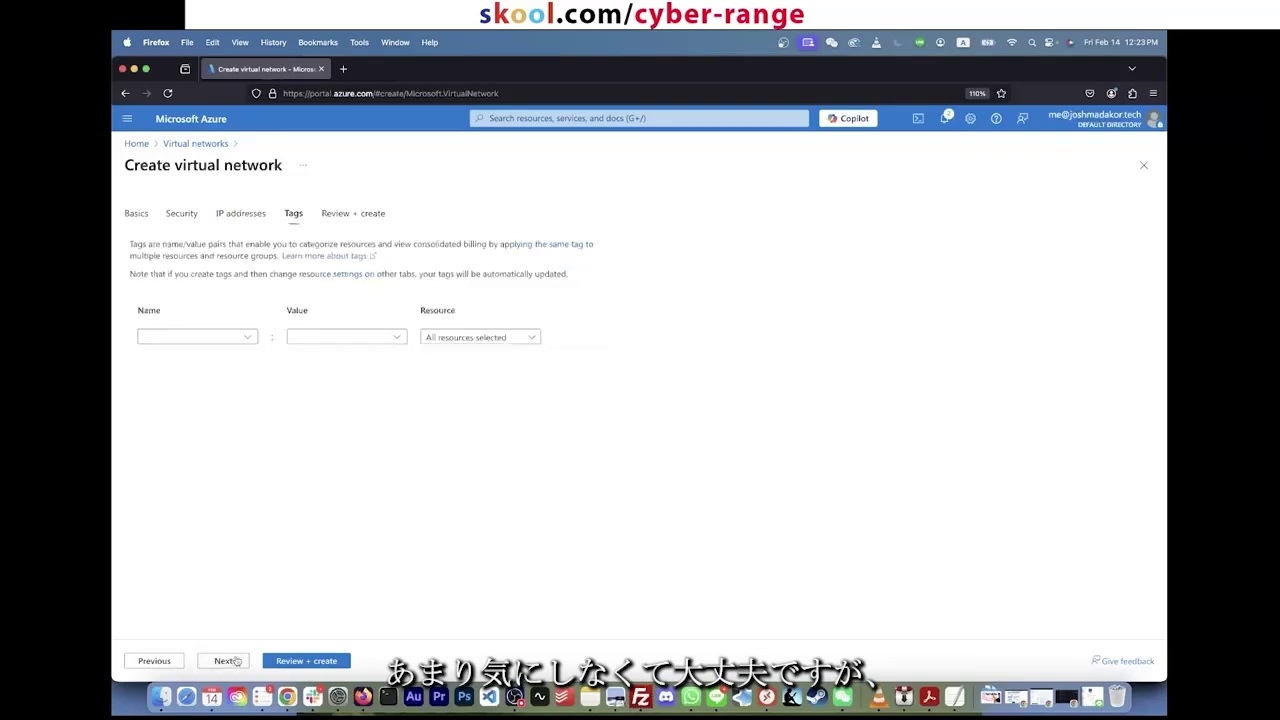
left_click(306, 661)
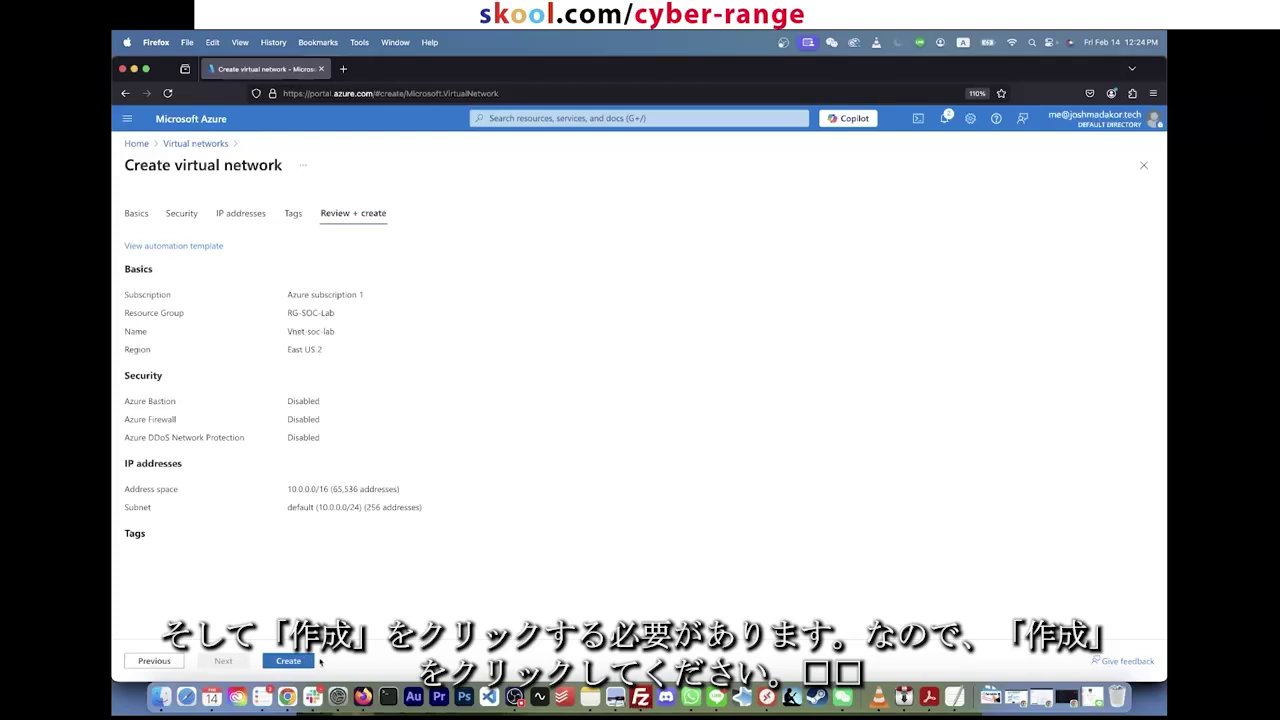
Step: Deploy Vnet-soc-lab and, once it succeeds, go to the Resource groups list
left_click(308, 661)
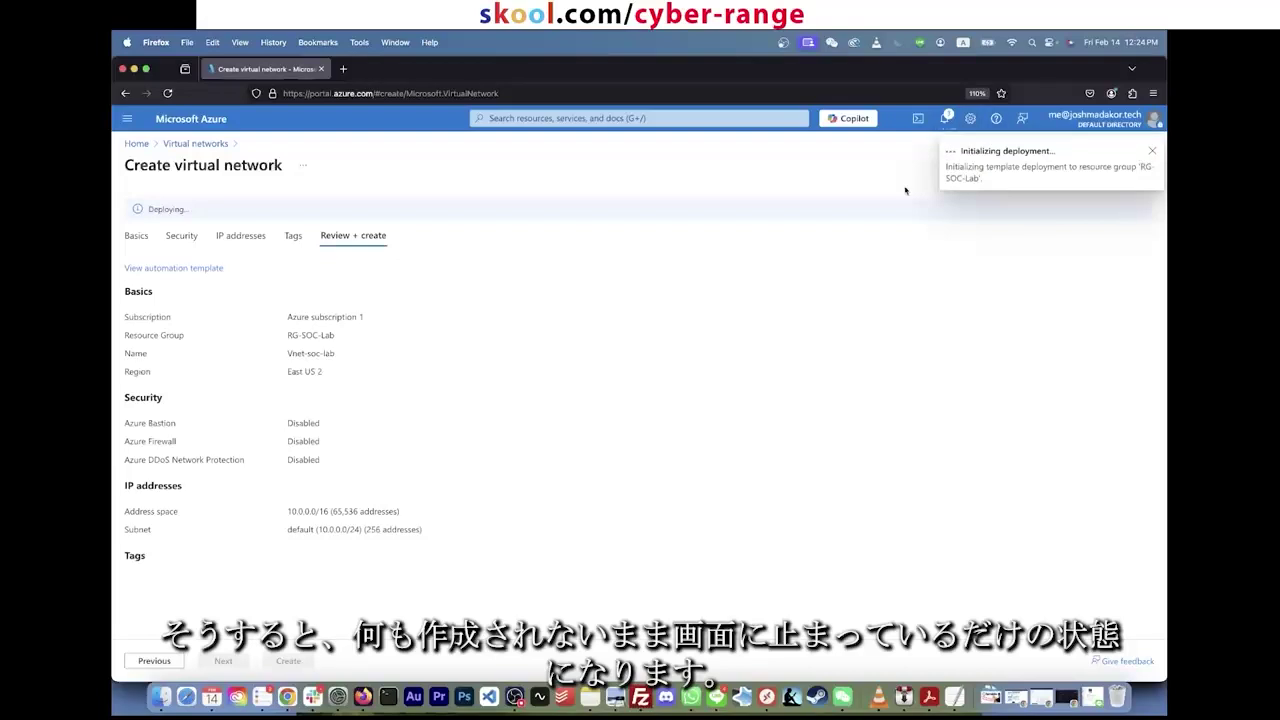
triple_click(125, 165)
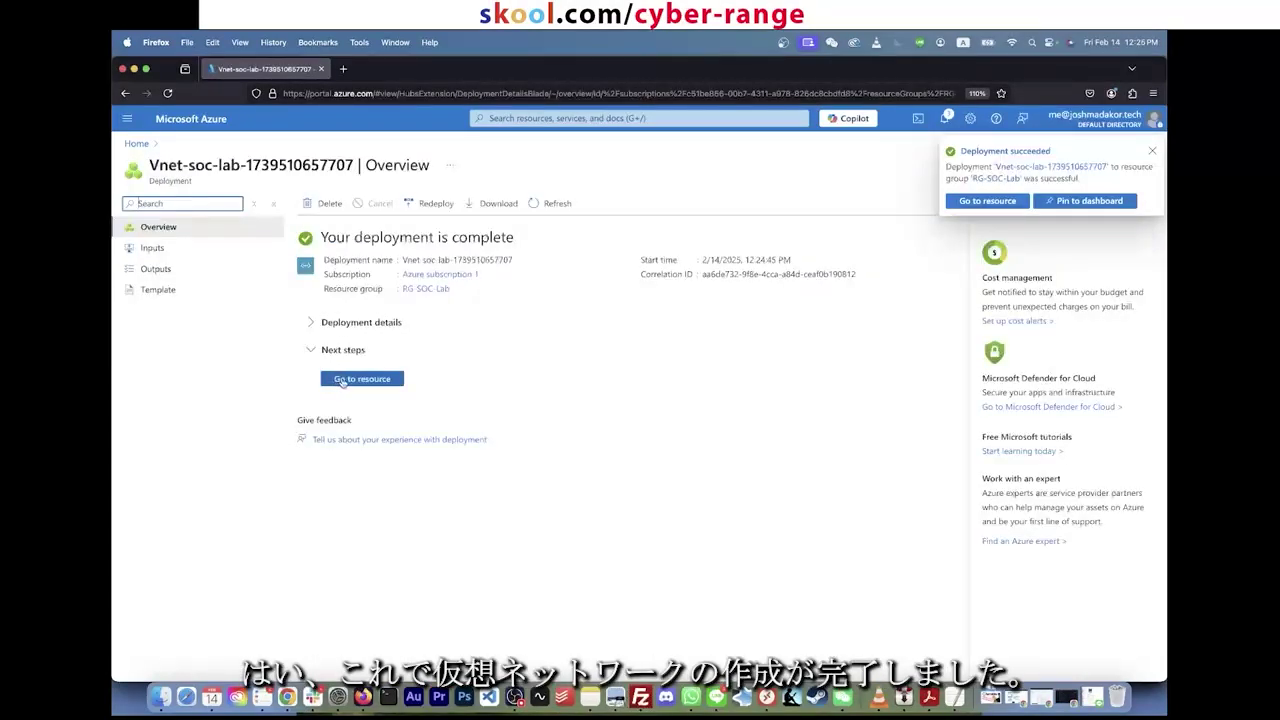
left_click(545, 119)
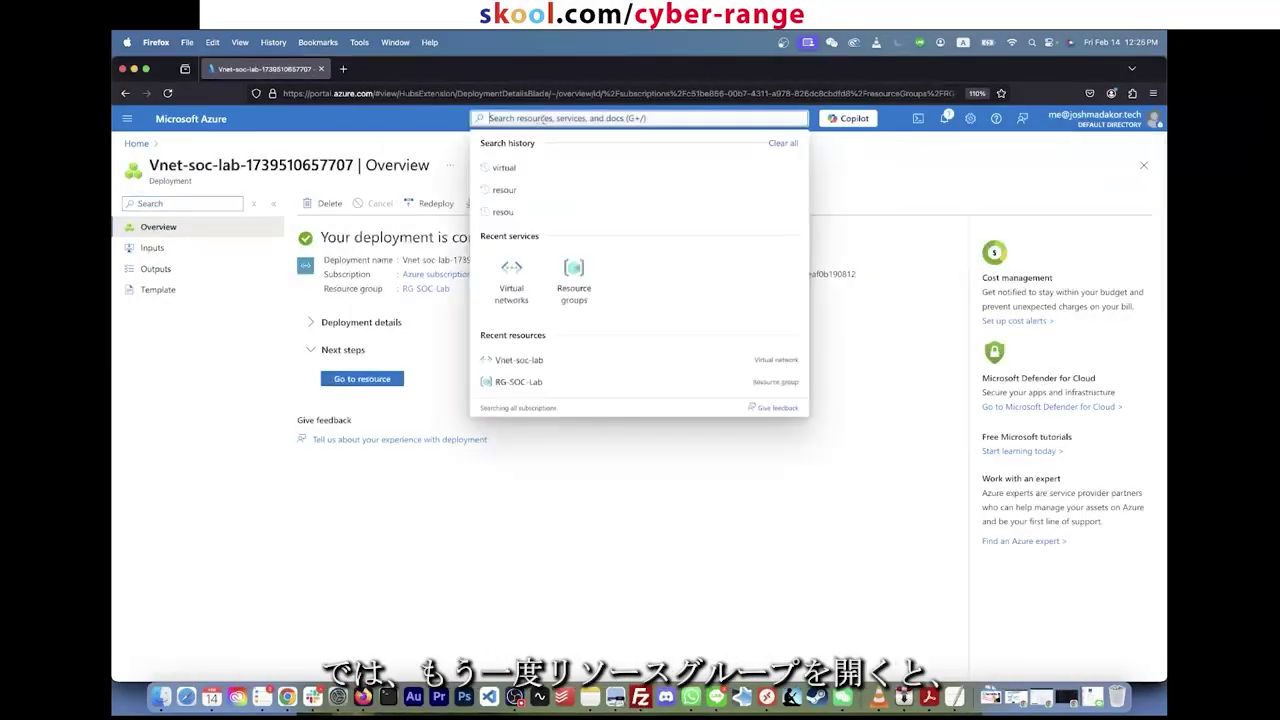
left_click(576, 270)
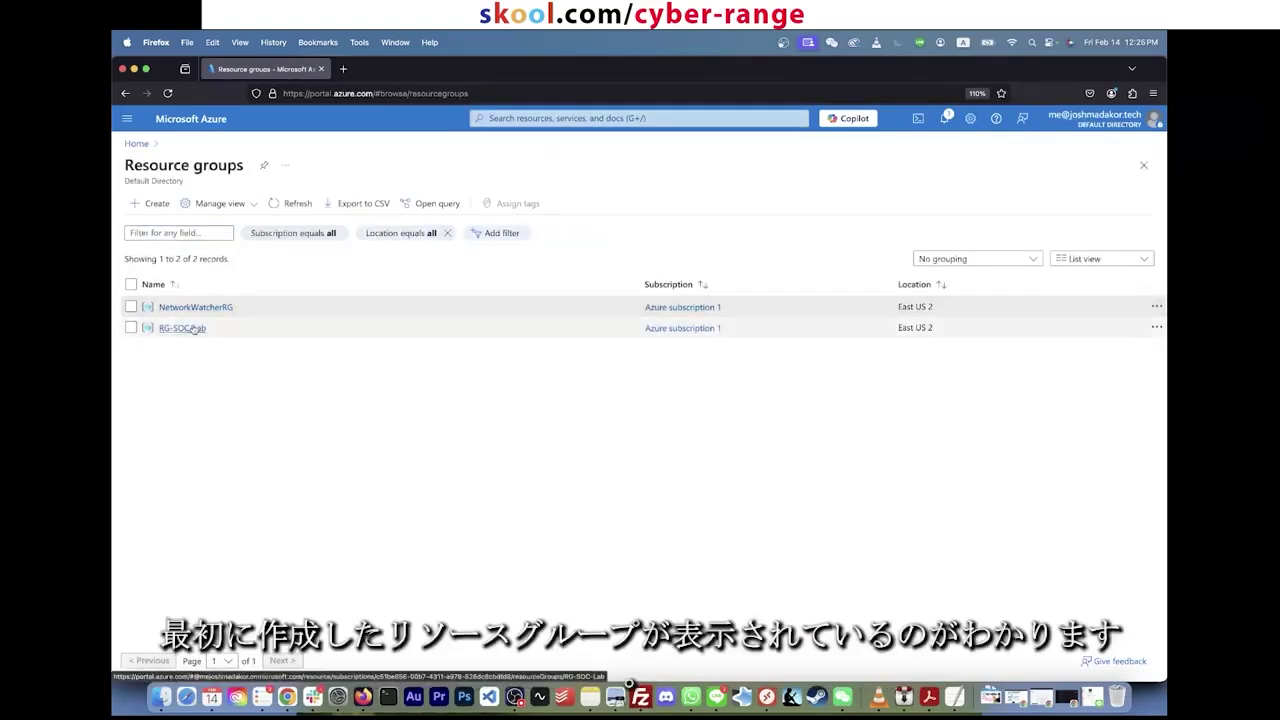
Step: Confirm Vnet-soc-lab sits in RG-SOC-Lab, then start a new Azure virtual machine
left_click(192, 329)
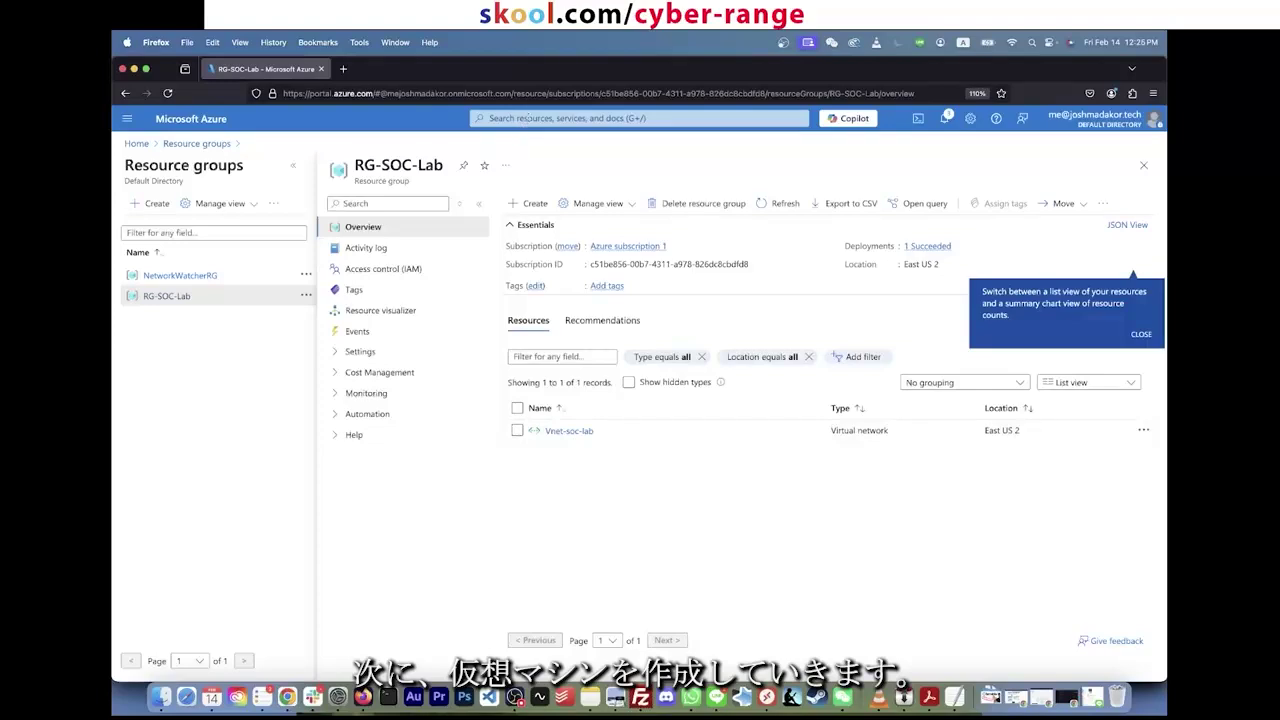
left_click(527, 118)
type("virtu")
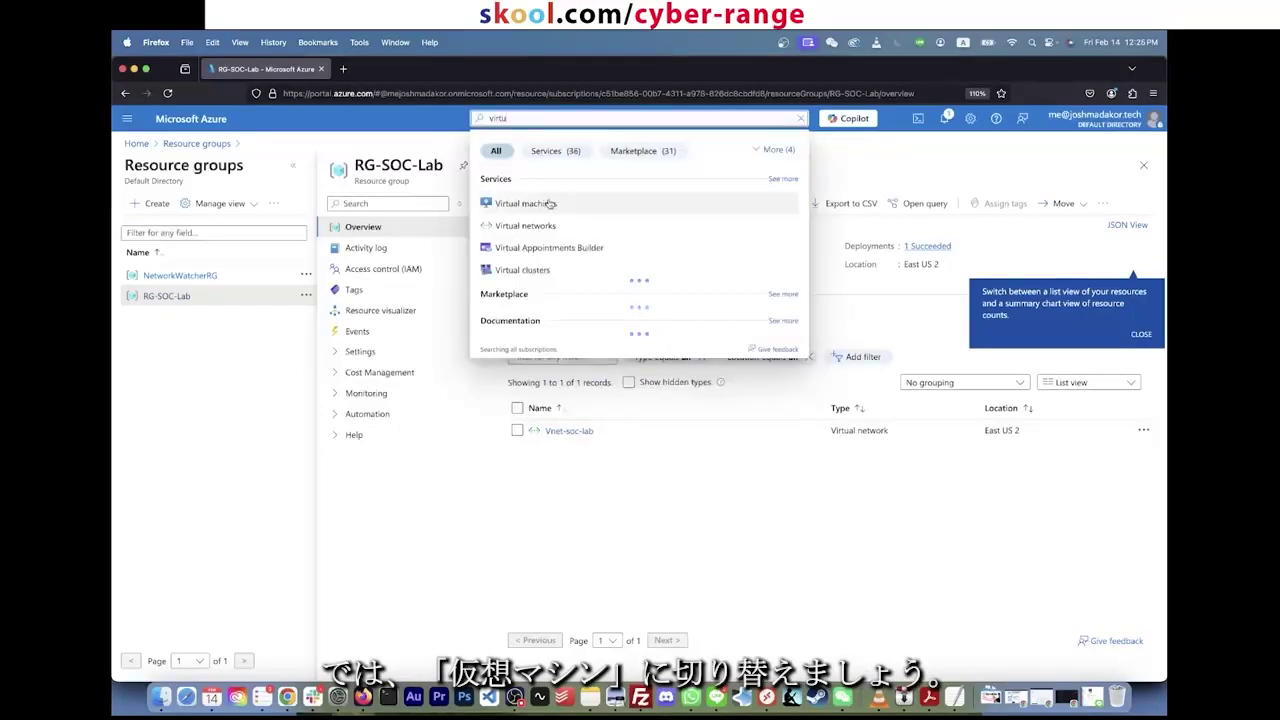
left_click(523, 203)
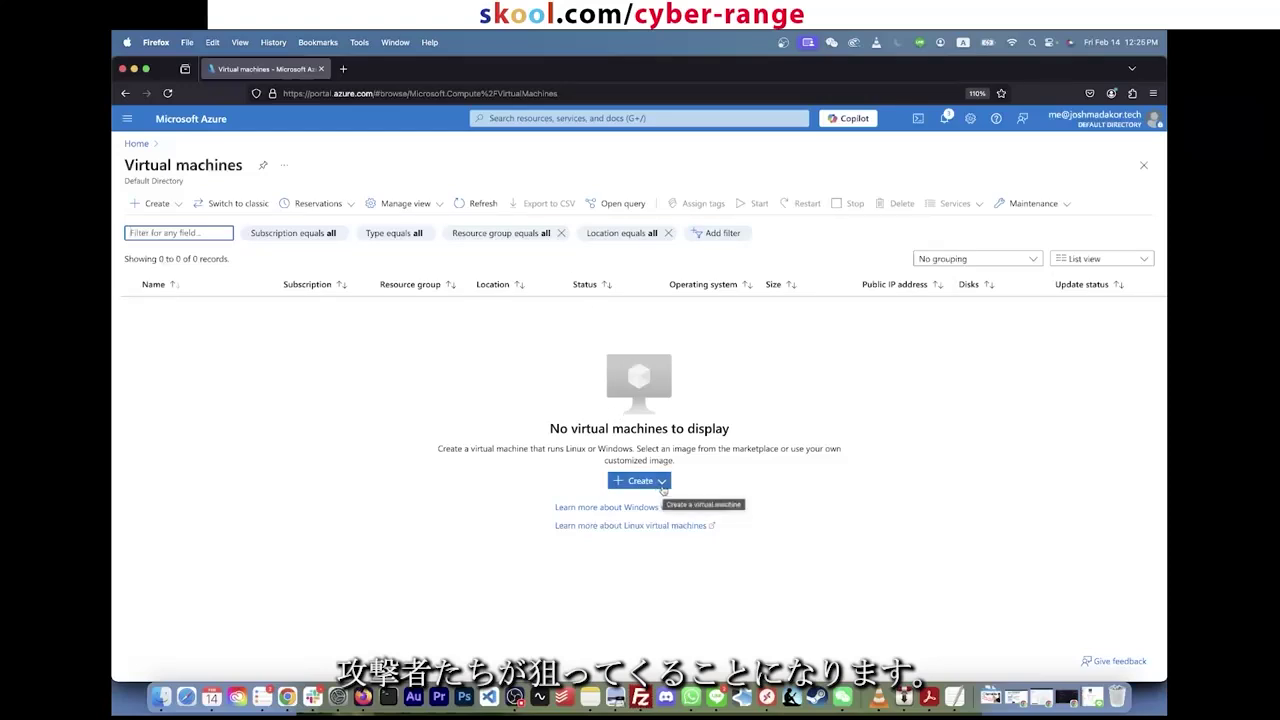
left_click(647, 483)
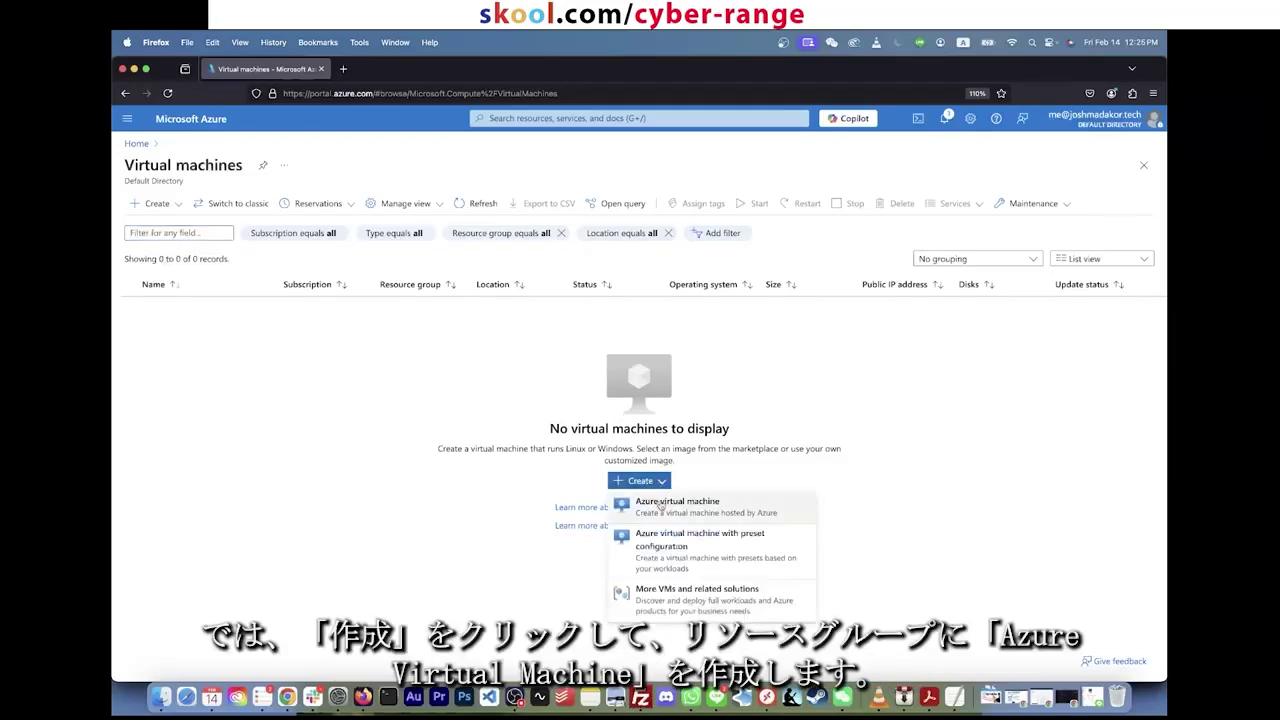
left_click(661, 513)
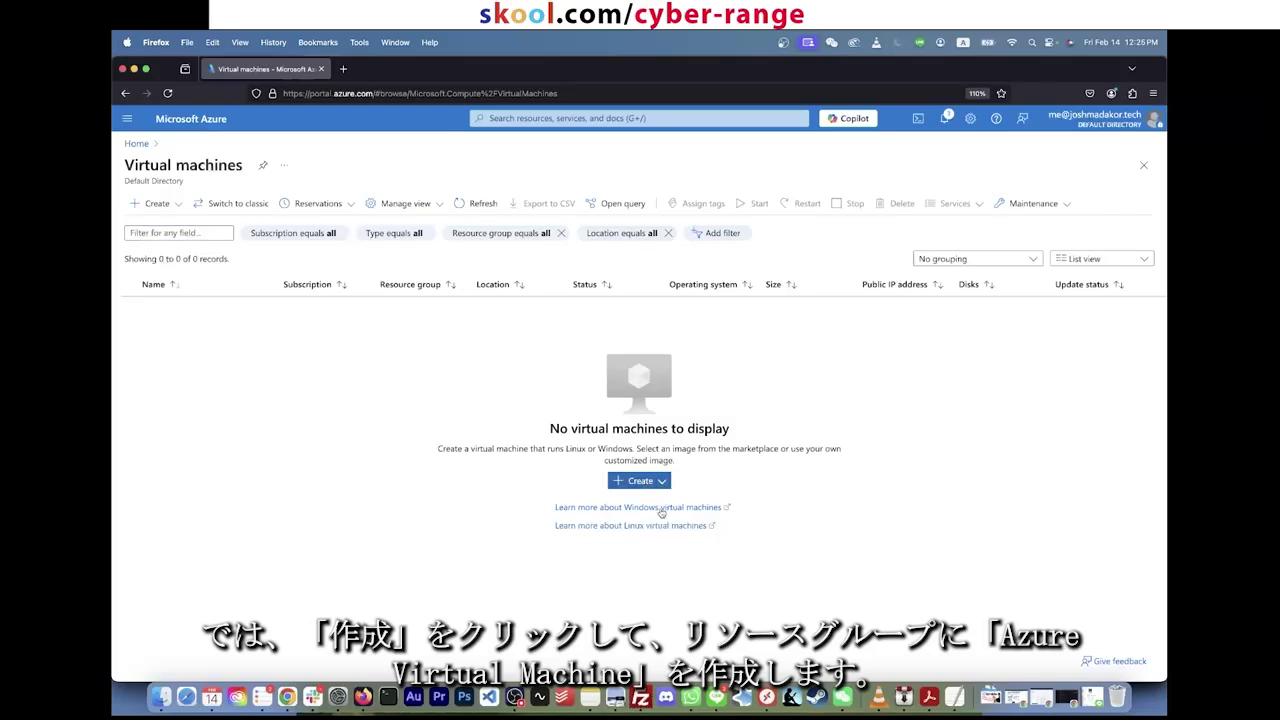
left_click(370, 437)
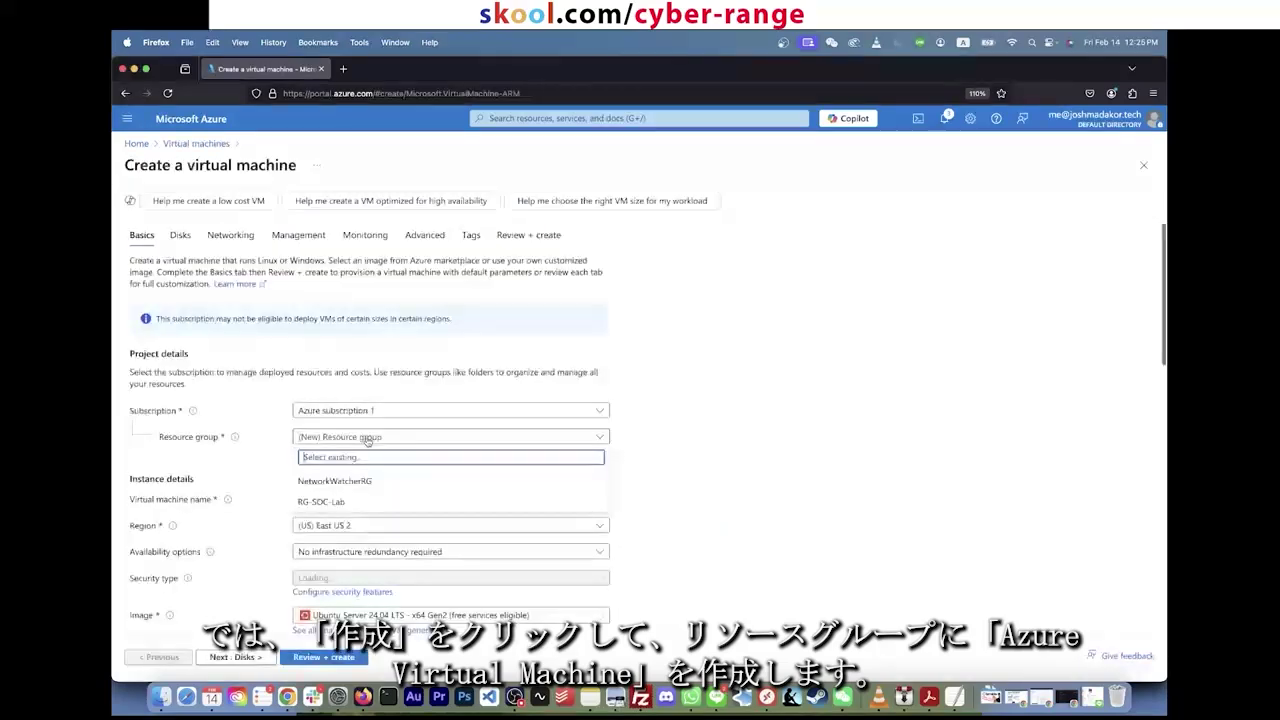
Step: Put the VM in RG-SOC-Lab and name it CORP-NET-EAST-1
left_click(358, 502)
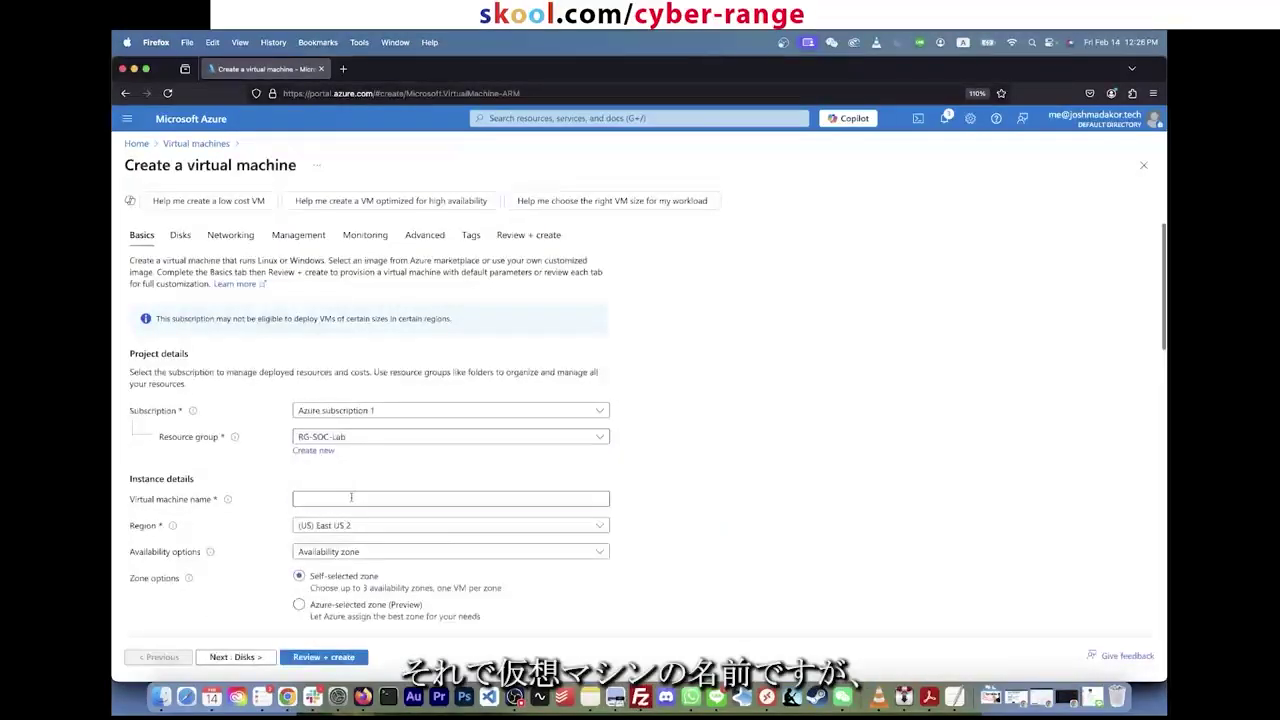
left_click(351, 497)
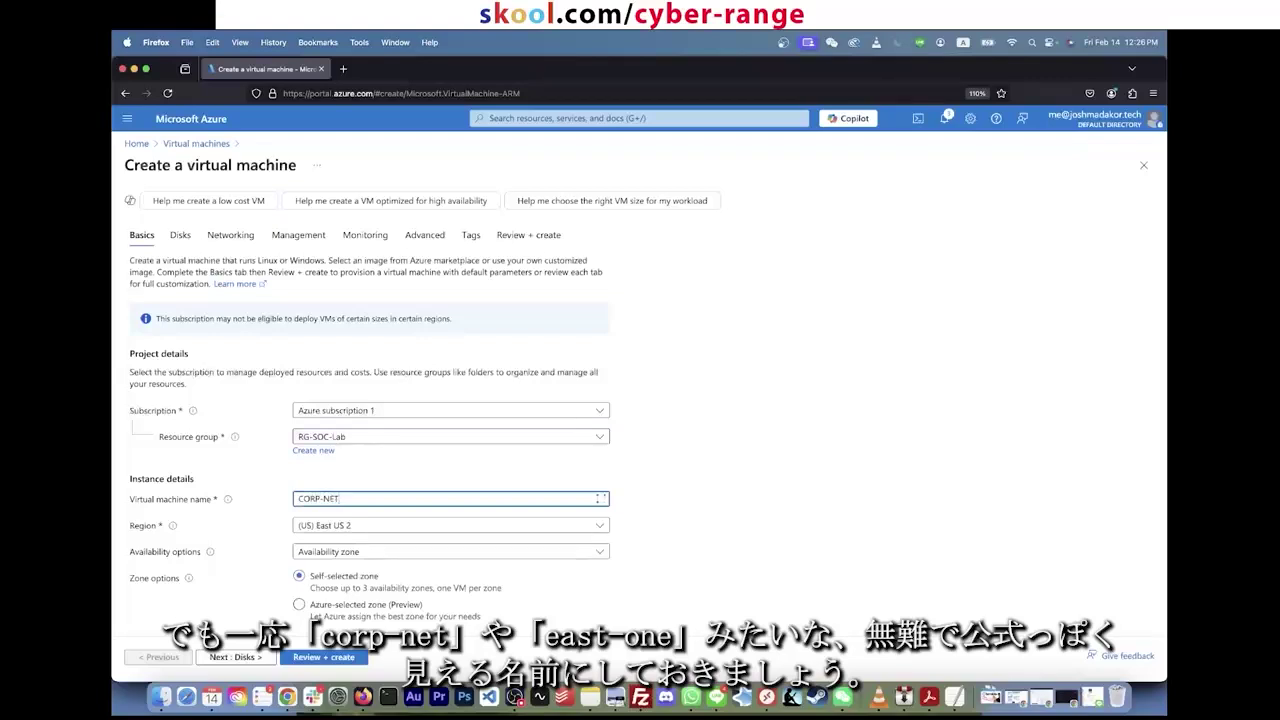
type("EAST-1")
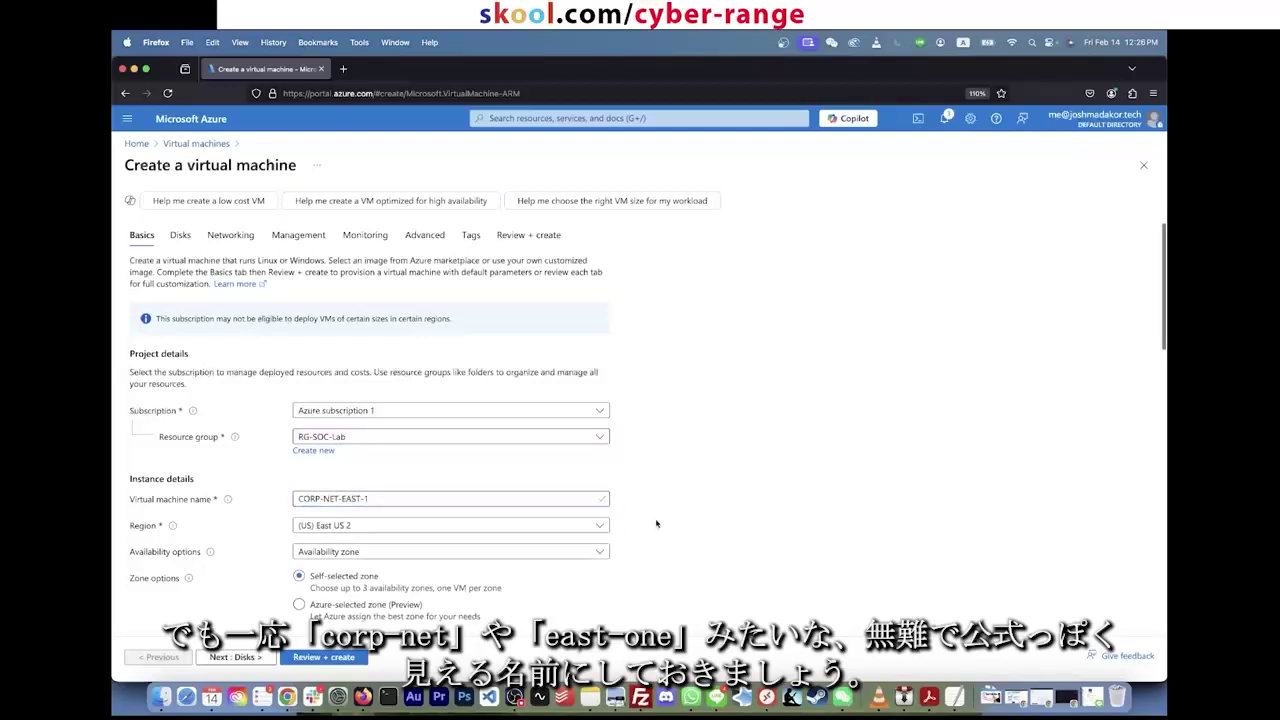
scroll(467, 519, "down", 2)
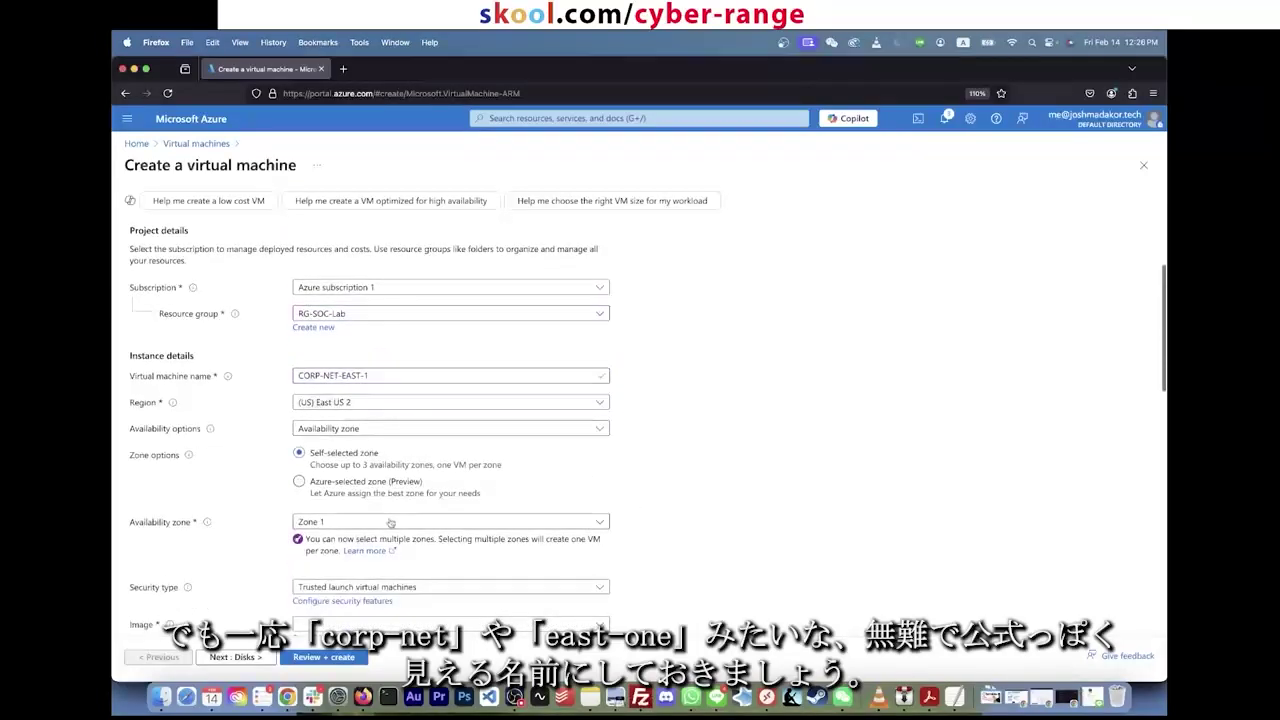
scroll(373, 440, "down", 1)
scroll(360, 465, "down", 2)
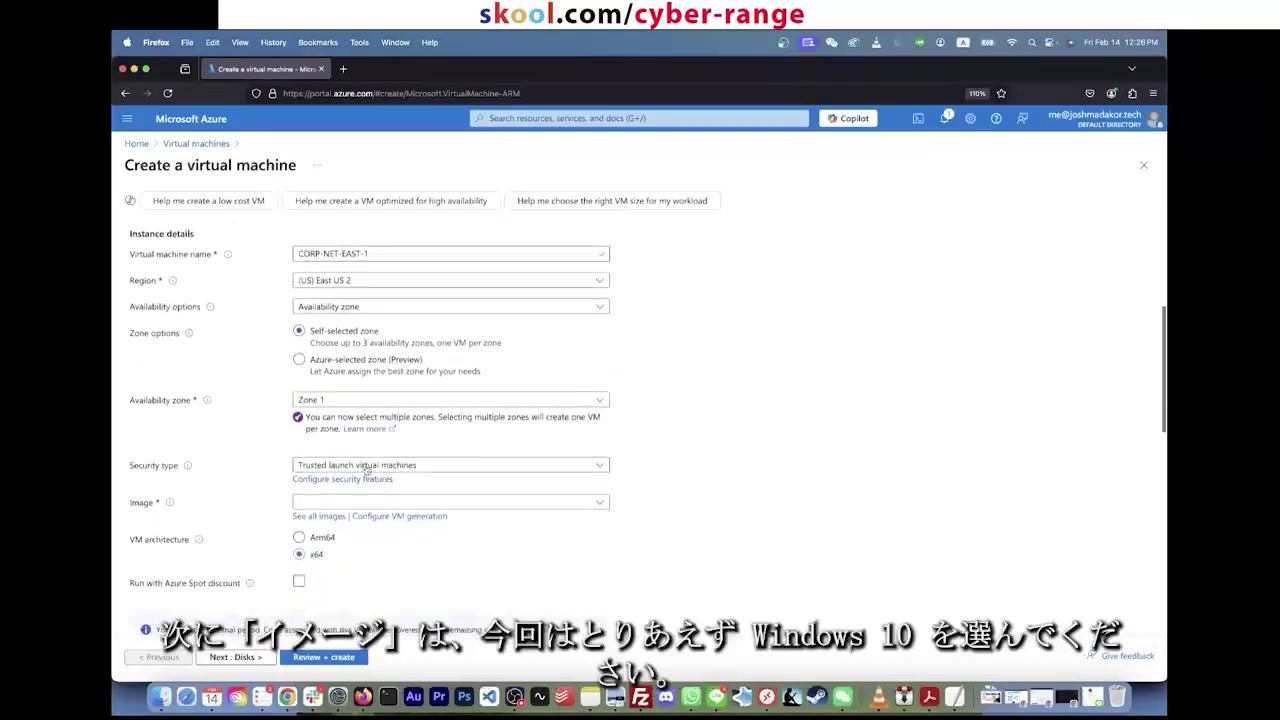
Step: Choose Windows 10 Pro, version 22H2 as the VM image
left_click(373, 502)
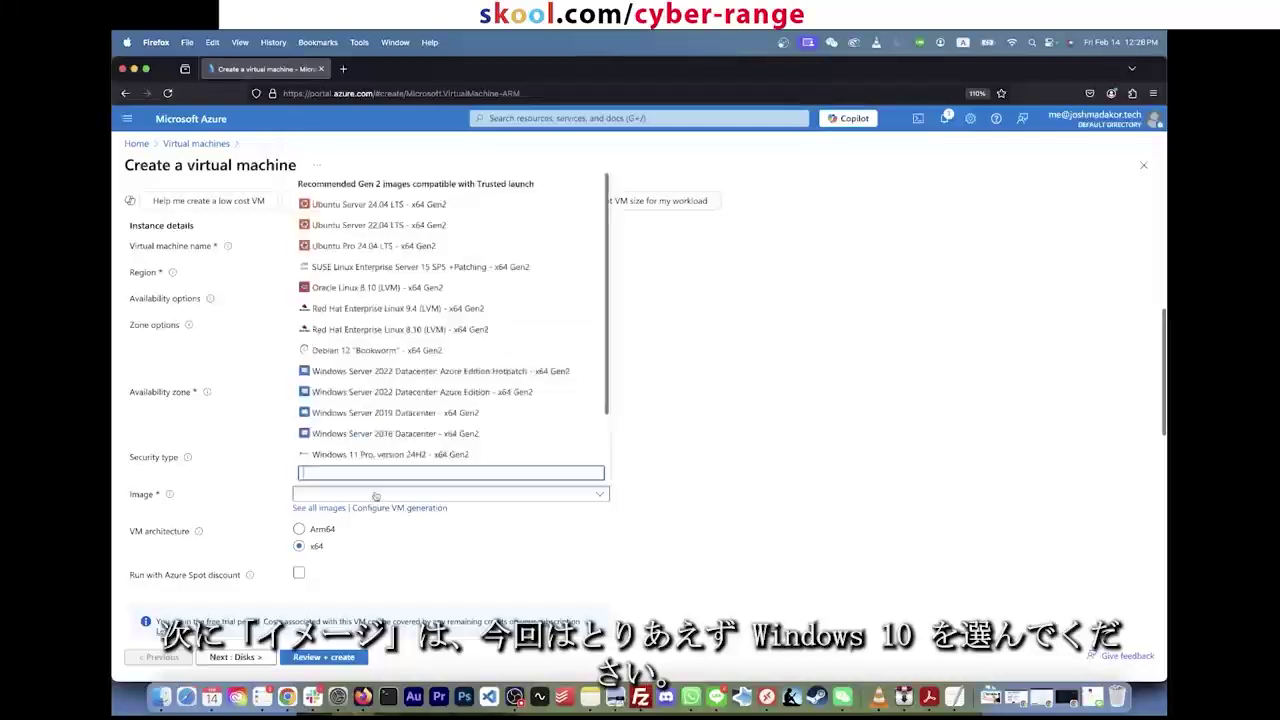
scroll(414, 440, "down", 2)
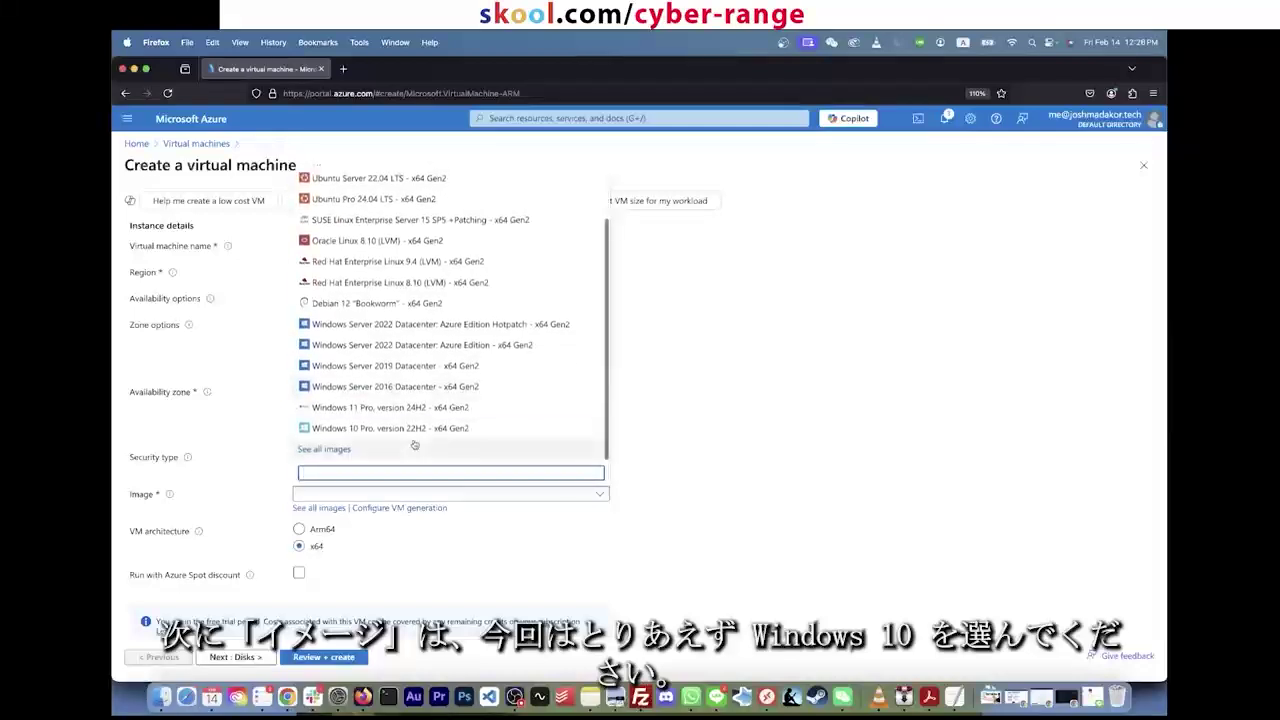
left_click(407, 430)
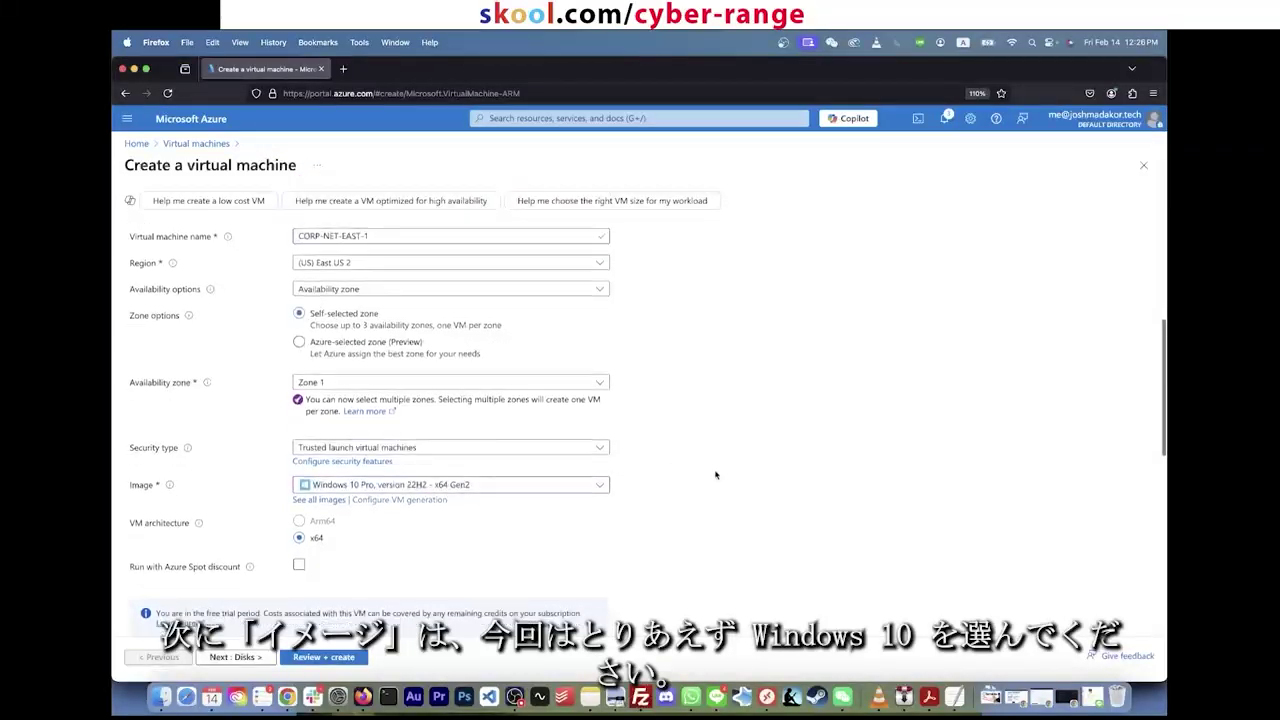
scroll(715, 475, "down", 3)
scroll(627, 490, "down", 2)
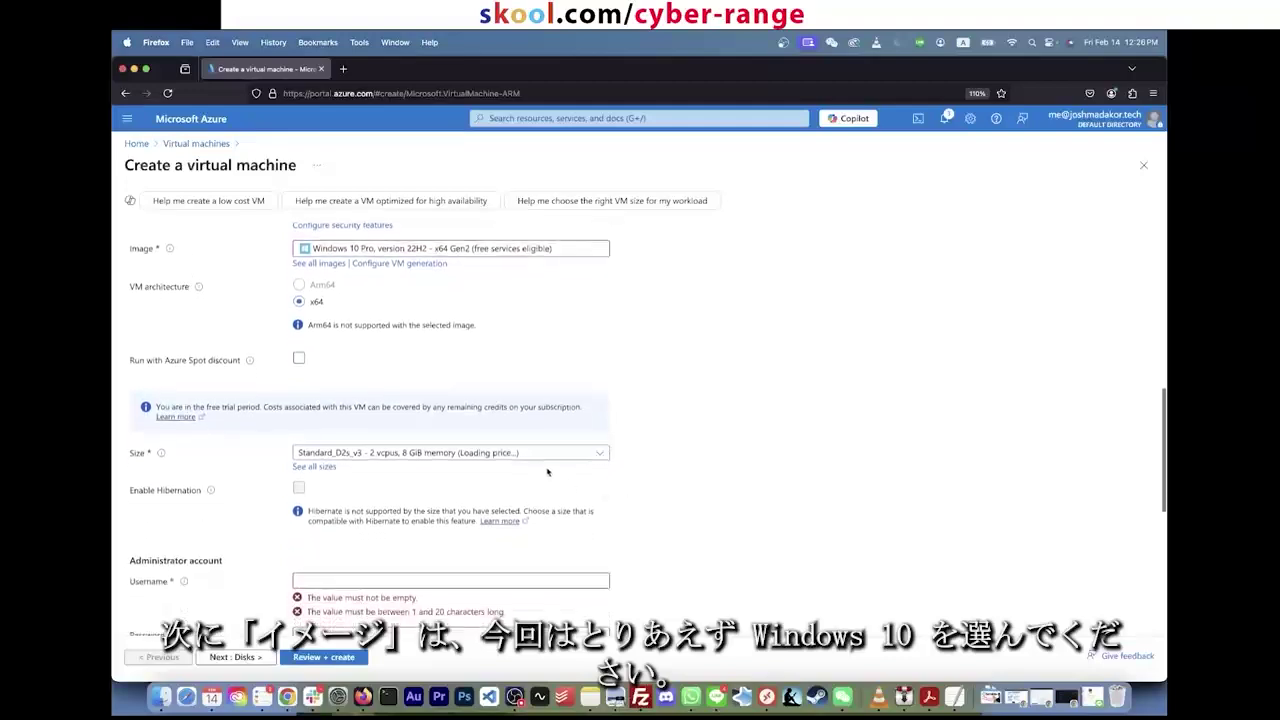
scroll(627, 452, "down", 1)
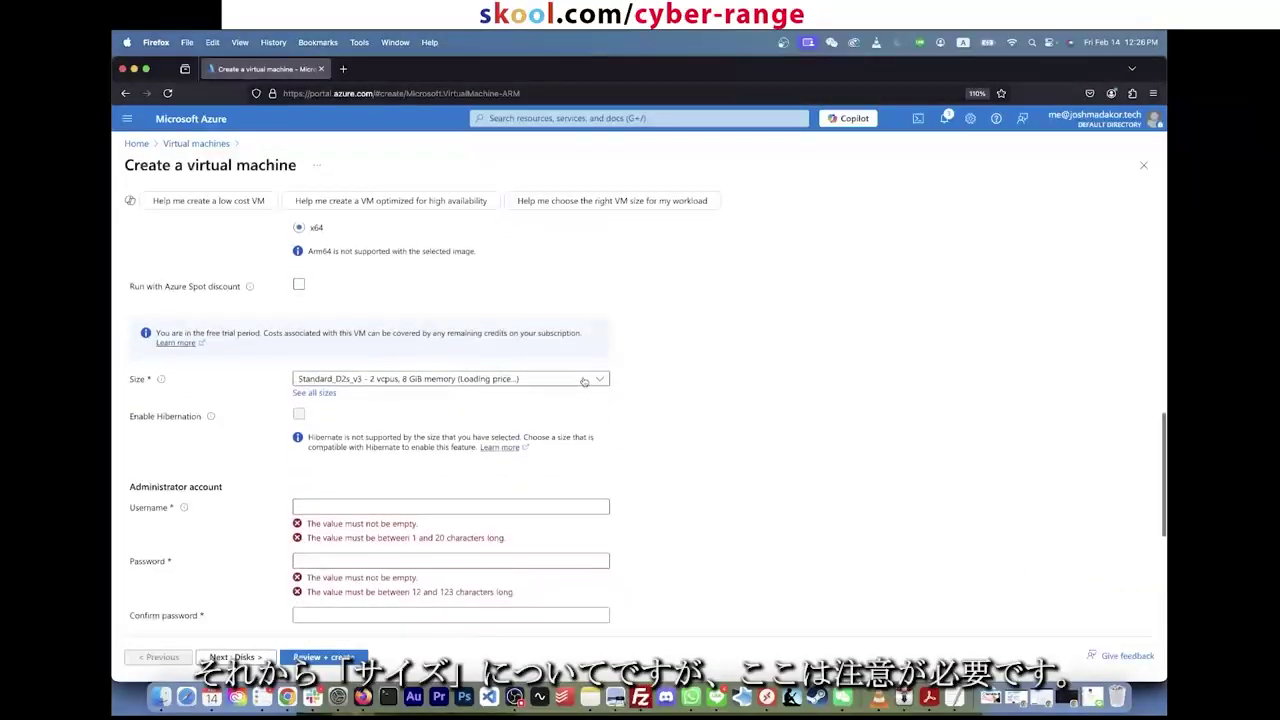
left_click(584, 381)
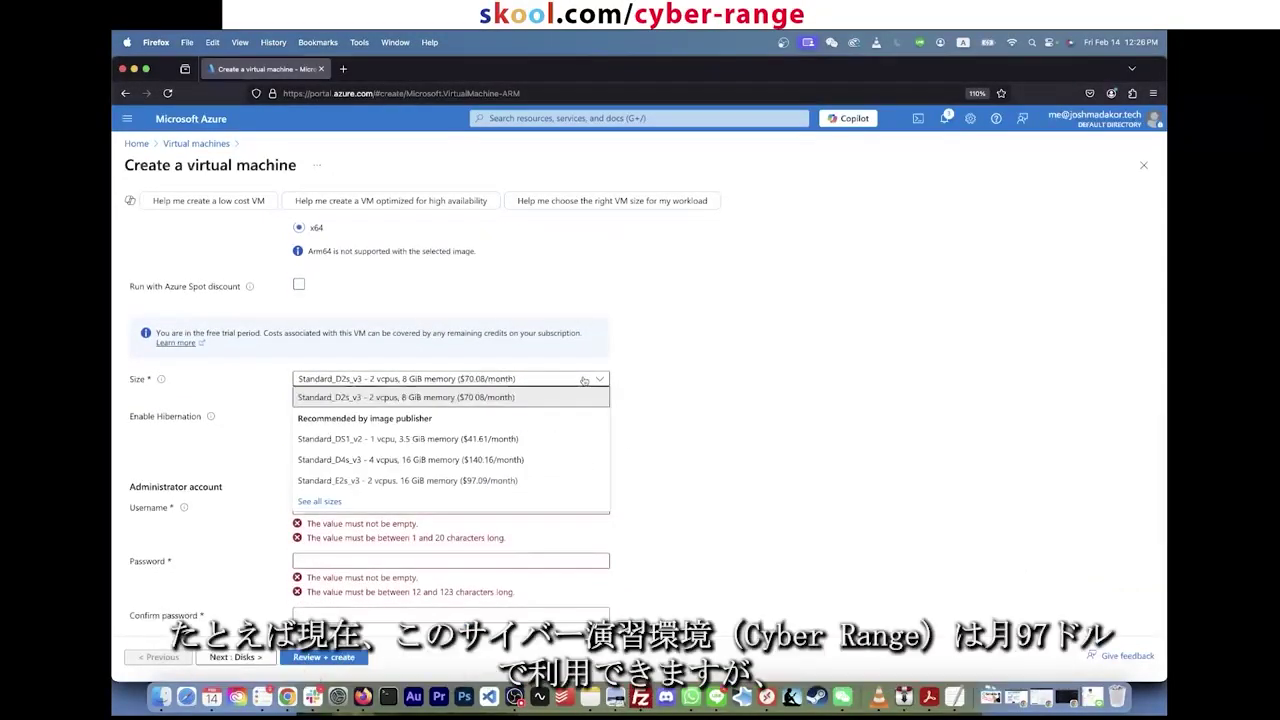
left_click(600, 380)
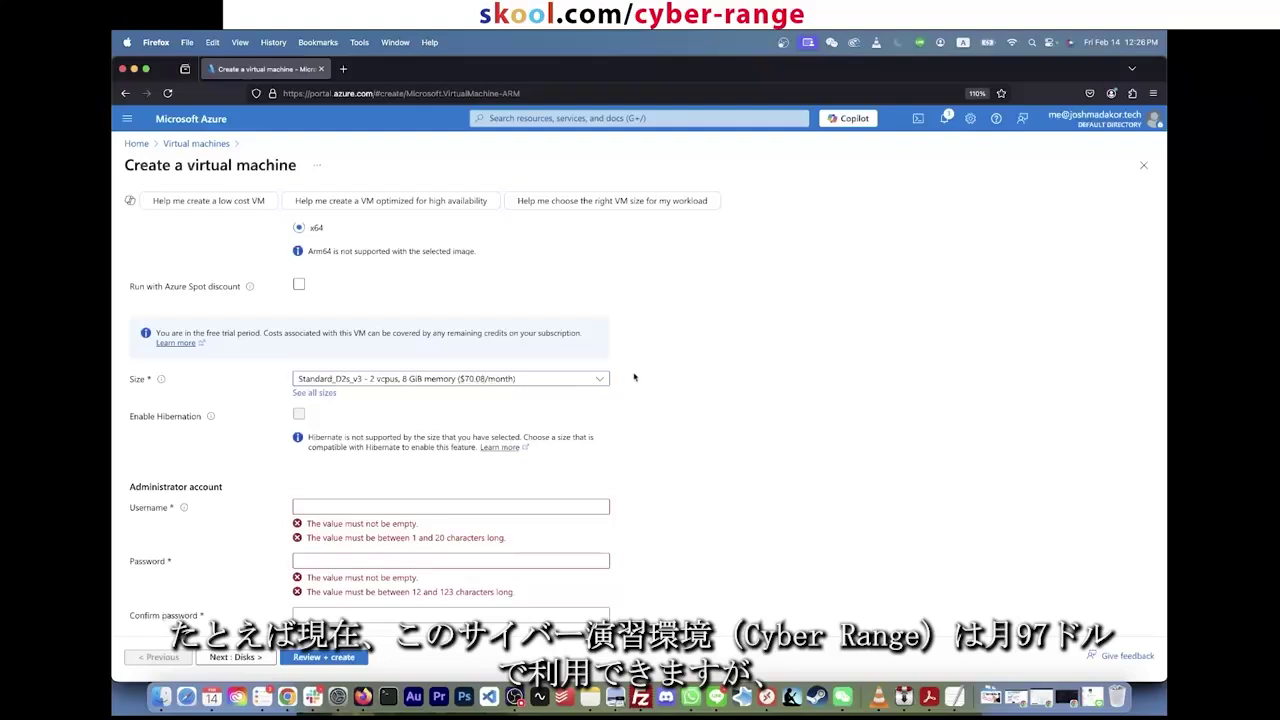
left_click(531, 382)
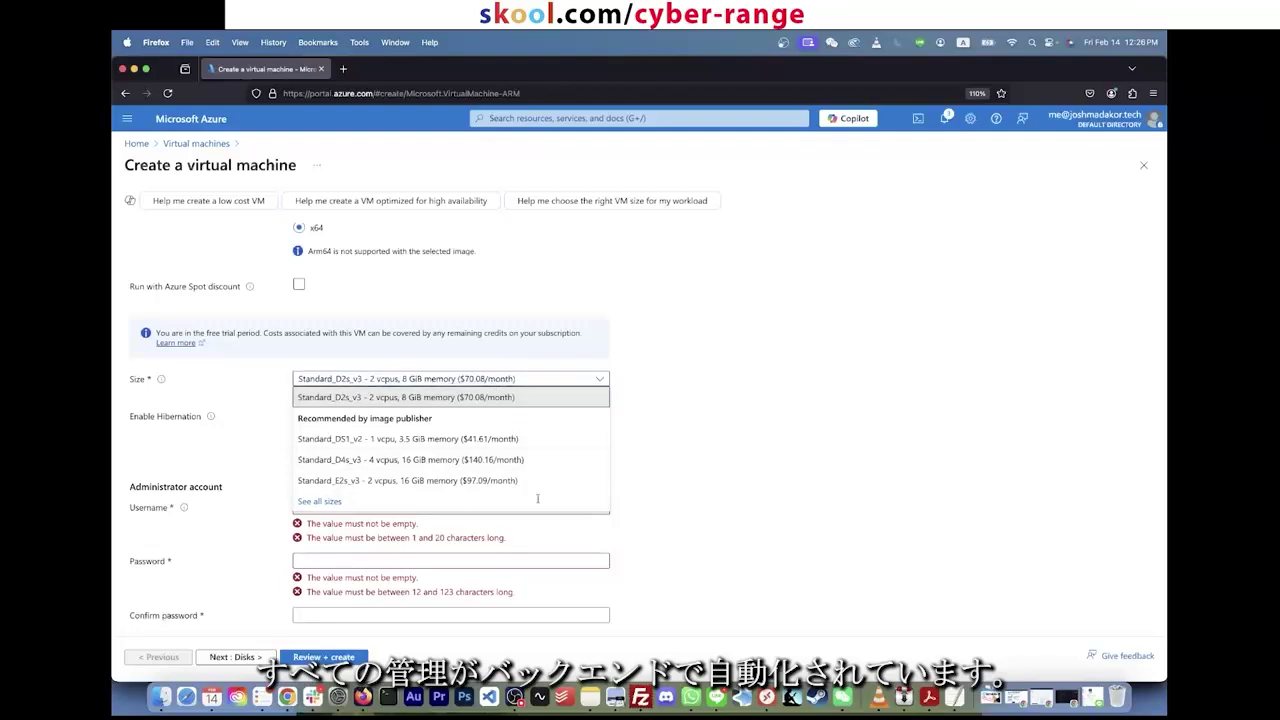
left_click(579, 374)
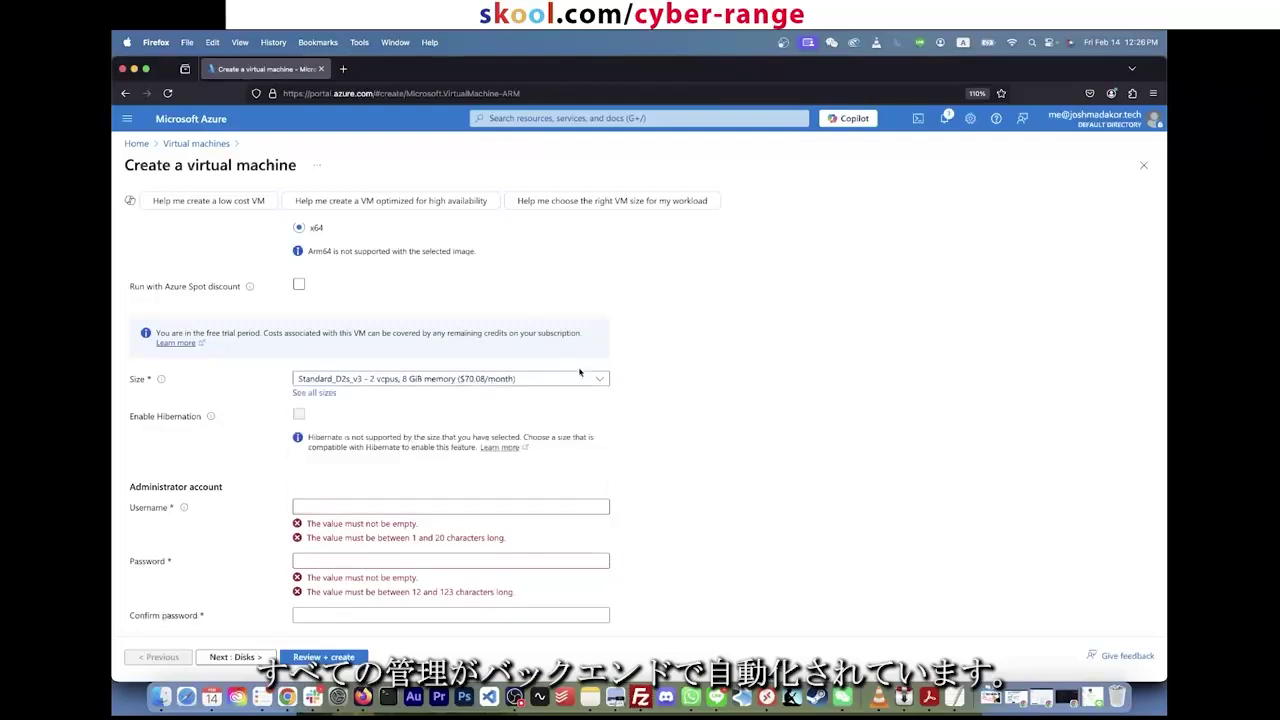
left_click(579, 376)
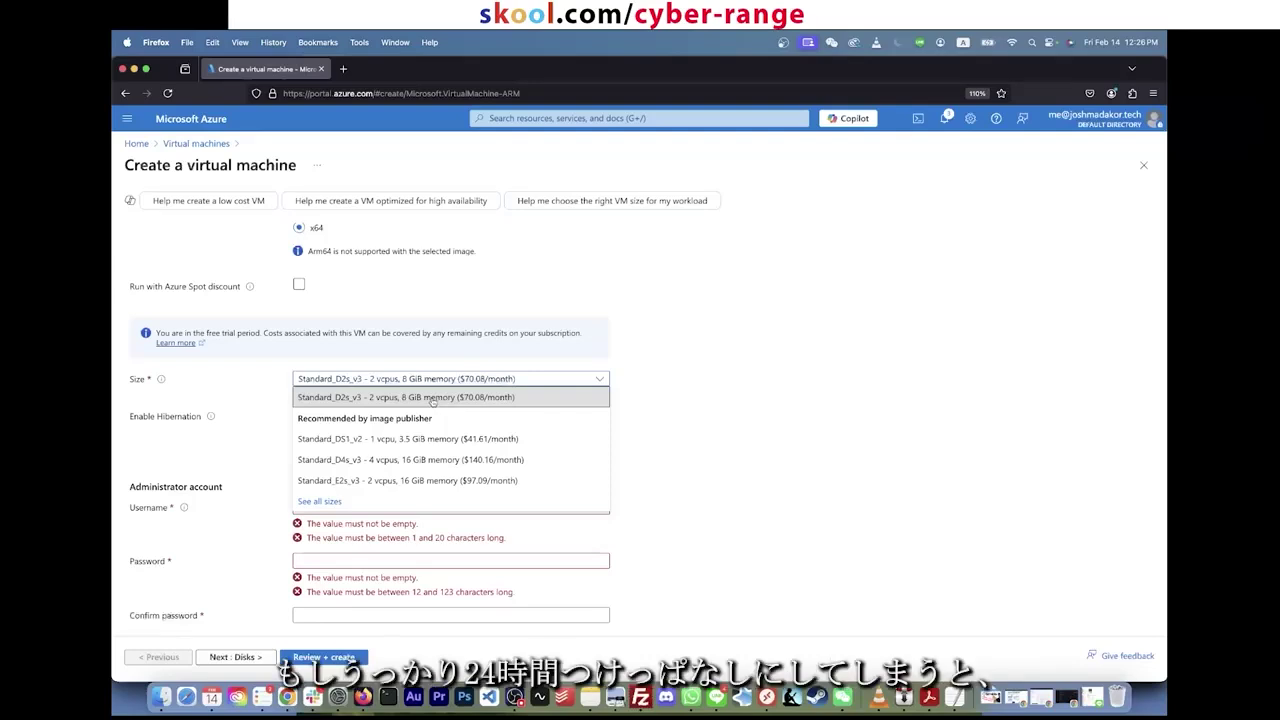
left_click(432, 398)
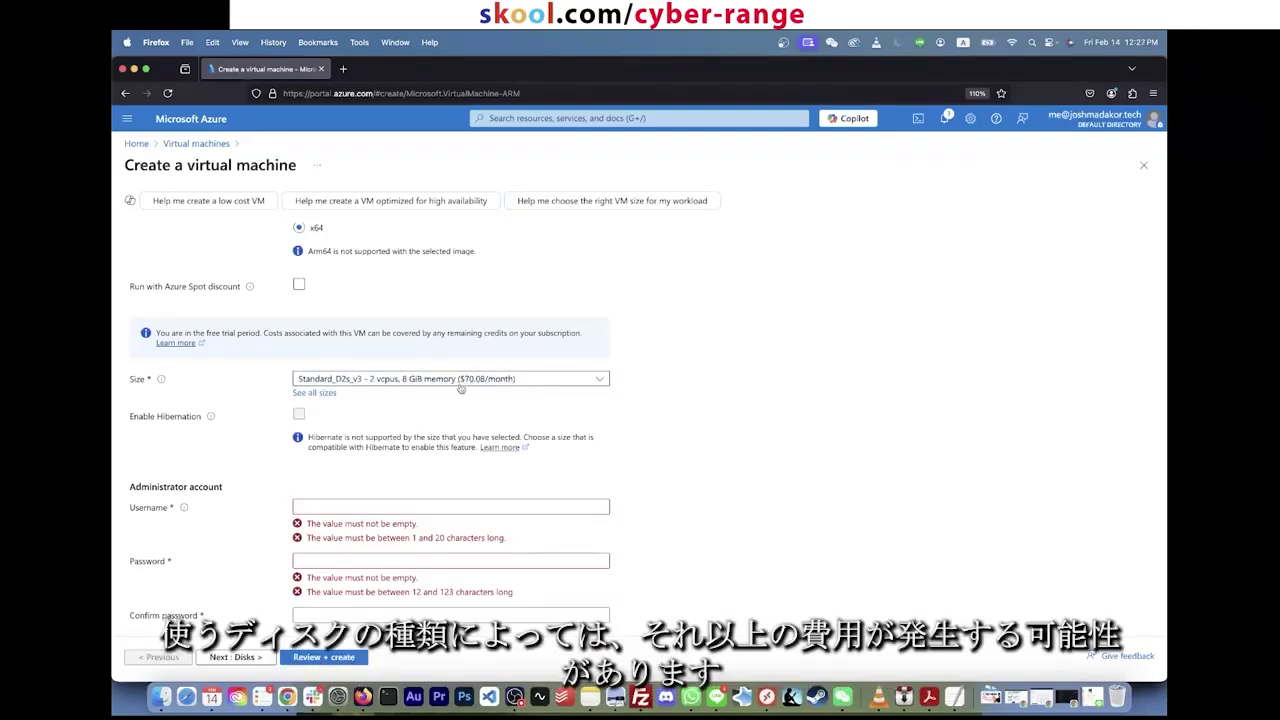
left_click(530, 380)
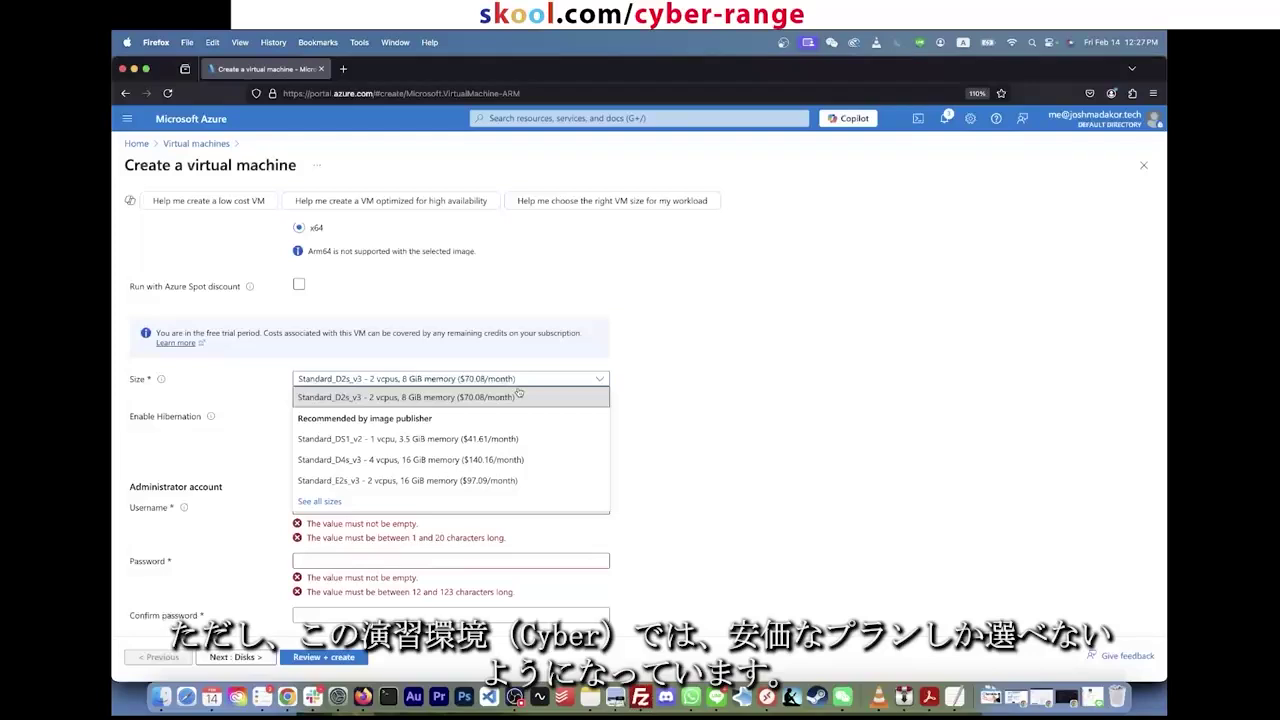
left_click(414, 445)
left_click(457, 379)
left_click(440, 440)
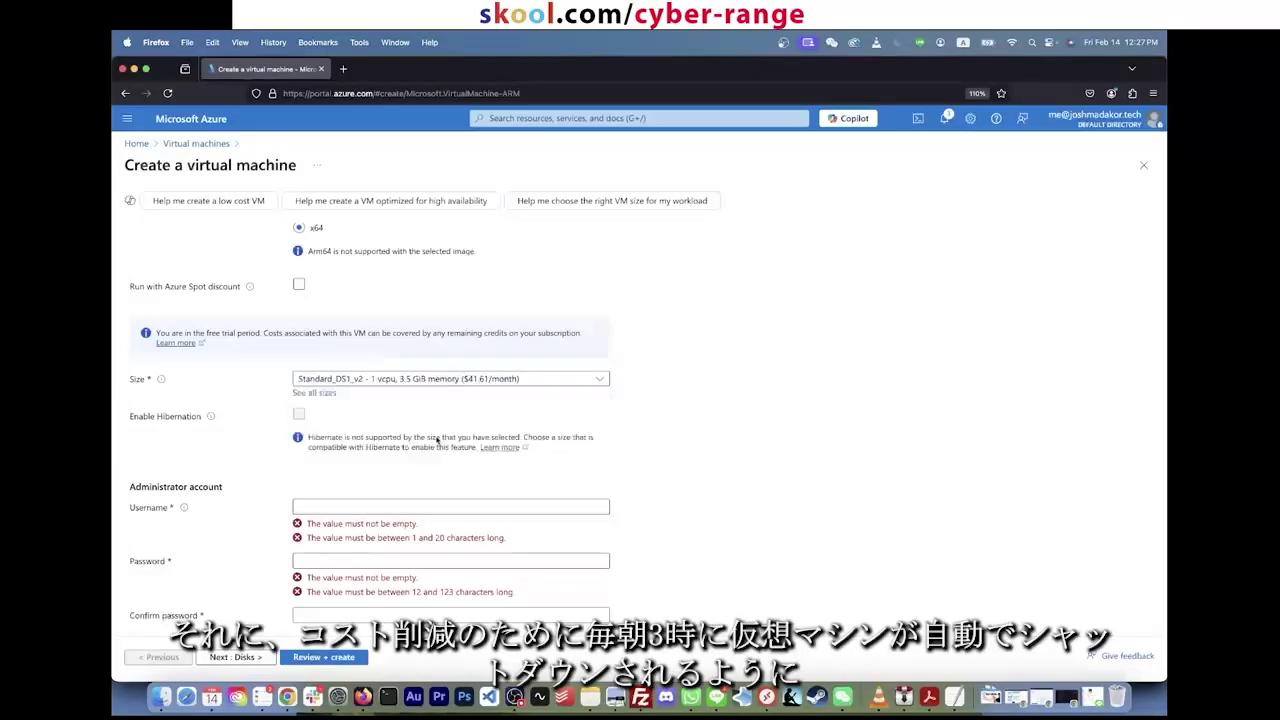
left_click(472, 386)
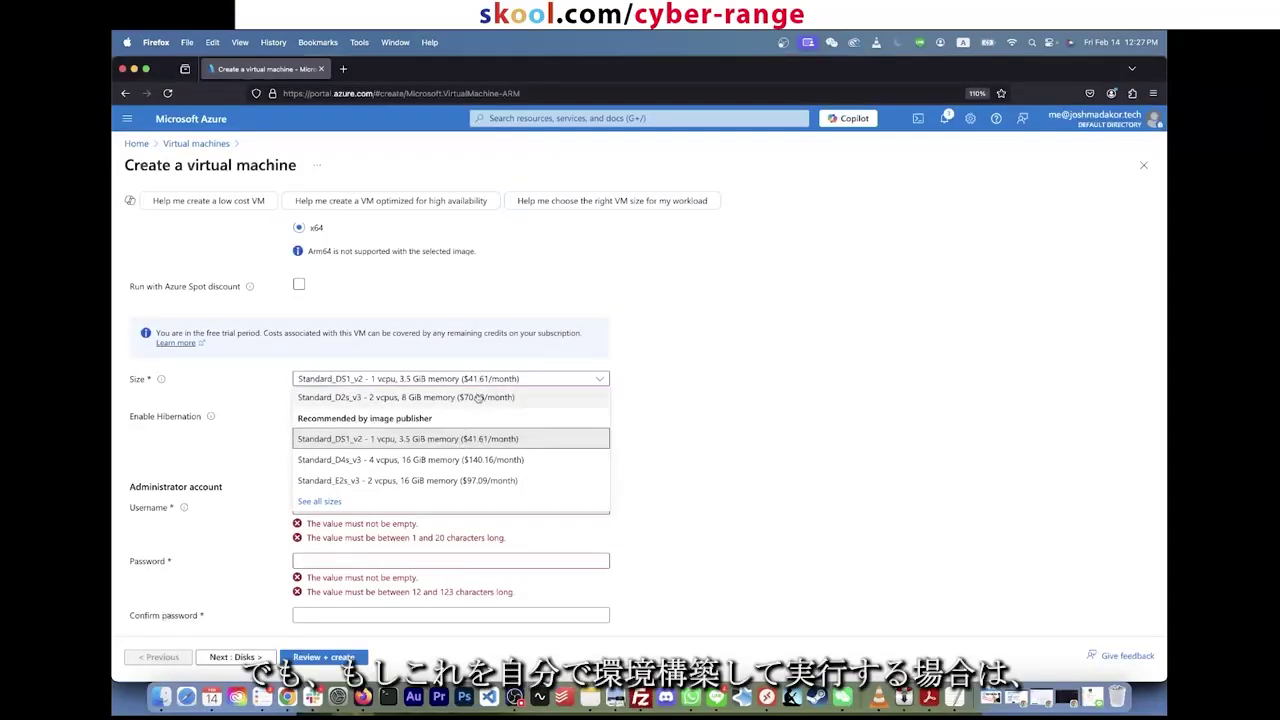
left_click(479, 398)
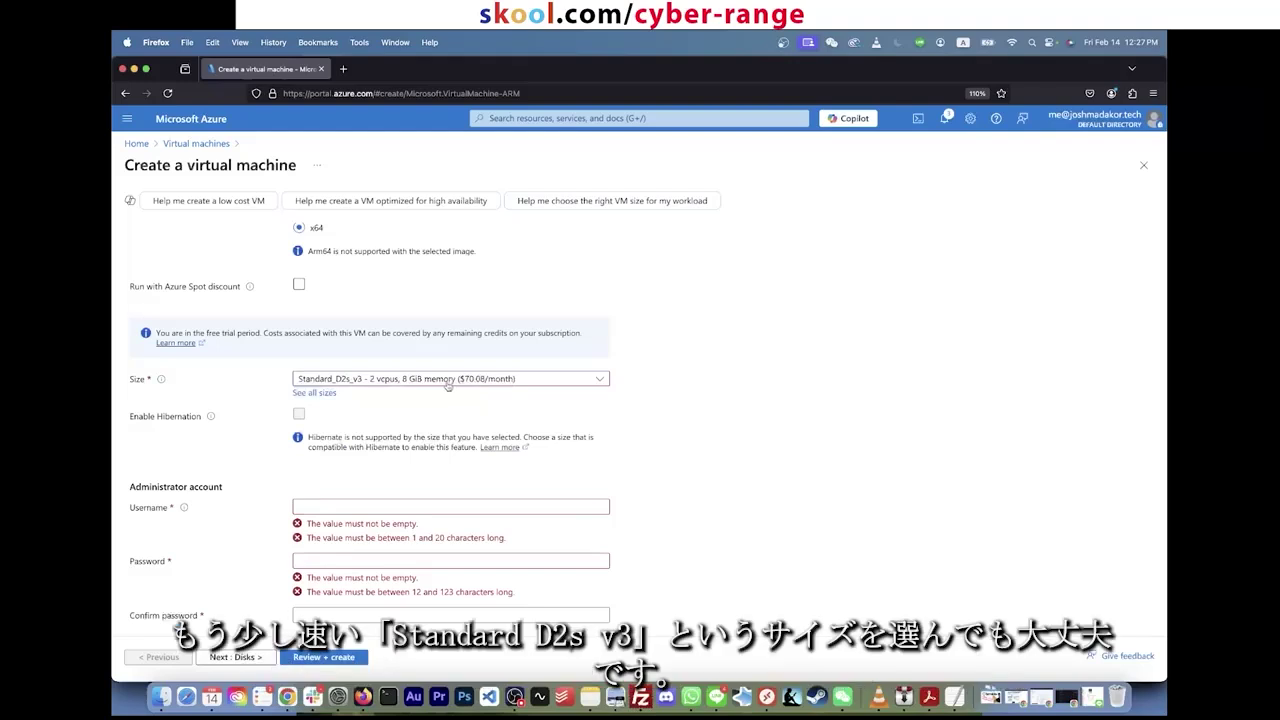
left_click(447, 386)
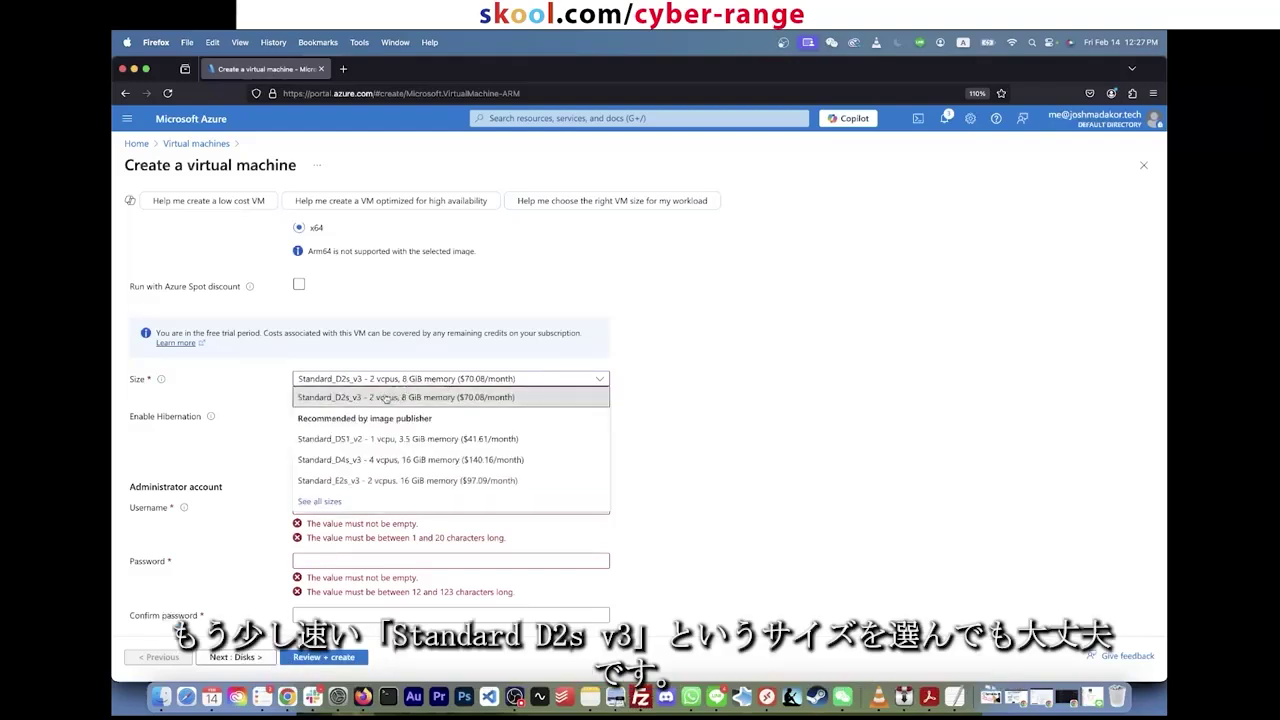
left_click(478, 397)
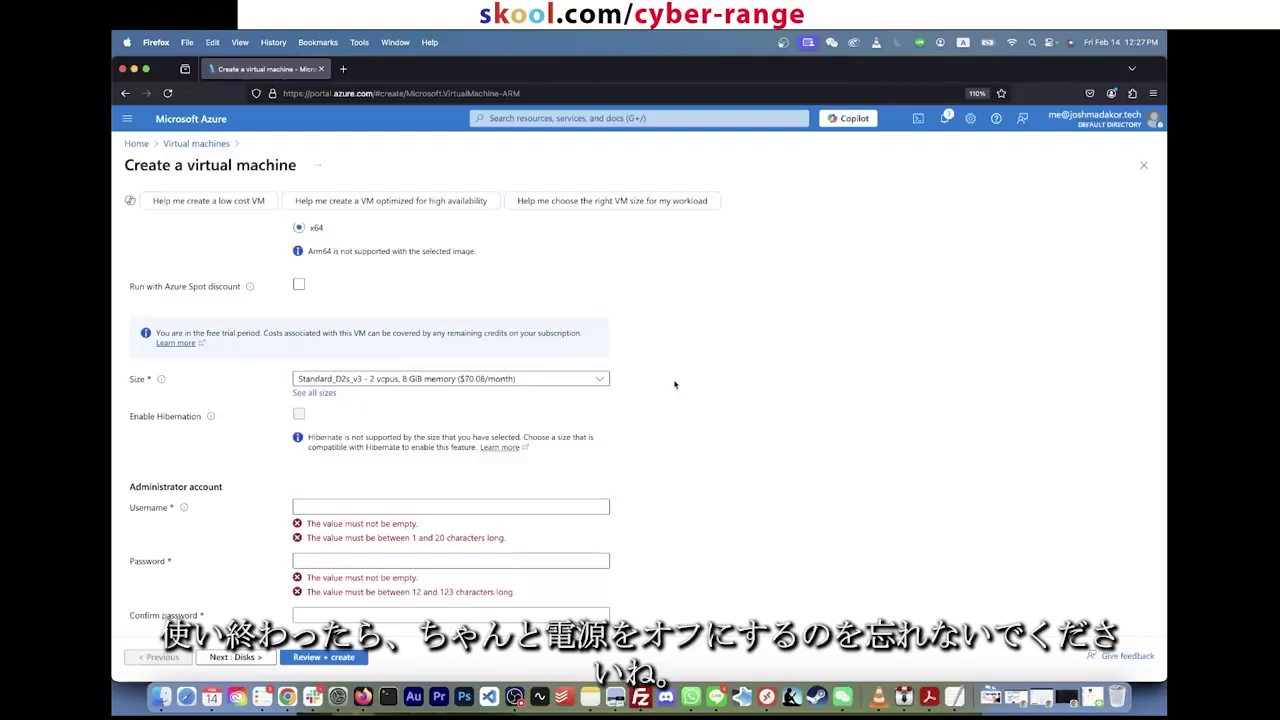
scroll(604, 431, "down", 1)
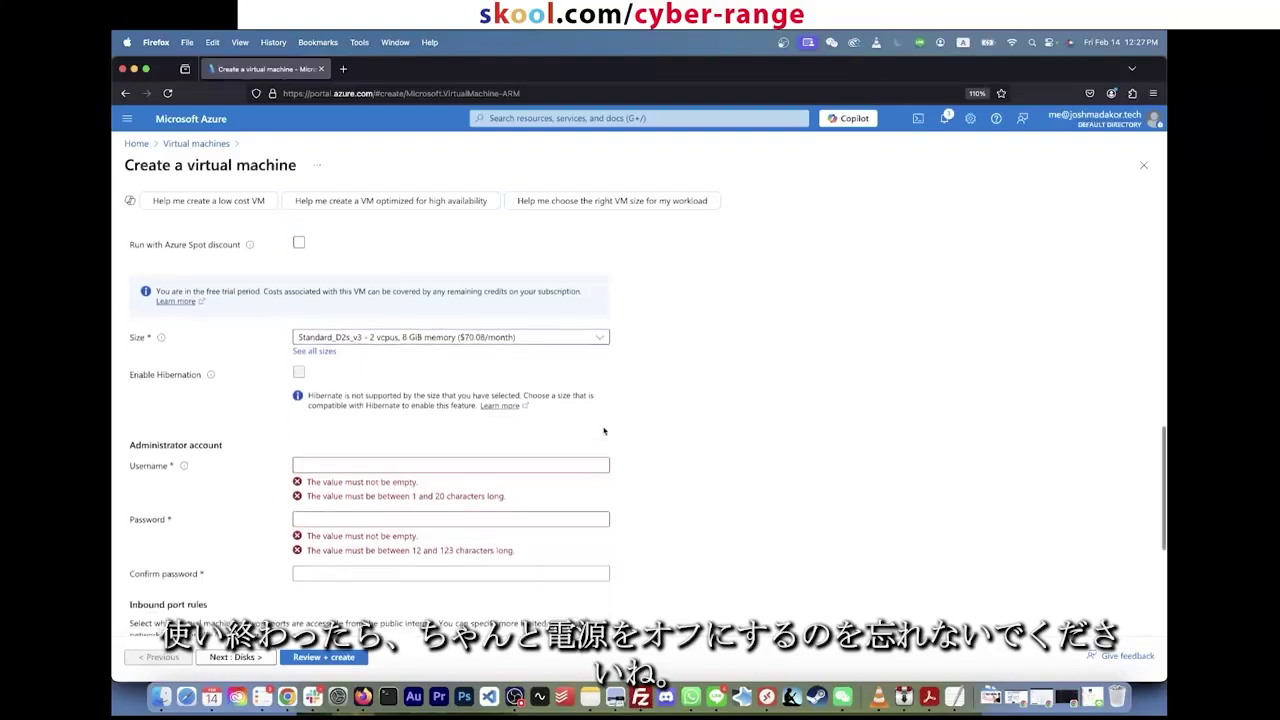
triple_click(464, 386)
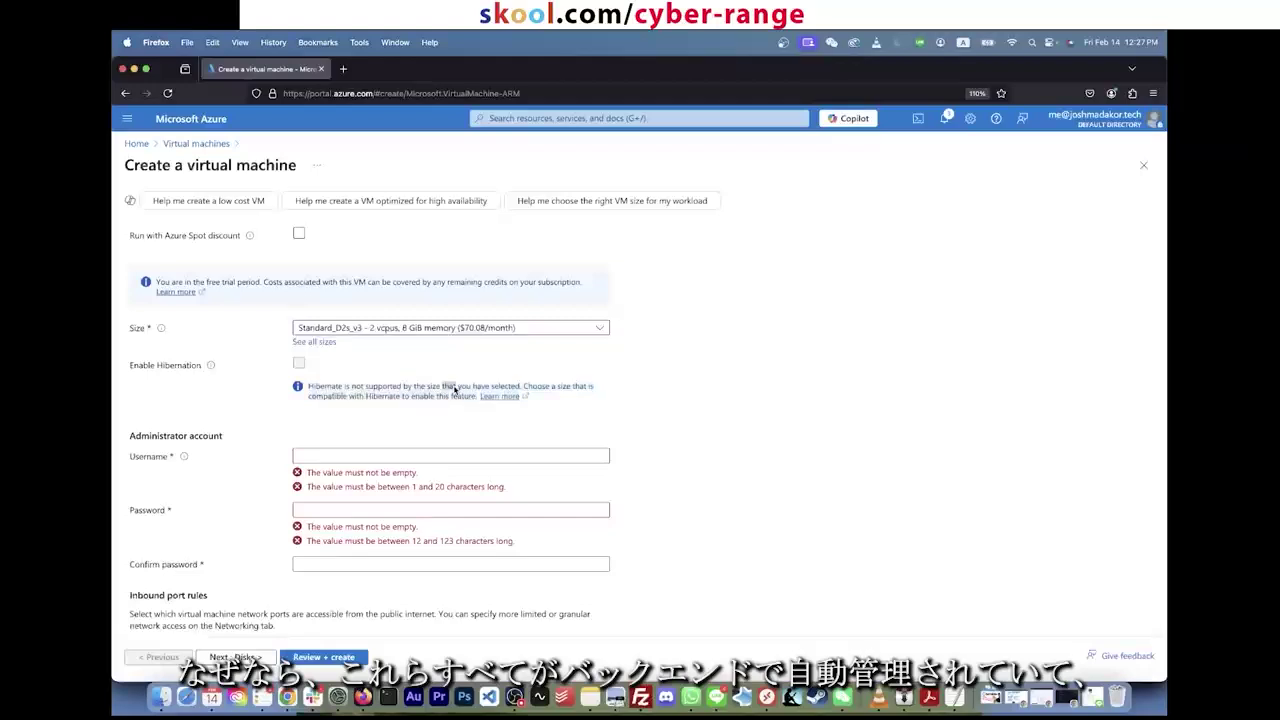
left_click(715, 381)
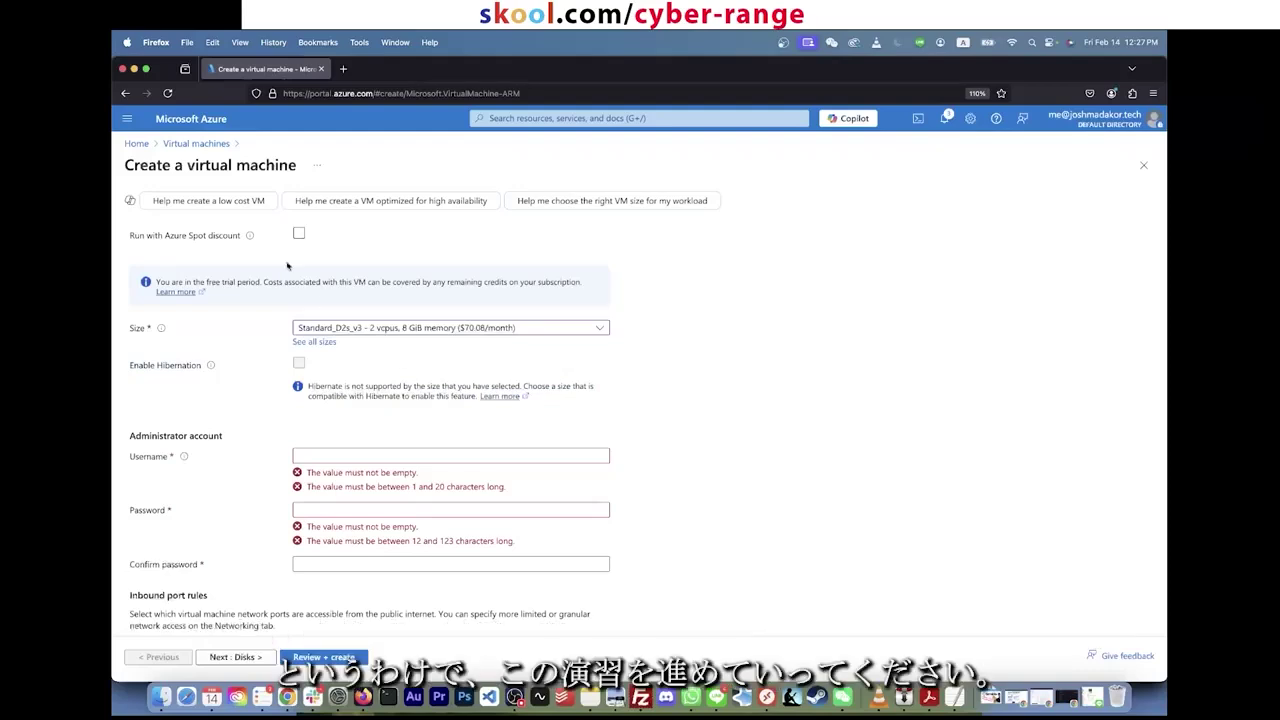
left_click(380, 335)
left_click(480, 358)
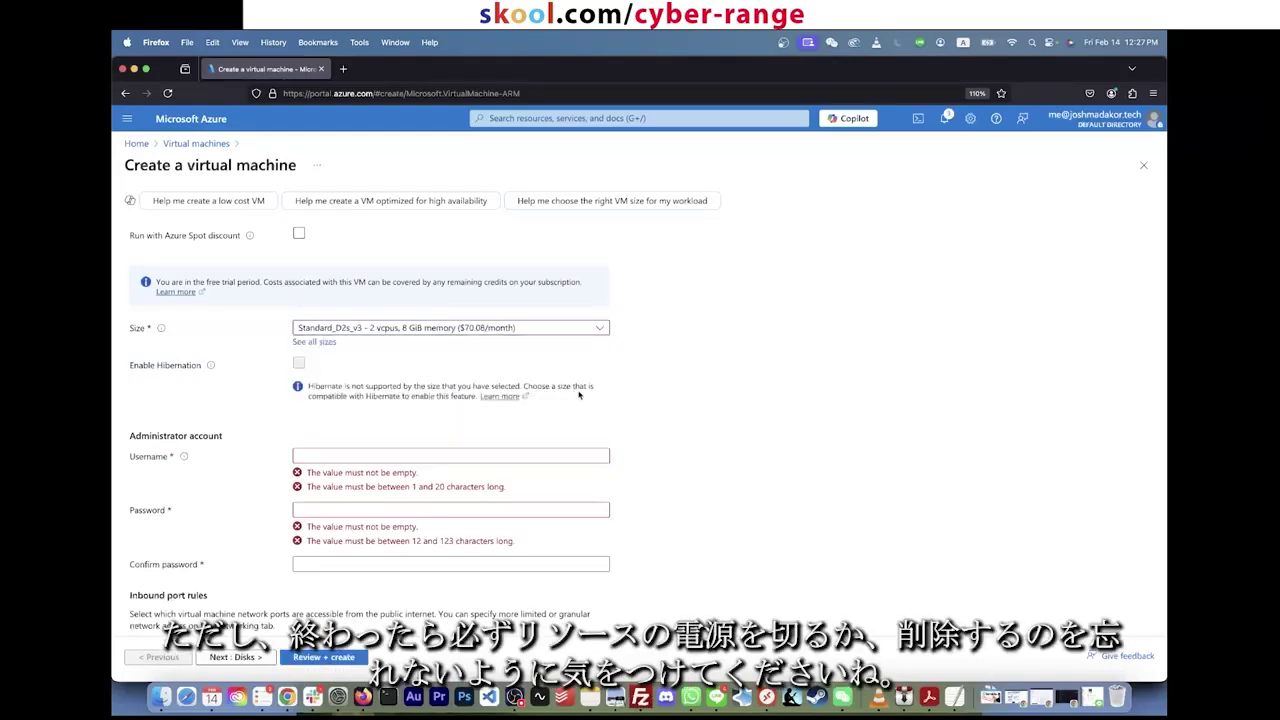
Step: Set administrator username labuser and enter the same password in both password fields
double_click(390, 332)
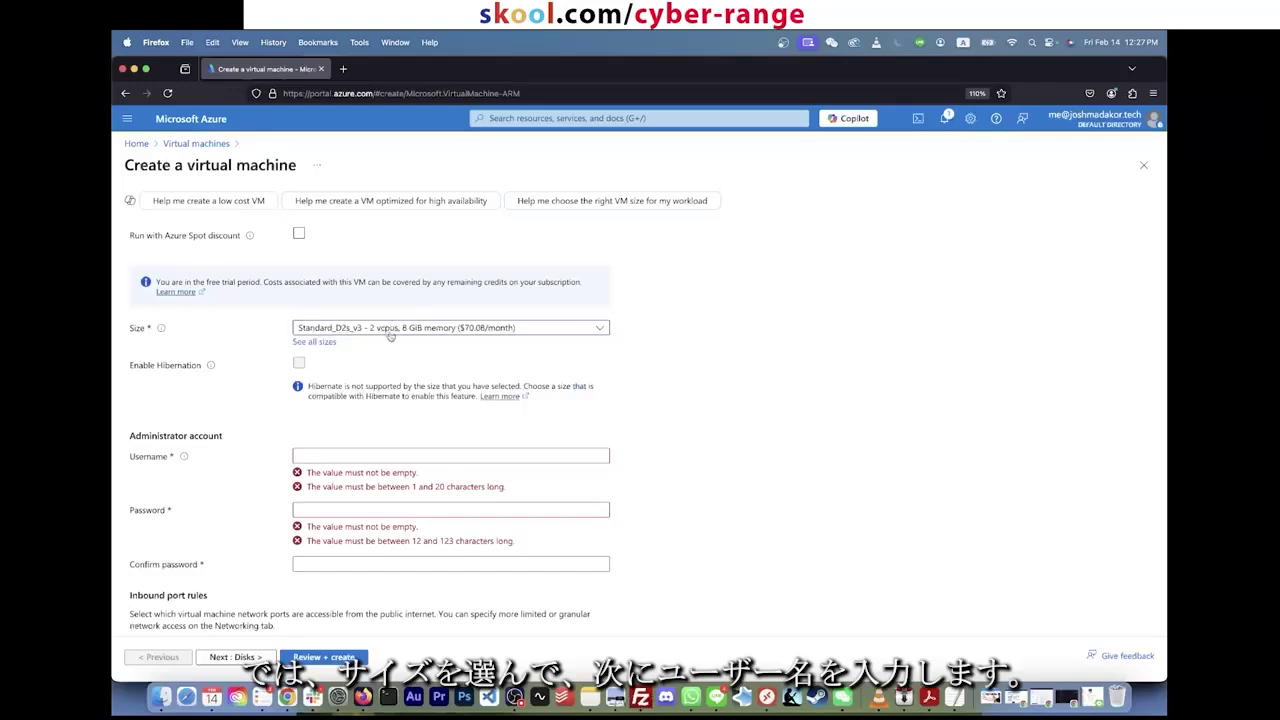
left_click(342, 455)
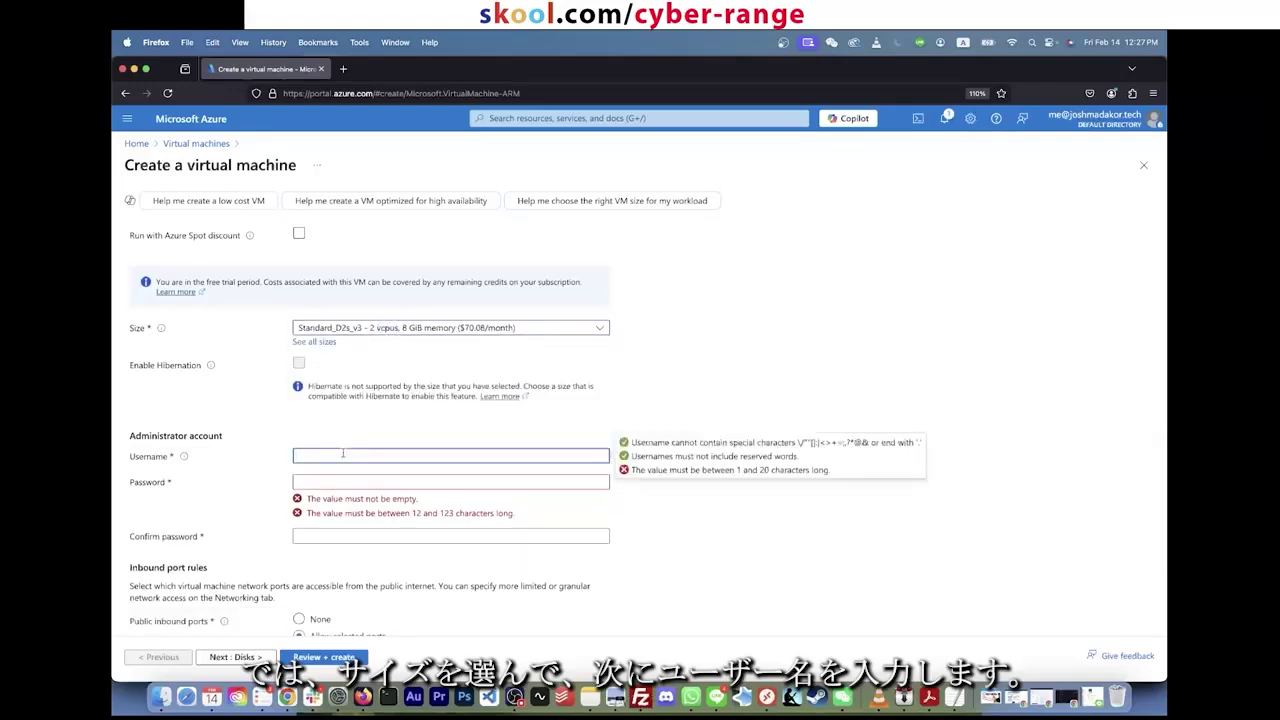
type("labuser")
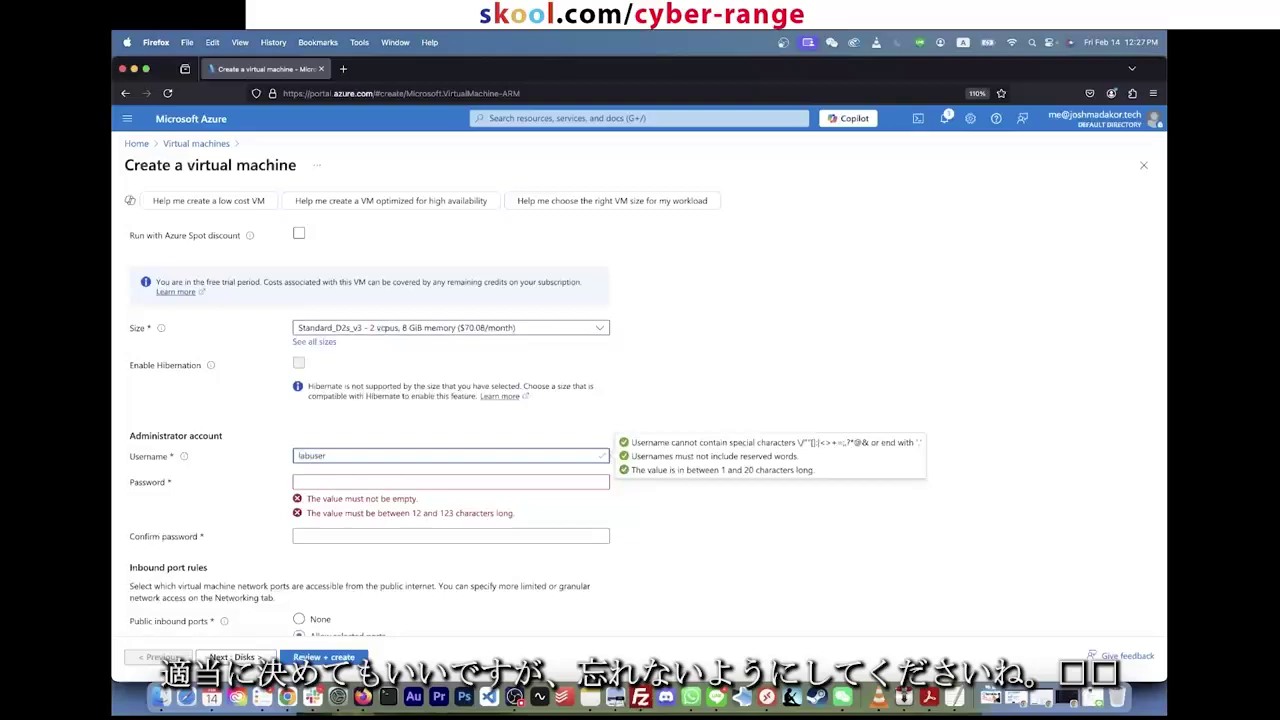
left_click(450, 482)
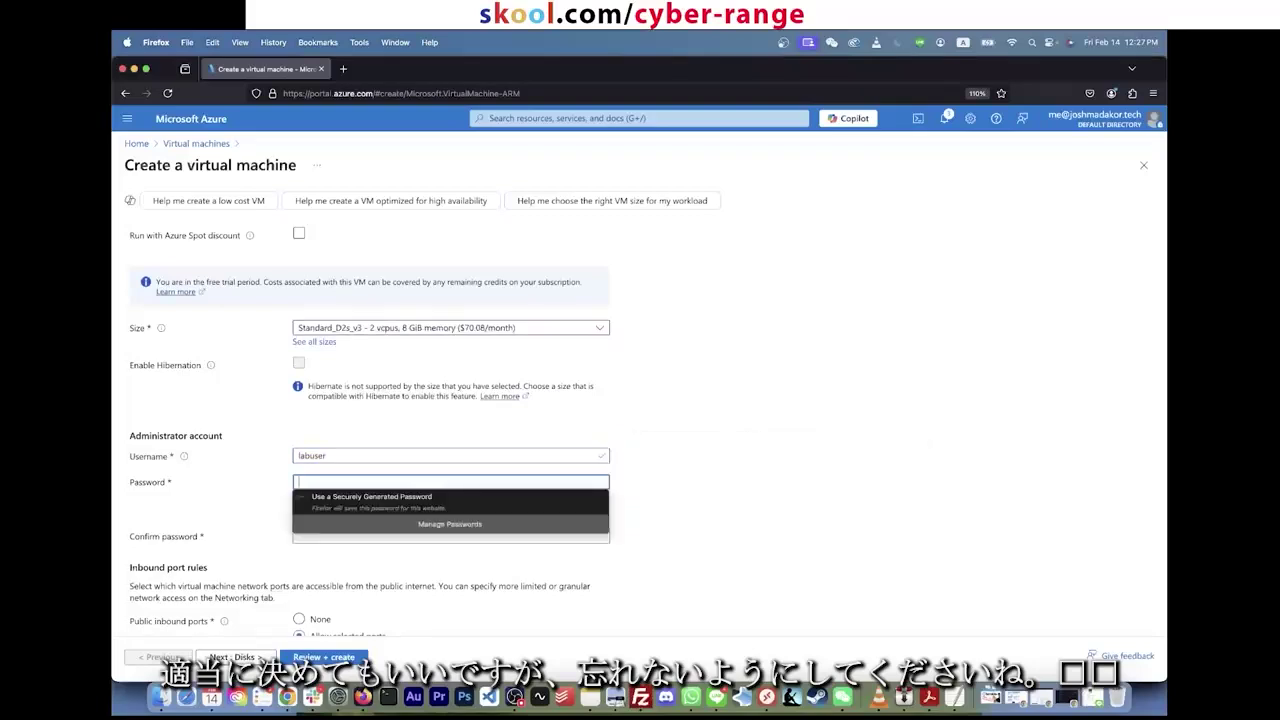
key("super+a")
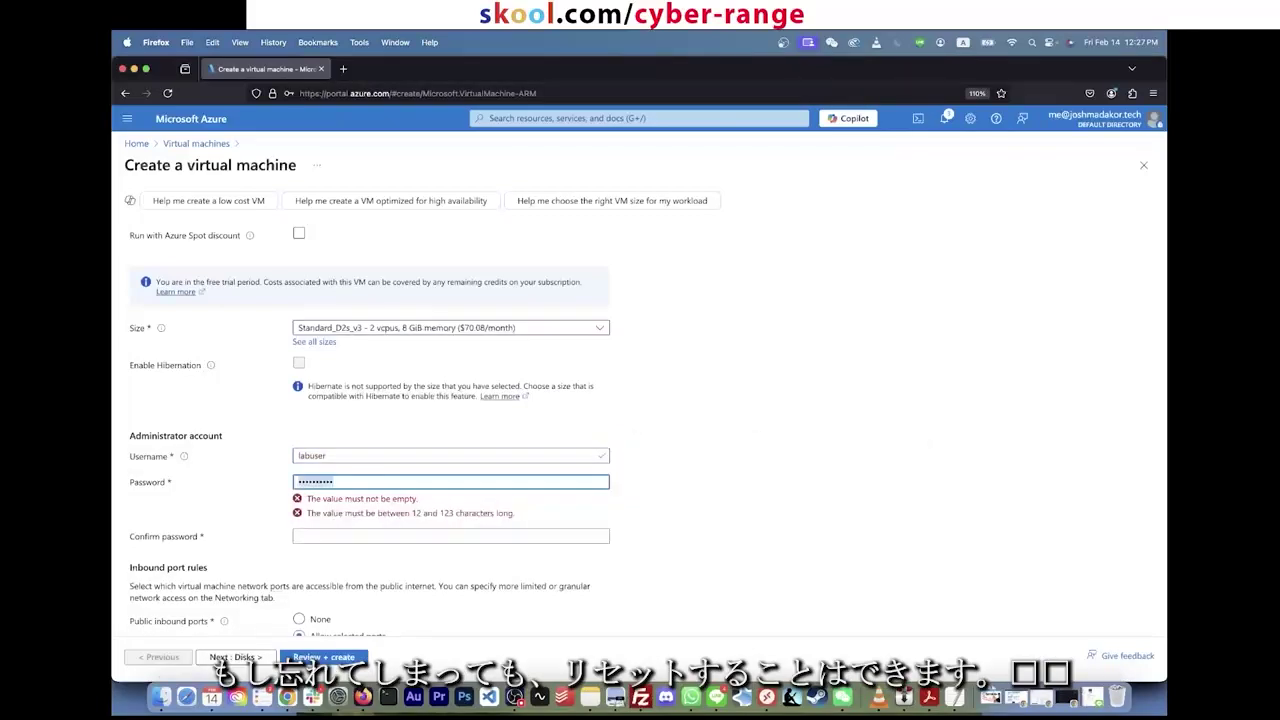
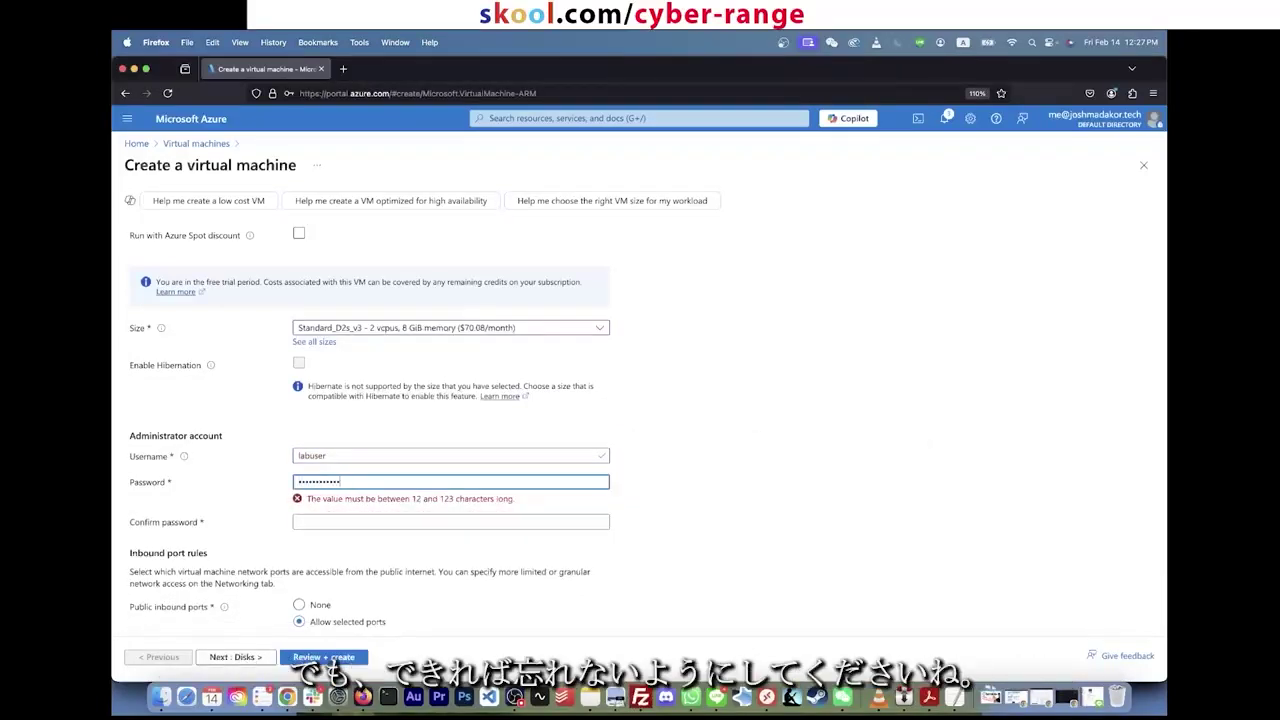
key("Tab")
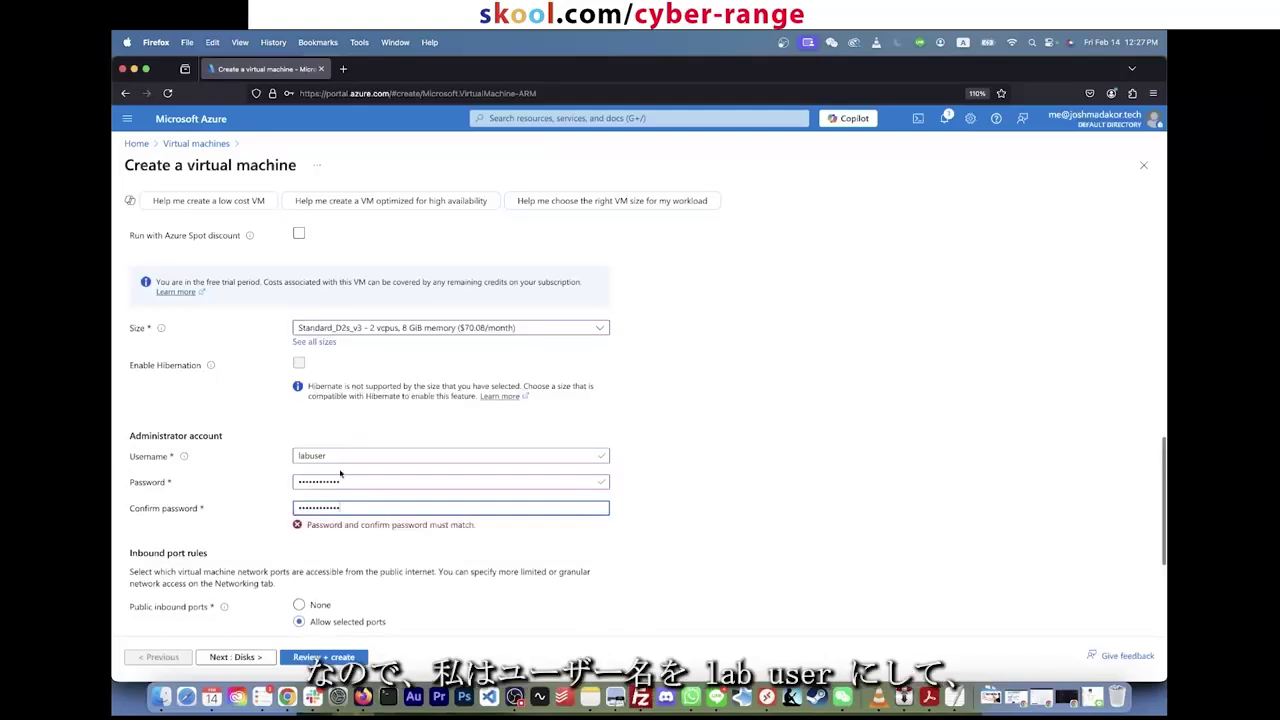
key("shift+Tab")
key("shift+Tab")
key("Tab")
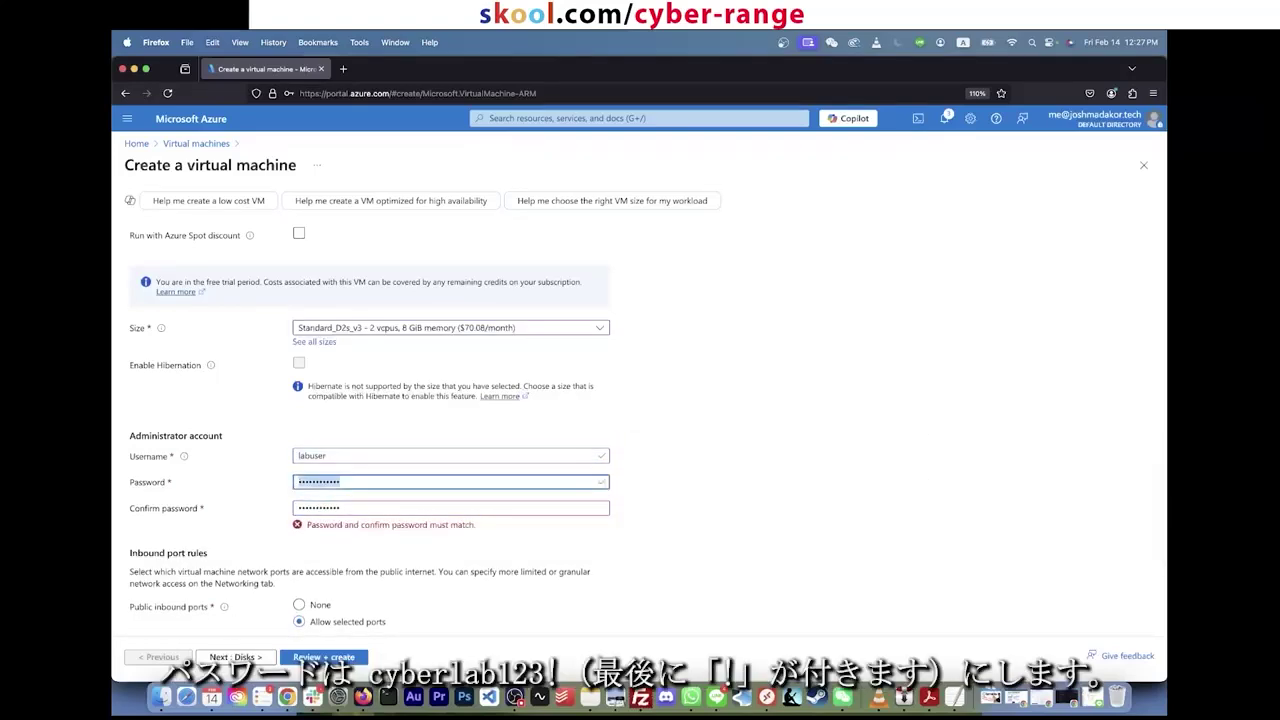
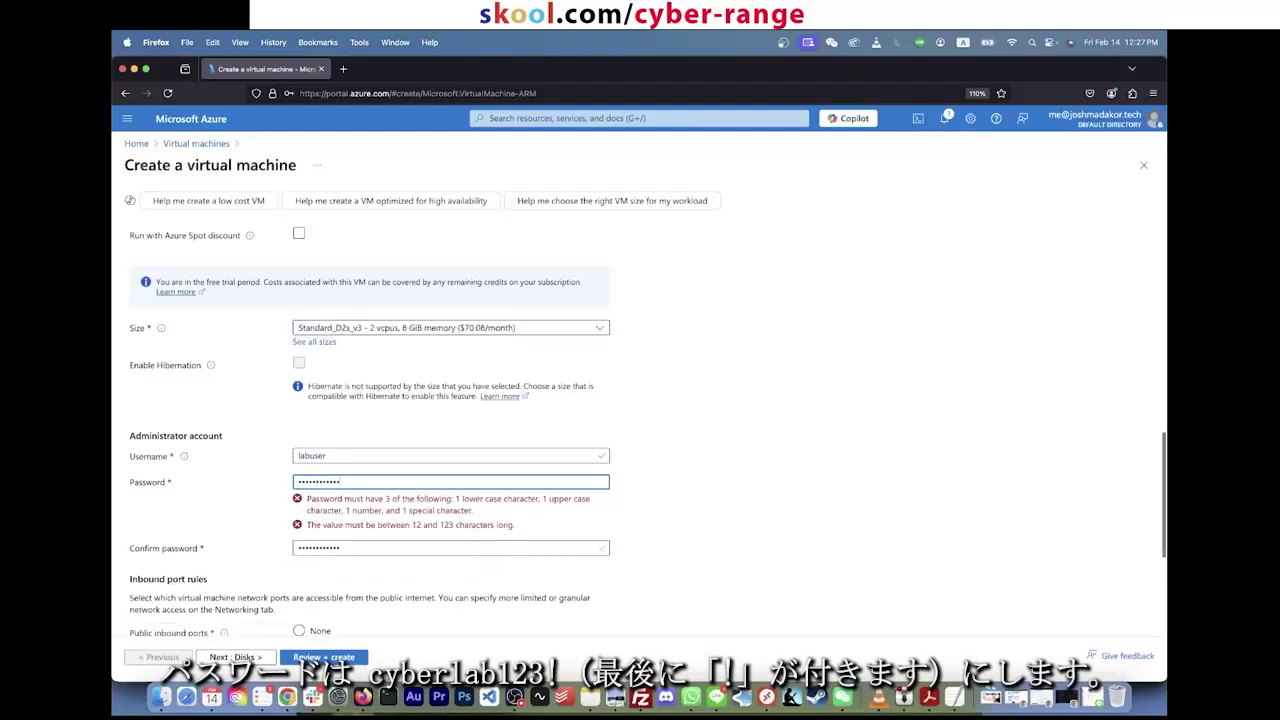
key("Tab")
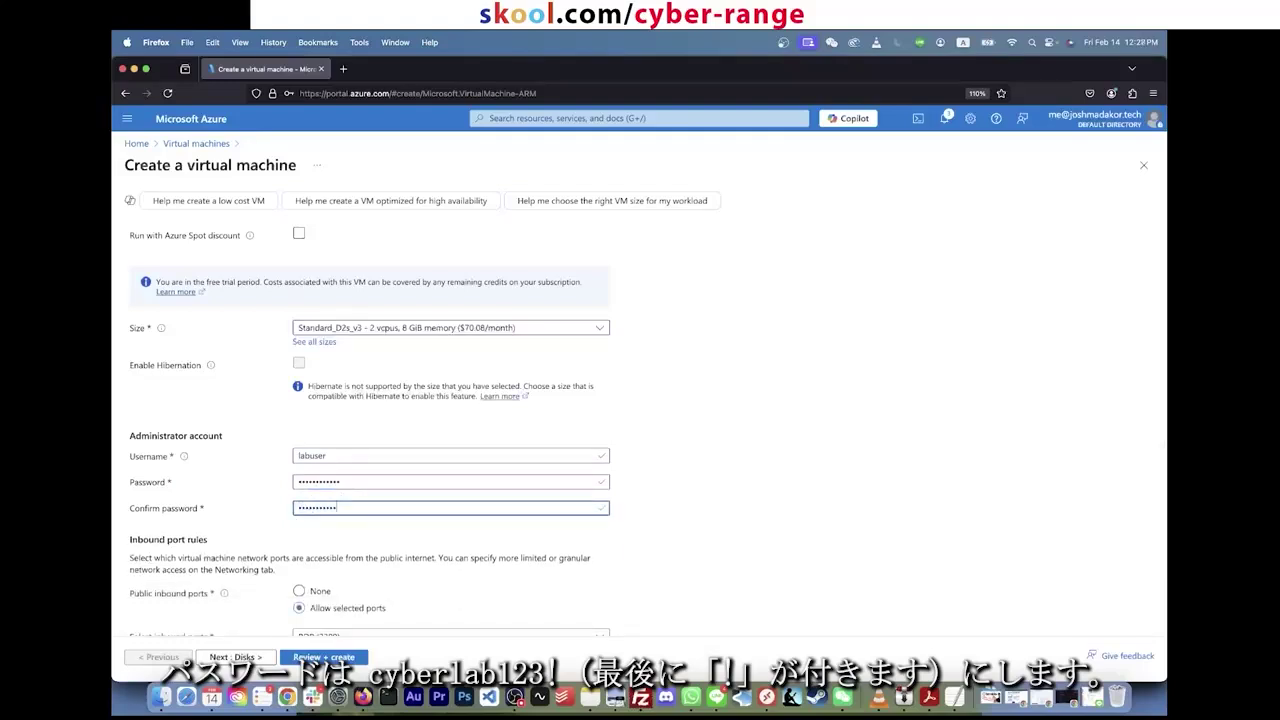
left_click(285, 475)
Step: Confirm Windows 10/11 license eligibility and continue to the Disks settings
scroll(300, 400, "down", 3)
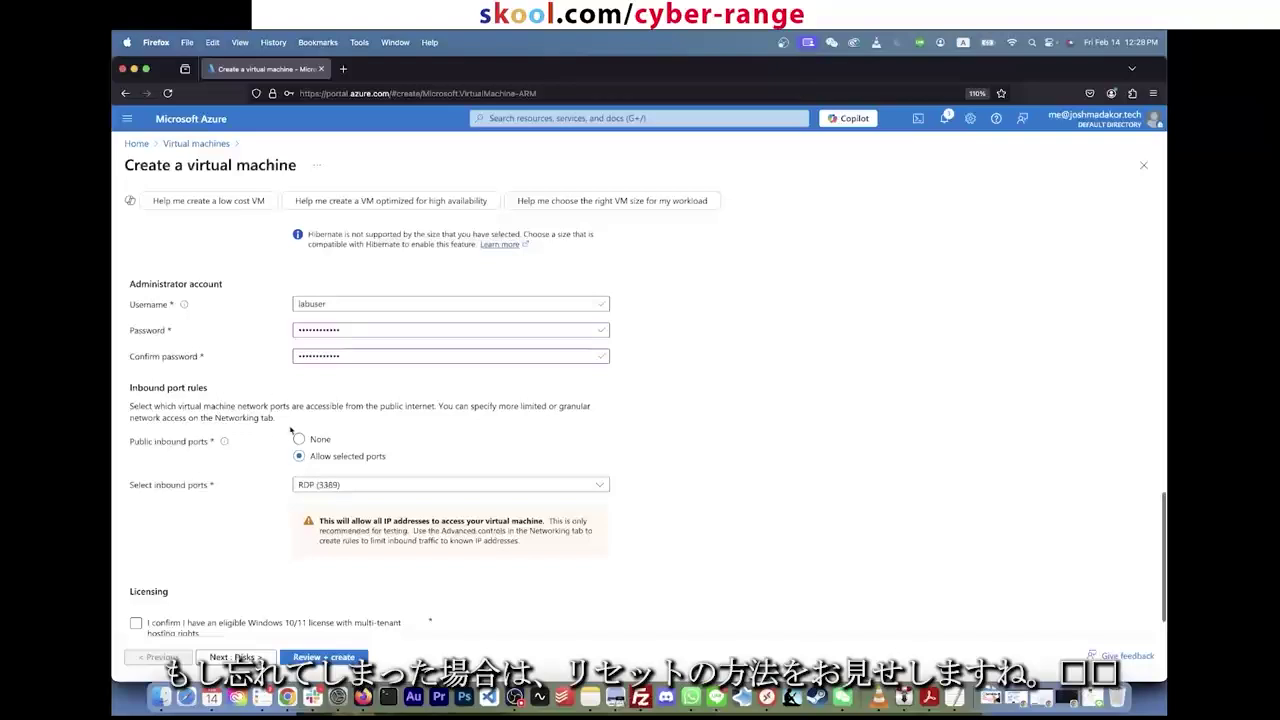
scroll(290, 430, "down", 1)
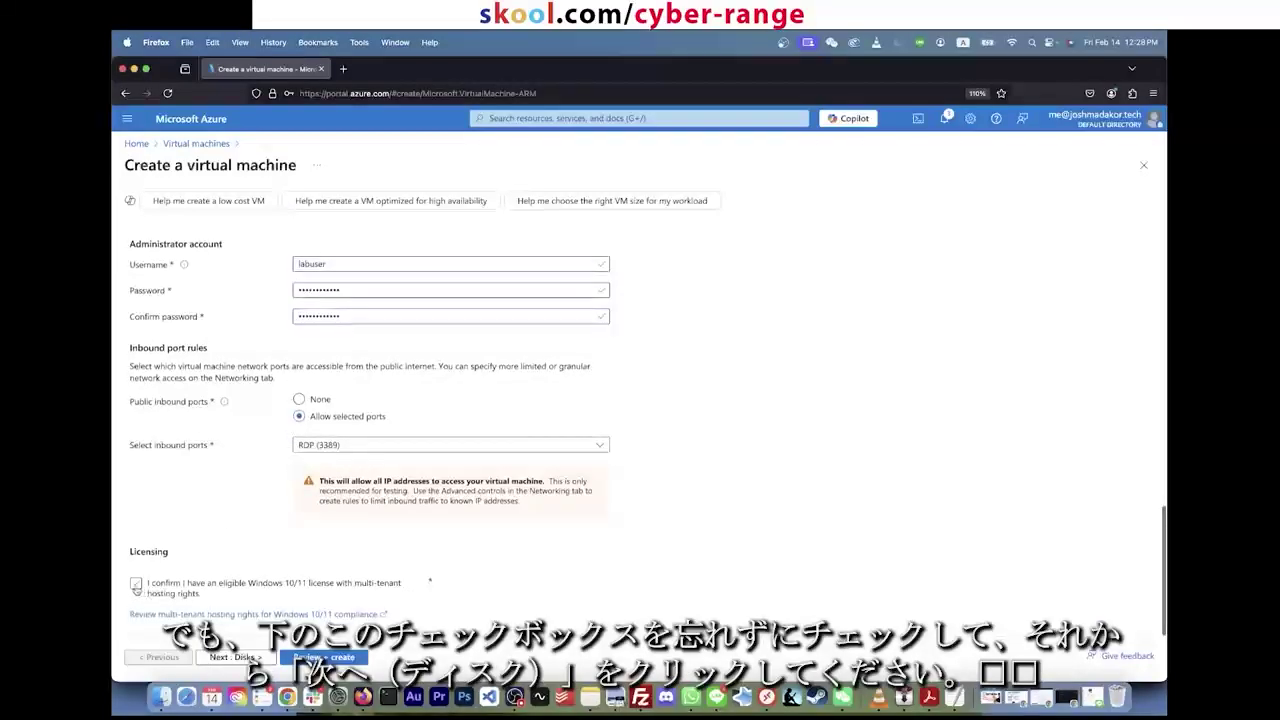
left_click(136, 589)
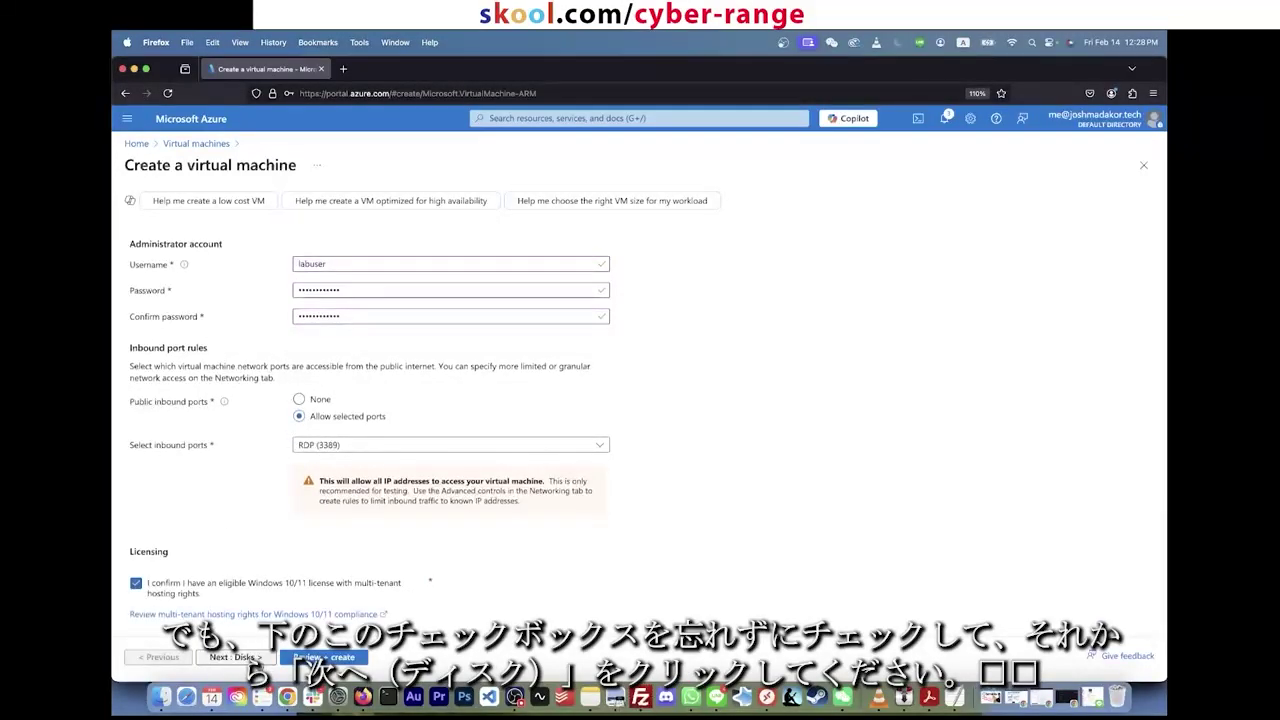
left_click(236, 657)
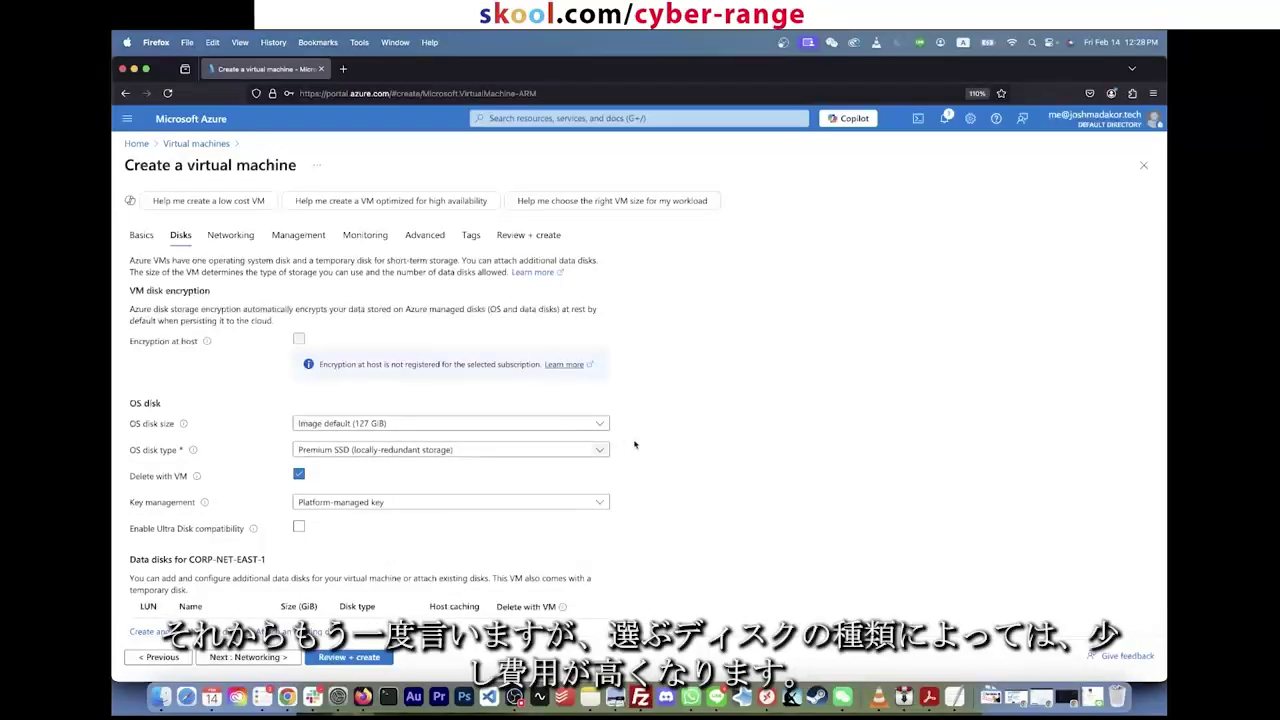
Step: Keep the OS disk type as Premium SSD and proceed to Networking
left_click(578, 450)
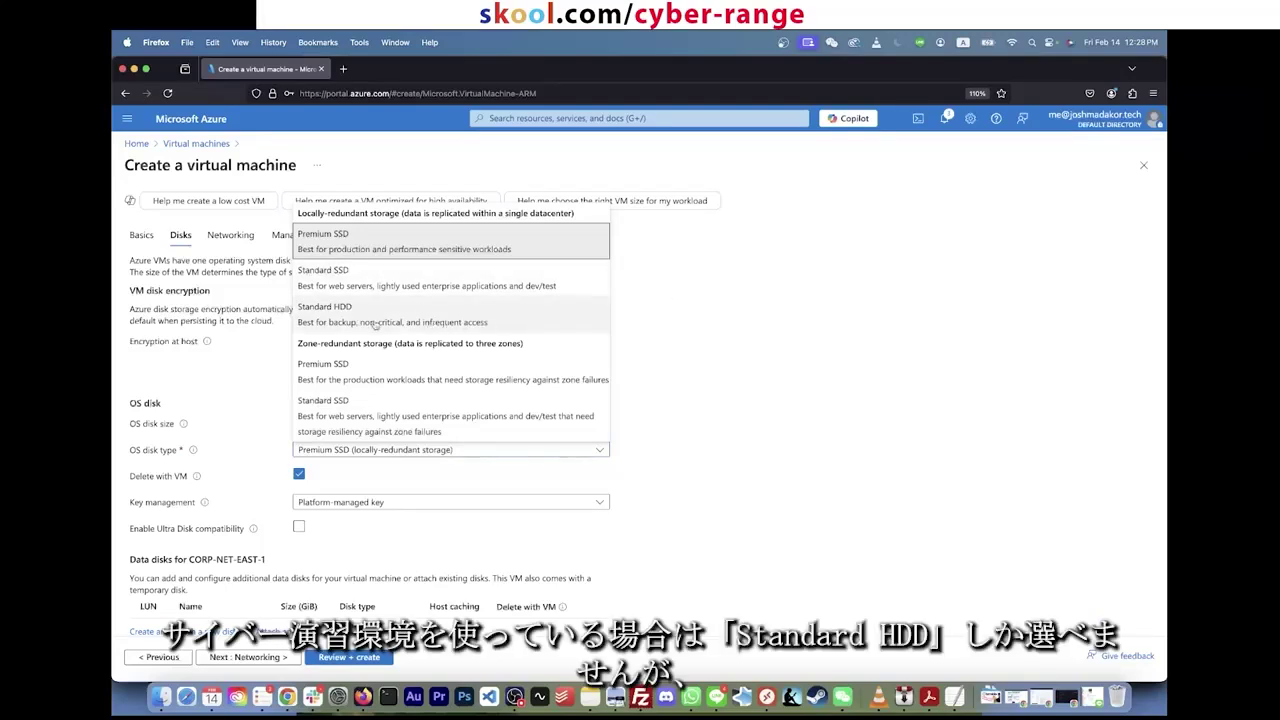
left_click(450, 245)
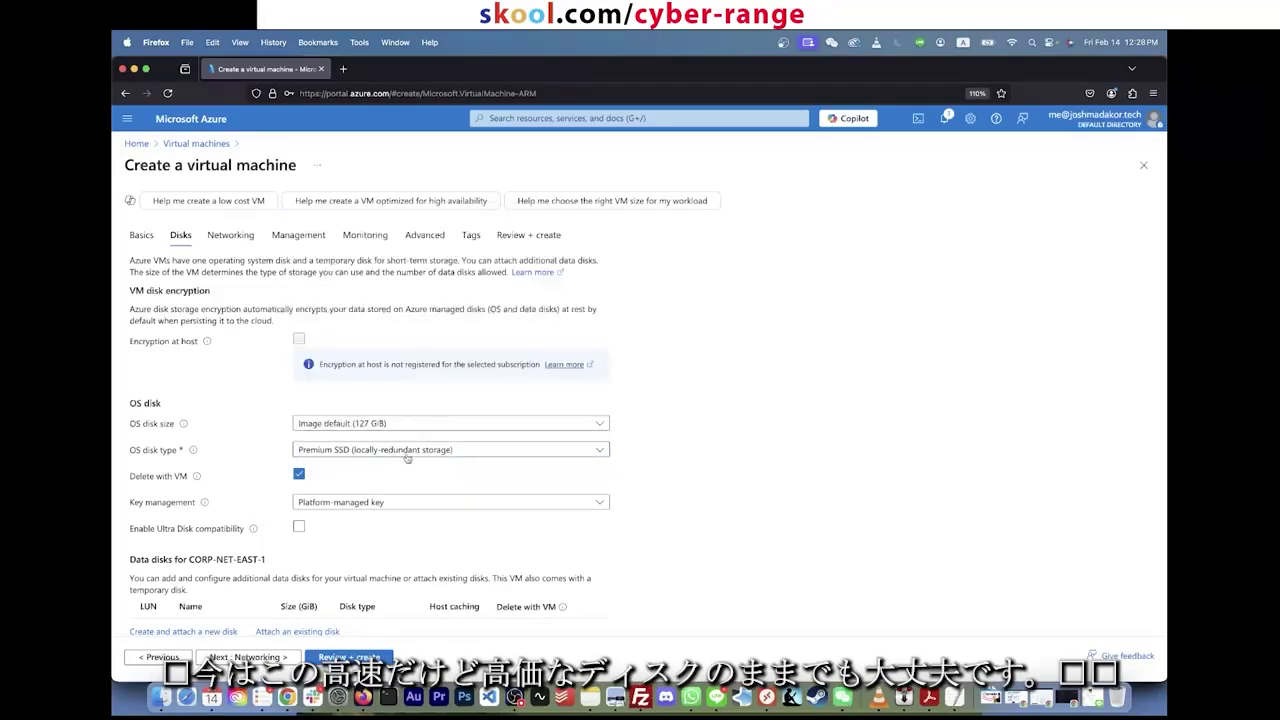
left_click(407, 457)
left_click(445, 252)
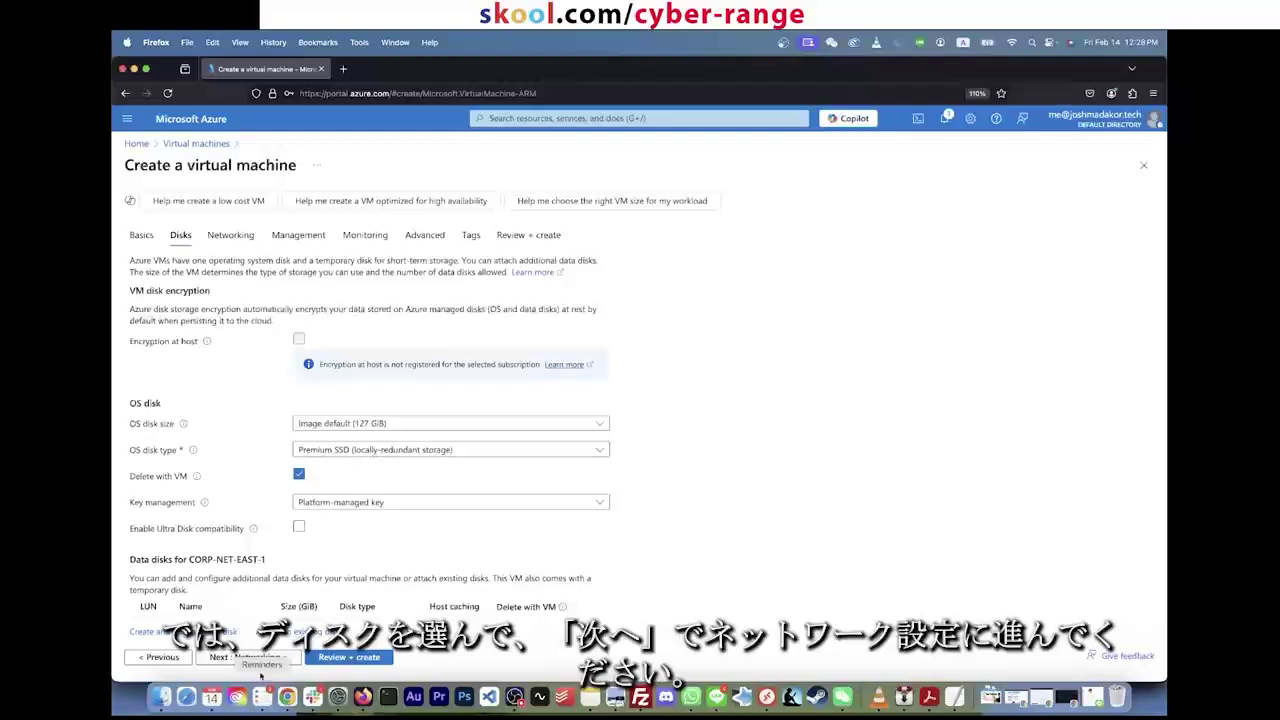
left_click(248, 657)
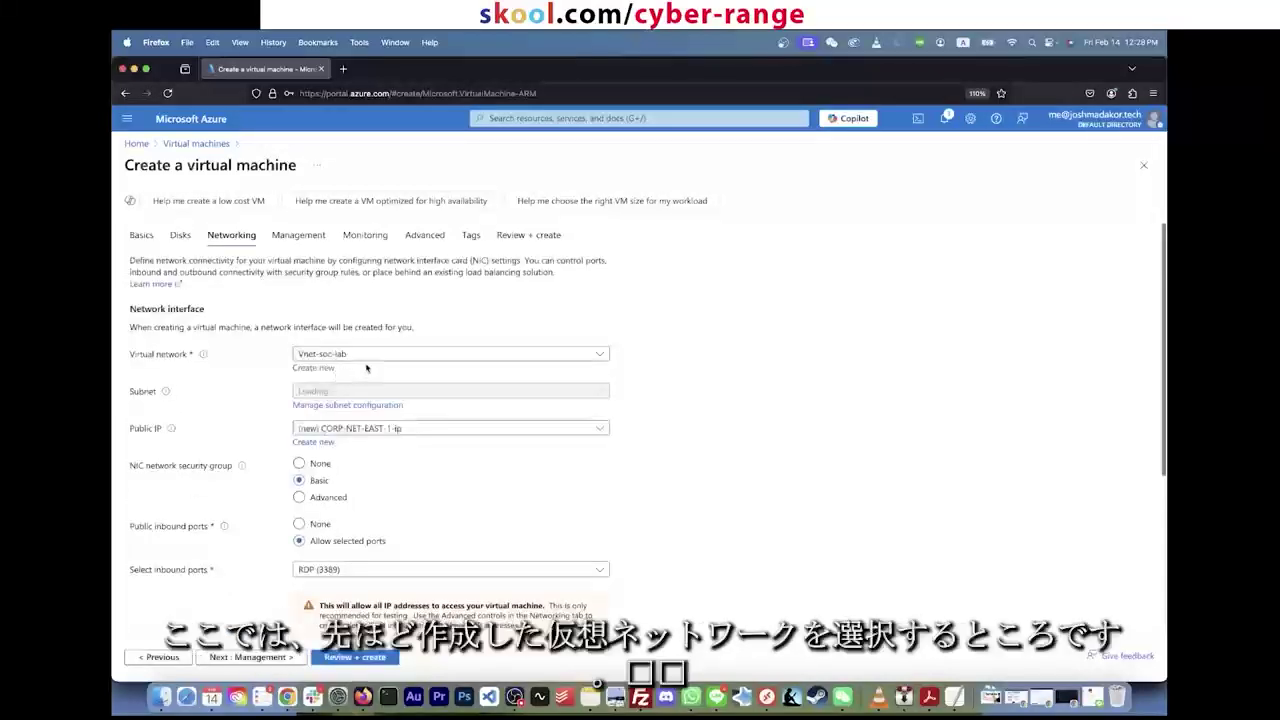
Step: Select Vnet-soc-lab as the VM's virtual network and return to the Basics page
left_click(395, 355)
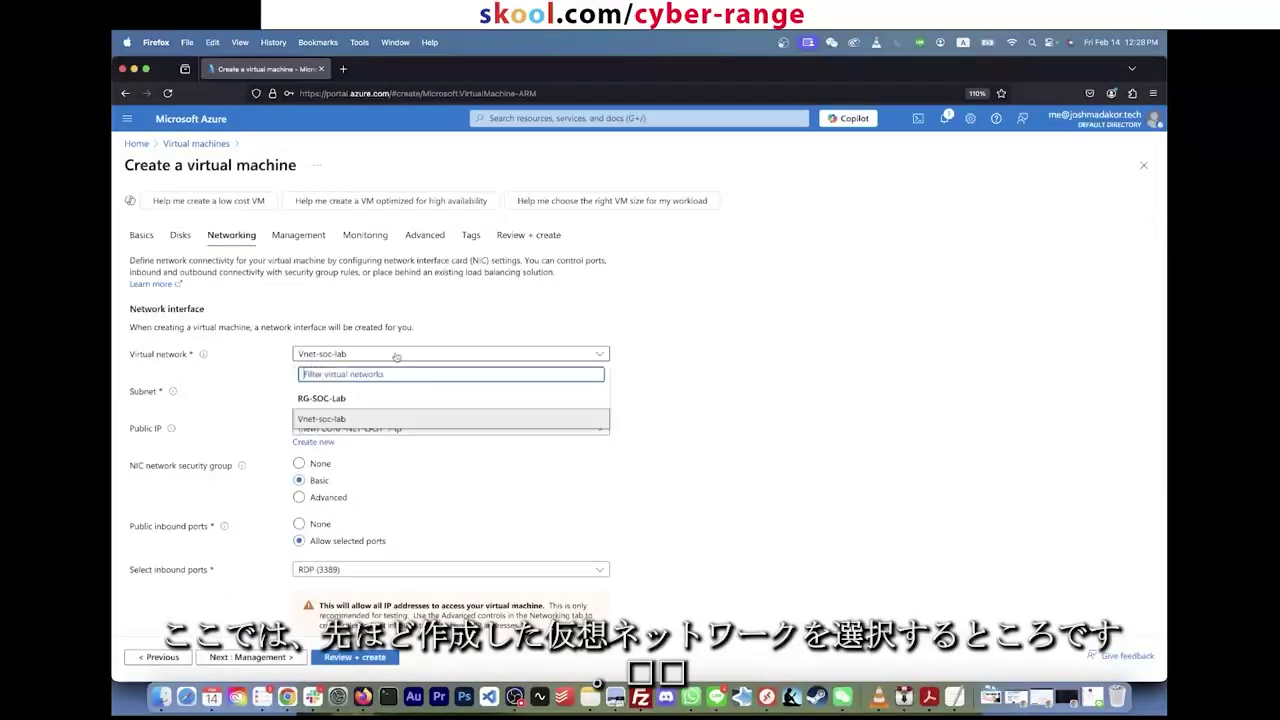
left_click(339, 421)
left_click(141, 234)
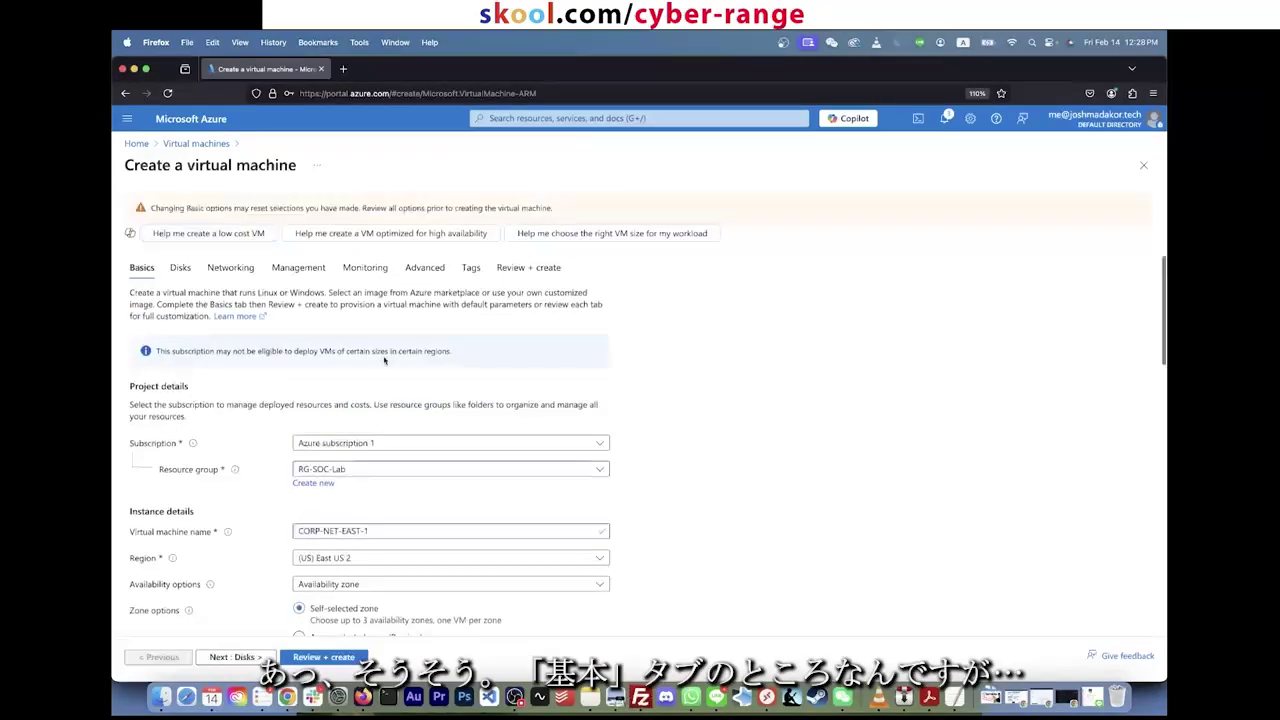
scroll(394, 386, "down", 4)
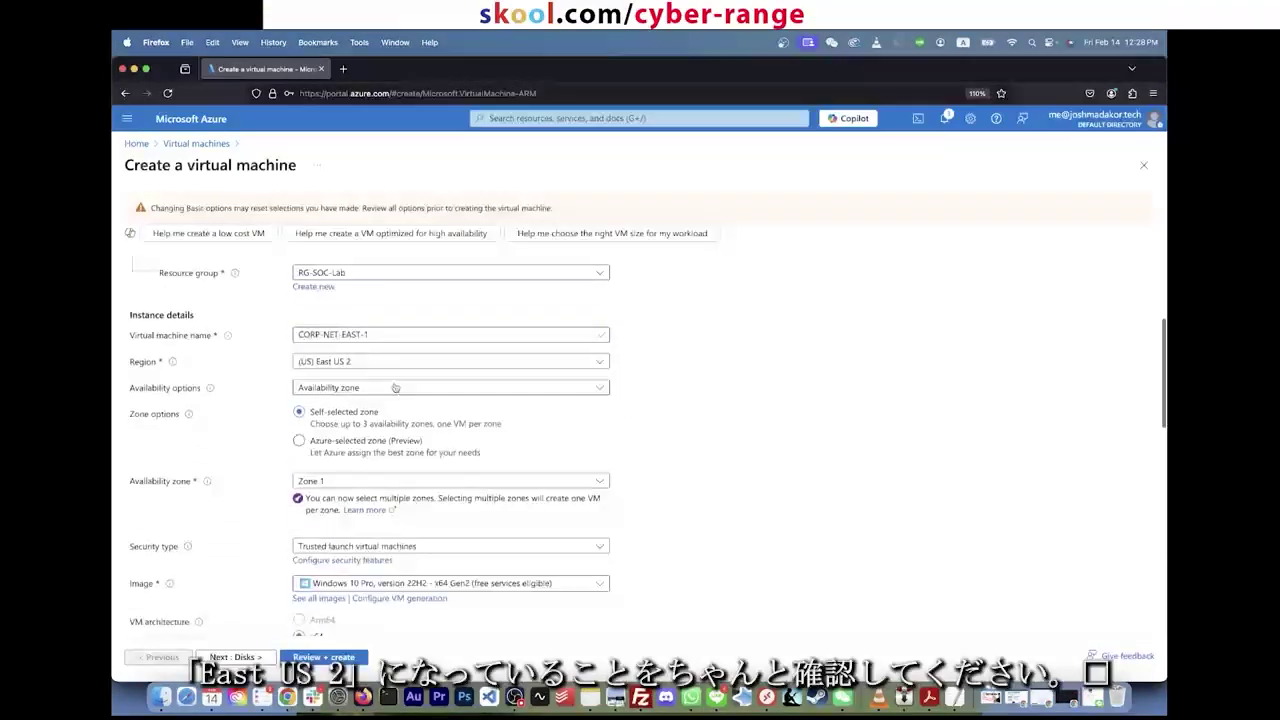
Step: Let Azure select the availability zone and keep East US 2 as the region
left_click(374, 362)
left_click(342, 441)
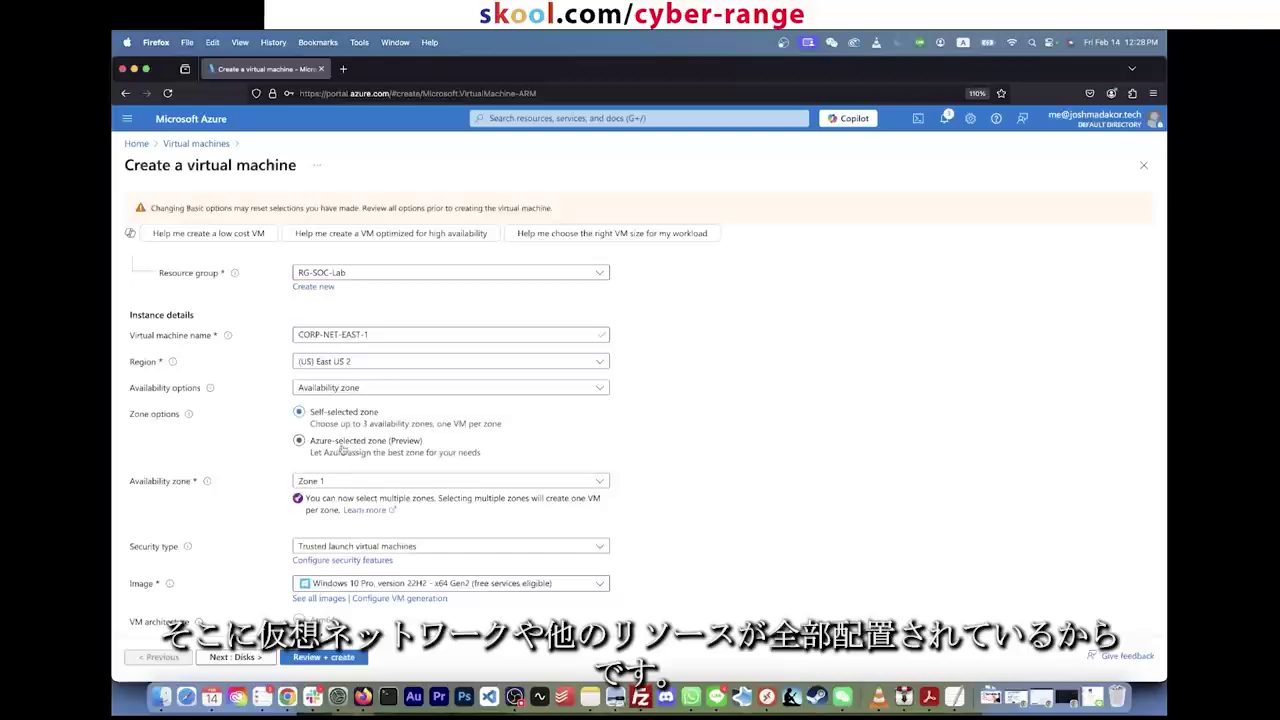
left_click(420, 361)
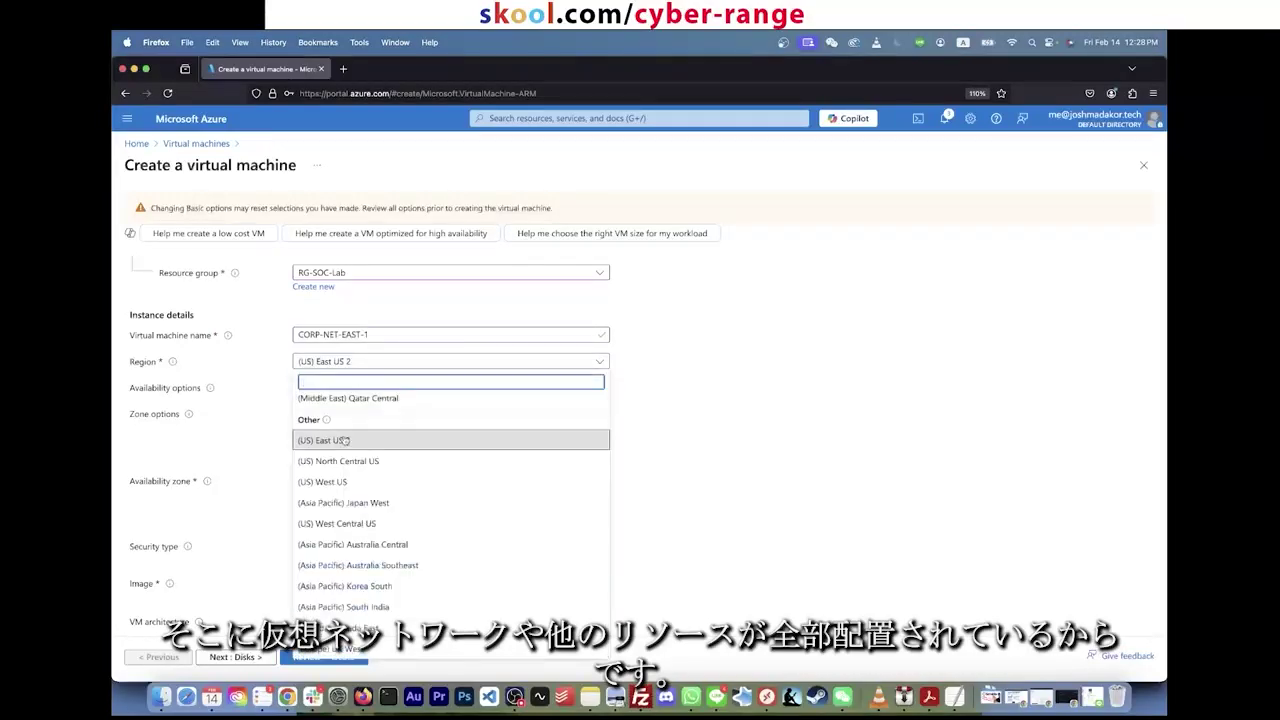
left_click(537, 430)
scroll(684, 429, "down", 10)
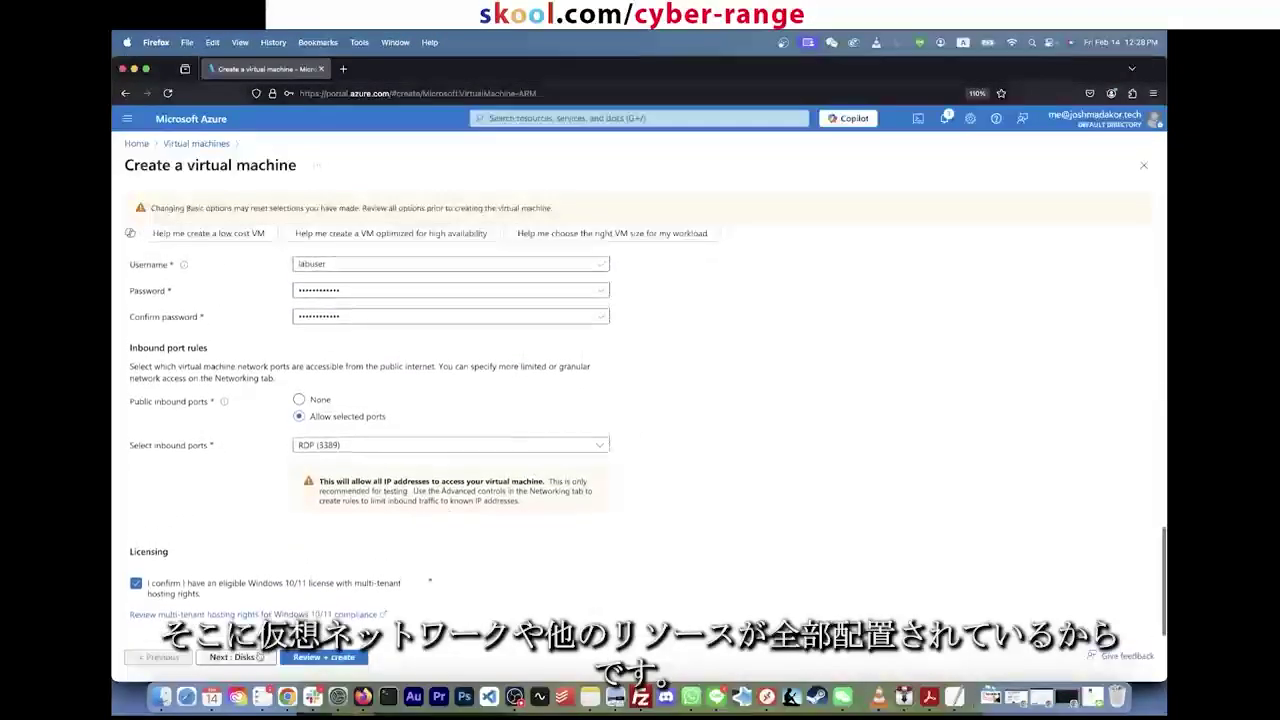
Step: On the Networking page, choose virtual network Vnet-soc-lab and subnet default (10.0.0.0/24)
left_click(238, 657)
left_click(246, 657)
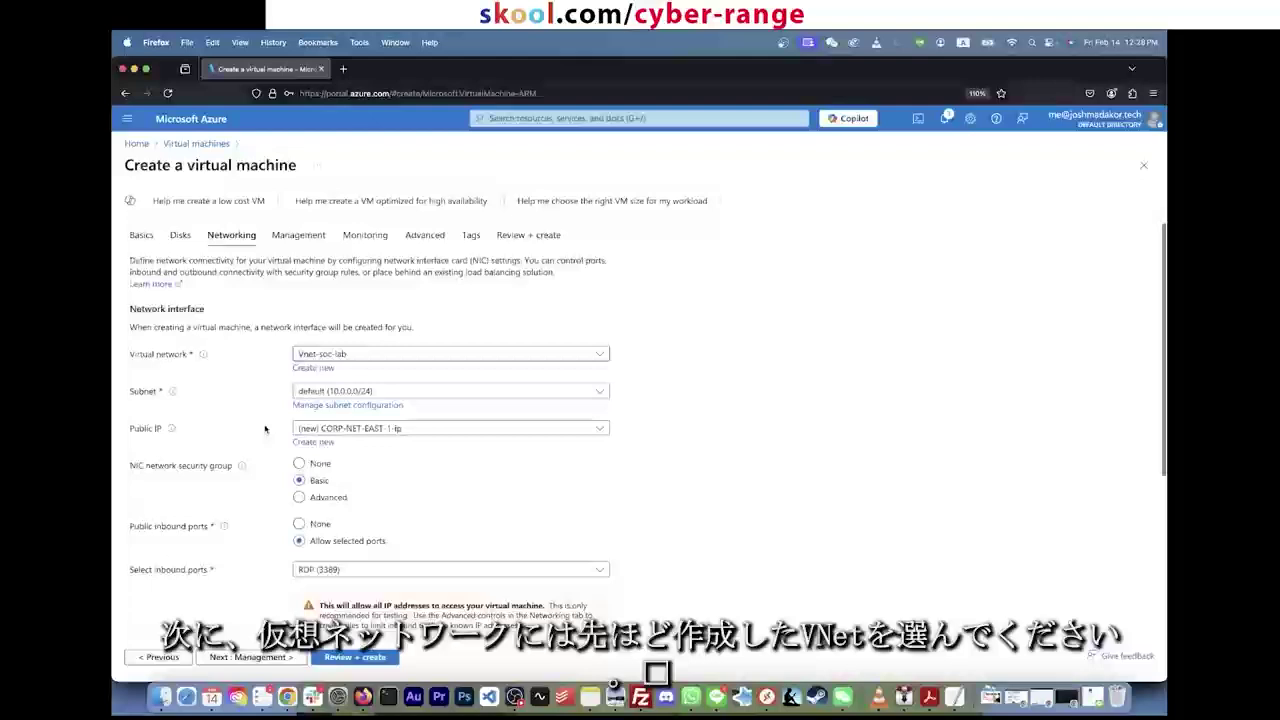
left_click(330, 356)
left_click(340, 419)
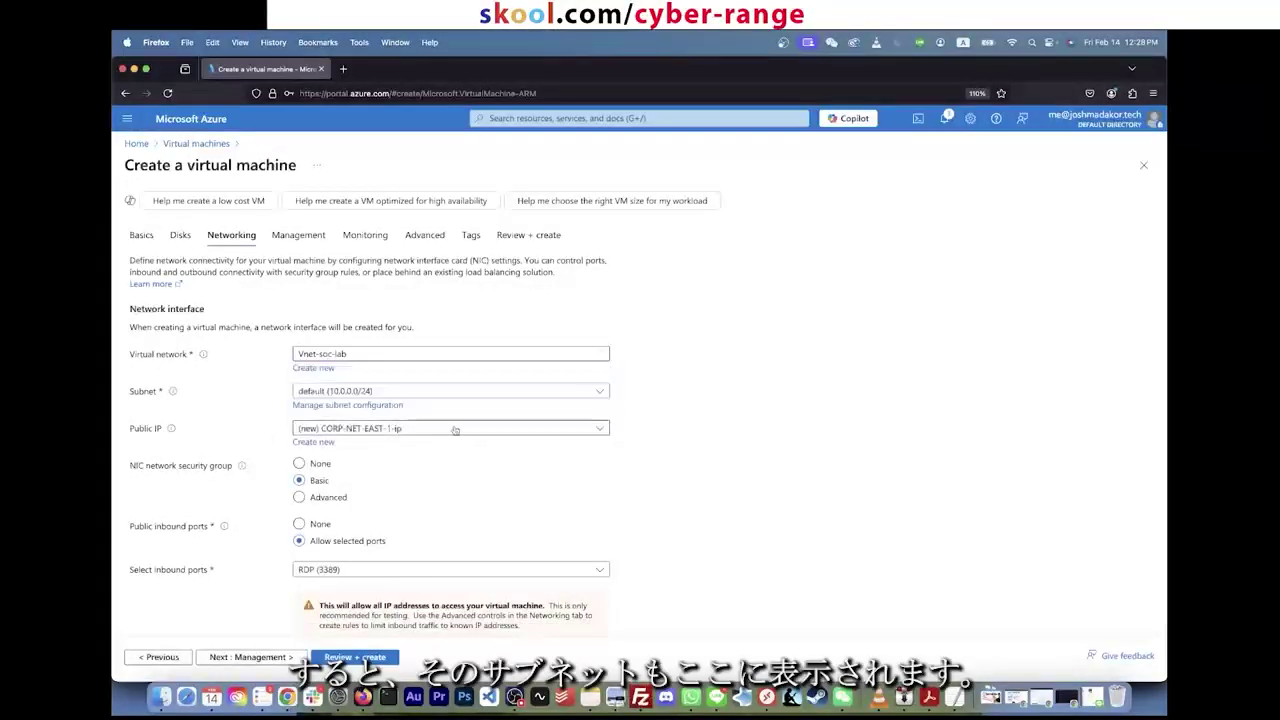
left_click(418, 393)
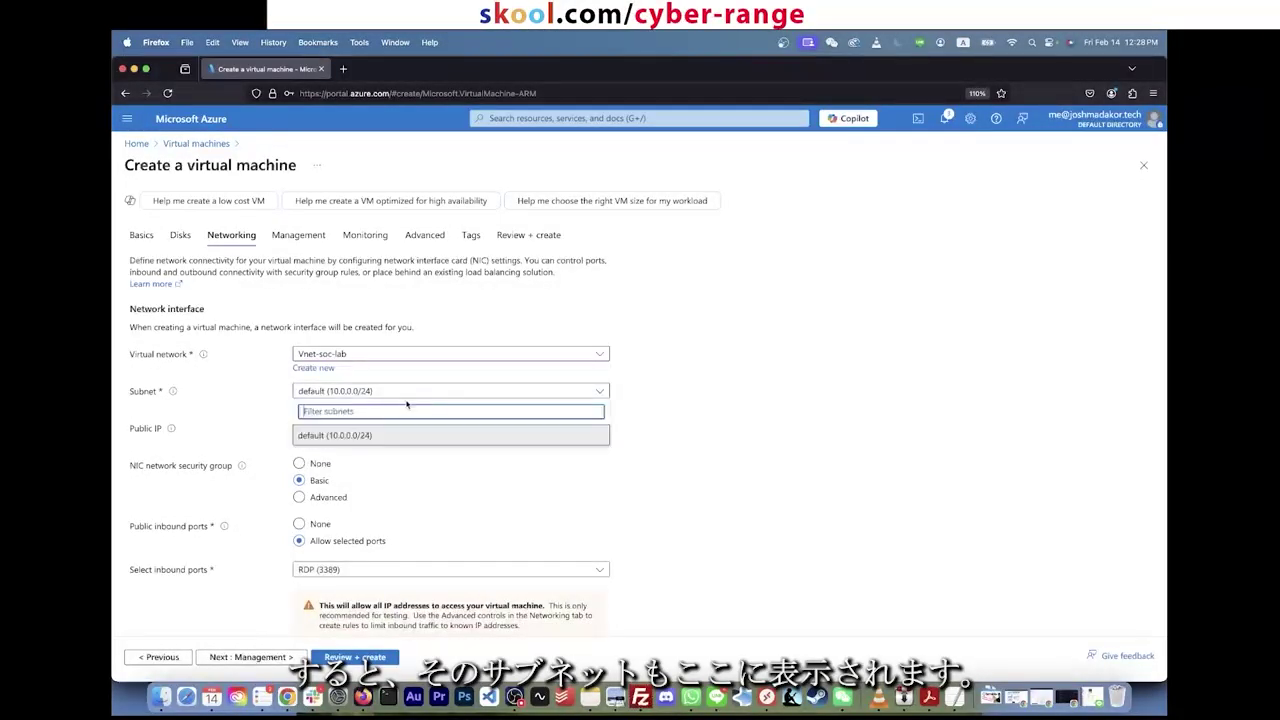
left_click(367, 437)
scroll(700, 420, "down", 5)
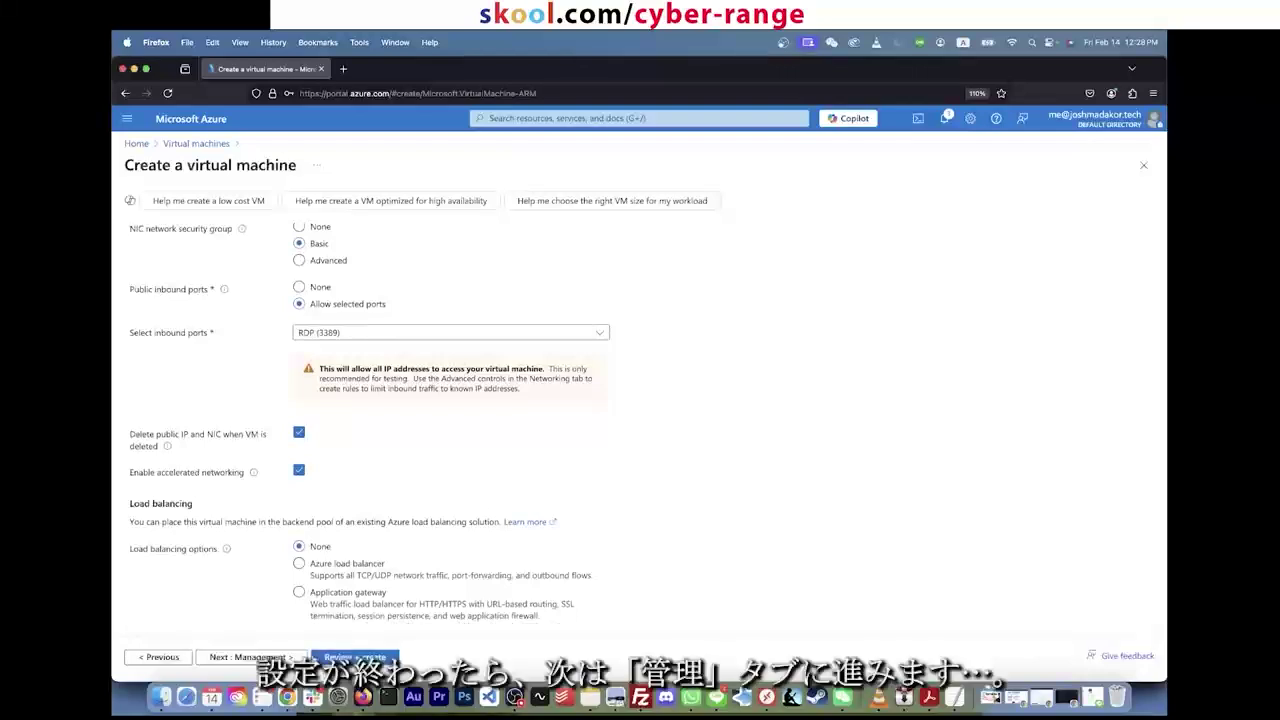
Step: Disable boot diagnostics on the Monitoring page, then run the Review + create validation
left_click(248, 657)
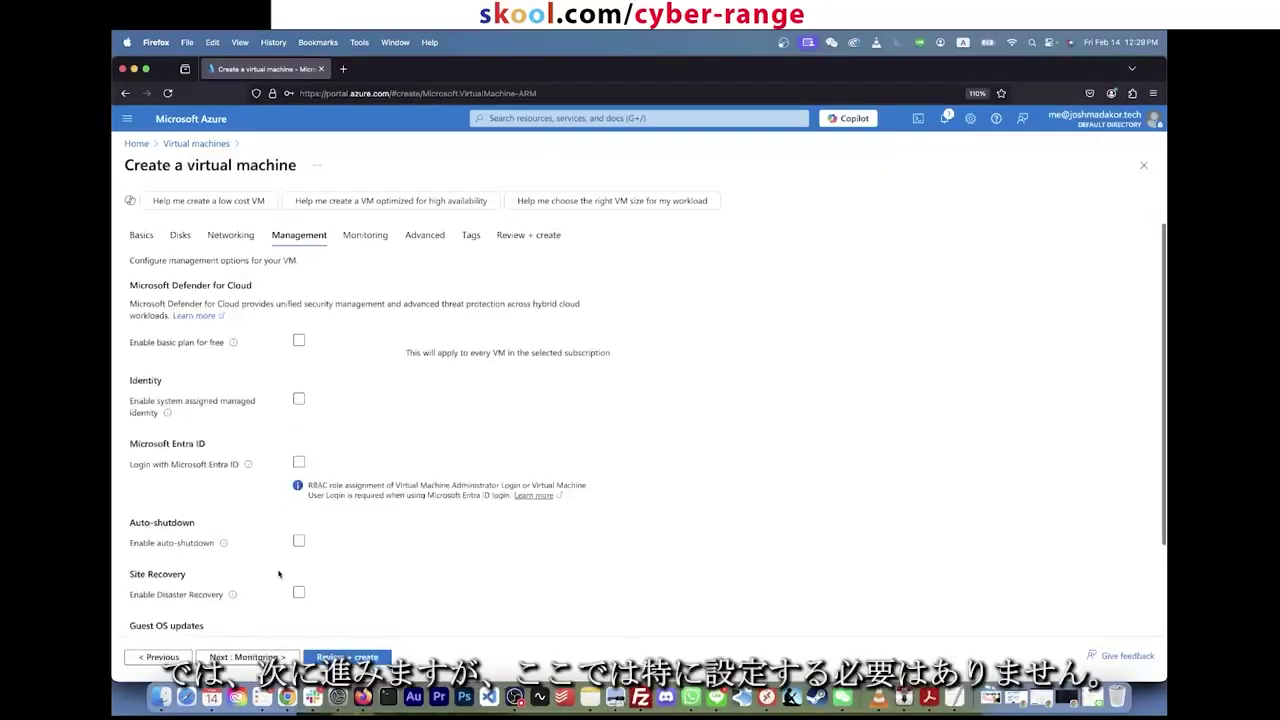
left_click(248, 657)
left_click(300, 389)
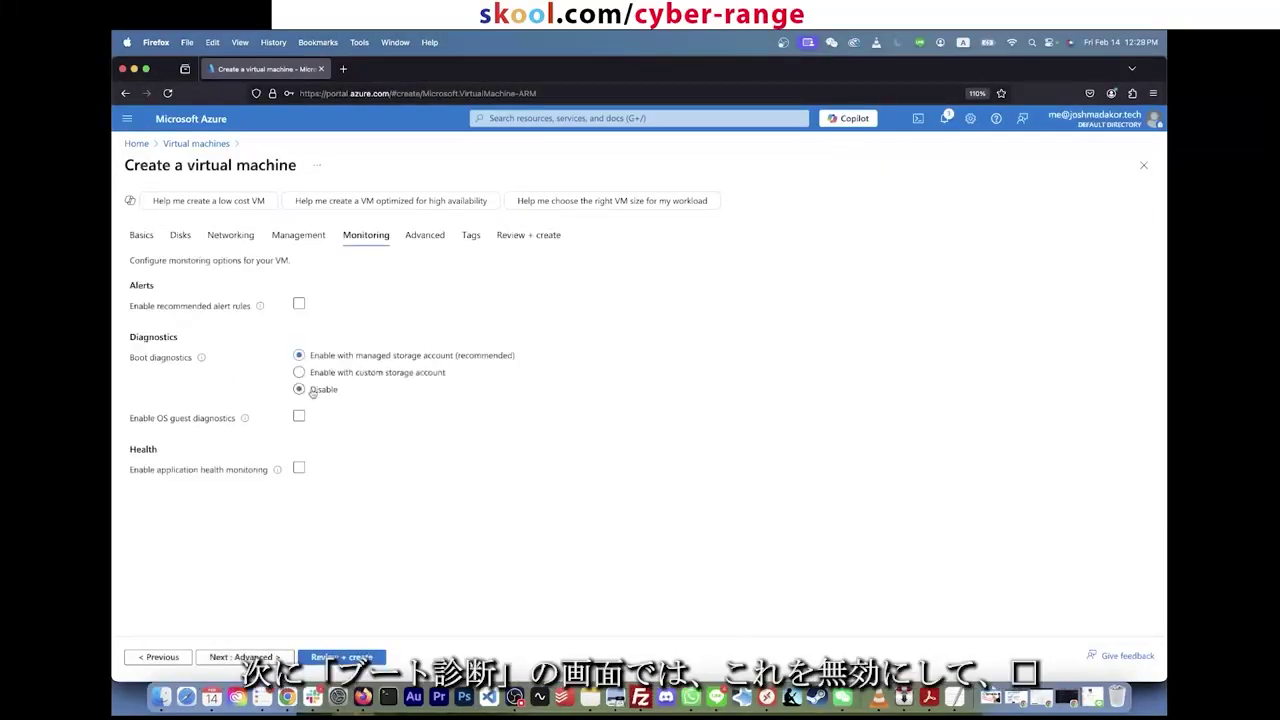
left_click(300, 390)
left_click(245, 657)
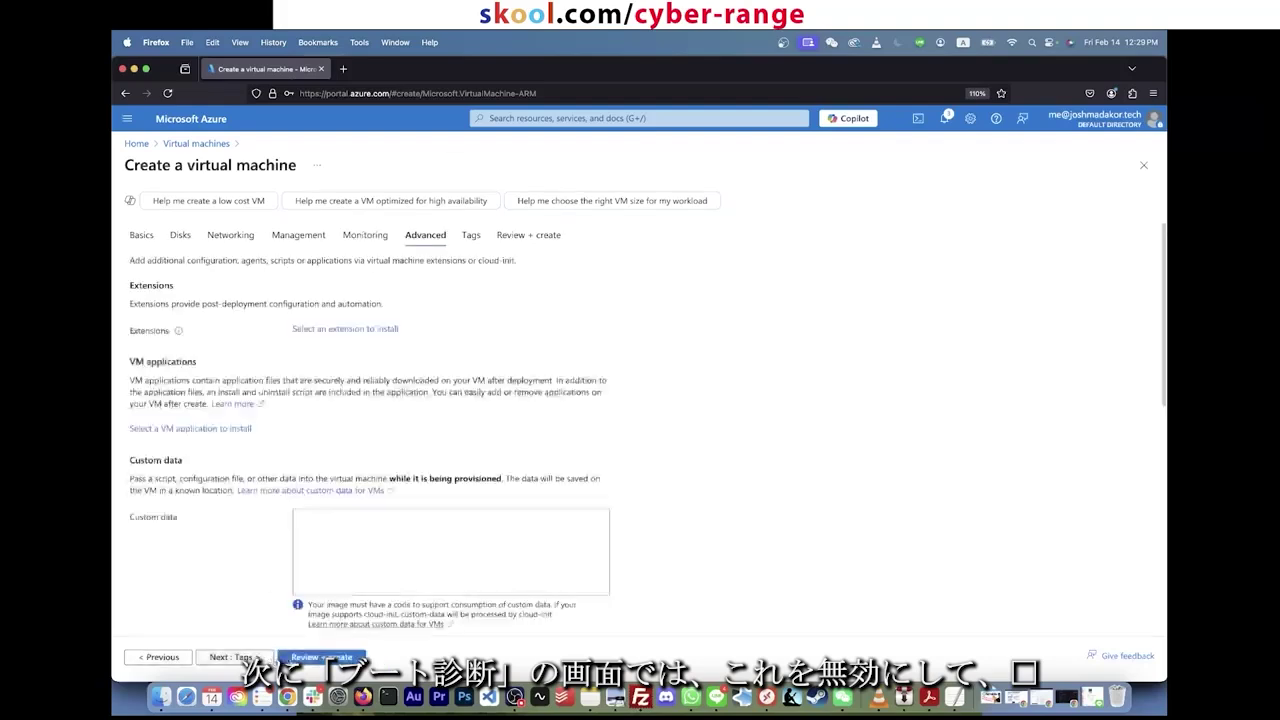
left_click(321, 657)
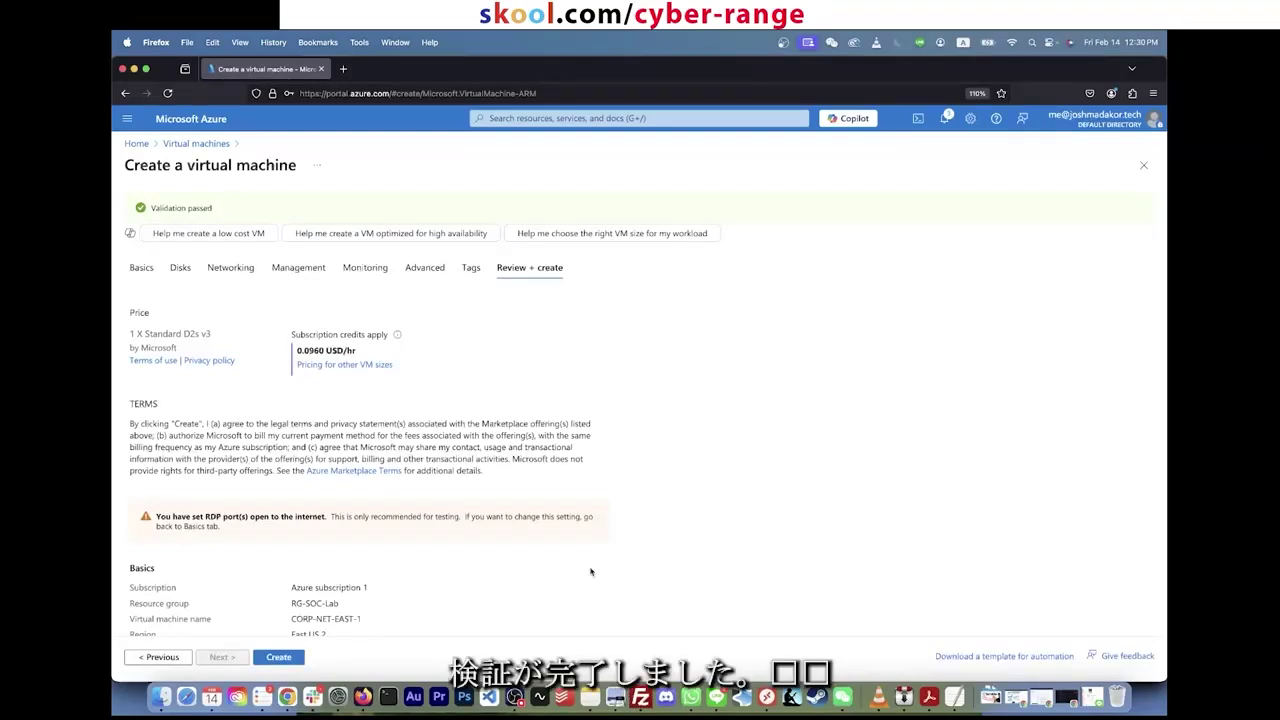
Step: Create the CORP-NET-EAST-1 VM from the validated Review + create summary
scroll(592, 573, "down", 4)
left_click(284, 660)
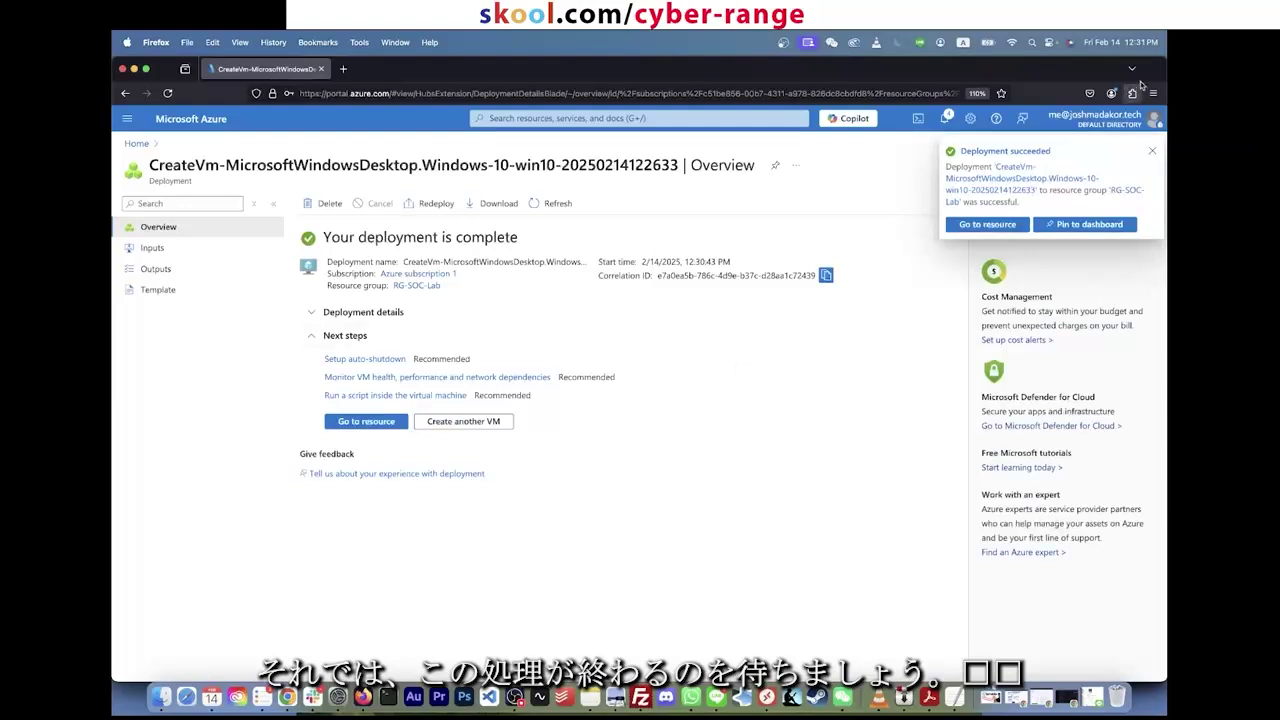
Step: Dismiss the deployment notice and open the RG-SOC-Lab resource group via portal search
left_click(1151, 154)
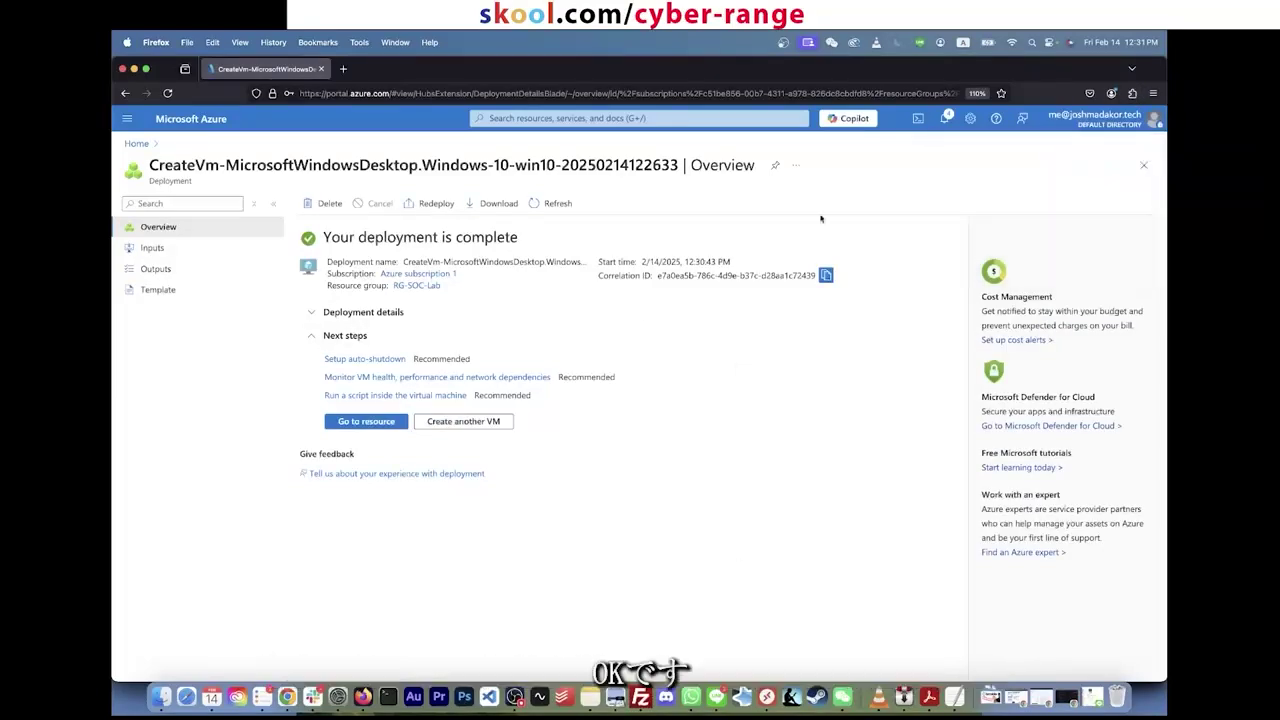
left_click(506, 118)
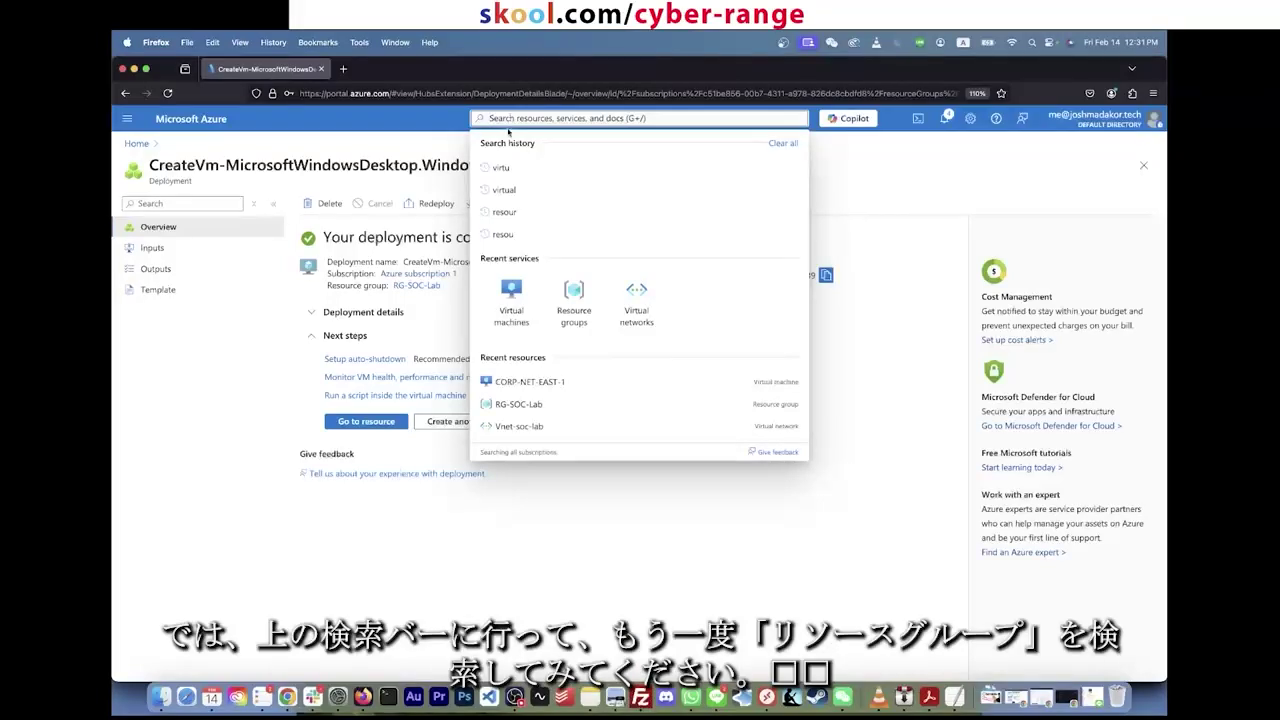
type("res")
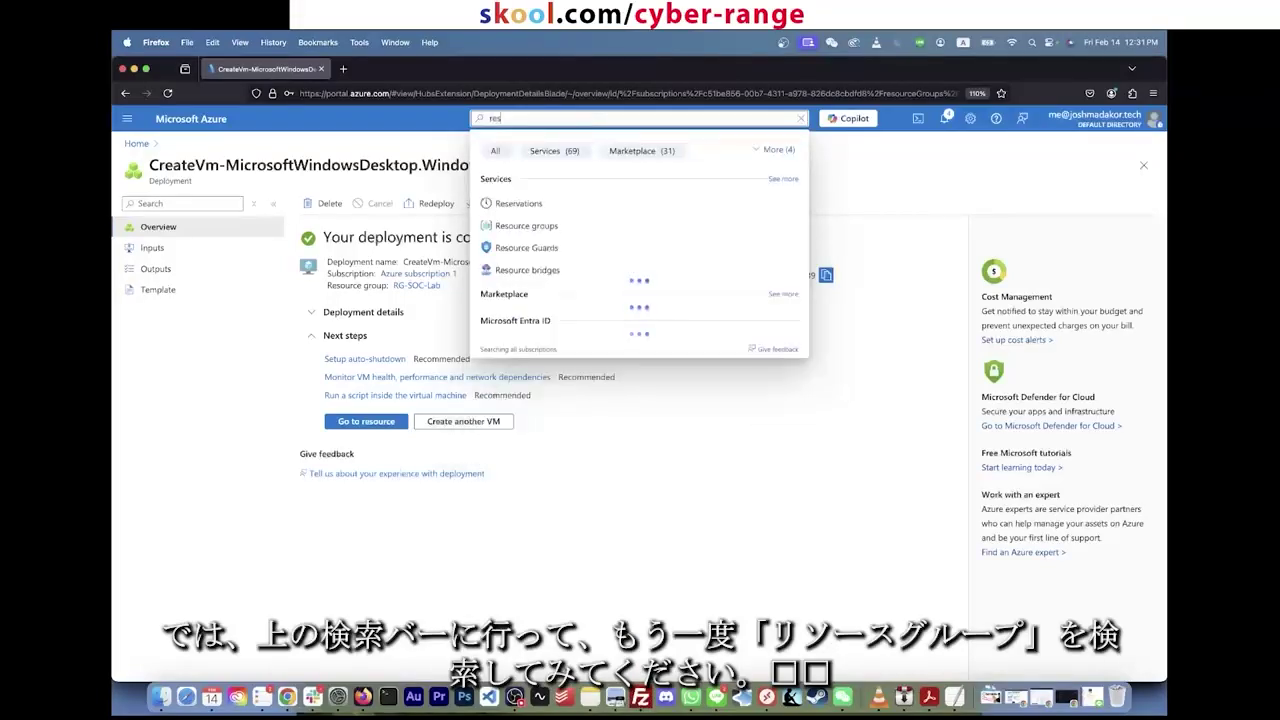
type("ou")
left_click(511, 209)
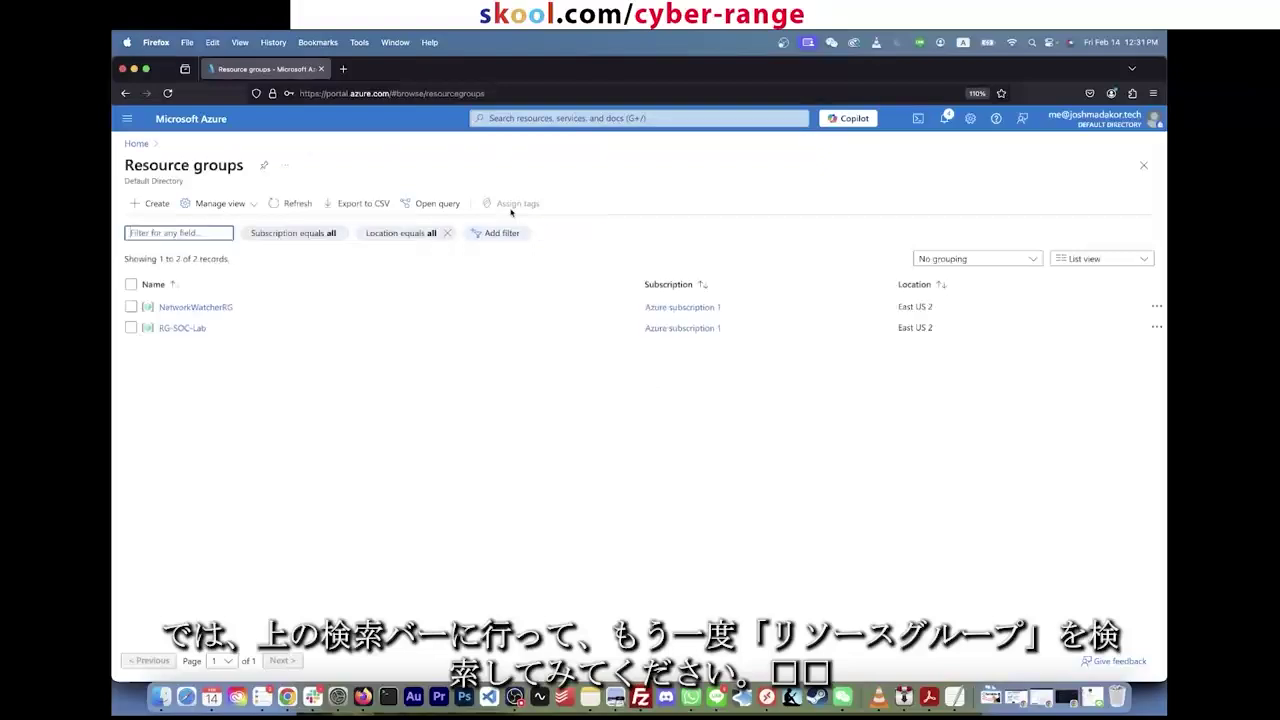
left_click(178, 329)
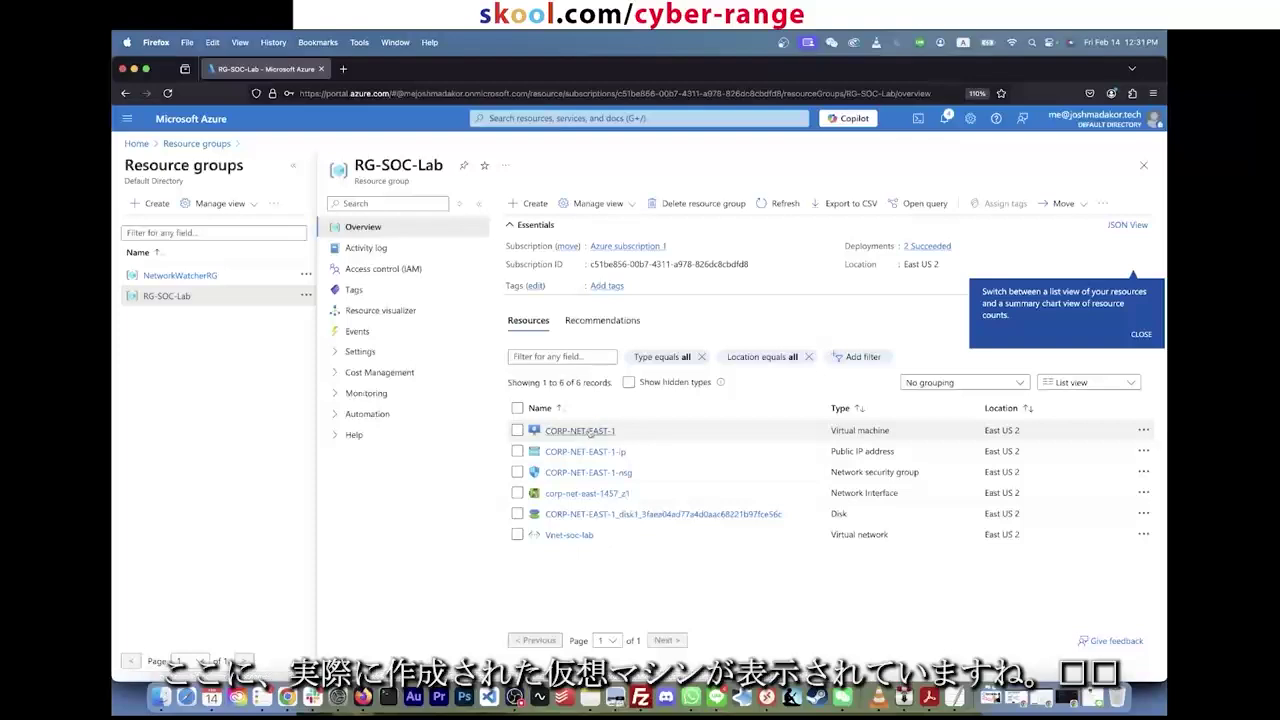
Step: Highlight the public IP, CORP-NET-EAST-1-nsg, network interface and disk in the resources list
triple_click(866, 451)
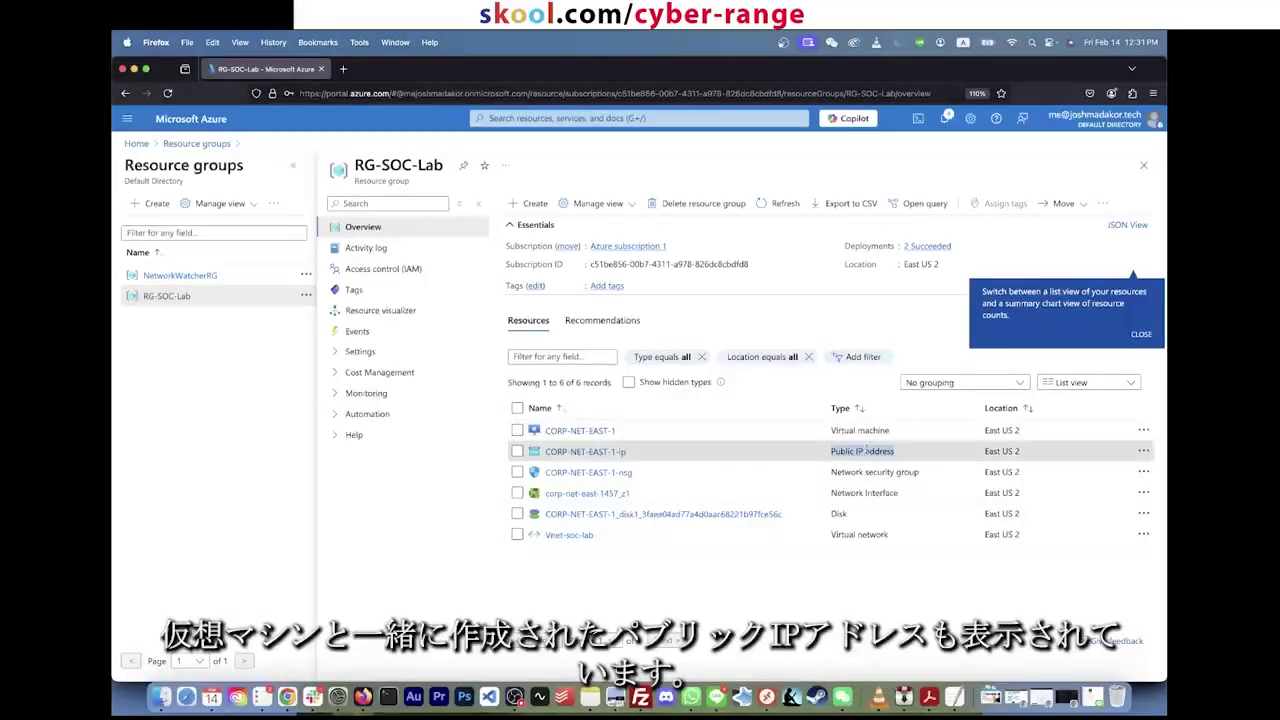
triple_click(648, 473)
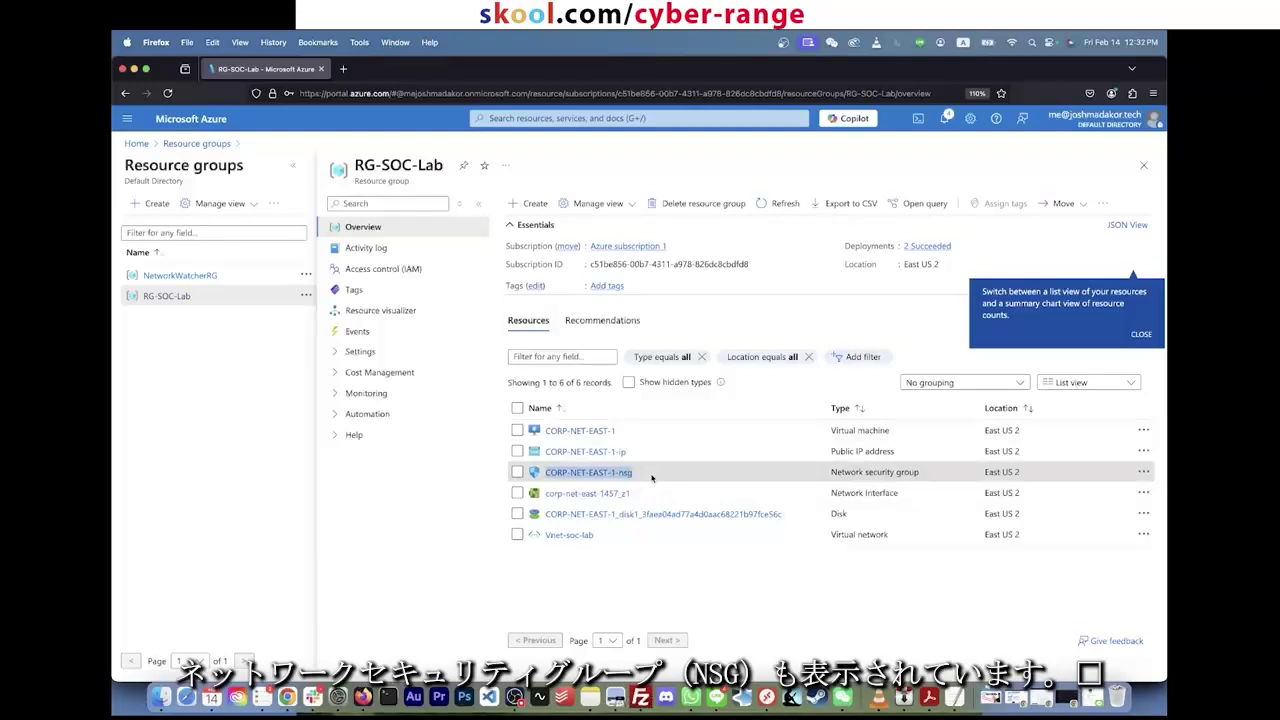
double_click(651, 477)
left_click_drag(667, 478, 571, 473)
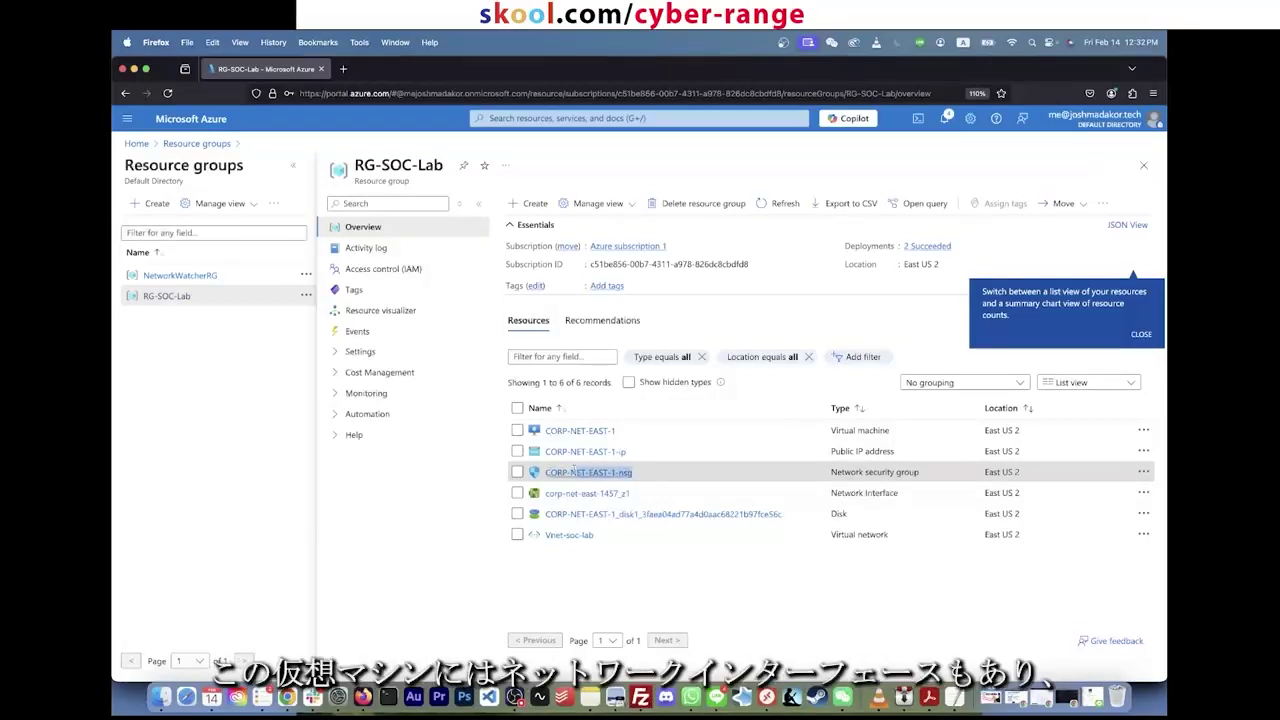
triple_click(590, 493)
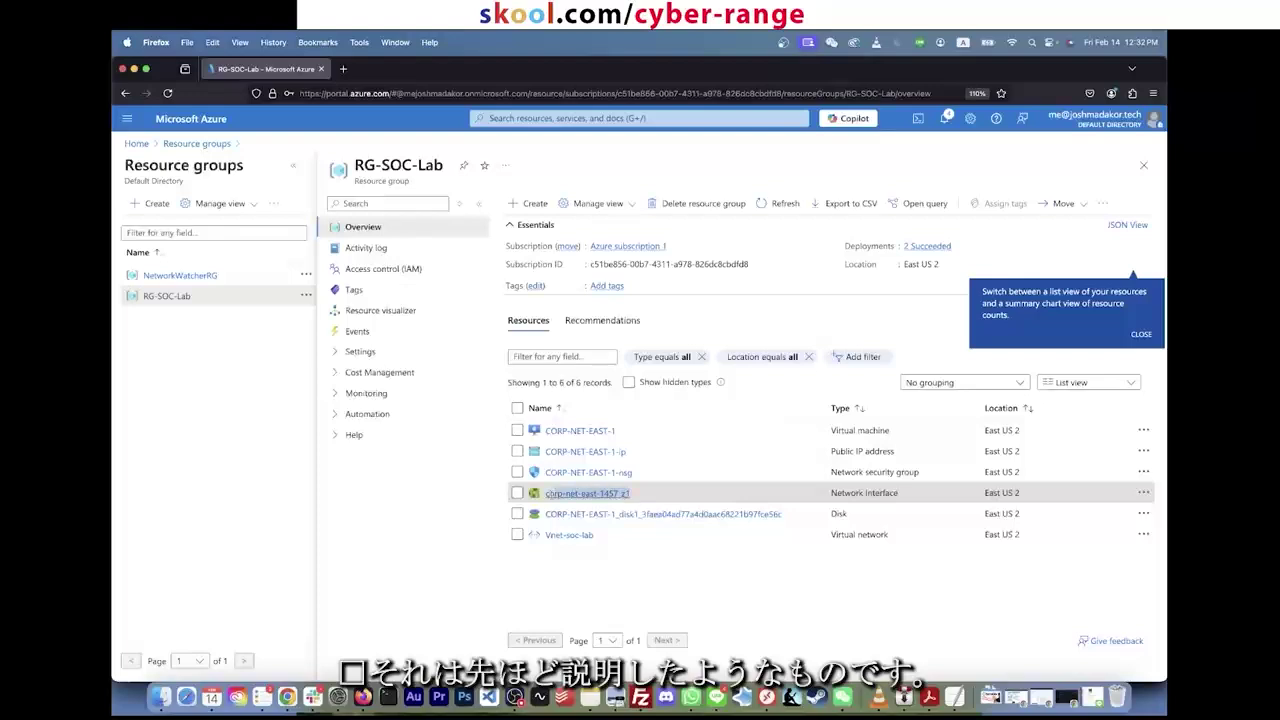
left_click(671, 503)
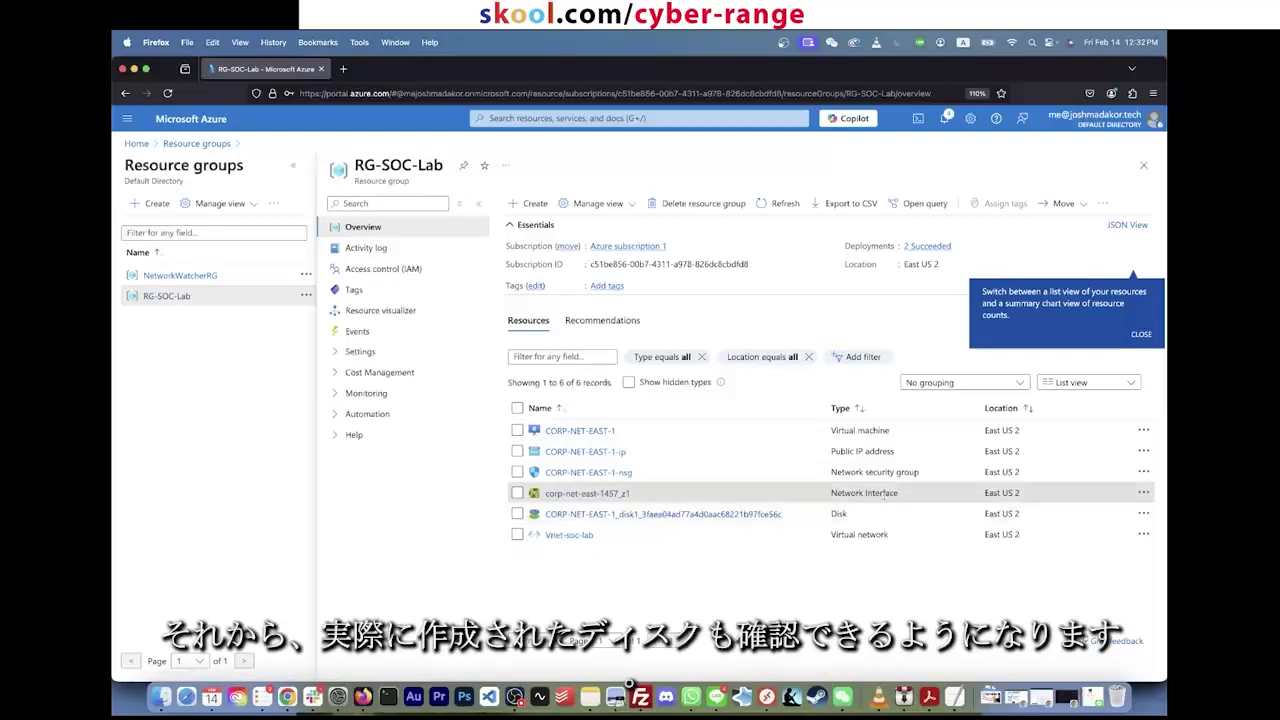
left_click_drag(812, 520, 884, 513)
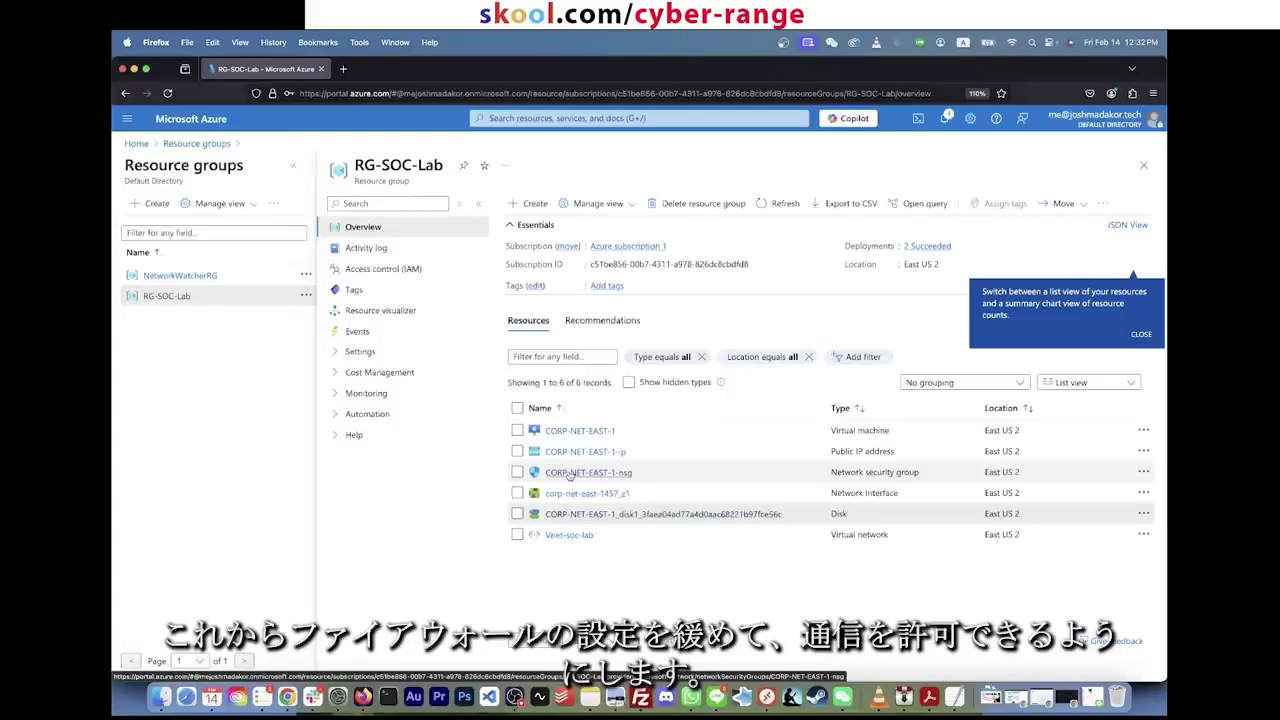
left_click(569, 474)
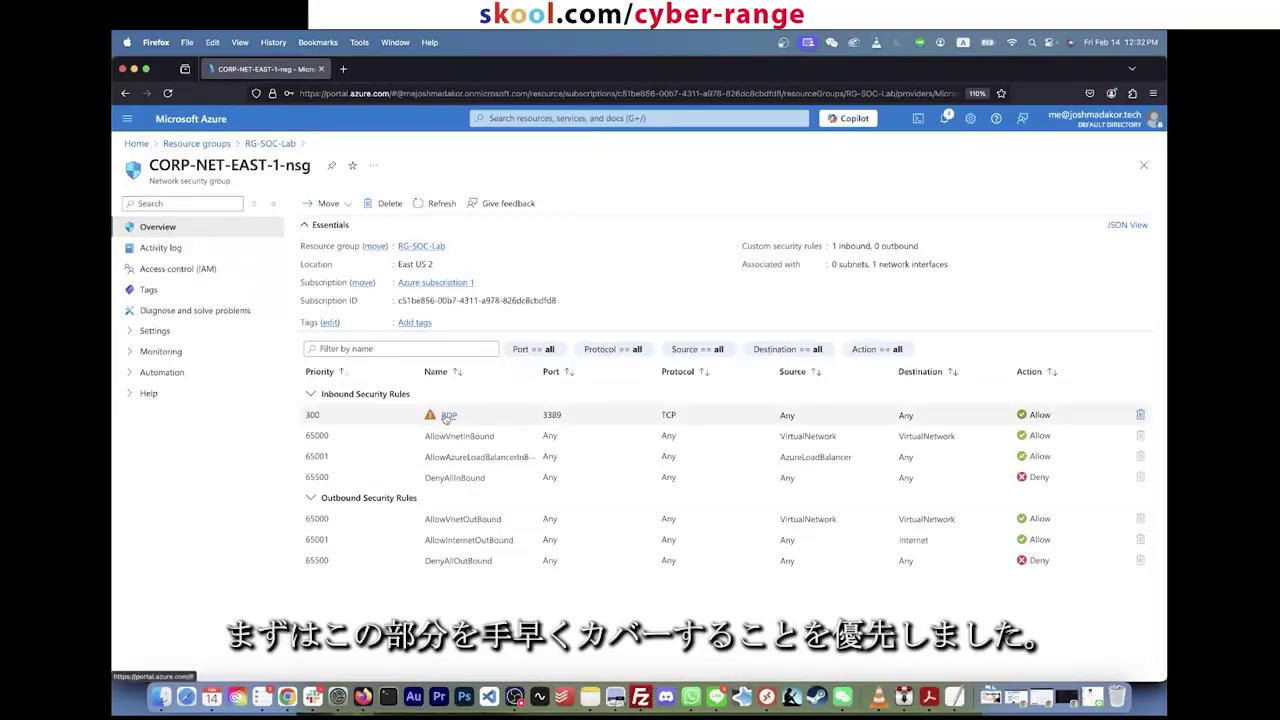
left_click_drag(303, 420, 776, 420)
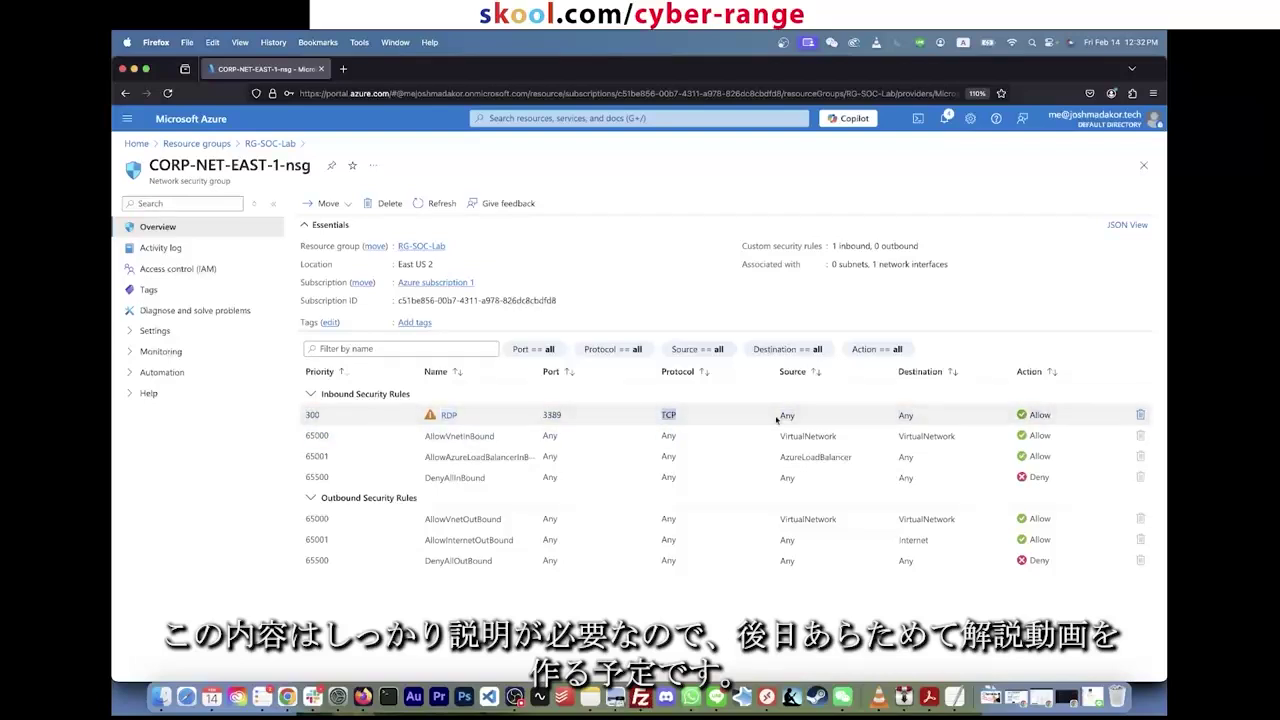
double_click(787, 415)
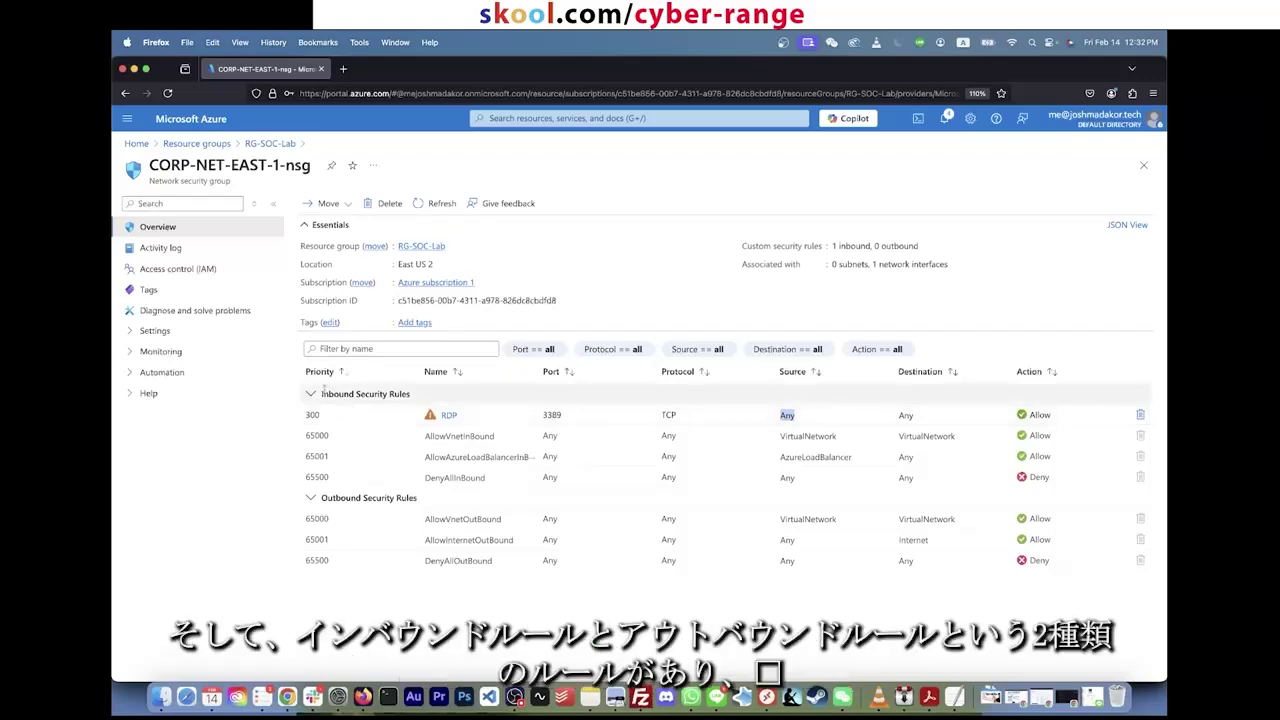
left_click_drag(322, 393, 432, 398)
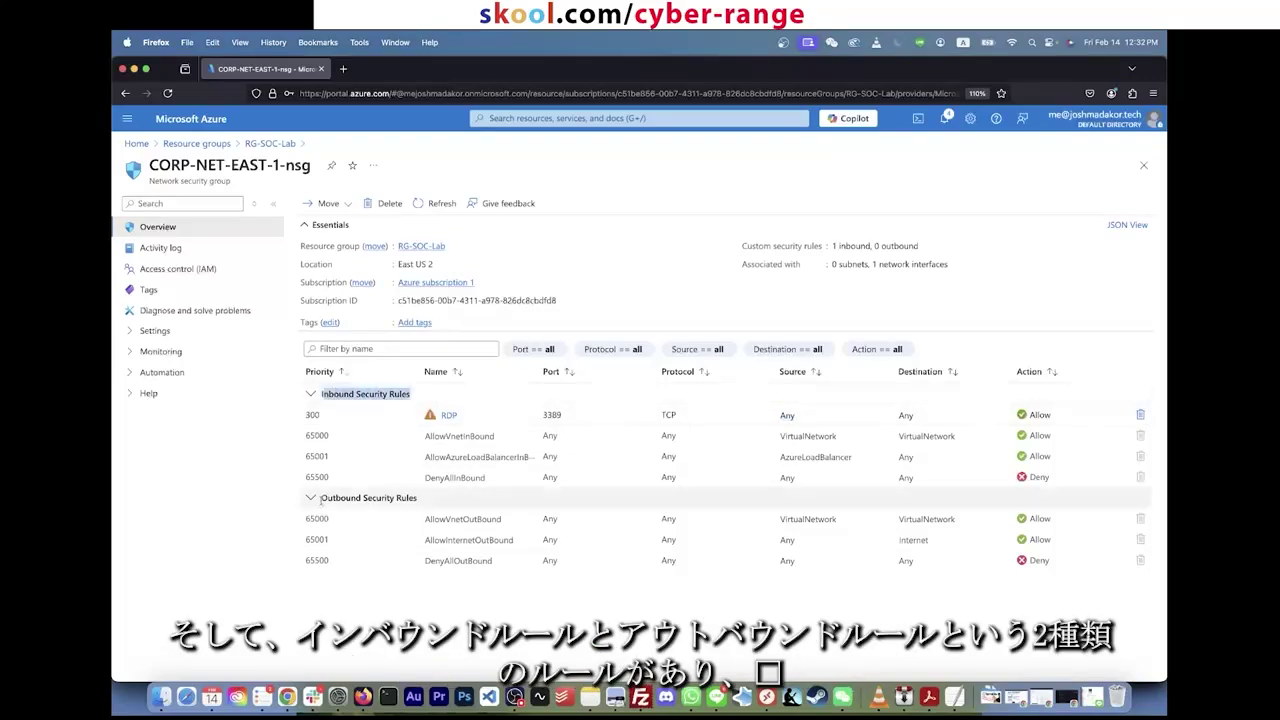
left_click_drag(321, 498, 414, 500)
left_click_drag(321, 393, 408, 395)
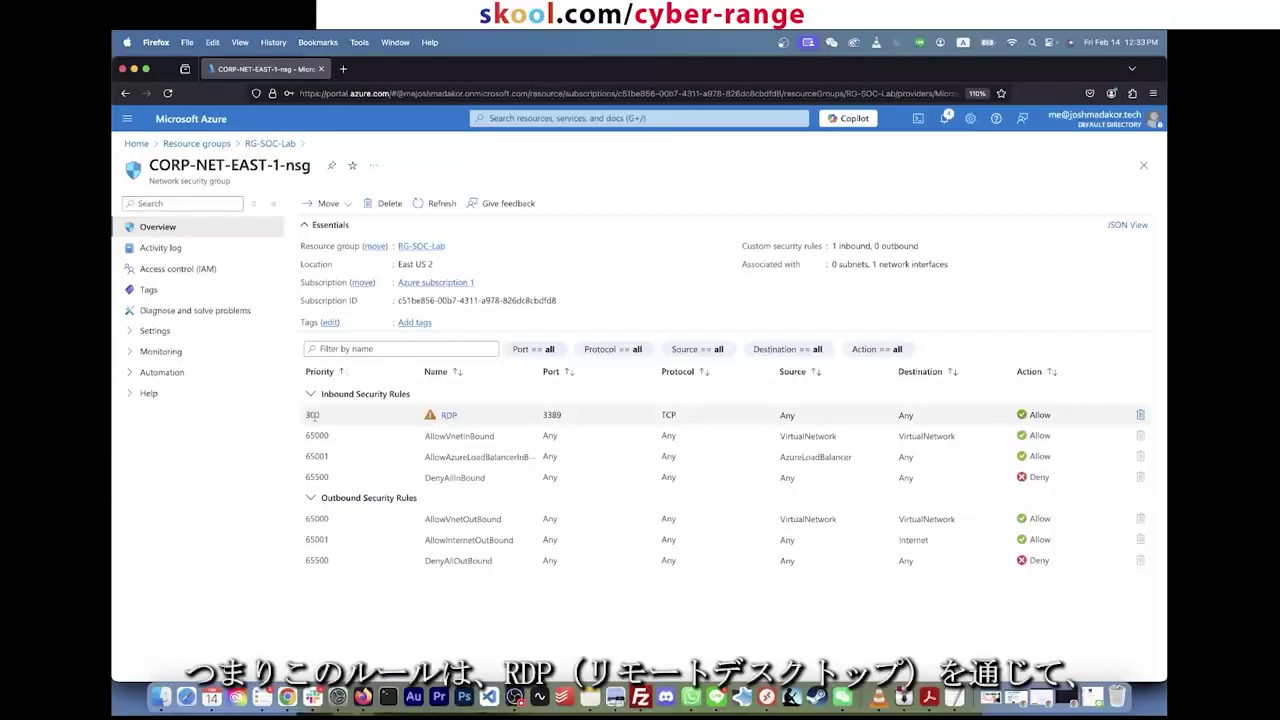
double_click(312, 415)
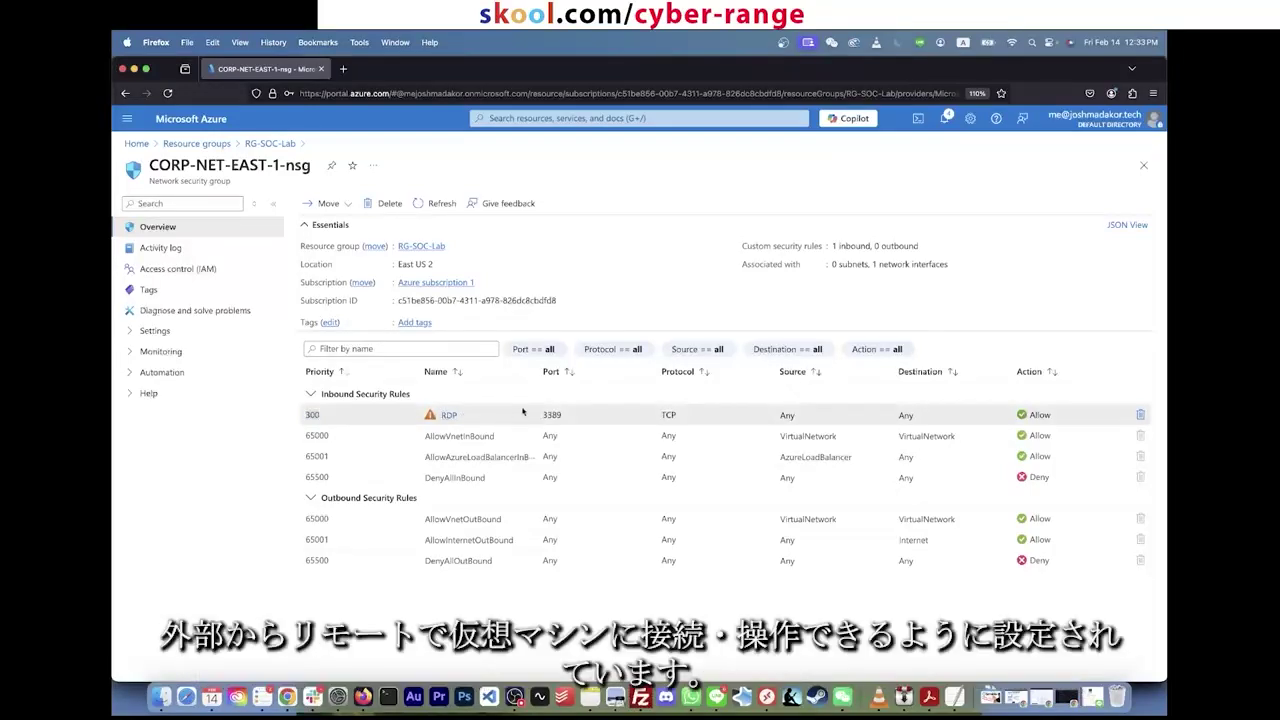
left_click(558, 416)
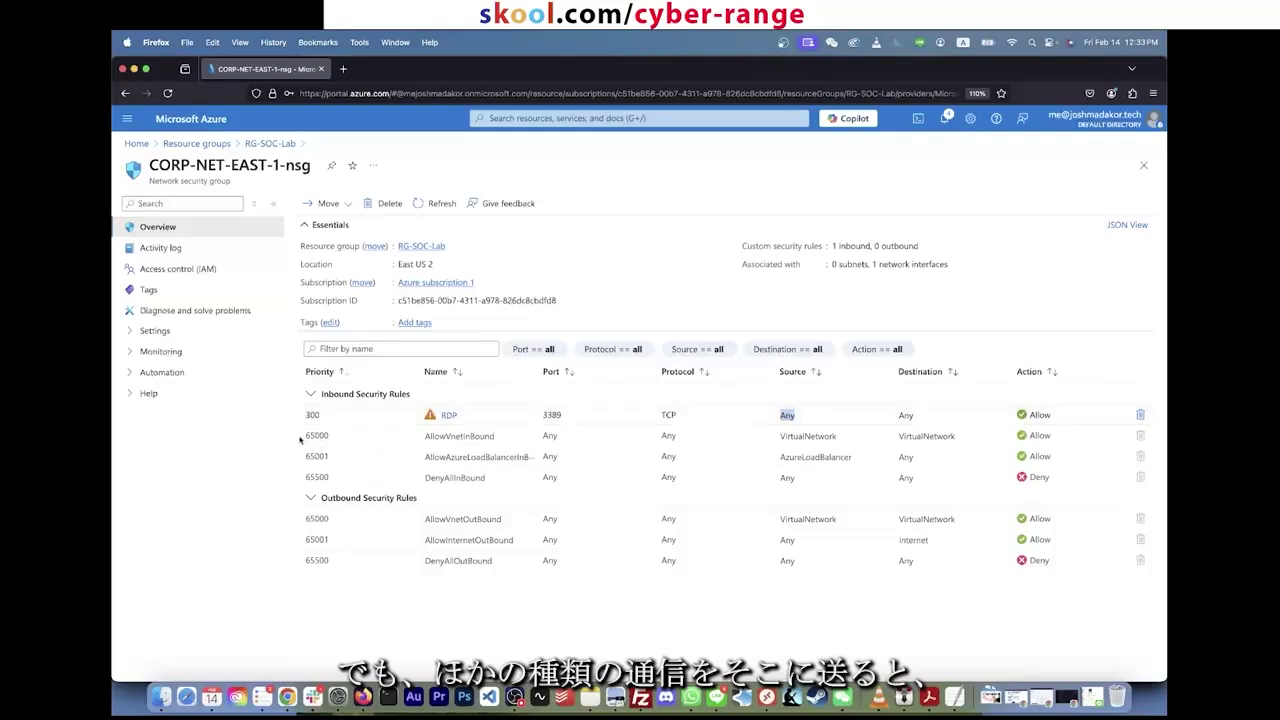
left_click_drag(316, 435, 957, 487)
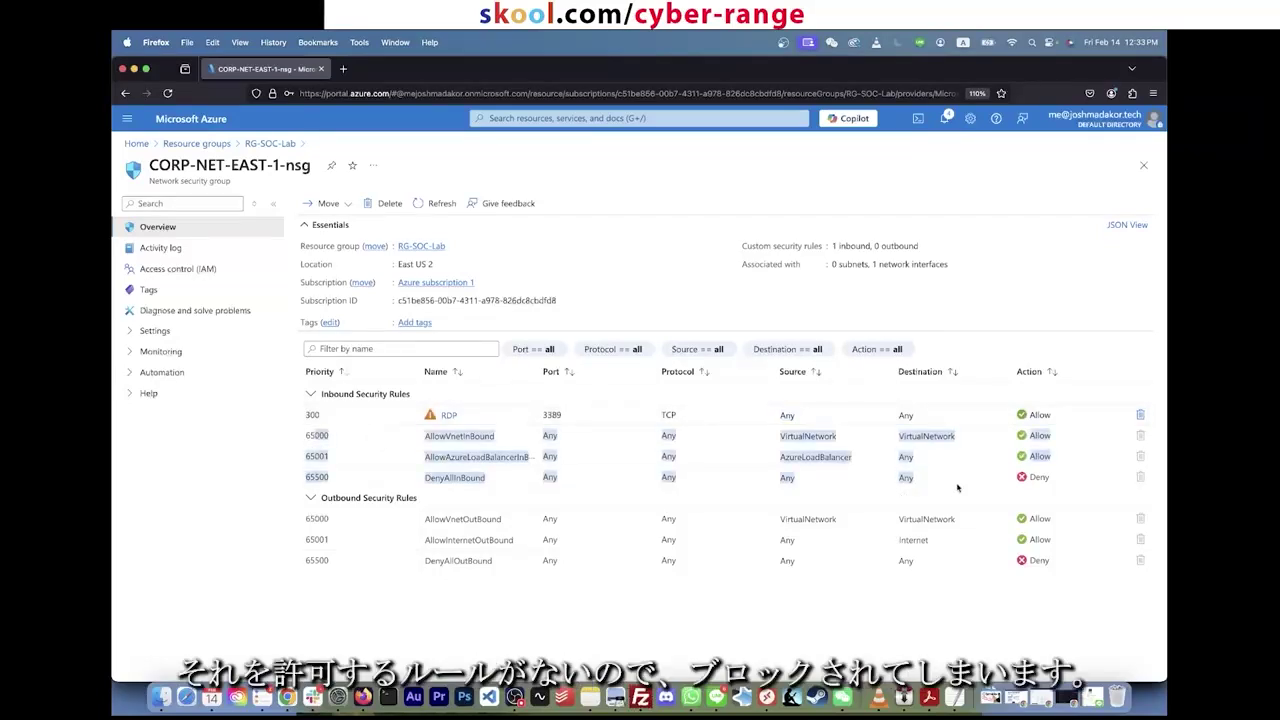
left_click(1066, 482)
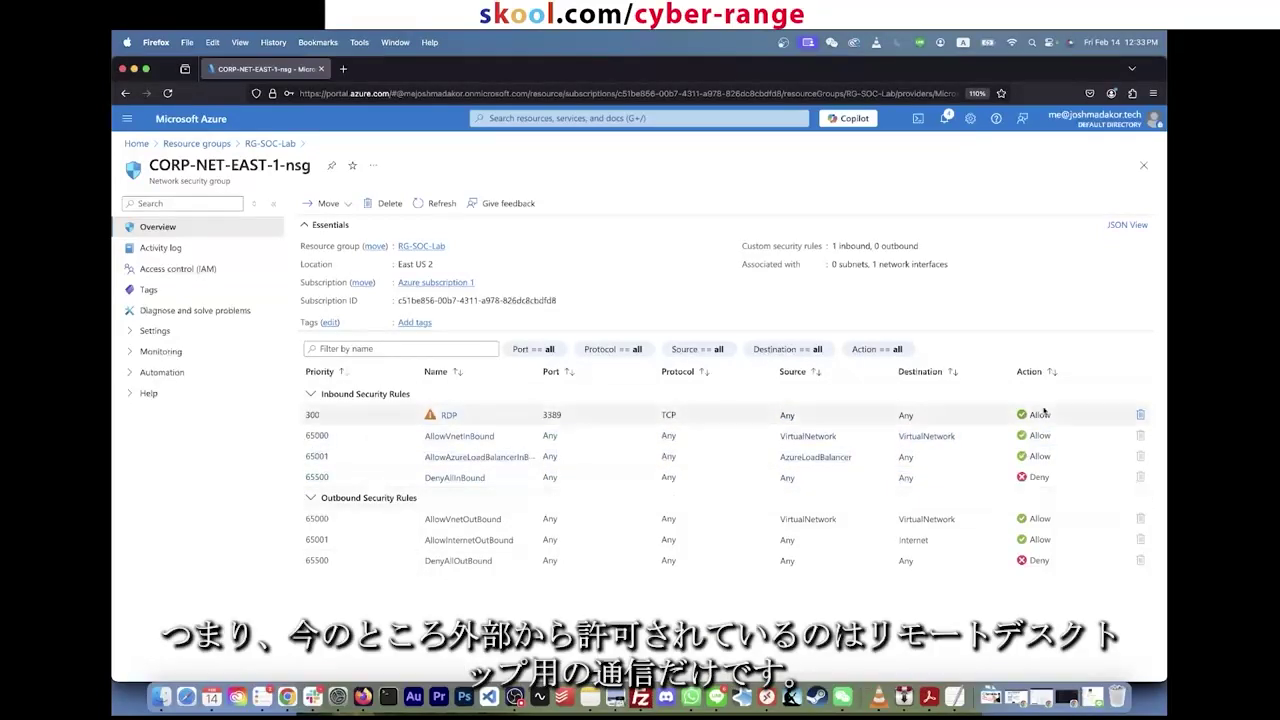
left_click_drag(1062, 420, 293, 420)
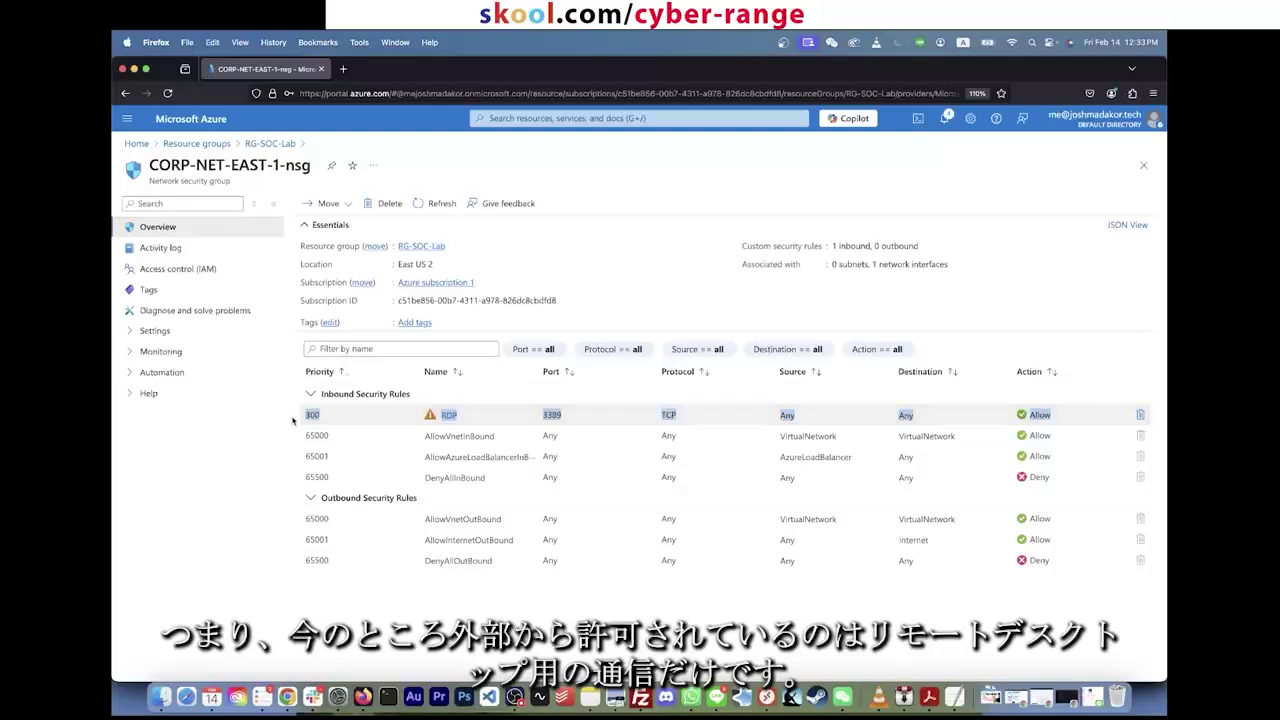
Step: Delete the RDP inbound rule from the network security group
left_click(939, 414)
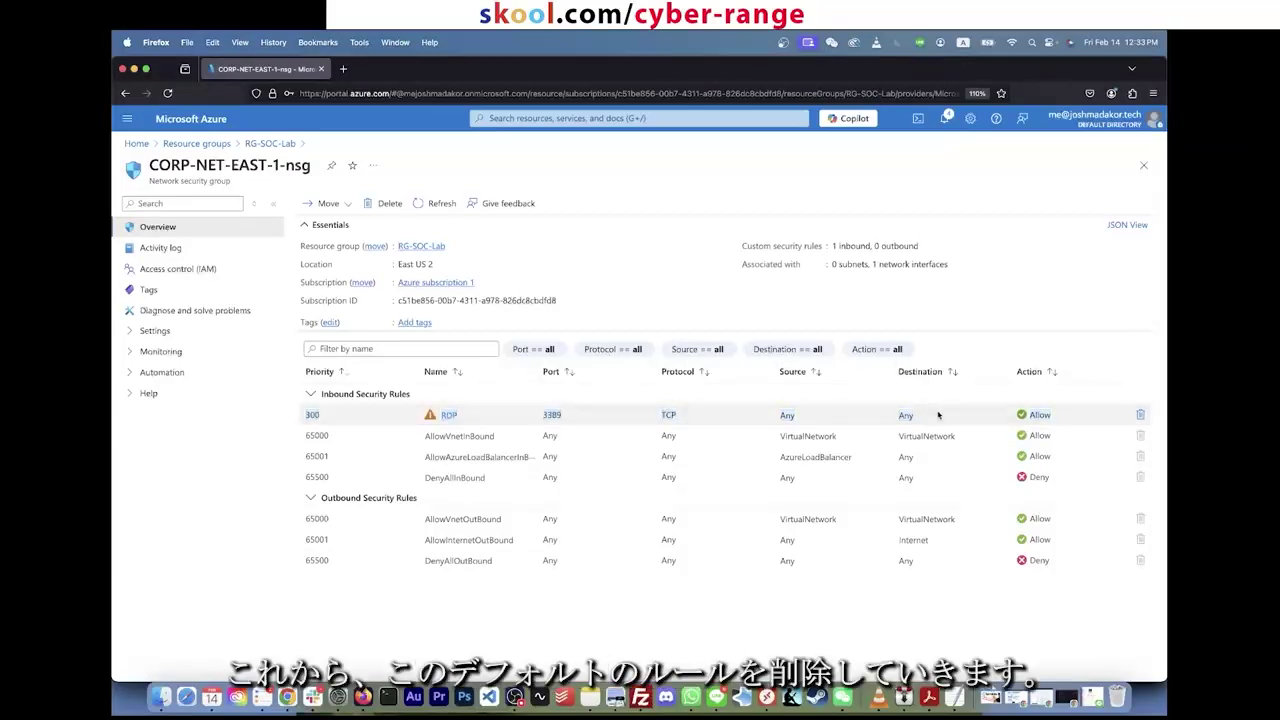
left_click(1141, 415)
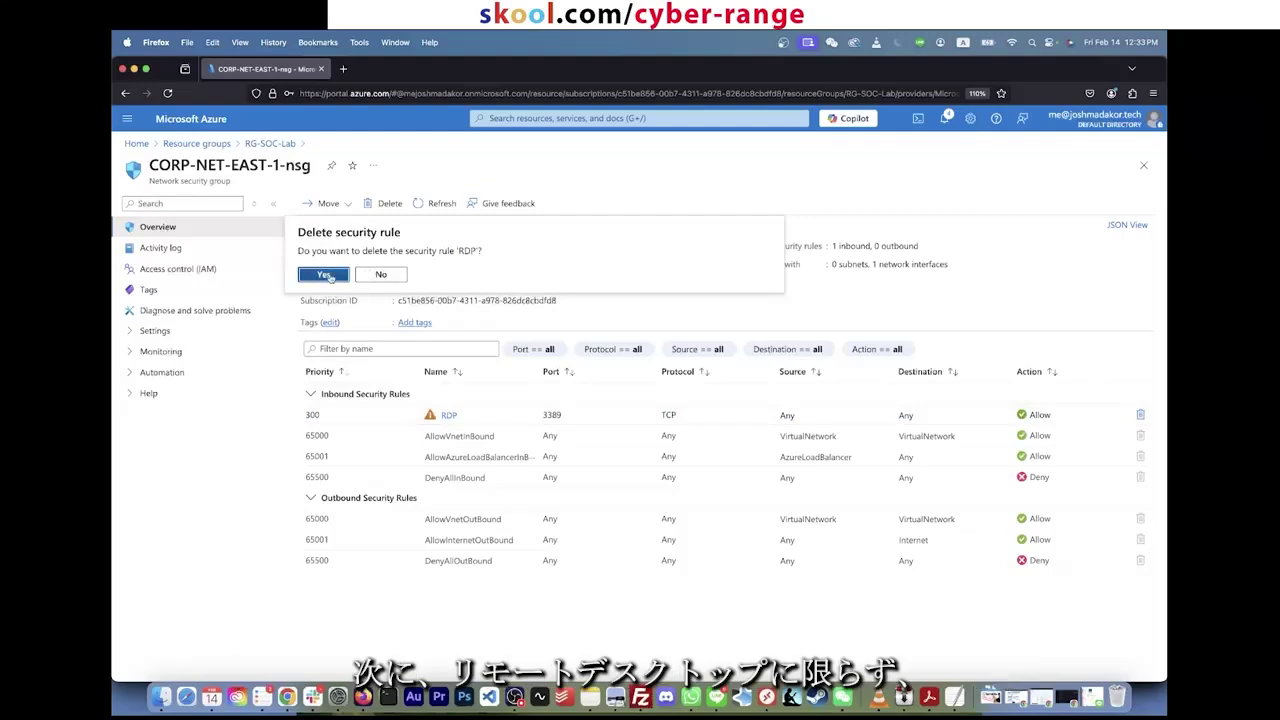
left_click(330, 277)
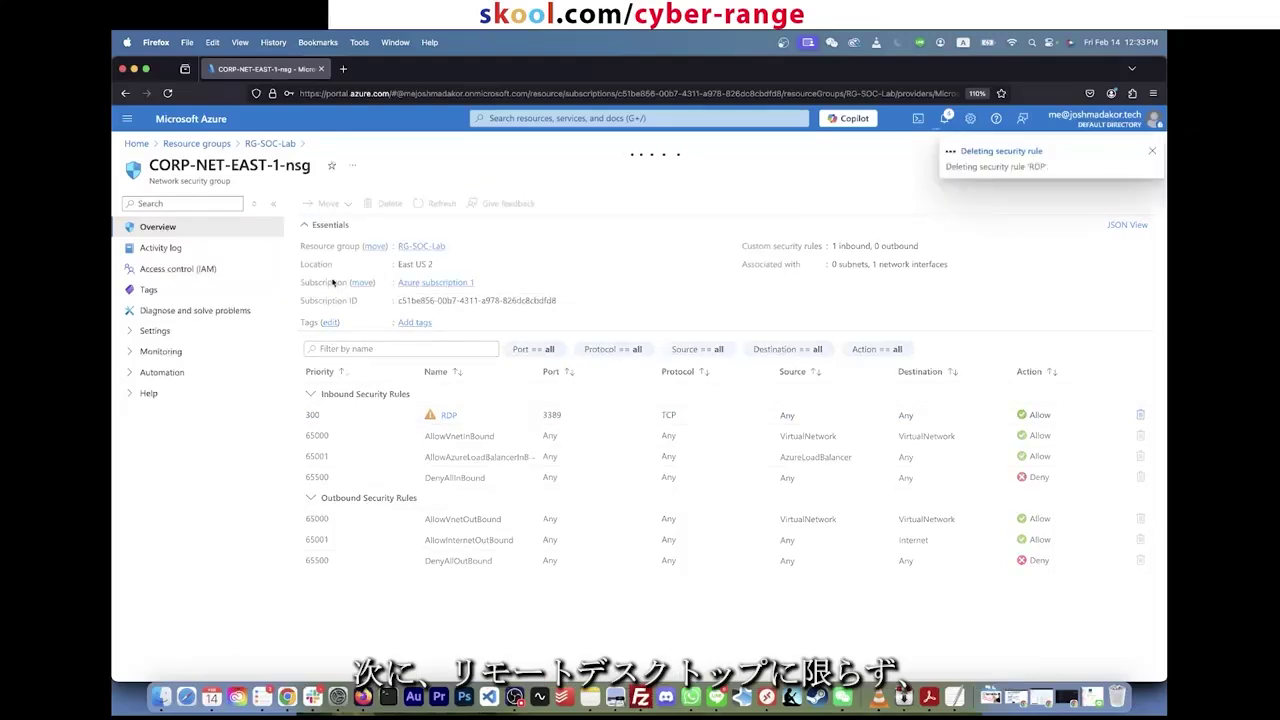
left_click(1154, 152)
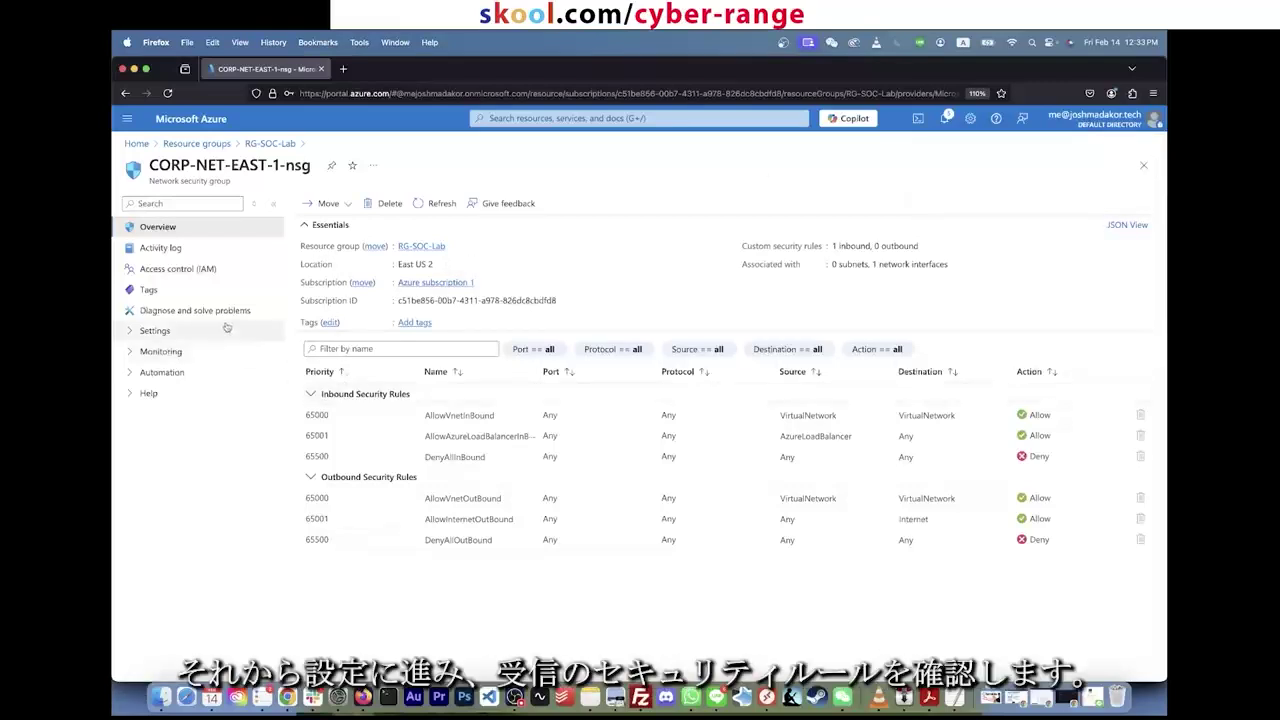
Step: Start a new rule from the security group's Inbound security rules page
left_click(152, 330)
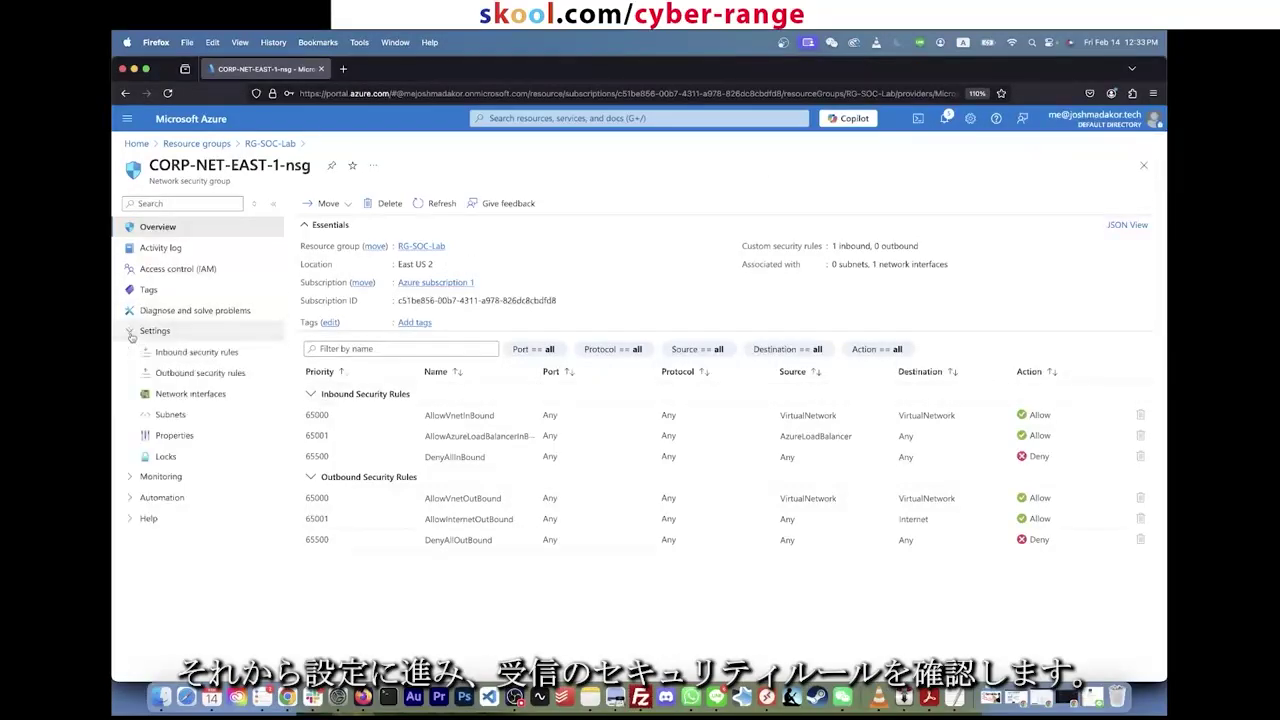
left_click(195, 352)
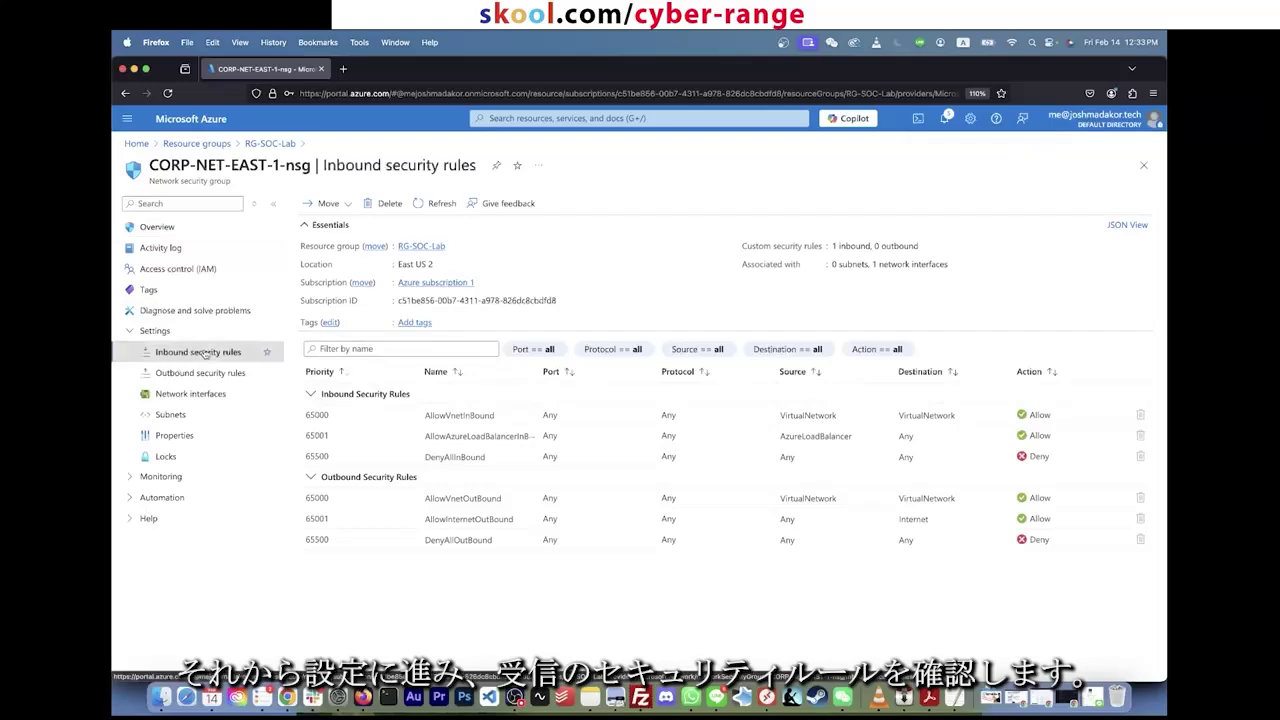
left_click(322, 203)
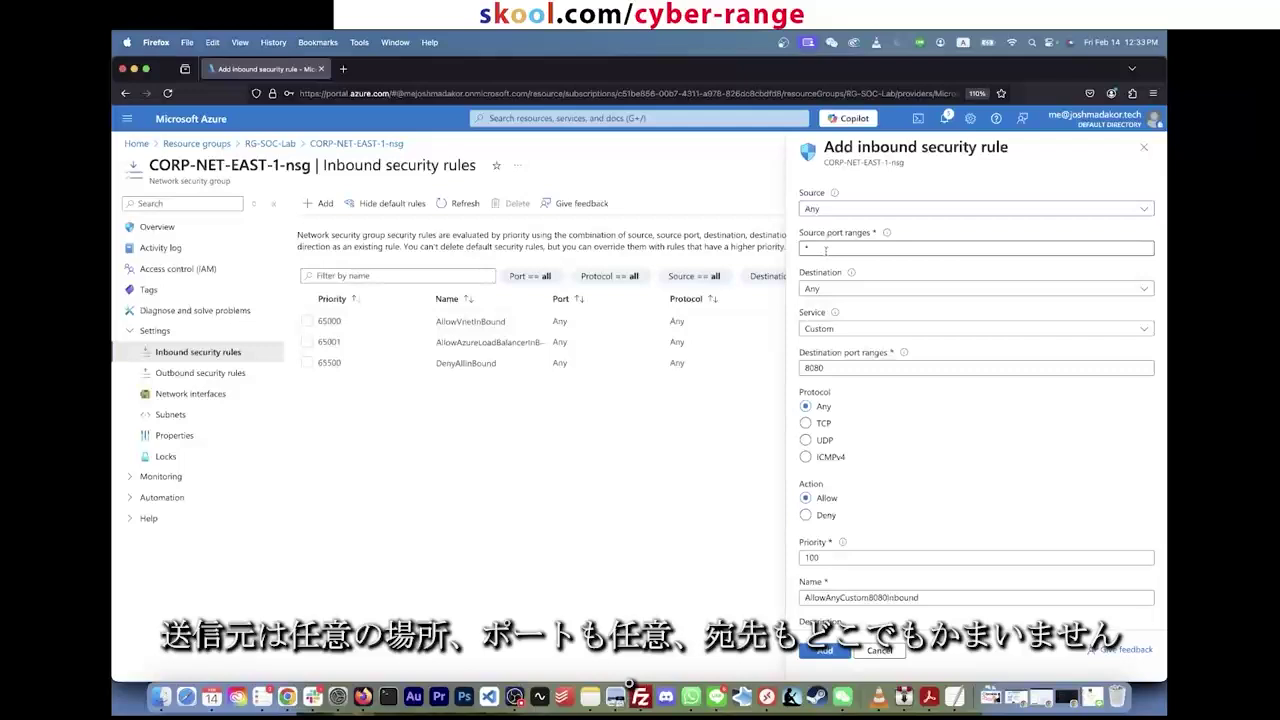
Step: Keep destination Any and service Custom, and set destination port ranges to *
left_click(825, 251)
left_click(848, 290)
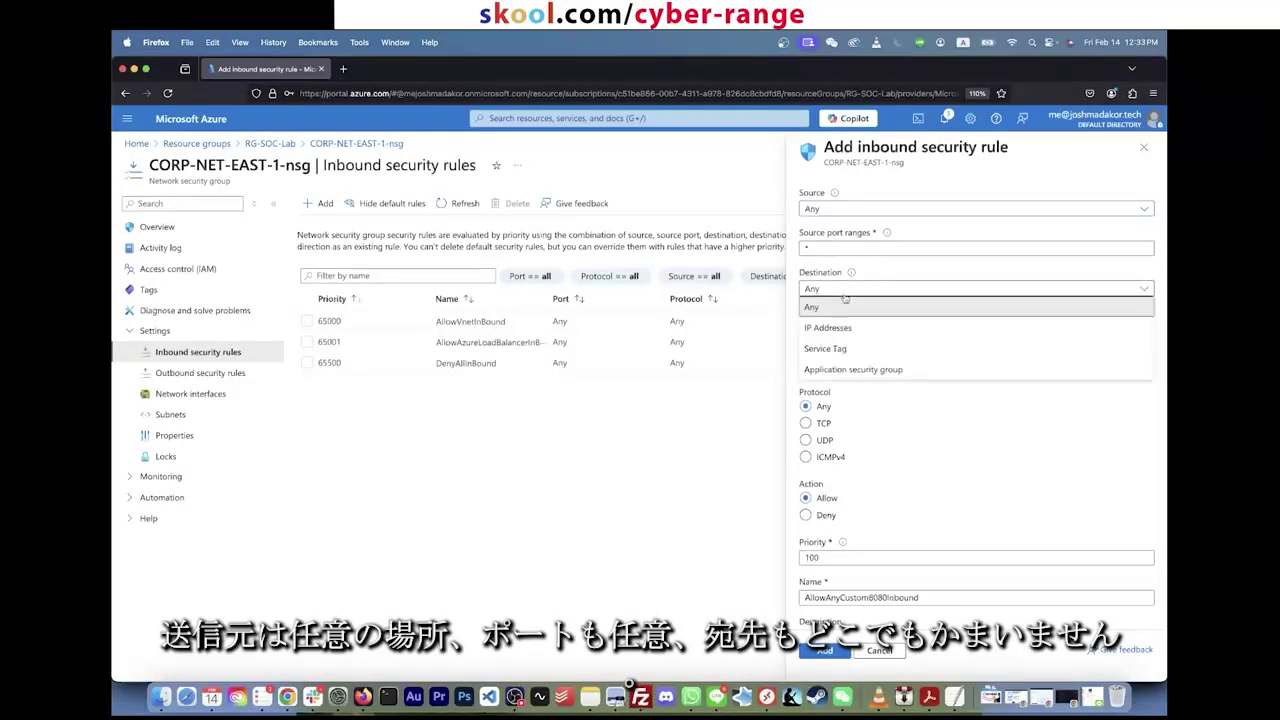
left_click(840, 309)
left_click(853, 330)
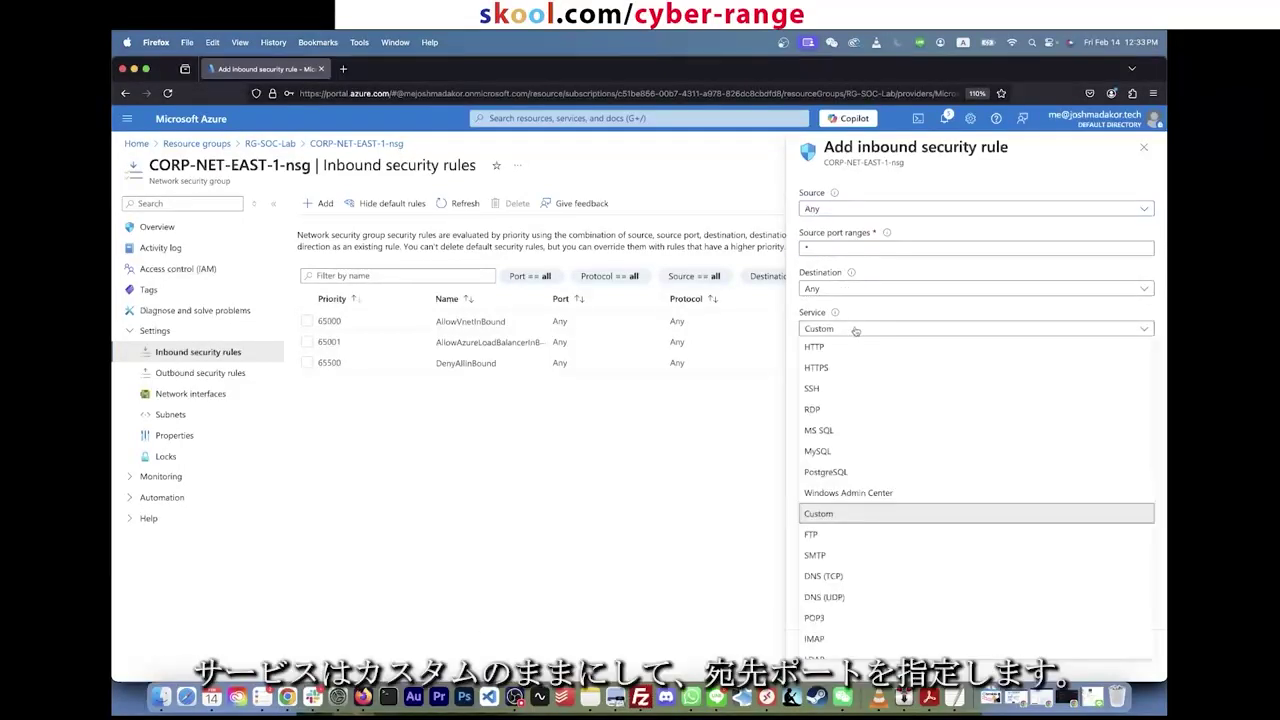
left_click(855, 330)
key("Tab")
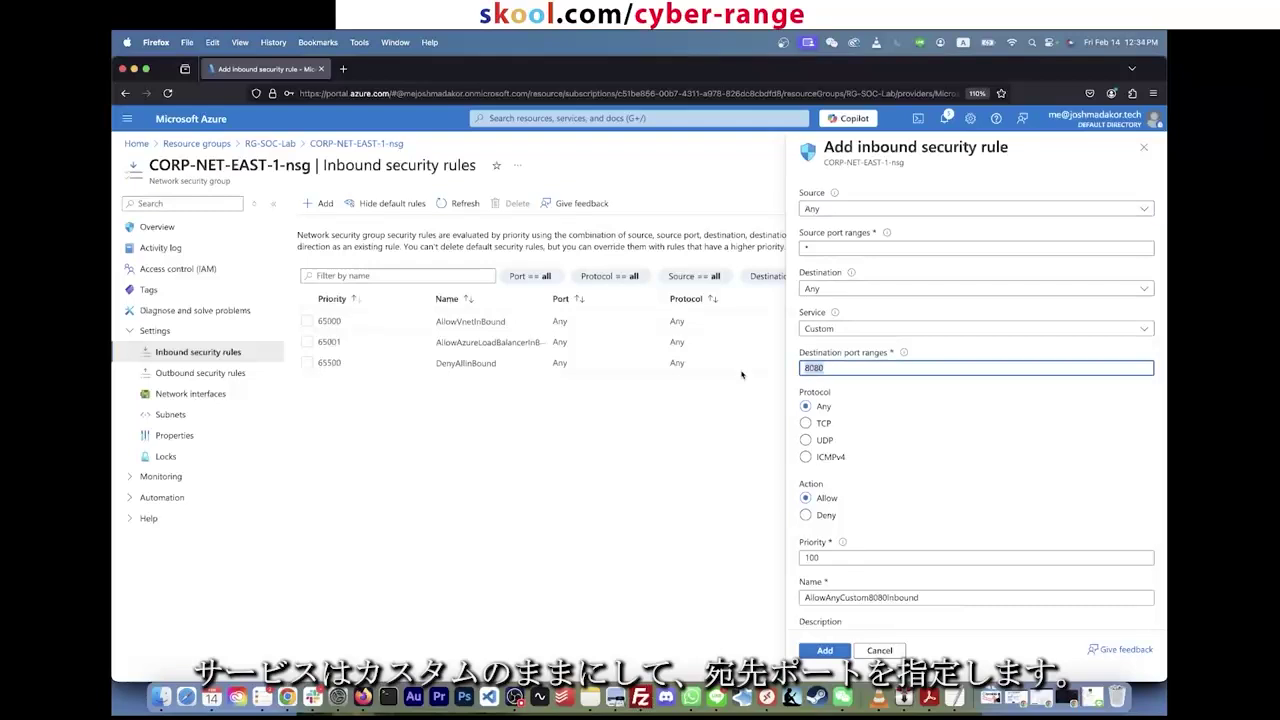
type("*")
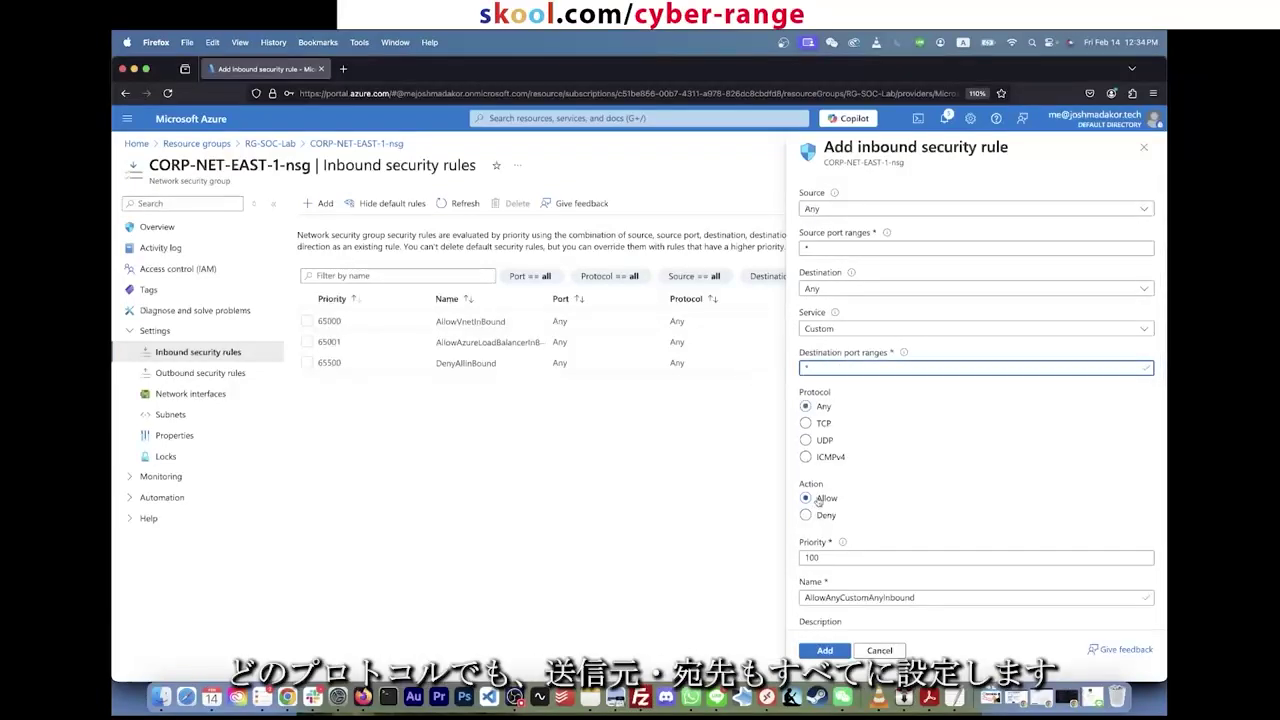
scroll(860, 597, "down", 2)
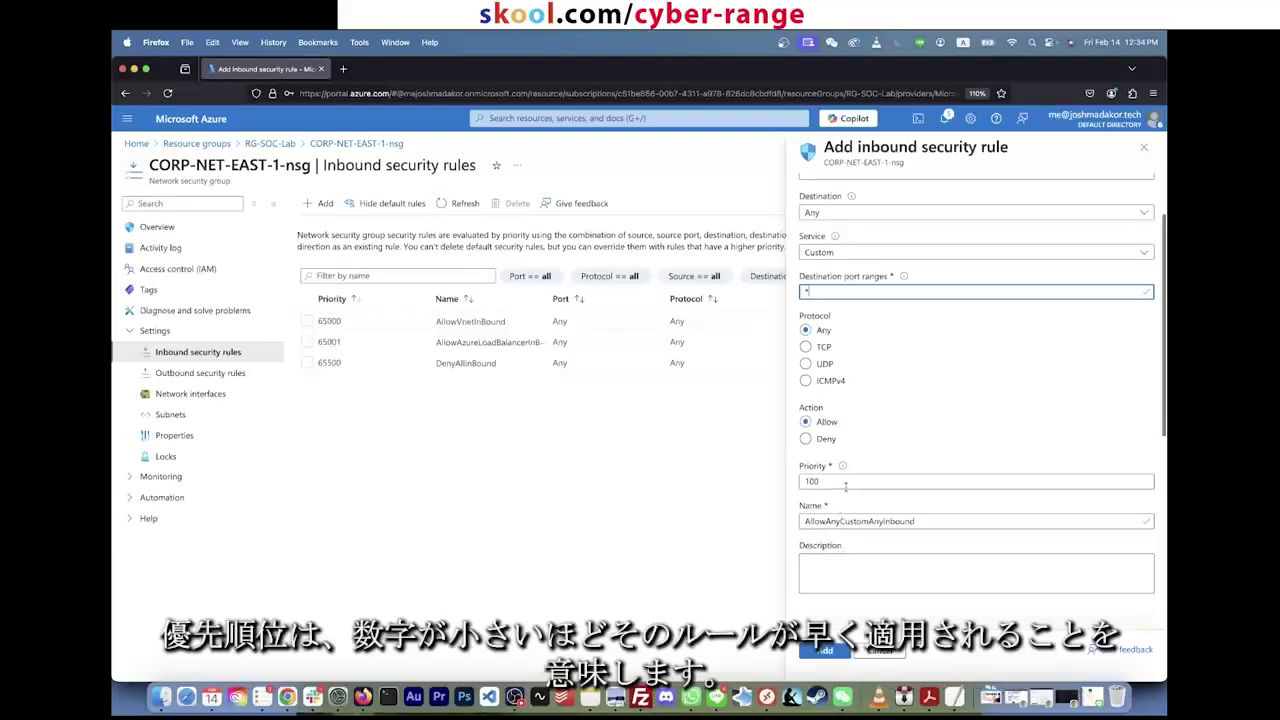
key("Tab")
key("Tab")
key("Tab")
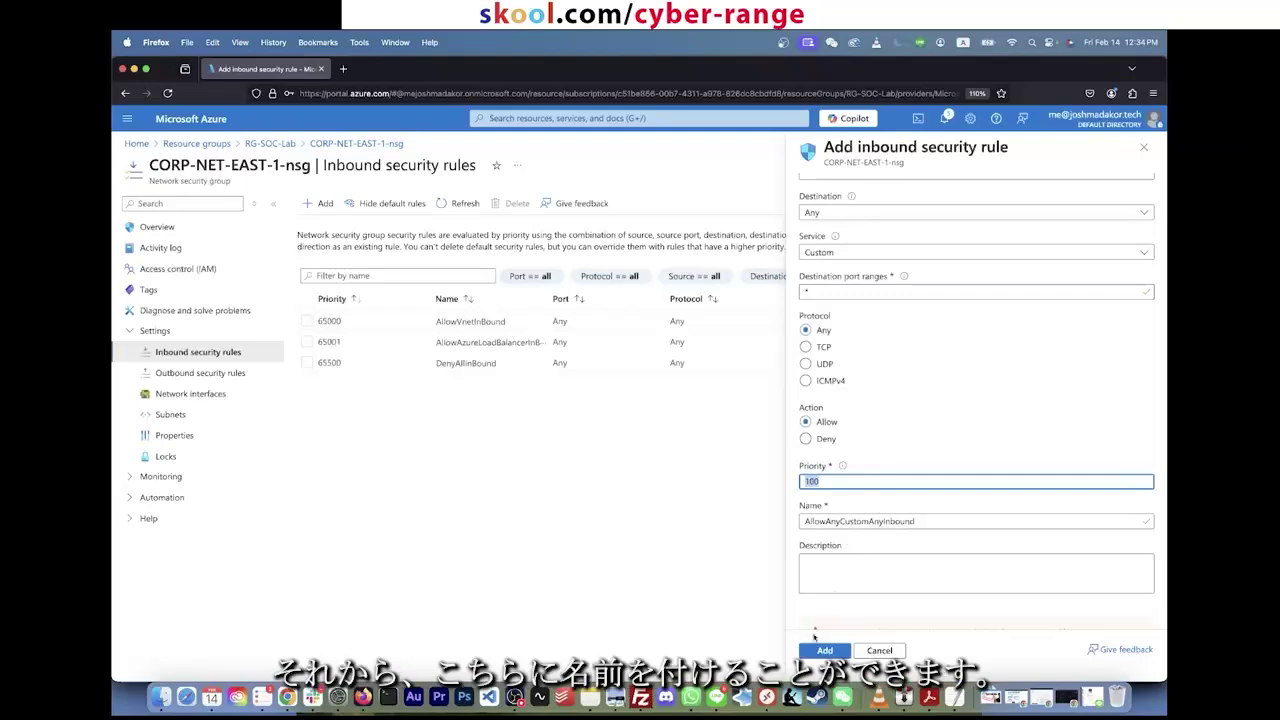
Step: Prefix the name with DANGER_ to make DANGER_AllowAnyCustomAnyInbound and add the rule
left_click(937, 517)
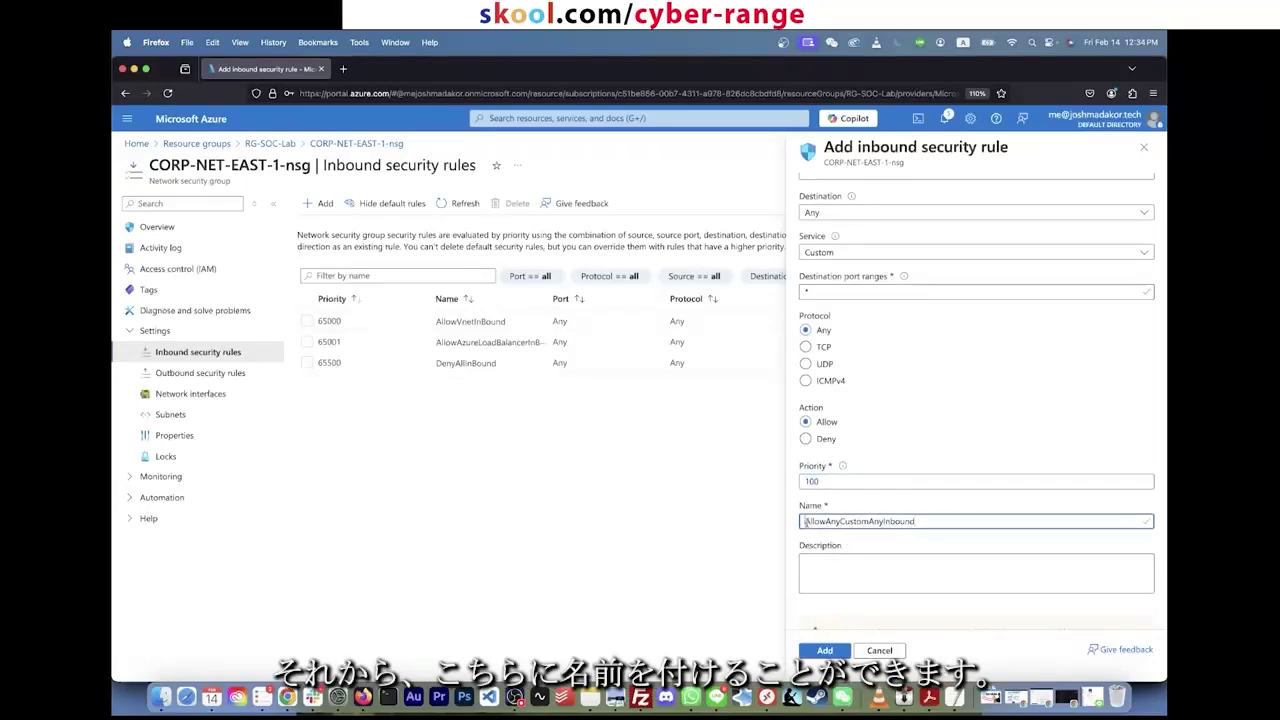
type("DANGE(R")
key("BackSpace")
type("_")
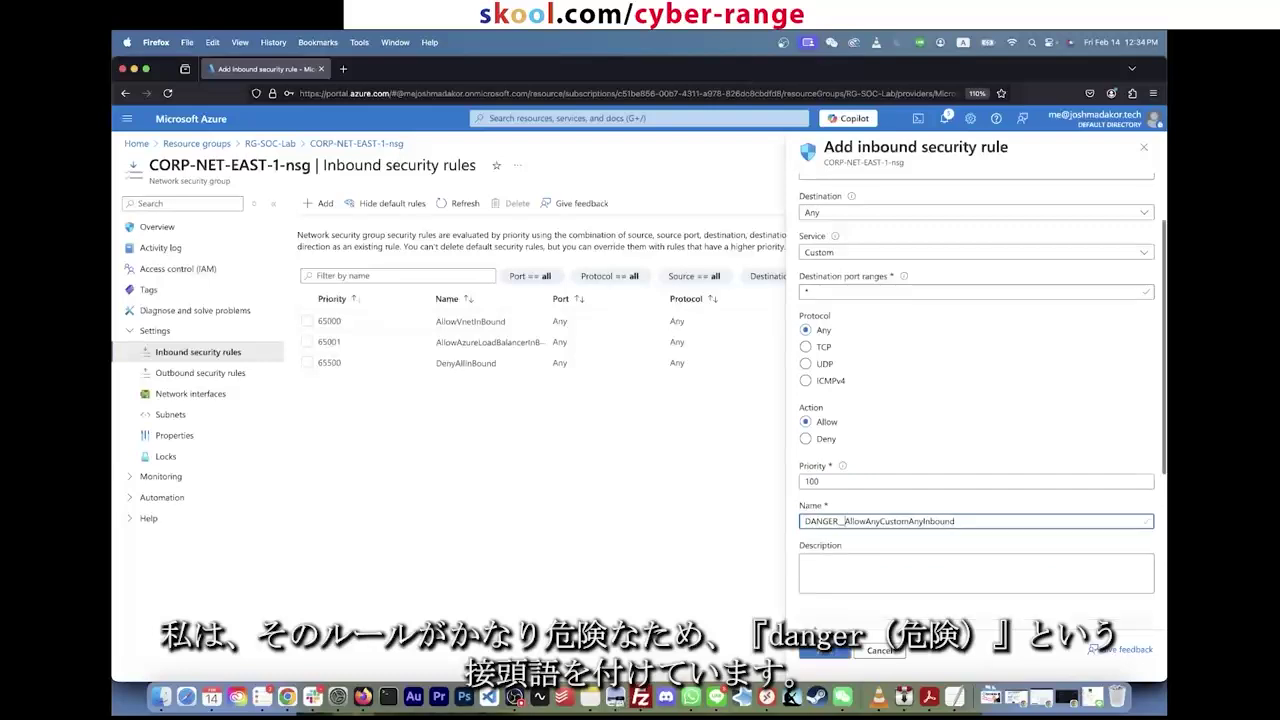
scroll(850, 524, "down", 5)
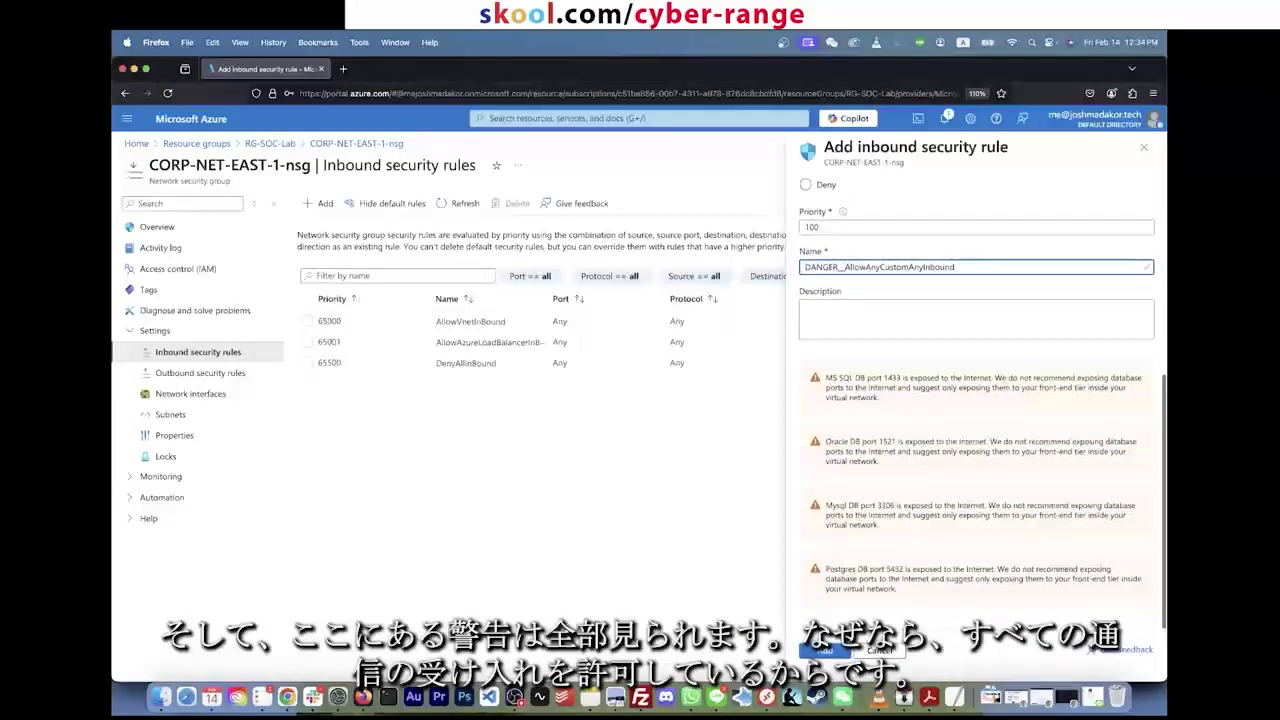
left_click(824, 651)
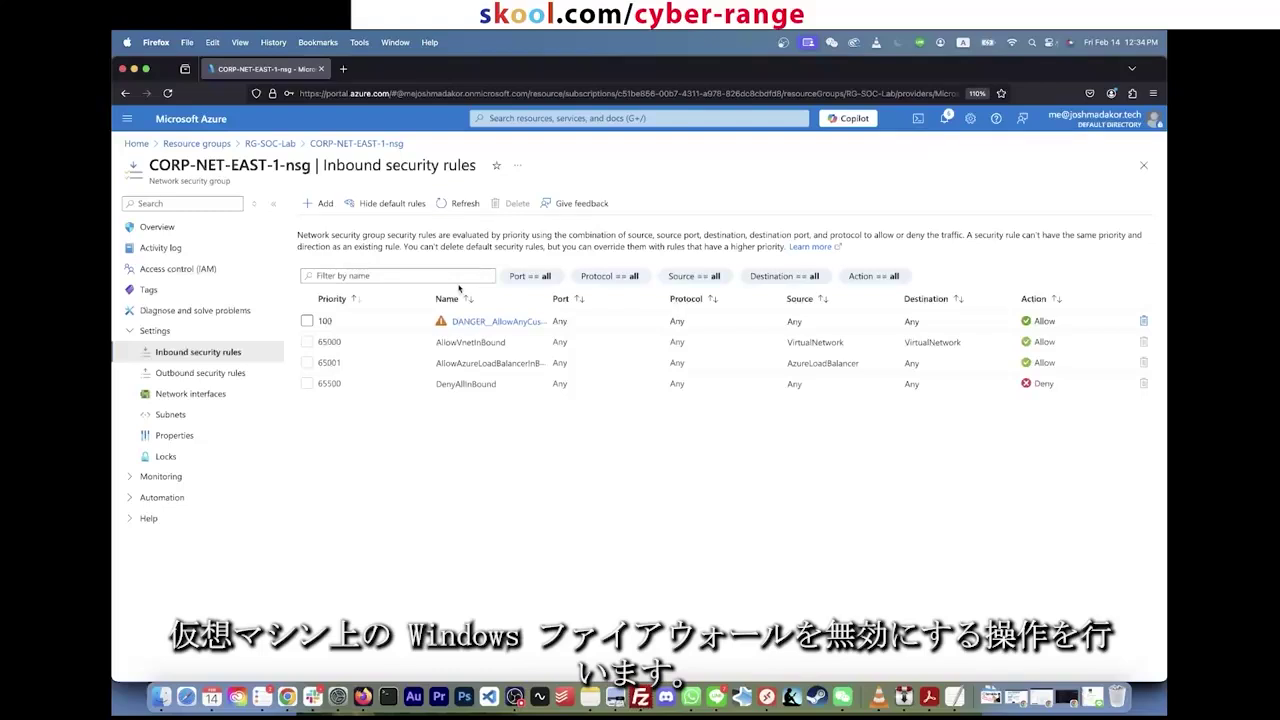
Step: Search the portal for 'vm' and open the Virtual machines list
left_click(562, 118)
type("vm")
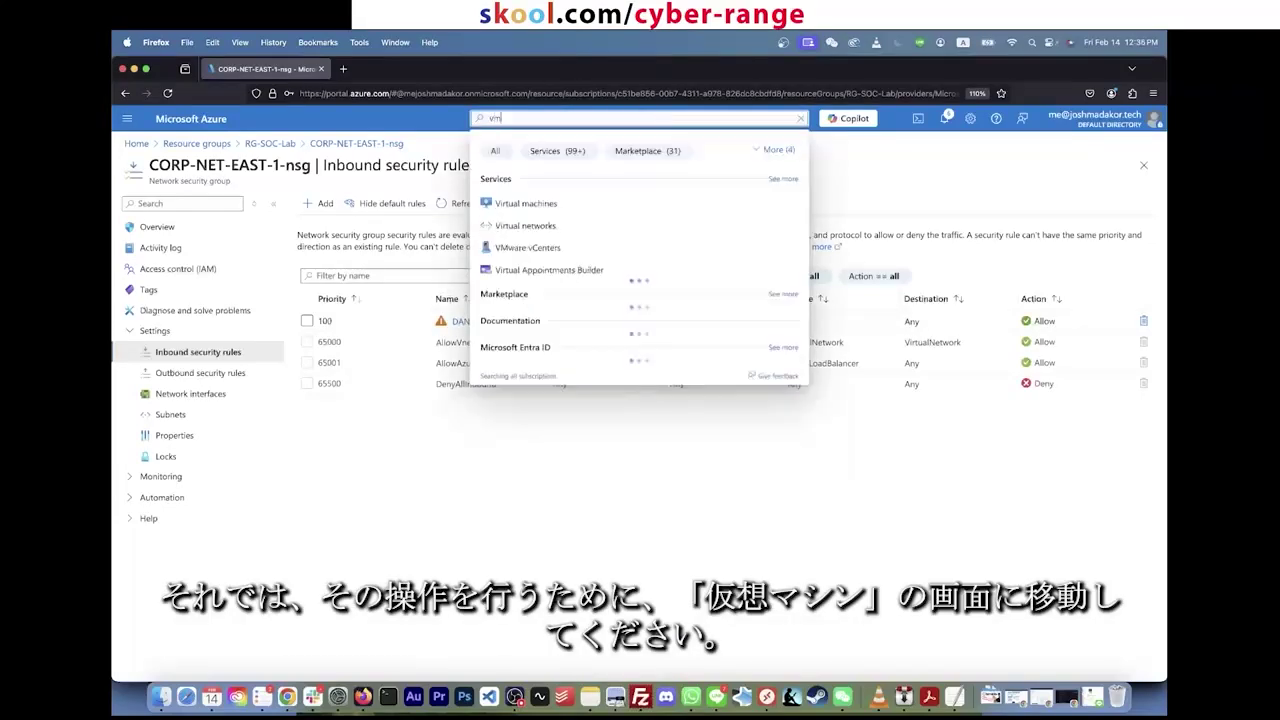
left_click(532, 205)
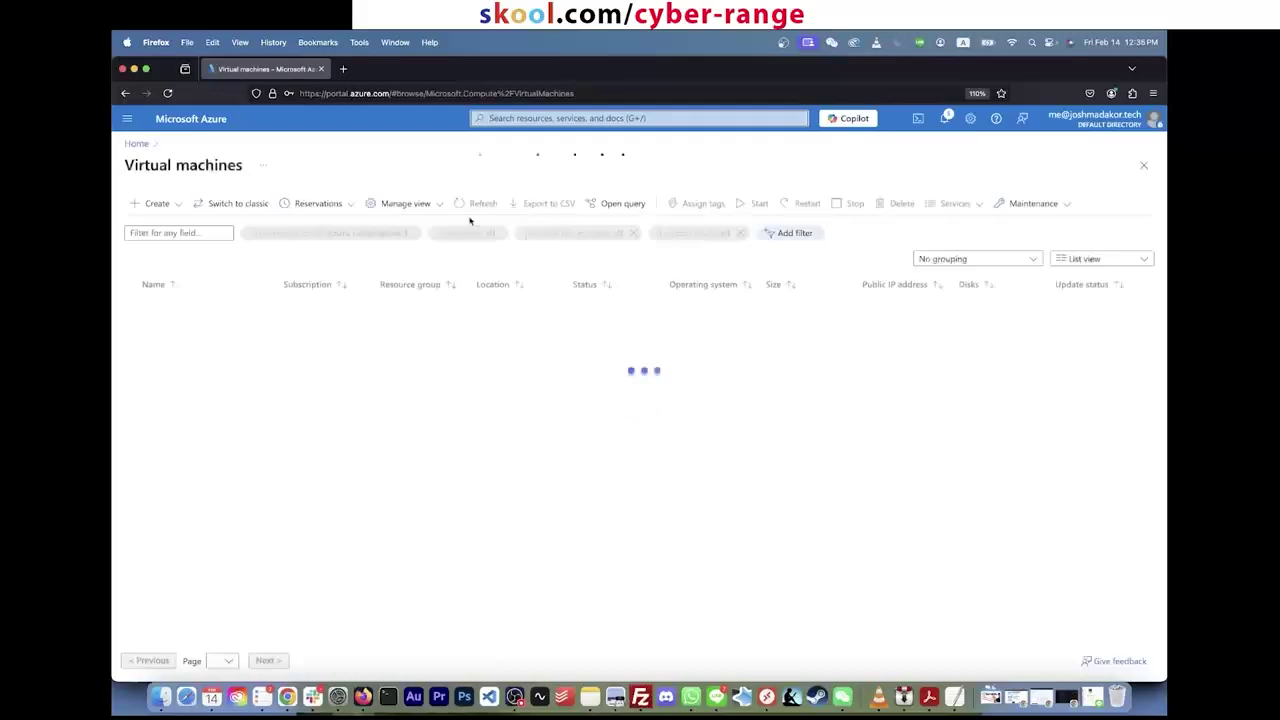
left_click(127, 42)
left_click(127, 43)
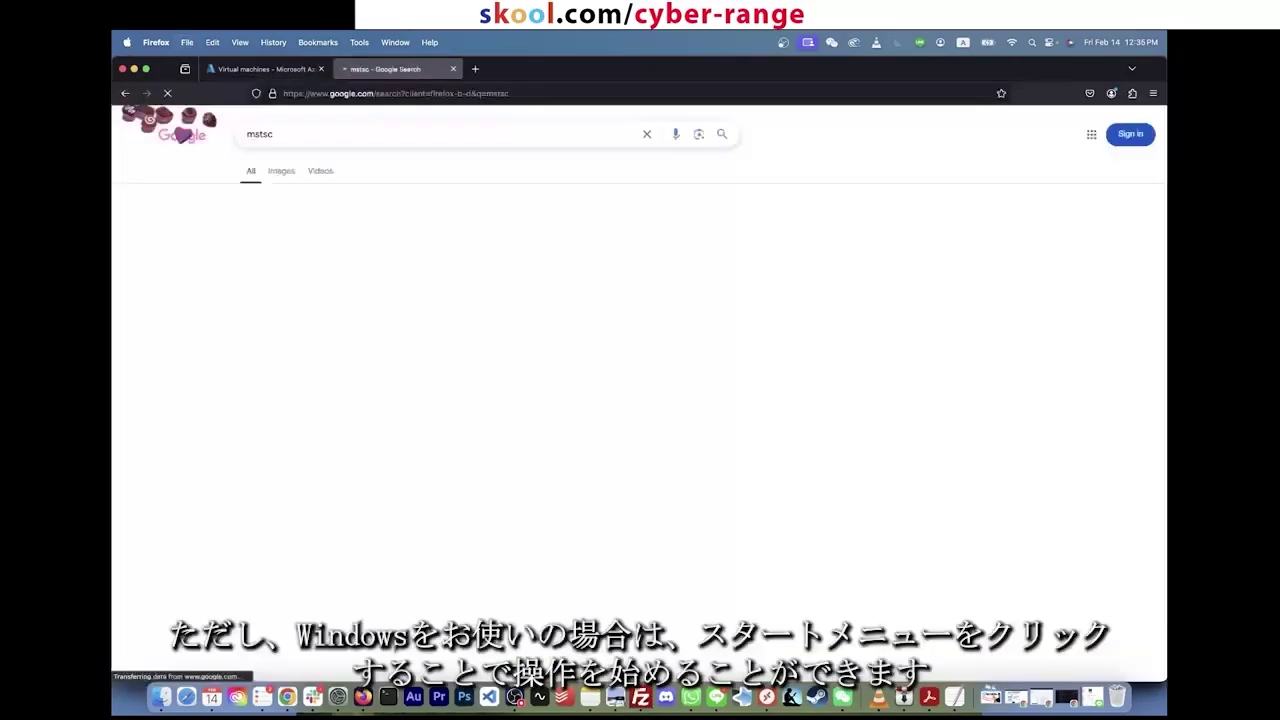
Step: Launch Microsoft Remote Desktop from Spotlight, then switch back to the Azure Virtual machines tab
left_click(282, 171)
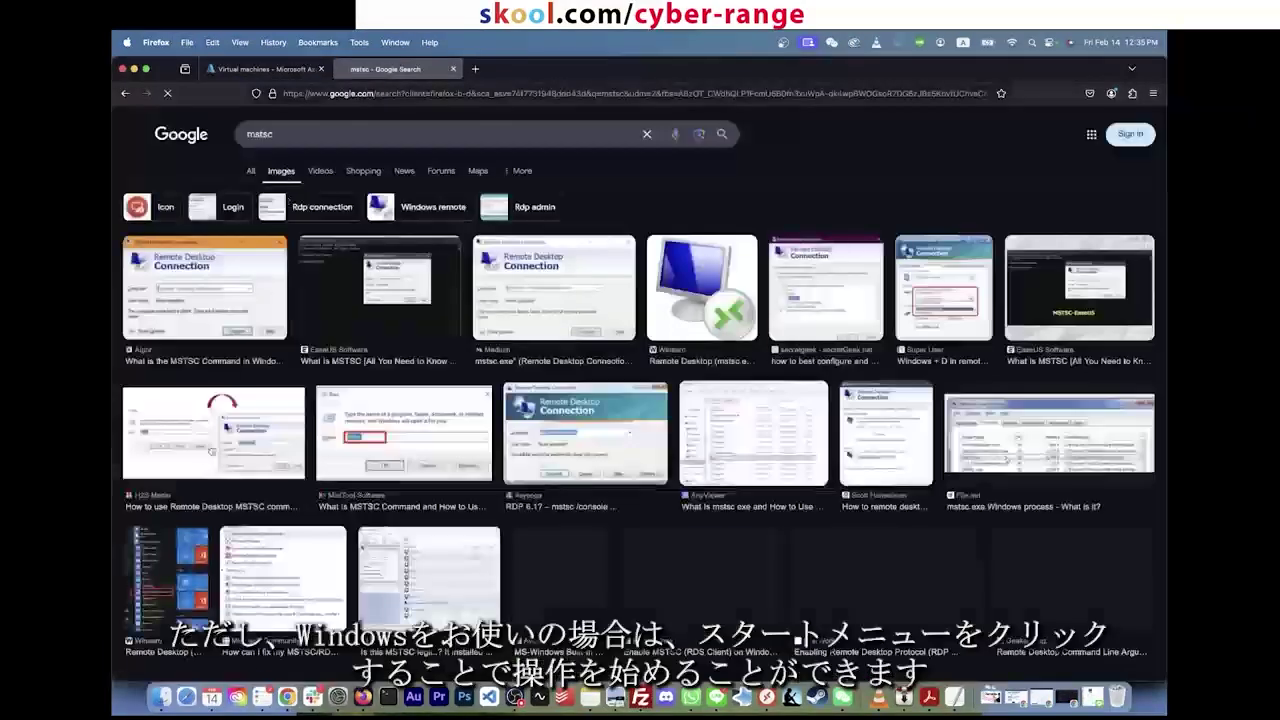
left_click(205, 290)
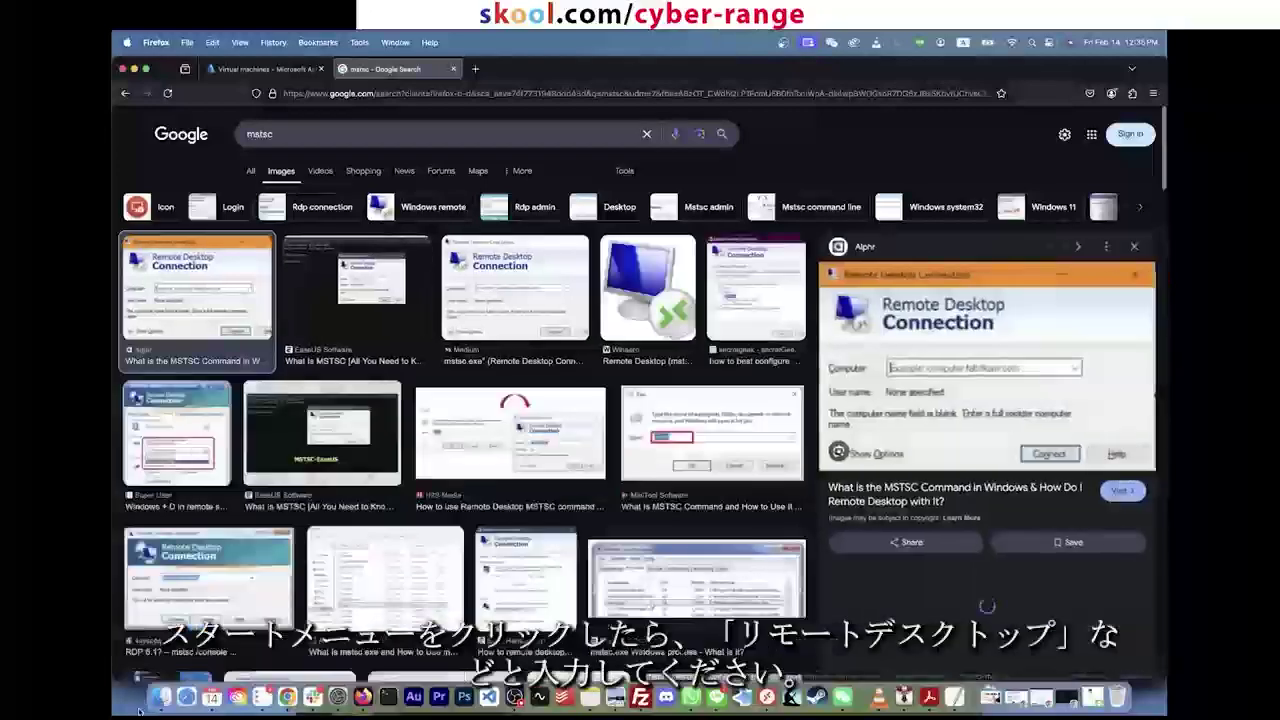
key("super+space")
type("remote desktop")
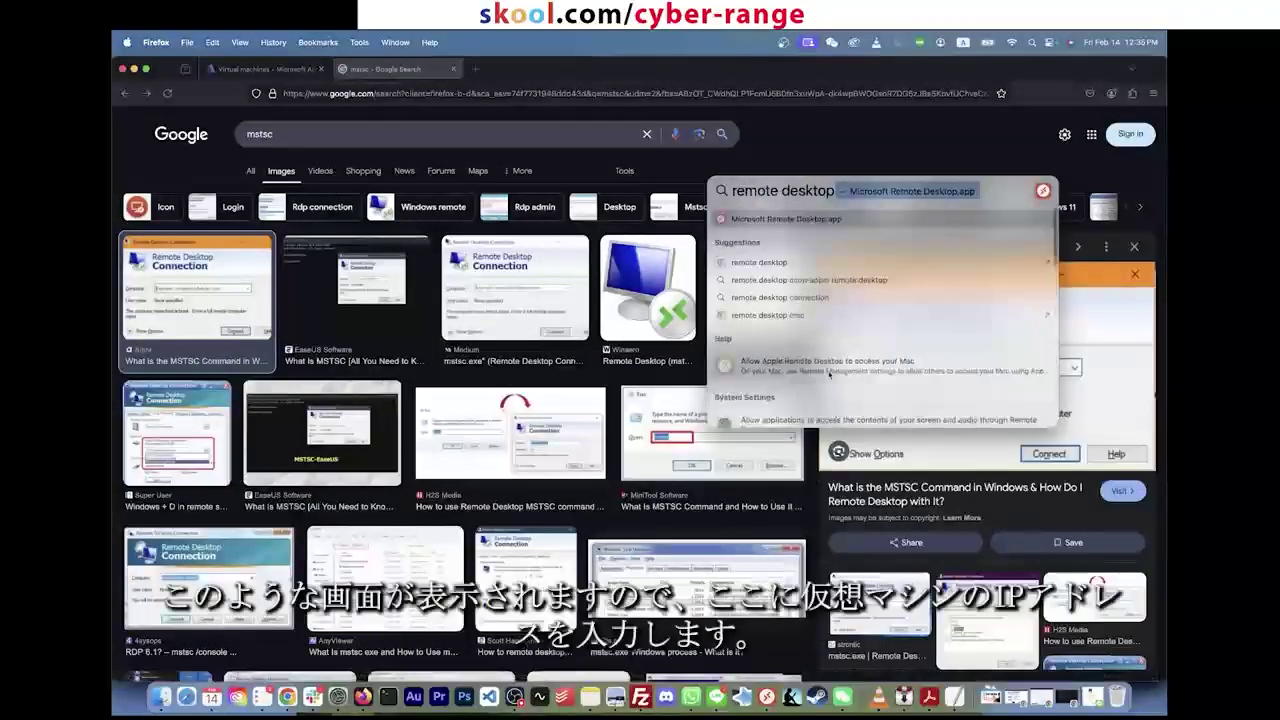
key("Return")
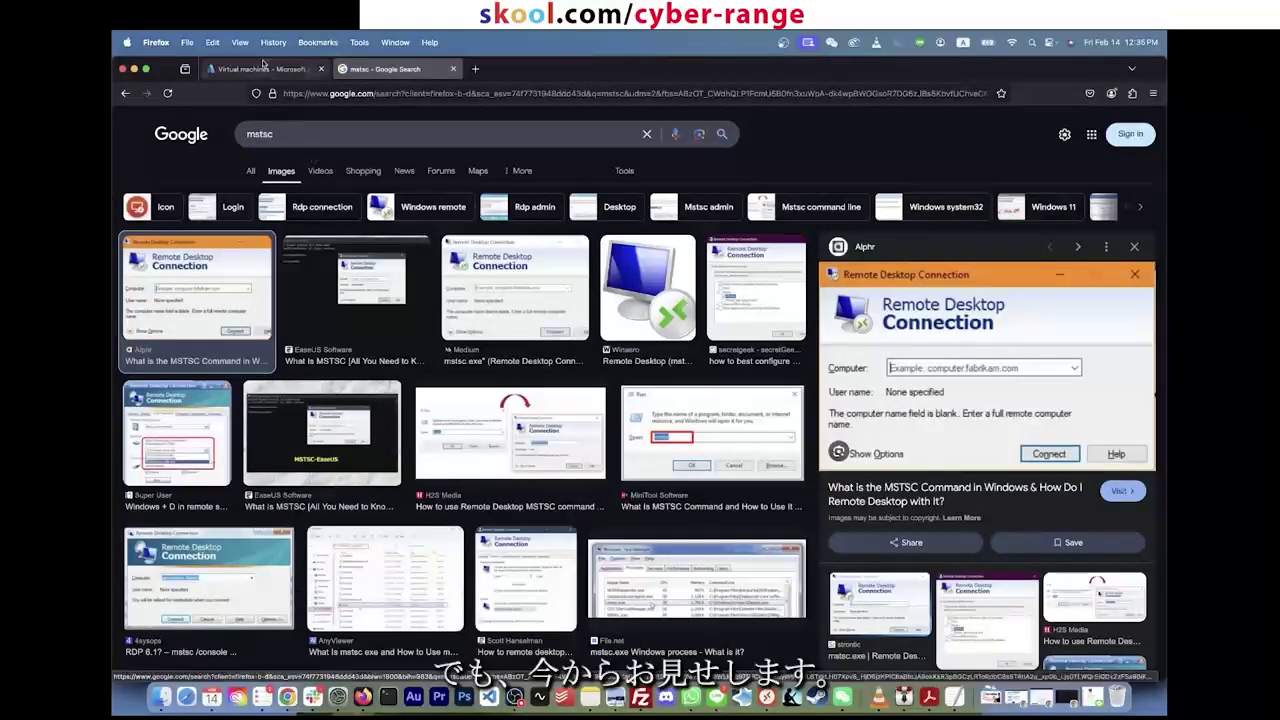
left_click(263, 67)
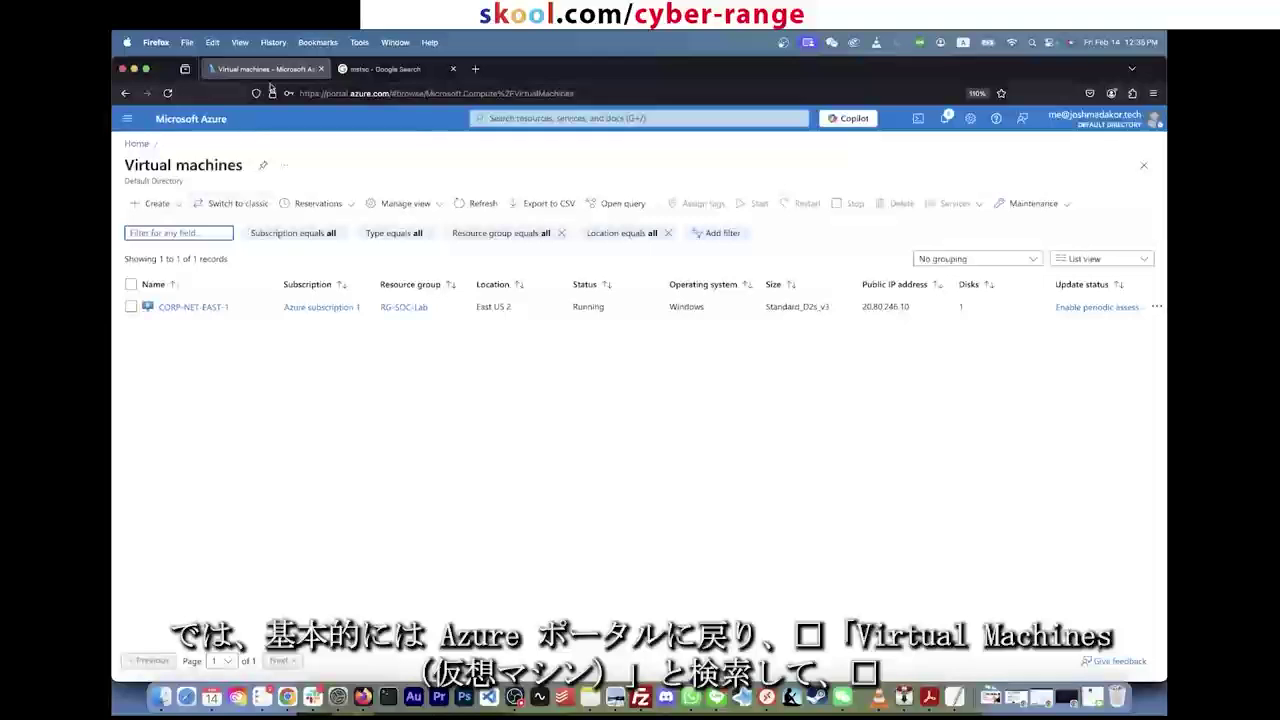
Step: Open CORP-NET-EAST-1's overview and copy its public IP 20.80.246.10
left_click(560, 118)
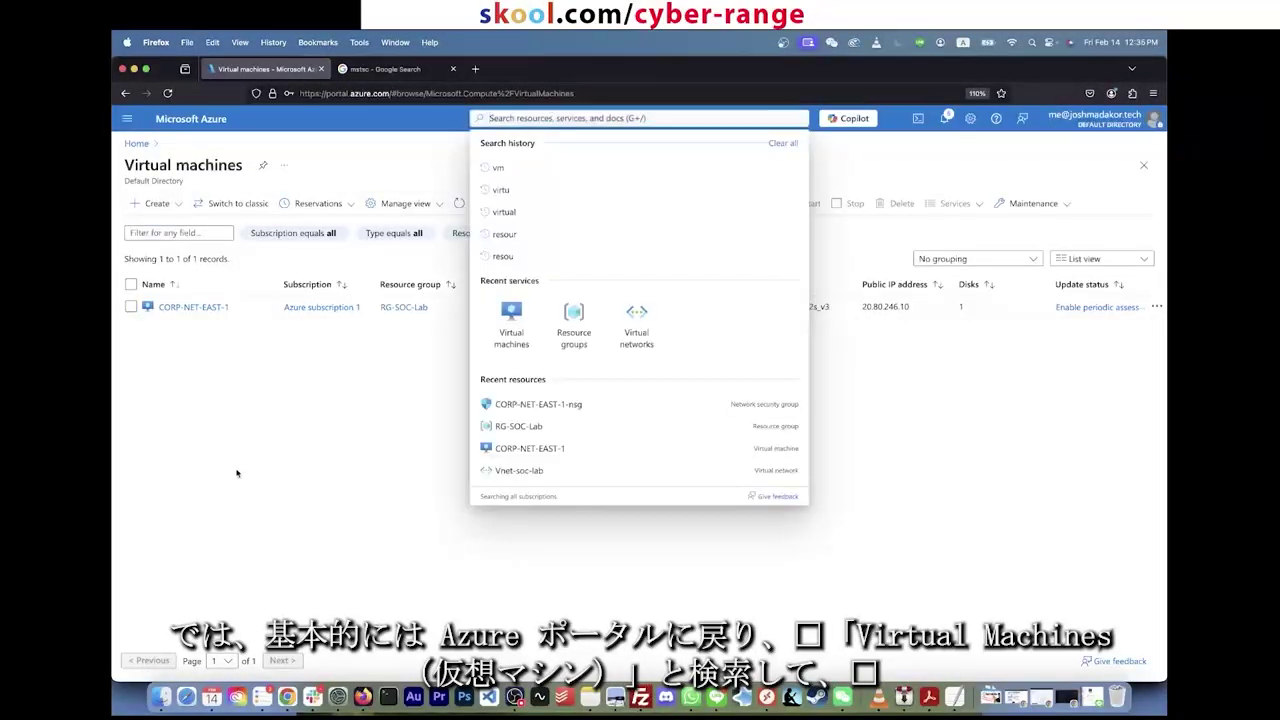
left_click(200, 307)
left_click(200, 307)
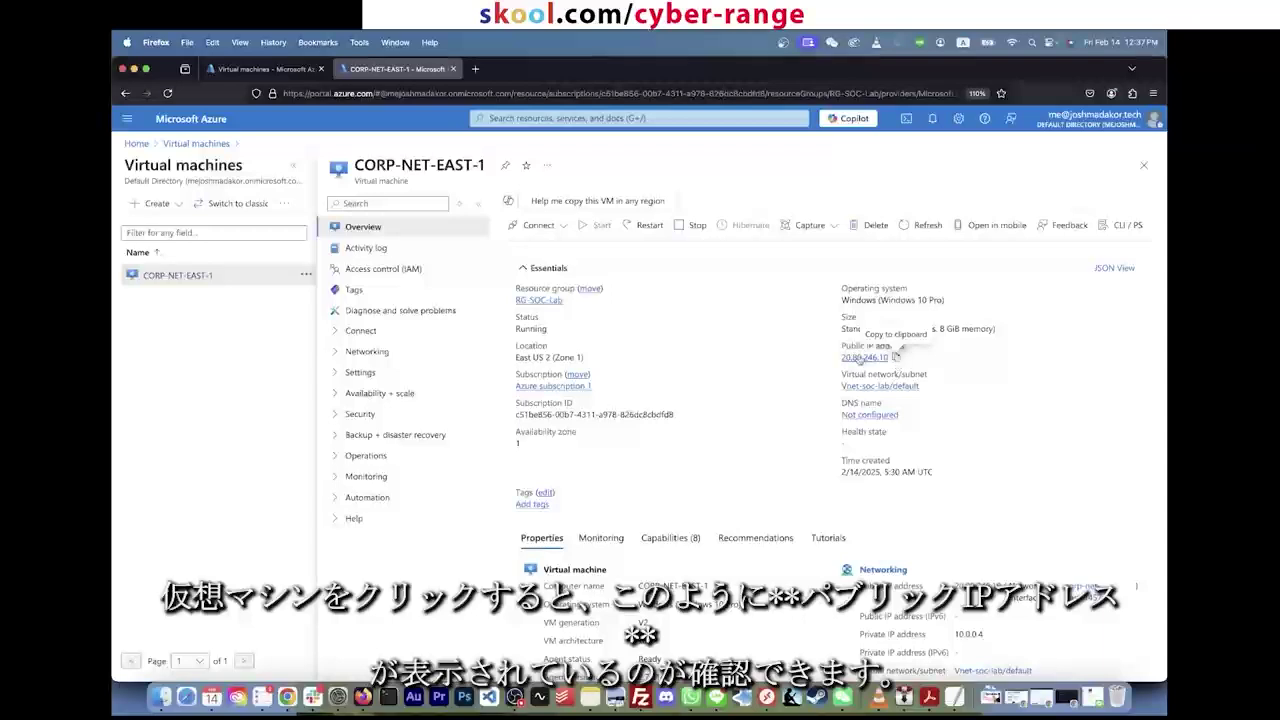
left_click(896, 356)
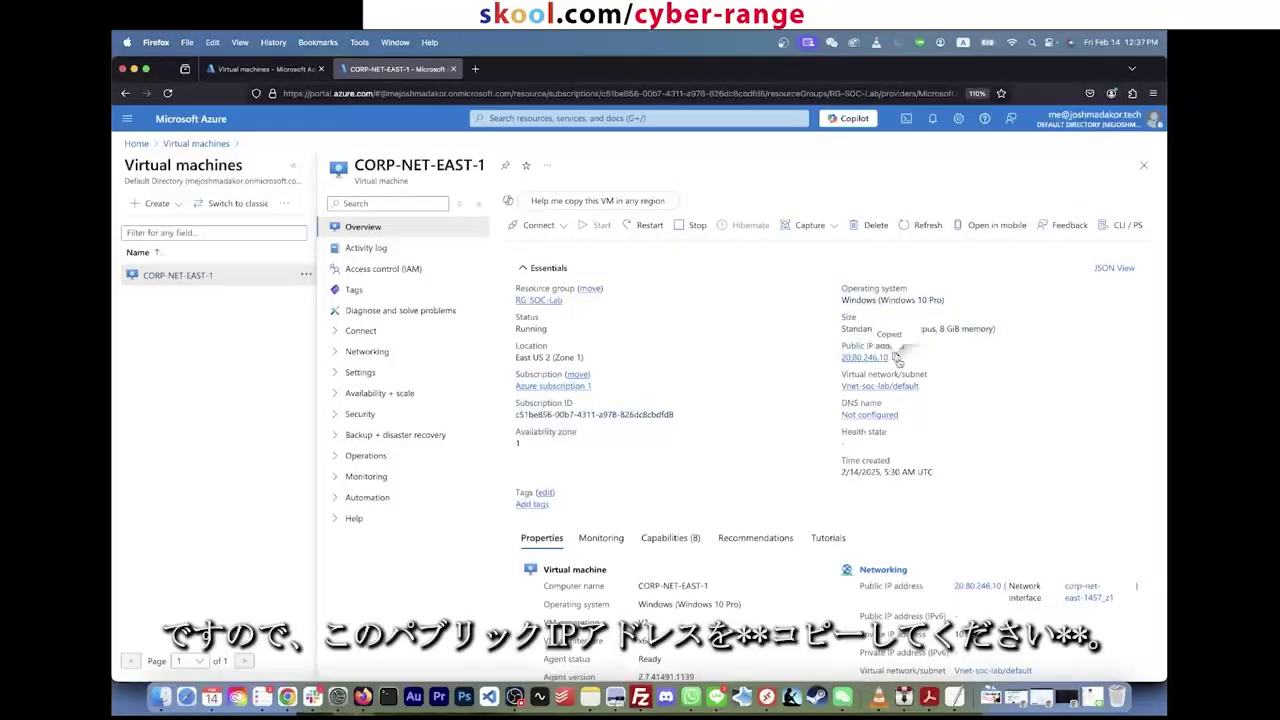
left_click(127, 42)
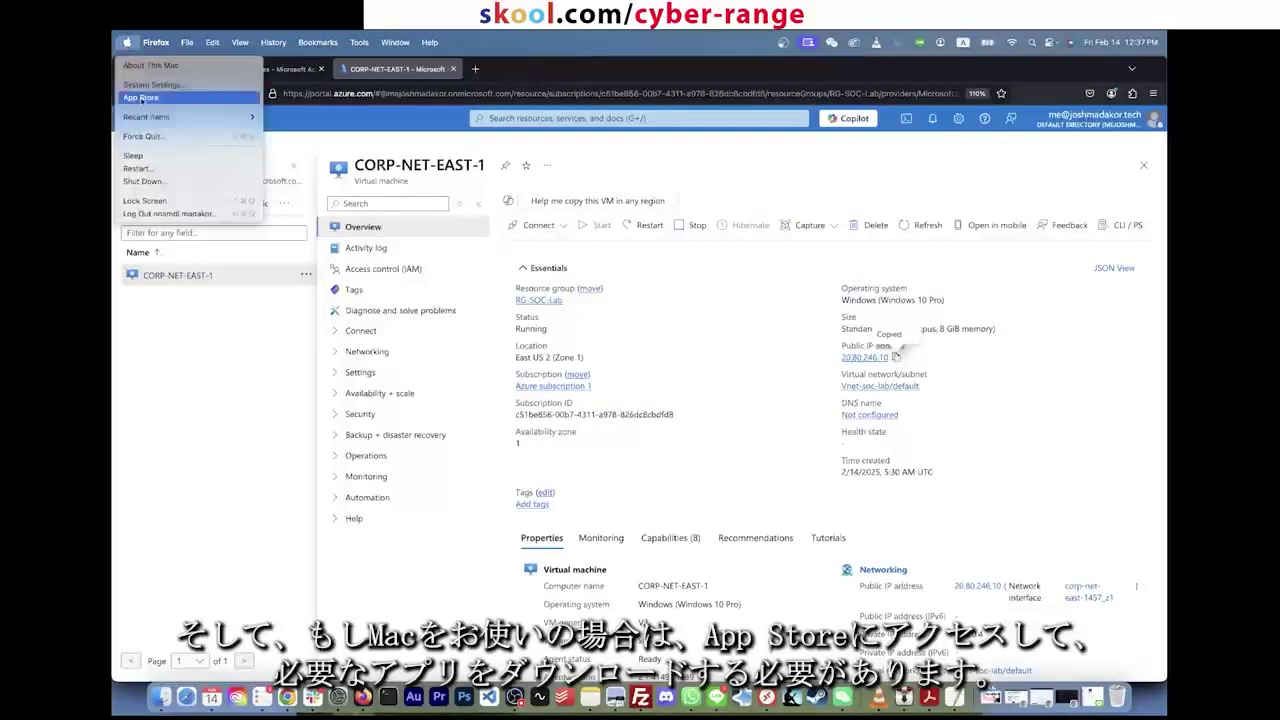
Step: Search the App Store for 'remote desktop' and open the installed Windows App
left_click(158, 97)
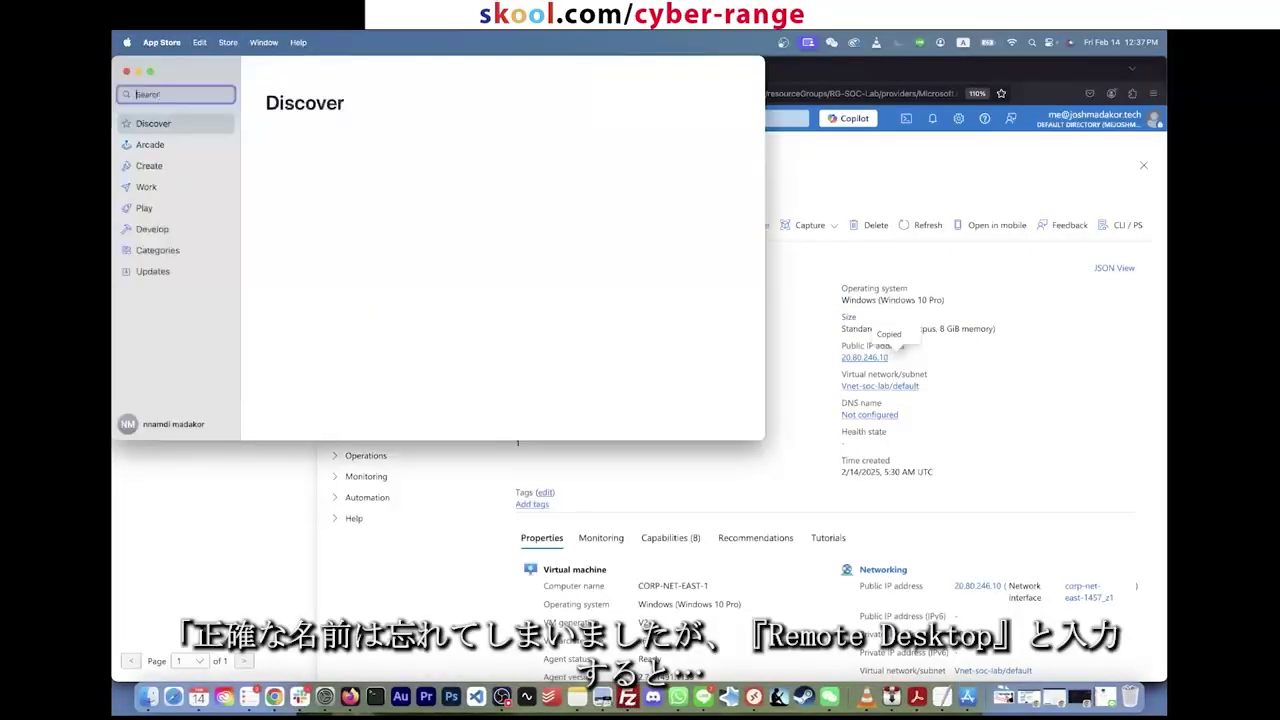
type("remote desktop")
key("Return")
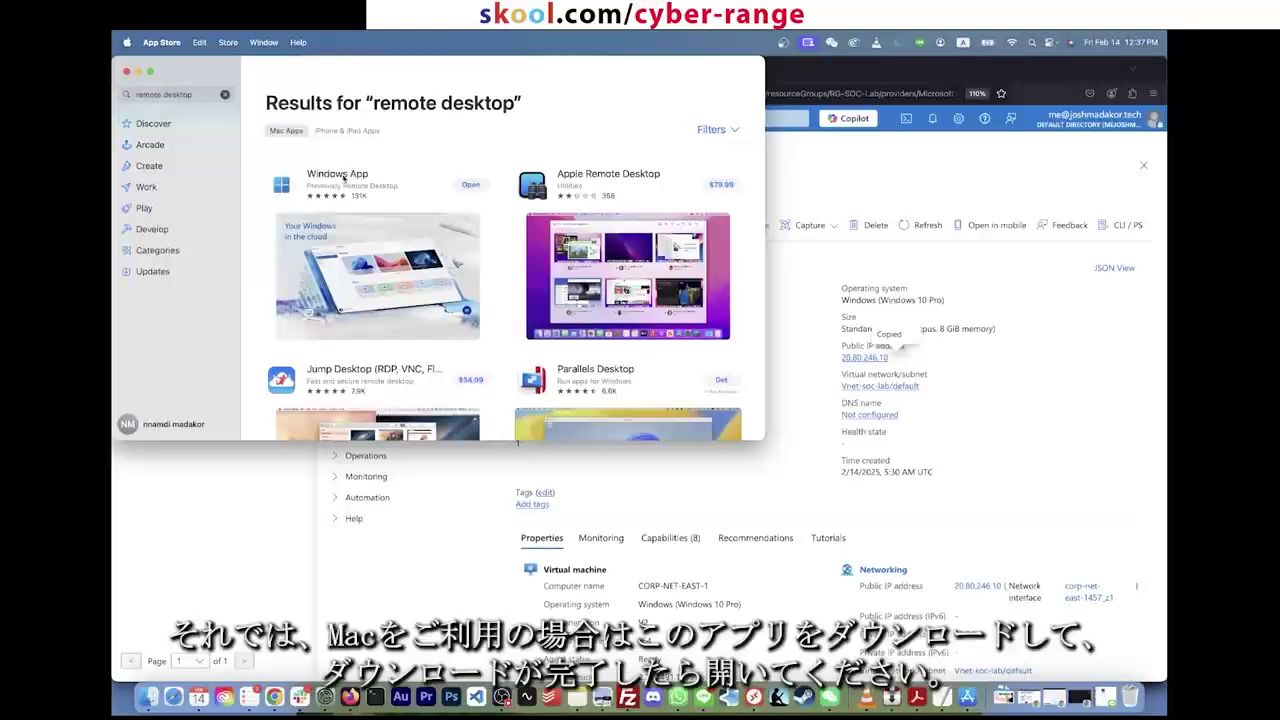
left_click(470, 185)
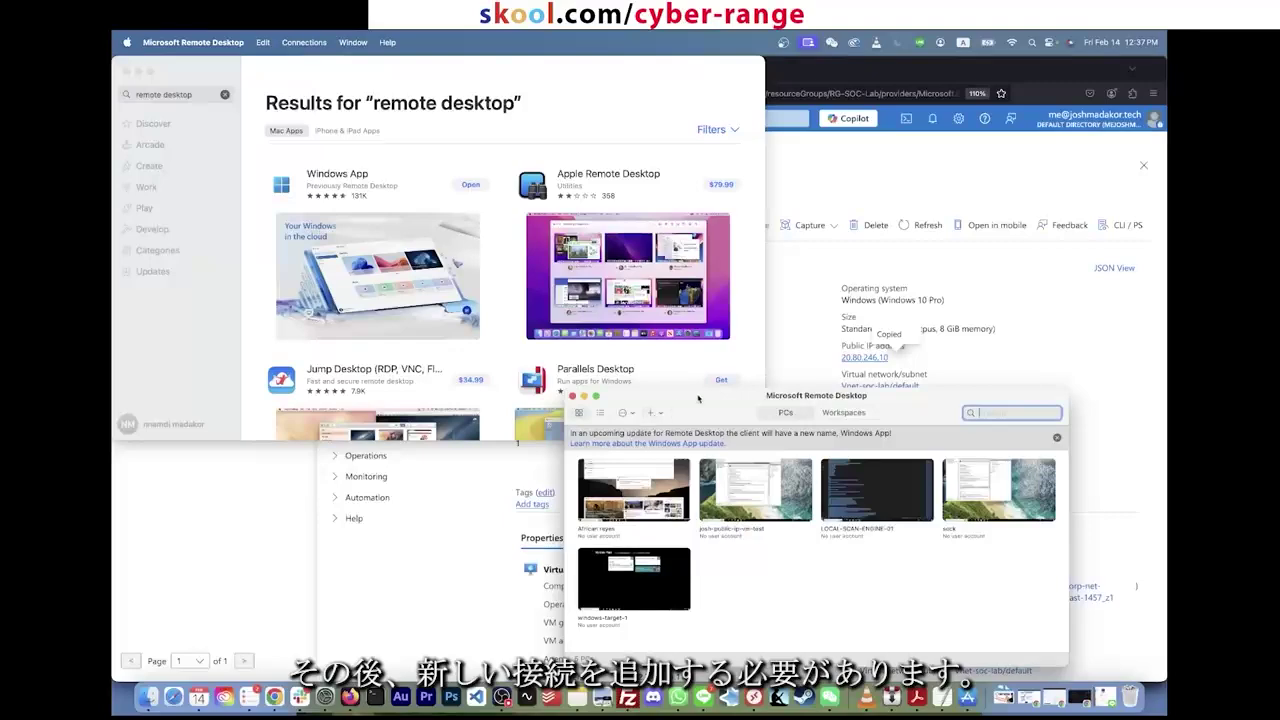
Step: Add a new saved PC with 20.80.246.10 as both its PC name and friendly name
left_click_drag(698, 399, 627, 277)
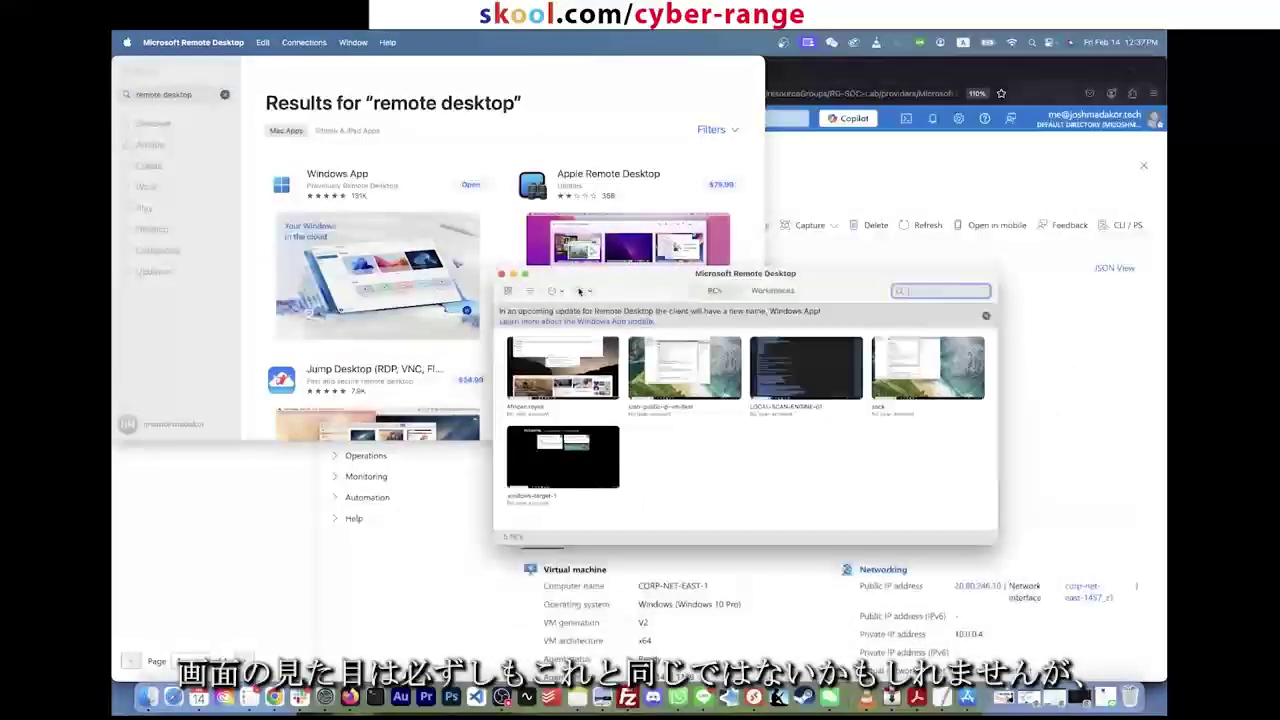
left_click(580, 291)
left_click(600, 310)
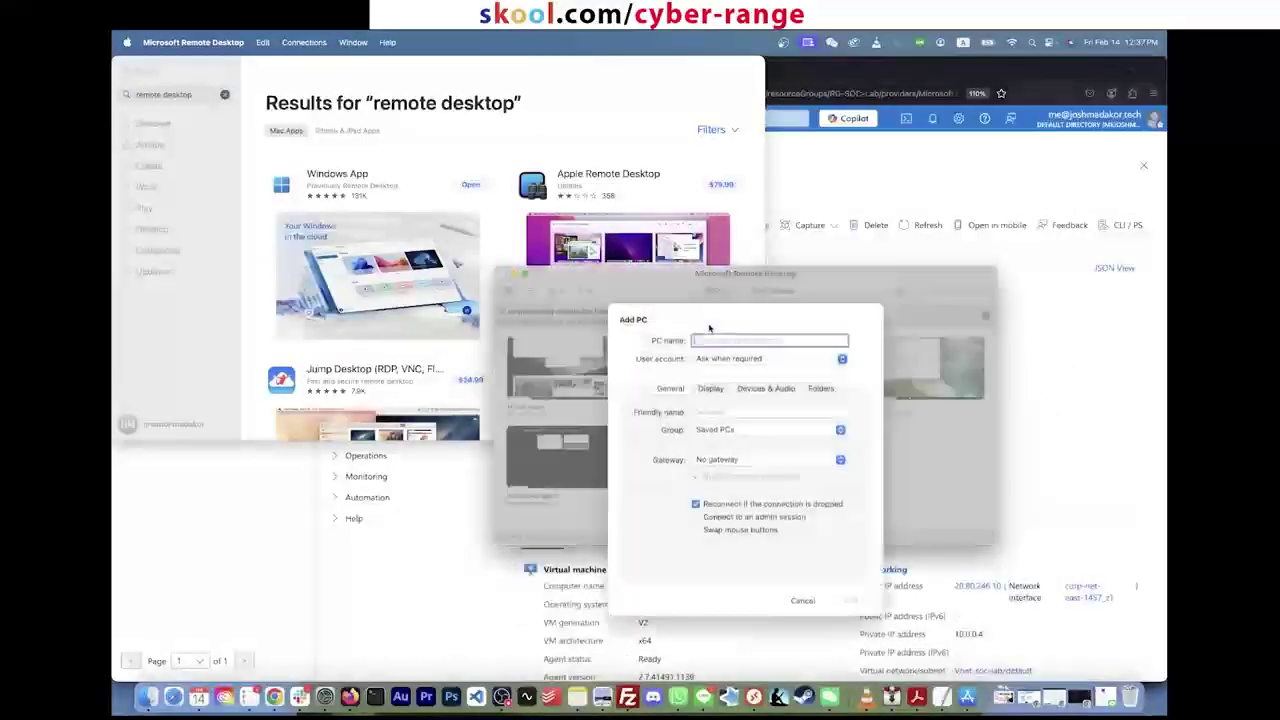
key("super+v")
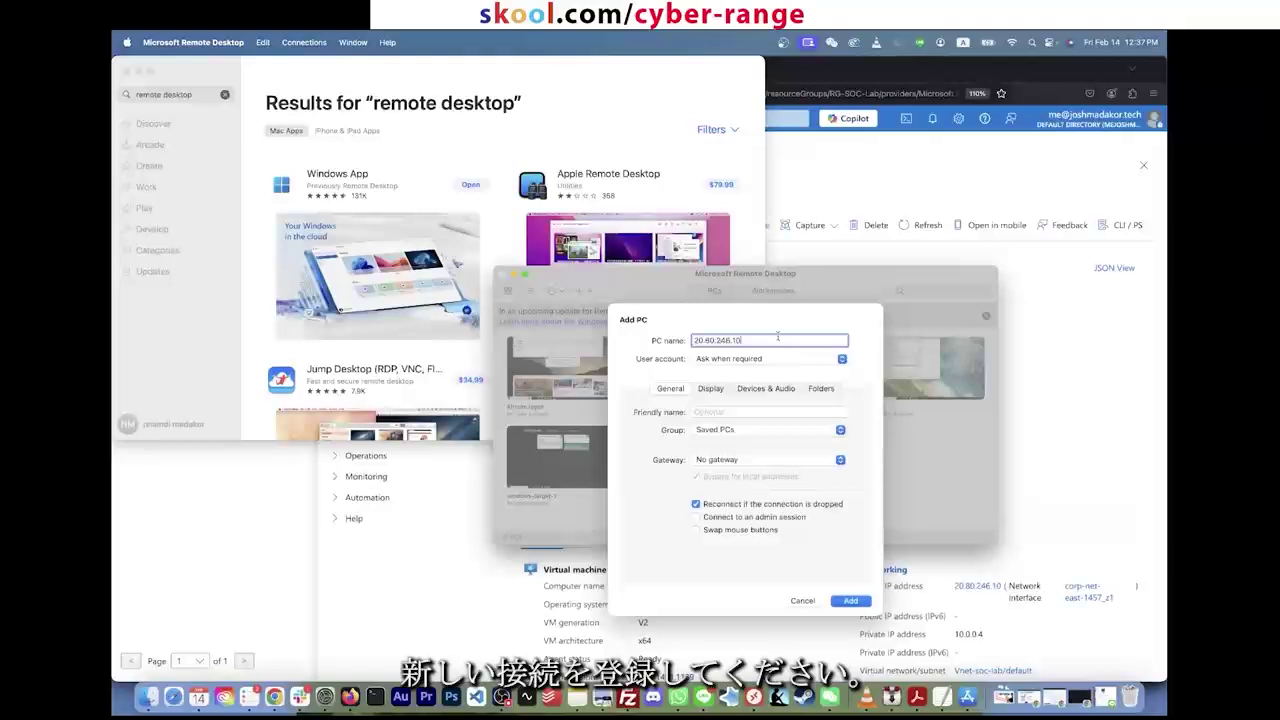
left_click_drag(777, 337, 645, 340)
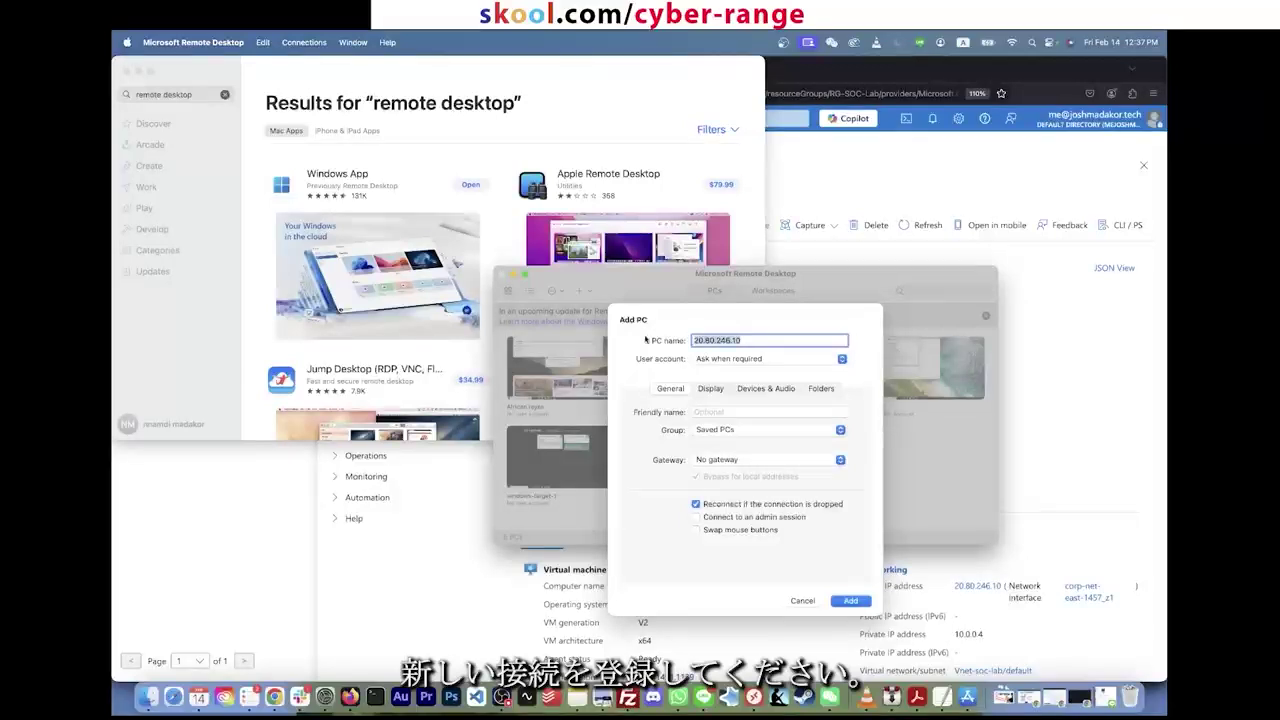
left_click(708, 412)
type("ksjfksf")
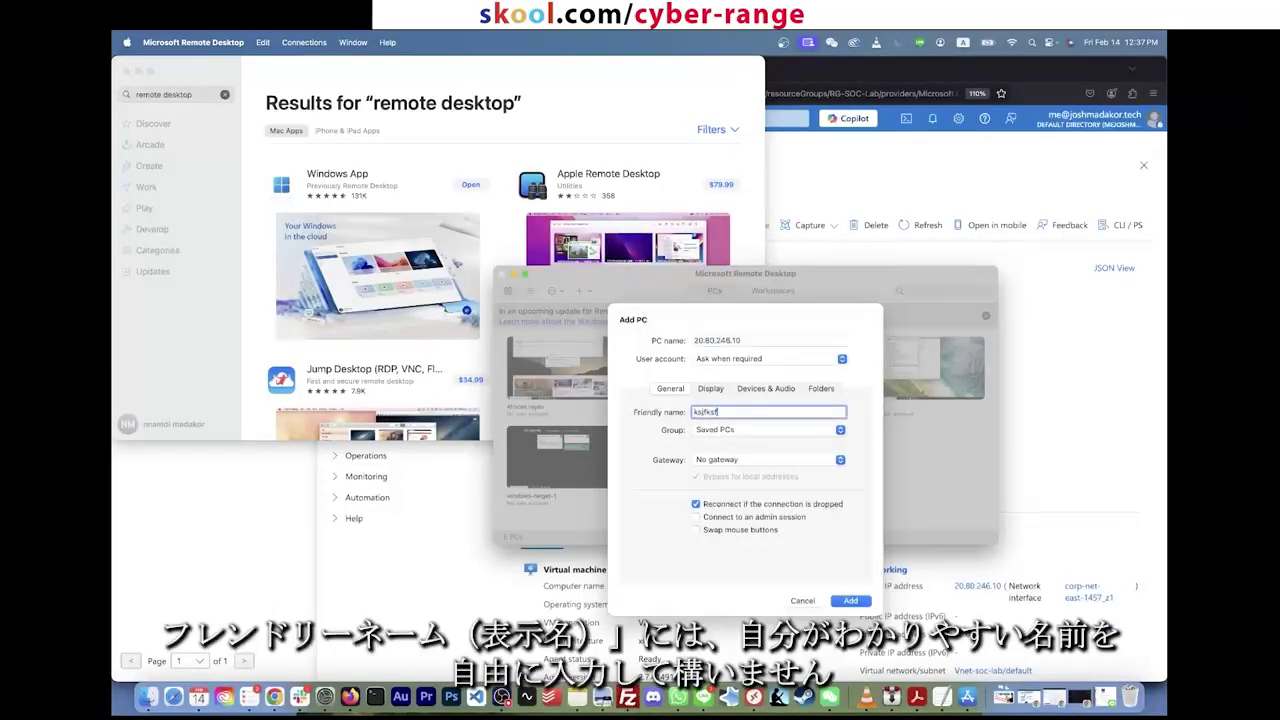
key("super+a")
key("super+v")
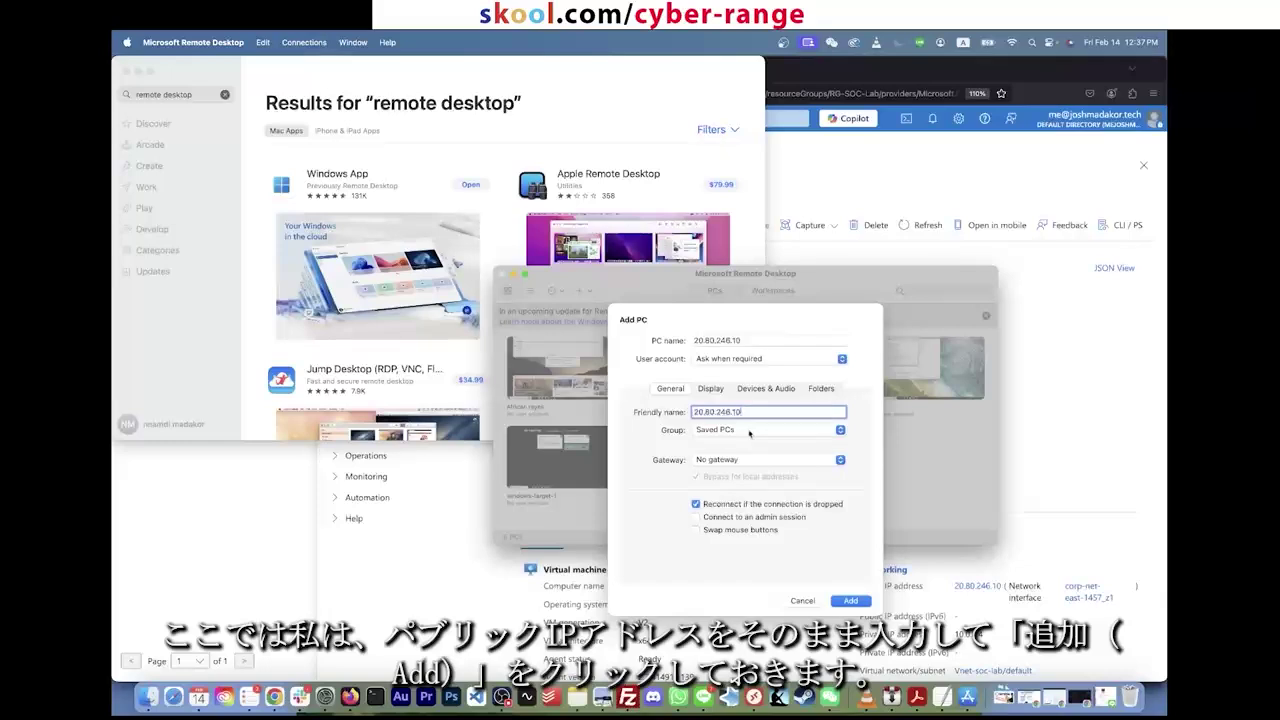
left_click(850, 601)
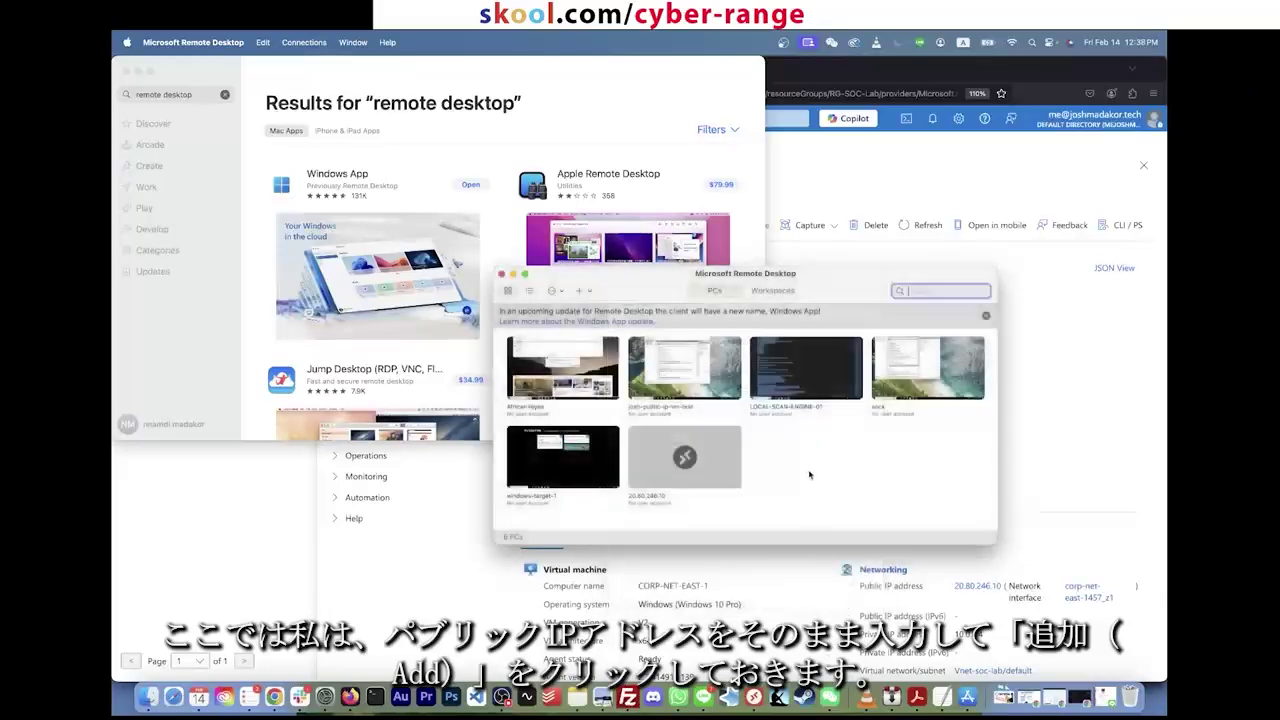
Step: Connect to 20.80.246.10 with the lab account's user name and password, accepting the certificate warning
left_click(699, 446)
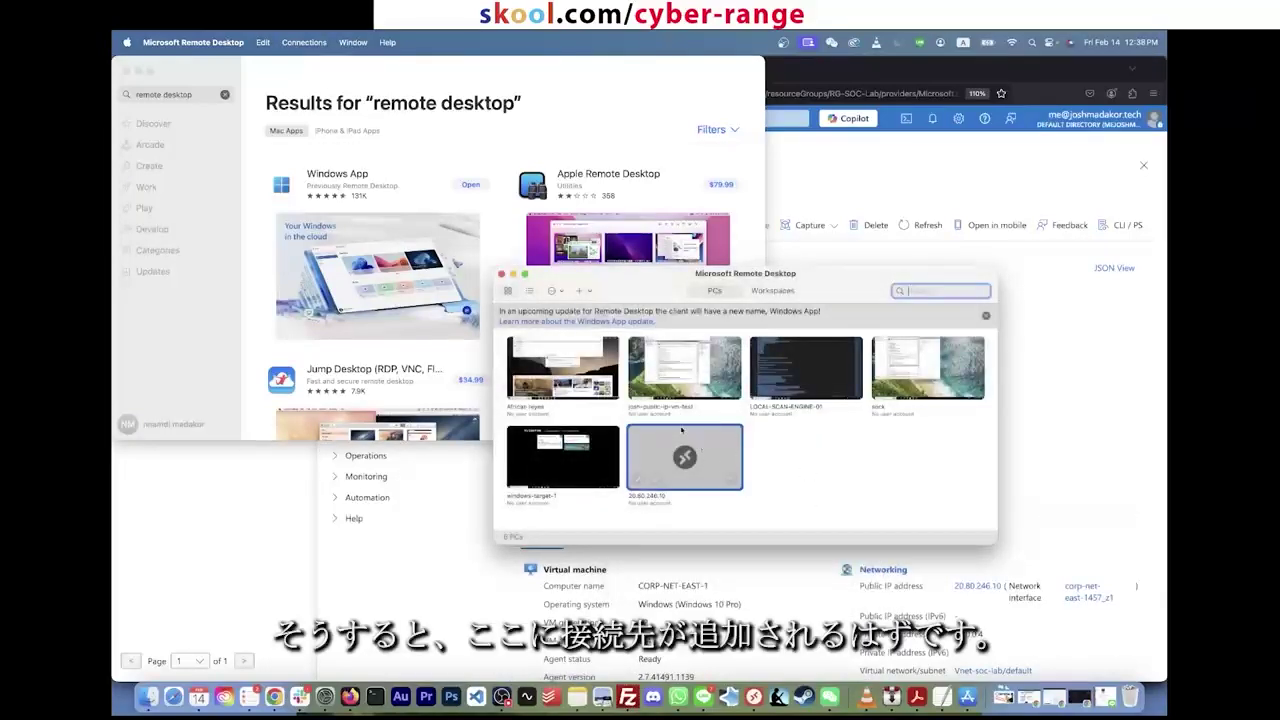
double_click(715, 449)
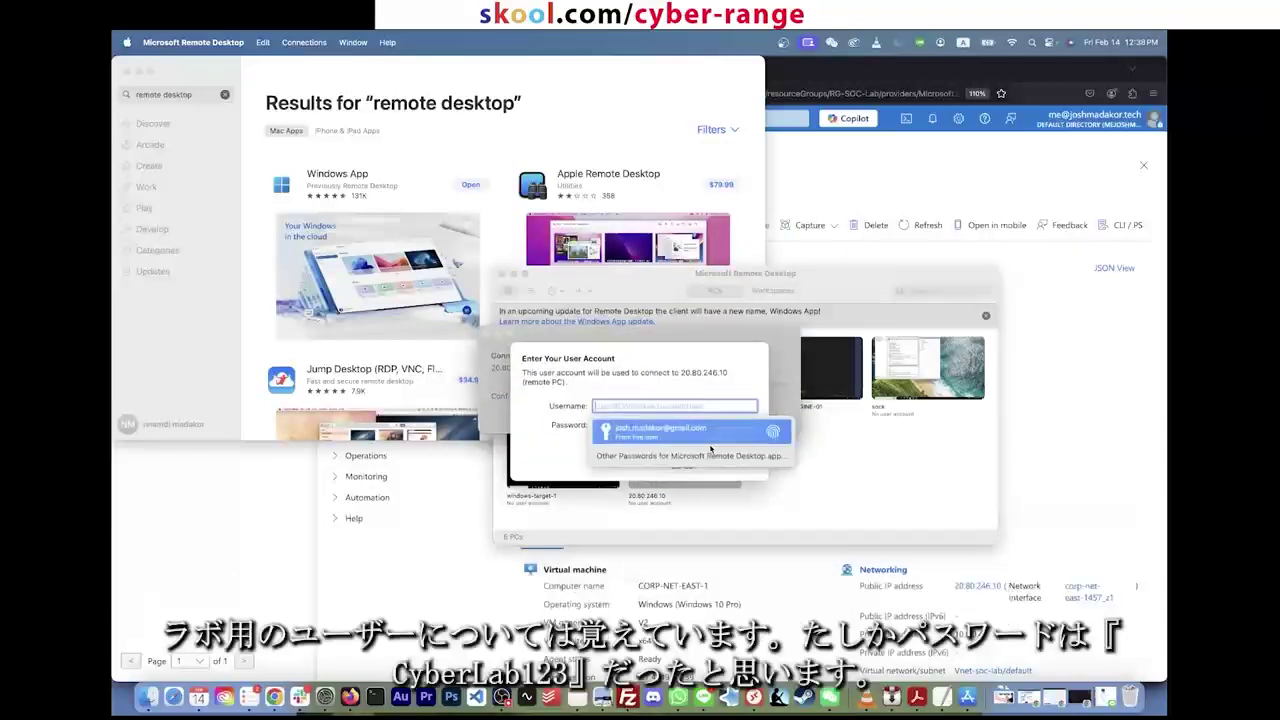
type("labuser")
key("Tab")
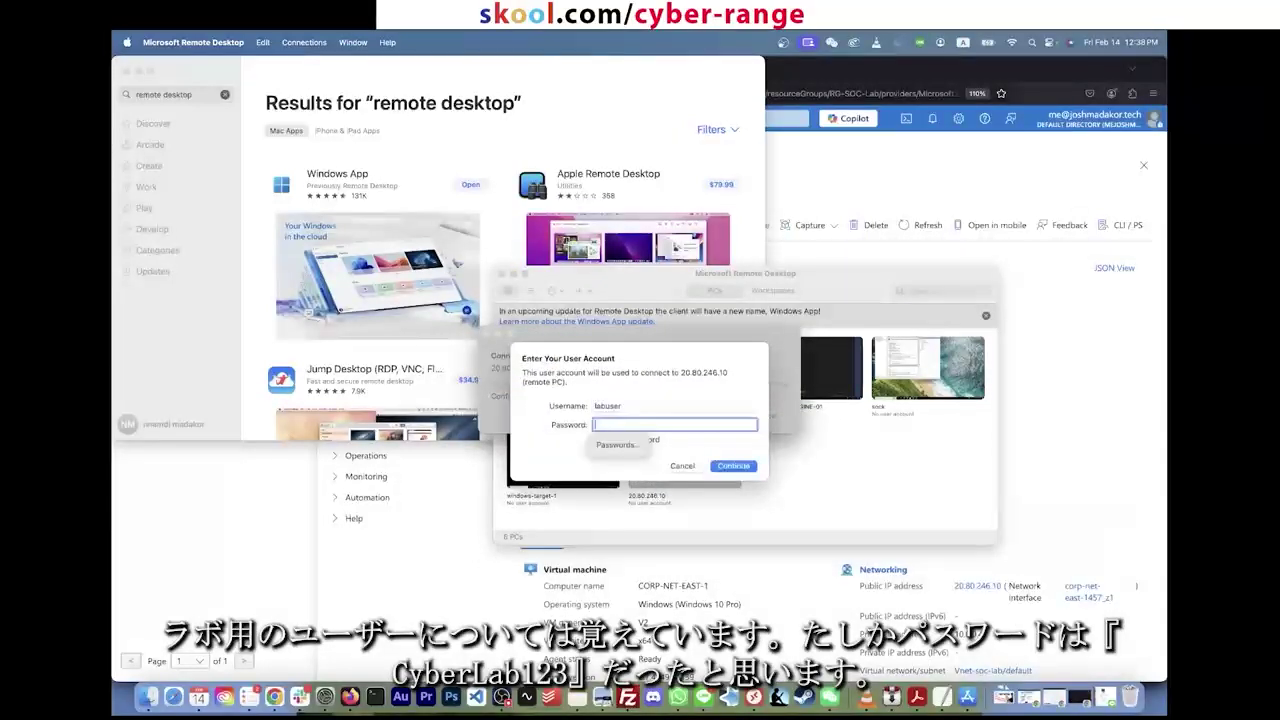
type("C")
key("Return")
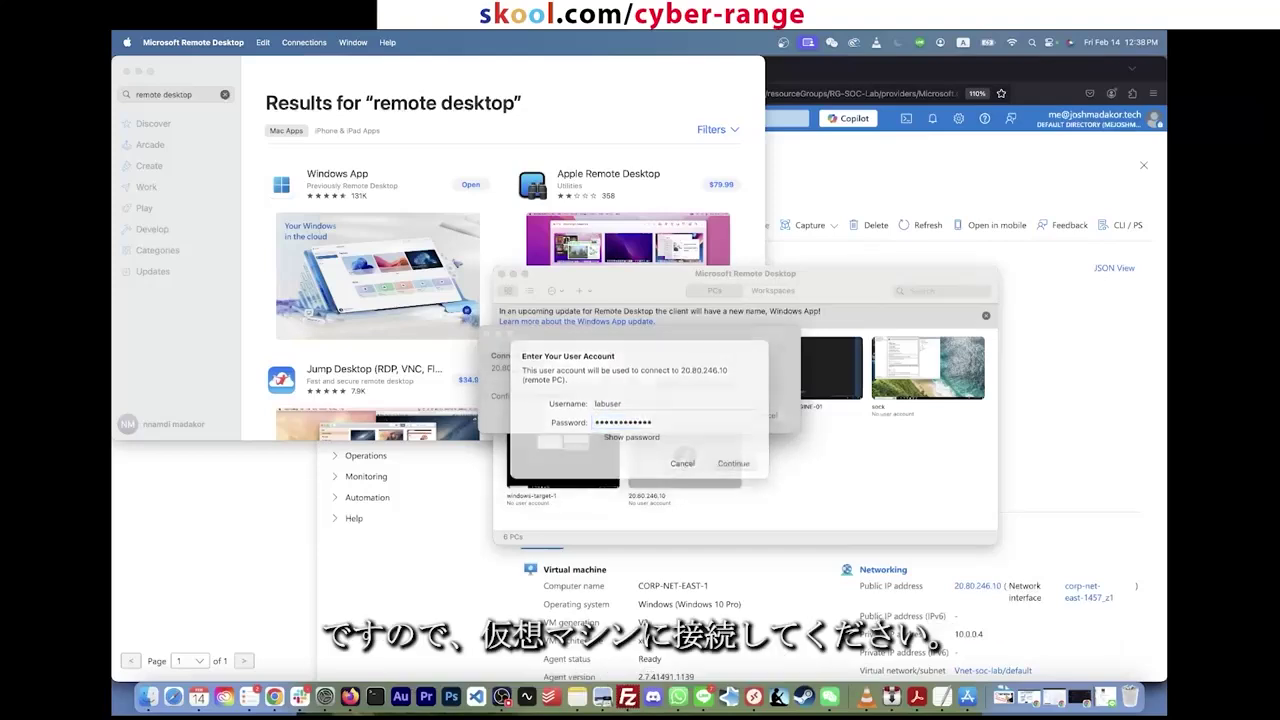
left_click(785, 427)
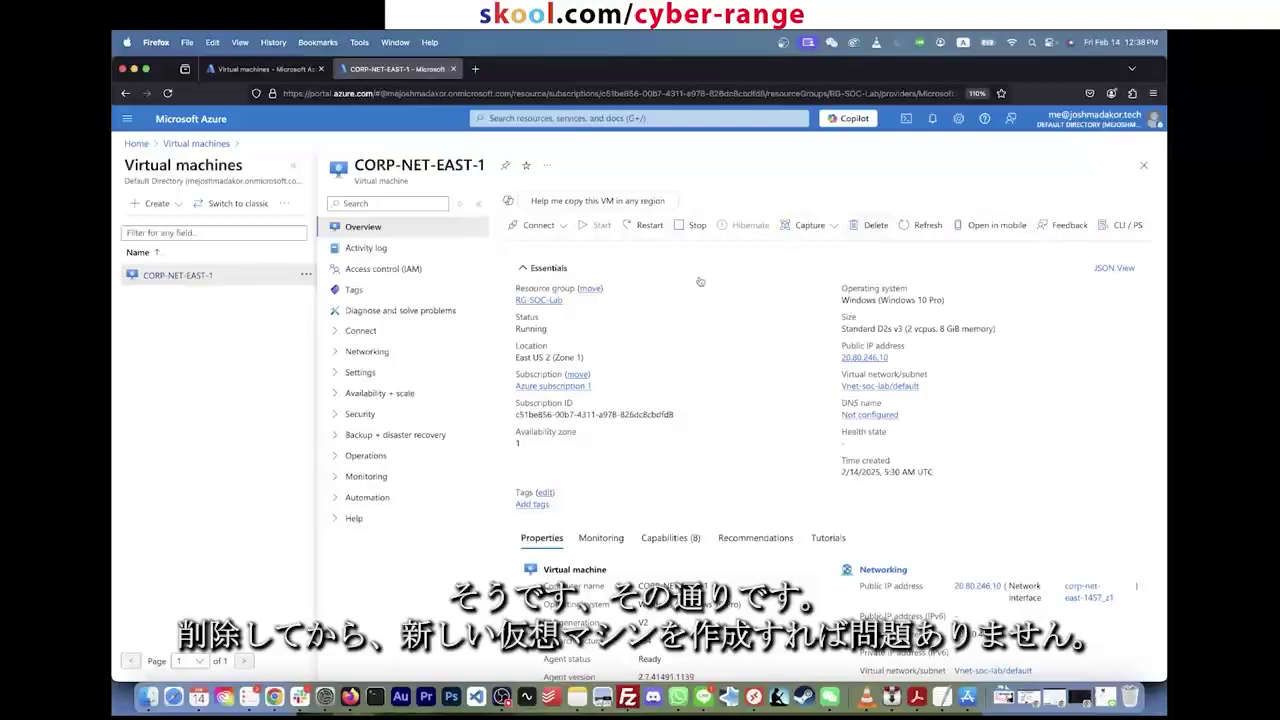
Step: Open CORP-NET-EAST-1's Help > Reset password page and start filling in the username and password fields
left_click(354, 518)
scroll(362, 540, "down", 1)
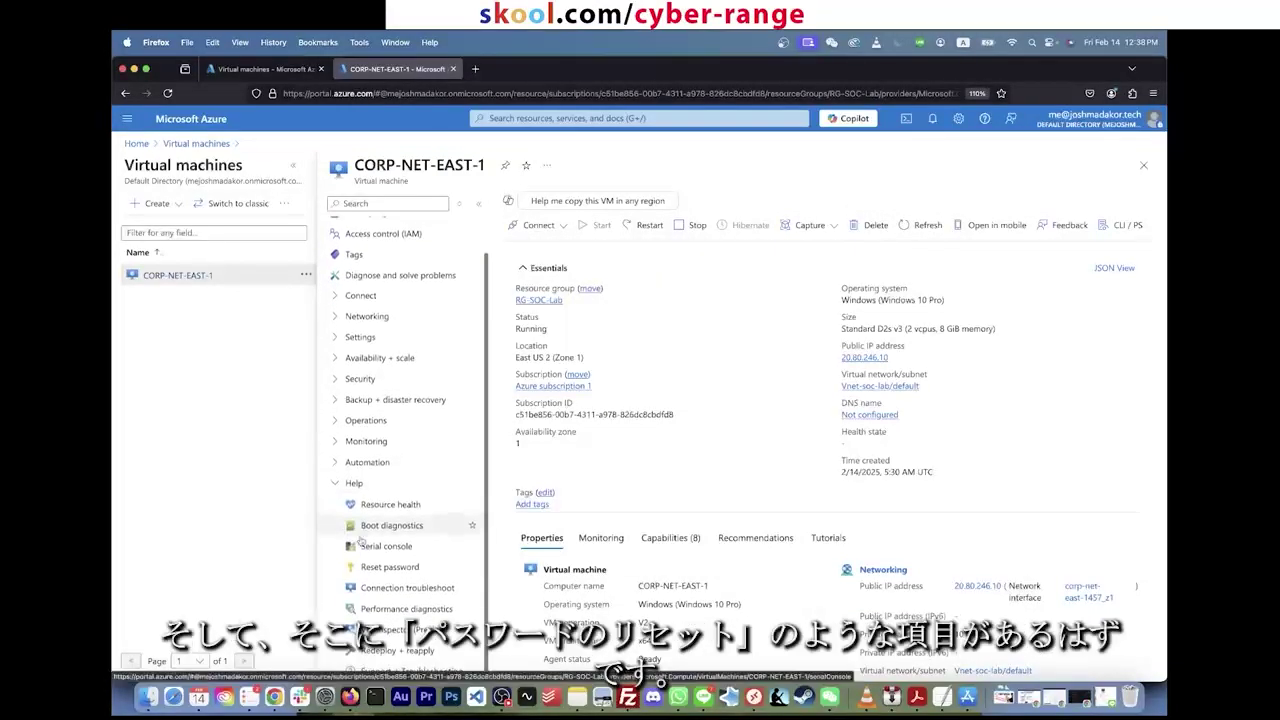
left_click(395, 567)
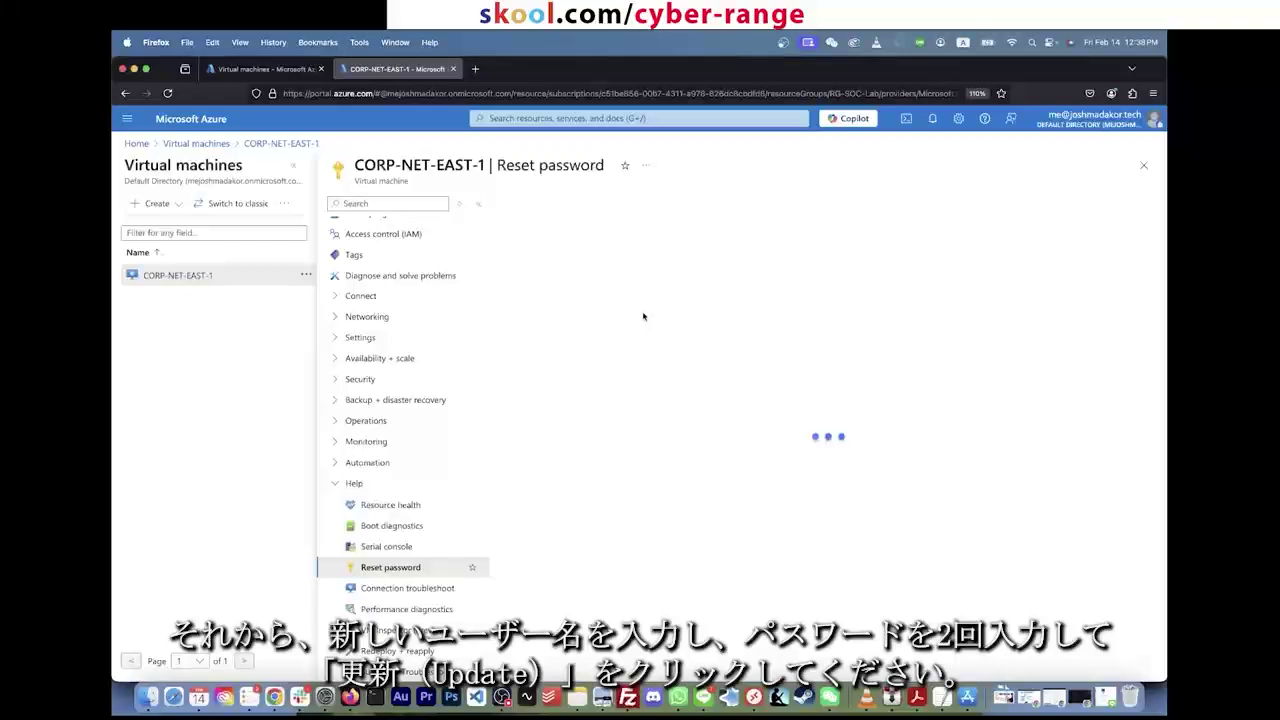
left_click(609, 334)
left_click(583, 373)
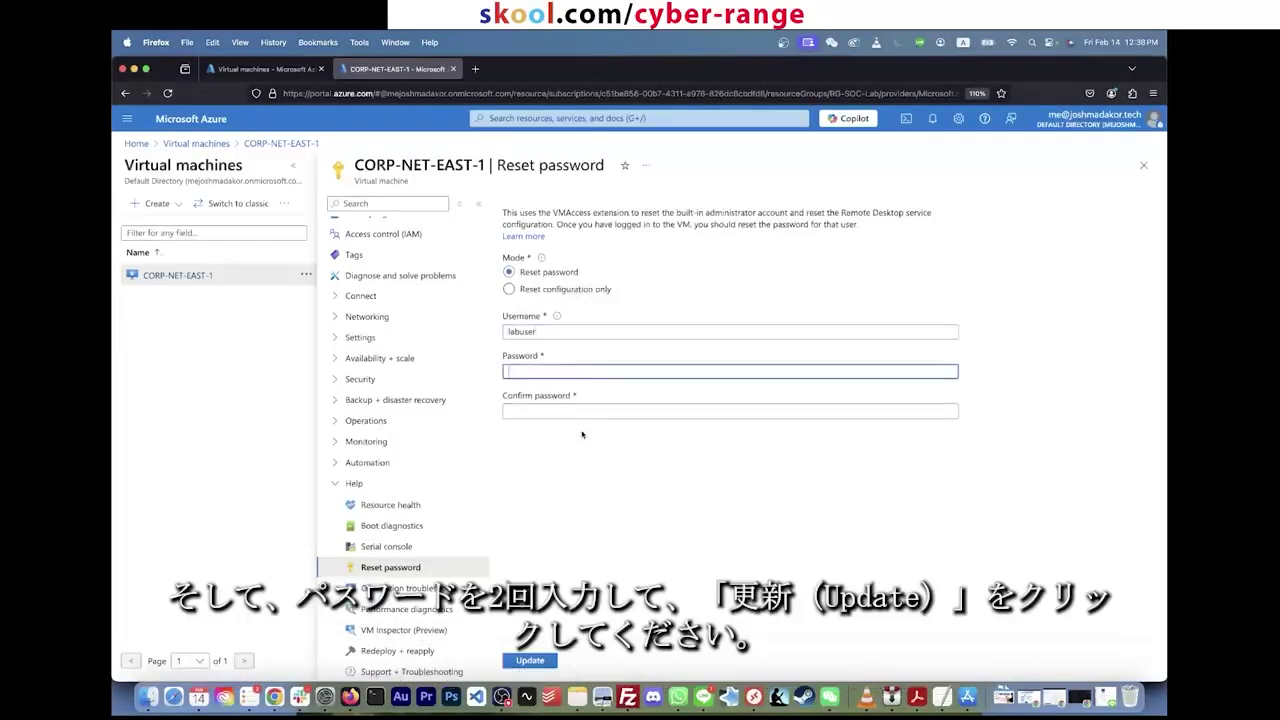
left_click(582, 434)
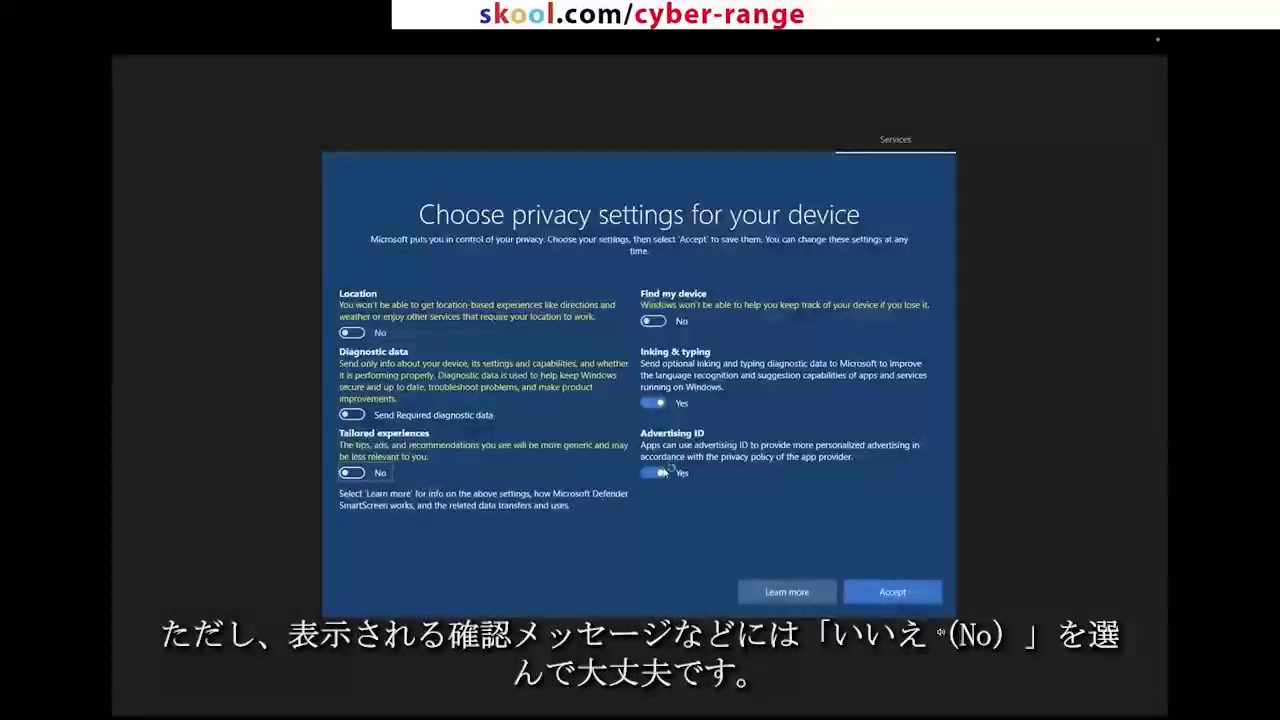
Step: Turn Advertising ID off, accept the privacy settings, and decline network discovery
left_click(658, 468)
left_click(858, 599)
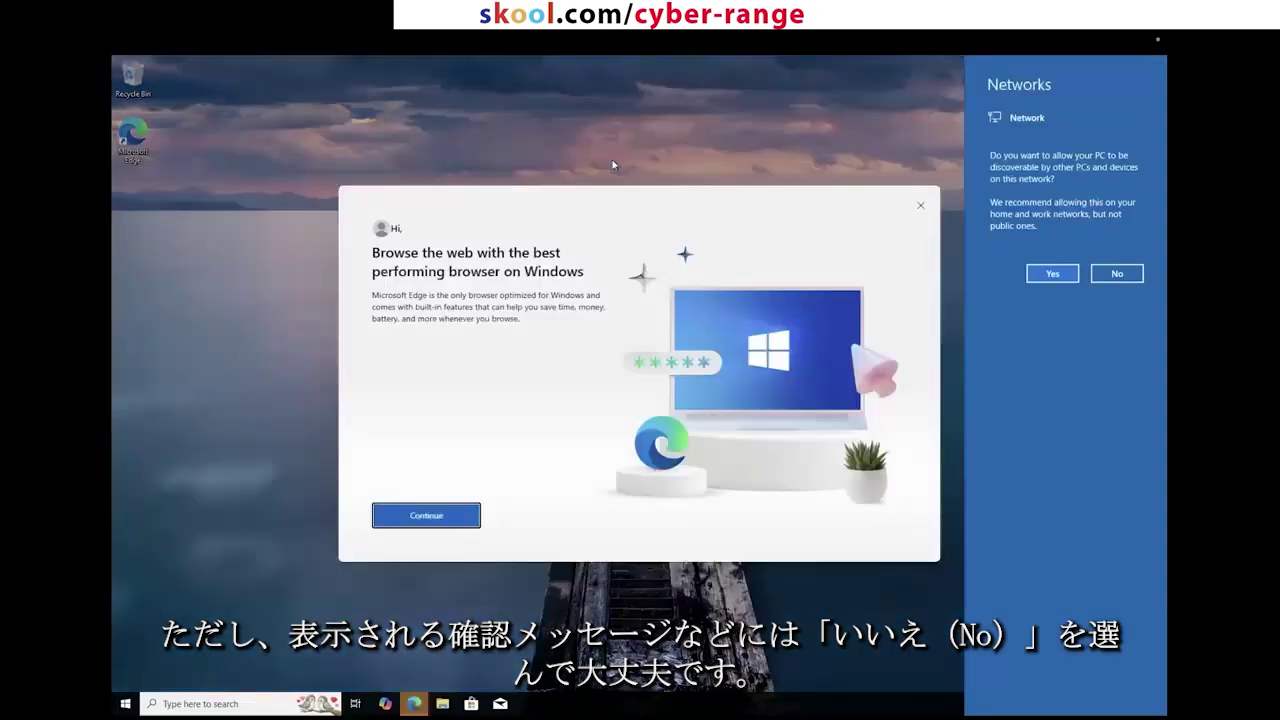
left_click(1112, 277)
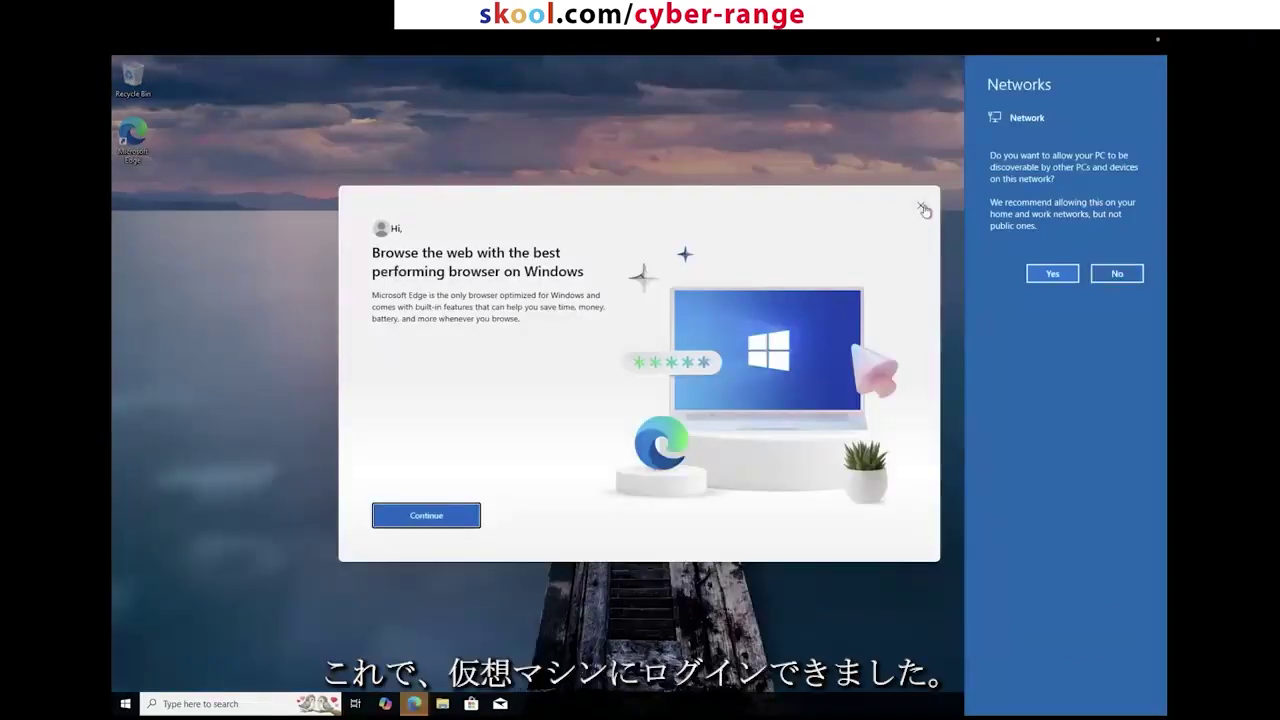
Step: Dismiss the Edge welcome prompt and bring up the VM's Start menu
left_click(921, 206)
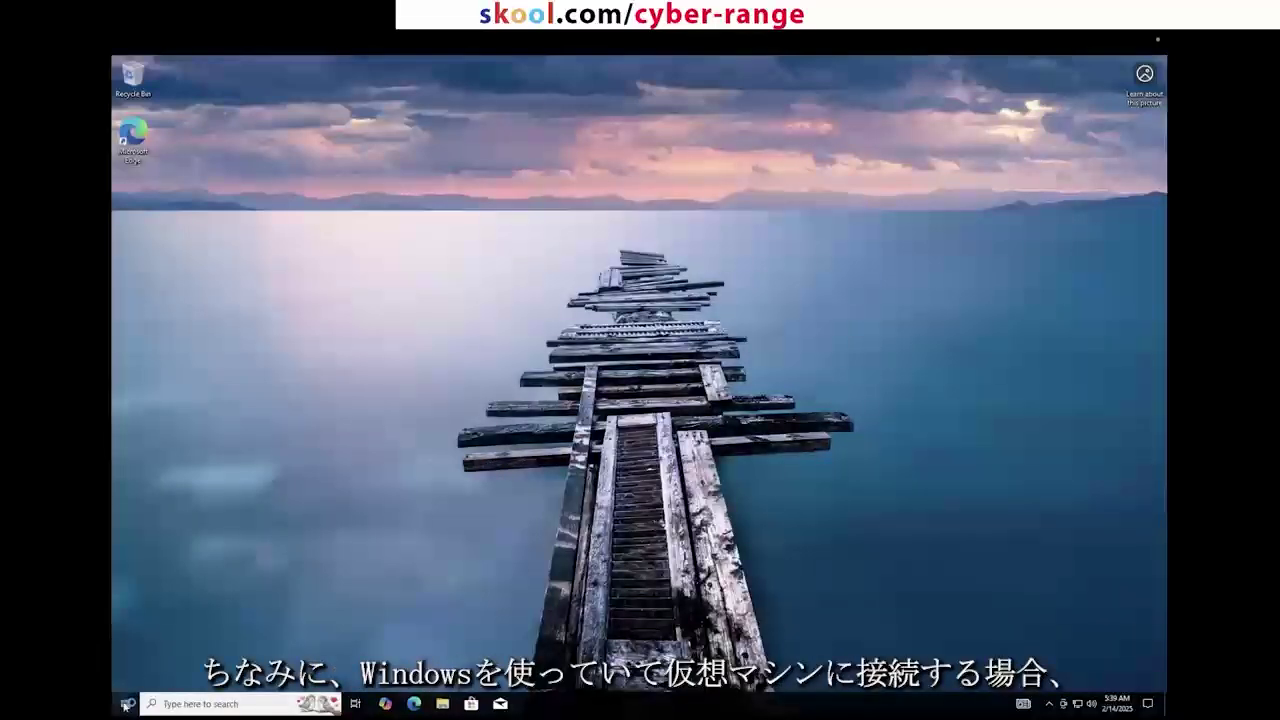
left_click(125, 703)
left_click(495, 562)
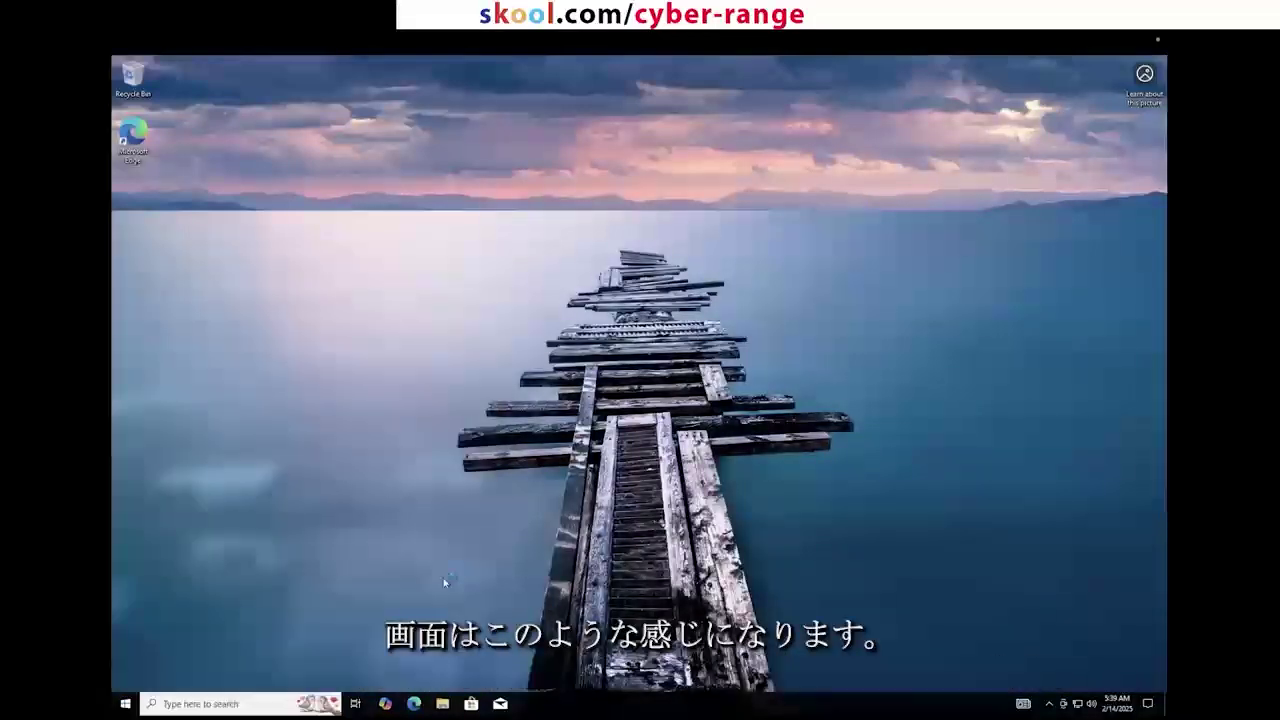
Step: Search the VM's Start menu for 'remote desktop' and launch Remote Desktop Connection
left_click(127, 705)
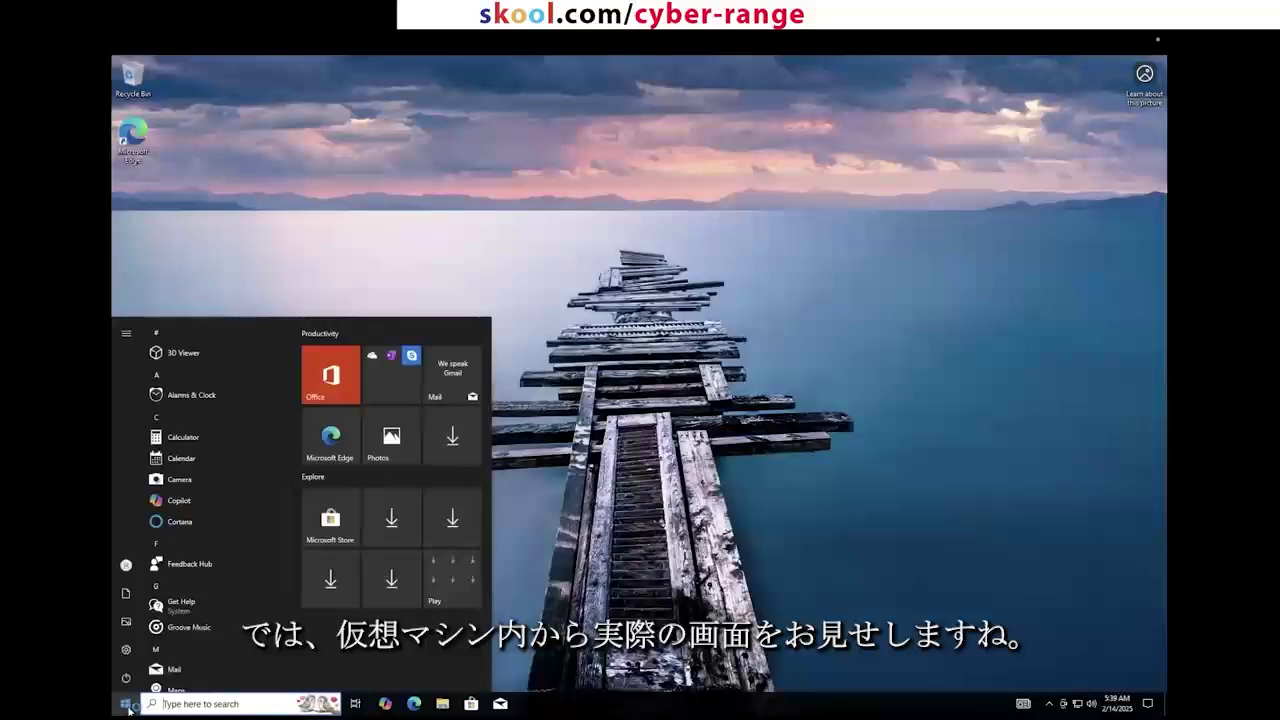
type("mtss")
key("BackSpace")
key("BackSpace")
key("BackSpace")
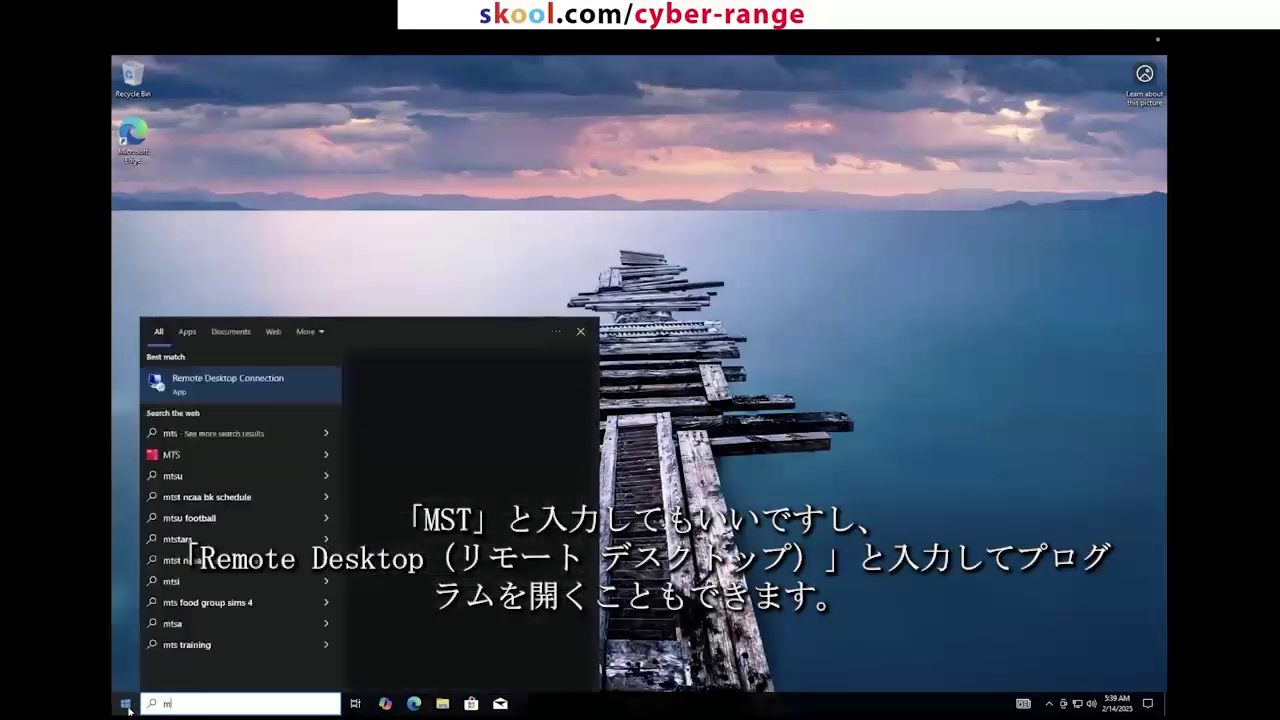
type("stsc")
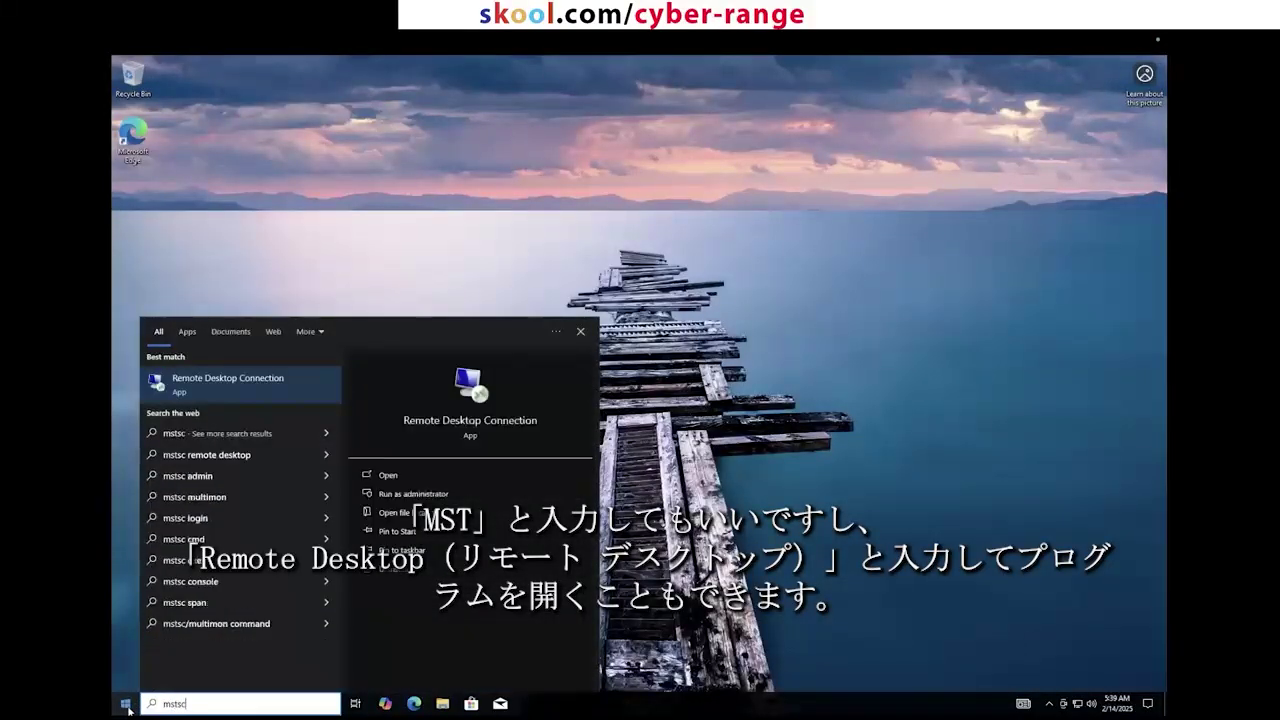
key("BackSpace")
key("BackSpace")
key("BackSpace")
key("BackSpace")
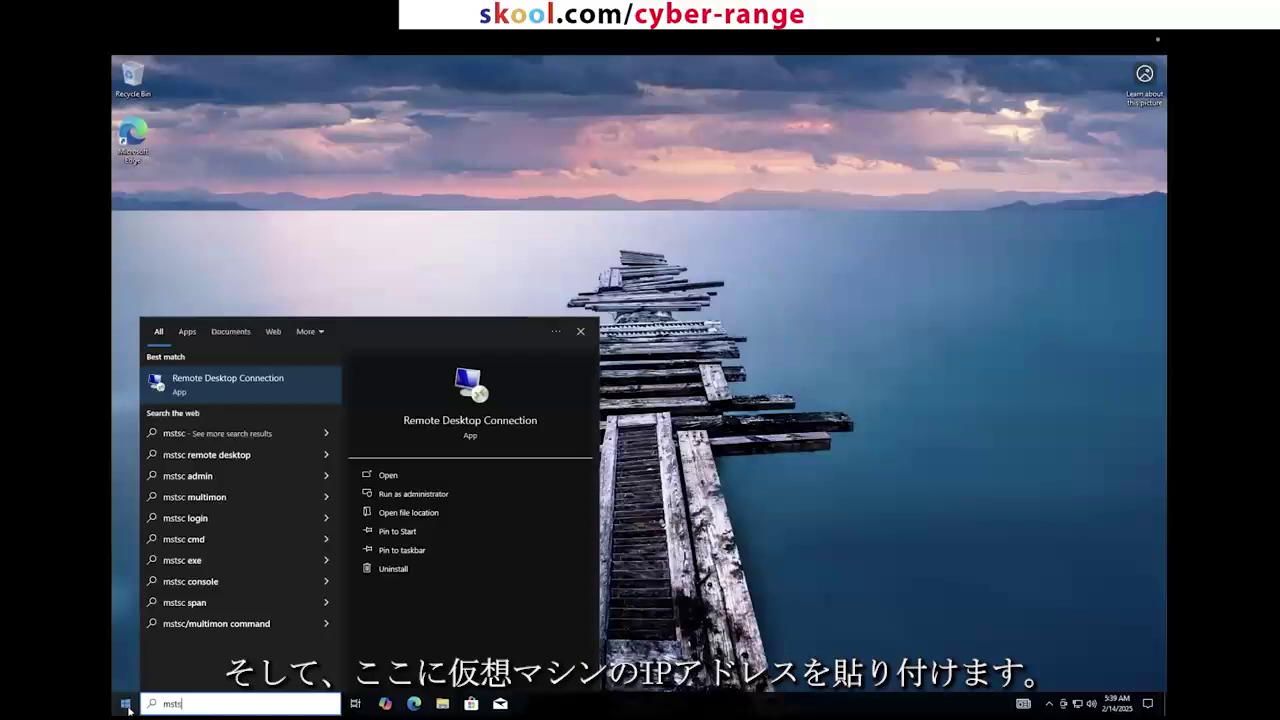
key("BackSpace")
type("remote")
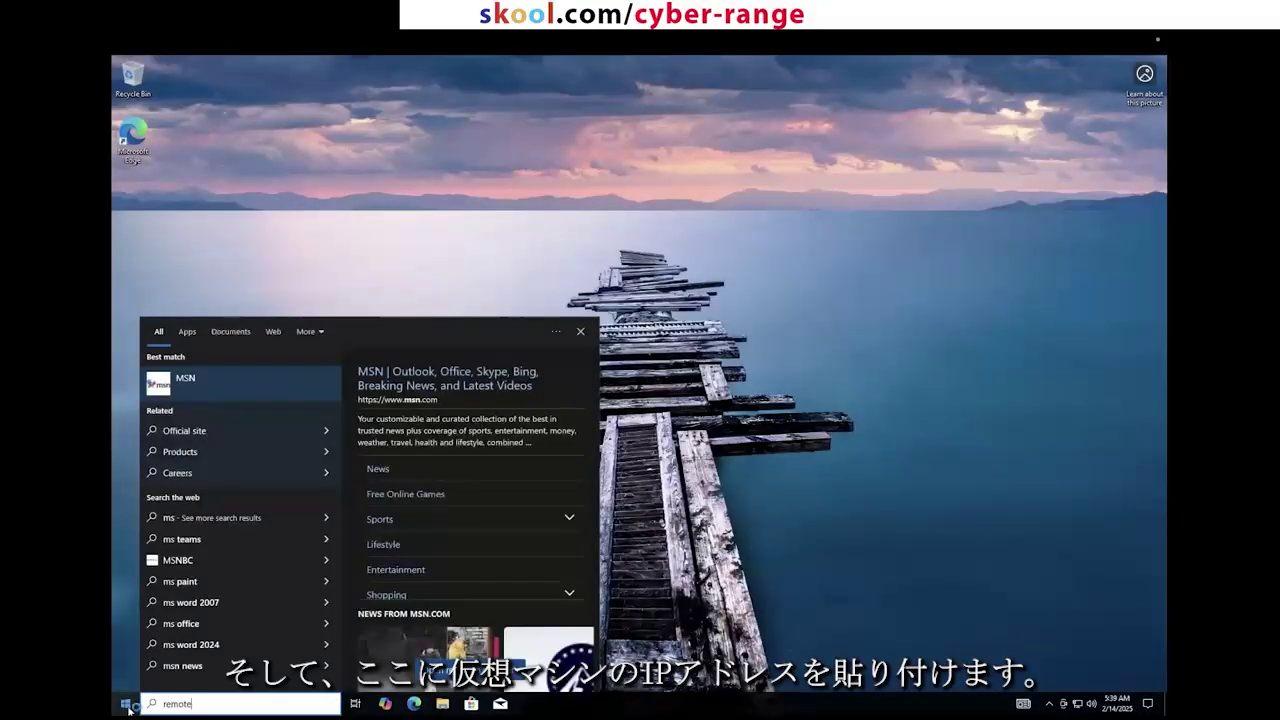
type(" desktop")
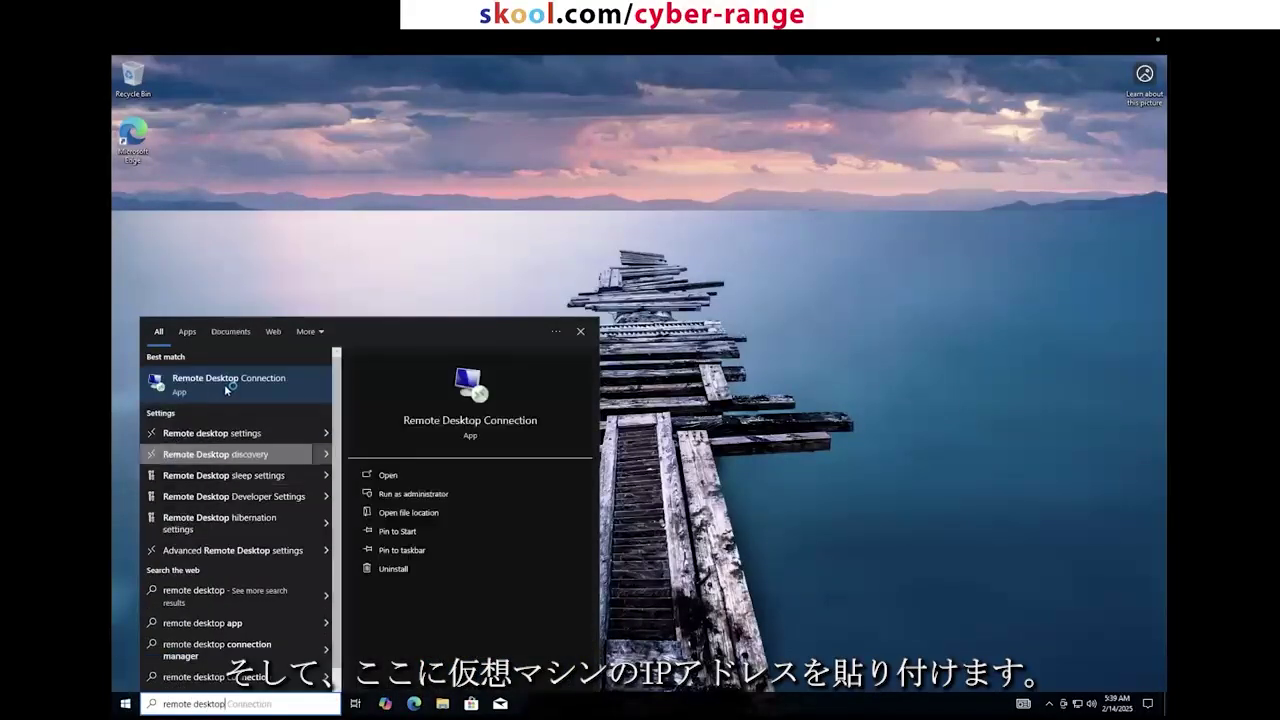
left_click(224, 384)
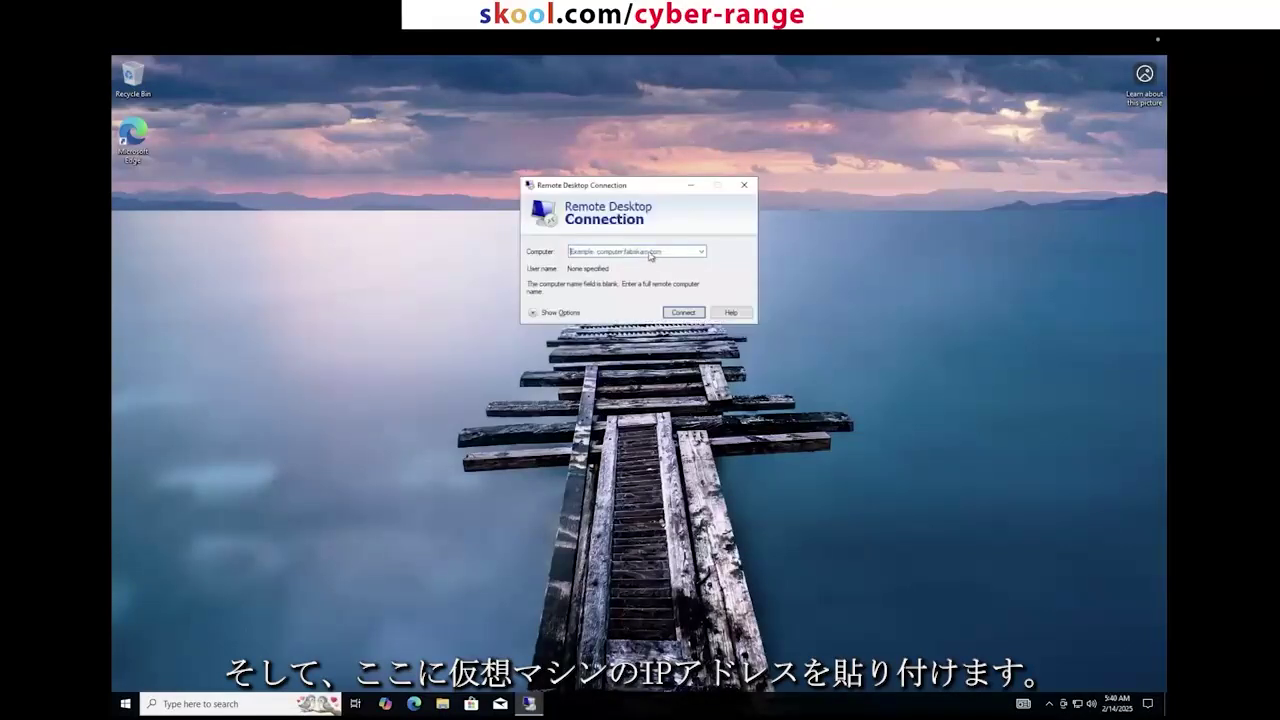
Step: Enter 20.80.246.10 as the Computer and start the connection
left_click(650, 251)
type("20.80.246.10")
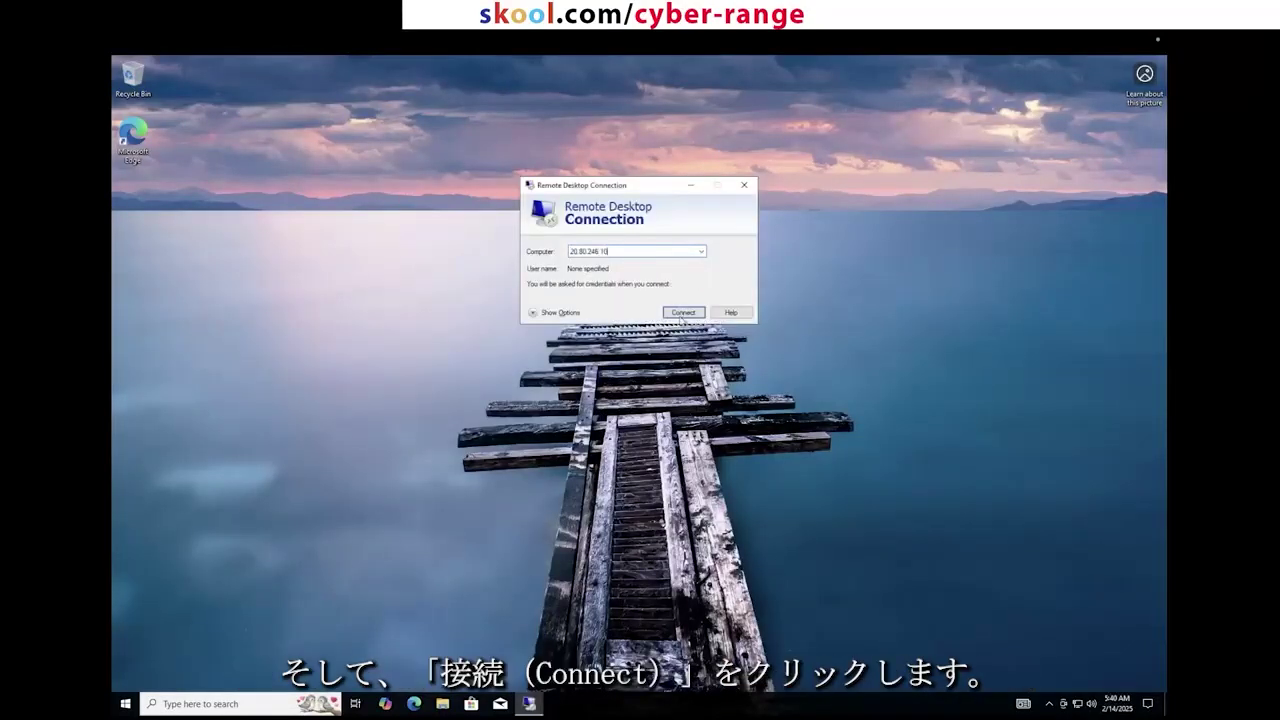
left_click(680, 314)
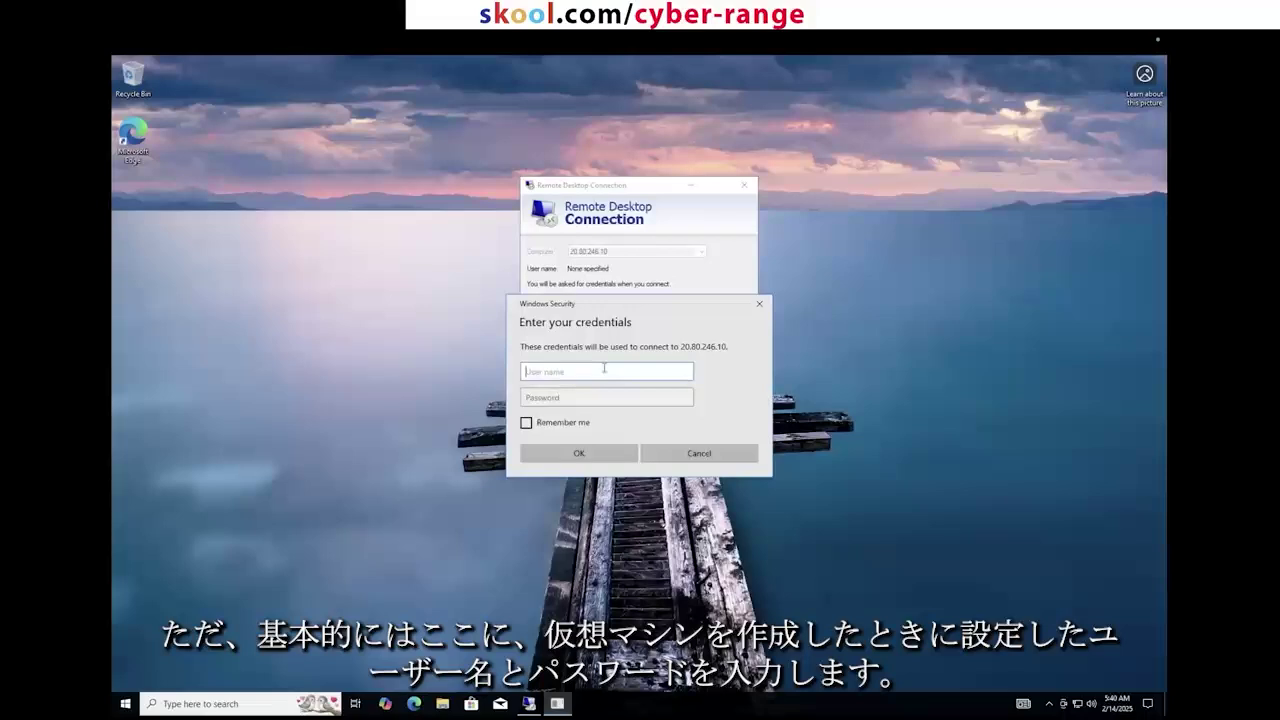
Step: Submit the account's password to sign in to 20.80.246.10
key("Tab")
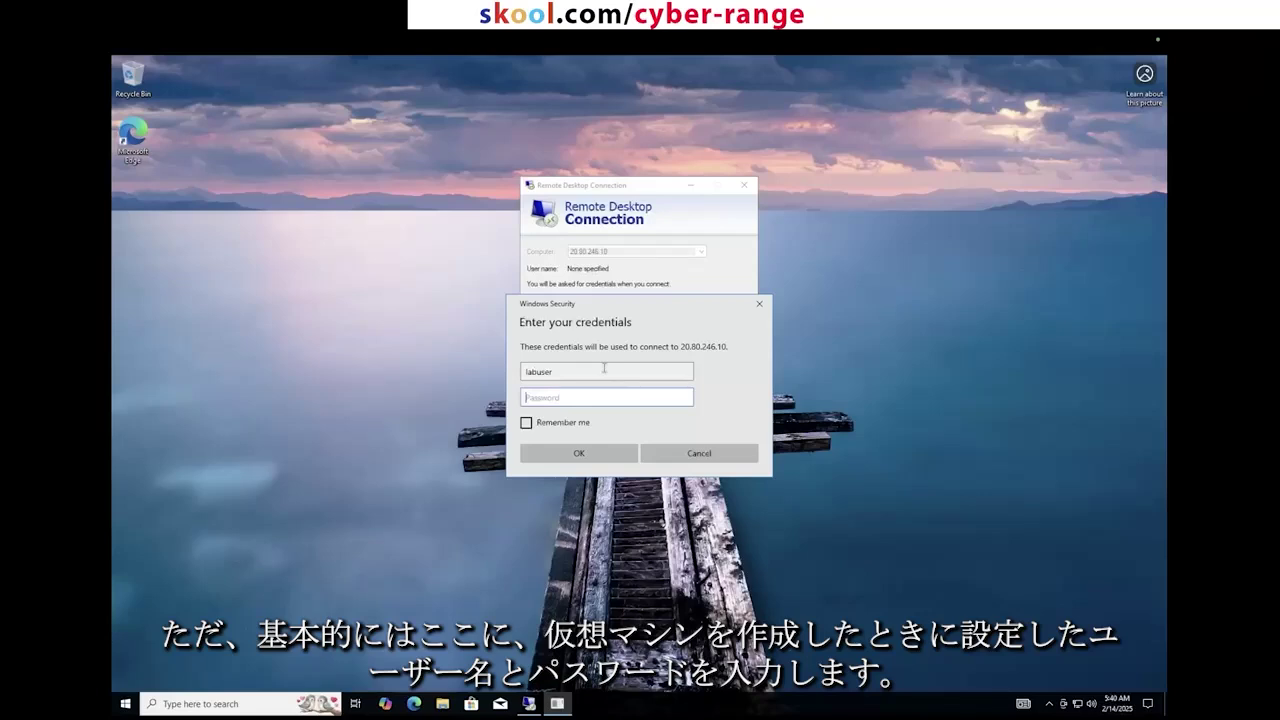
type("•••••••")
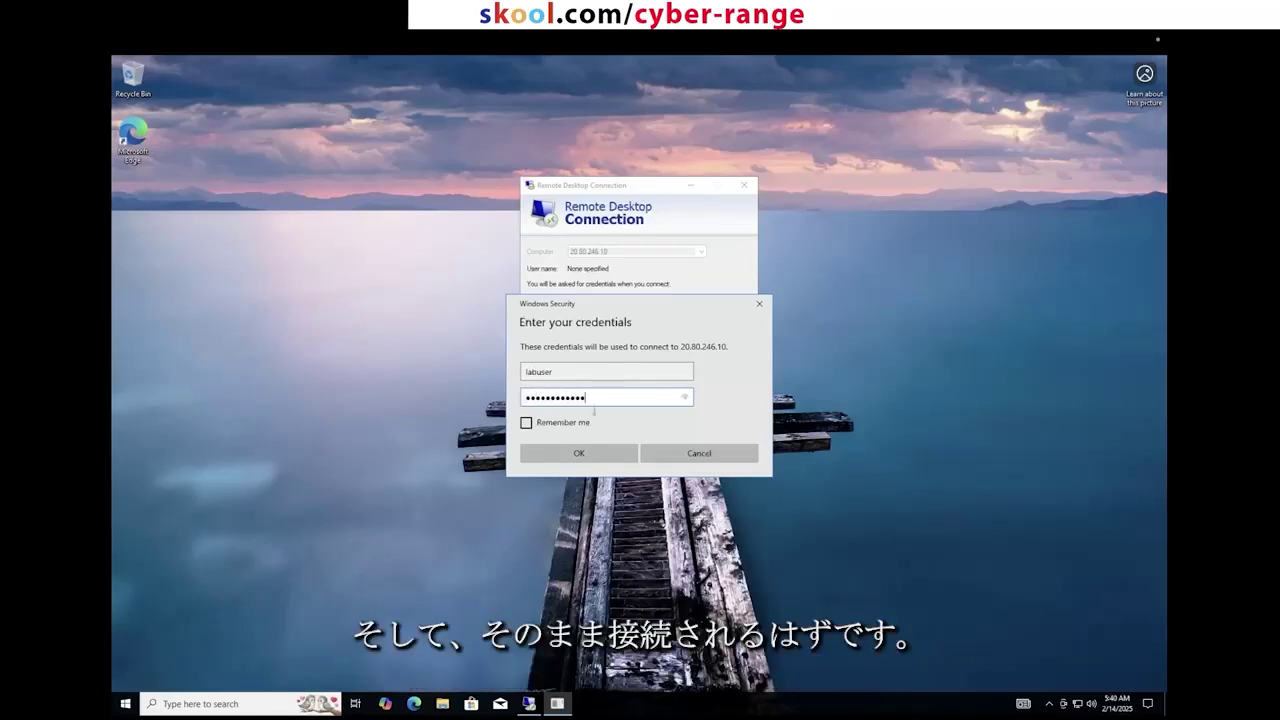
left_click(578, 453)
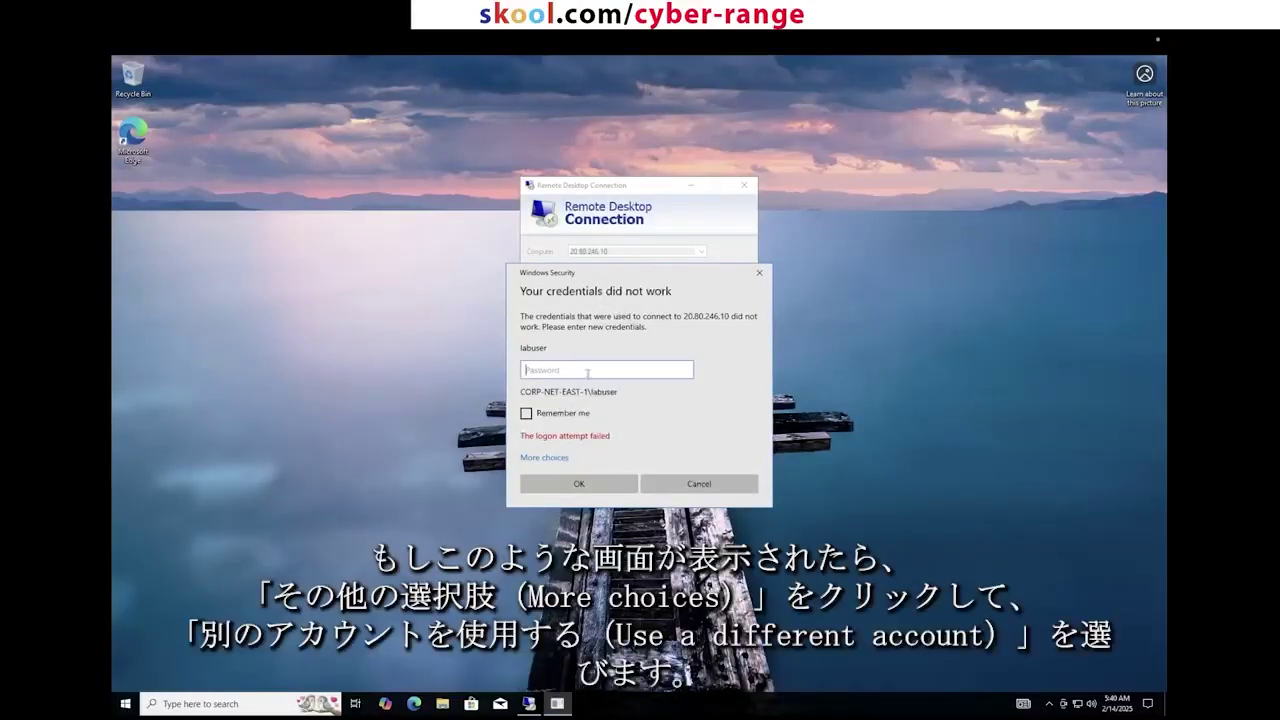
Step: Retry with a different account's credentials, then cancel the failed logon prompt
left_click(556, 459)
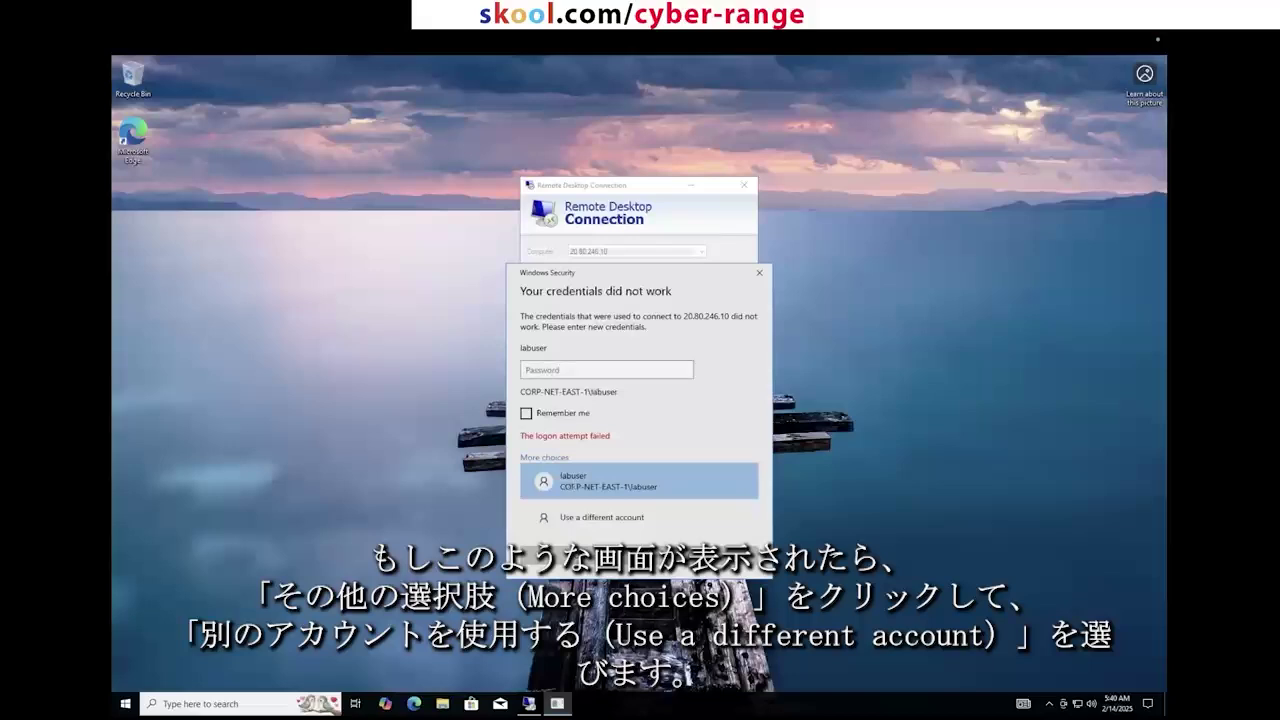
left_click(576, 516)
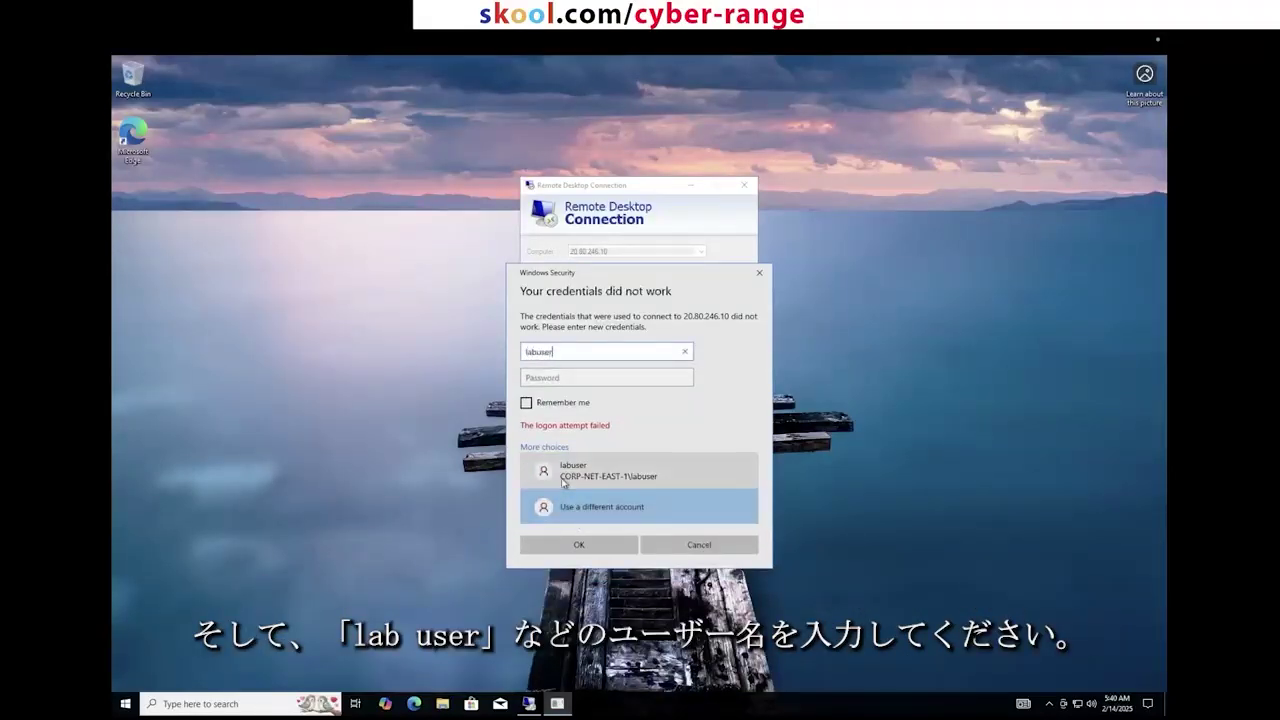
key("Tab")
type("••••••••")
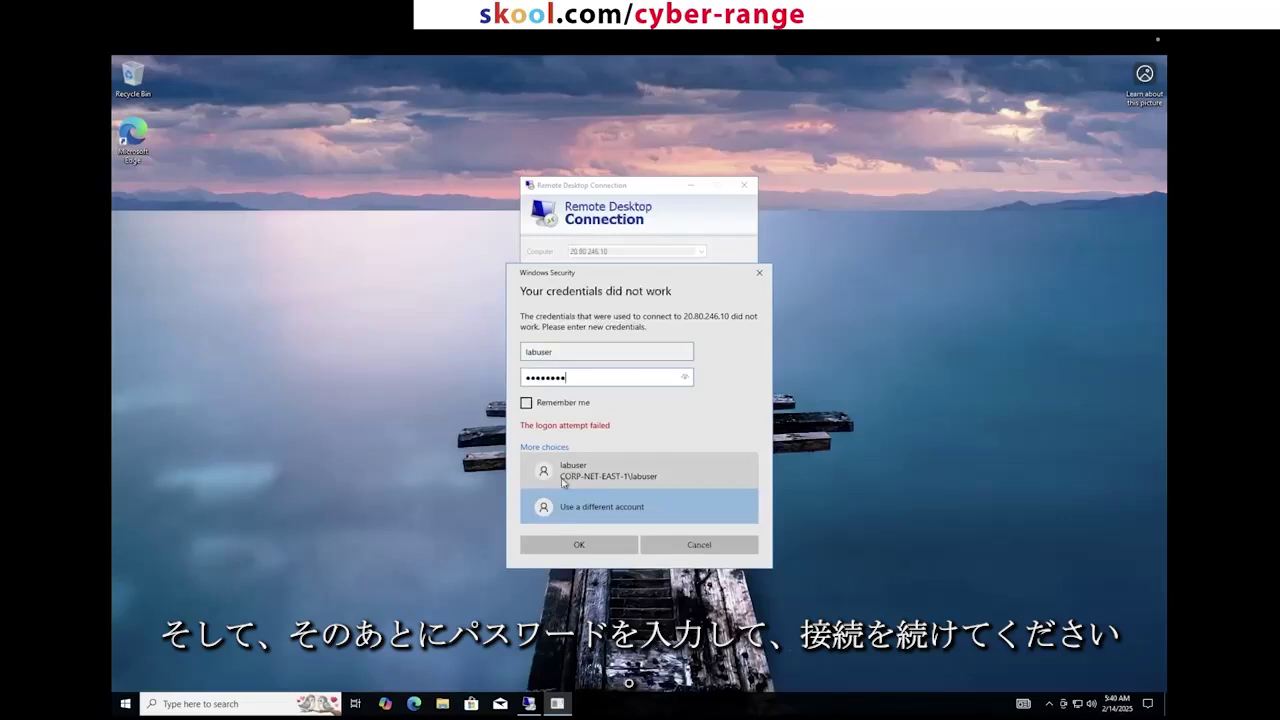
type("•••")
left_click(591, 550)
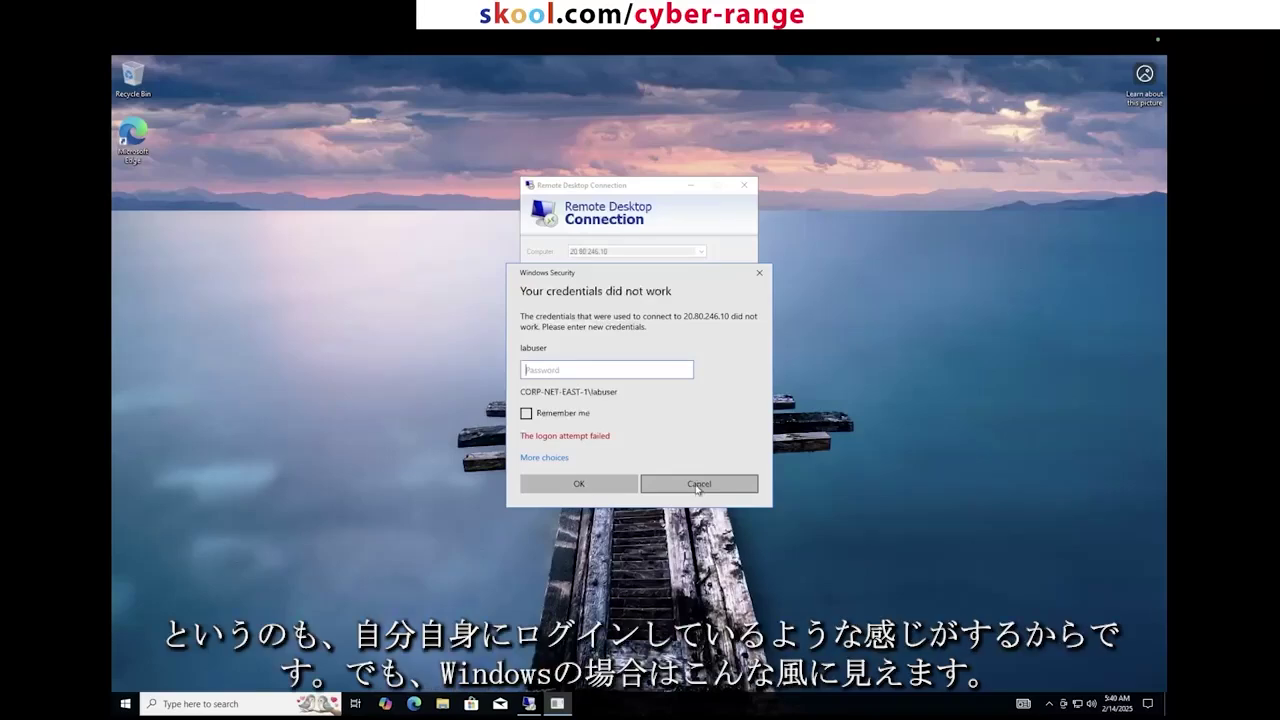
left_click(698, 486)
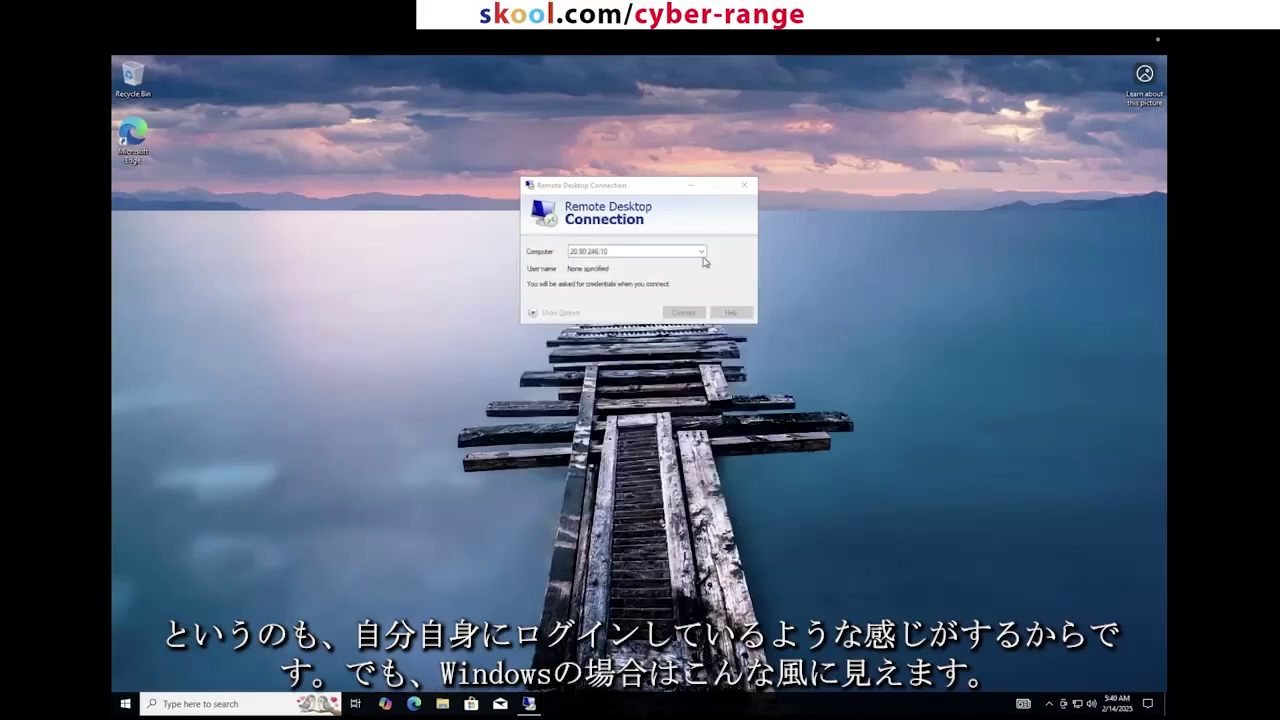
Step: Close the Remote Desktop Connection window inside the VM session
left_click(745, 185)
left_click_drag(863, 137, 632, 318)
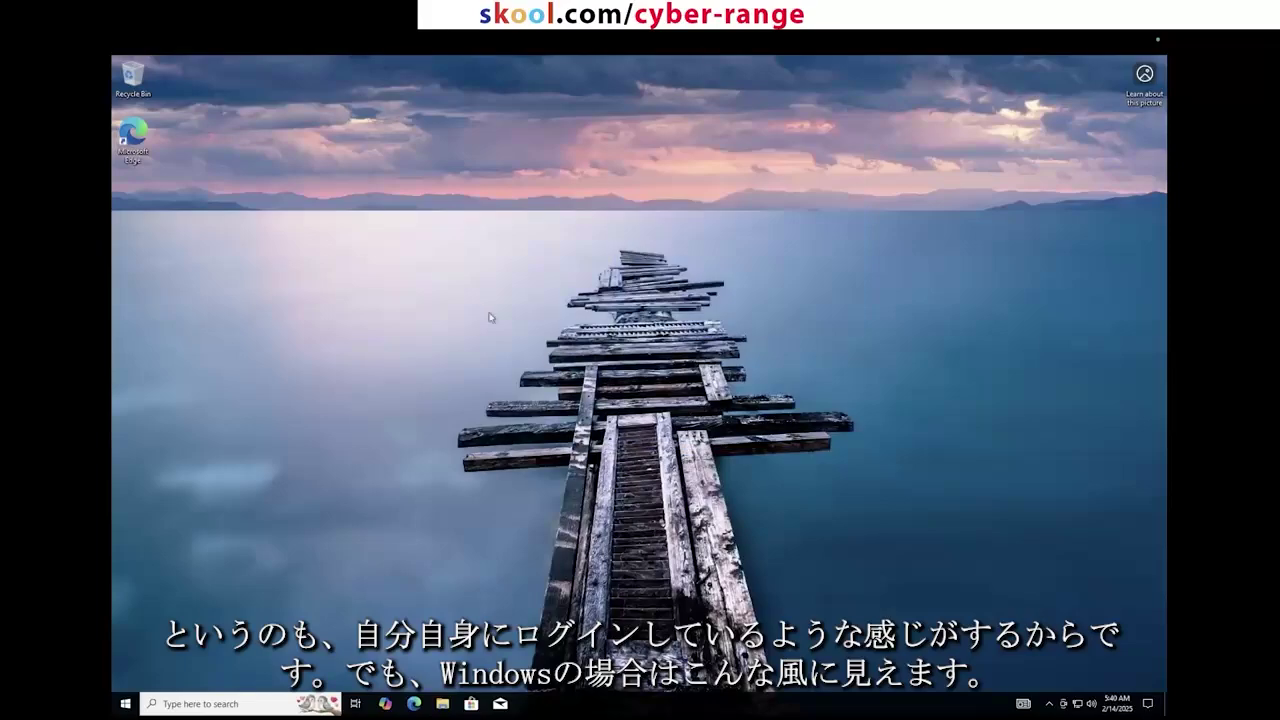
key("ctrl+Left")
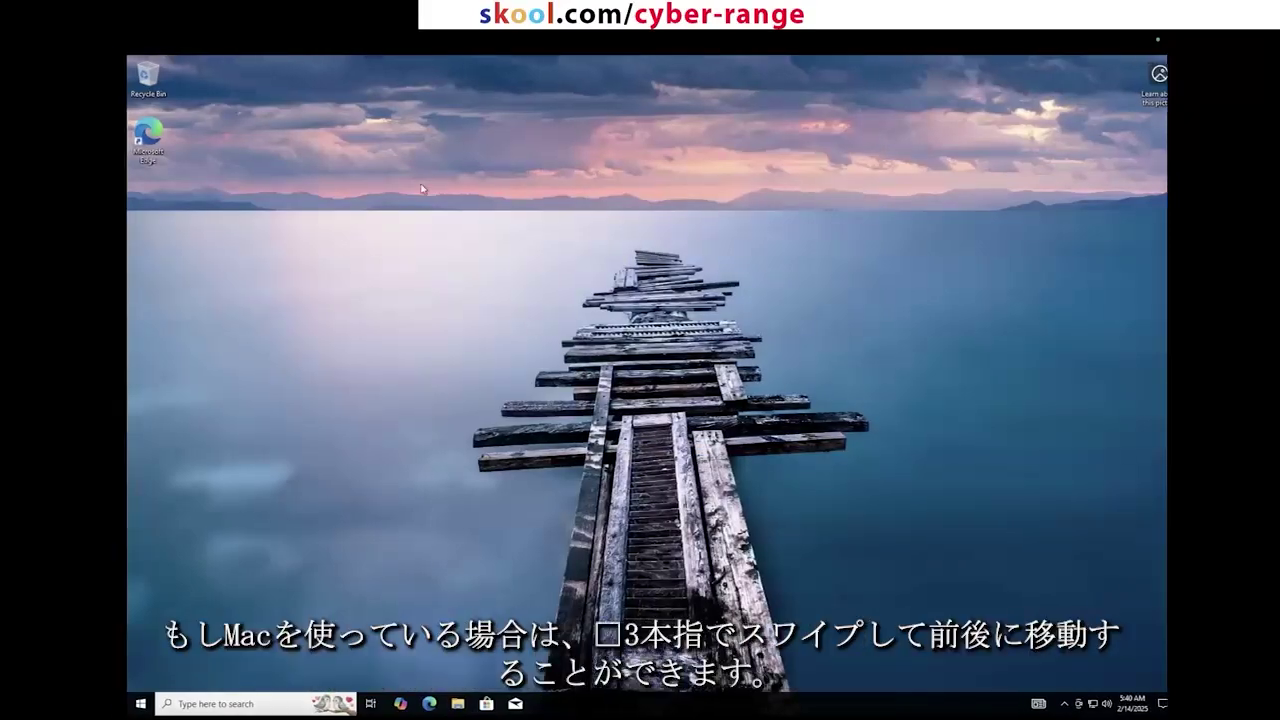
key("ctrl+Right")
key("ctrl+Left")
key("ctrl+Right")
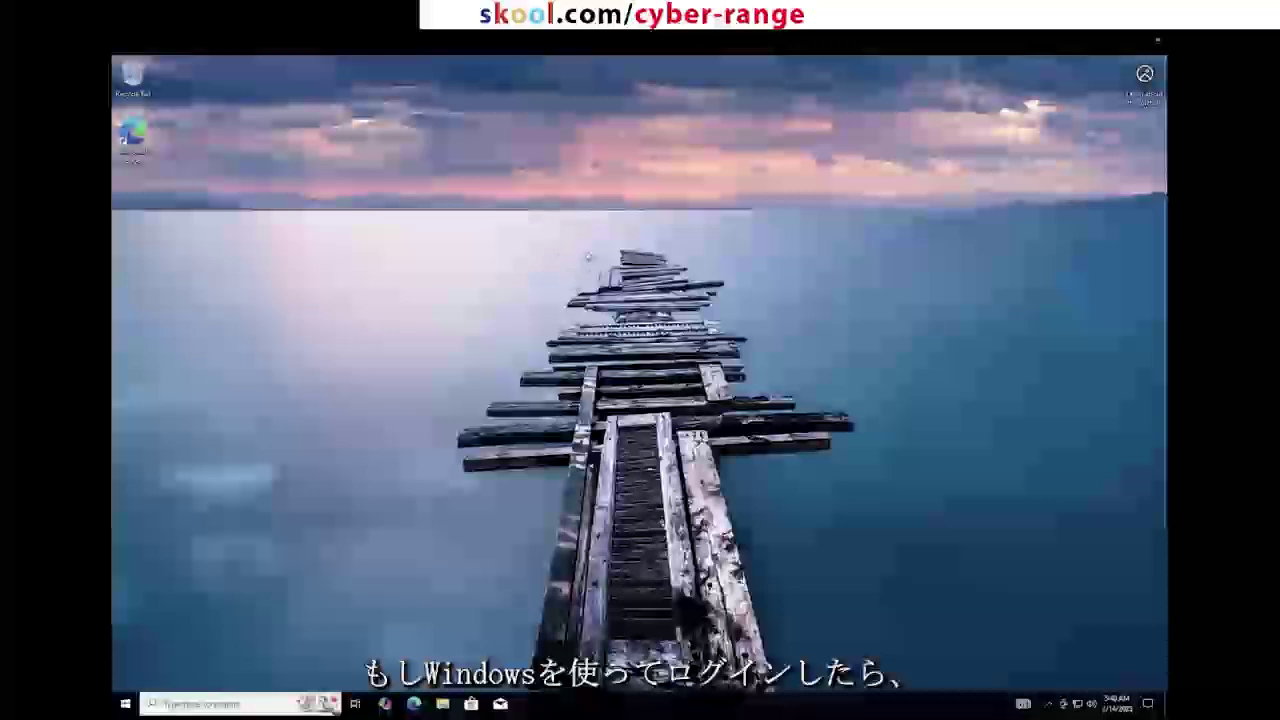
Step: Take the remote session out of full screen, enlarge its window, and return it to full screen
mouse_move(623, 34)
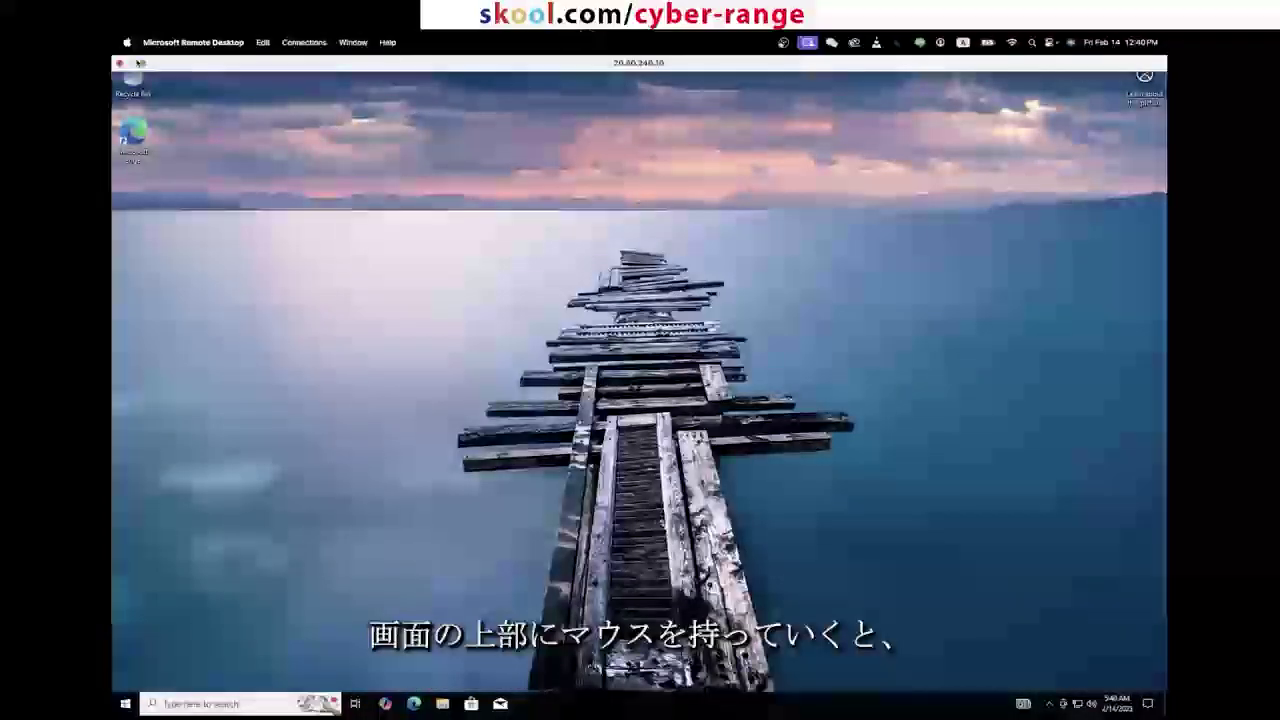
left_click(144, 64)
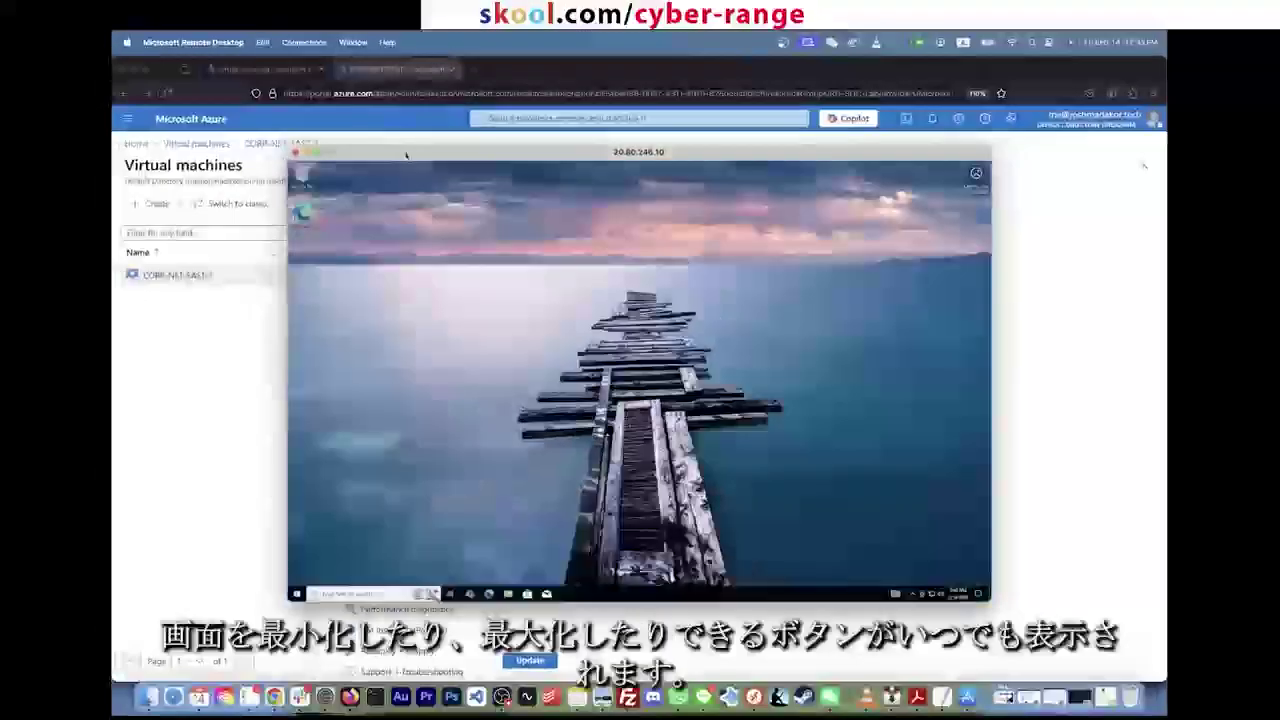
double_click(405, 155)
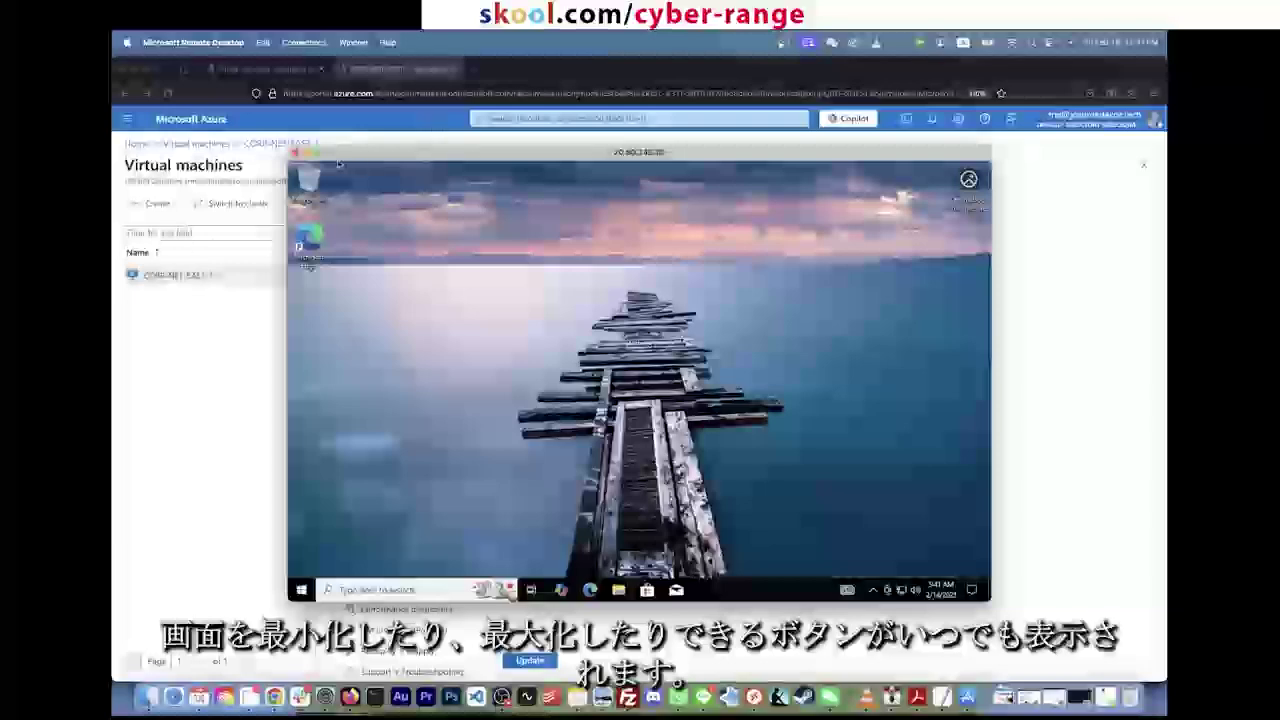
left_click(320, 151)
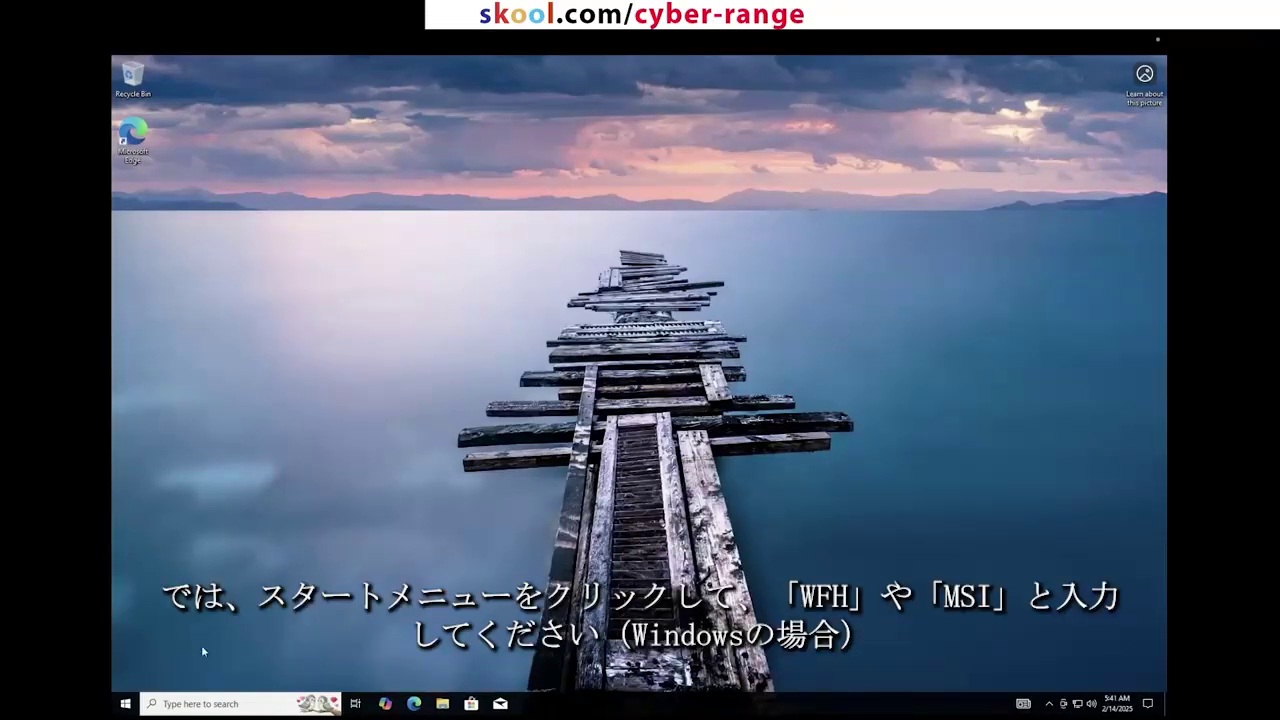
Step: Launch Windows Defender Firewall with Advanced Security from the VM's Start menu via wf.msc
left_click(125, 705)
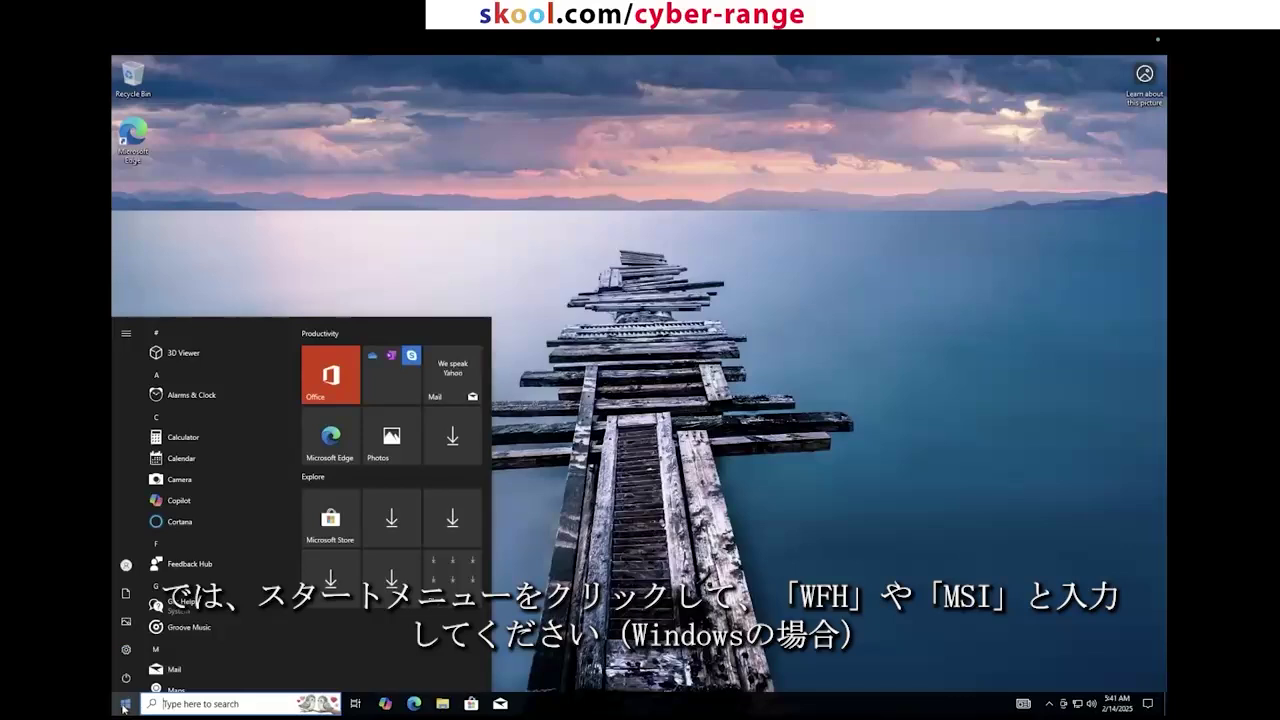
type("wf.")
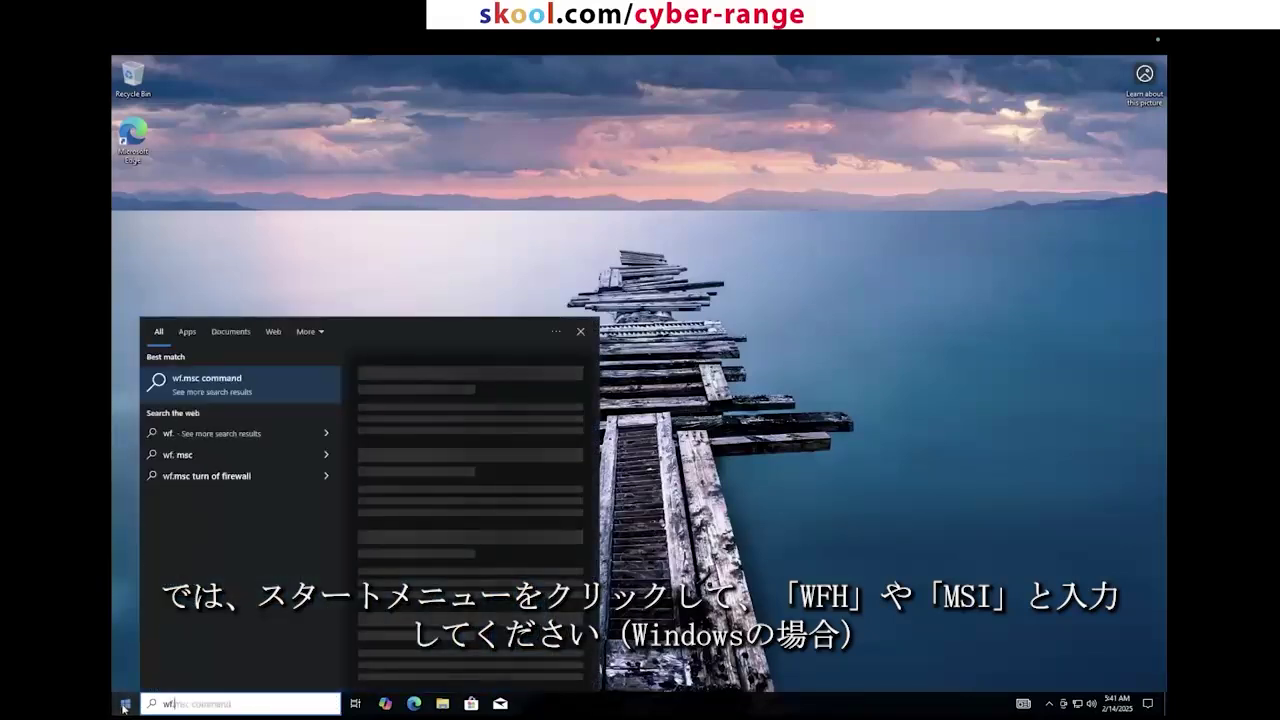
type("msc")
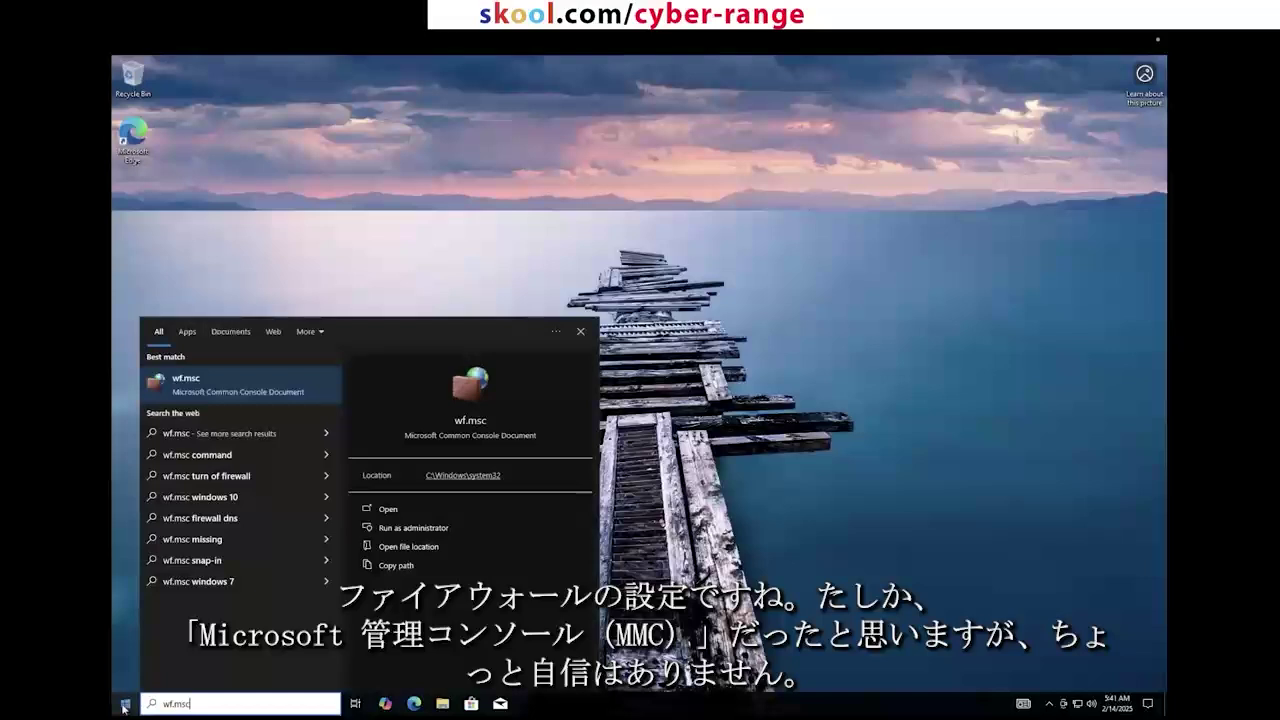
left_click(230, 378)
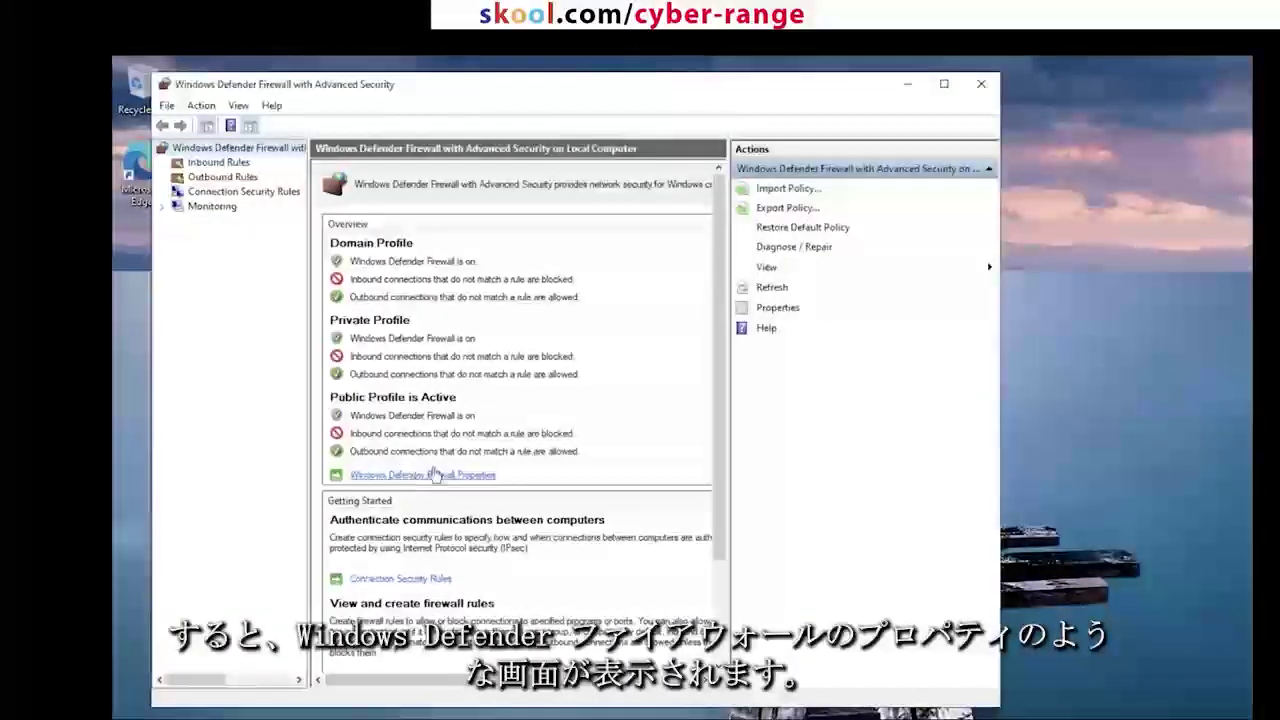
Step: Set Firewall state to Off for the Private and Public profiles and apply the change
left_click(434, 474)
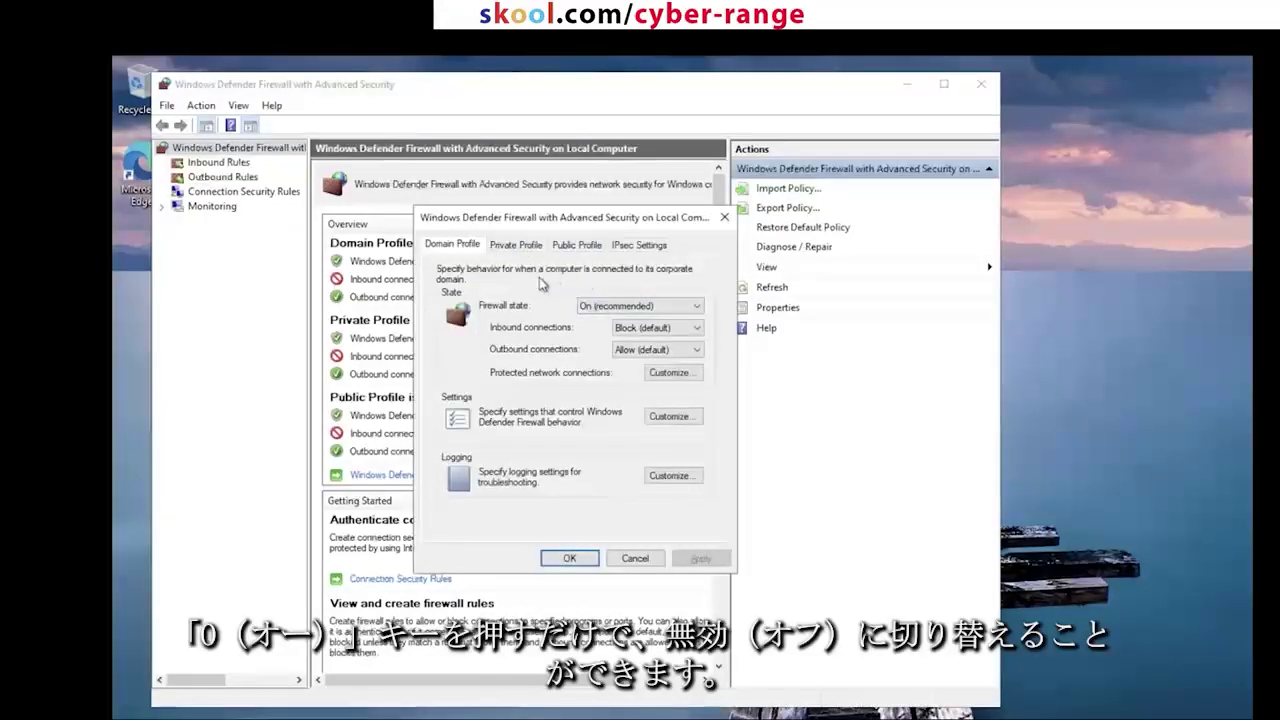
left_click(522, 245)
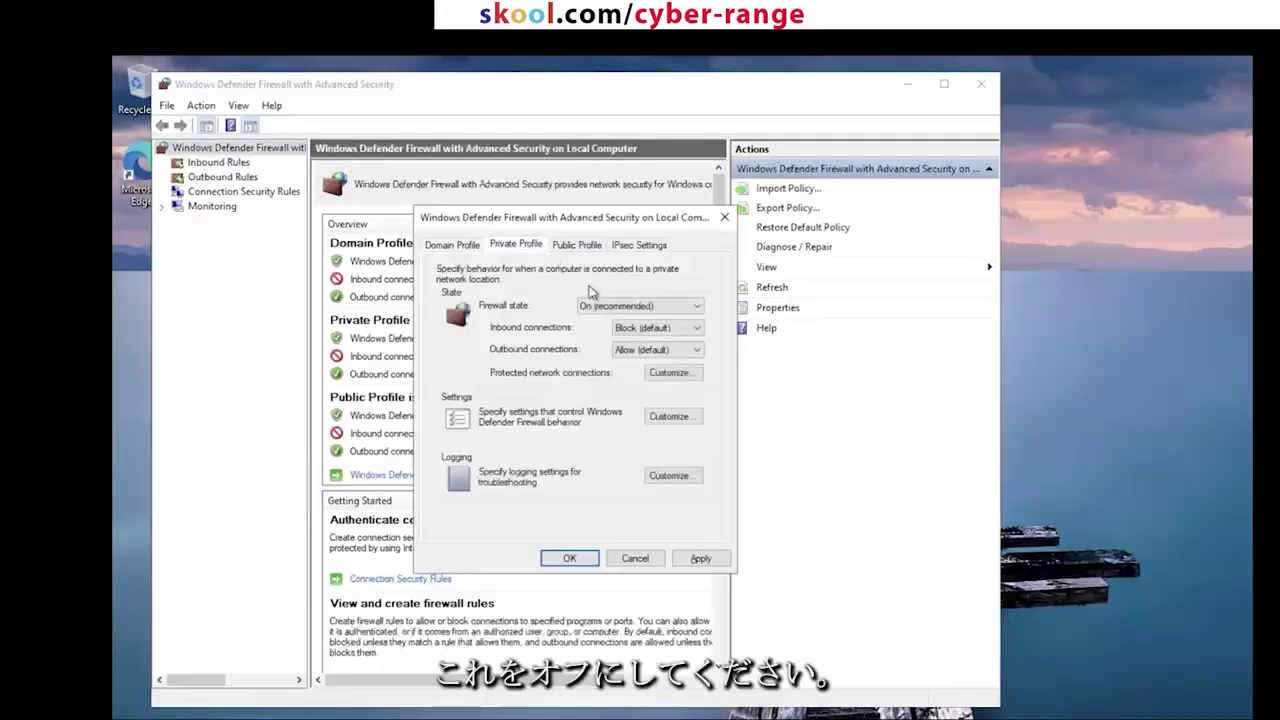
scroll(596, 302, "down", 1)
left_click(577, 246)
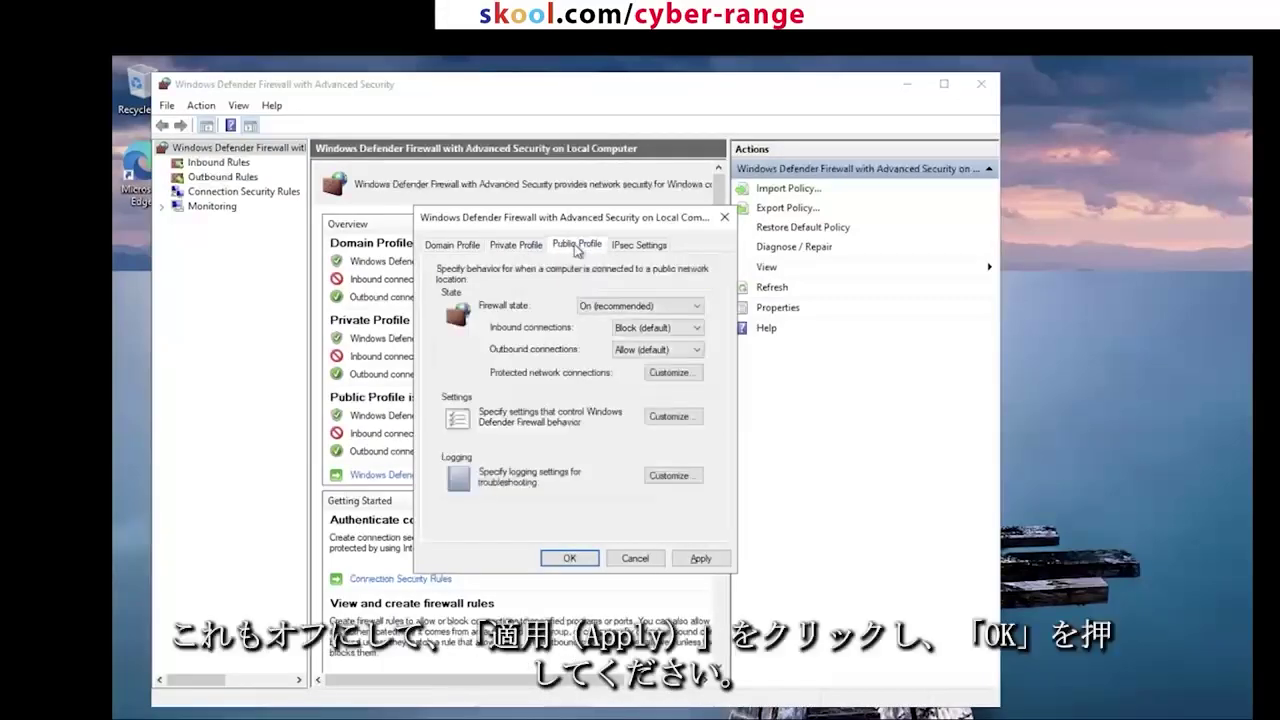
scroll(620, 305, "down", 1)
left_click(699, 558)
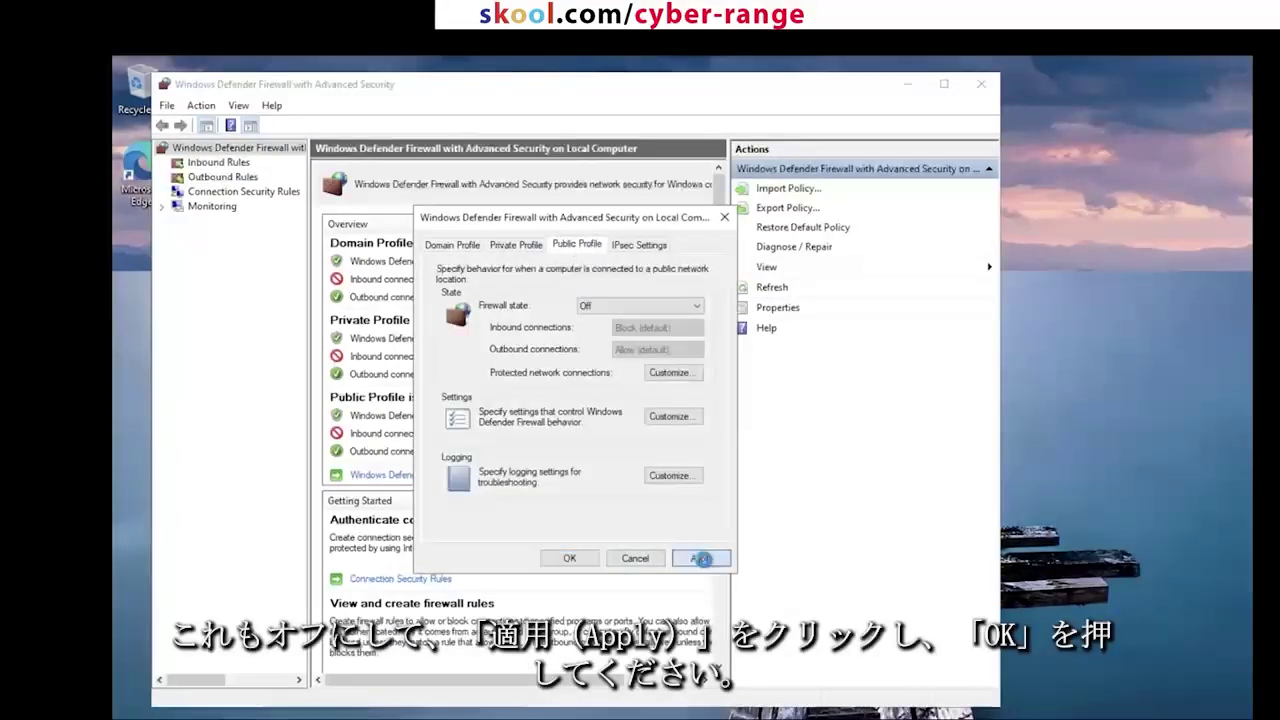
left_click(569, 558)
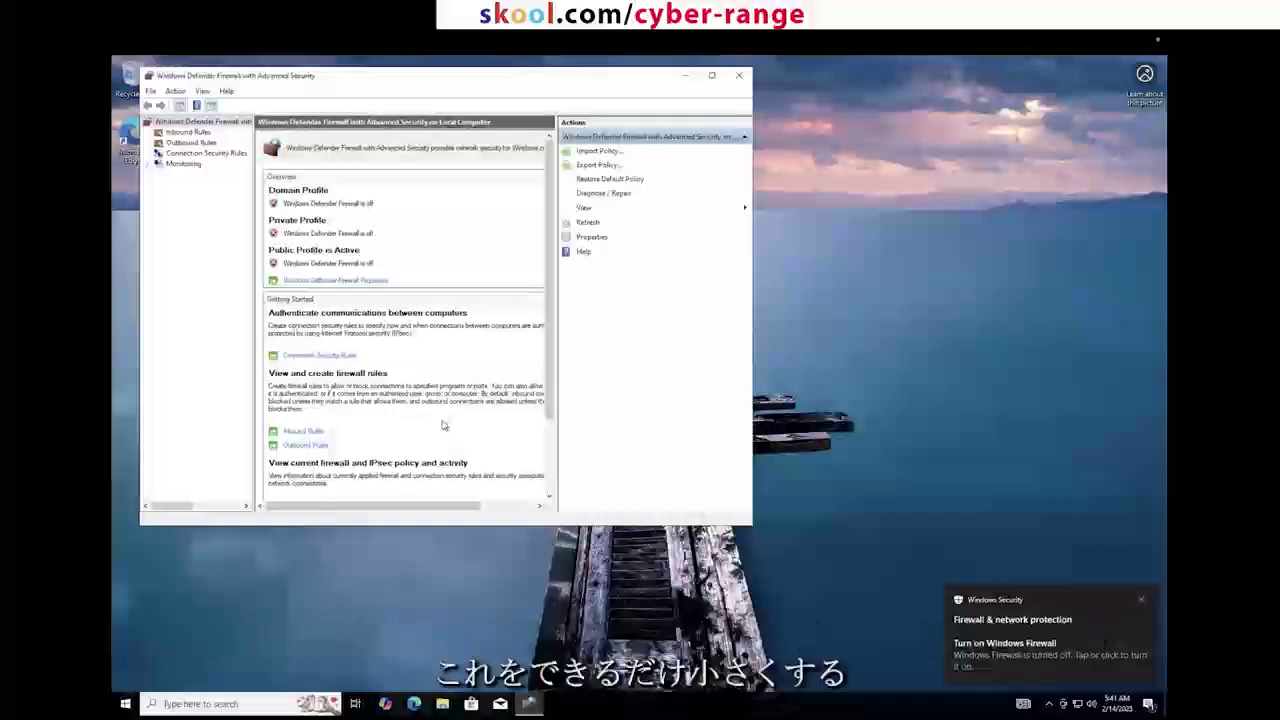
Step: Switch back to the Mac desktop with the Azure page
key("ctrl+Left")
key("ctrl+Right")
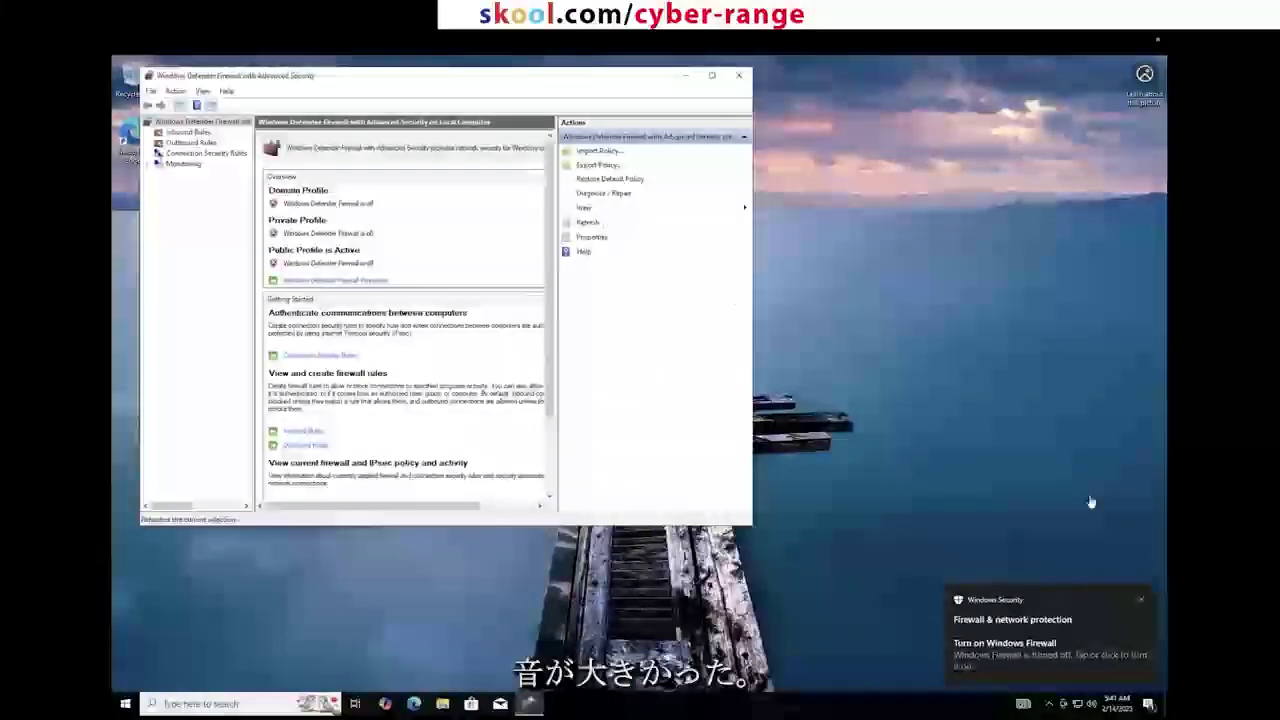
left_click(1091, 704)
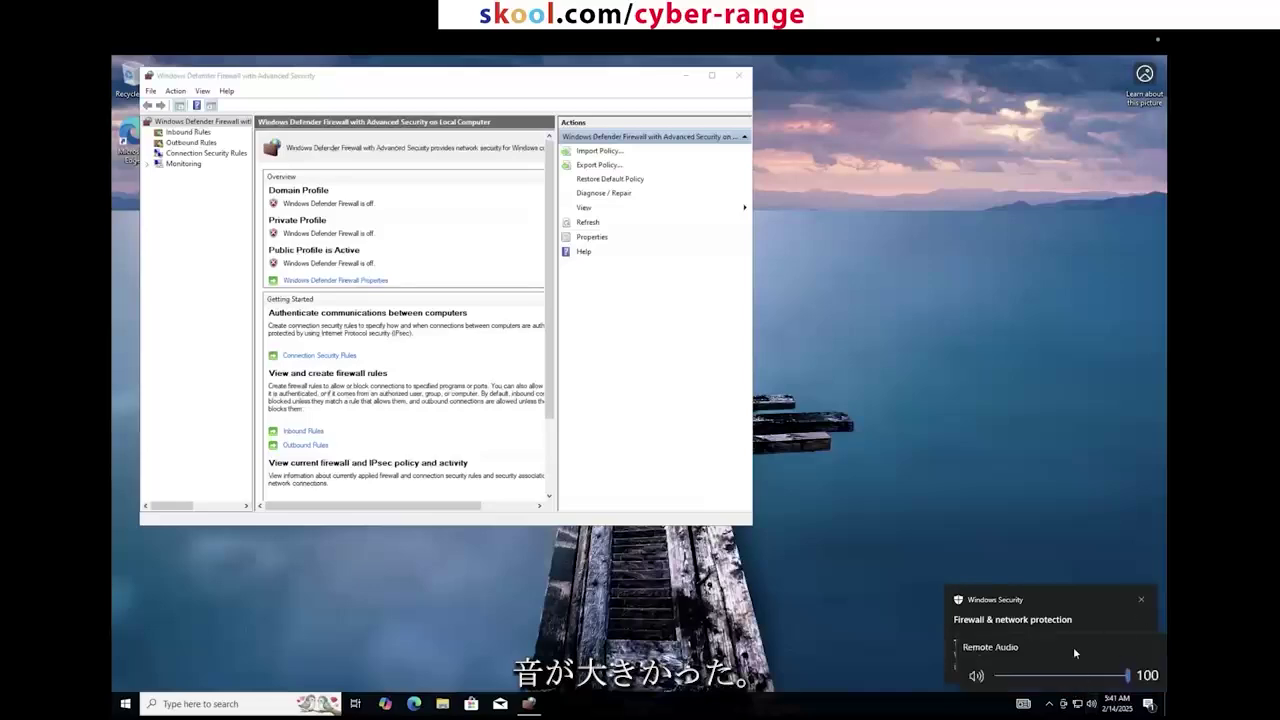
key("ctrl+Left")
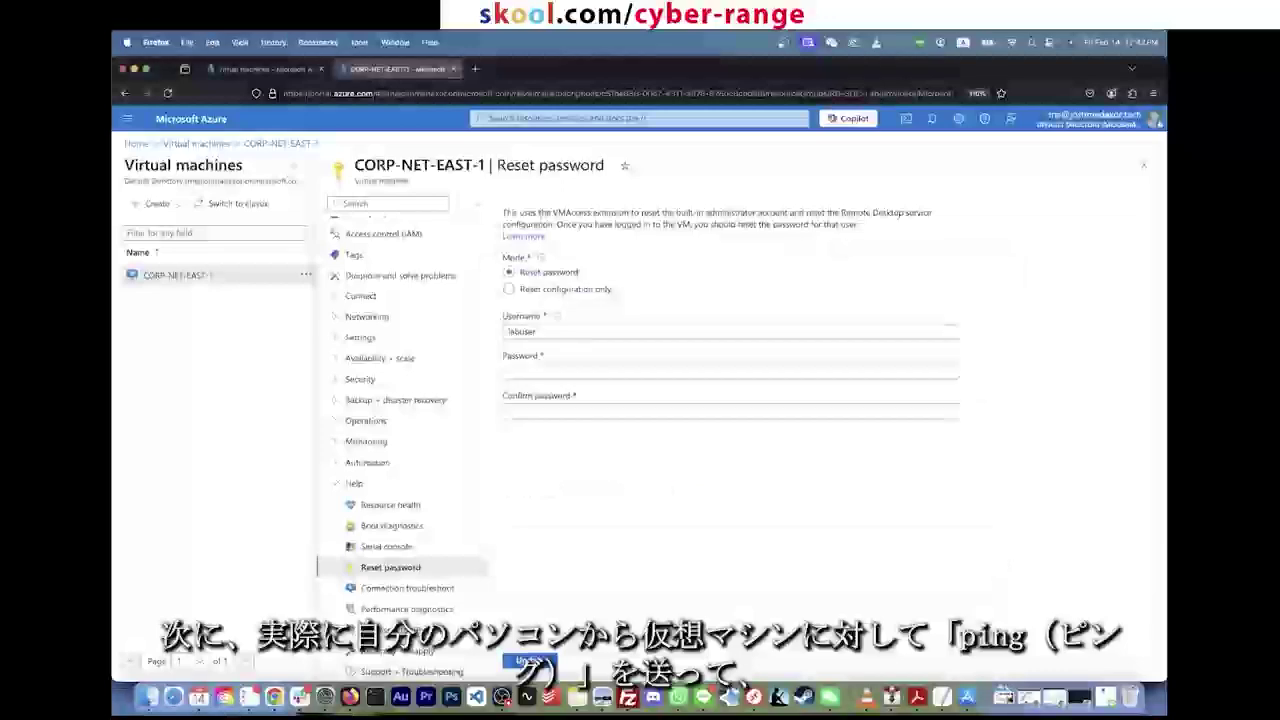
Step: Open Virtual machines > CORP-NET-EAST-1 and copy its public IP 20.80.246.10
scroll(375, 245, "up", 2)
left_click(364, 228)
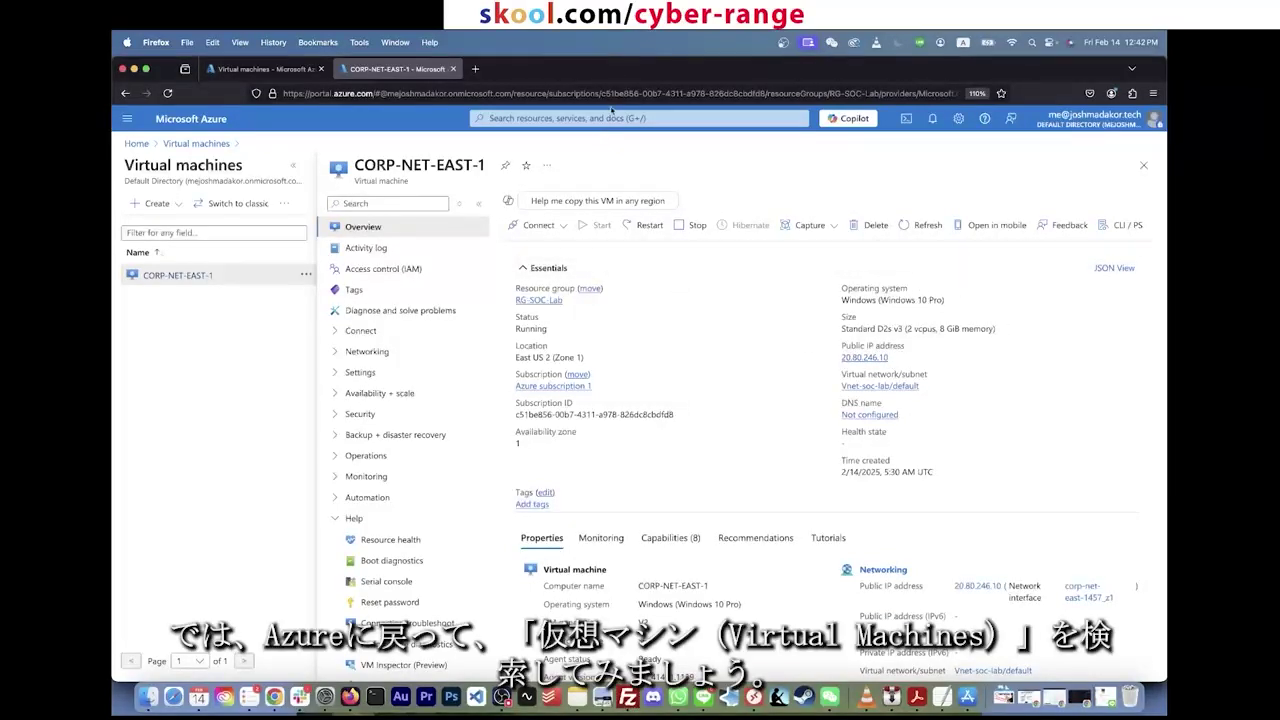
left_click(612, 117)
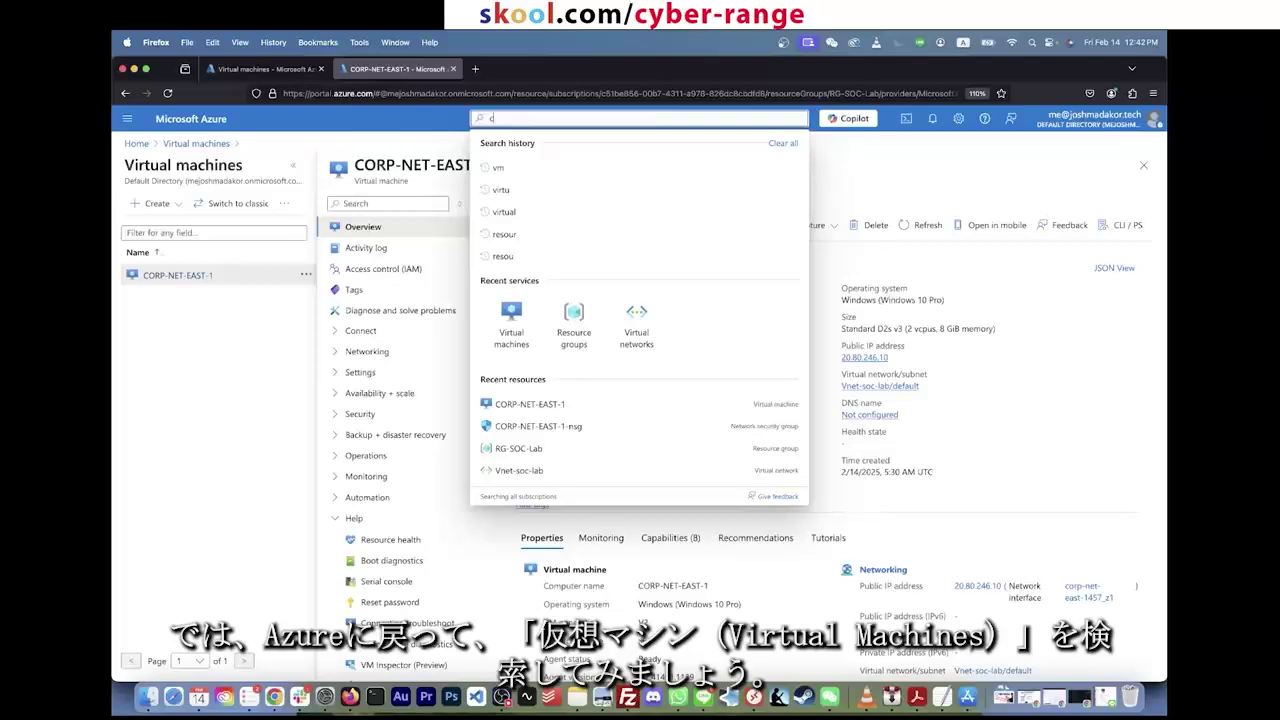
type("vm")
left_click(552, 205)
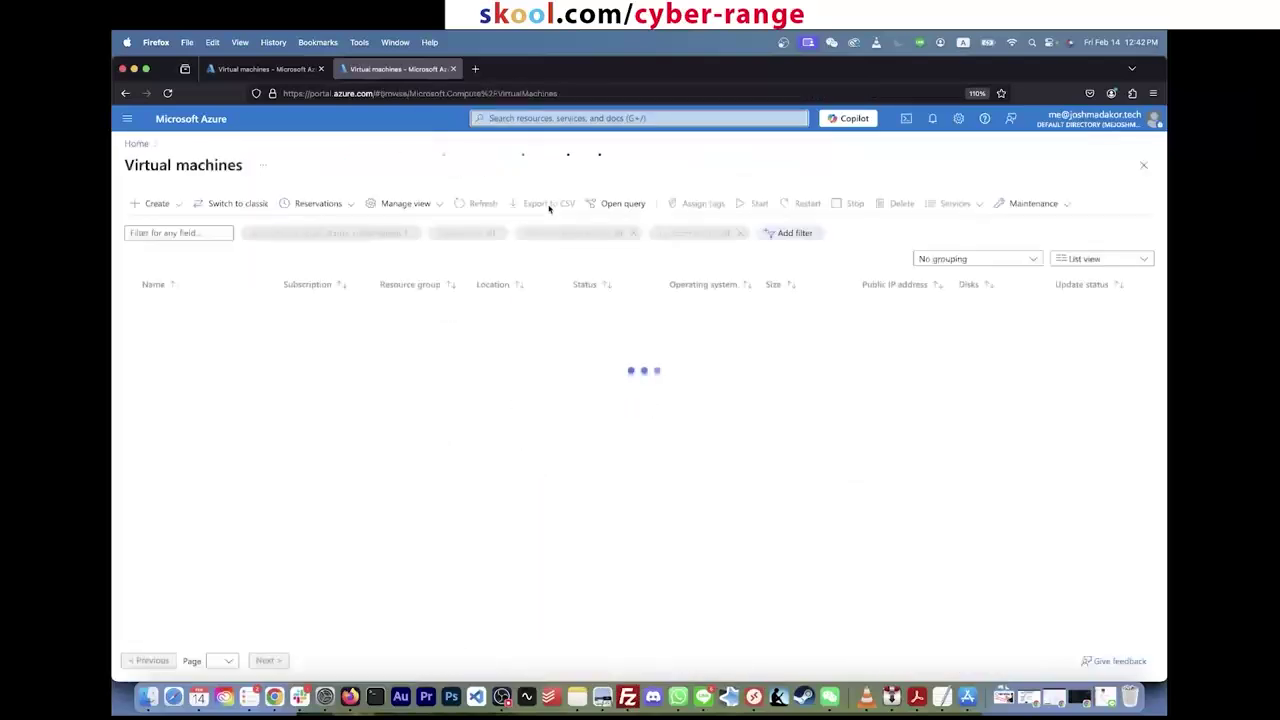
left_click(200, 307)
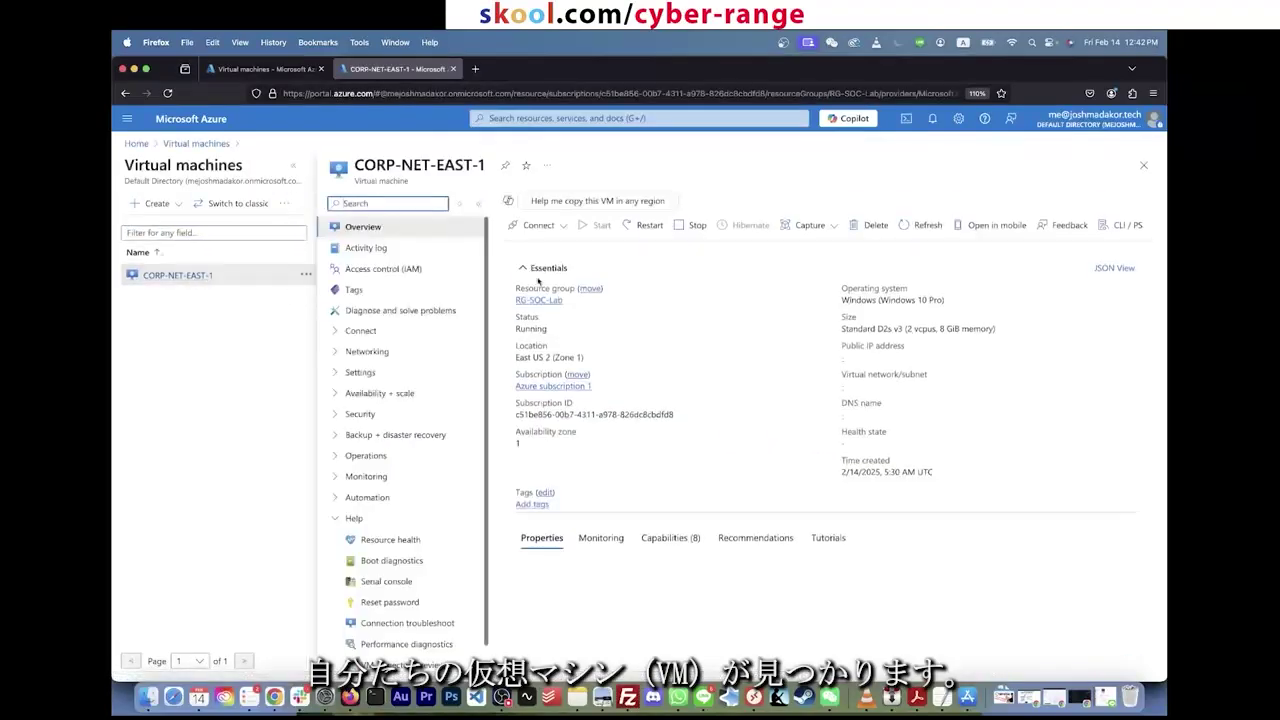
left_click(896, 357)
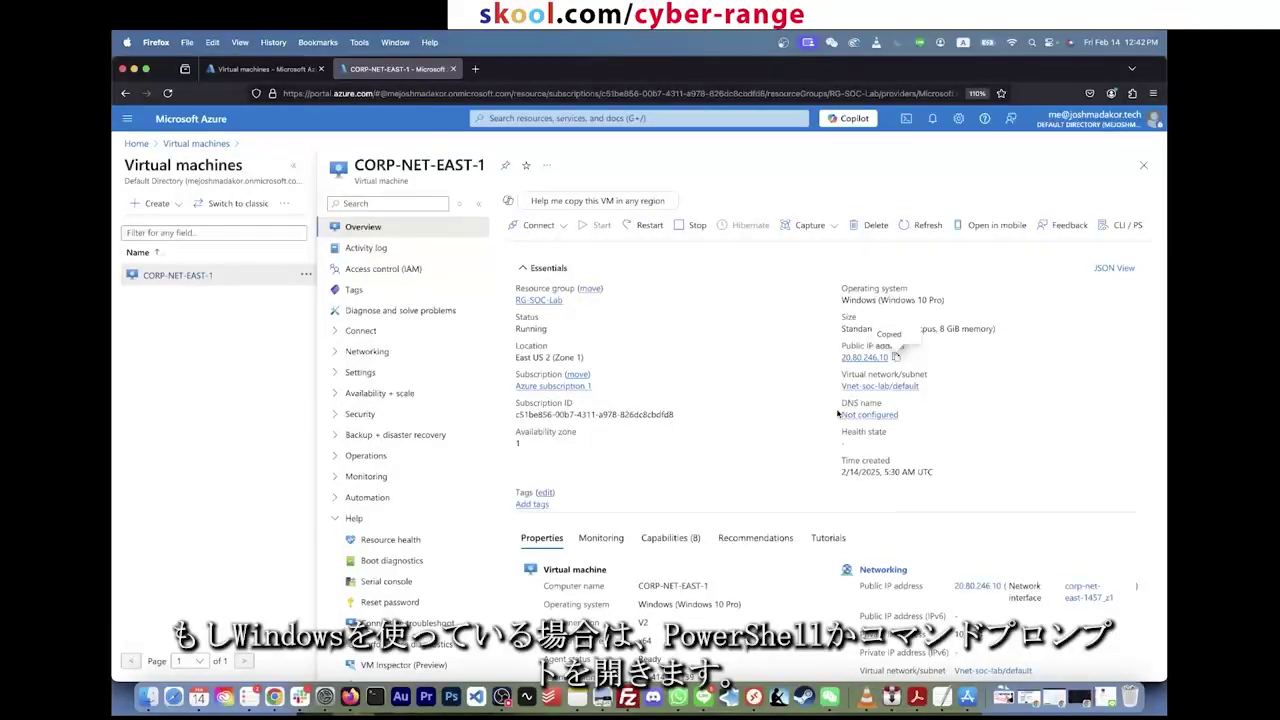
Step: Launch Terminal on the Mac through a Spotlight search for 'terminal'
key("super+space")
type("power")
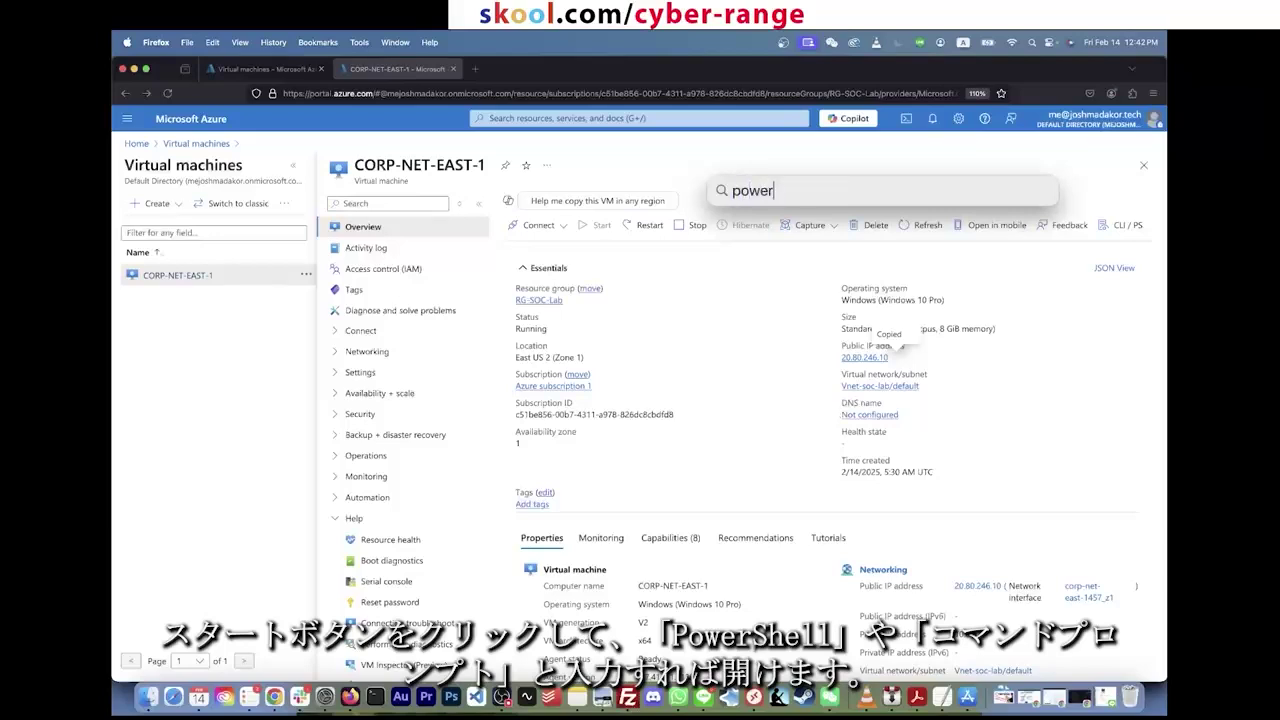
type("shell")
key("super+a")
type("c")
key("BackSpace")
key("BackSpace")
key("BackSpace")
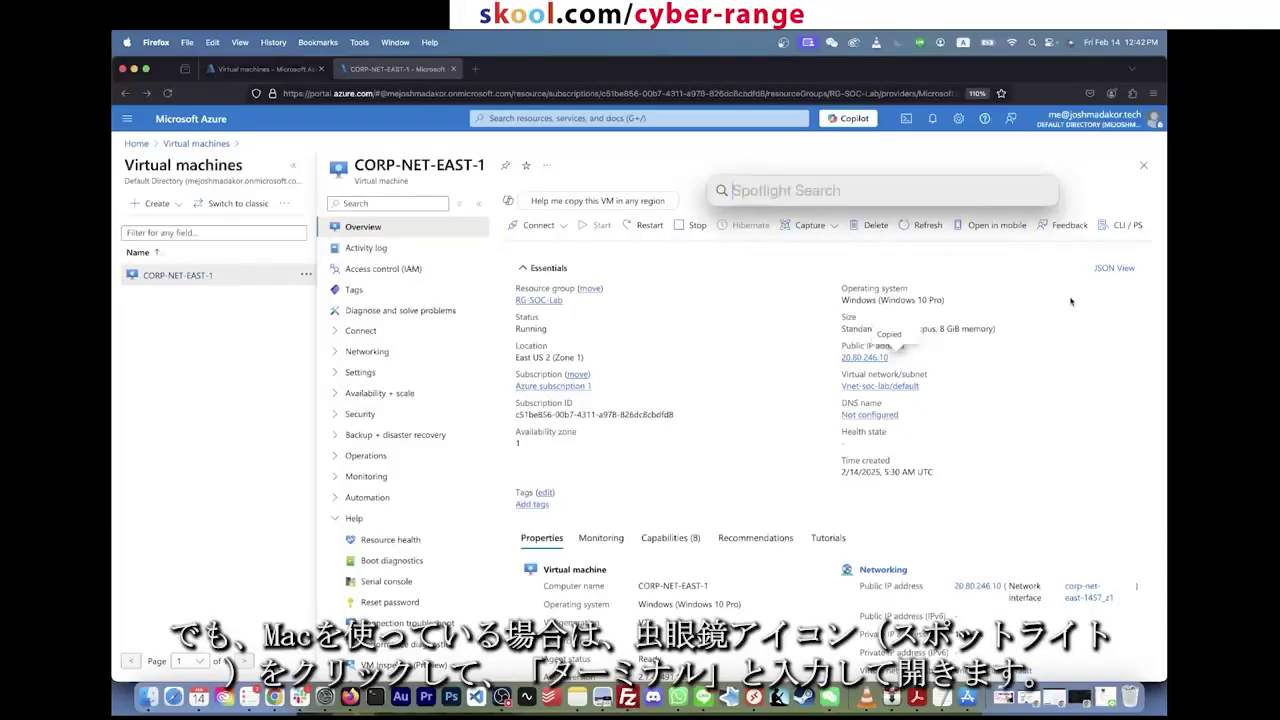
left_click(1032, 42)
left_click(1032, 42)
type("terminal")
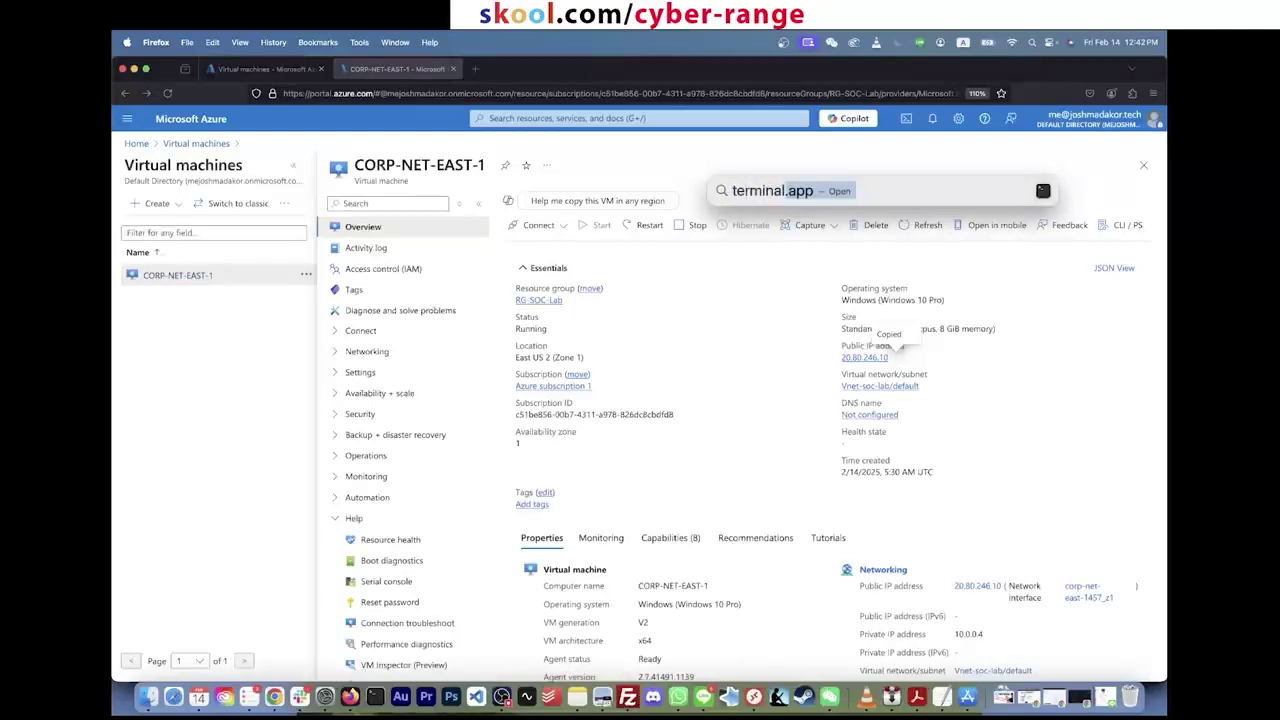
key("Return")
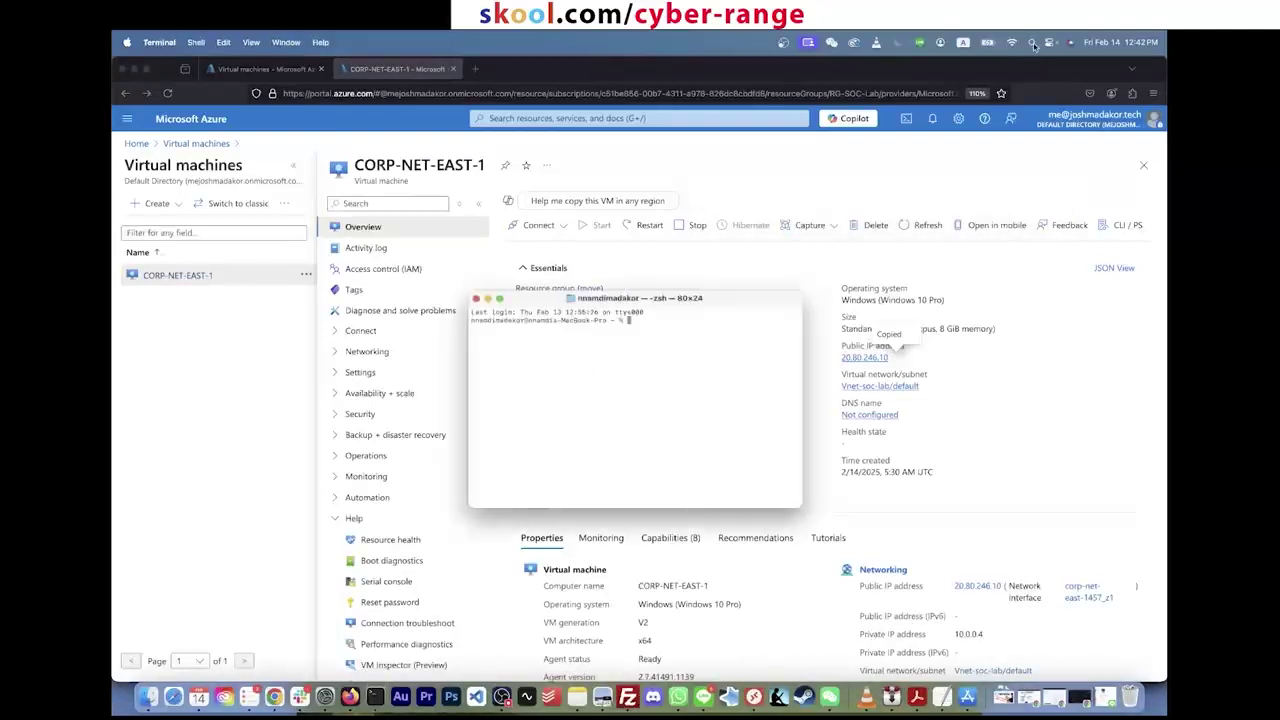
Step: Enlarge the Terminal text and run 'ping 20.80.246.10' against the VM
key("super+plus")
key("super+plus")
key("super+plus")
key("super+plus")
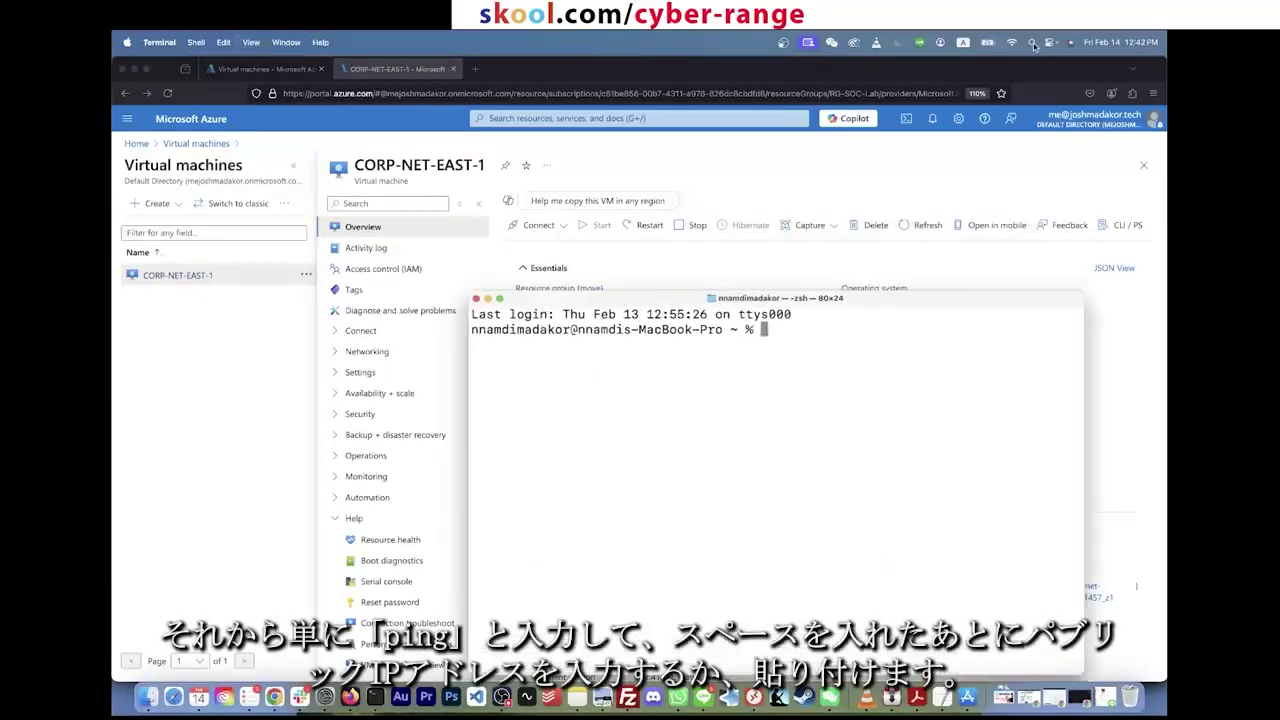
type("ping")
key("super+v")
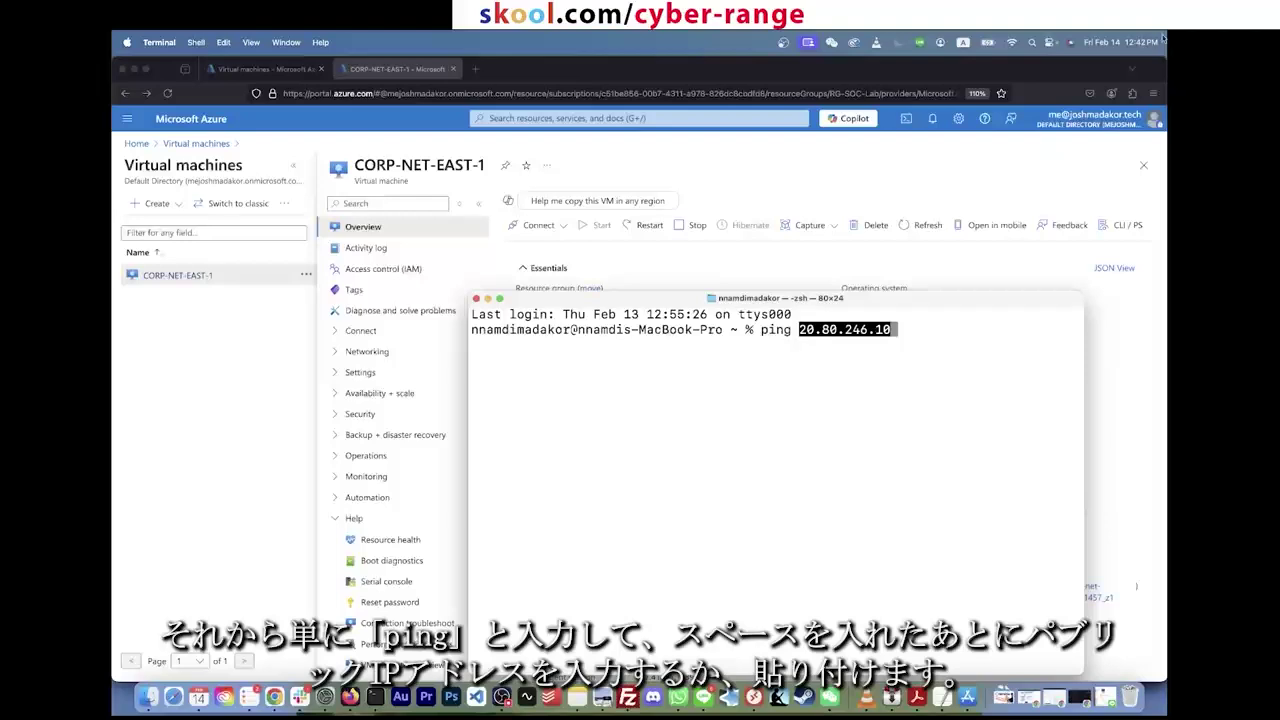
left_click_drag(1037, 305, 975, 456)
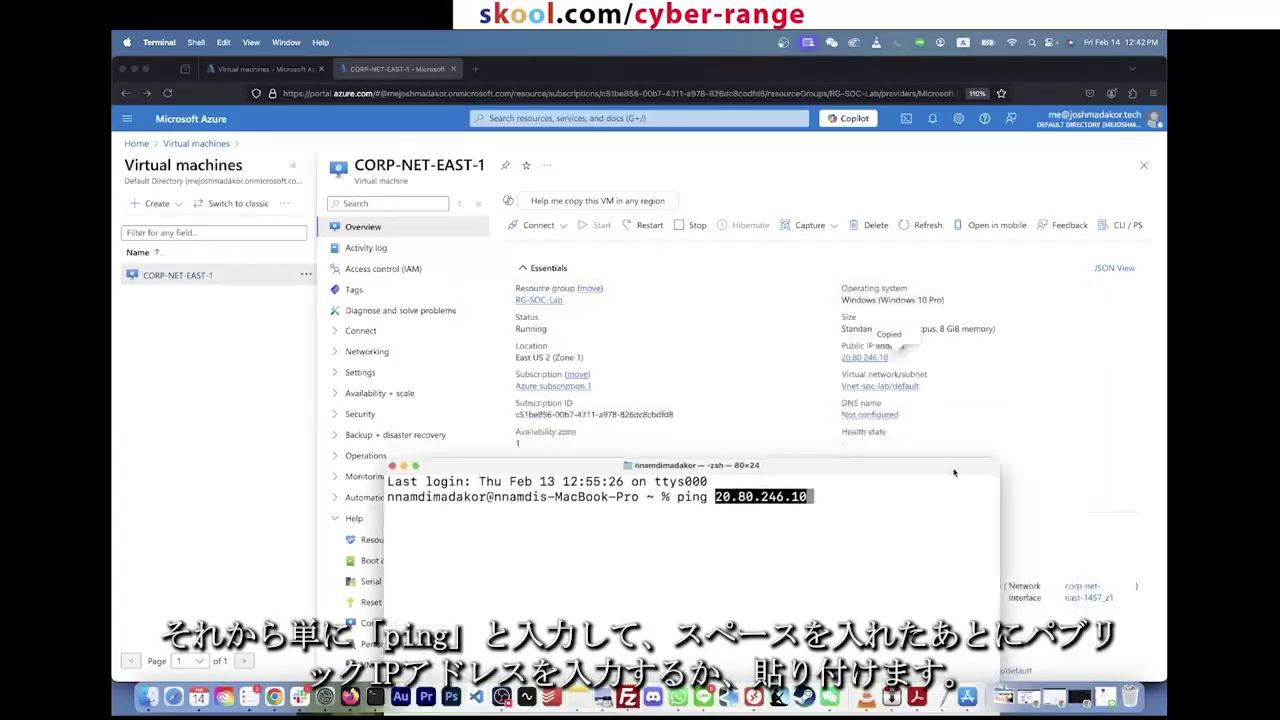
left_click_drag(803, 459, 619, 208)
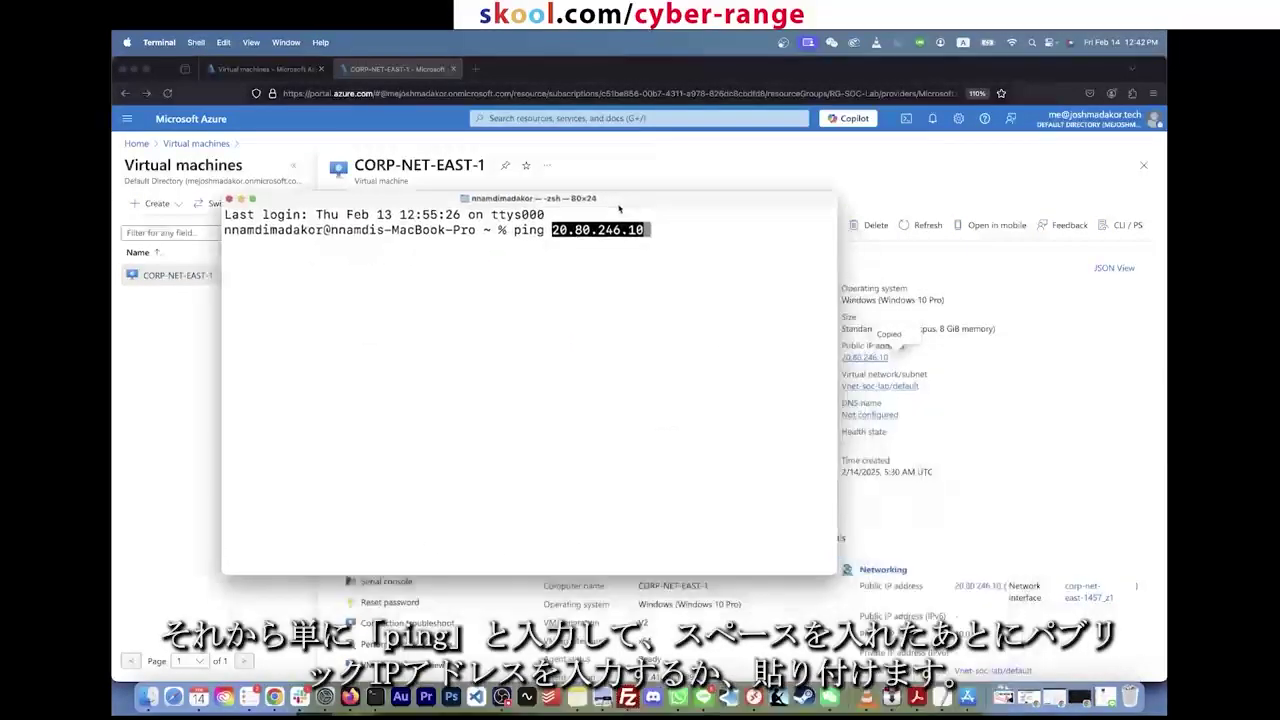
key("Return")
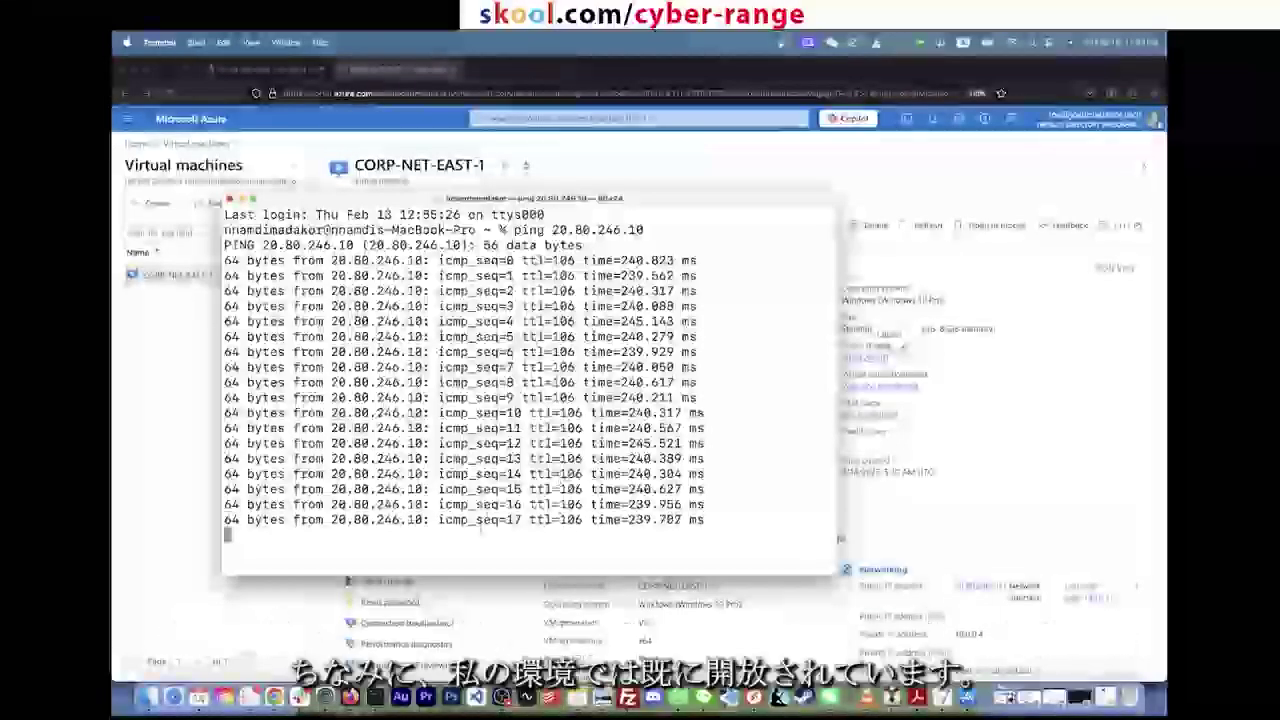
Step: Stop the ping after 18 of 19 replies and close Terminal
key("ctrl+c")
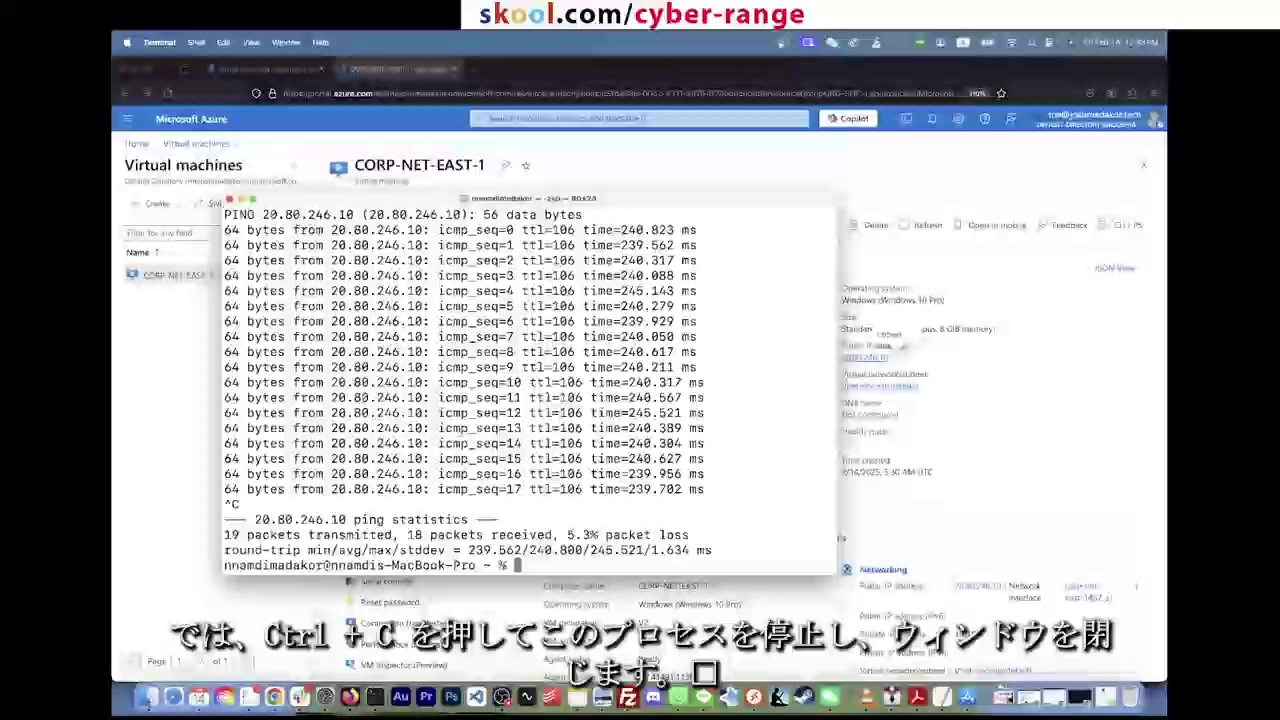
left_click(229, 199)
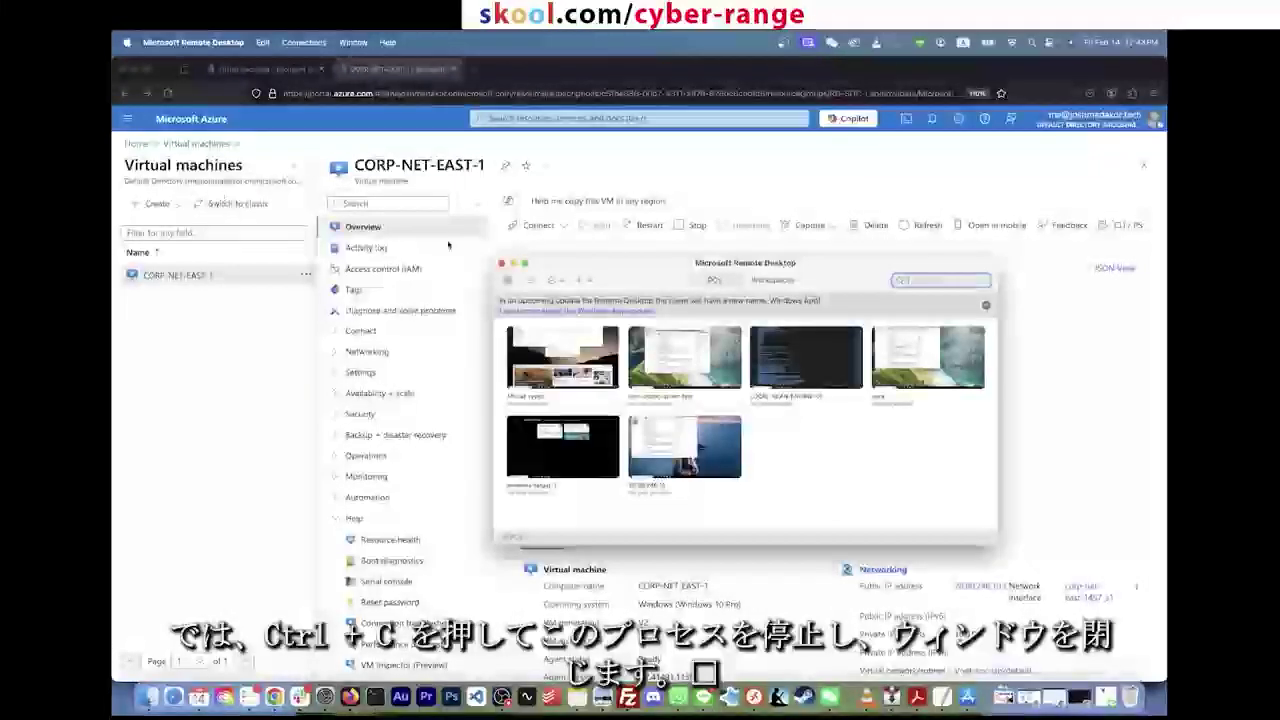
left_click(251, 244)
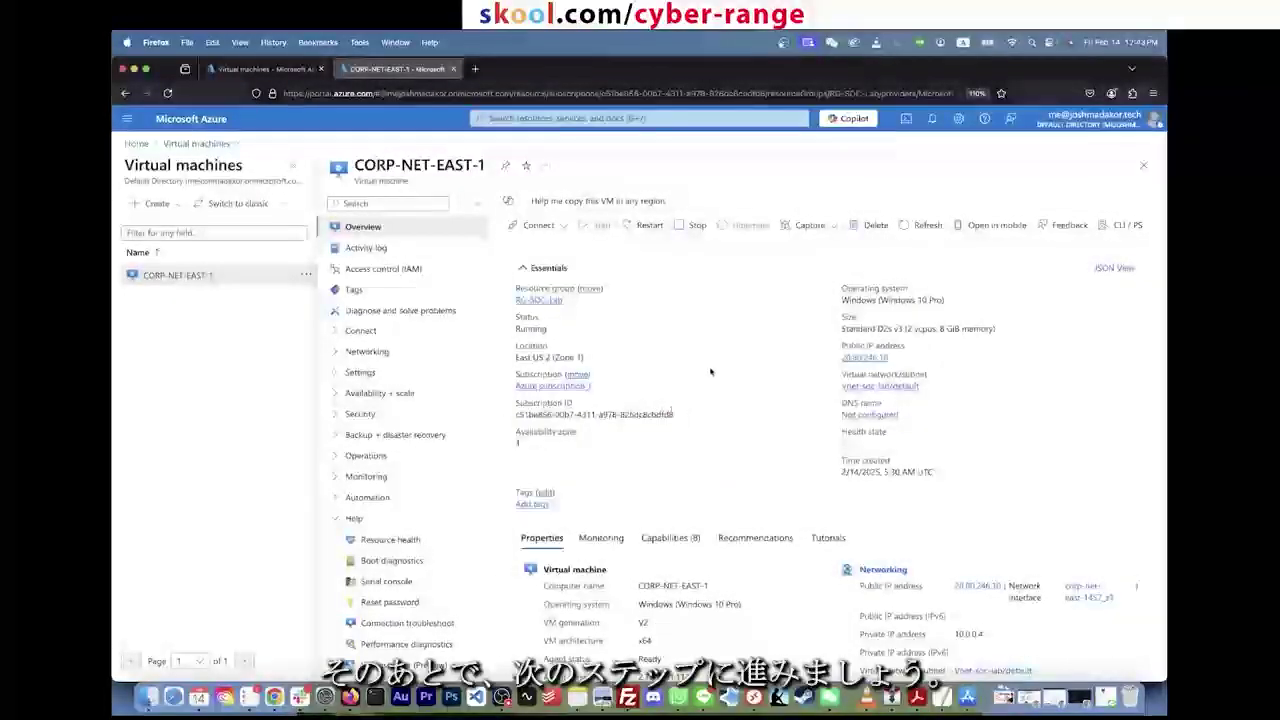
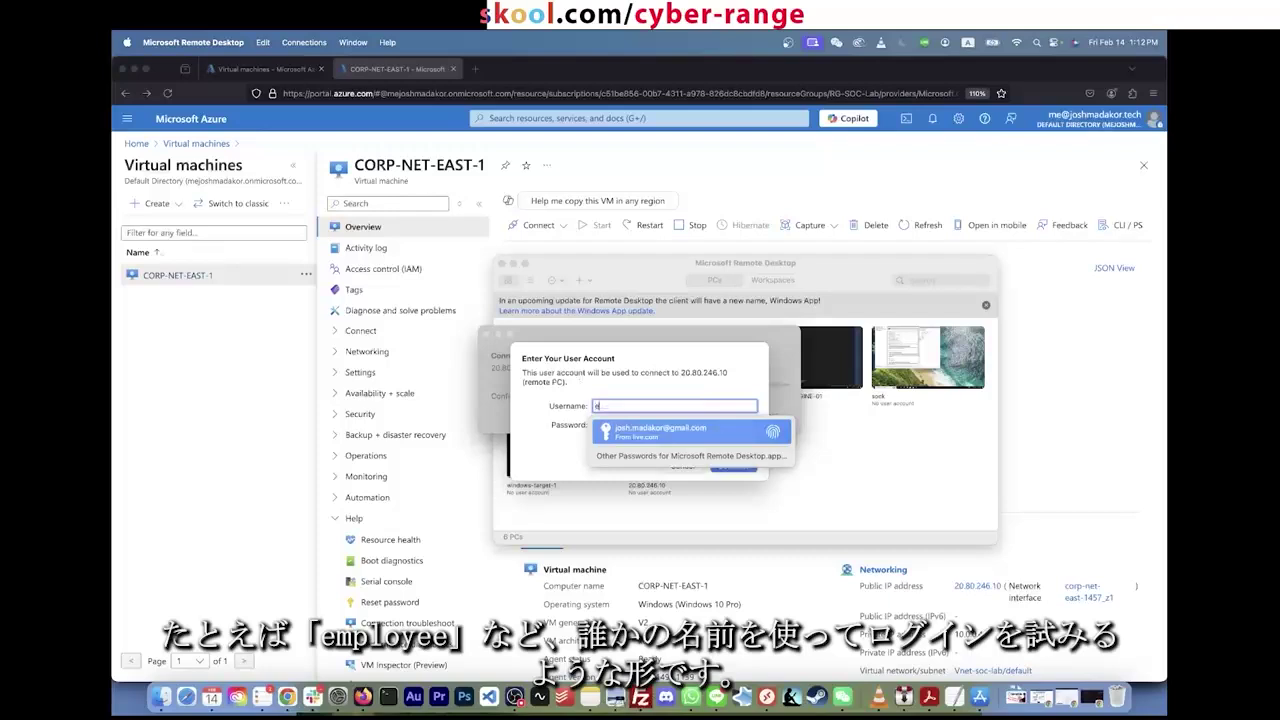
Step: Log in to 20.80.246.10 as 'employee', then retry with a wrong password after rejection
type("oye")
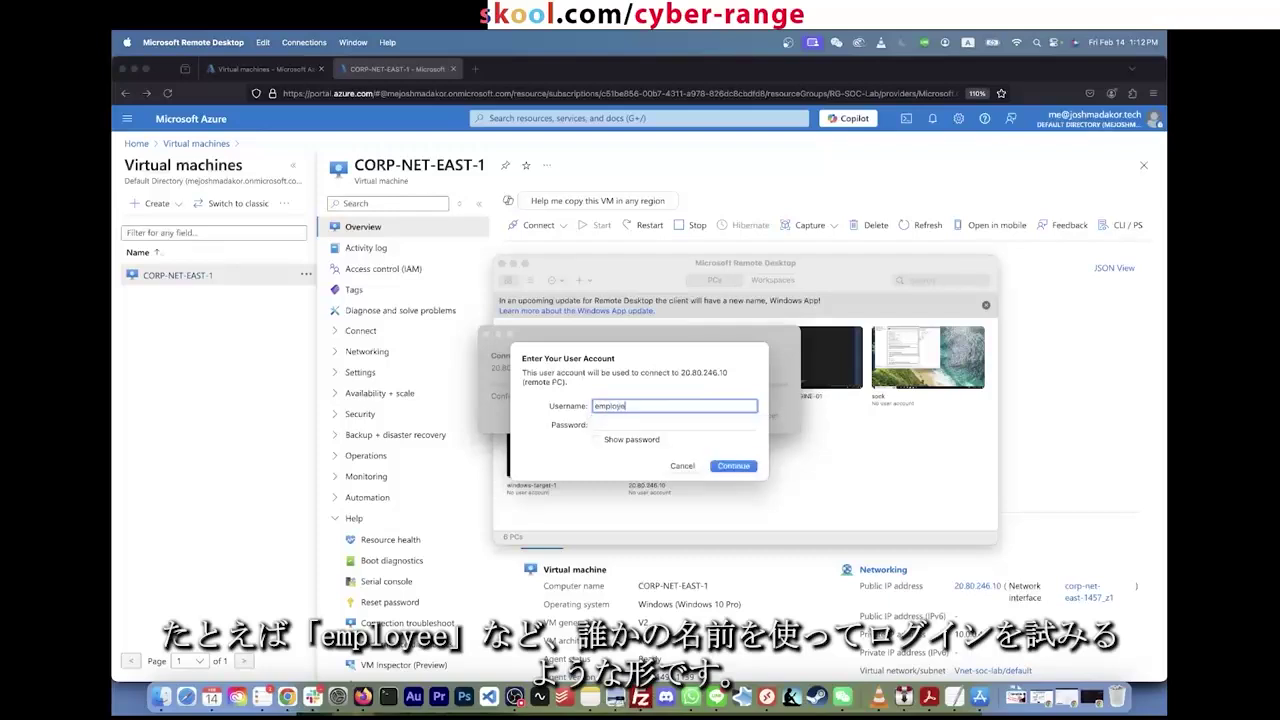
type("ed")
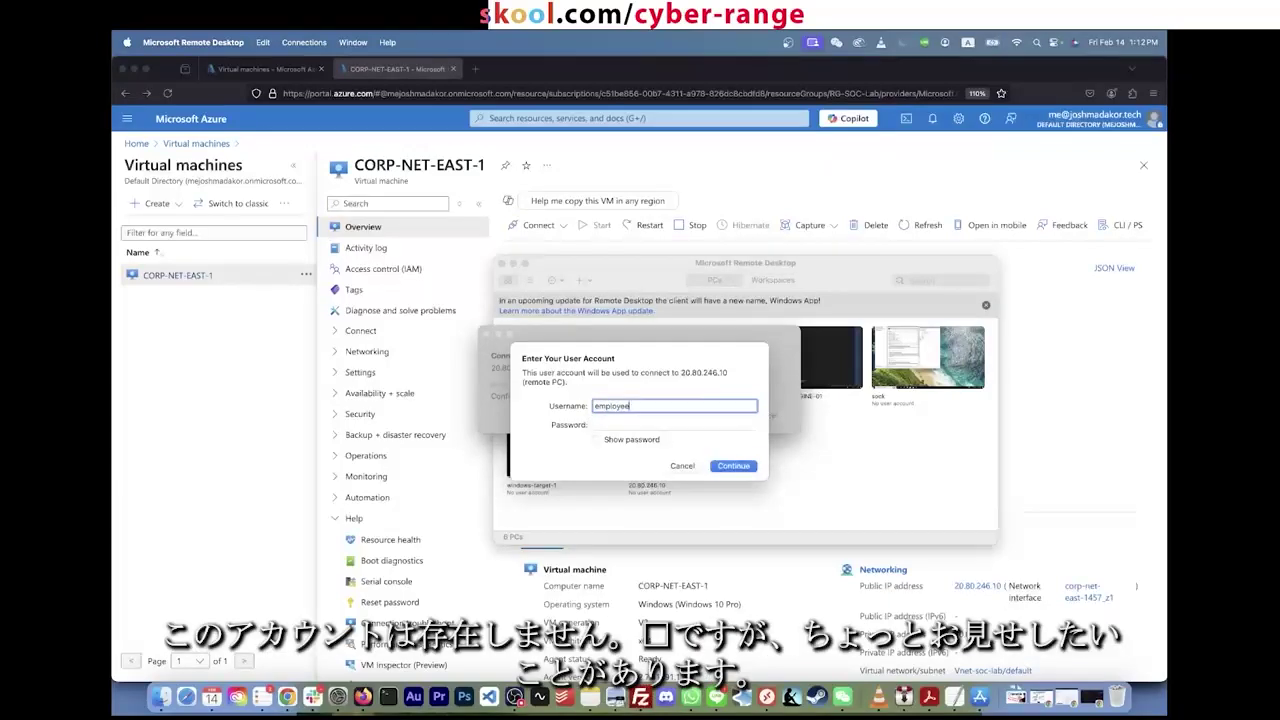
key("Return")
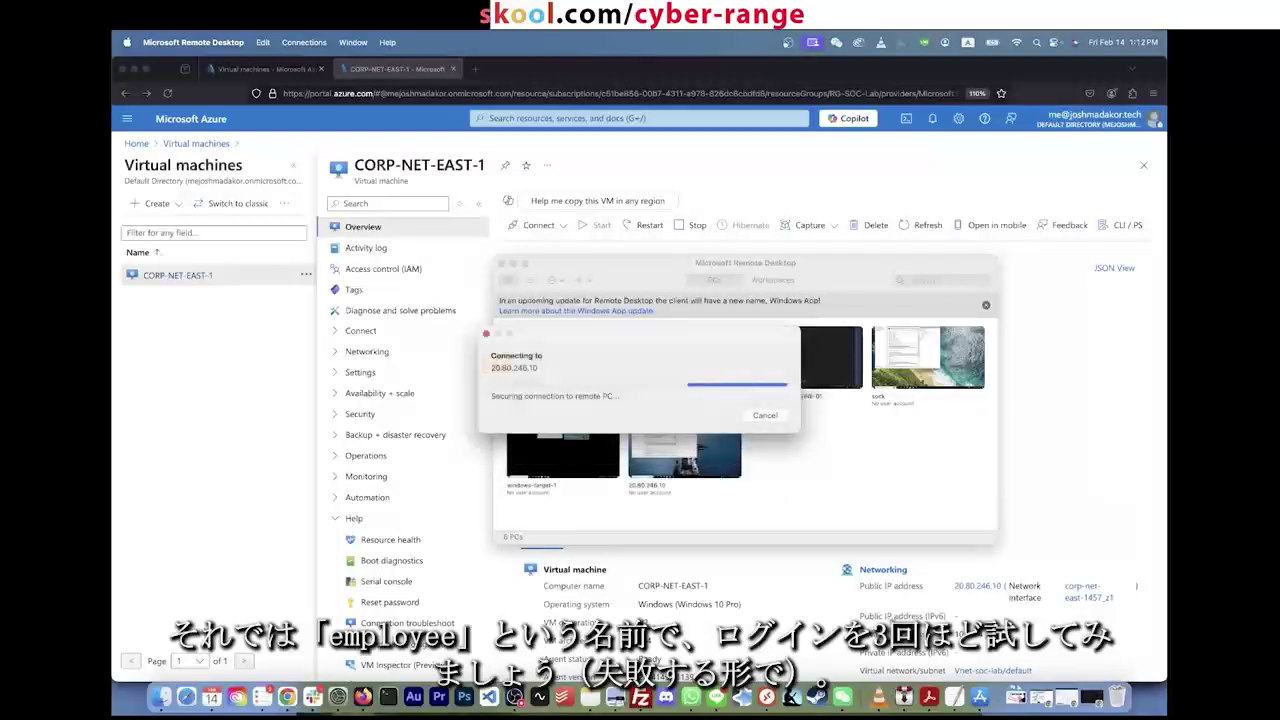
type("password")
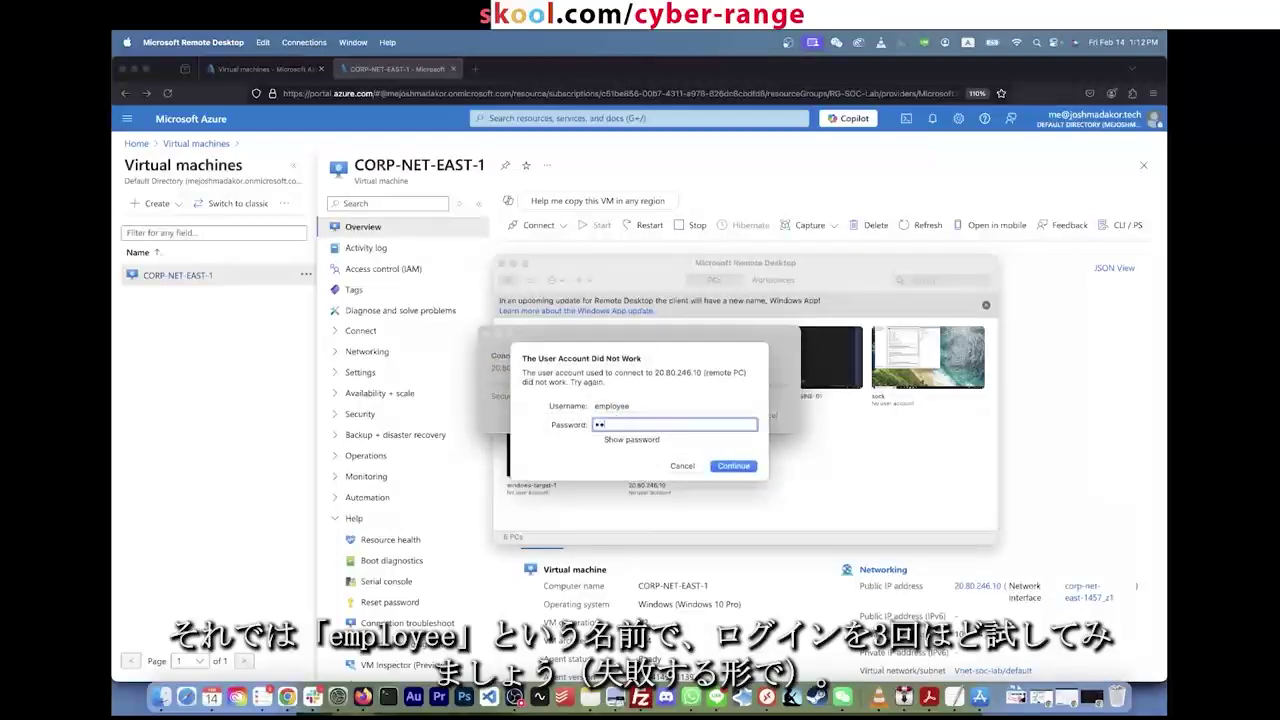
key("Return")
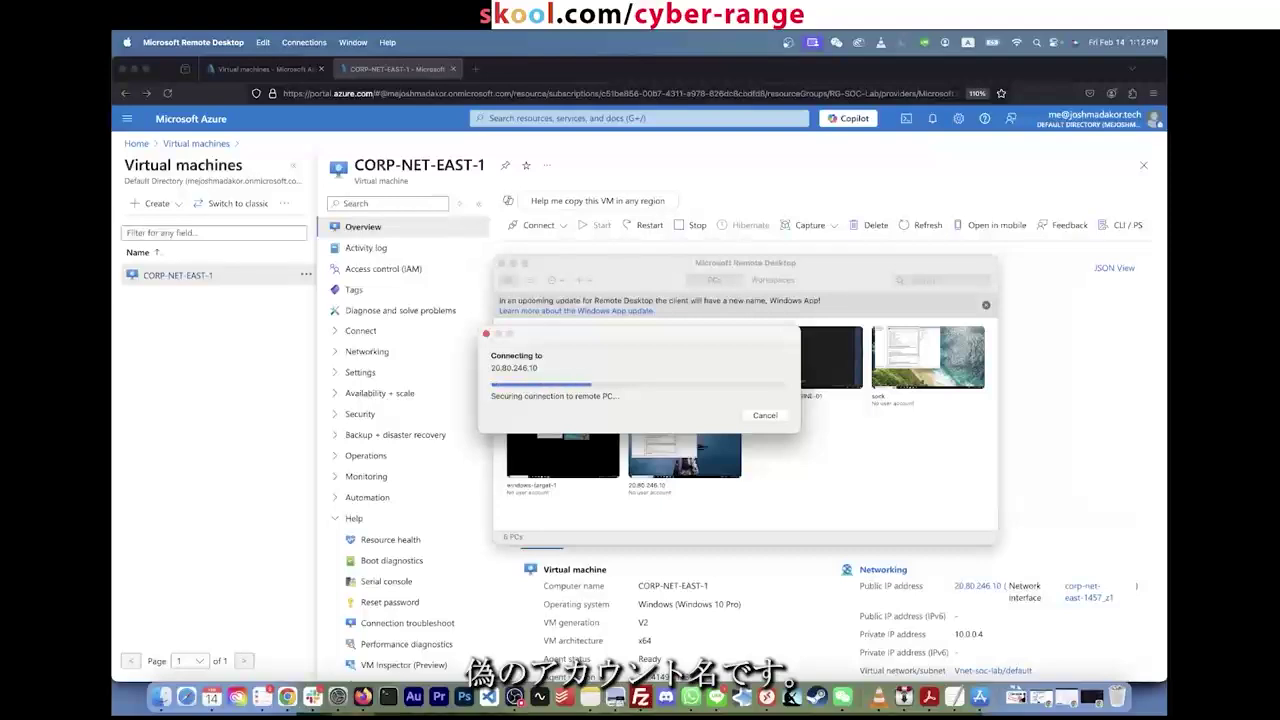
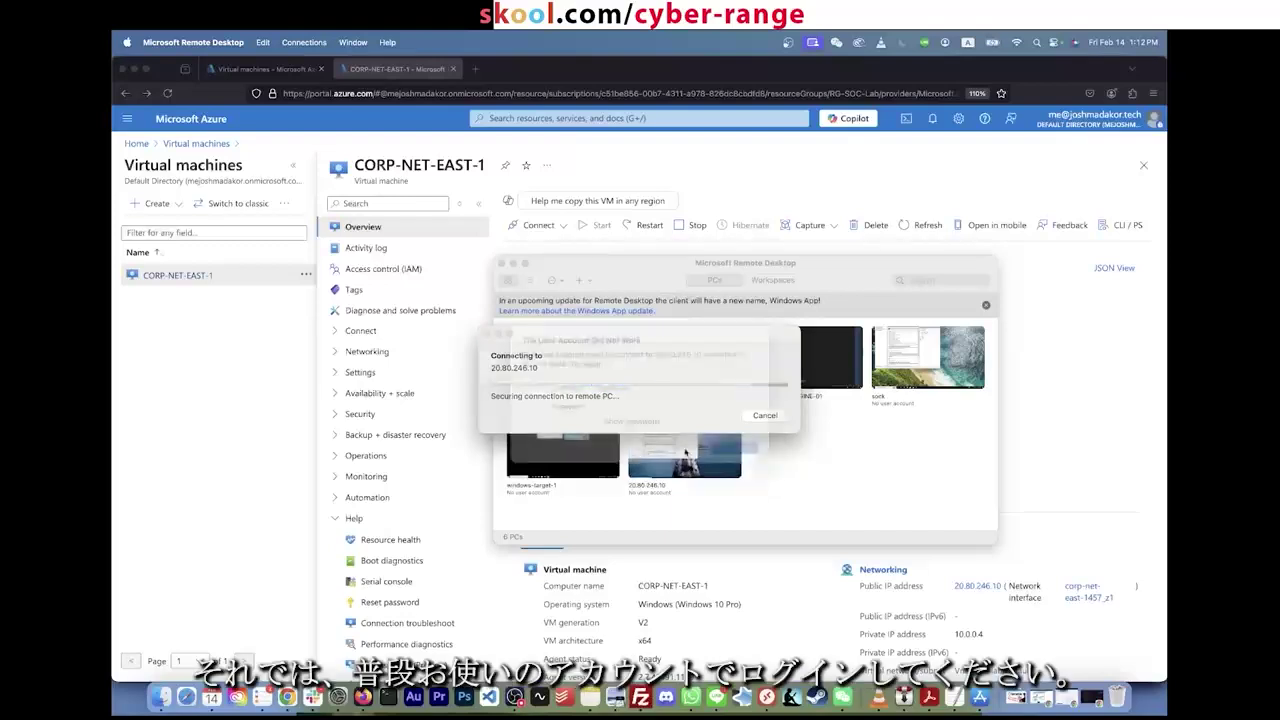
Step: Dismiss the earlier error and connect to 20.80.246.10 as labuser with the account password
key("Escape")
double_click(686, 453)
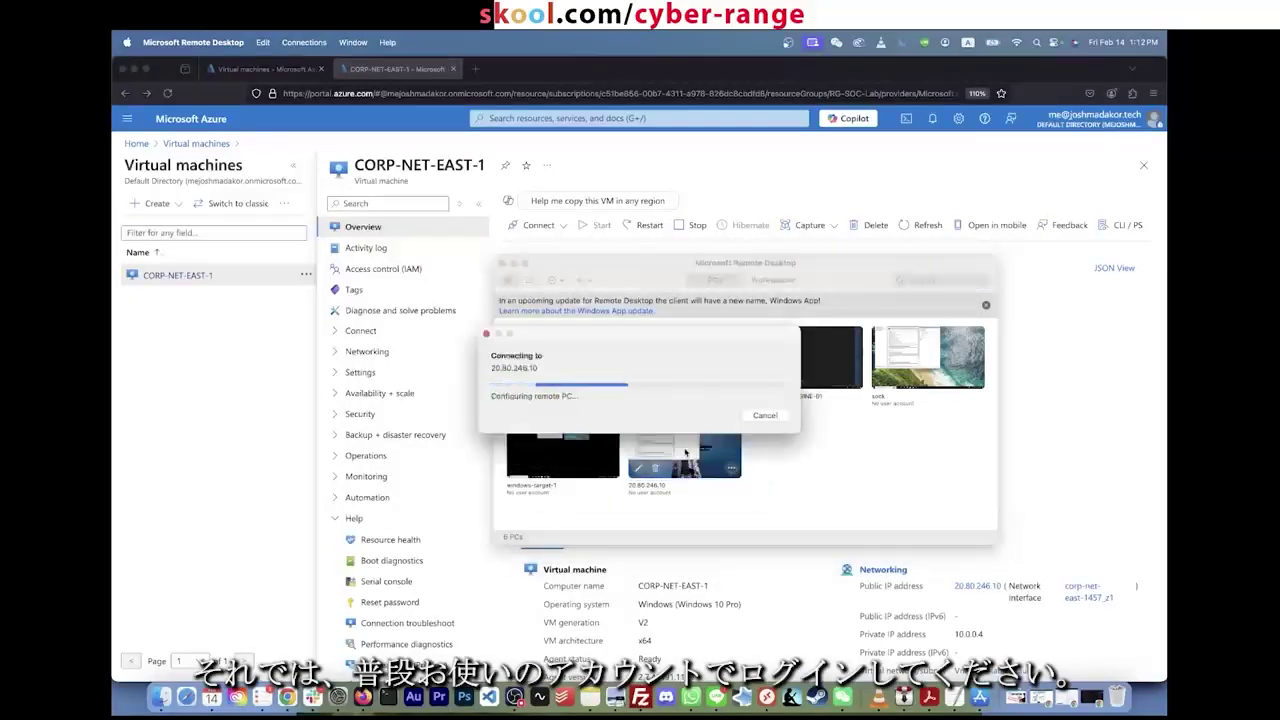
type("labuser")
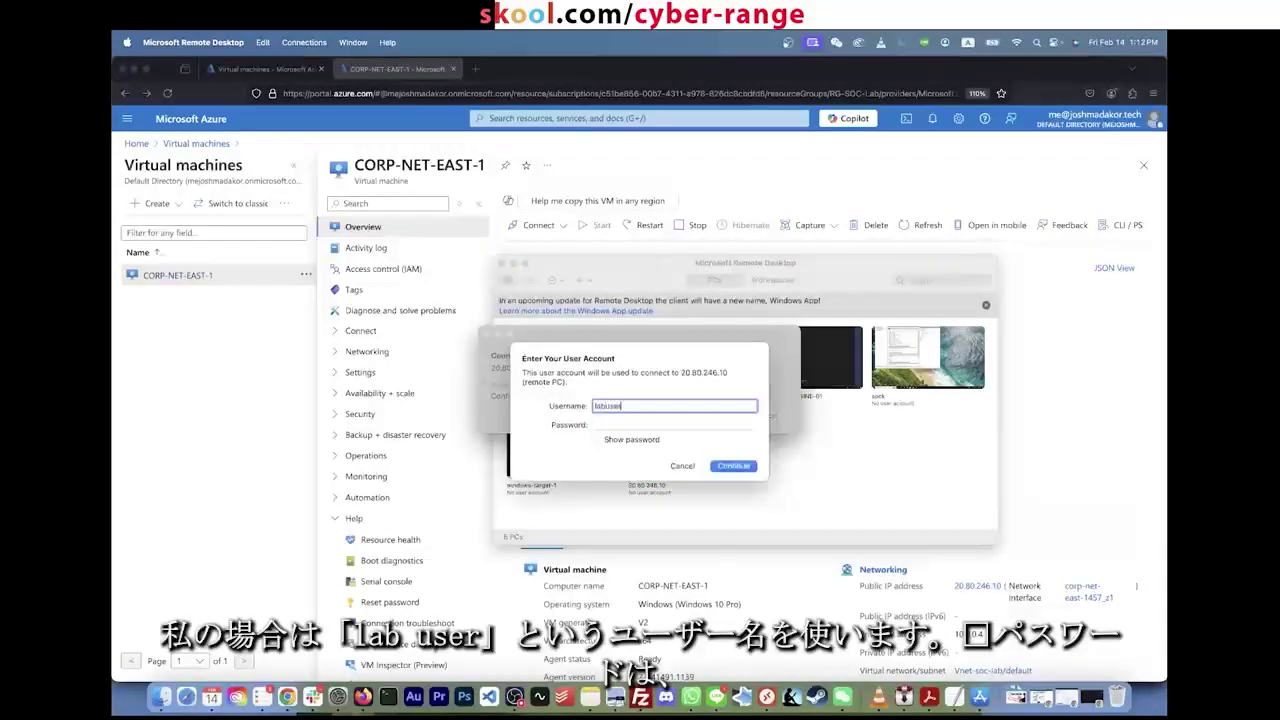
key("Tab")
type("C•••")
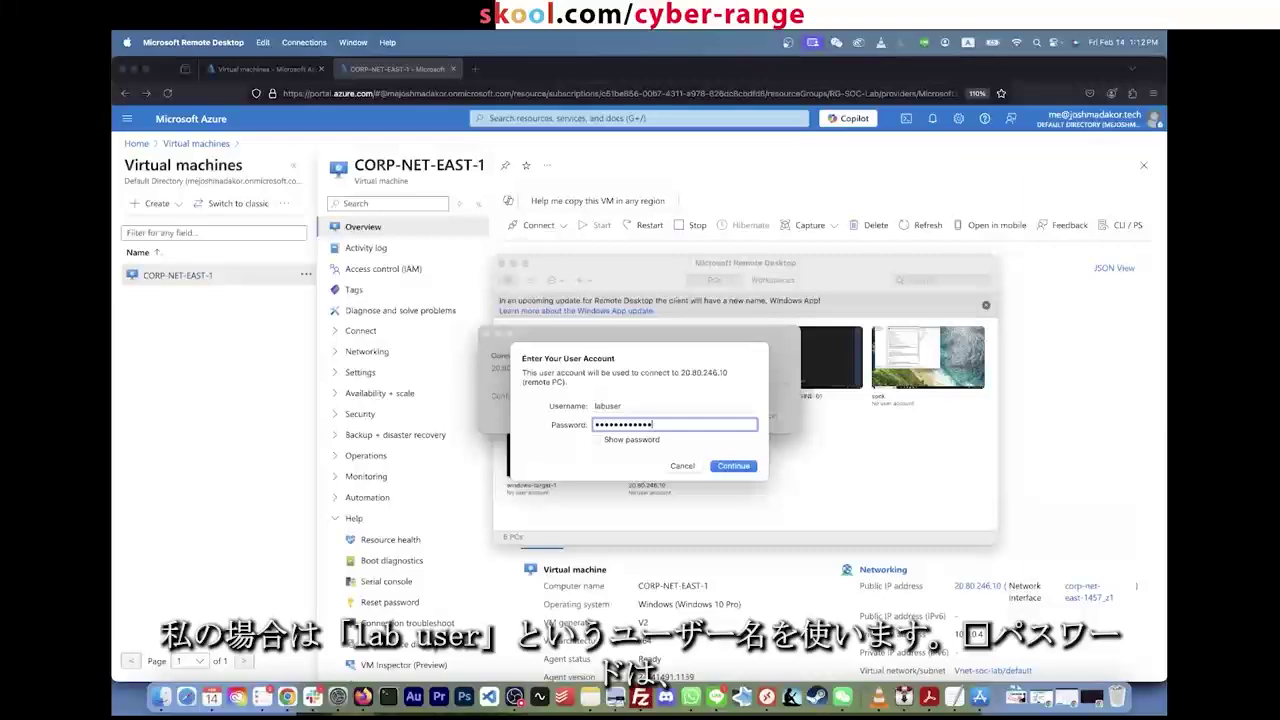
type("•••••")
key("Return")
key("Return")
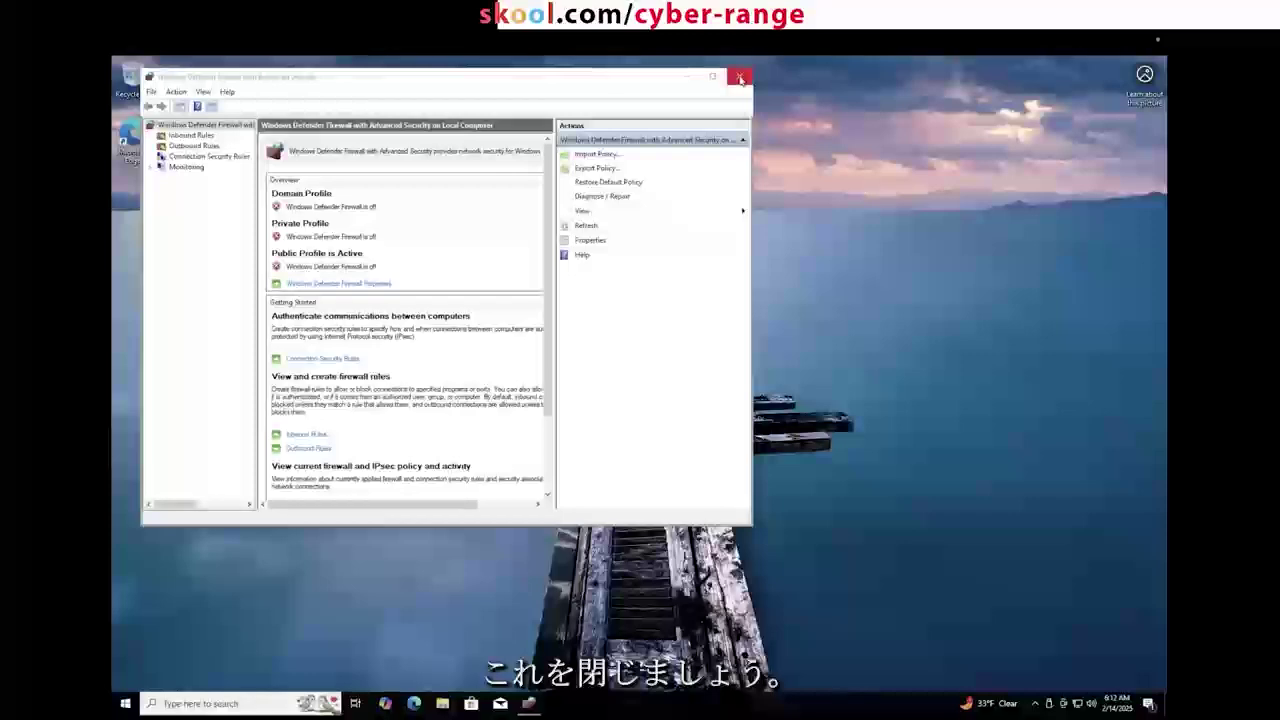
Step: Close the firewall window and launch Event Viewer from the Start search
left_click(740, 78)
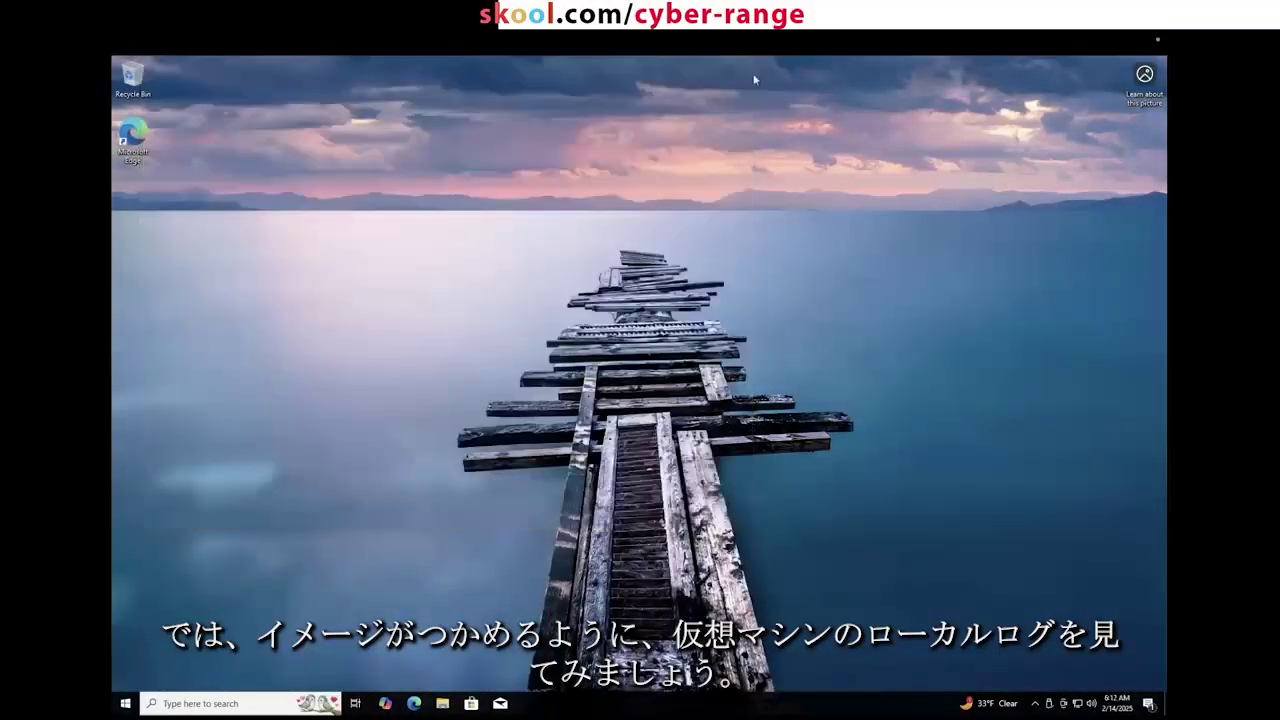
left_click_drag(918, 124, 400, 500)
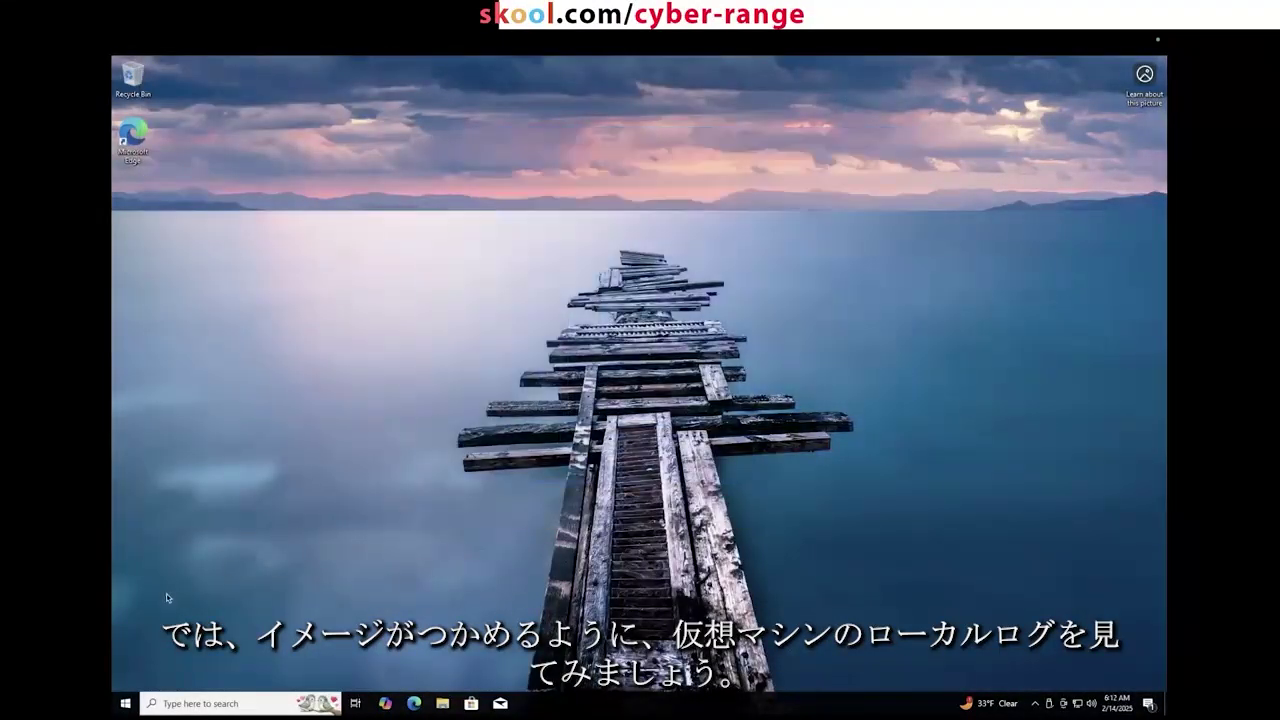
left_click(125, 704)
type("eventviewer")
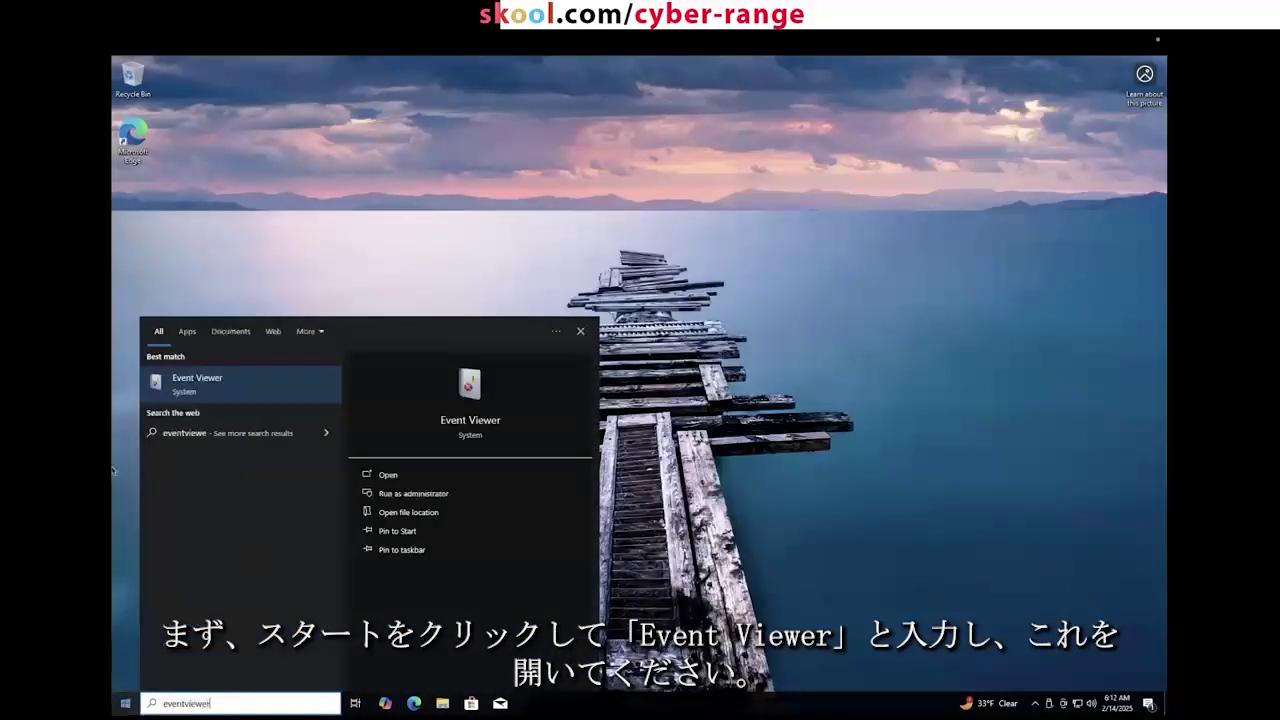
left_click(216, 382)
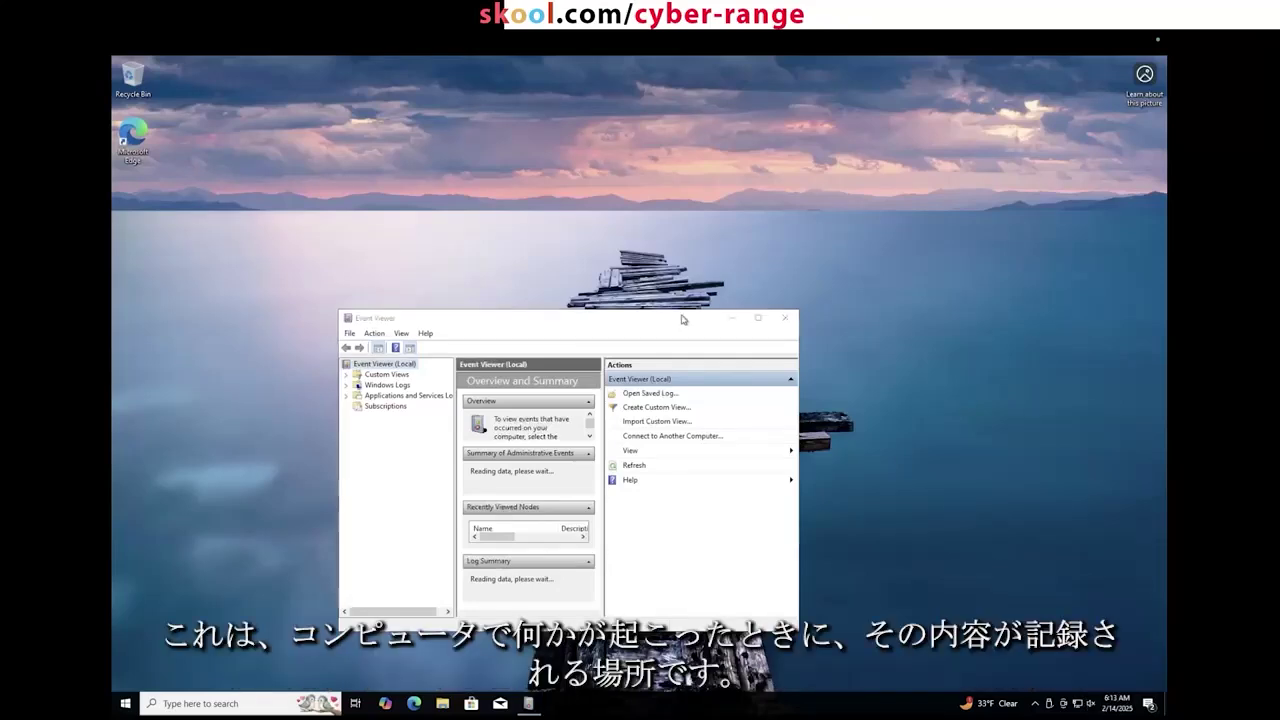
Step: Maximize Event Viewer, widen its tree pane, and expand Windows Logs
double_click(682, 319)
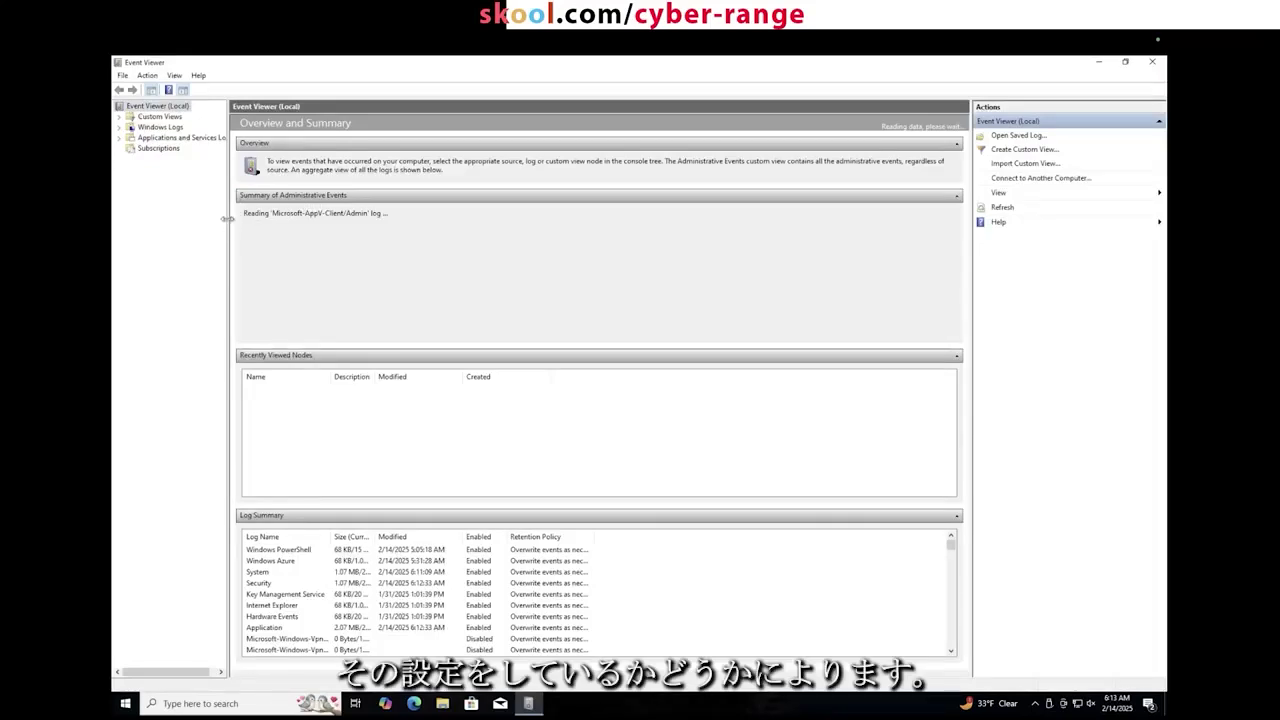
left_click_drag(228, 218, 364, 215)
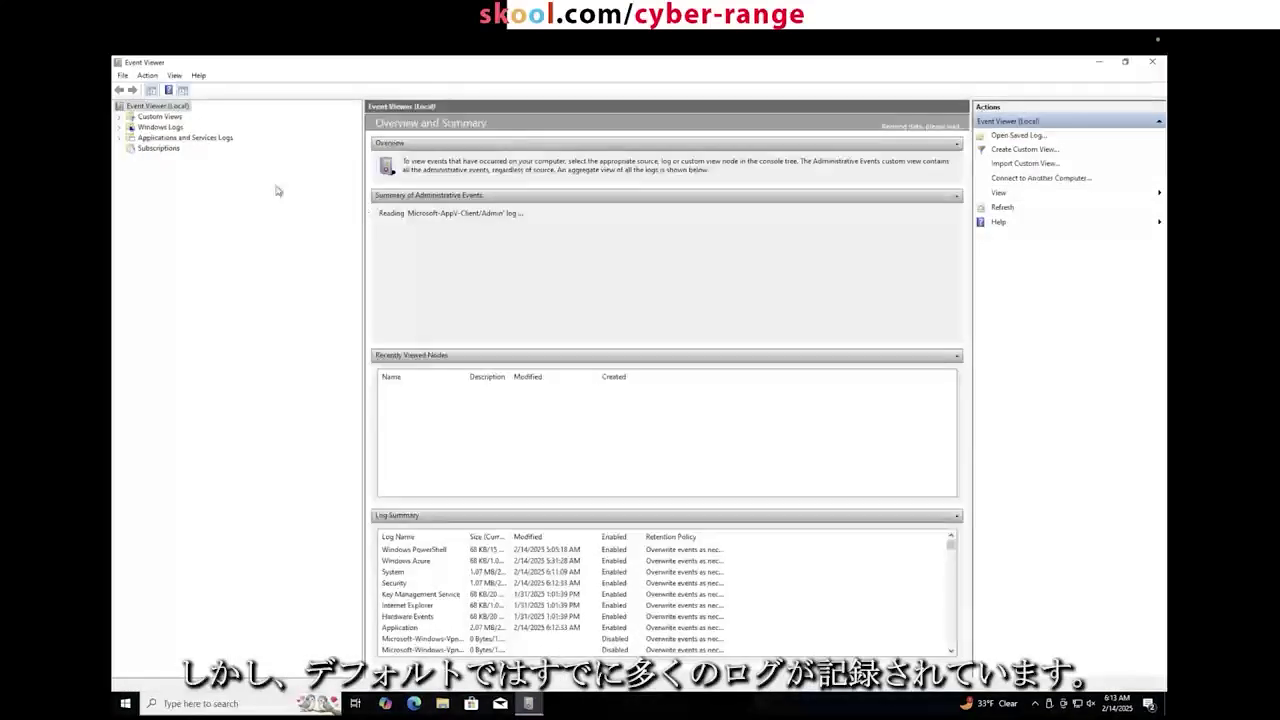
left_click(120, 127)
Step: Open the Security log and inspect the 6:12 AM 4625, 4672 and 4624 events
left_click(160, 148)
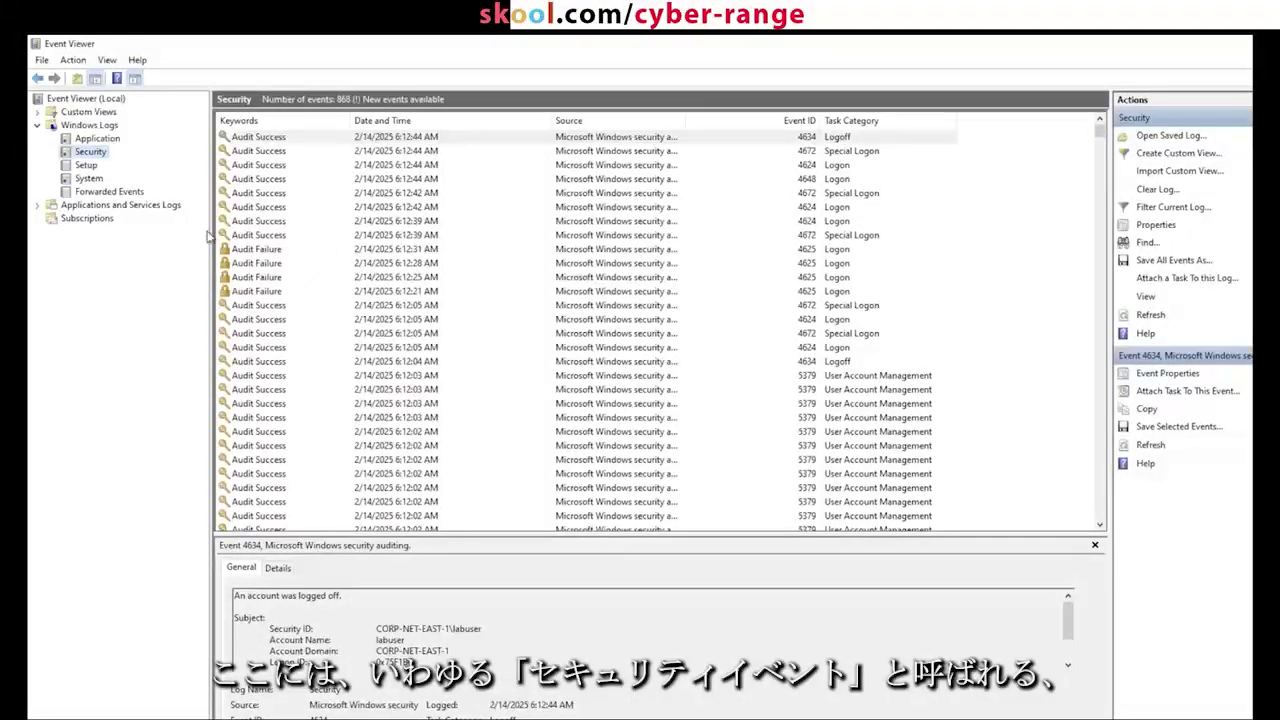
left_click_drag(213, 235, 256, 231)
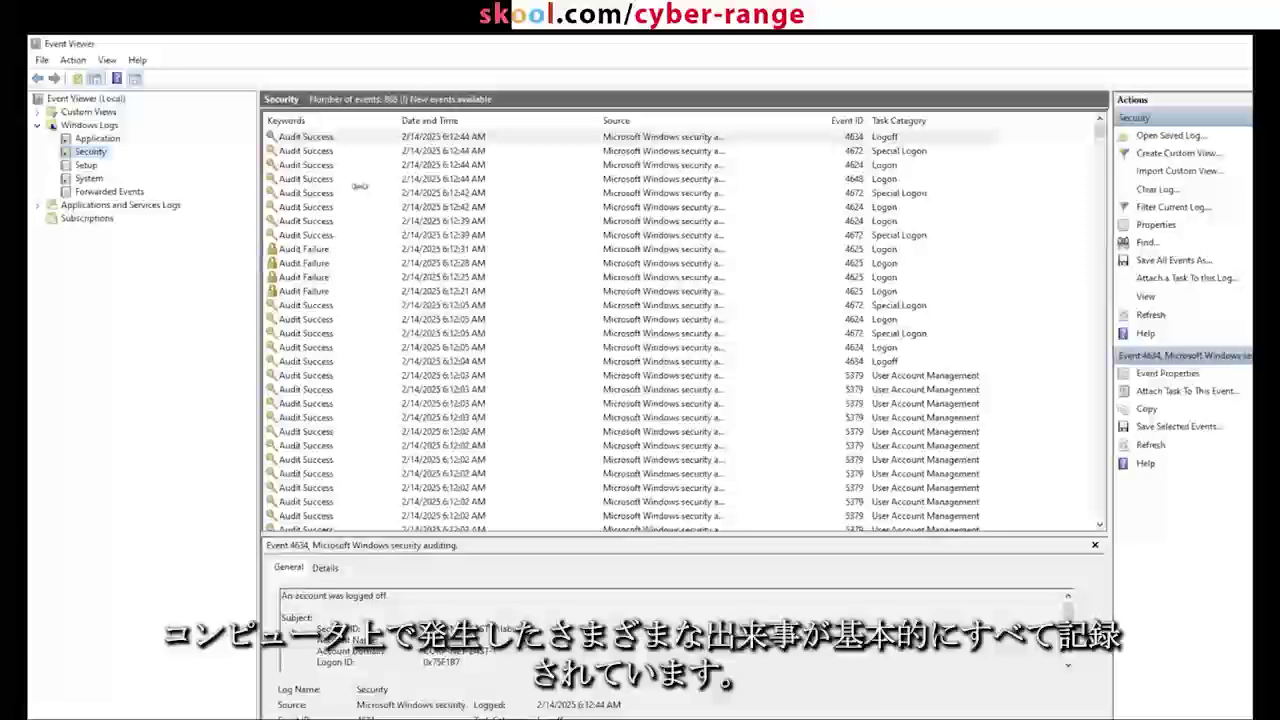
left_click(318, 249)
left_click(307, 334)
scroll(308, 390, "down", 15)
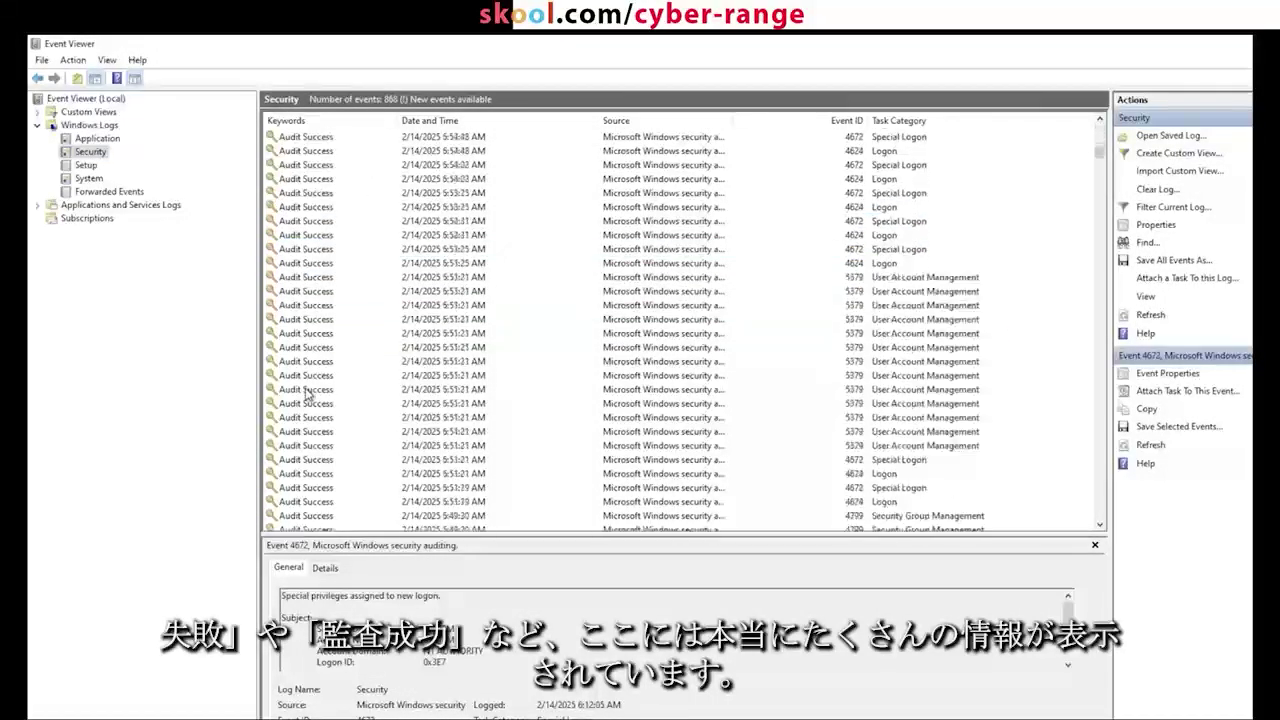
scroll(307, 393, "up", 15)
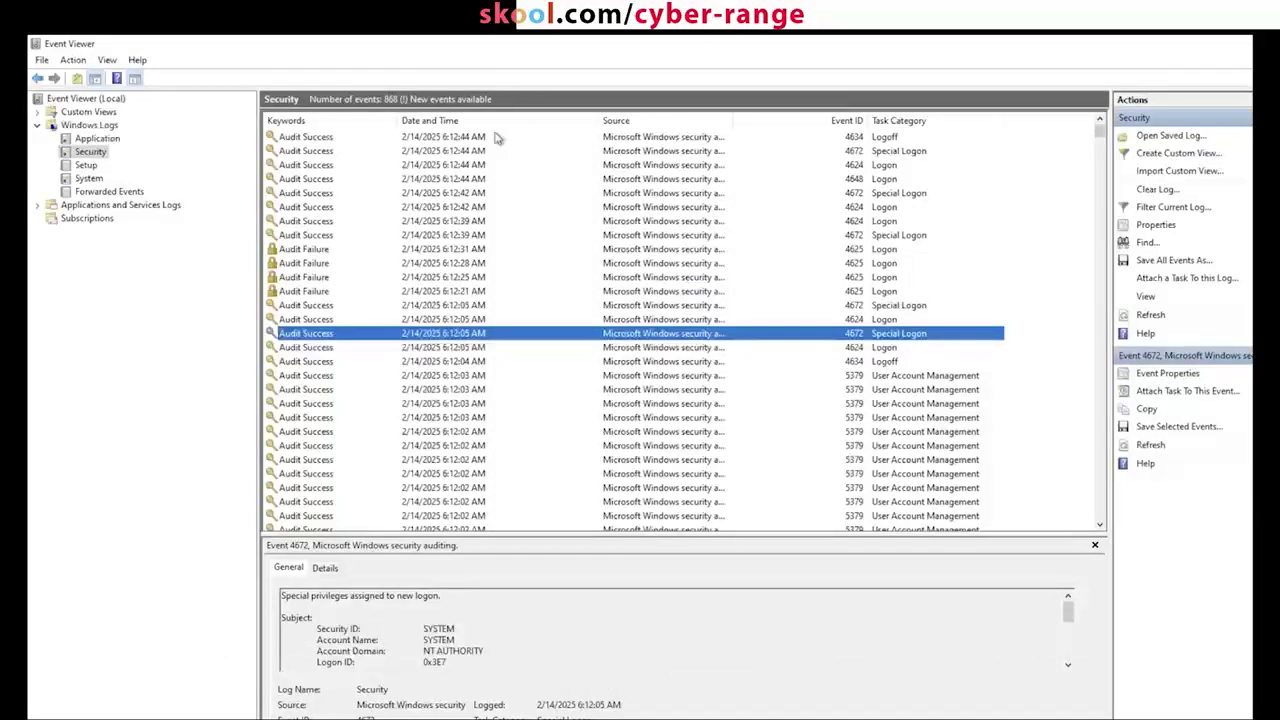
left_click(400, 165)
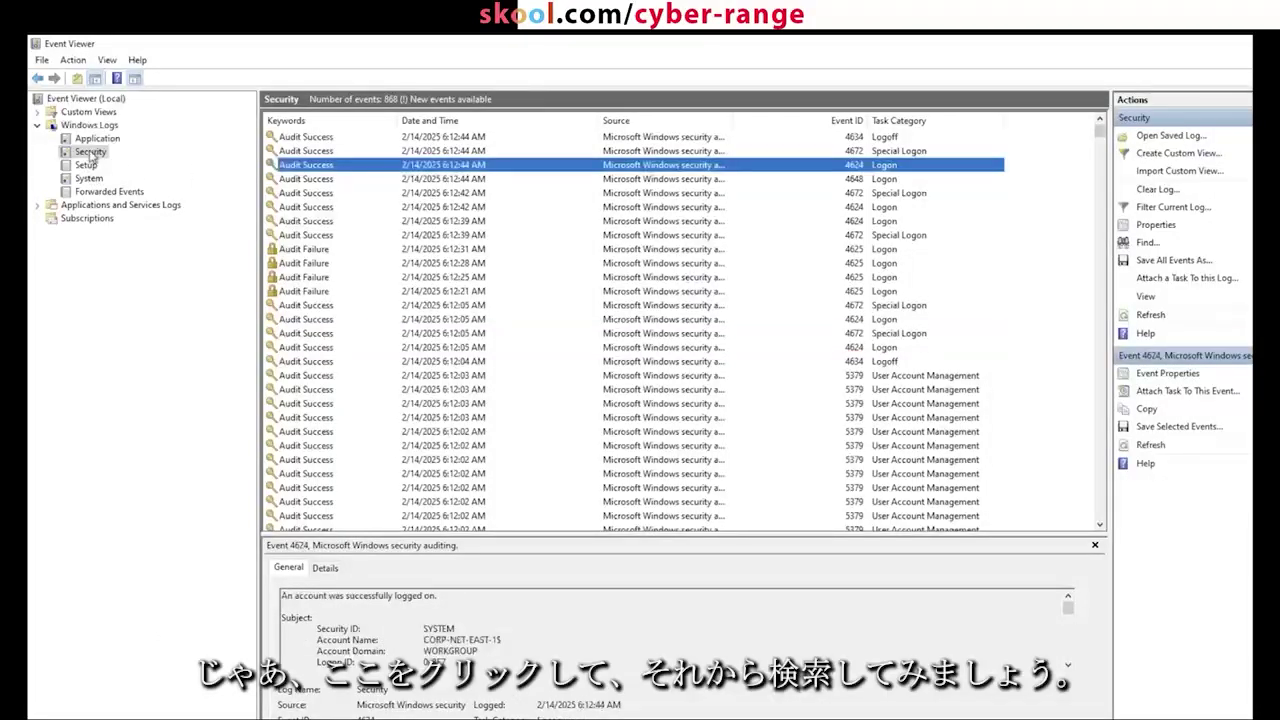
left_click(90, 152)
left_click(427, 165)
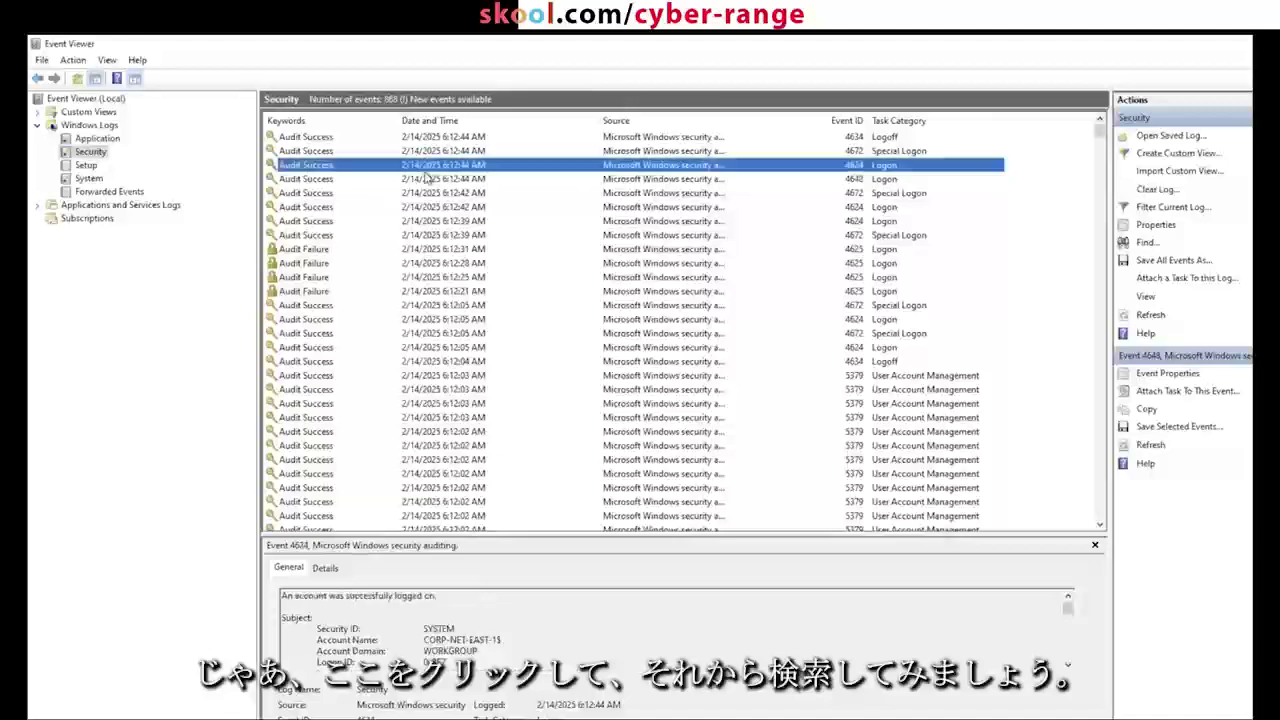
Step: Search the Security log for 4625 and step through every failed logon match until the end
key("ctrl+f")
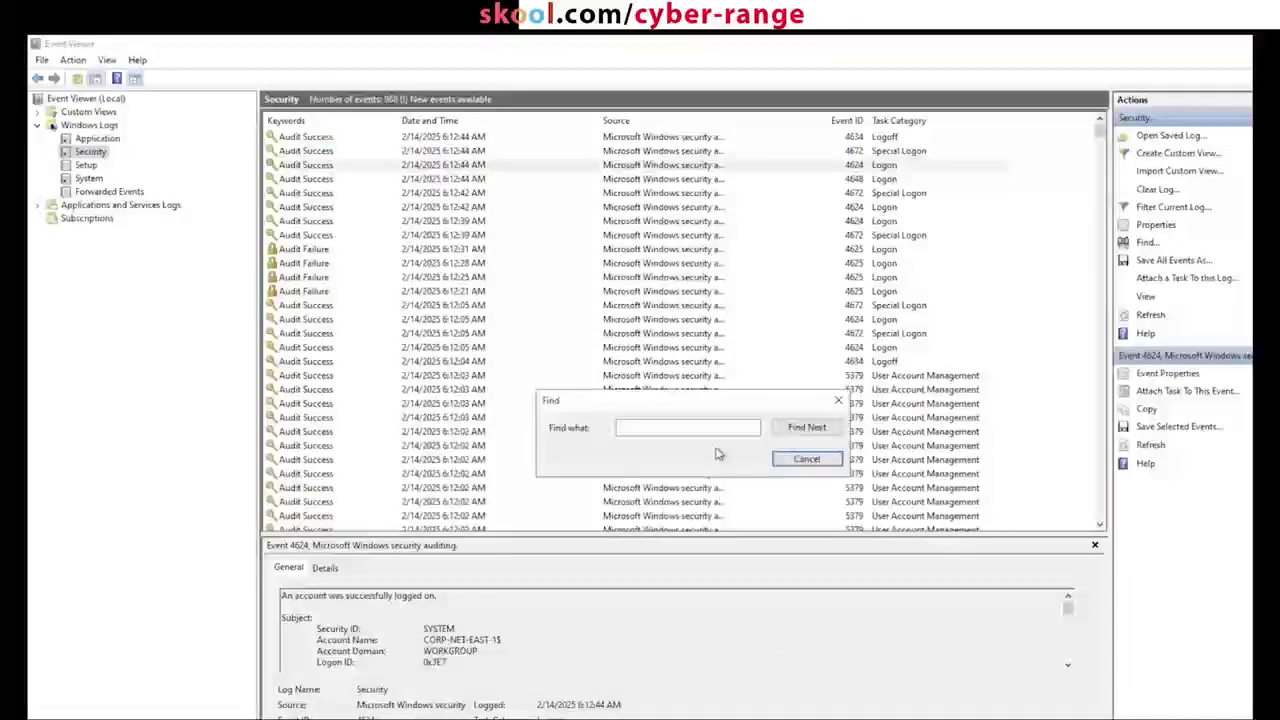
left_click(710, 429)
type("4")
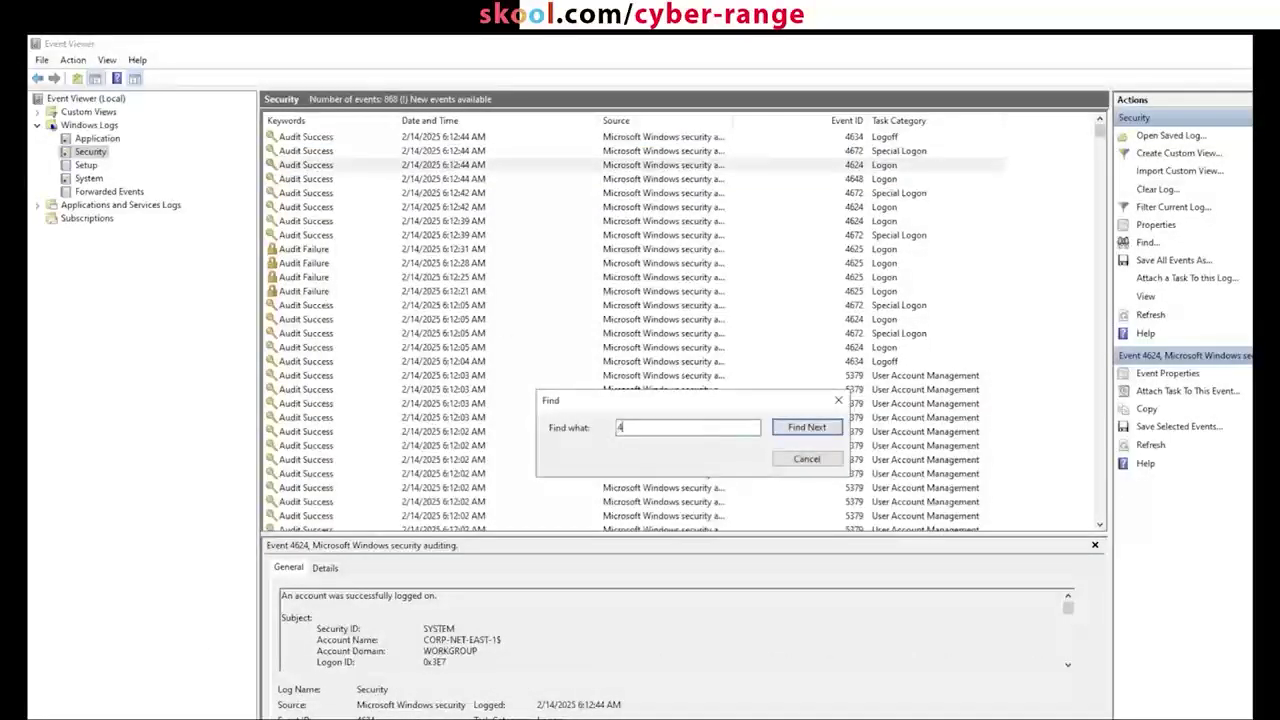
type("625")
key("Return")
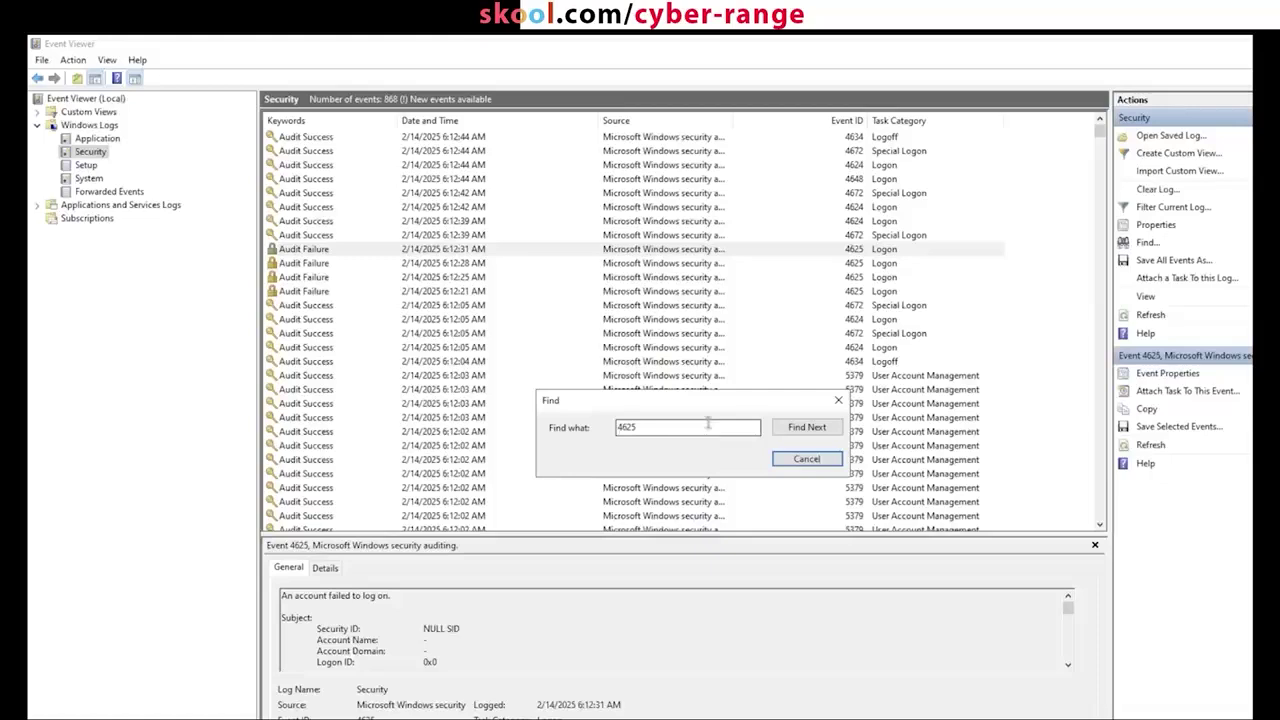
left_click_drag(709, 405, 557, 288)
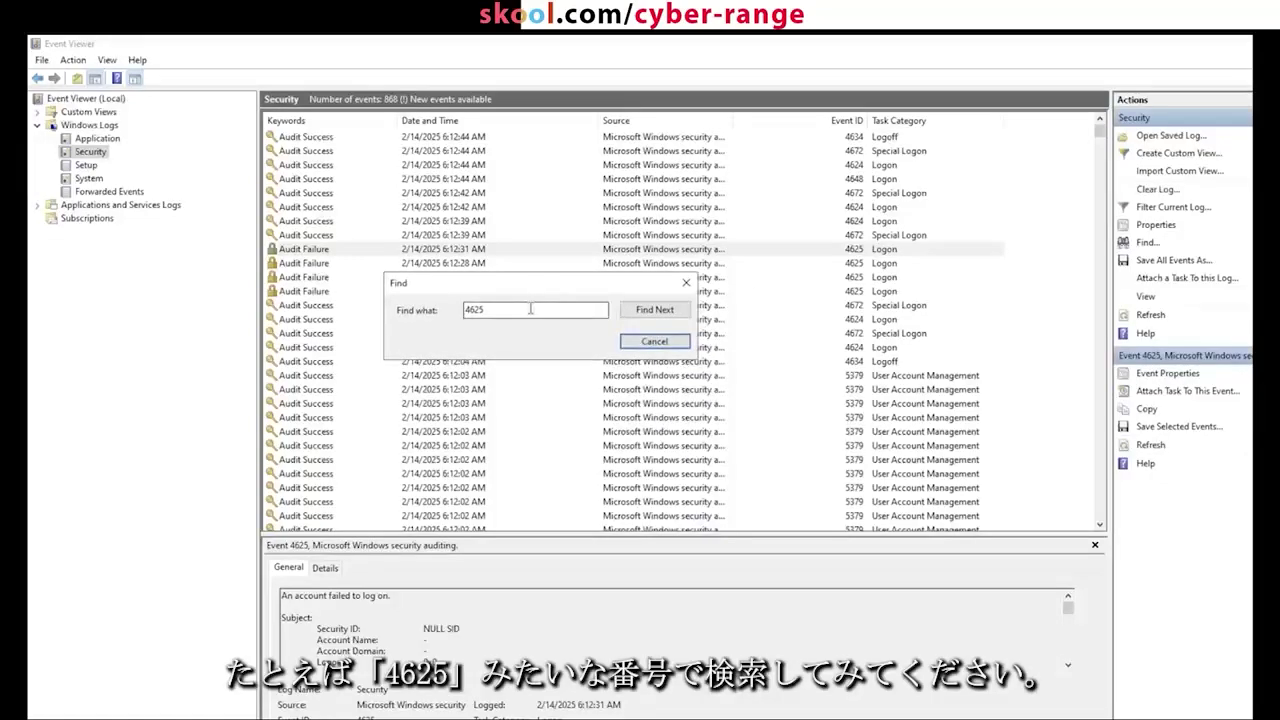
left_click(642, 310)
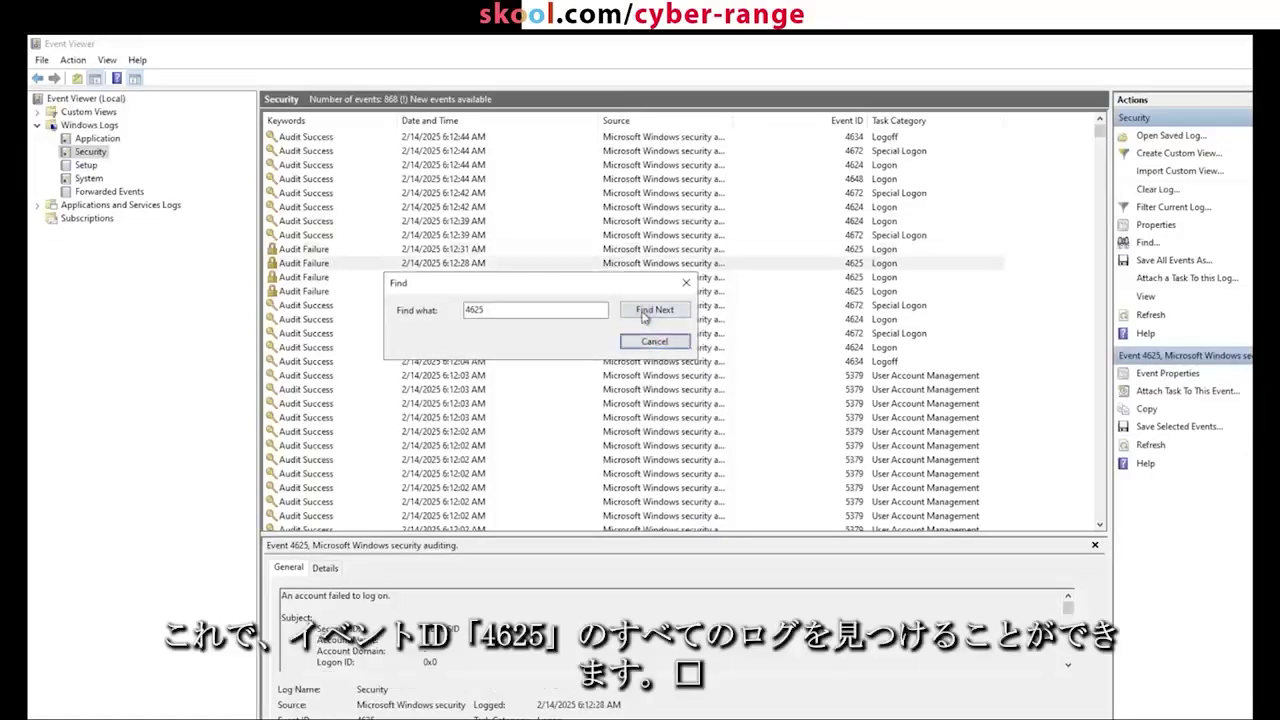
left_click(642, 310)
left_click(643, 312)
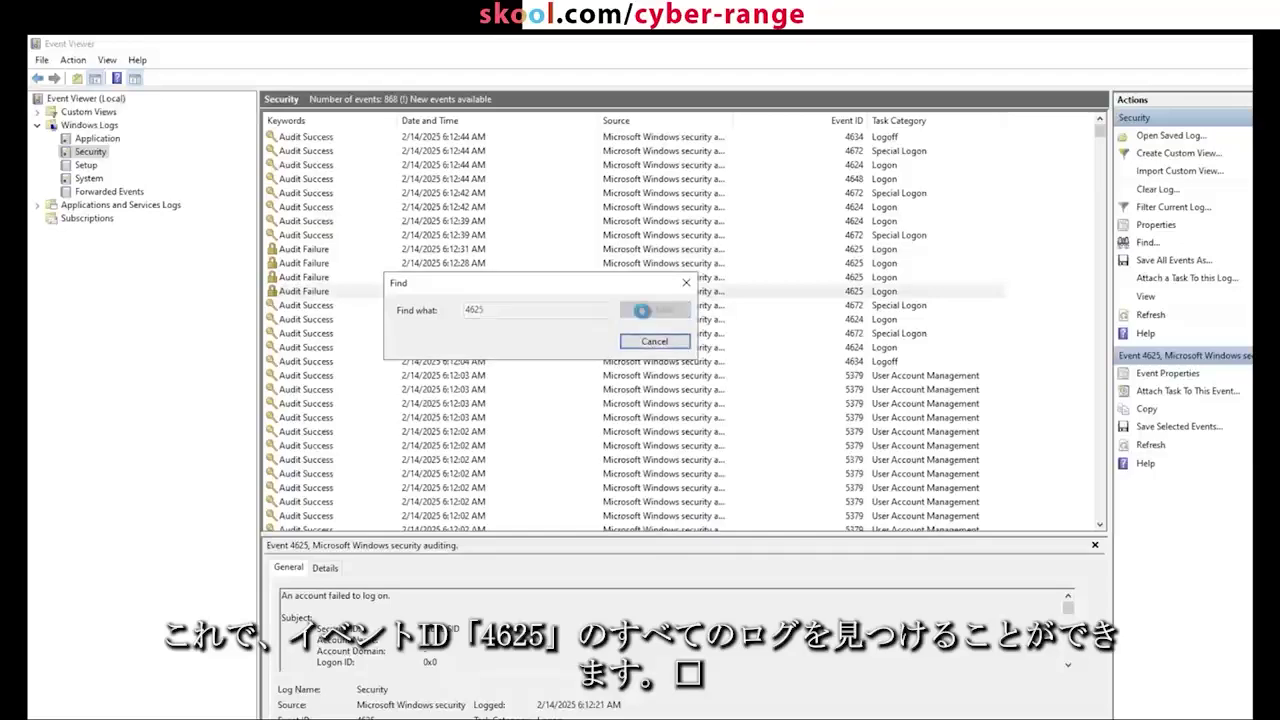
left_click(643, 312)
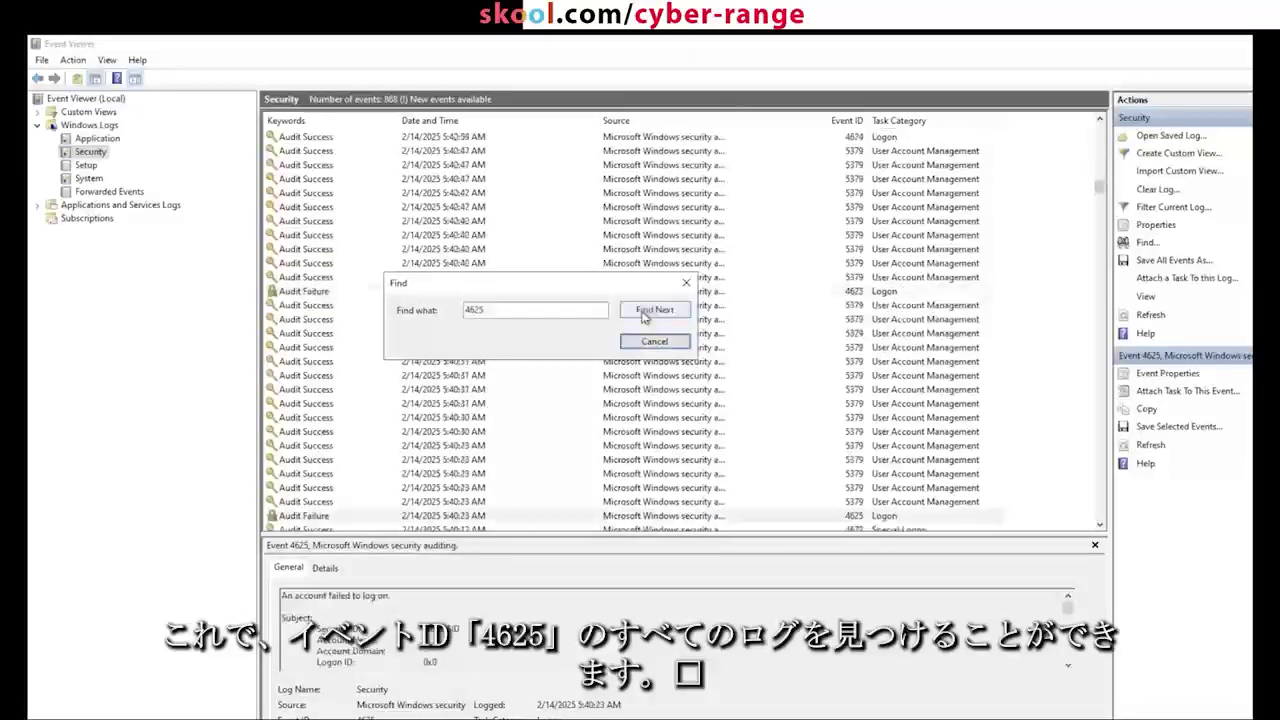
left_click(642, 311)
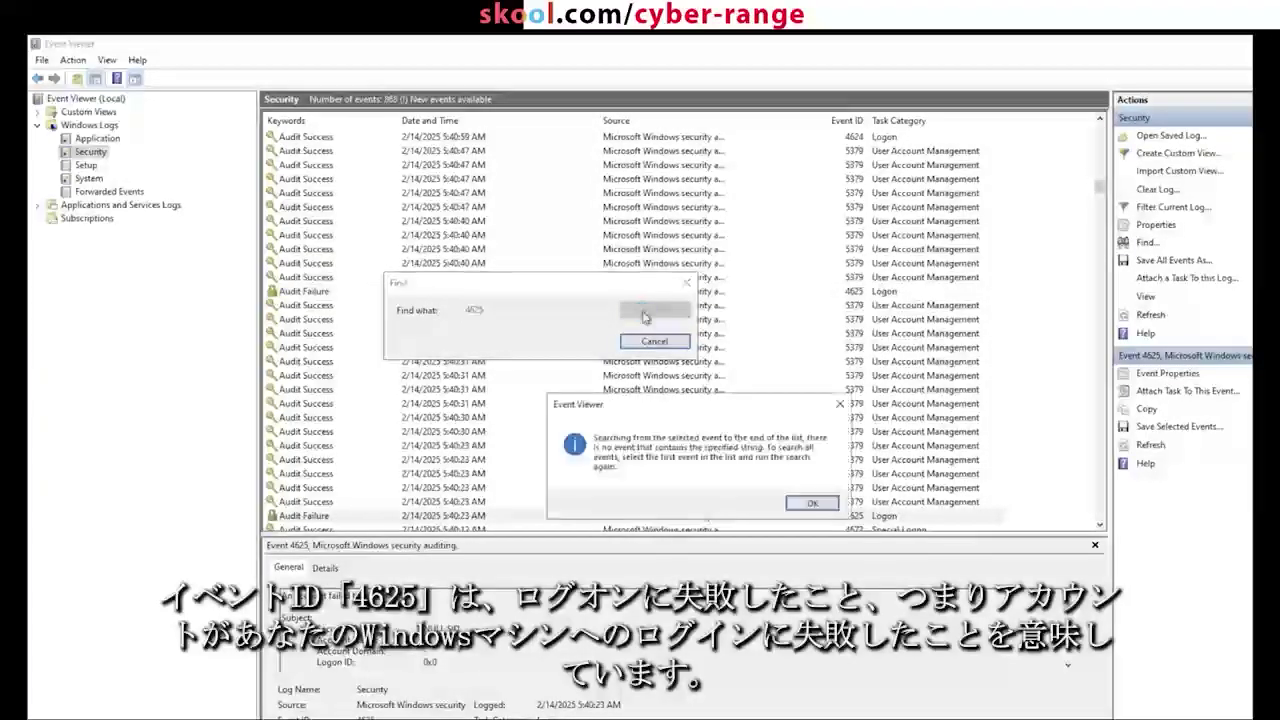
left_click(810, 503)
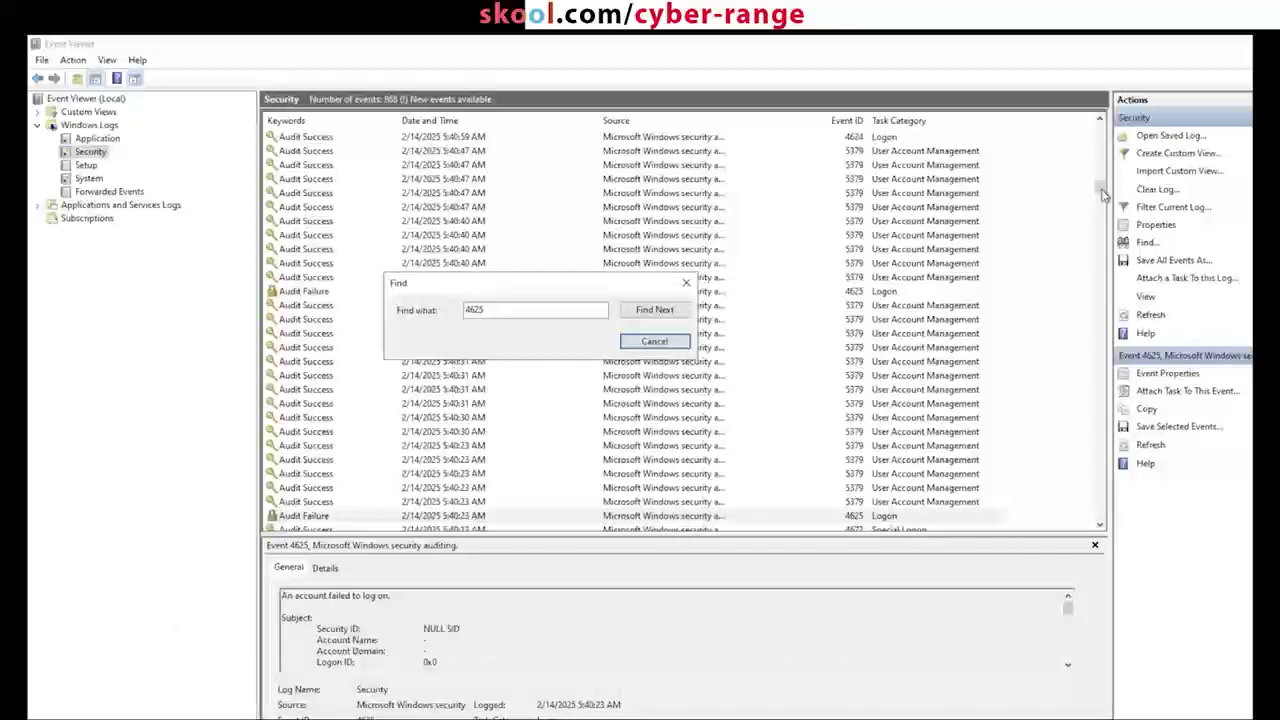
left_click(654, 341)
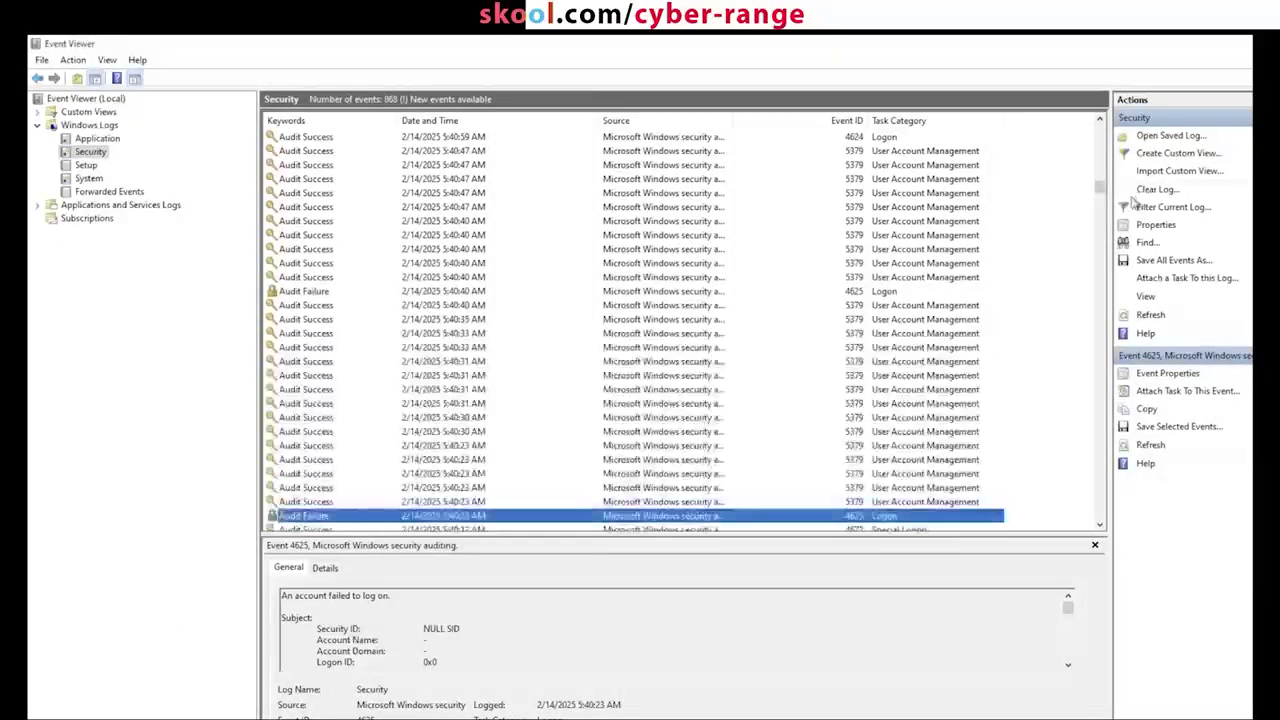
Step: From the newest event, search 4625 again to land on the 6:12:31 AM failure
left_click(1101, 176)
left_click_drag(1101, 176, 1102, 116)
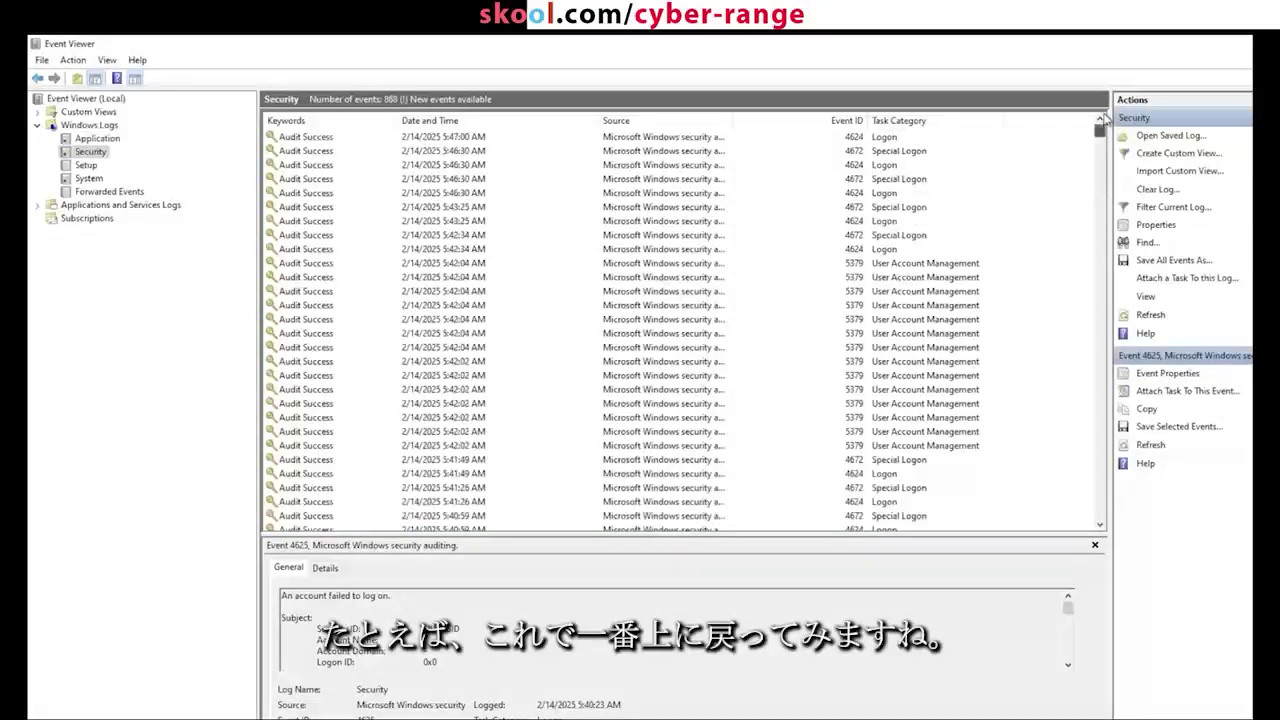
left_click(636, 139)
key("ctrl+f")
type("4625")
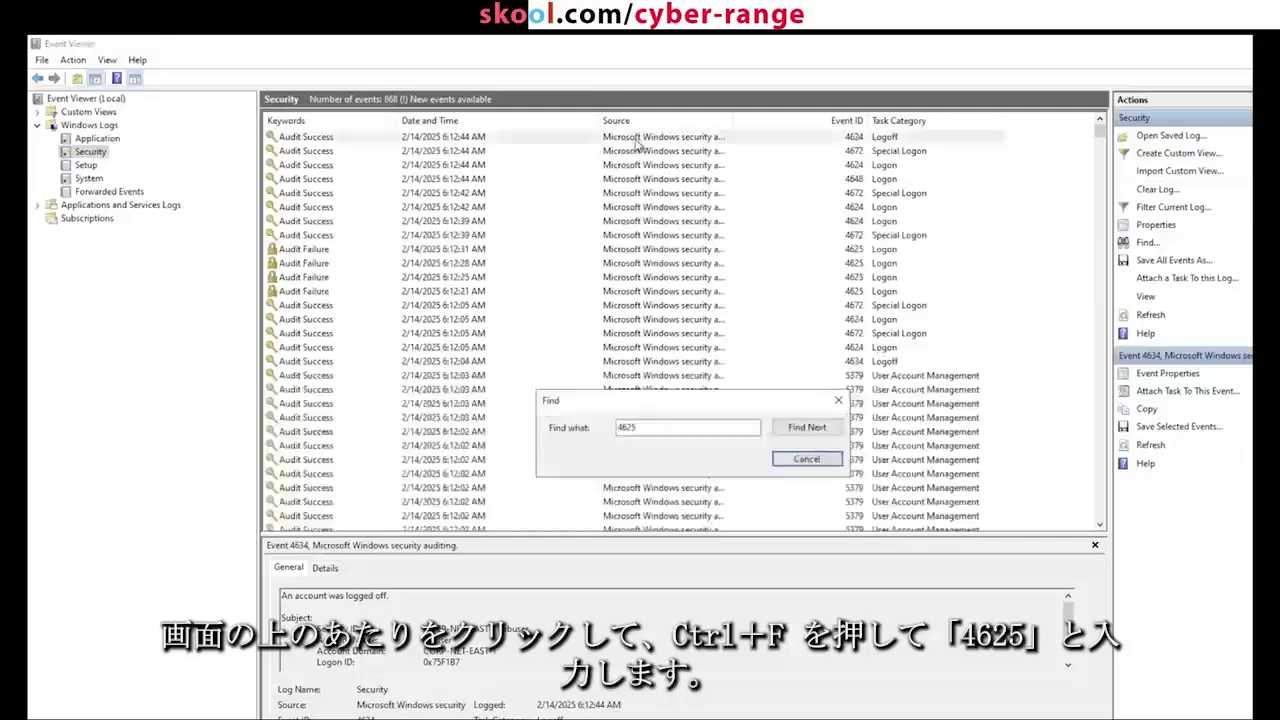
left_click(807, 427)
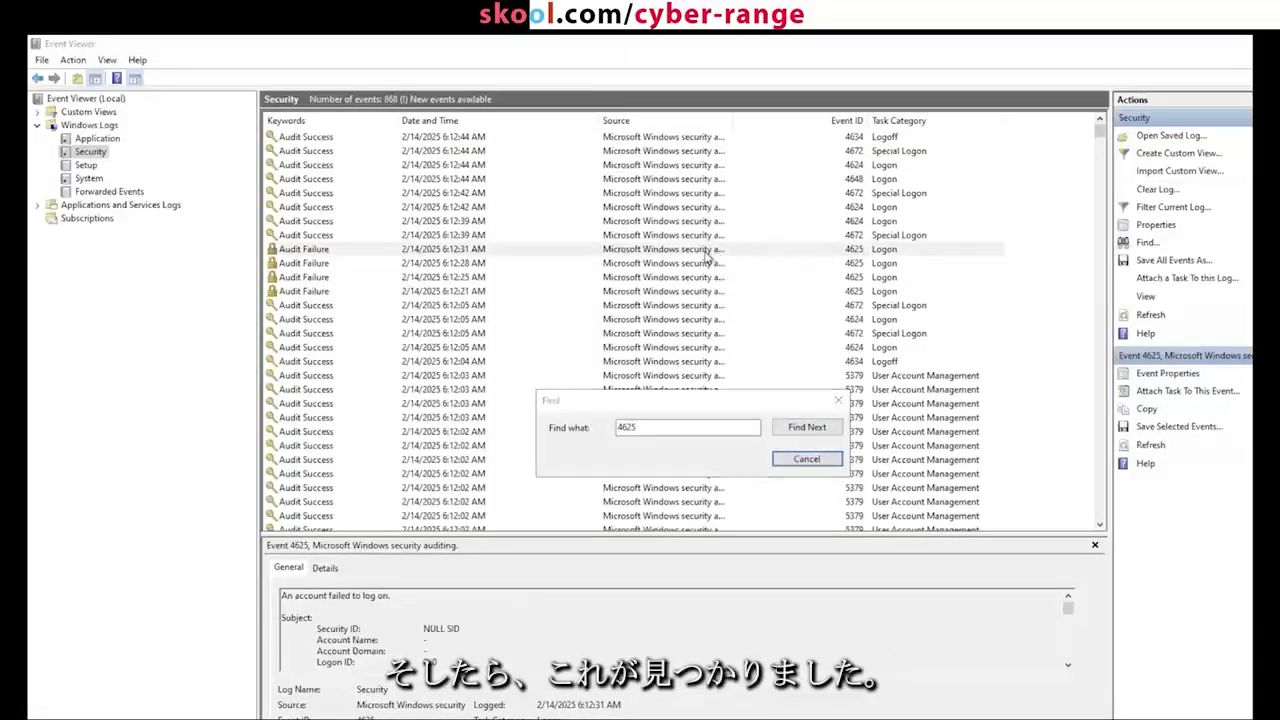
left_click(806, 458)
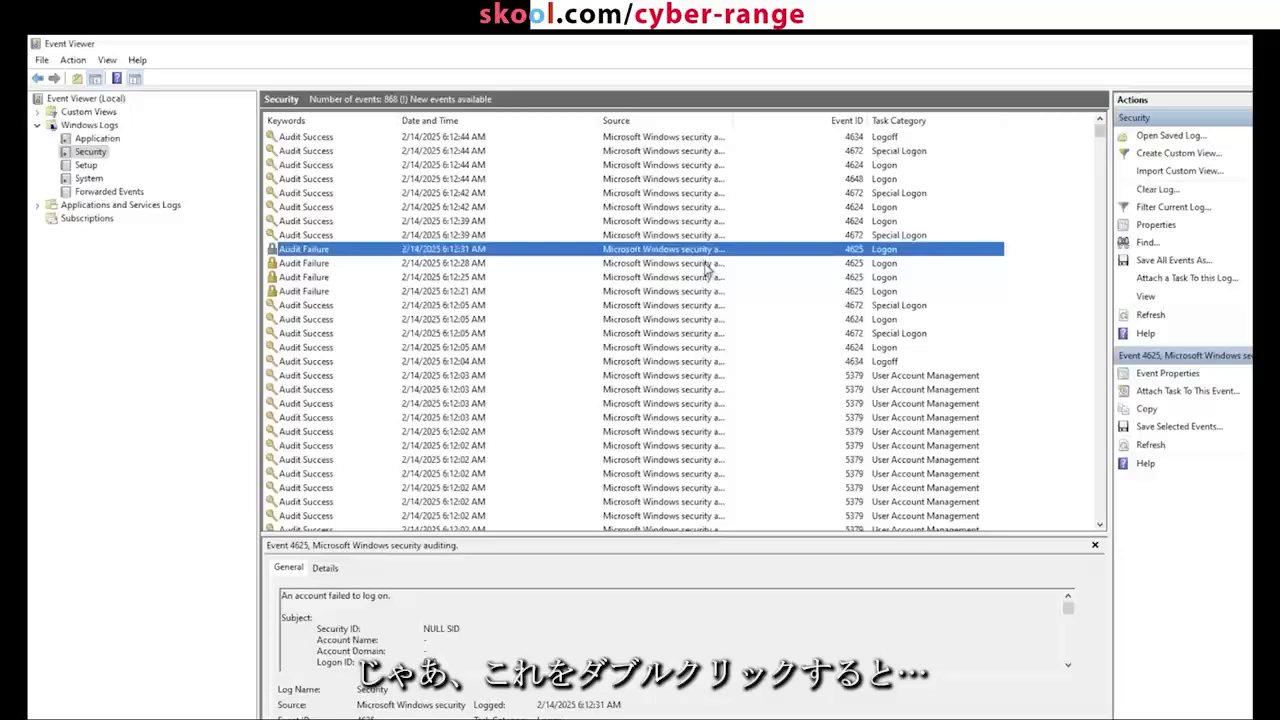
Step: Open the failed logon's details and highlight the account name 'employee' and Source Network Address
double_click(708, 251)
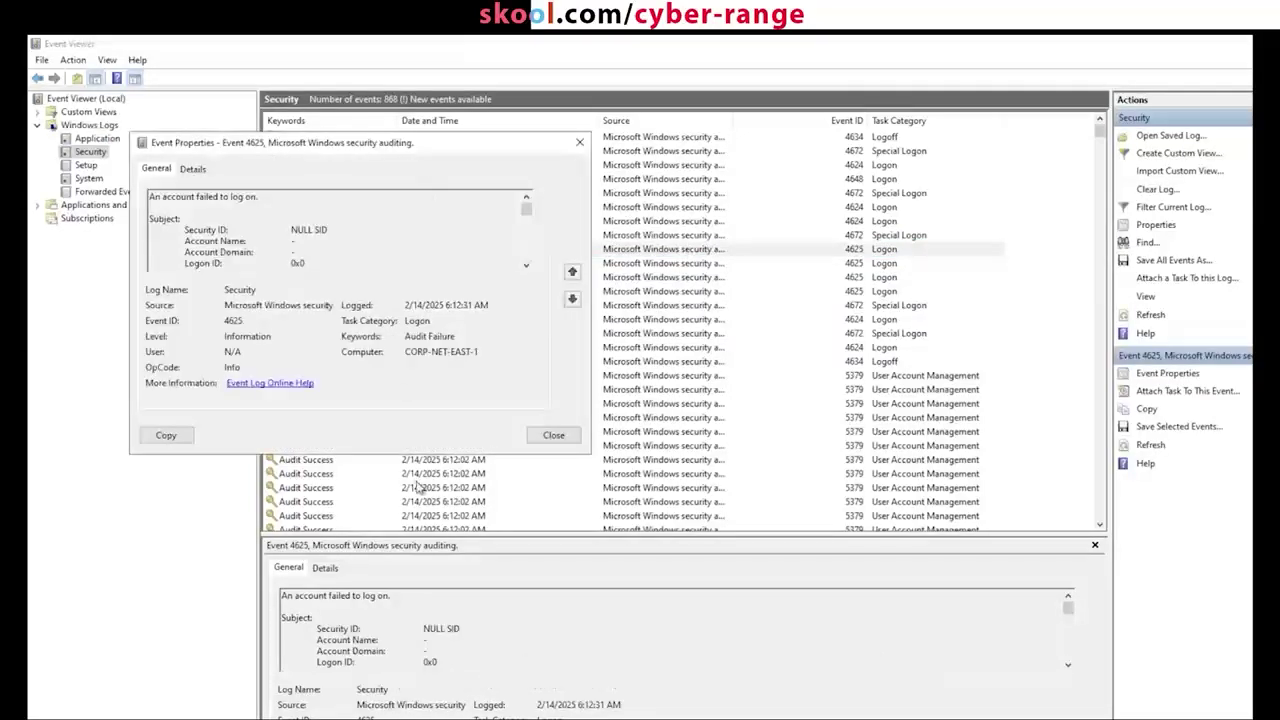
left_click_drag(405, 454, 405, 719)
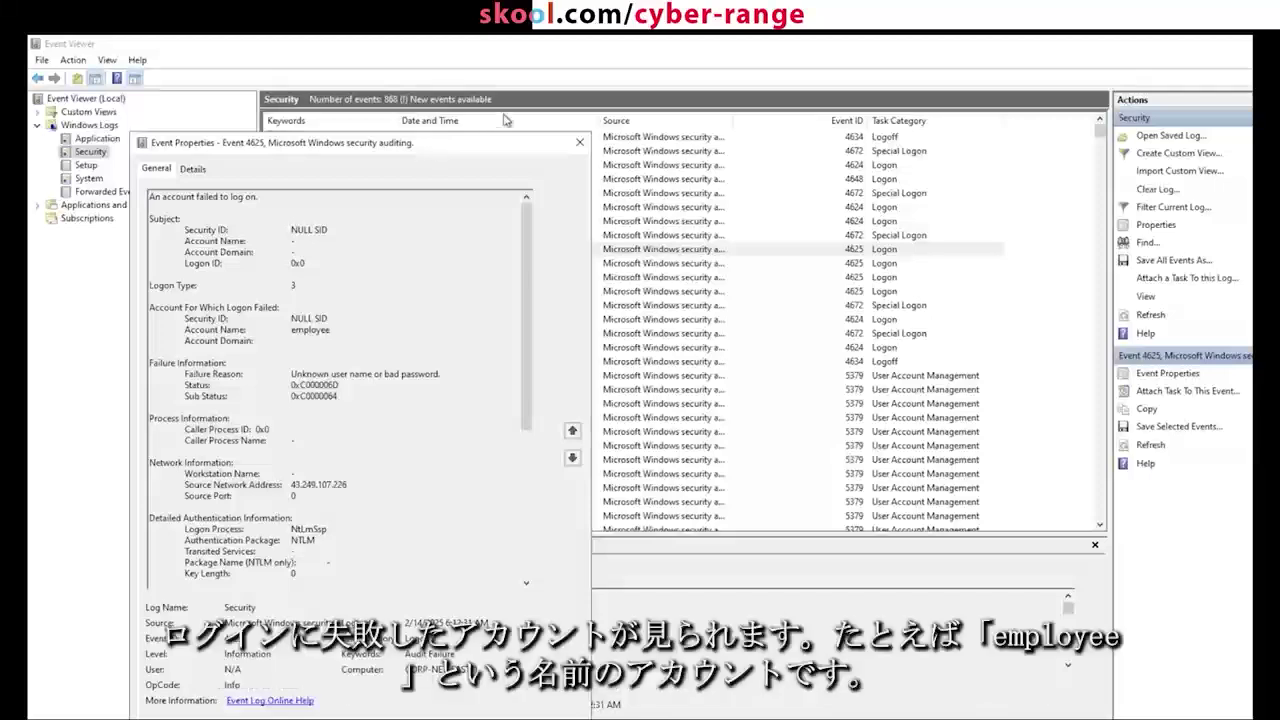
left_click_drag(429, 147, 513, 113)
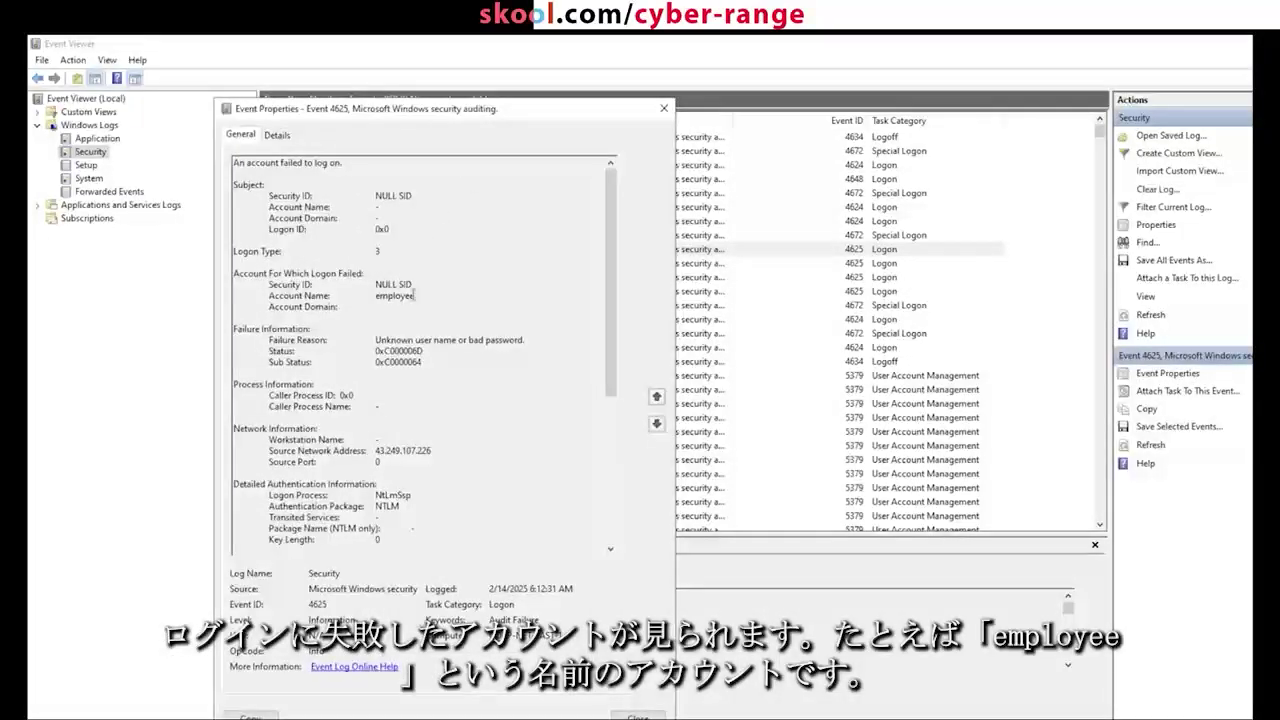
left_click_drag(416, 296, 268, 296)
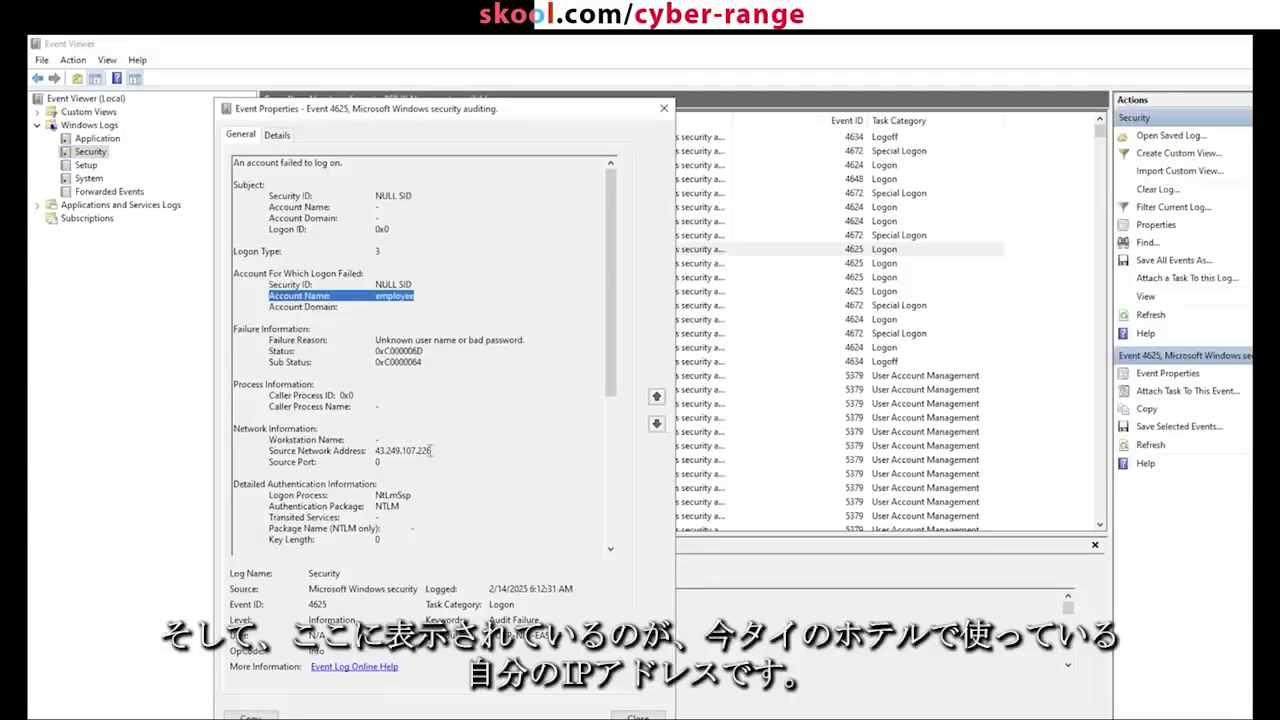
left_click_drag(427, 453, 269, 451)
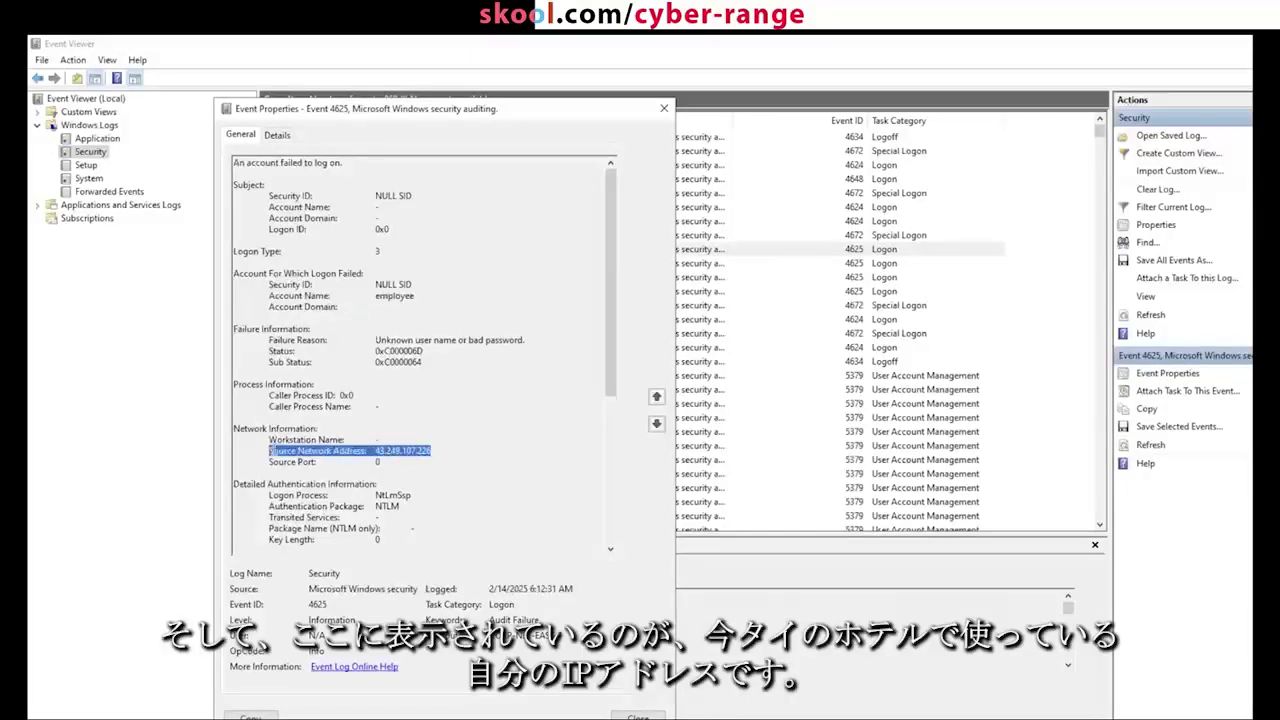
left_click(378, 461)
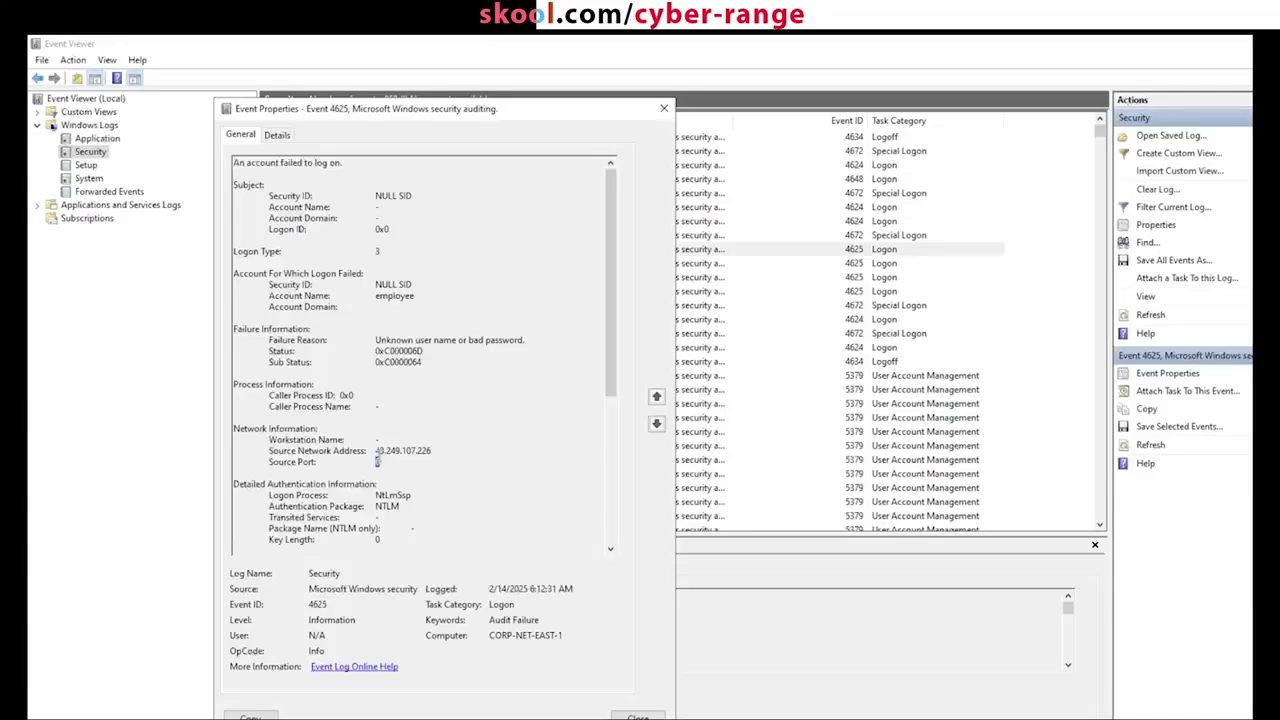
Step: Highlight the source IP 43.249.107.226, then close the event details
scroll(568, 427, "down", 2)
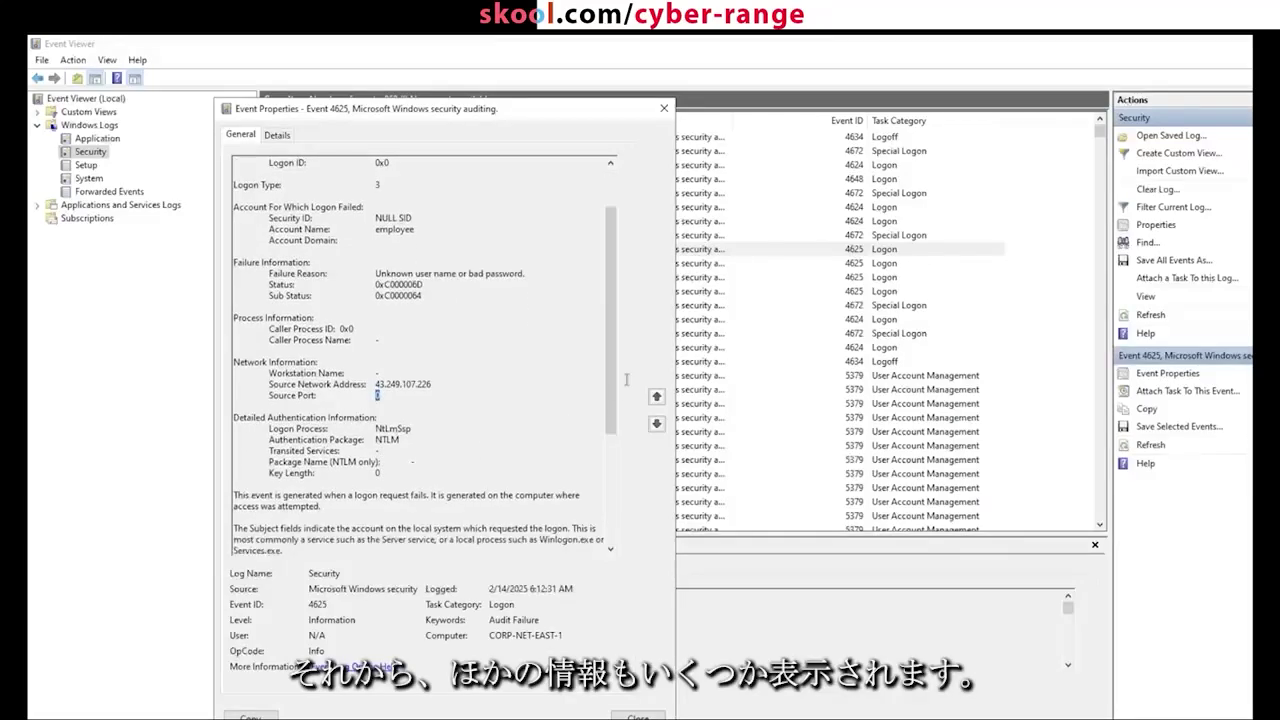
left_click_drag(612, 378, 601, 230)
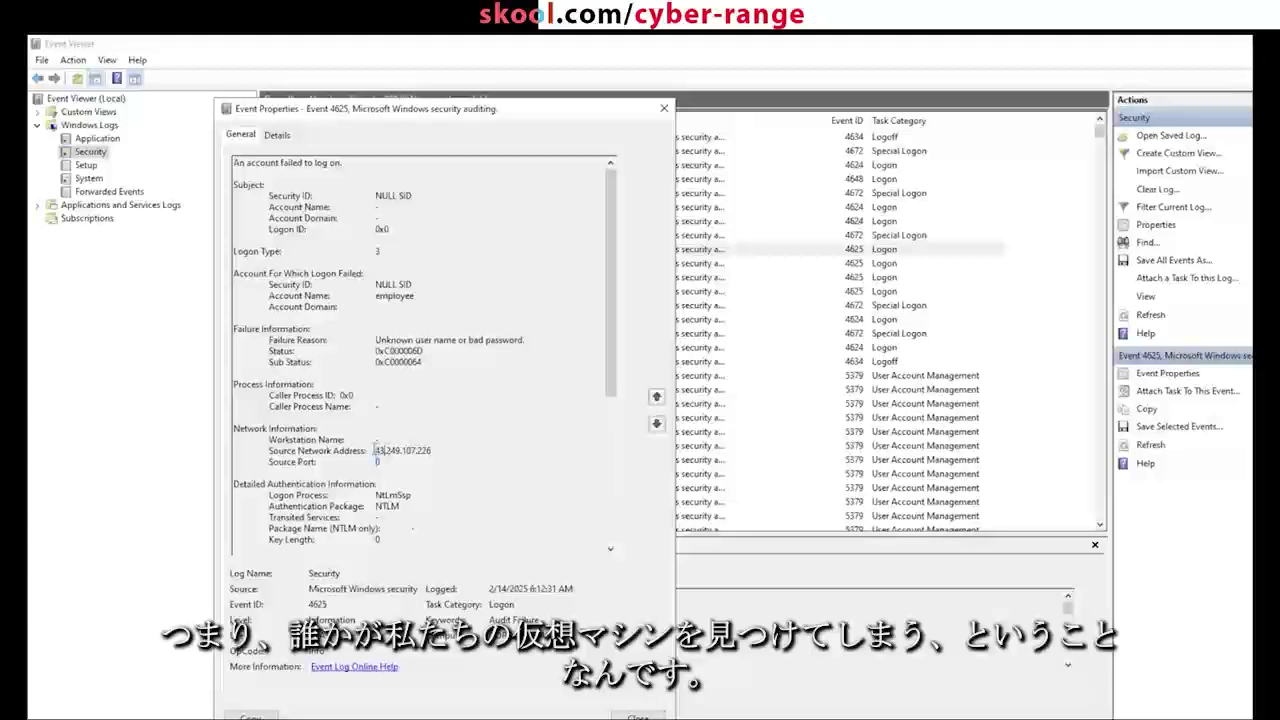
left_click_drag(376, 450, 431, 451)
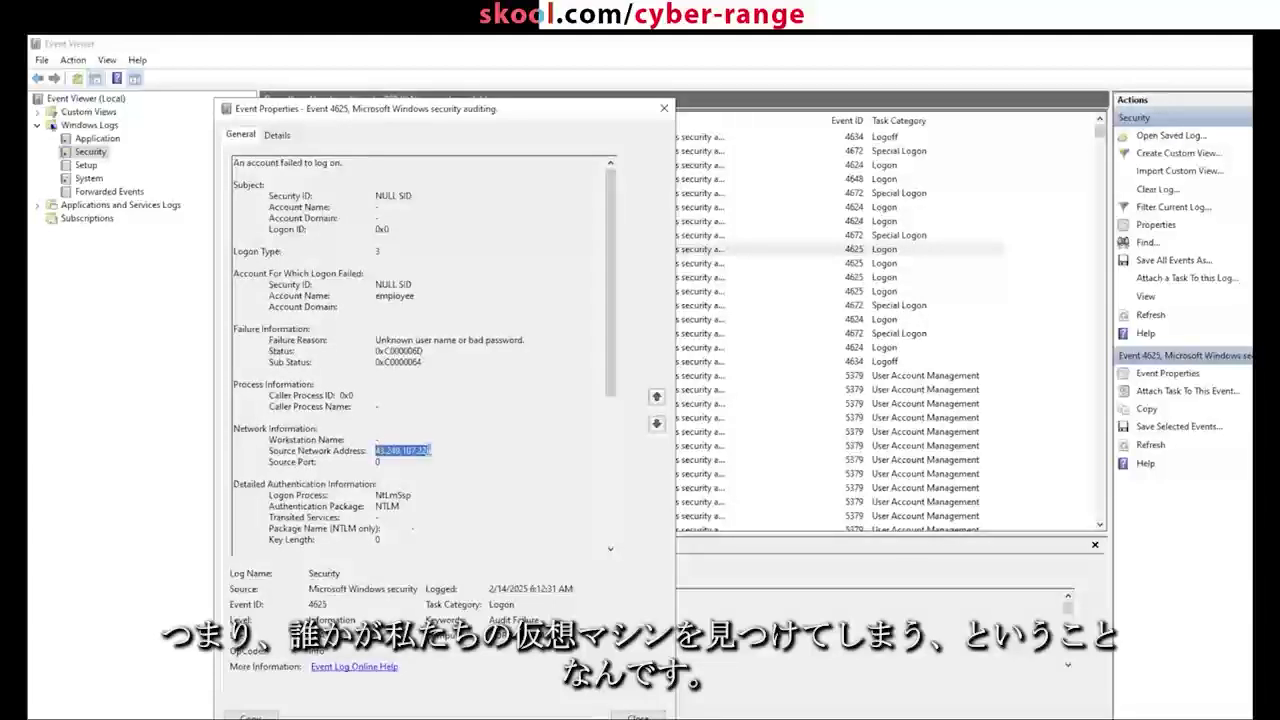
left_click(428, 452)
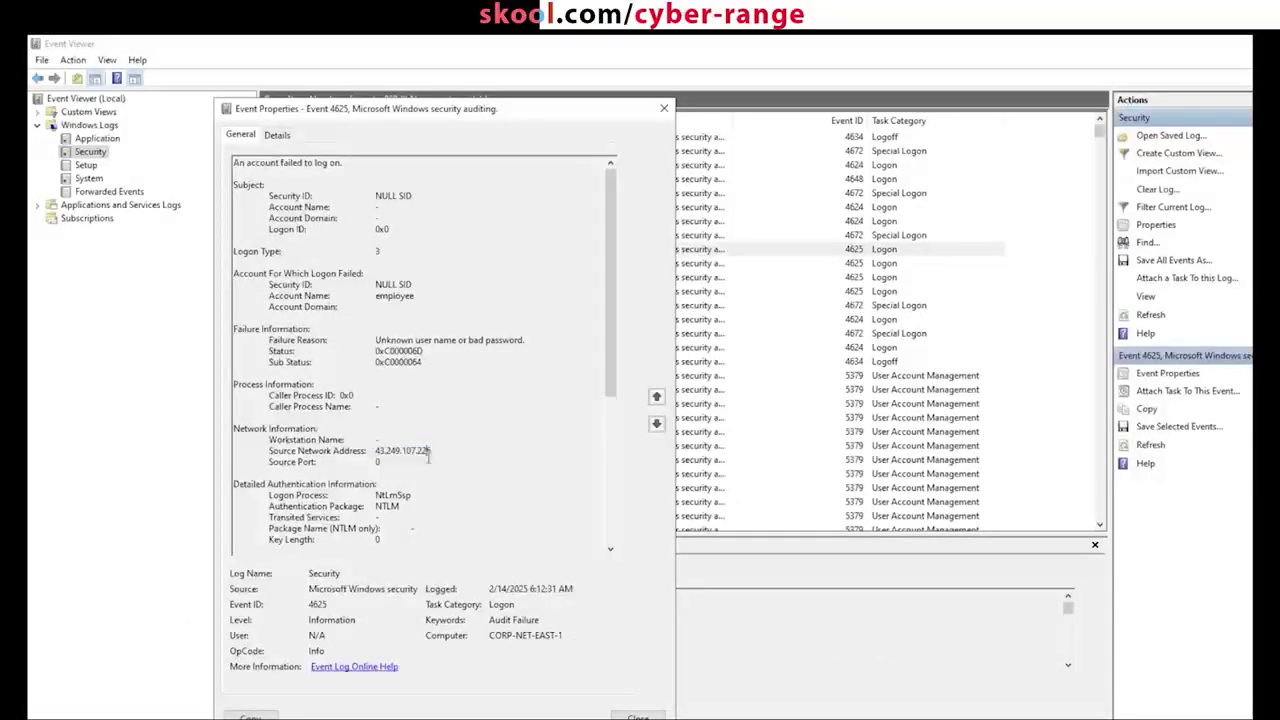
left_click_drag(430, 451, 372, 452)
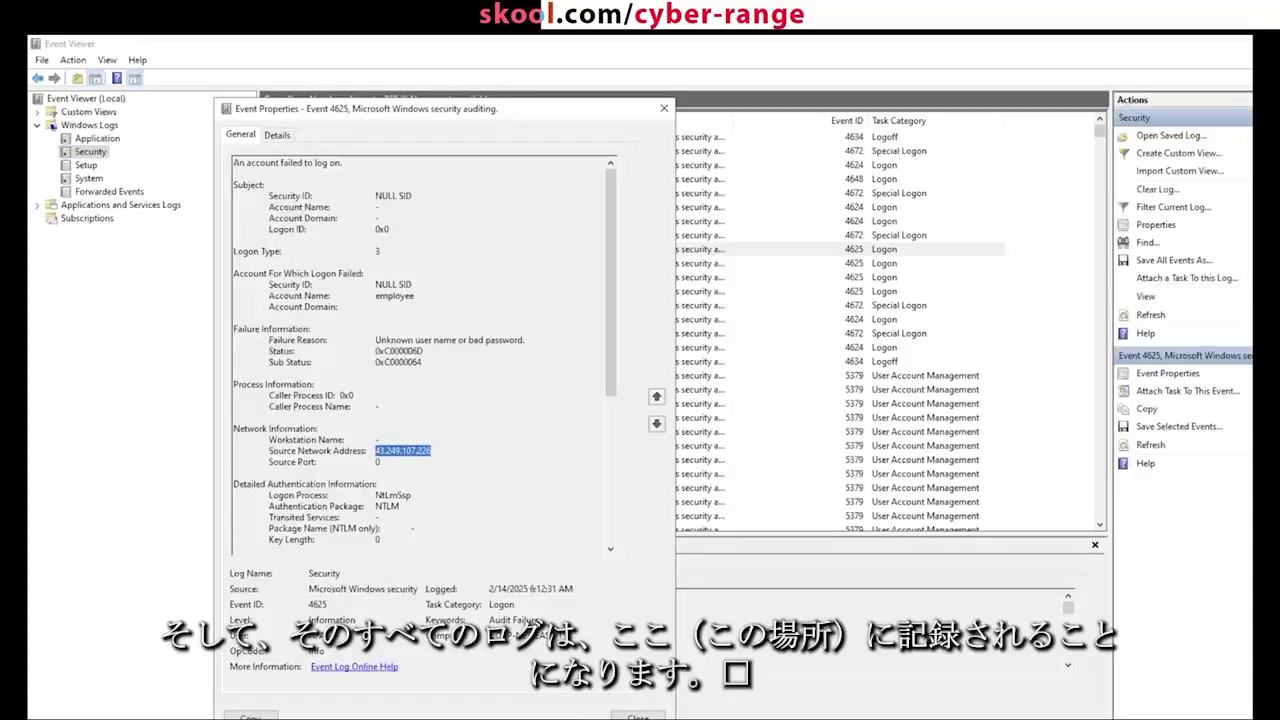
key("Escape")
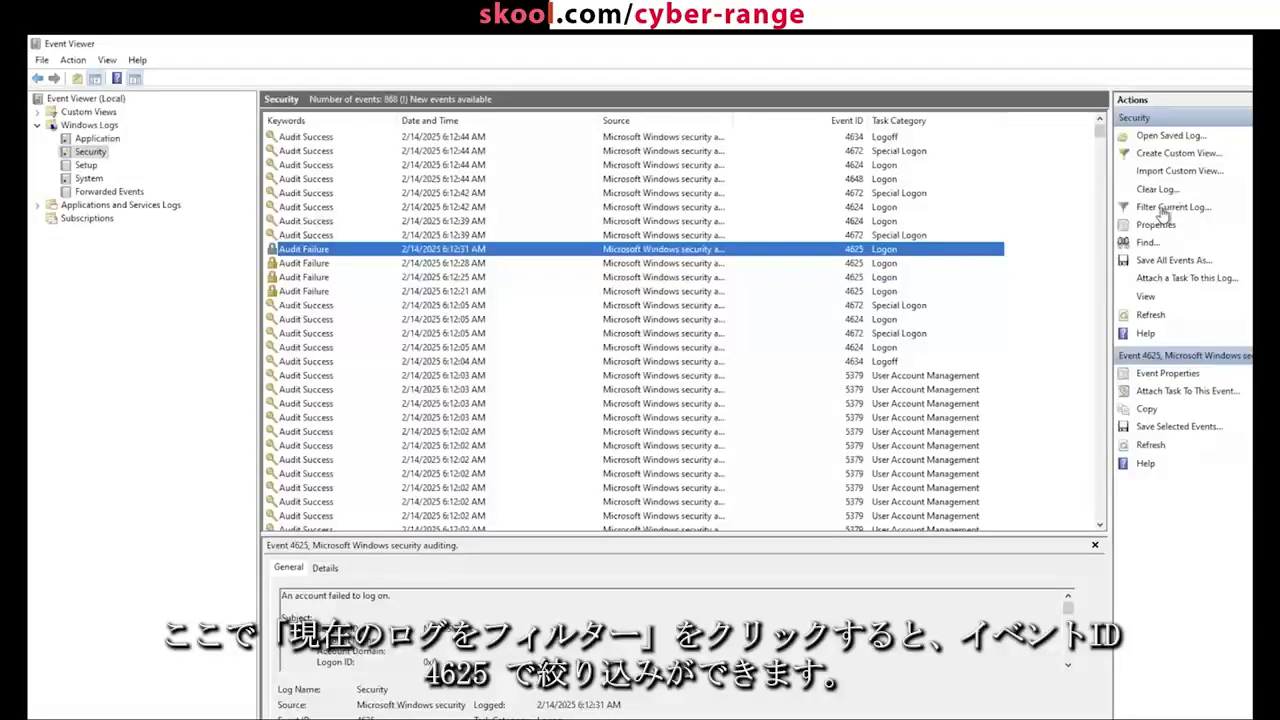
Step: Filter the Security log to Event ID 4625 and browse the 5:40 and 6:12 failed logons
left_click(1166, 208)
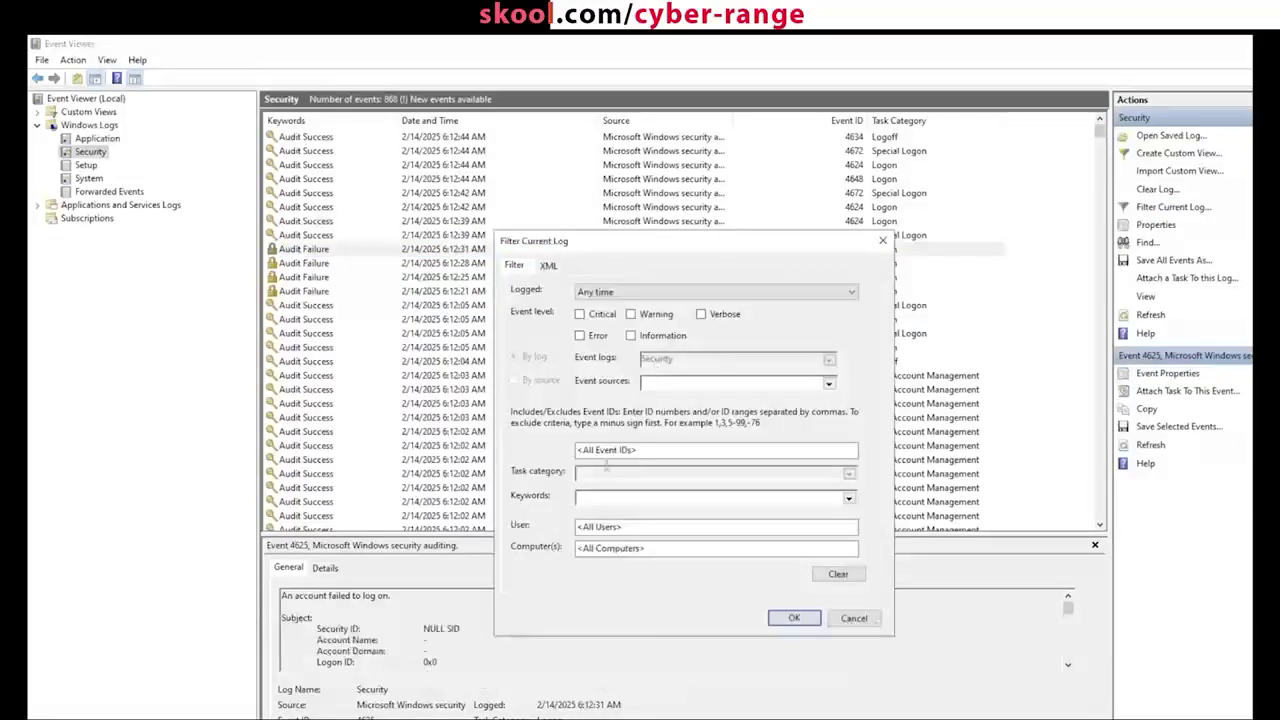
left_click(616, 452)
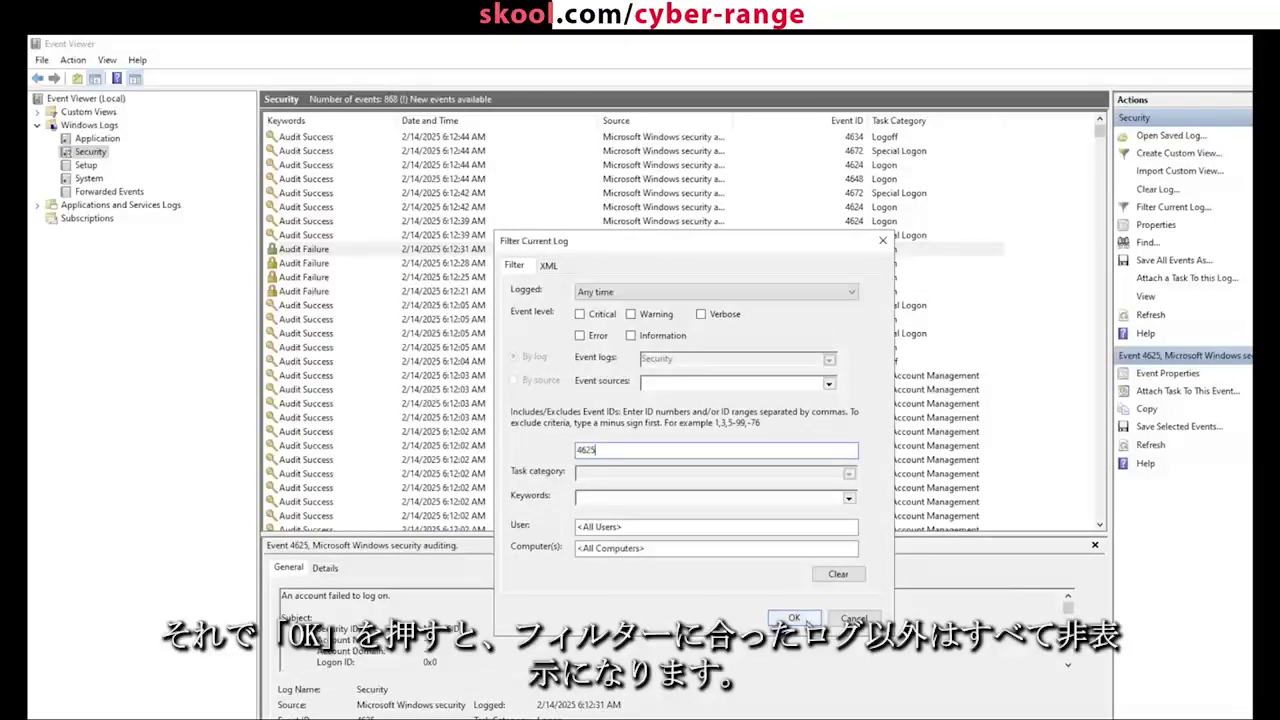
left_click(795, 619)
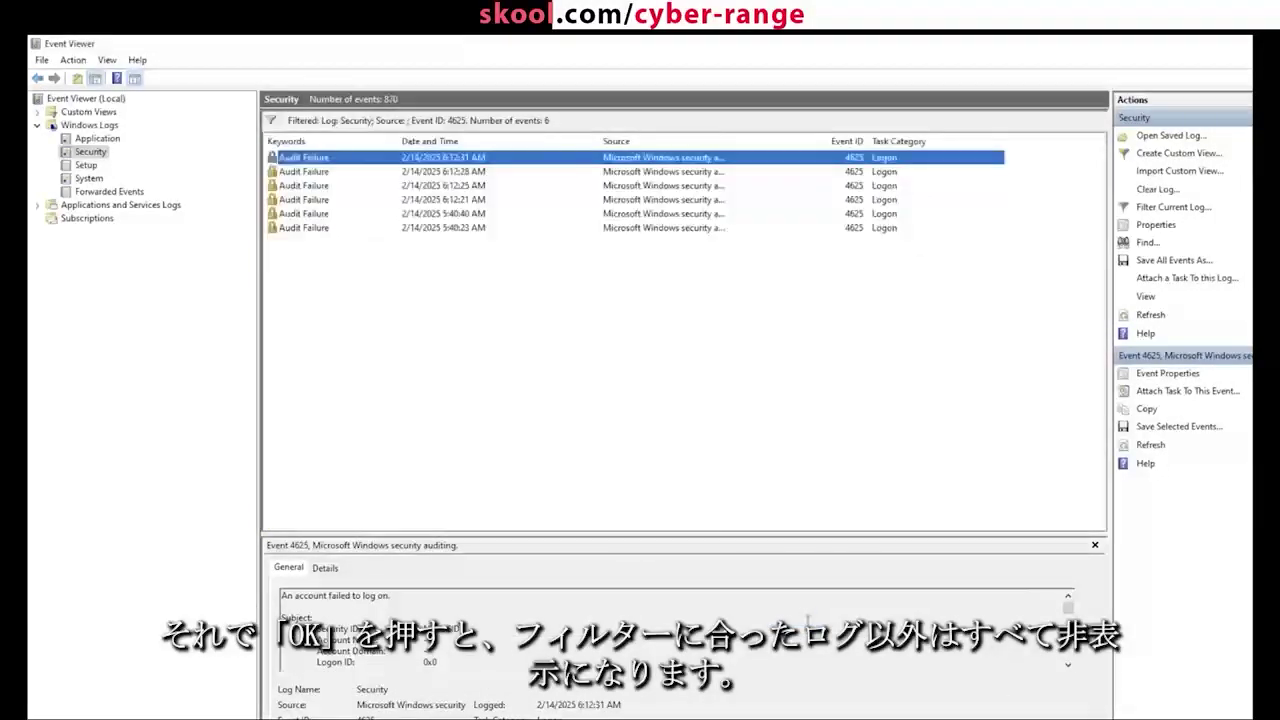
left_click(492, 229)
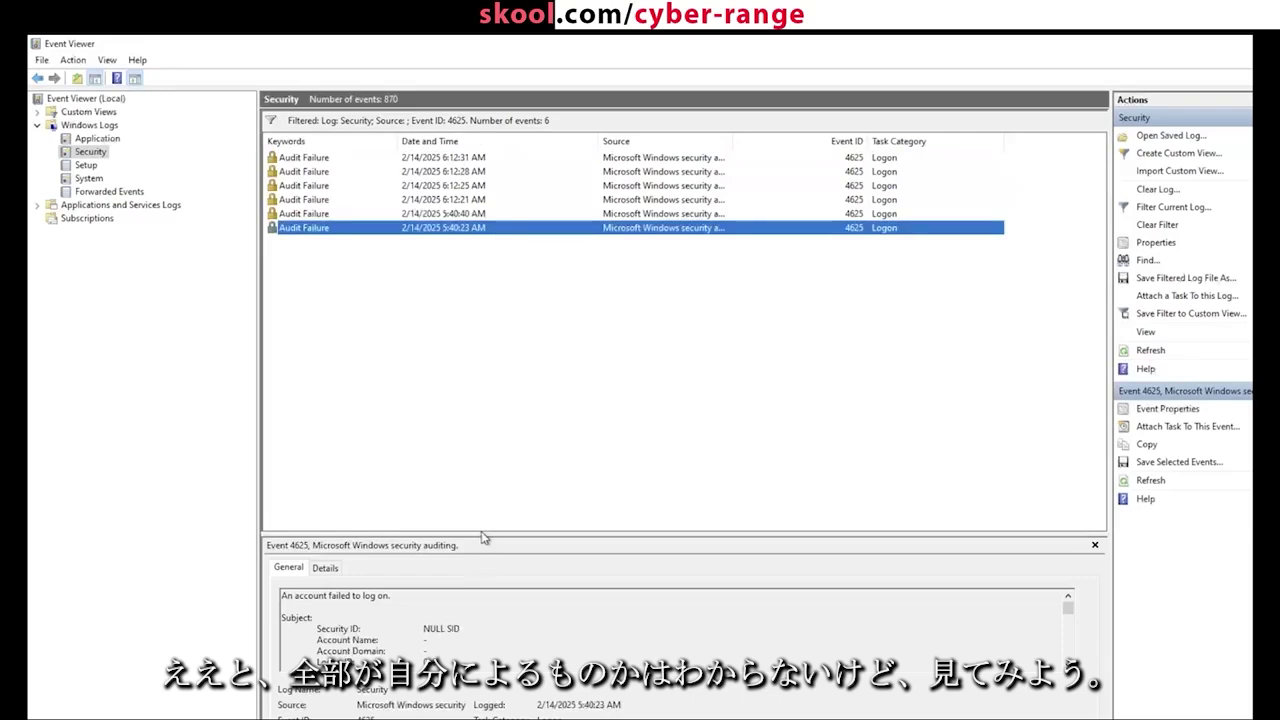
left_click_drag(481, 439, 511, 314)
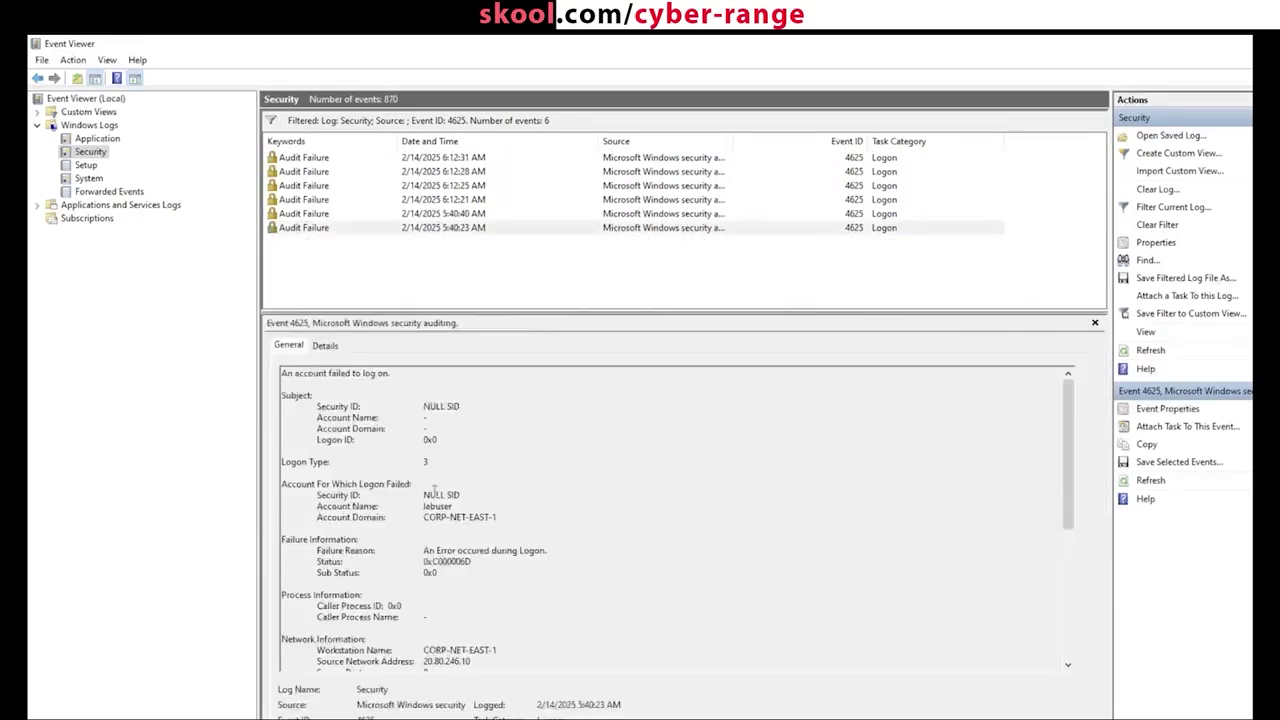
scroll(434, 487, "down", 1)
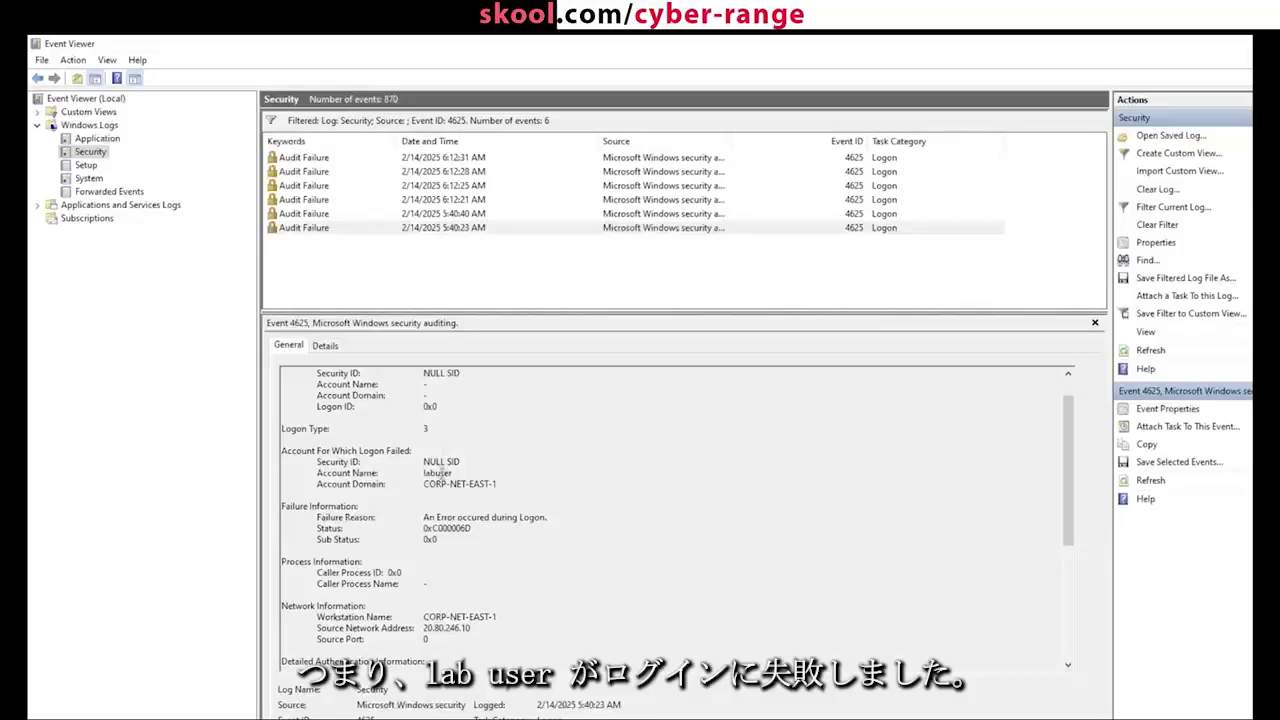
left_click(477, 228)
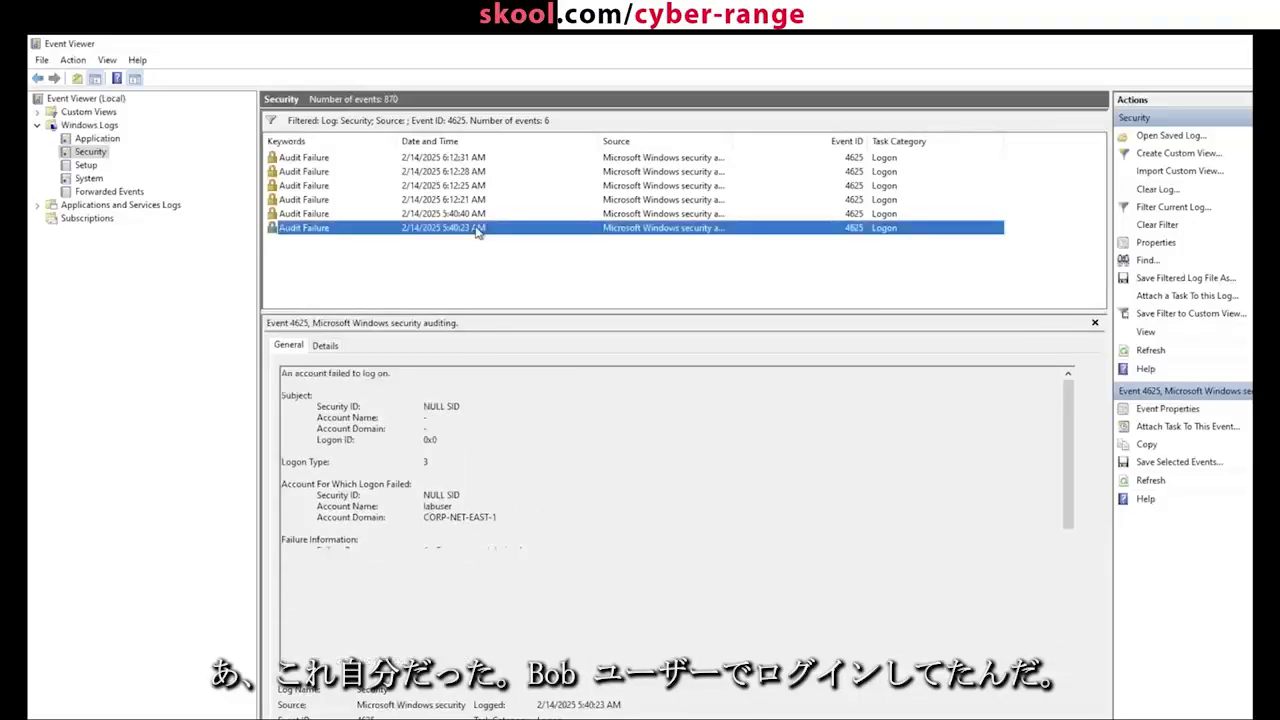
key("Up")
key("Up")
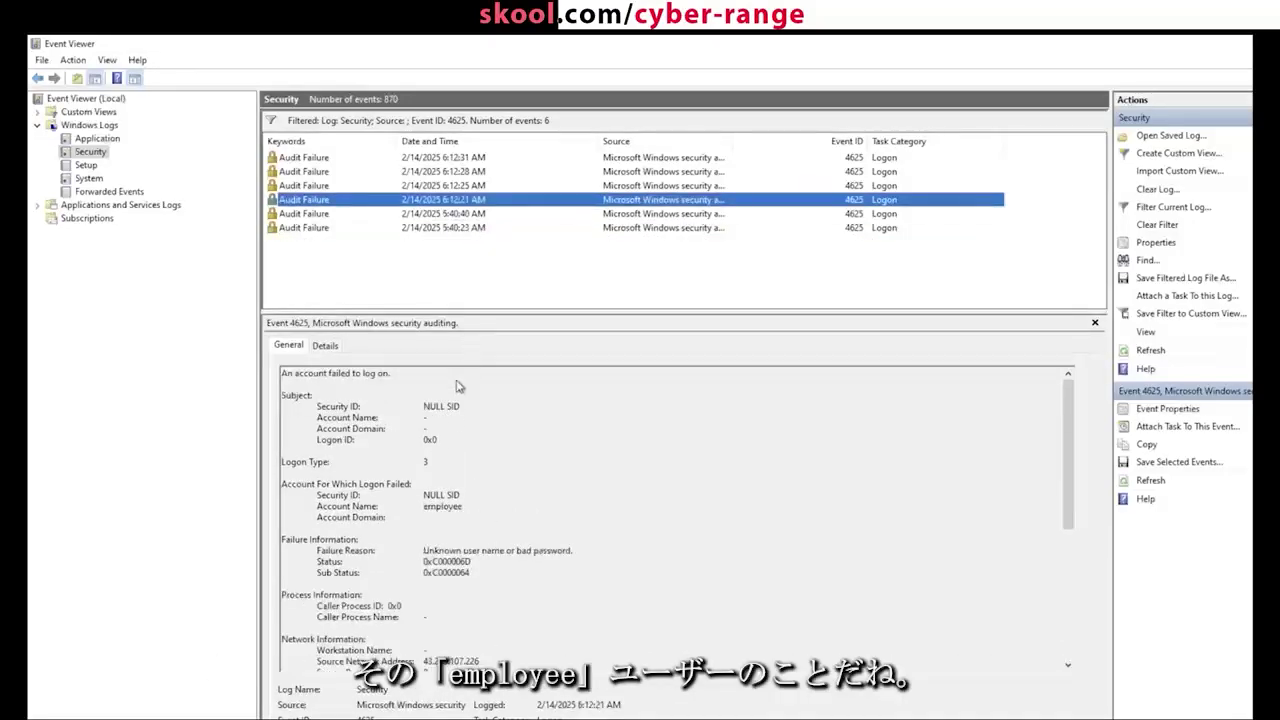
key("Up")
key("Up")
key("Up")
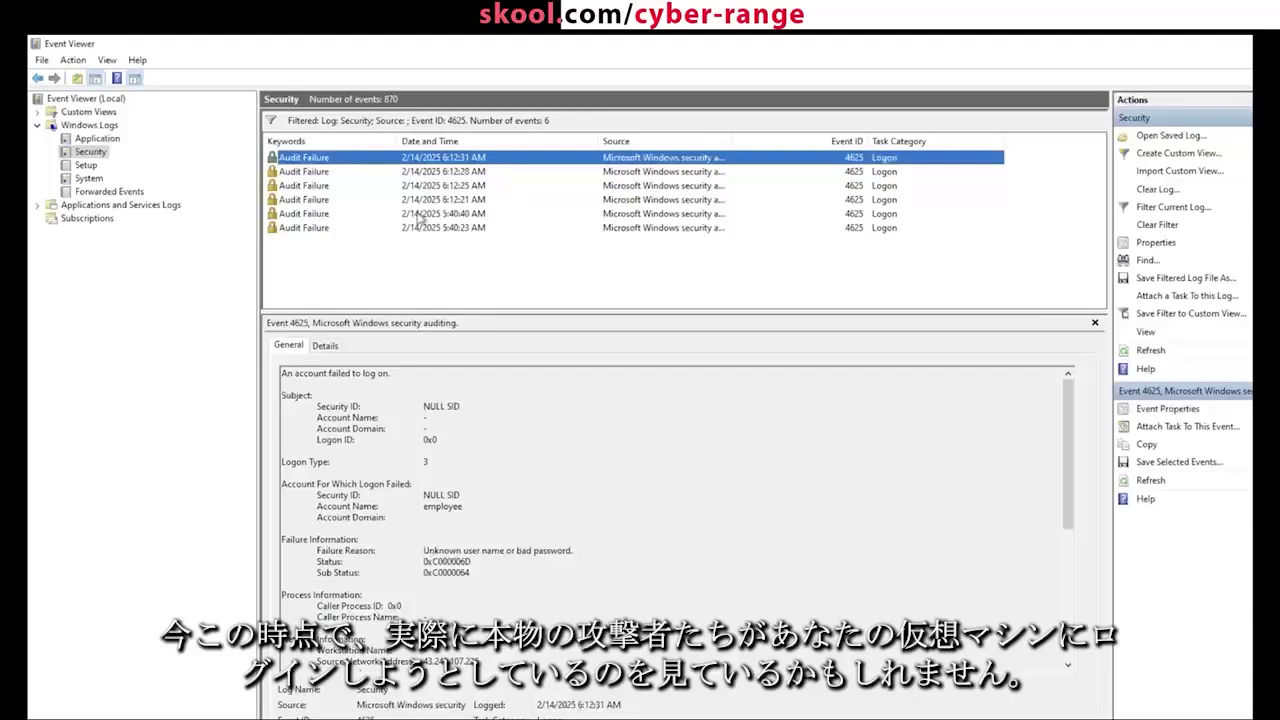
Step: Refresh the filtered list, review the four older failures, and close Event Viewer
left_click(455, 272)
right_click(455, 272)
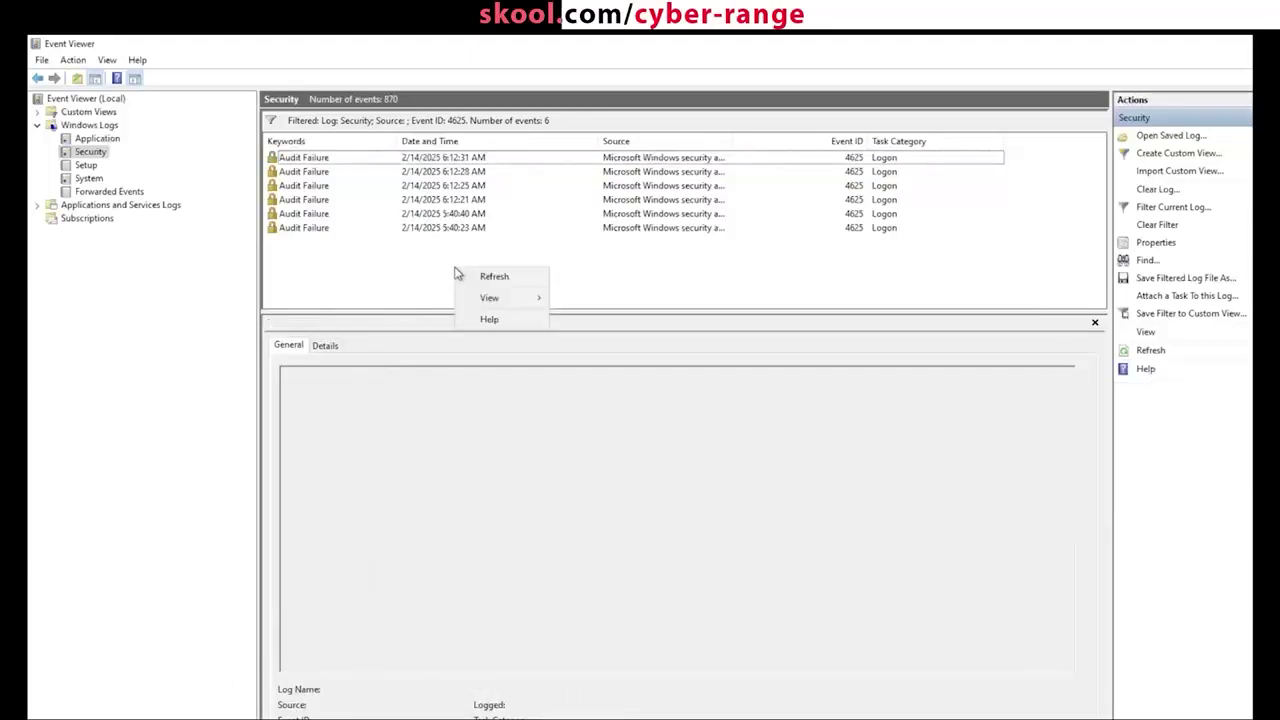
left_click(512, 278)
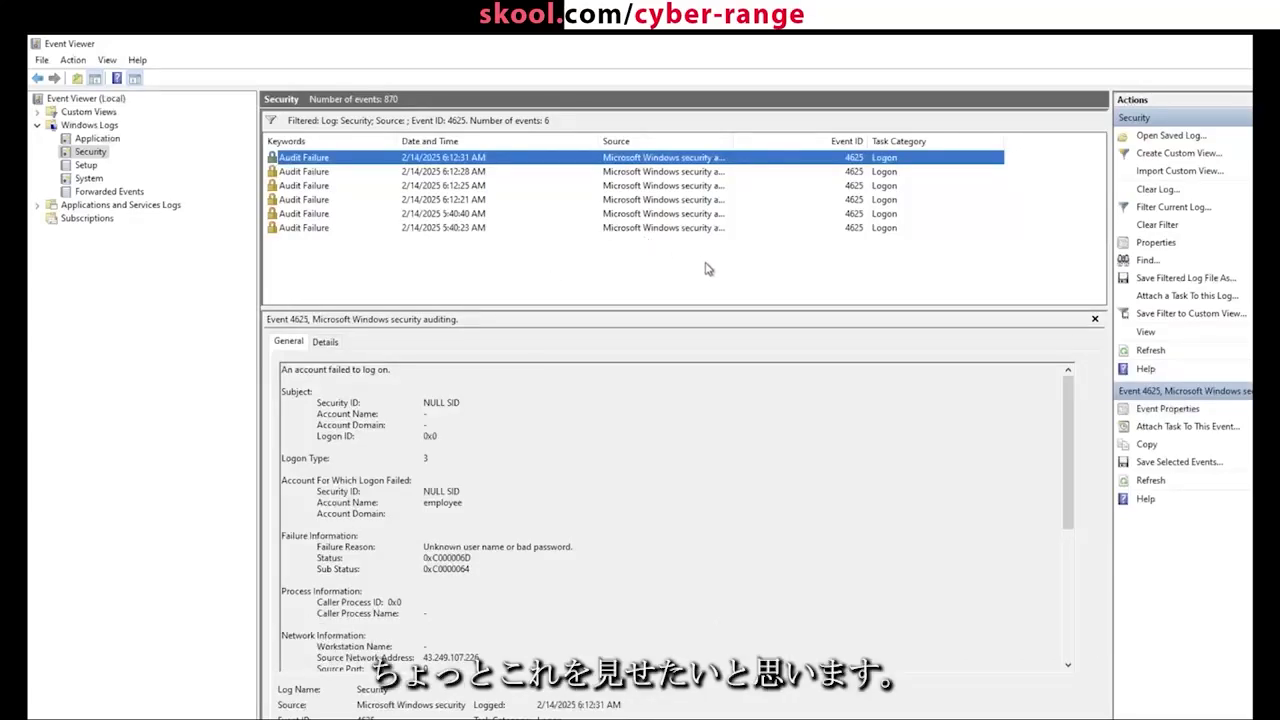
left_click_drag(519, 187, 520, 250)
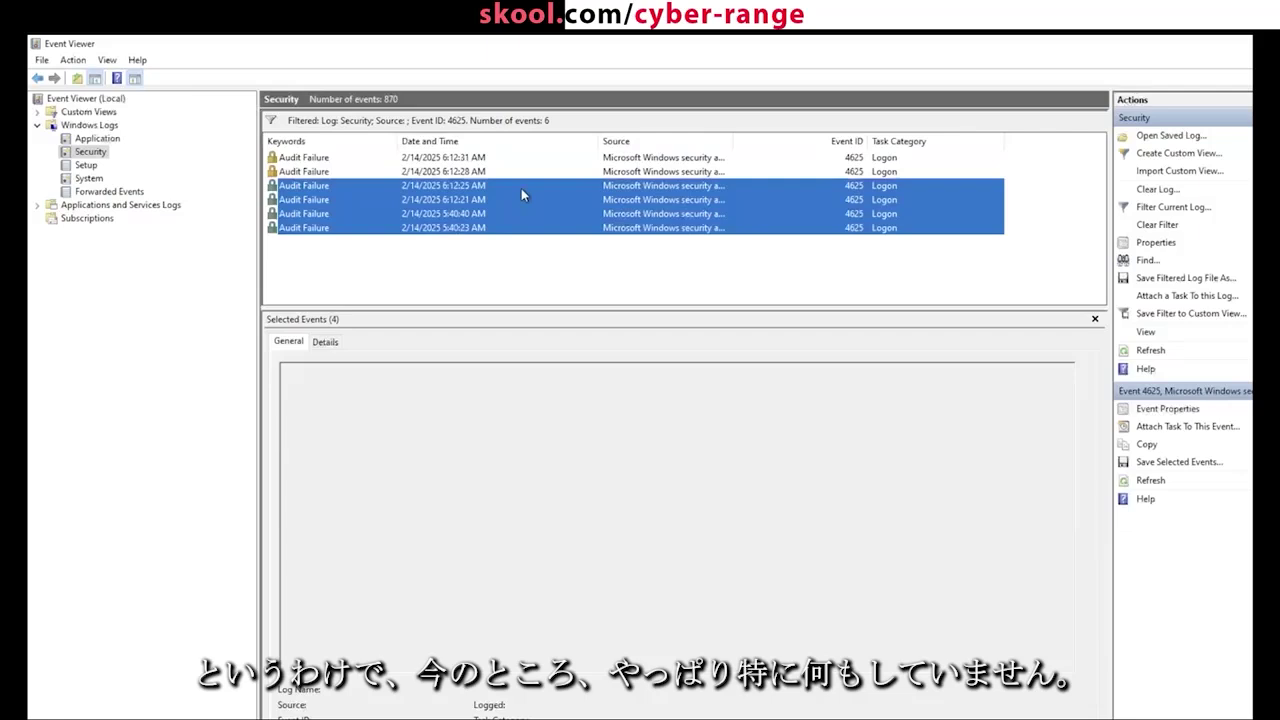
left_click(603, 295)
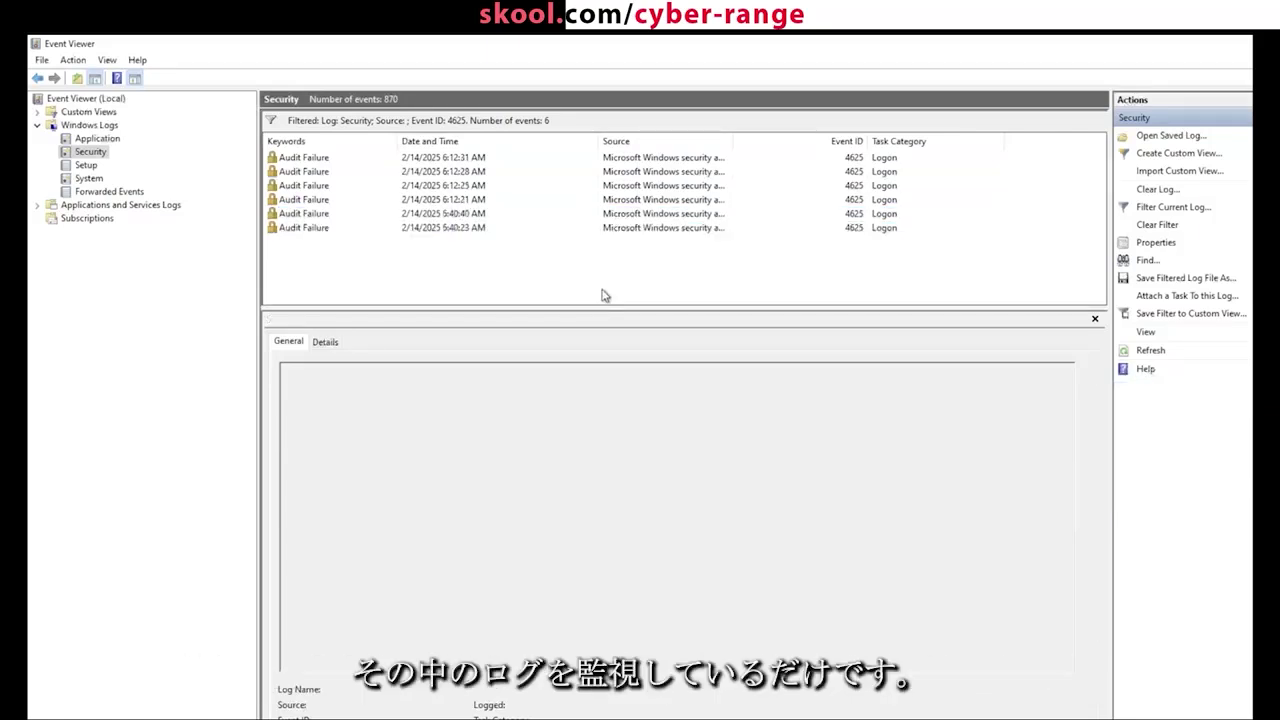
left_click_drag(603, 290, 551, 296)
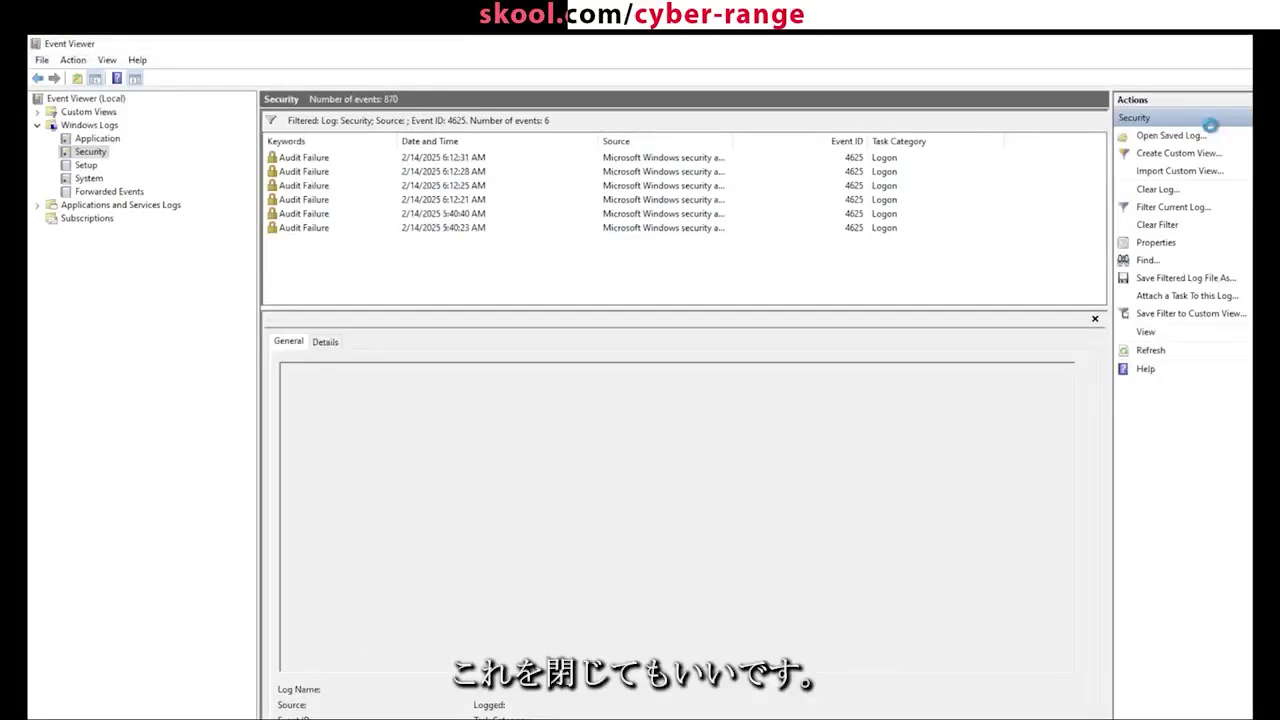
left_click(1238, 43)
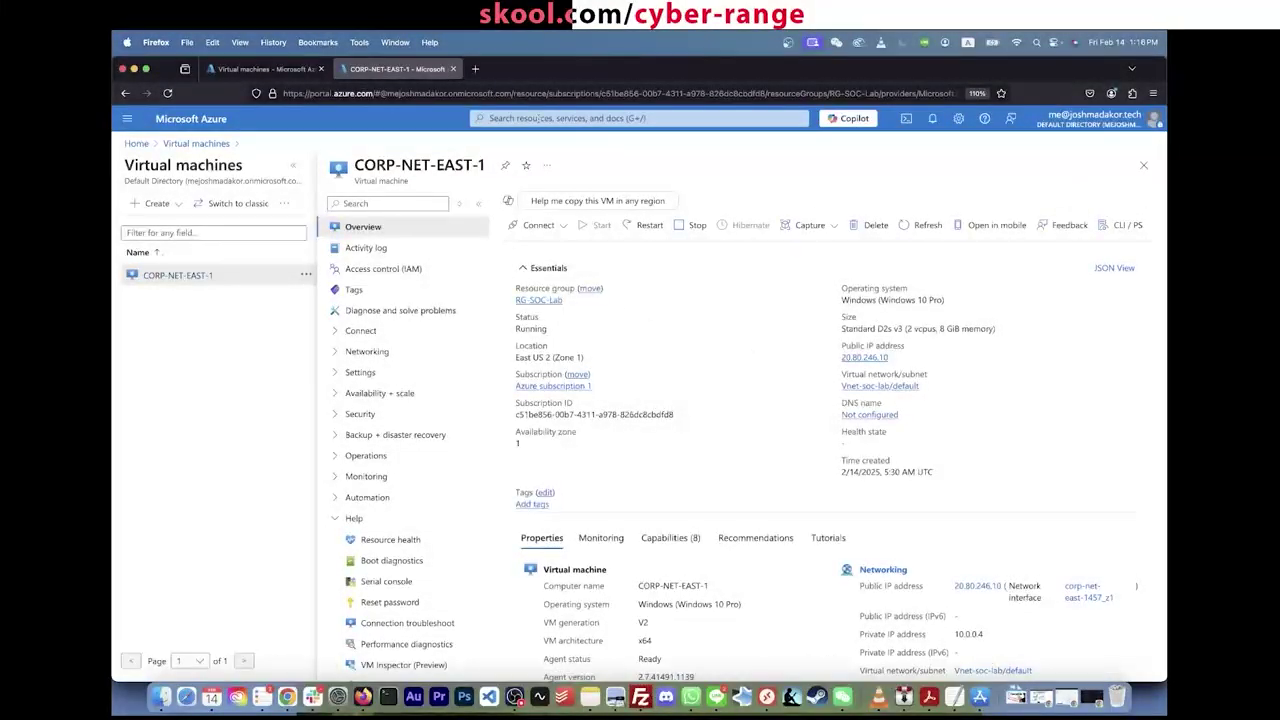
Step: Load portal.azure.com, search 'log analytics', and start creating a Log Analytics workspace
left_click(538, 118)
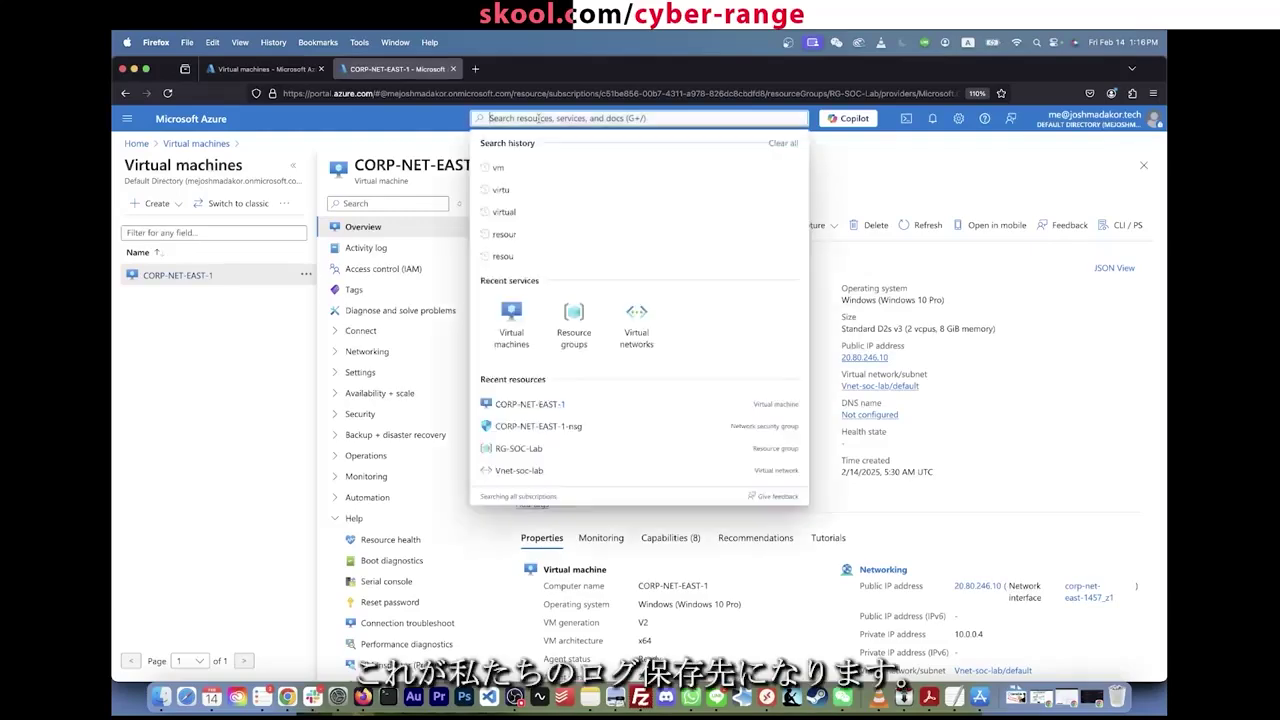
left_click(487, 93)
type("portal.azure.com/")
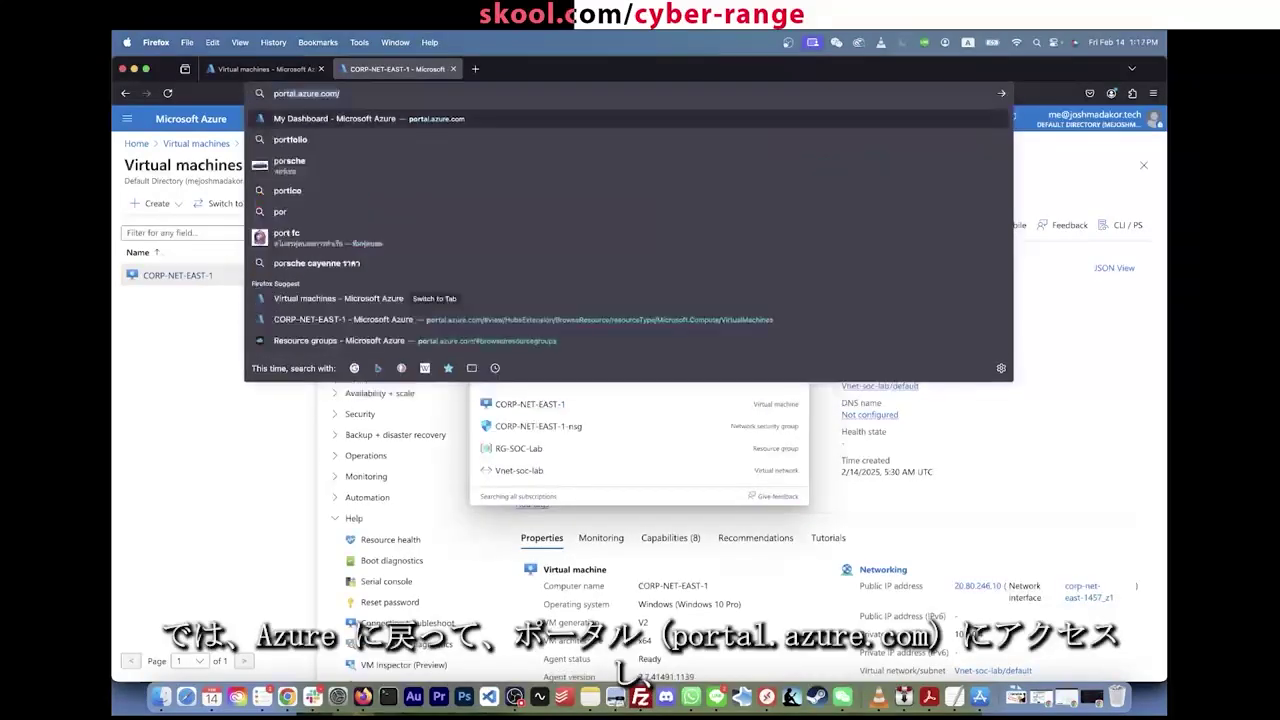
key("Return")
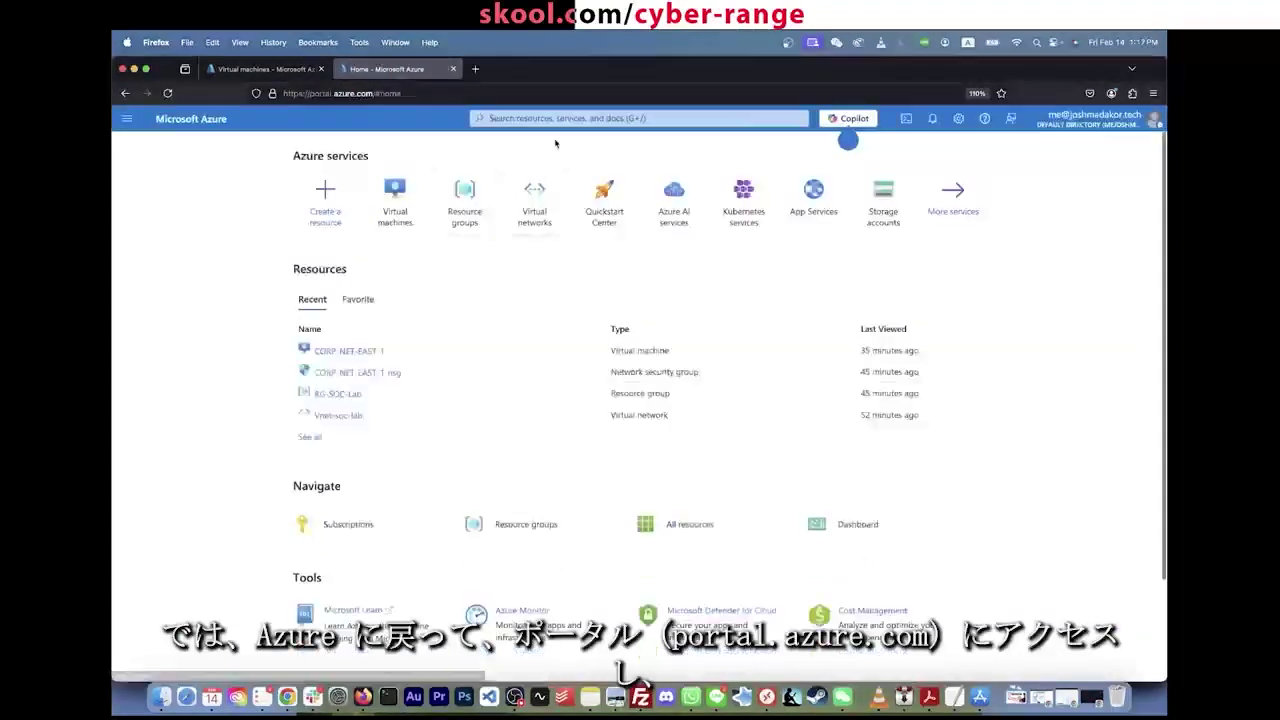
left_click(566, 122)
type("log analytics")
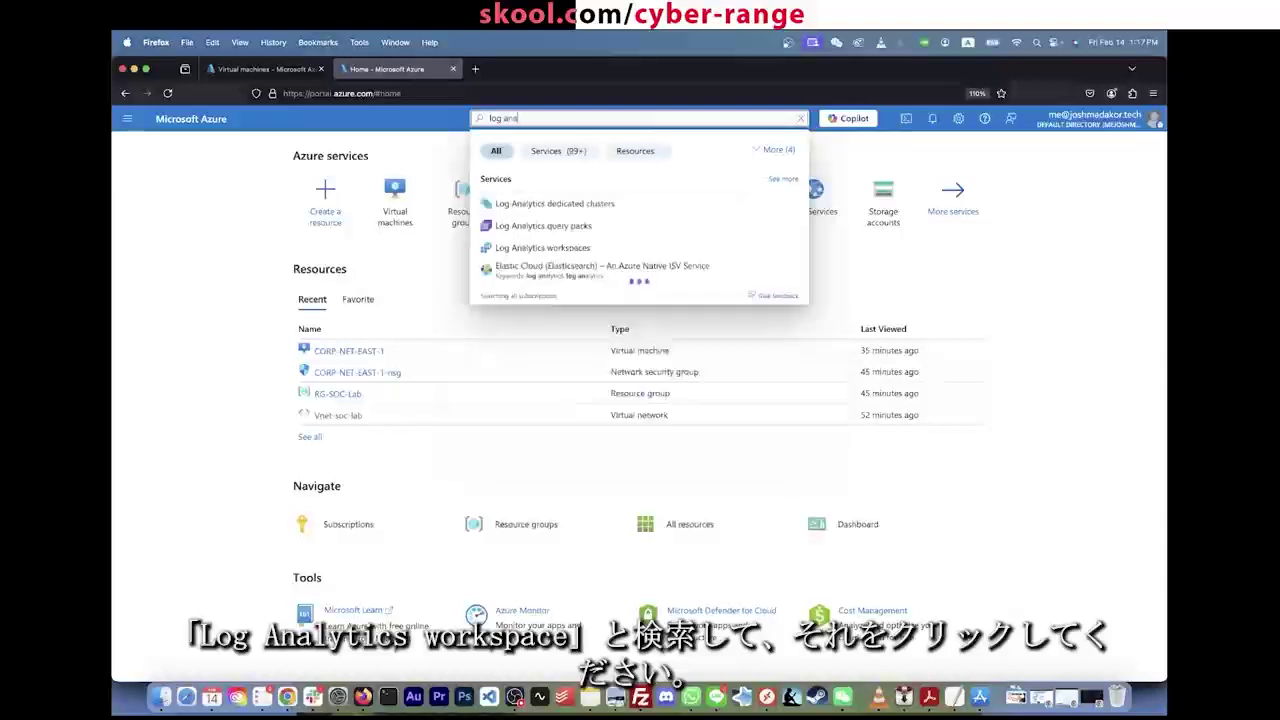
left_click(573, 250)
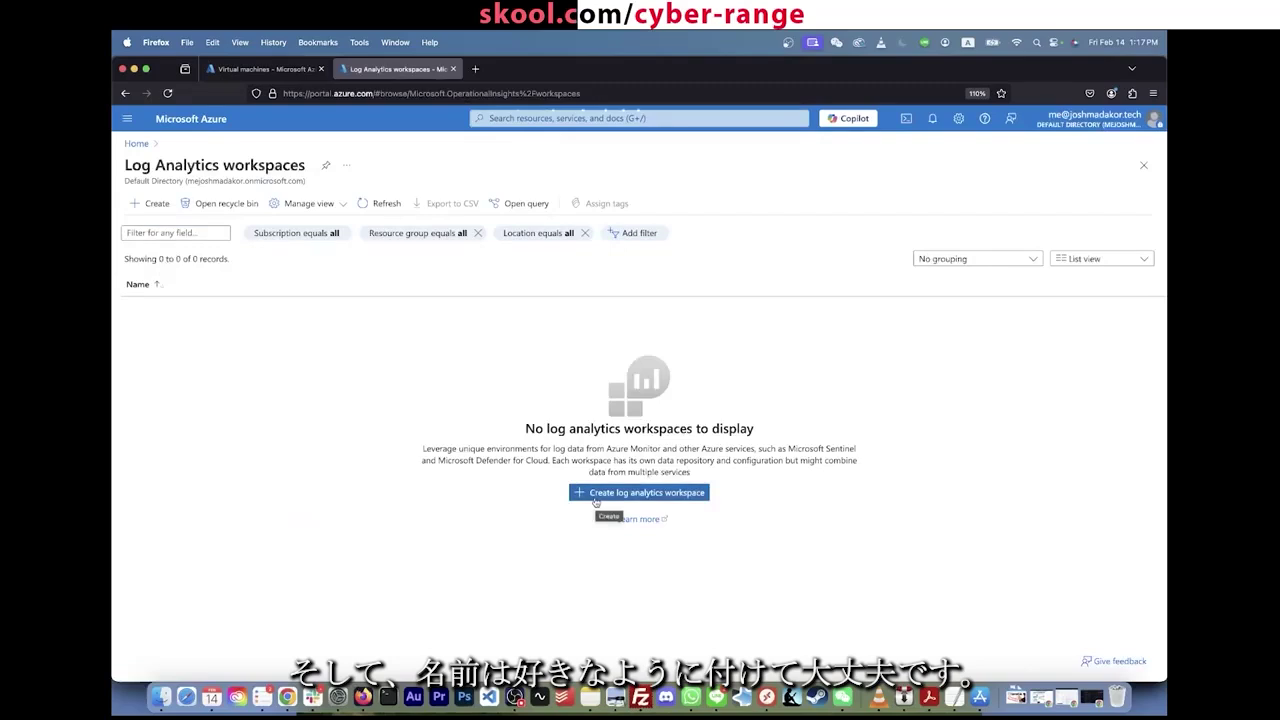
left_click(595, 500)
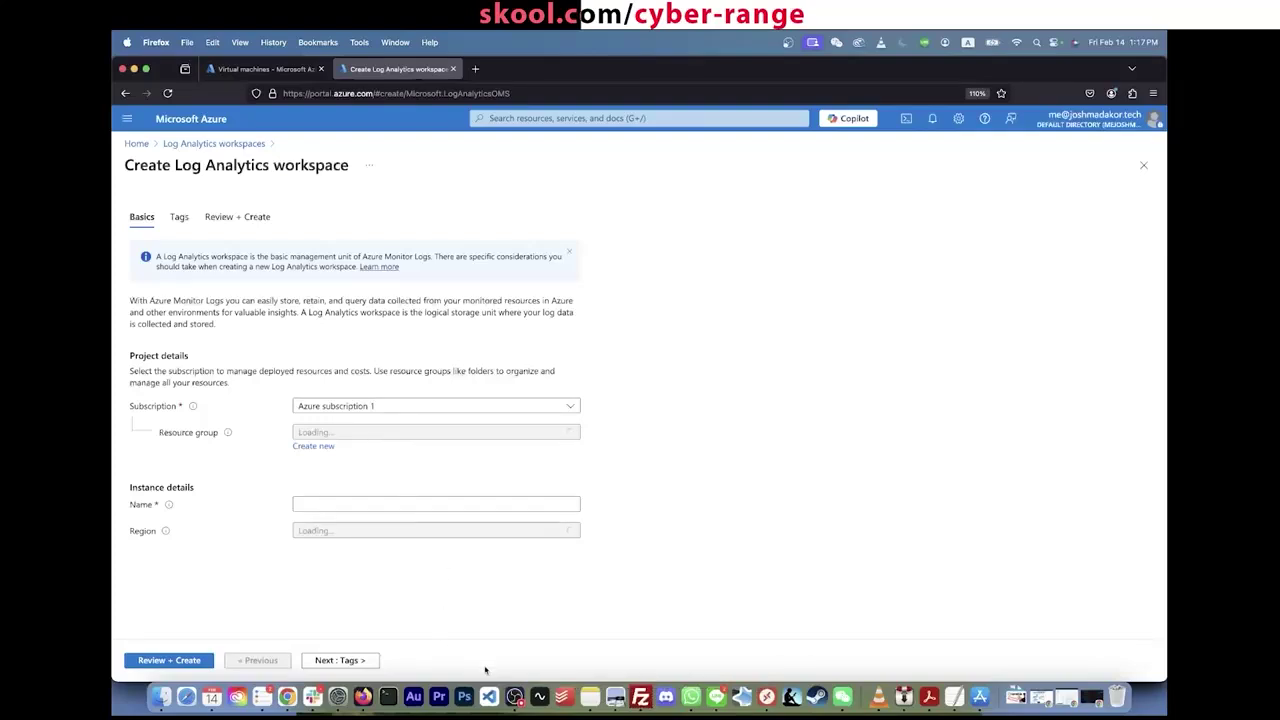
Step: Create workspace LAW-soc-lab-0000 in RG-SOC-Lab, East US 2, via Review + Create
left_click(436, 432)
left_click(386, 500)
left_click(377, 503)
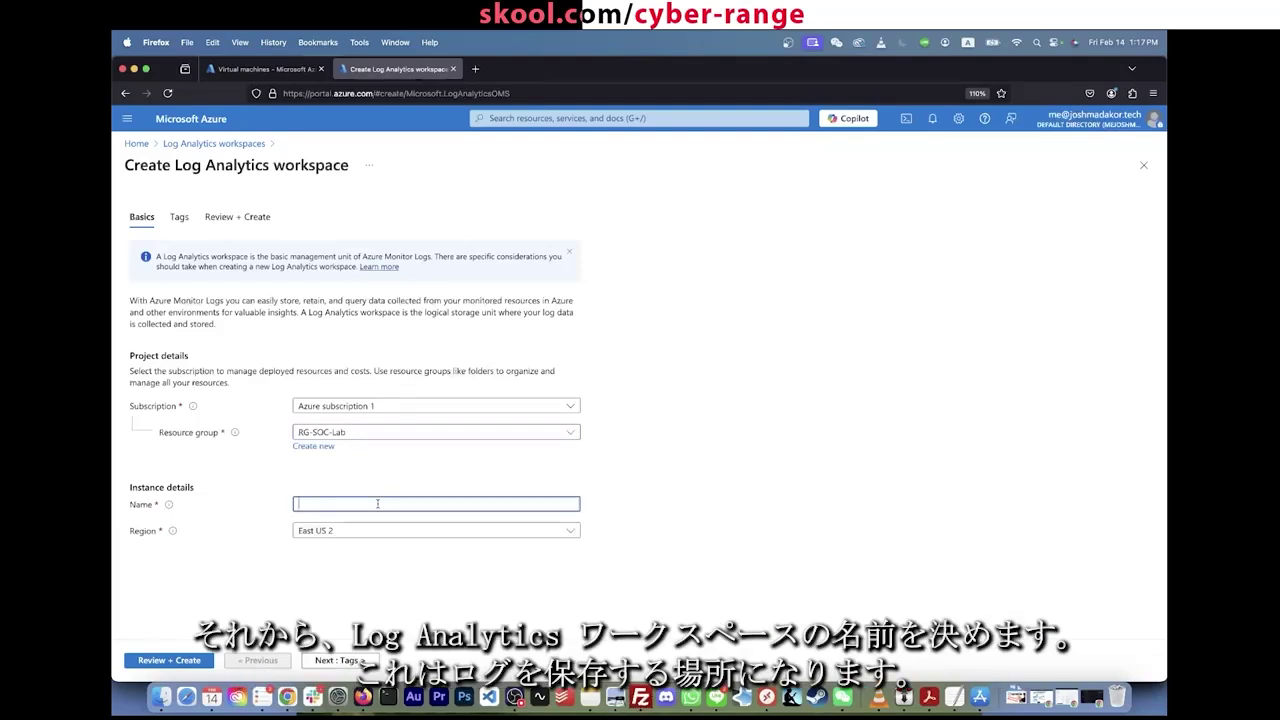
type("LAW-")
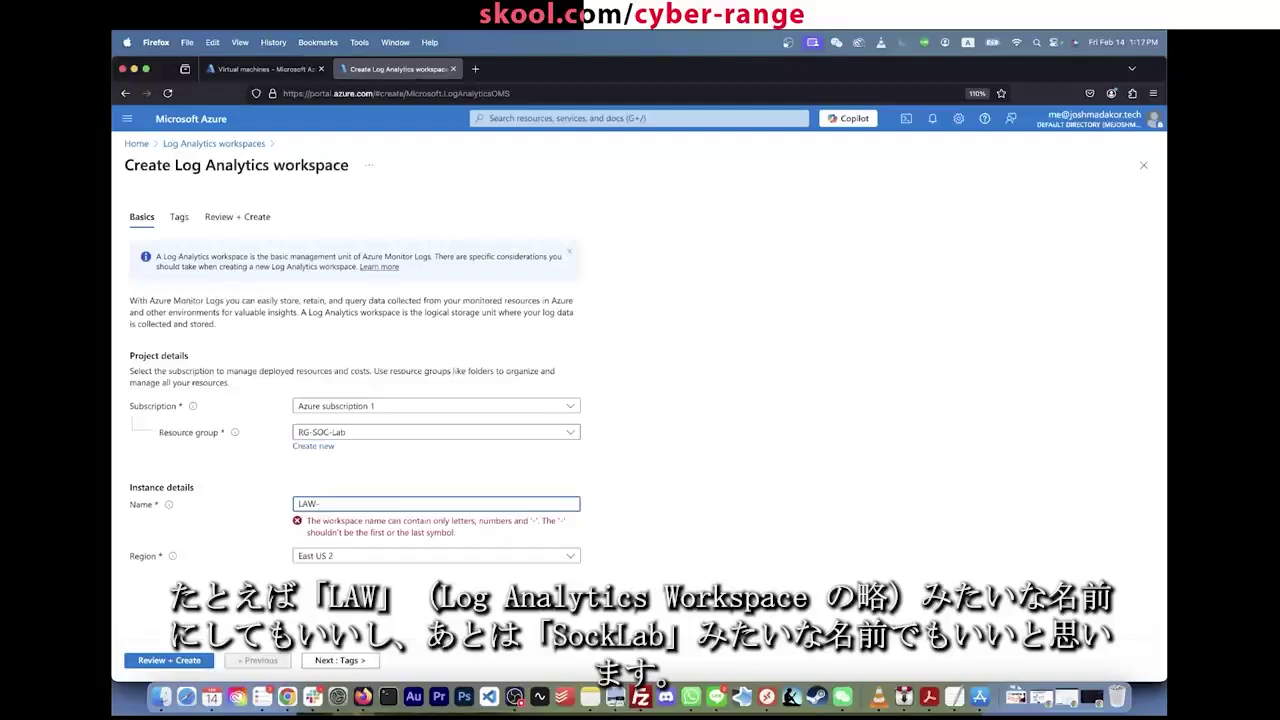
type("soc")
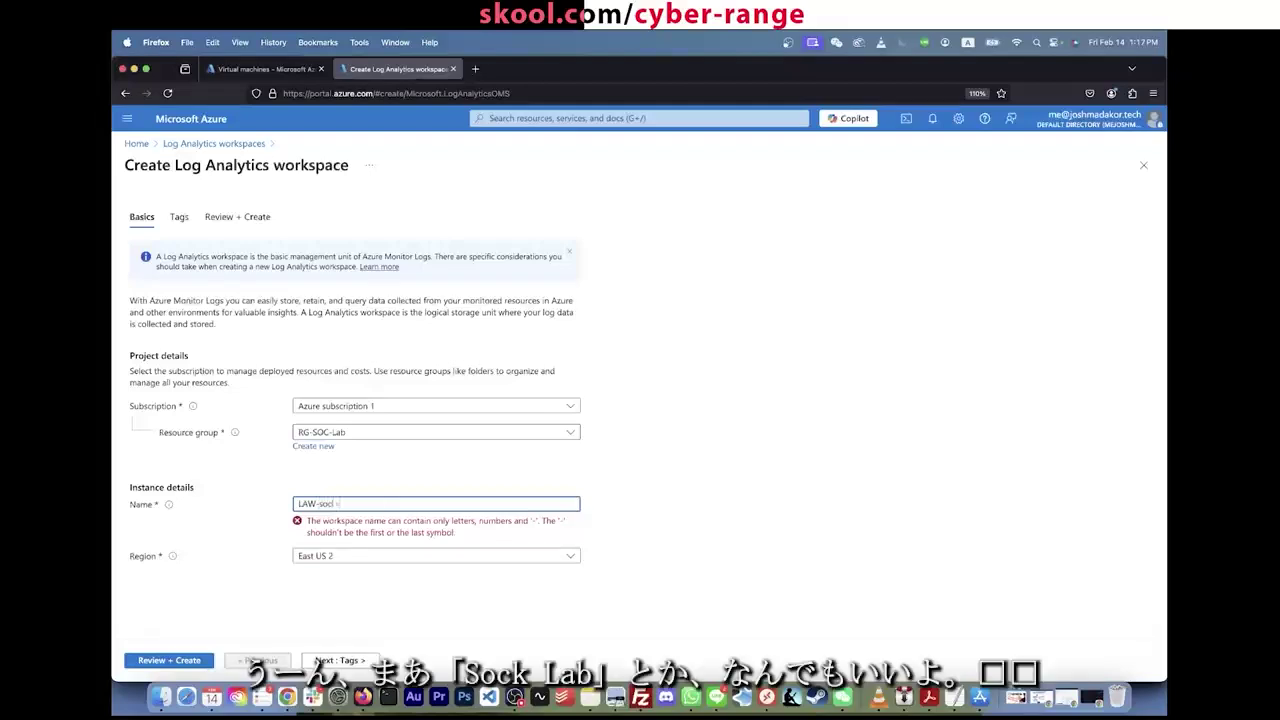
type("-lab")
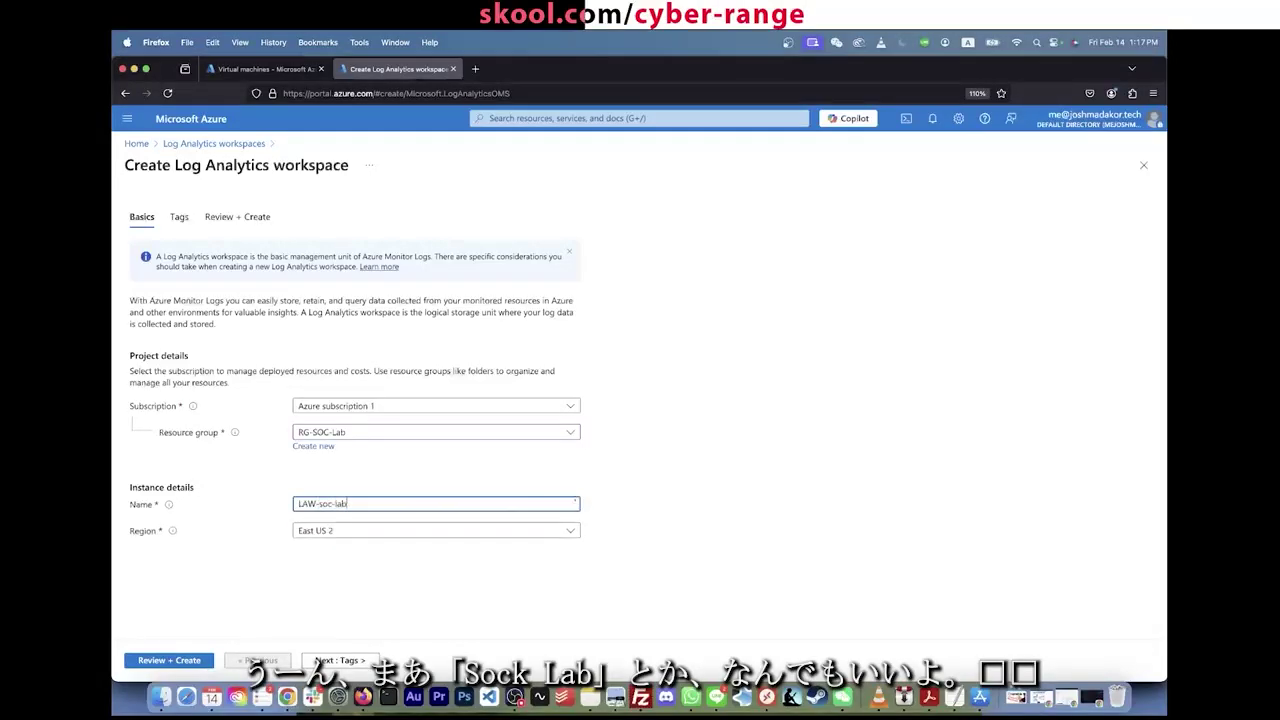
type("-000")
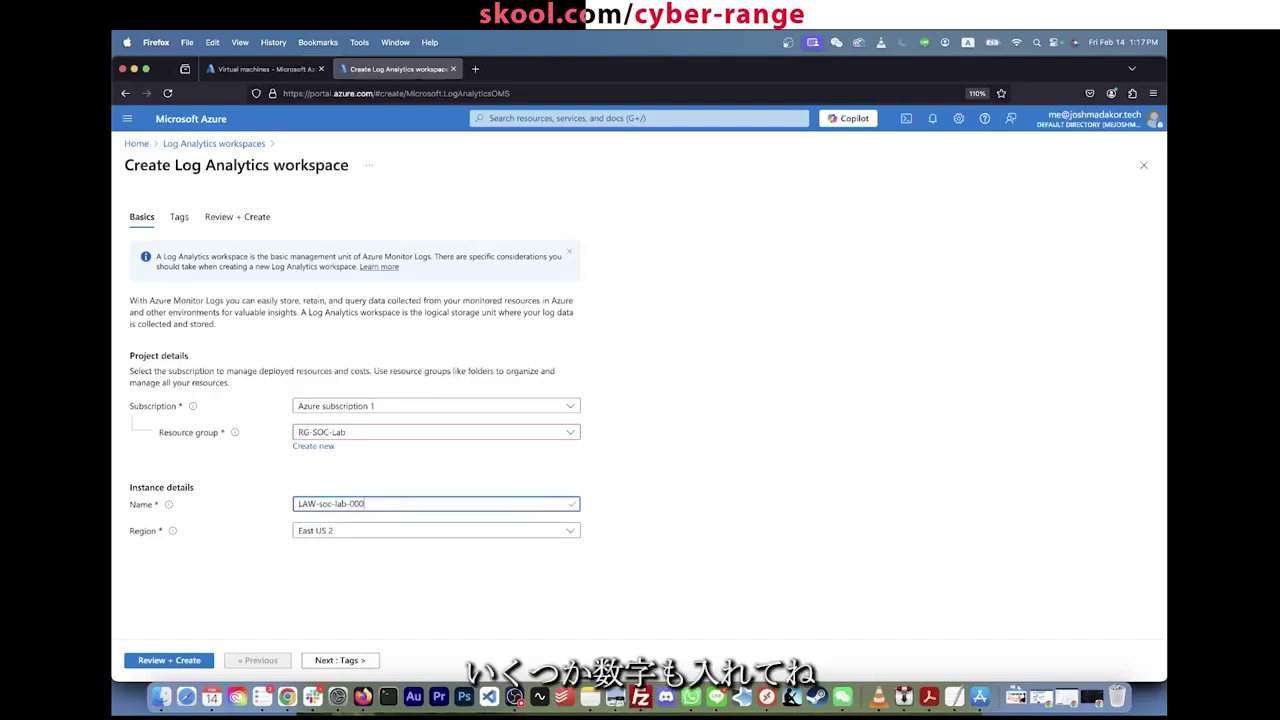
type("0")
left_click(344, 531)
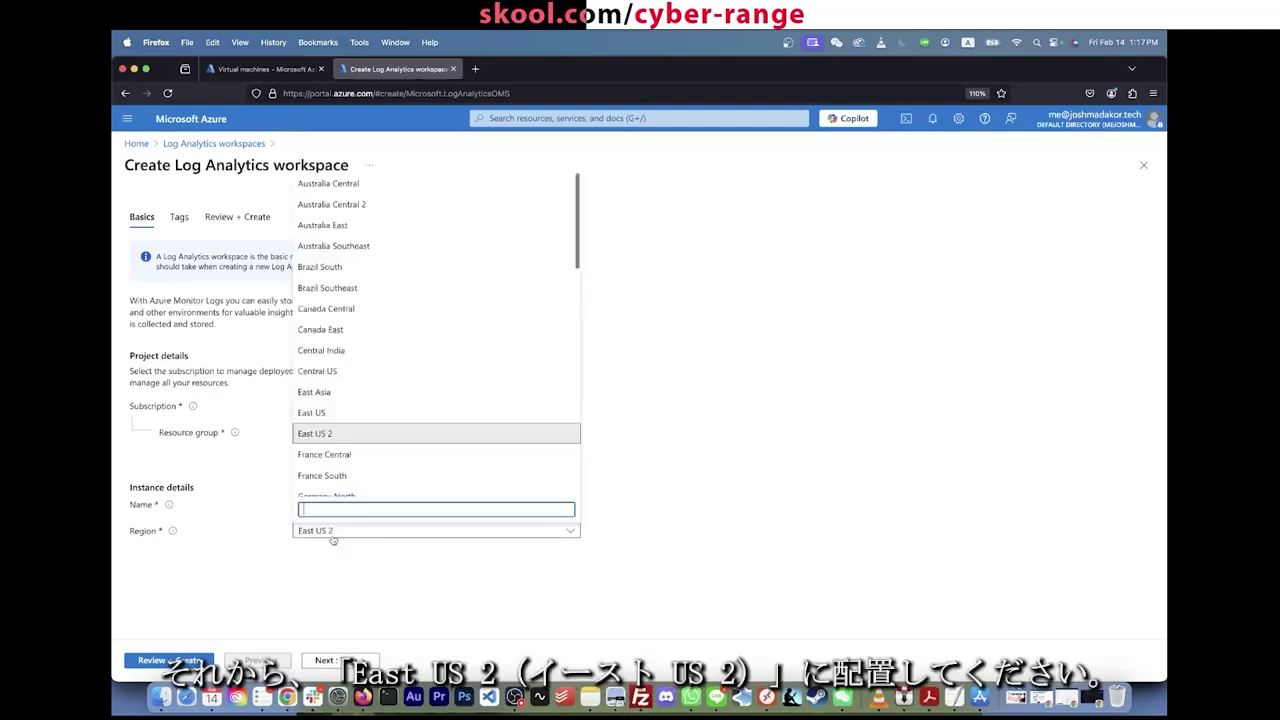
left_click(189, 664)
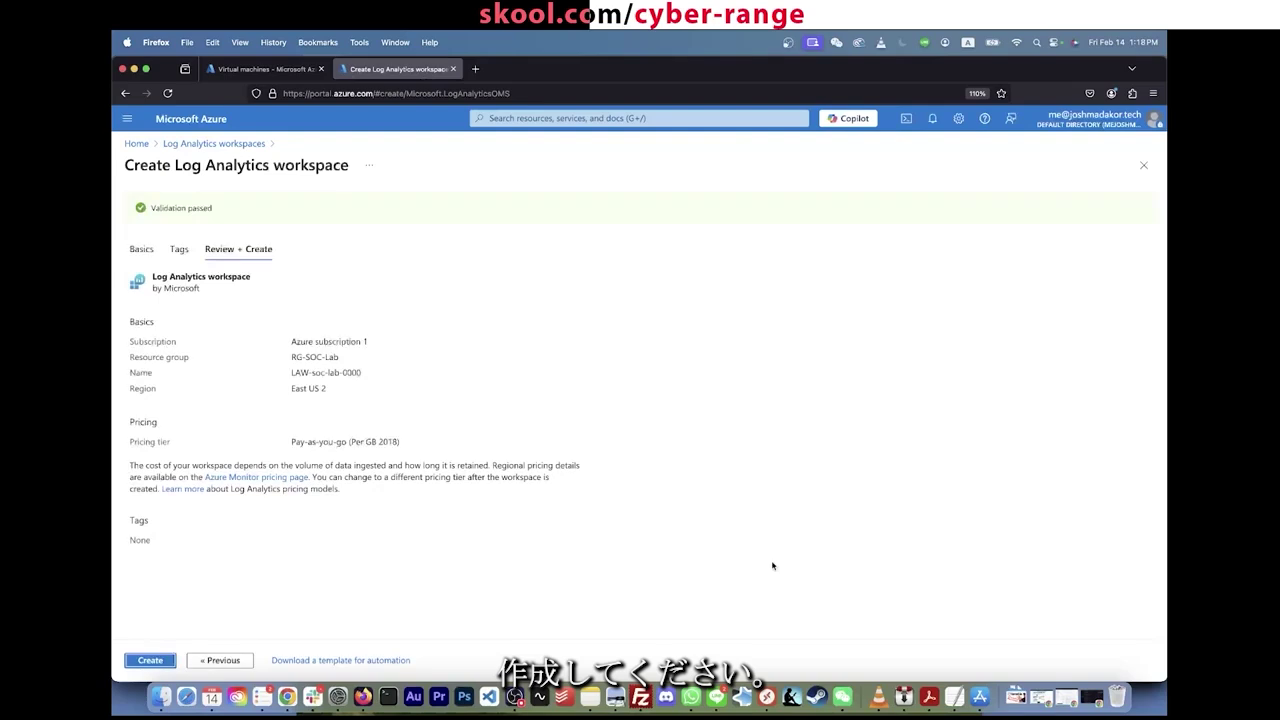
left_click(155, 660)
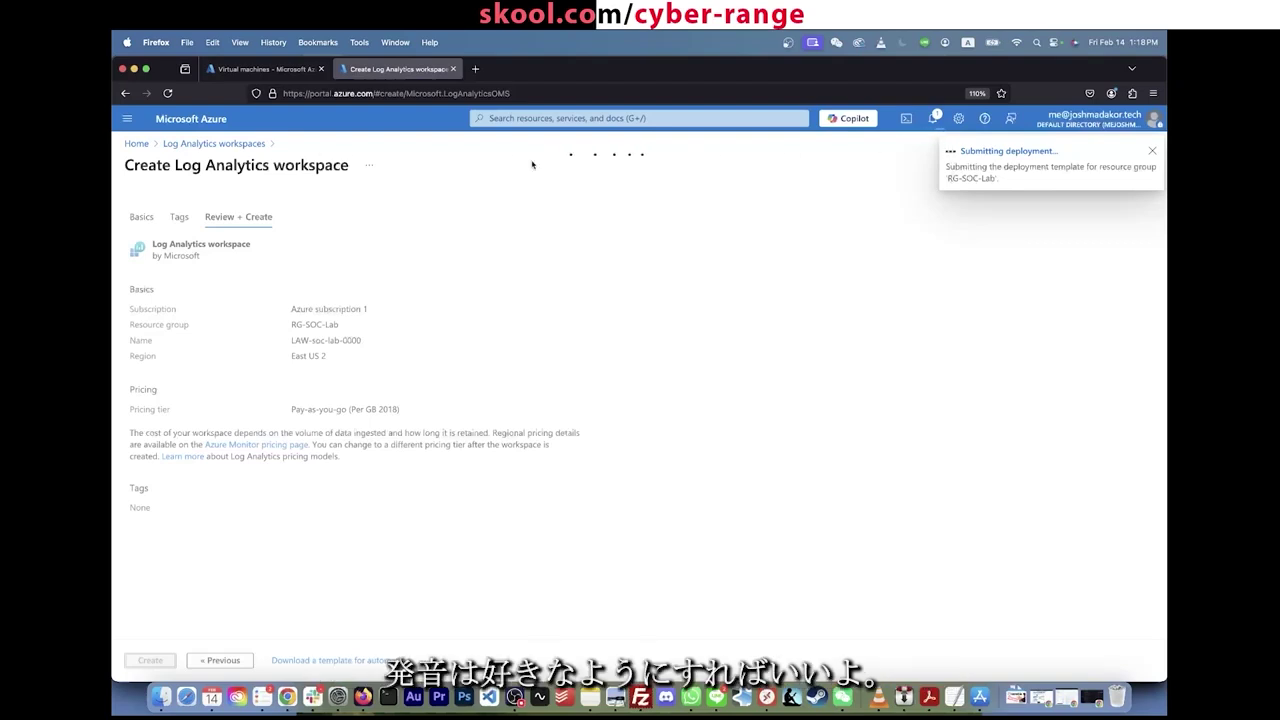
Step: Search 'sentinel', open Microsoft Sentinel, and choose Create Microsoft Sentinel
left_click(646, 118)
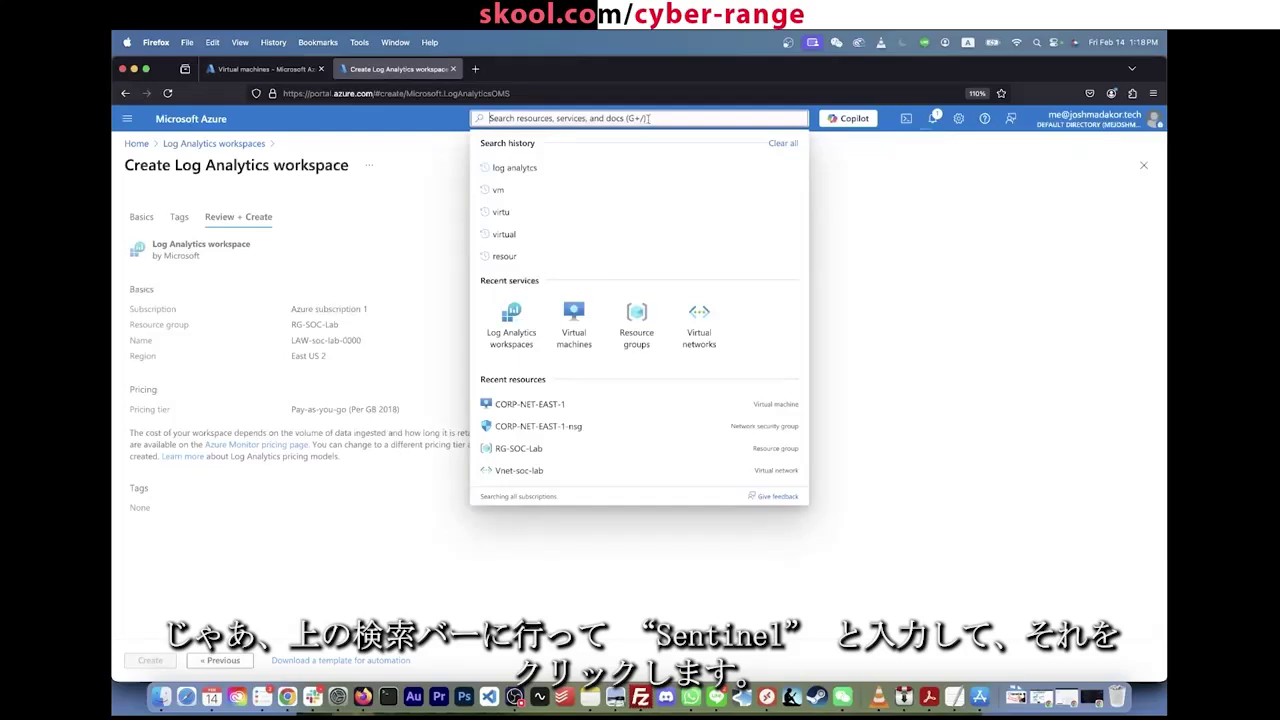
type("sent")
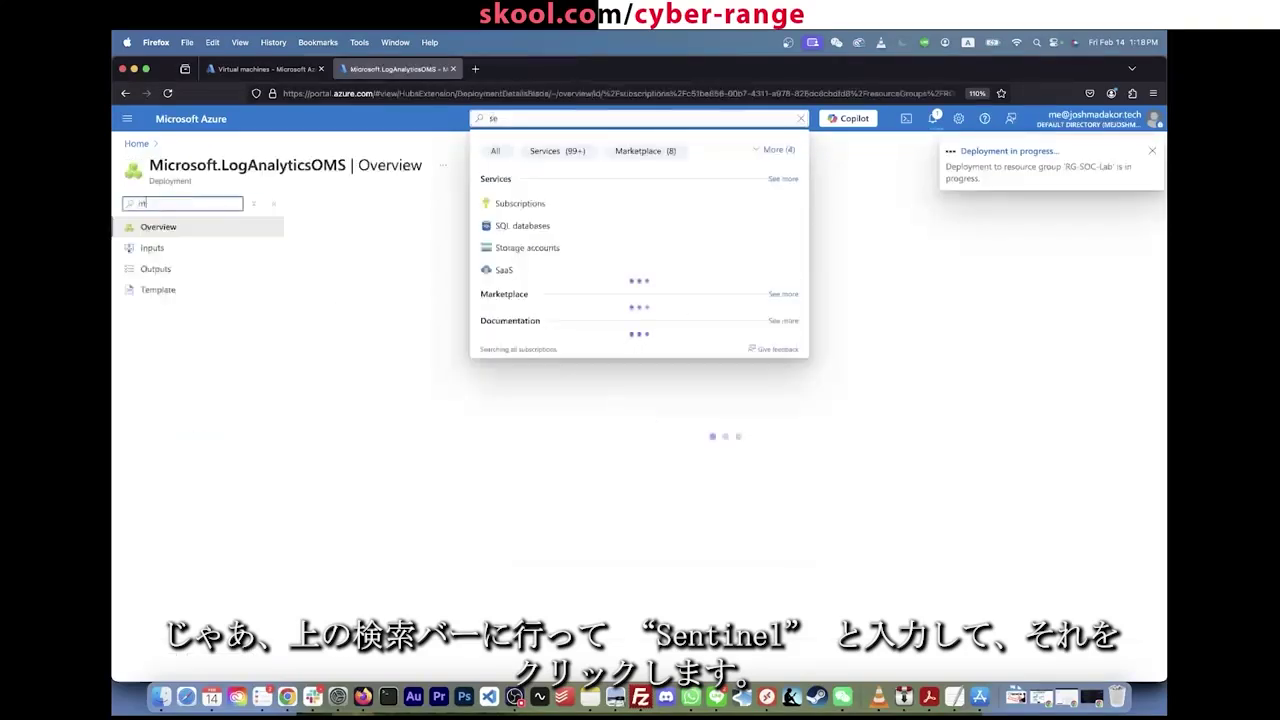
type("inel")
left_click(637, 119)
type("sen")
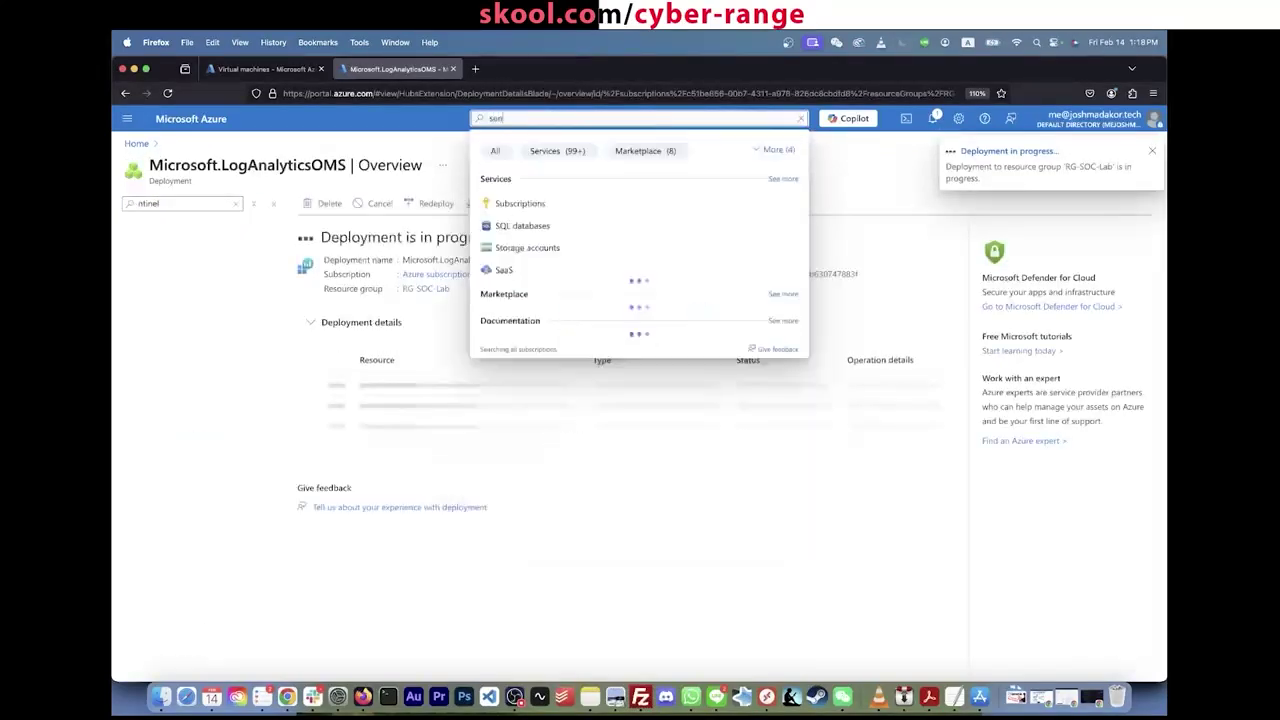
type("tinel")
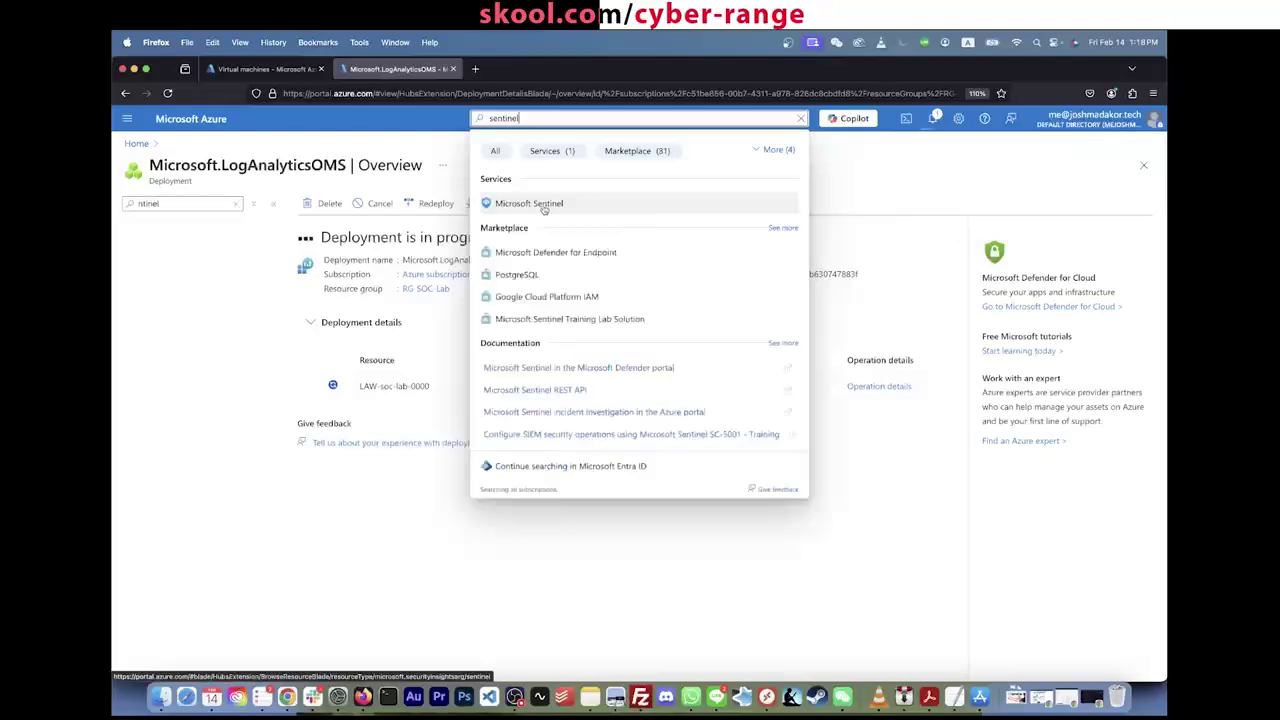
left_click(540, 204)
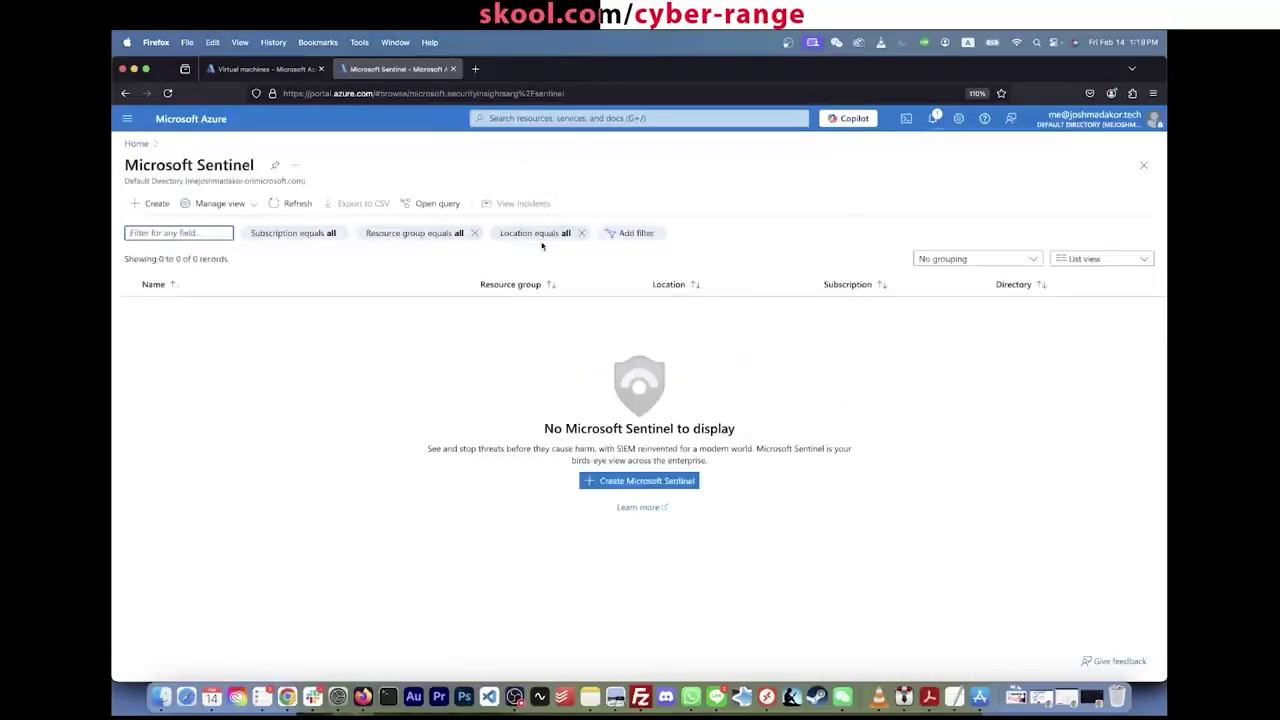
left_click(677, 484)
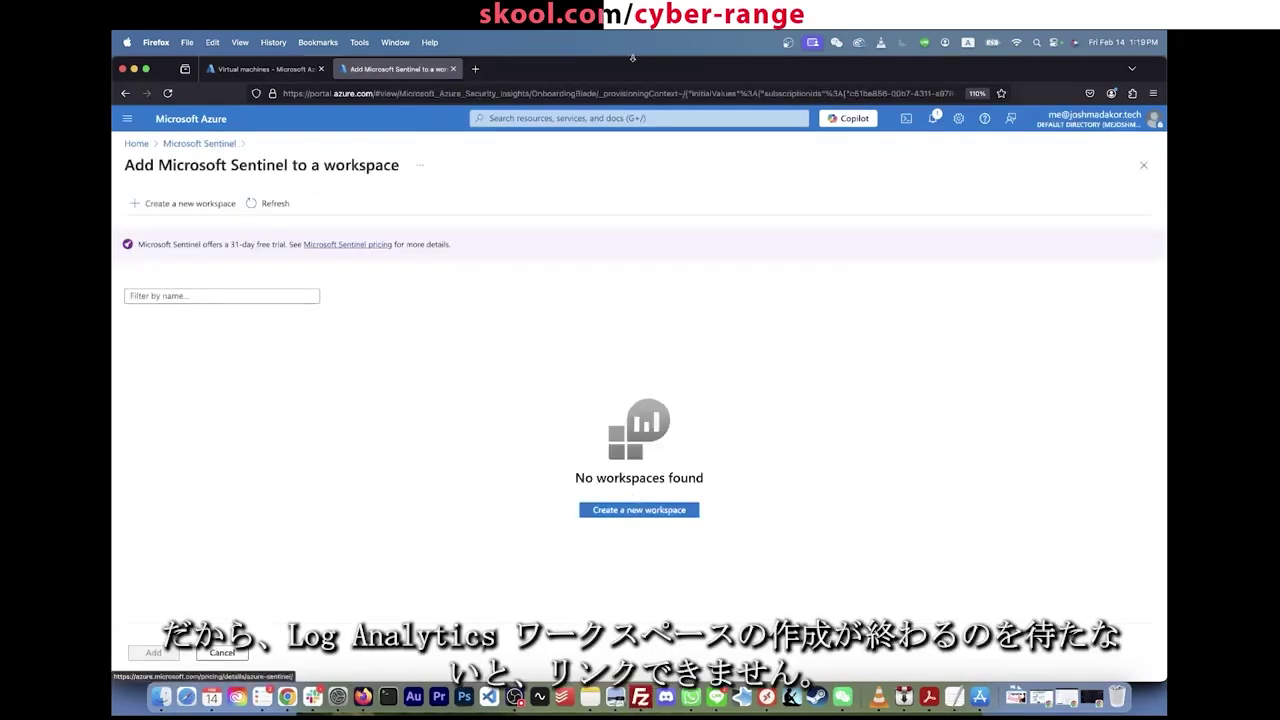
Step: After the deployment succeeds, refresh the workspace list and add Sentinel to LAW-soc-lab-0000
left_click(935, 118)
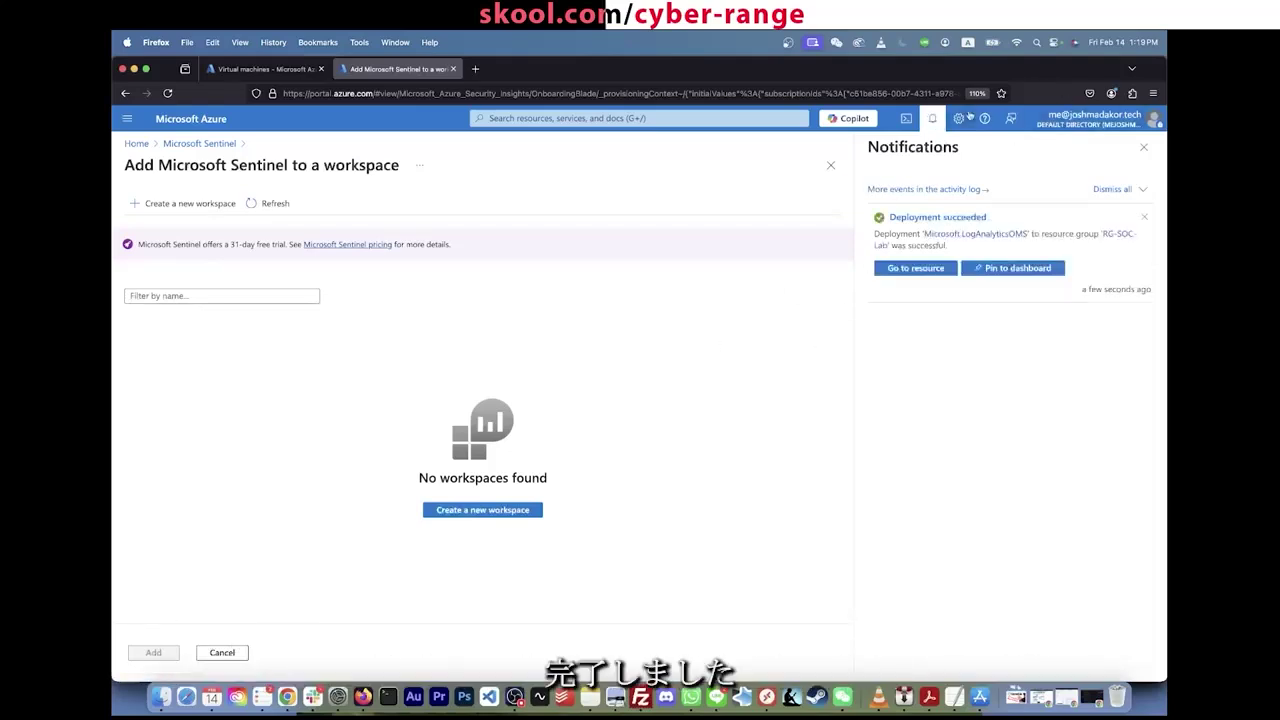
left_click(932, 120)
left_click(273, 204)
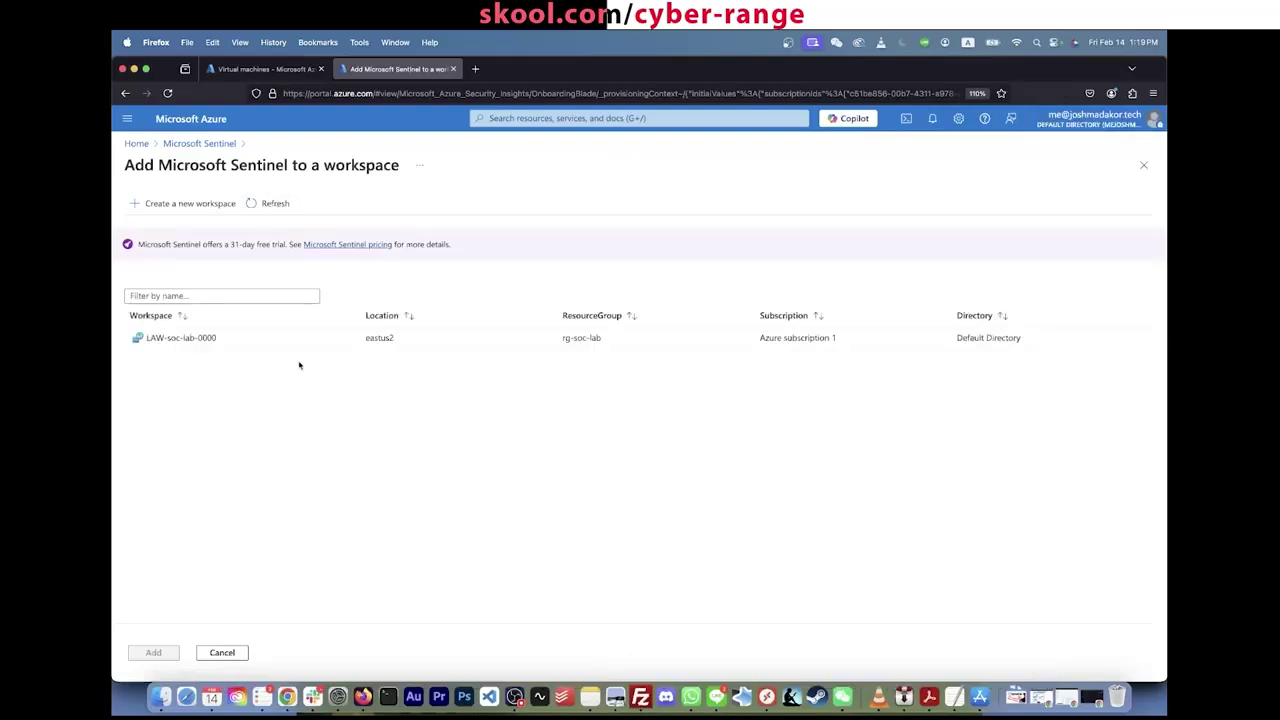
left_click(208, 337)
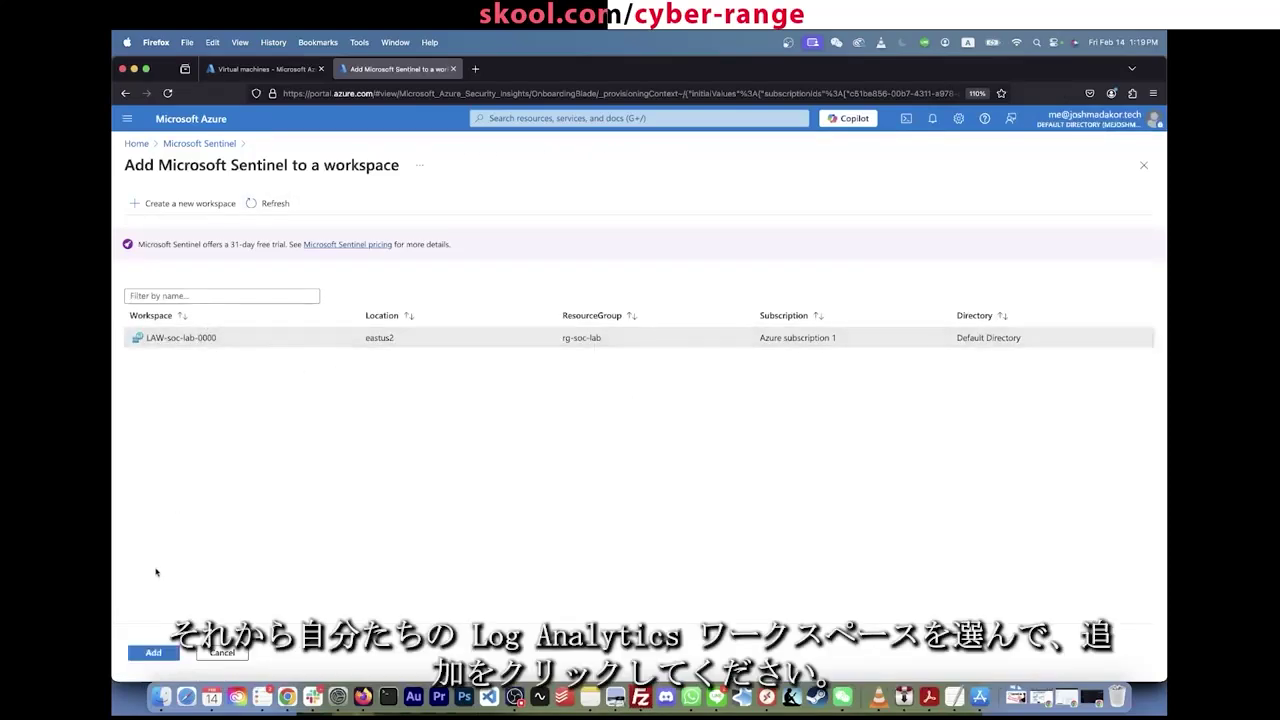
left_click(161, 654)
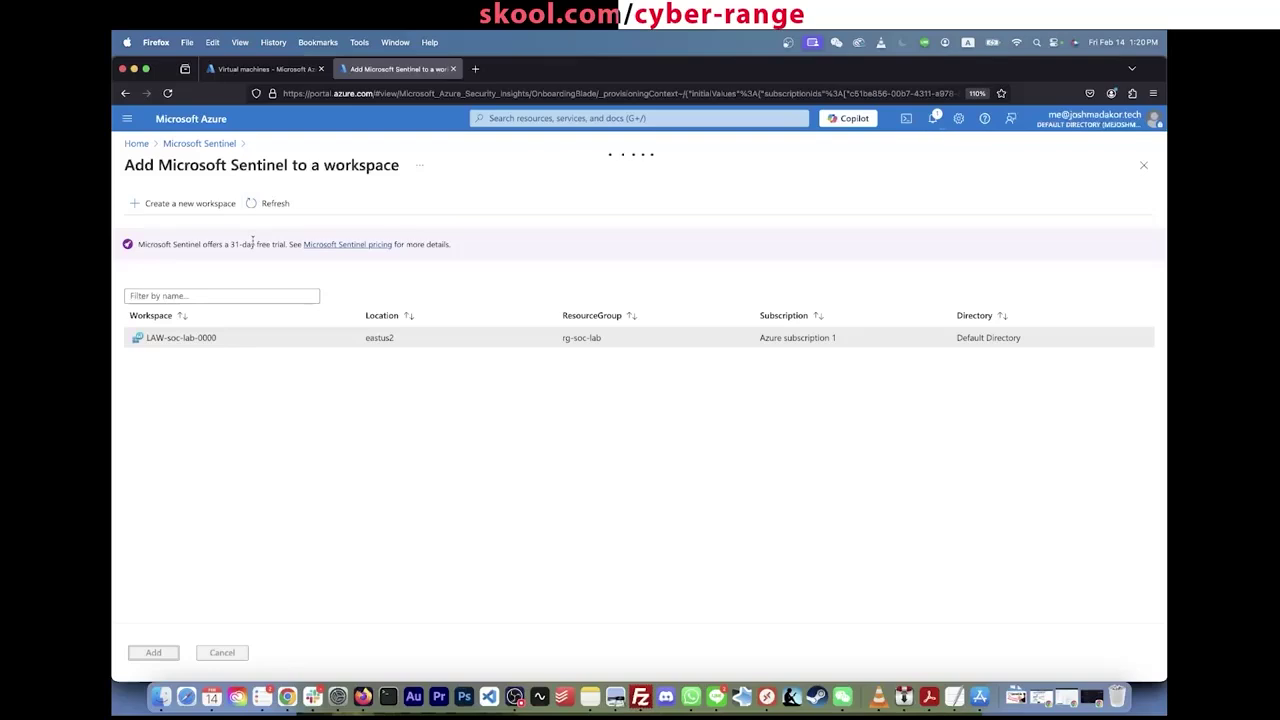
Step: Highlight the 31-day free trial note in the activation message
triple_click(253, 240)
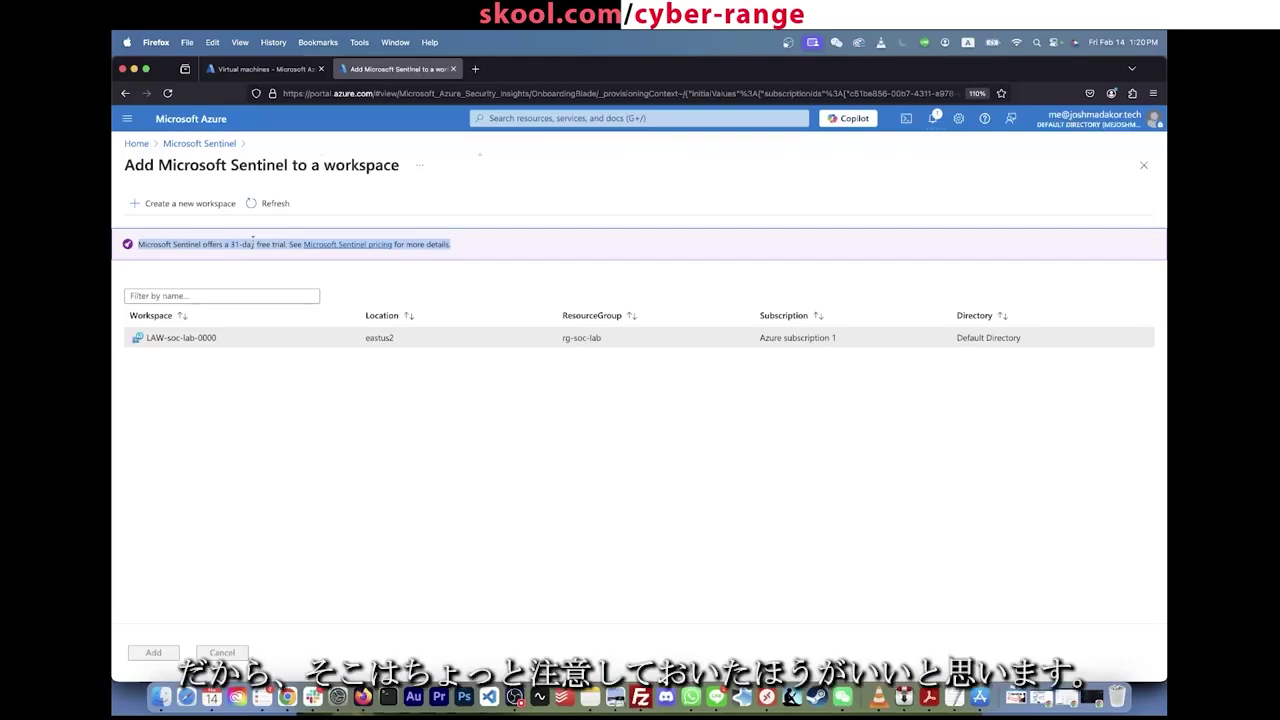
left_click(253, 238)
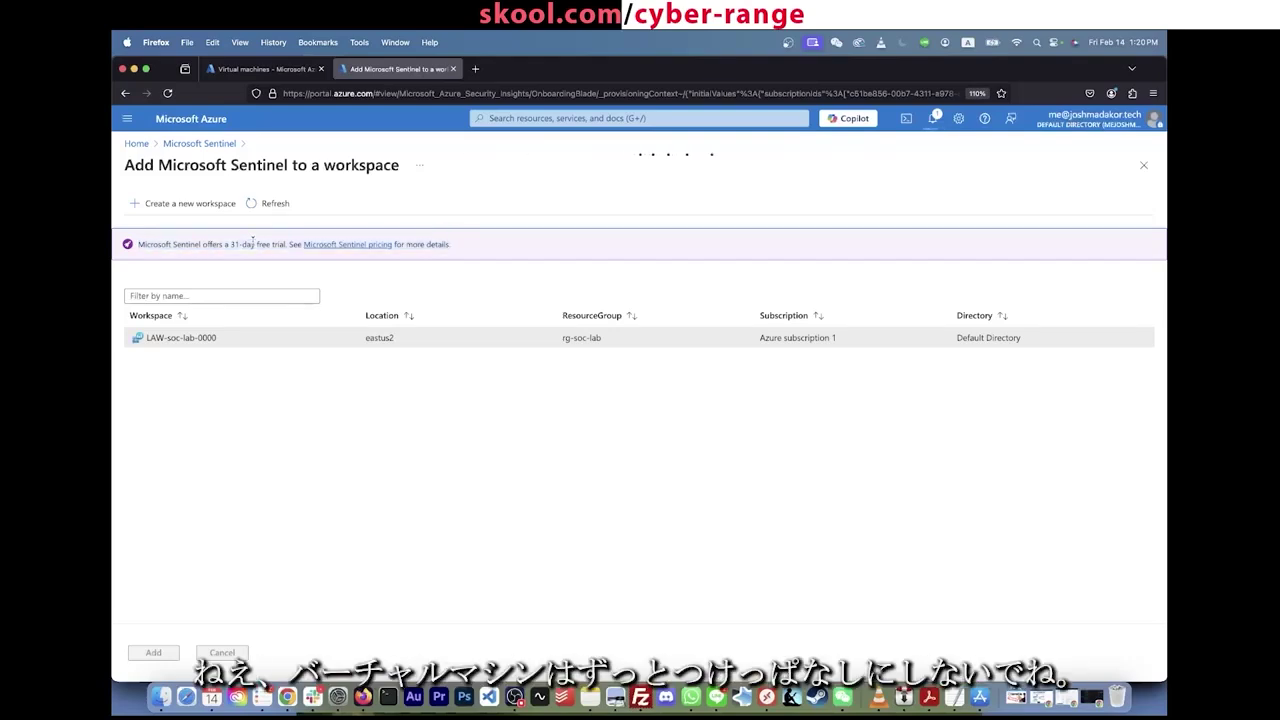
double_click(250, 244)
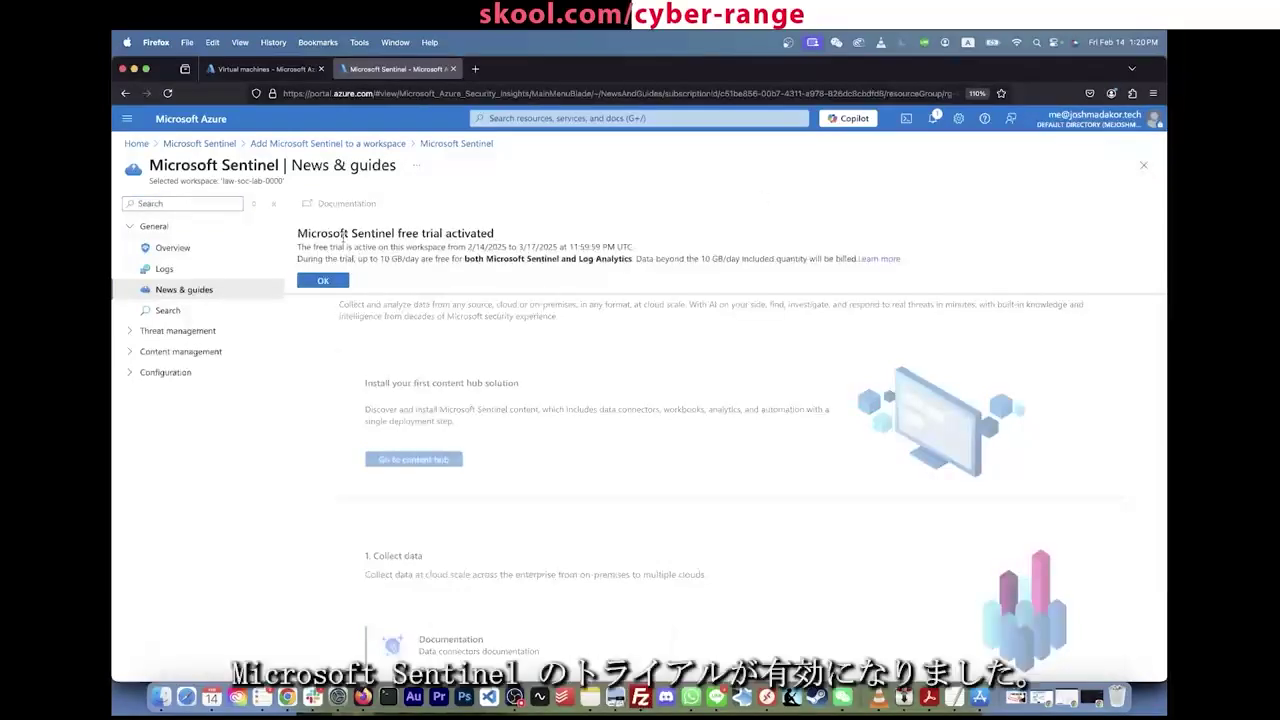
Step: Dismiss the Microsoft Sentinel free trial activated notice with OK
triple_click(343, 234)
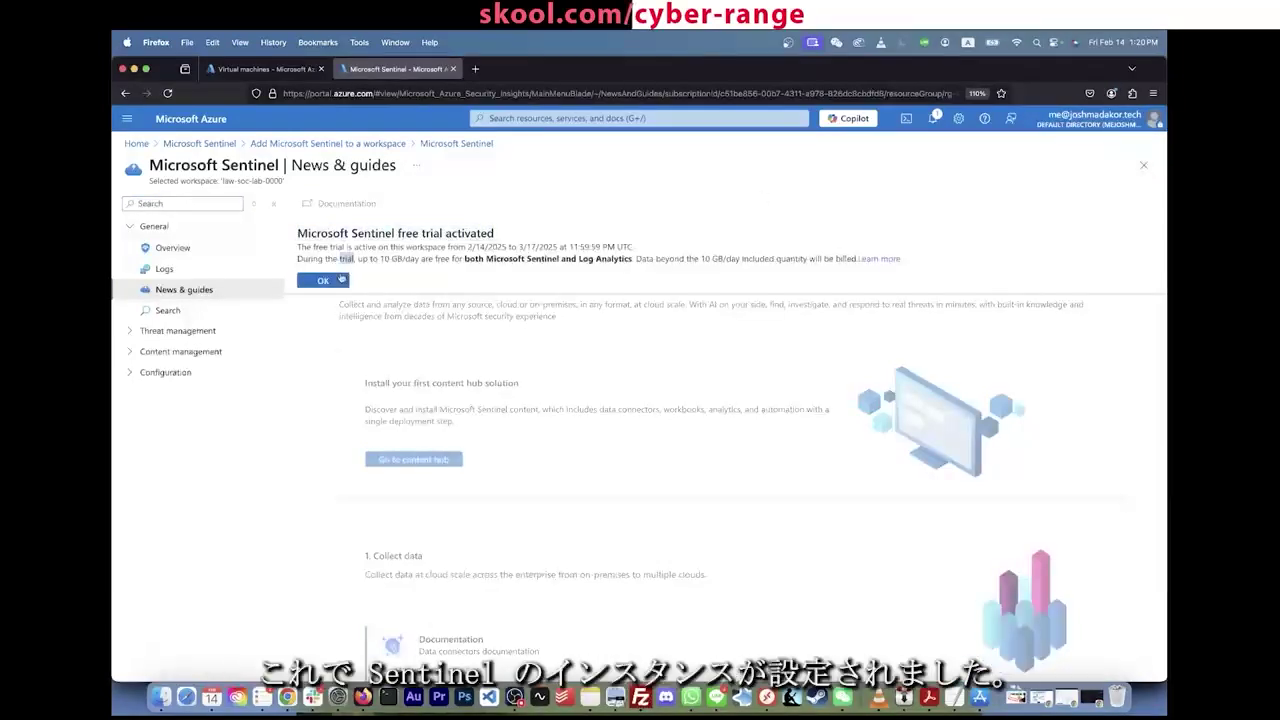
left_click(340, 280)
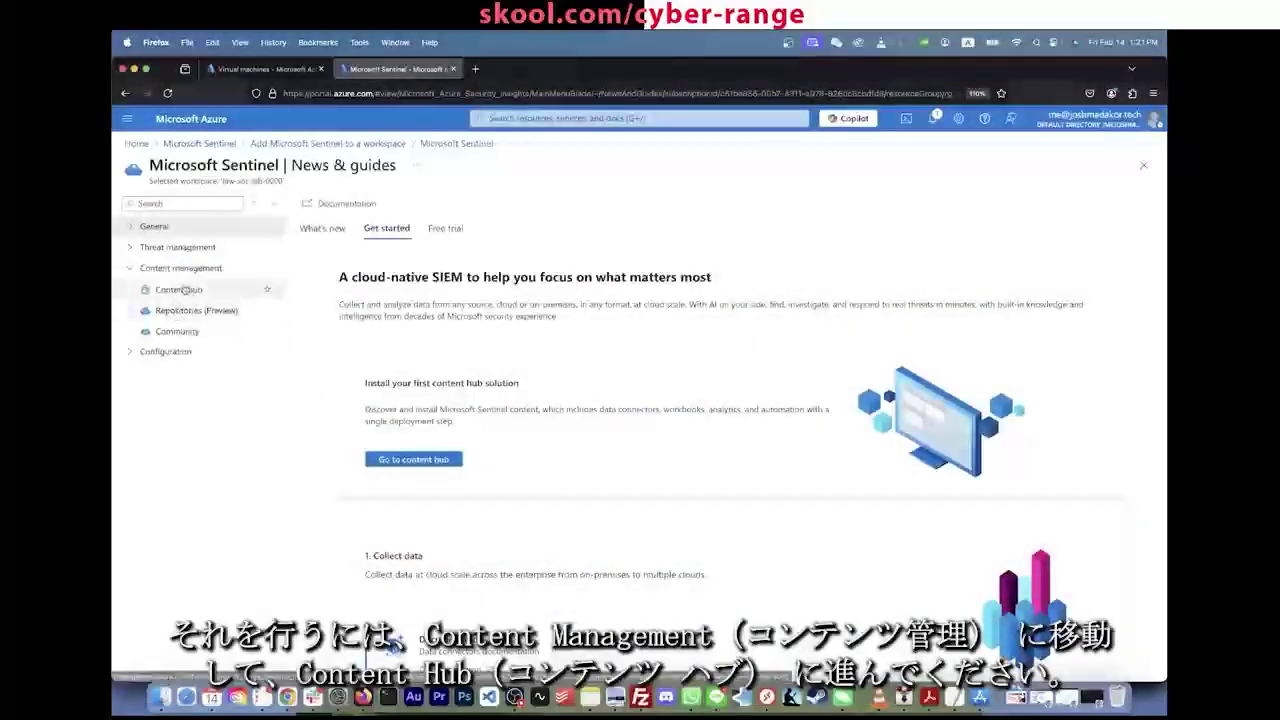
Step: Return to the Azure portal home page from the address bar
left_click(184, 291)
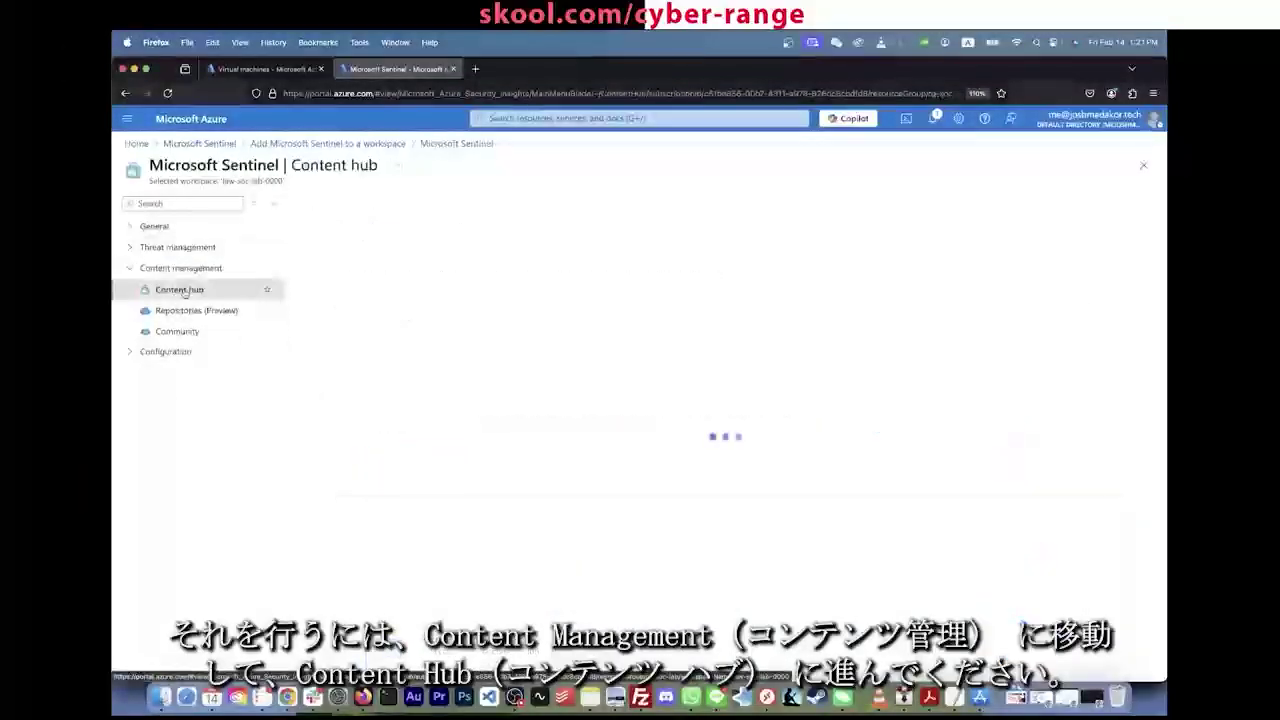
left_click(489, 118)
left_click(507, 94)
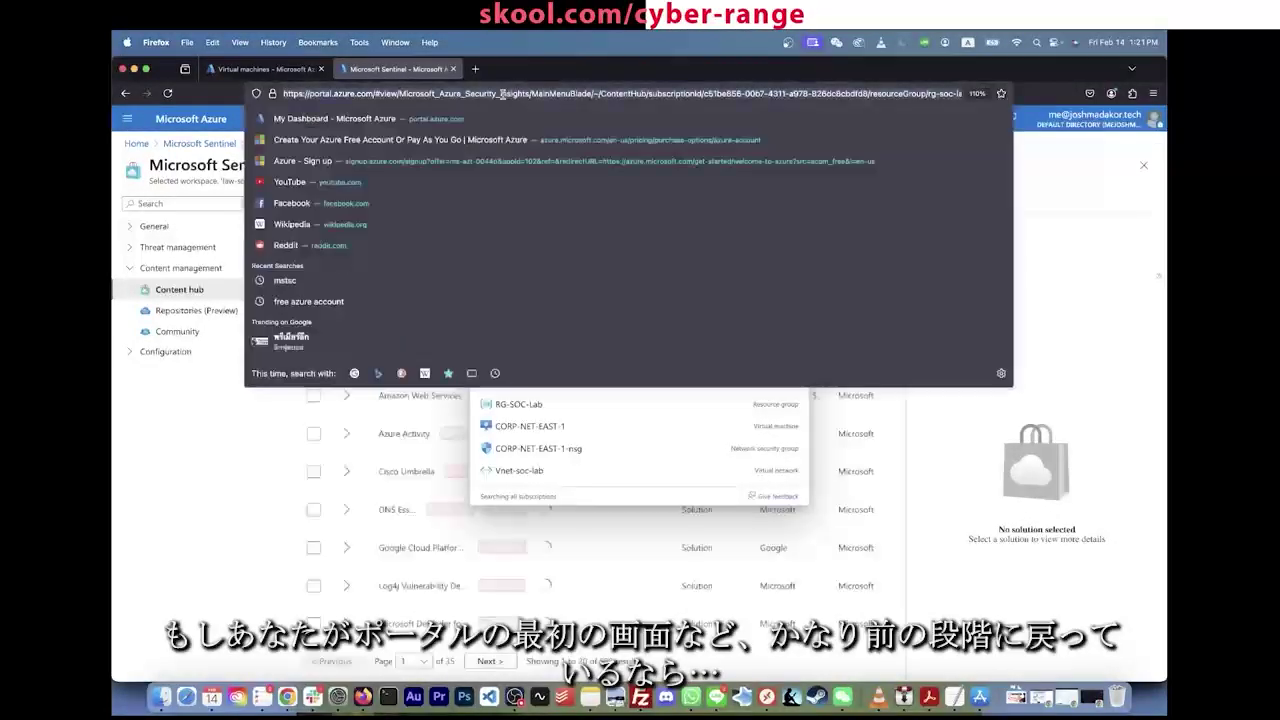
type("portal.azure.com/")
key("Return")
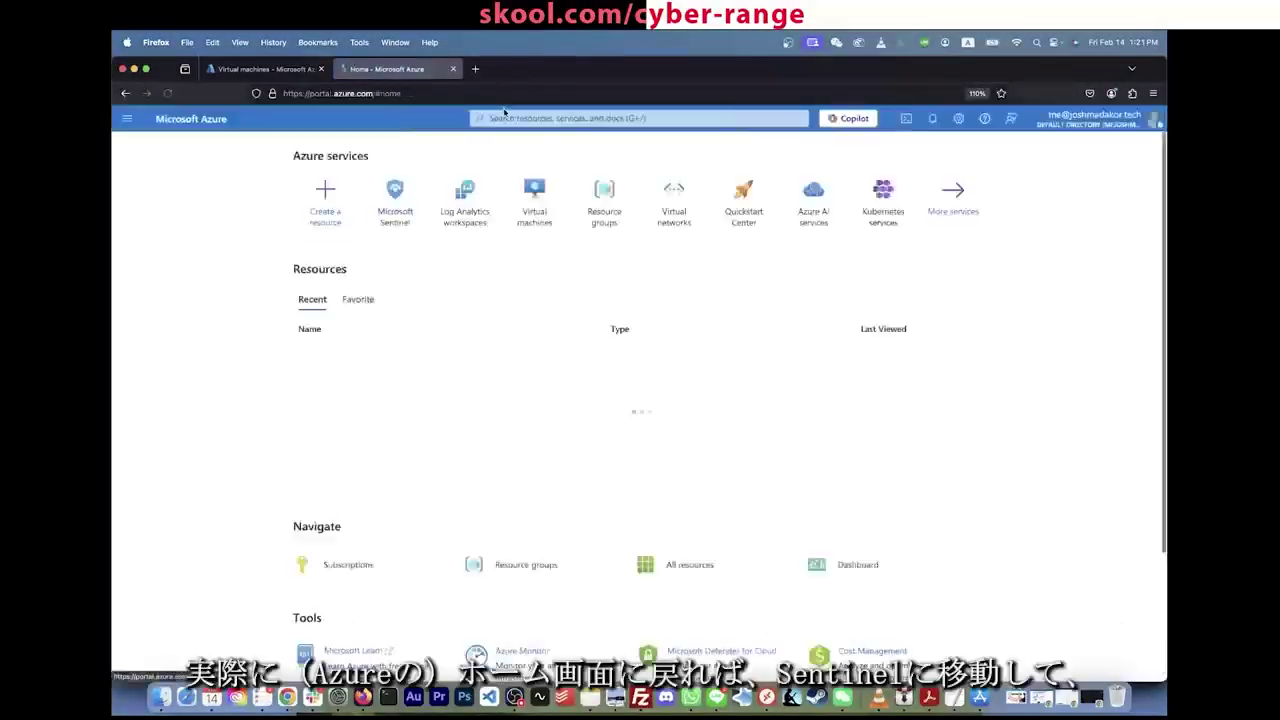
Step: Find Microsoft Sentinel, open workspace LAW-soc-lab-0000's Content hub, and collapse the workspace list
left_click(512, 118)
type("sentinel")
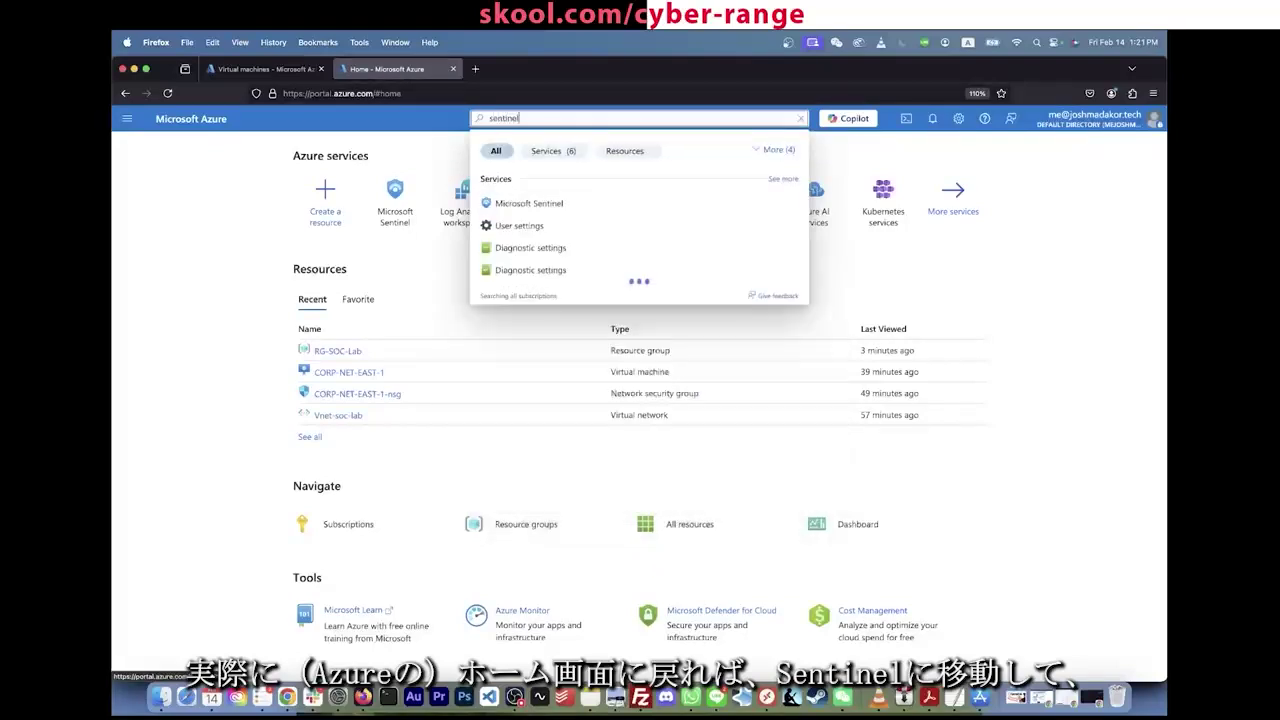
left_click(557, 204)
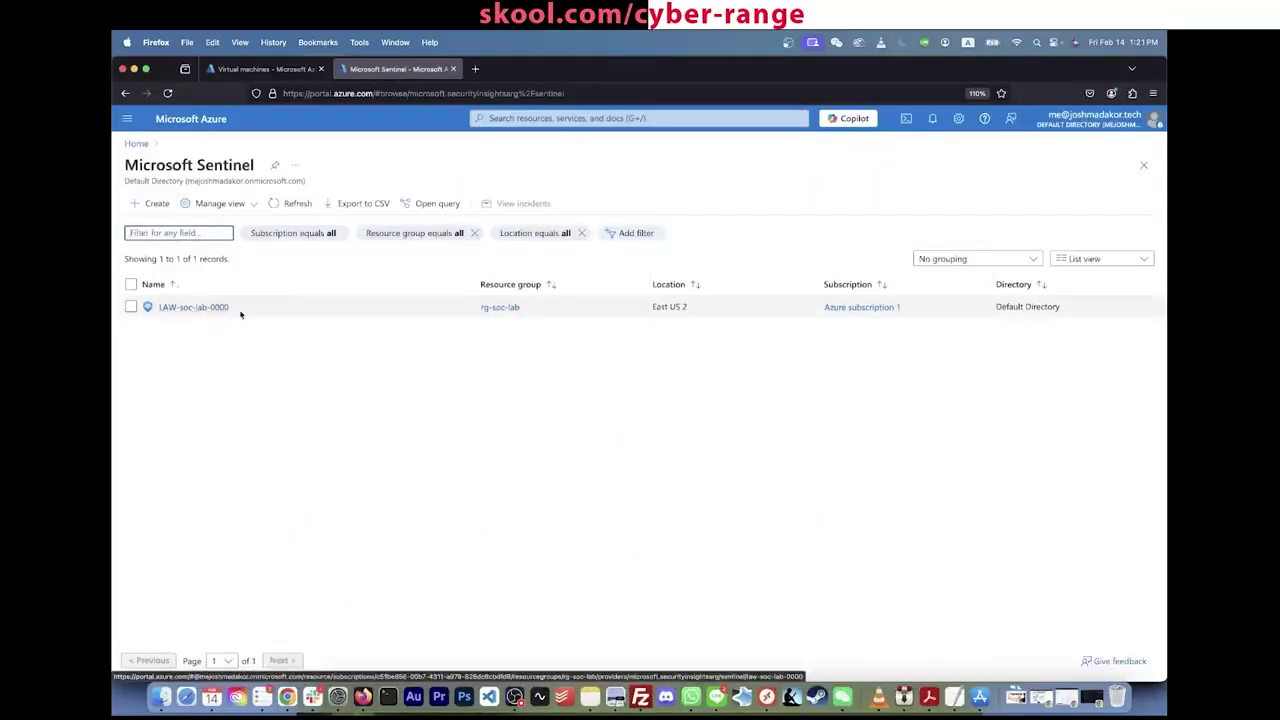
left_click(208, 309)
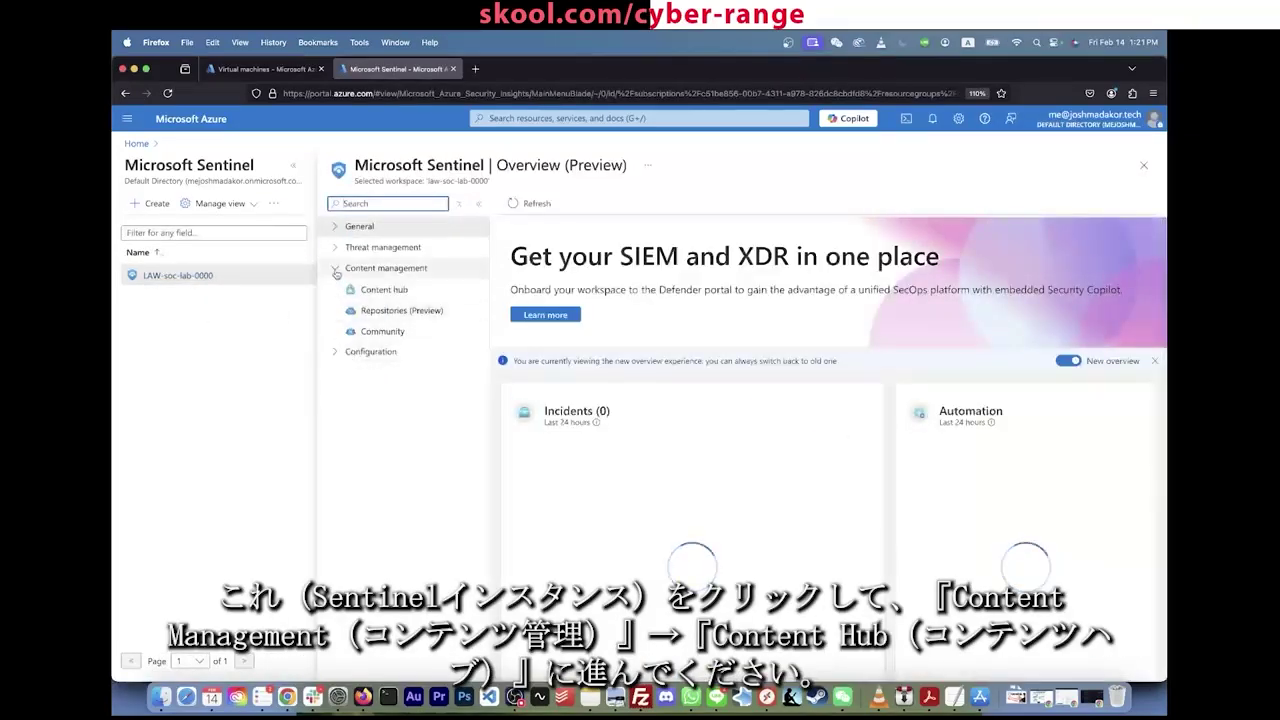
left_click(380, 289)
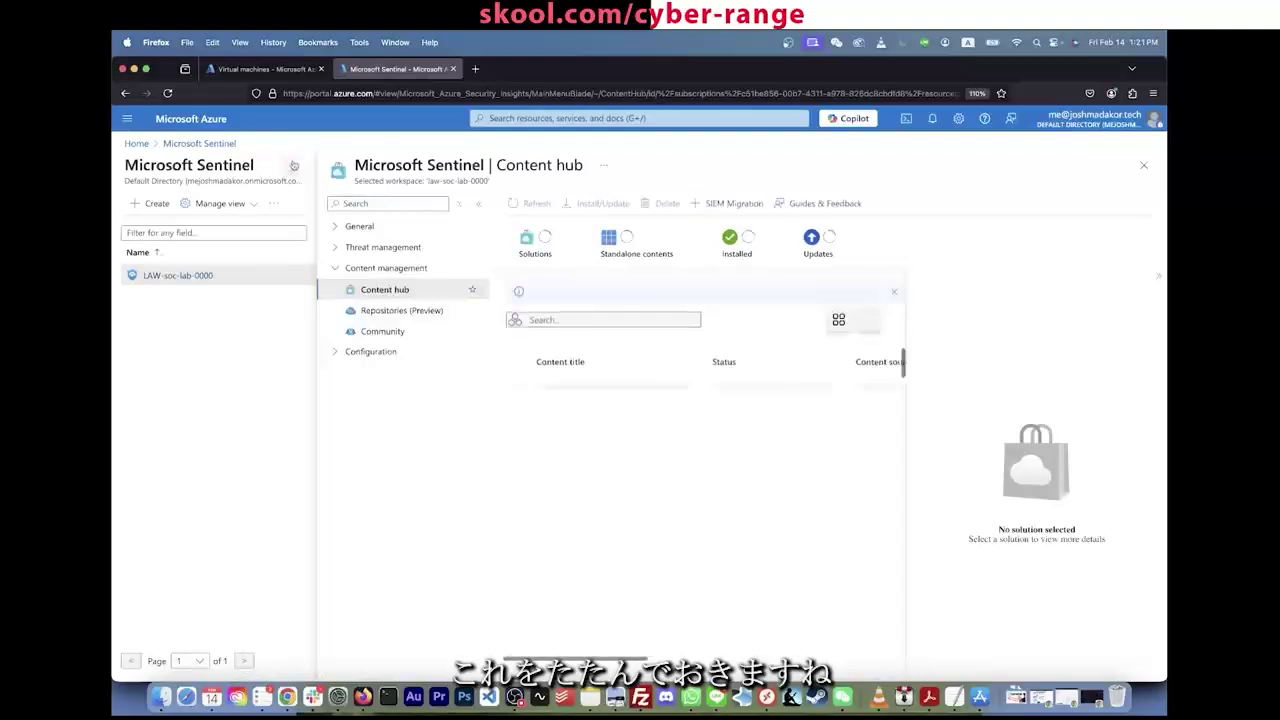
left_click(294, 165)
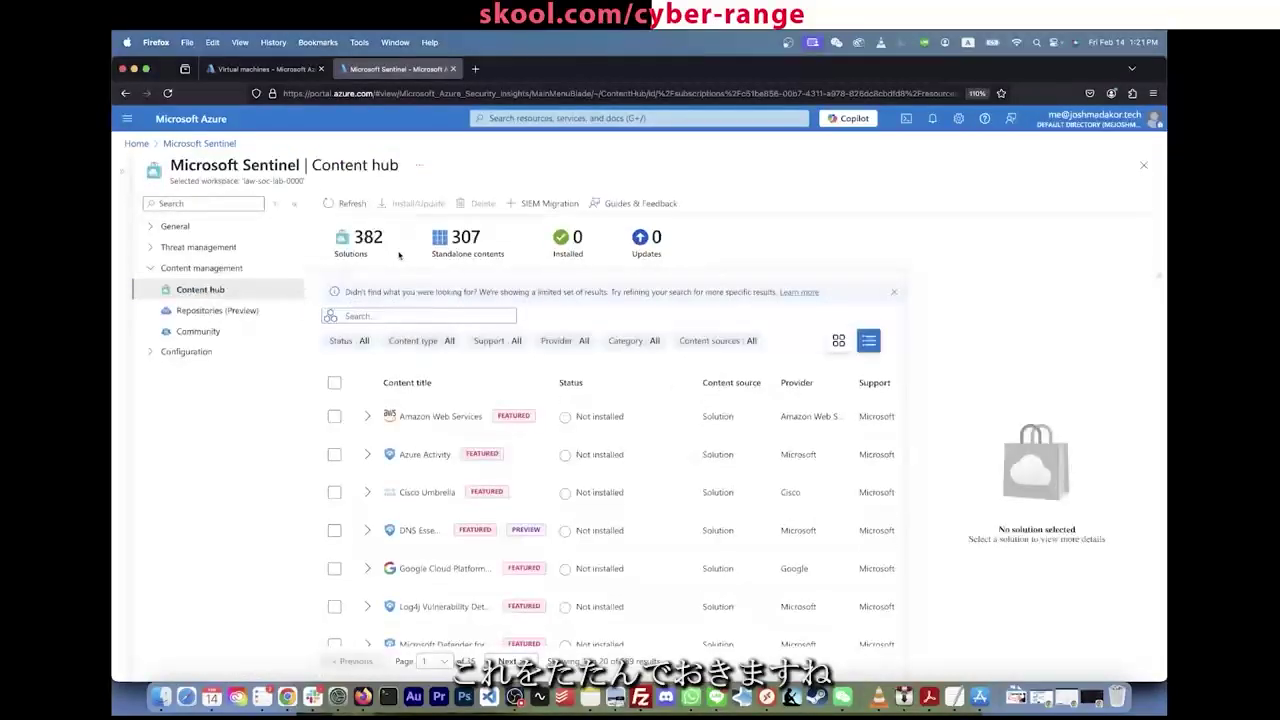
Step: Search the Content hub for 'security event' and select the Windows Security Events solution
left_click(381, 315)
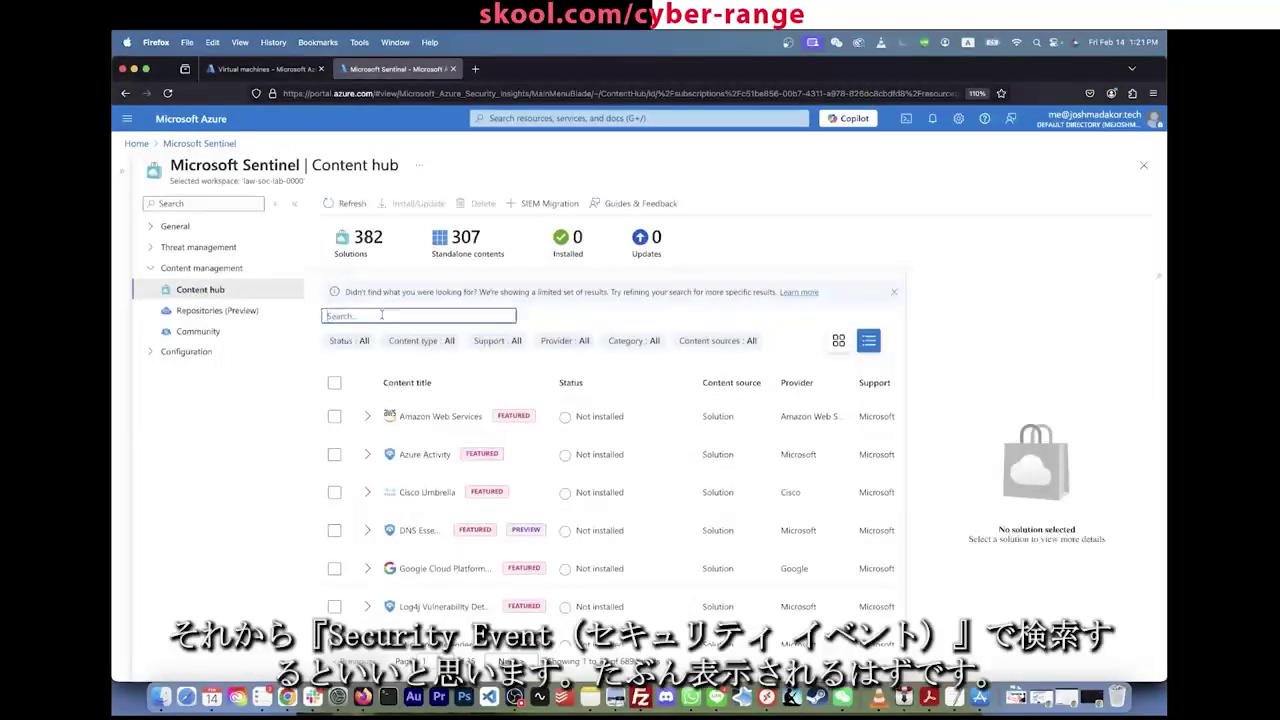
type("securi")
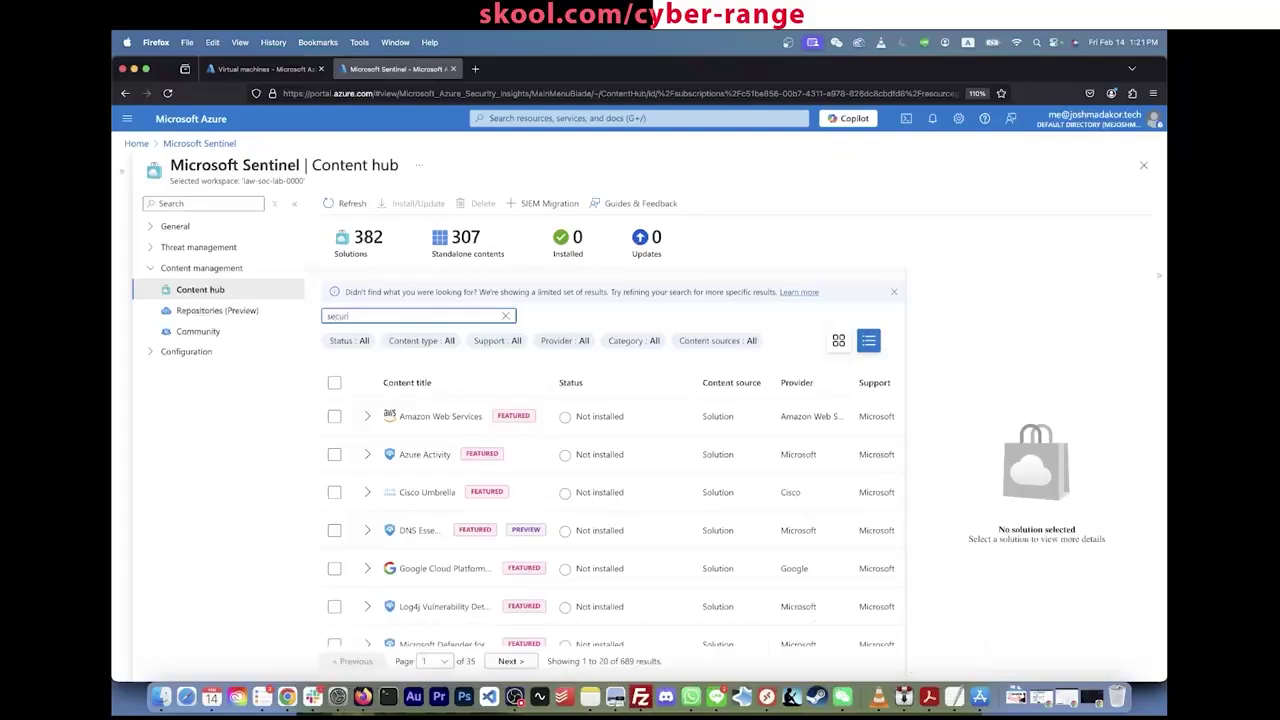
type("ty event")
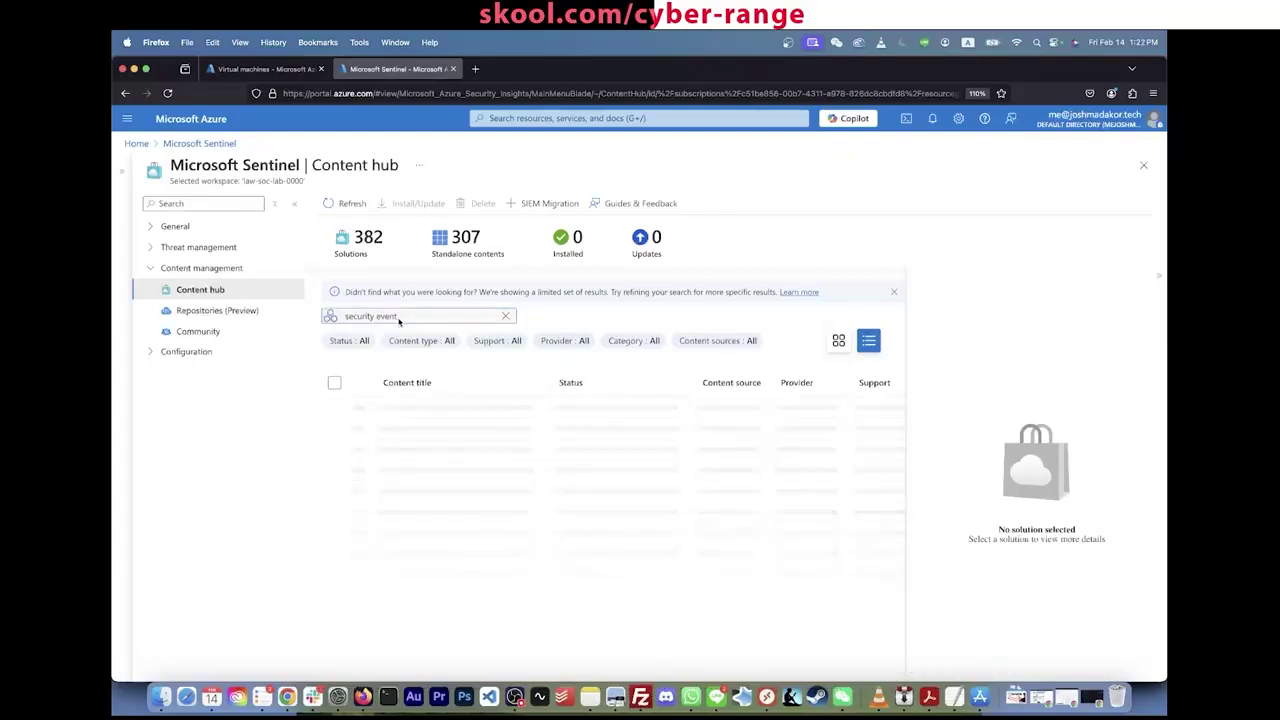
left_click(506, 431)
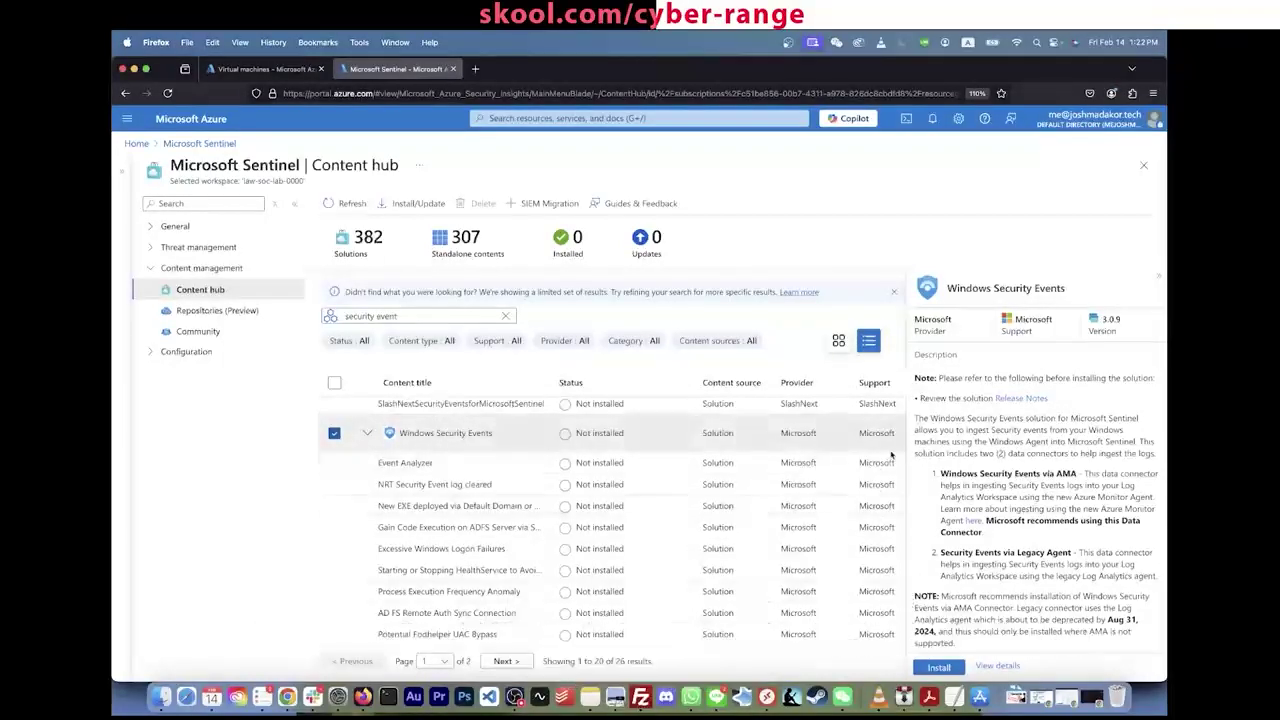
scroll(998, 441, "down", 5)
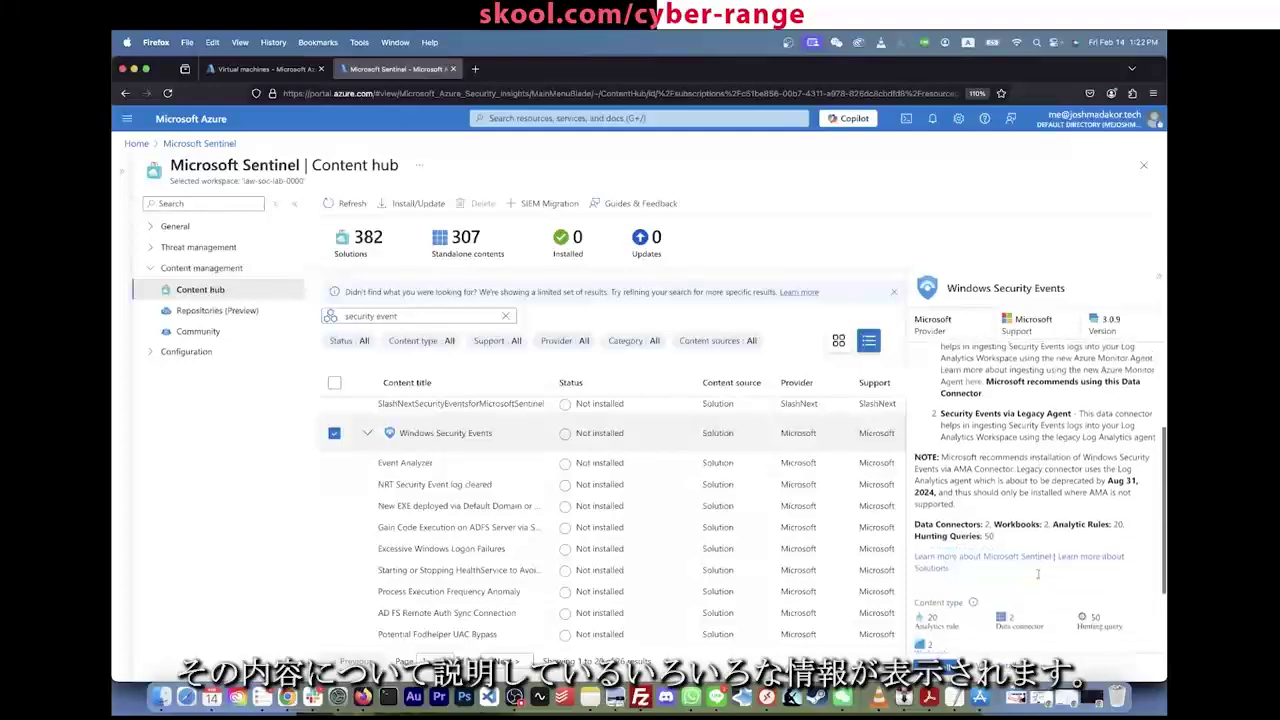
scroll(1039, 577, "up", 5)
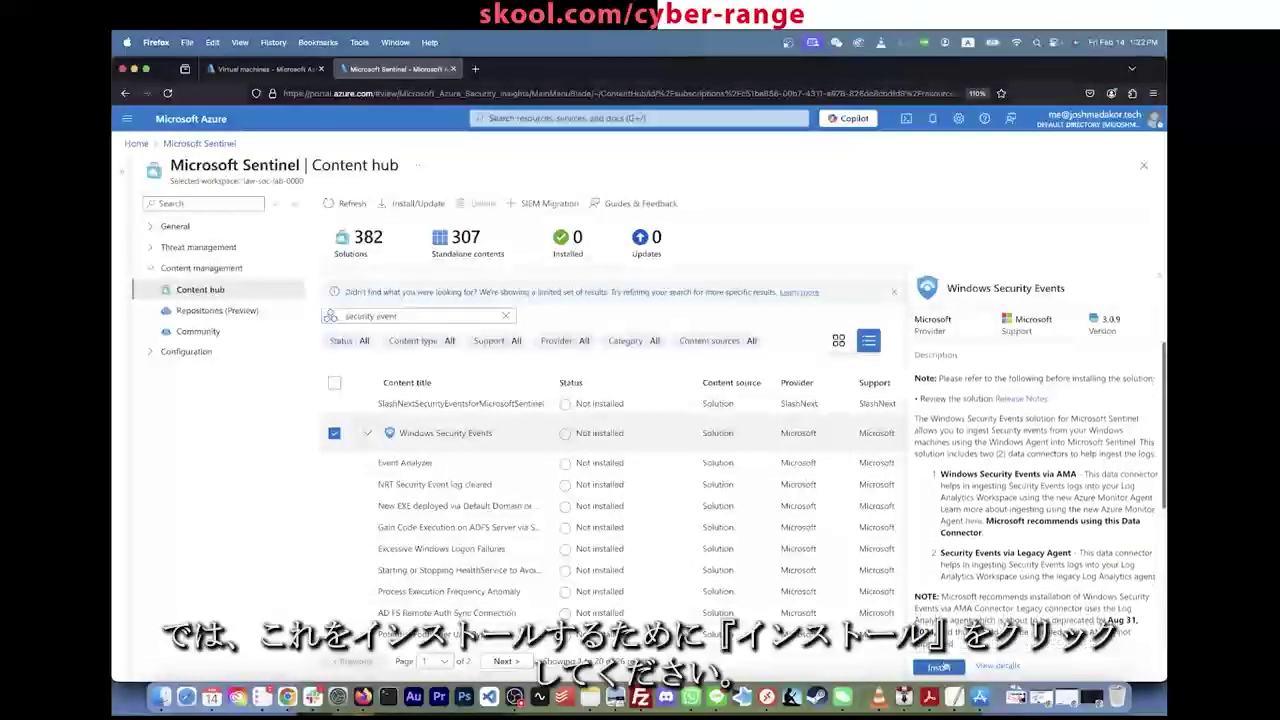
Step: Install Windows Security Events and wait until it shows as Installed
left_click(938, 667)
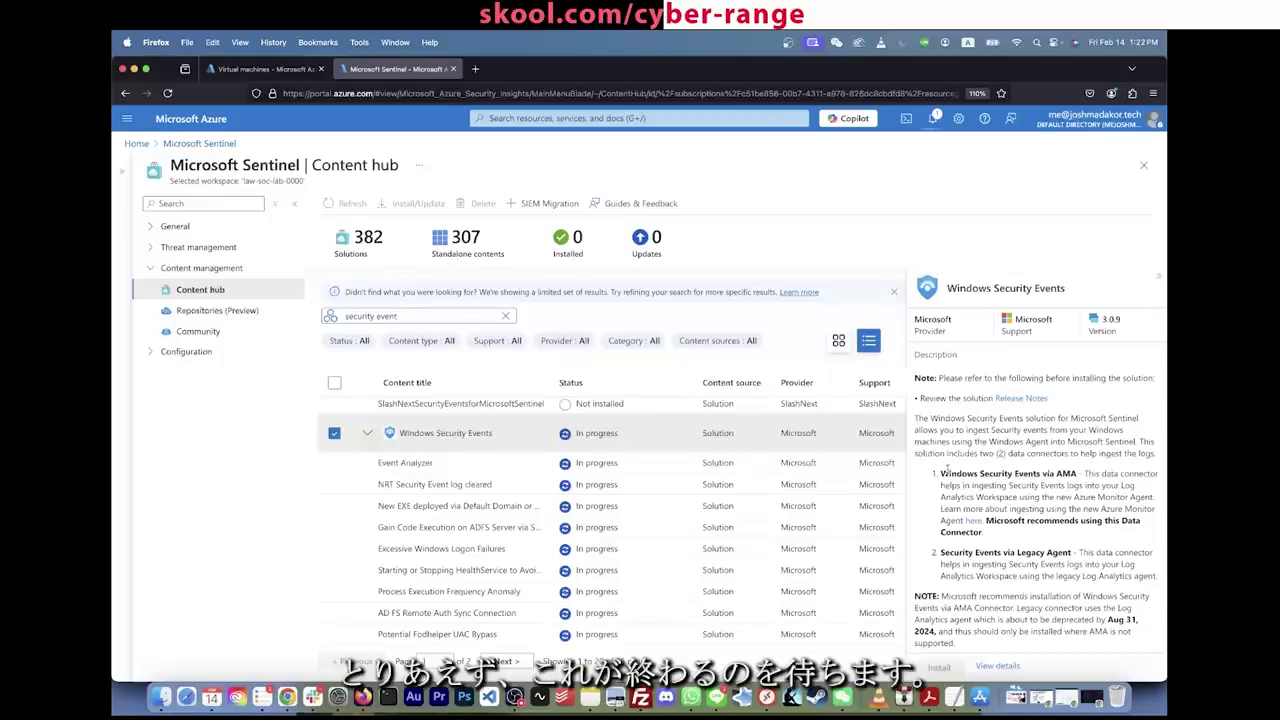
left_click(934, 118)
left_click(935, 120)
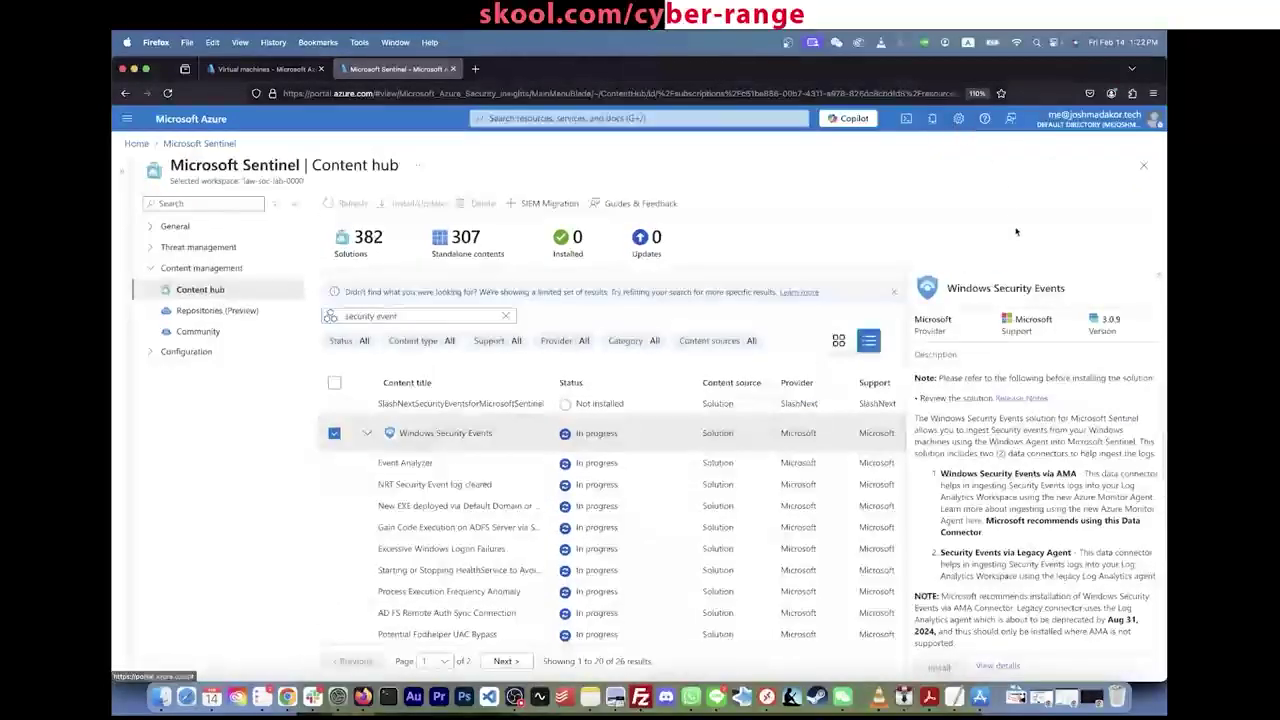
scroll(988, 490, "down", 5)
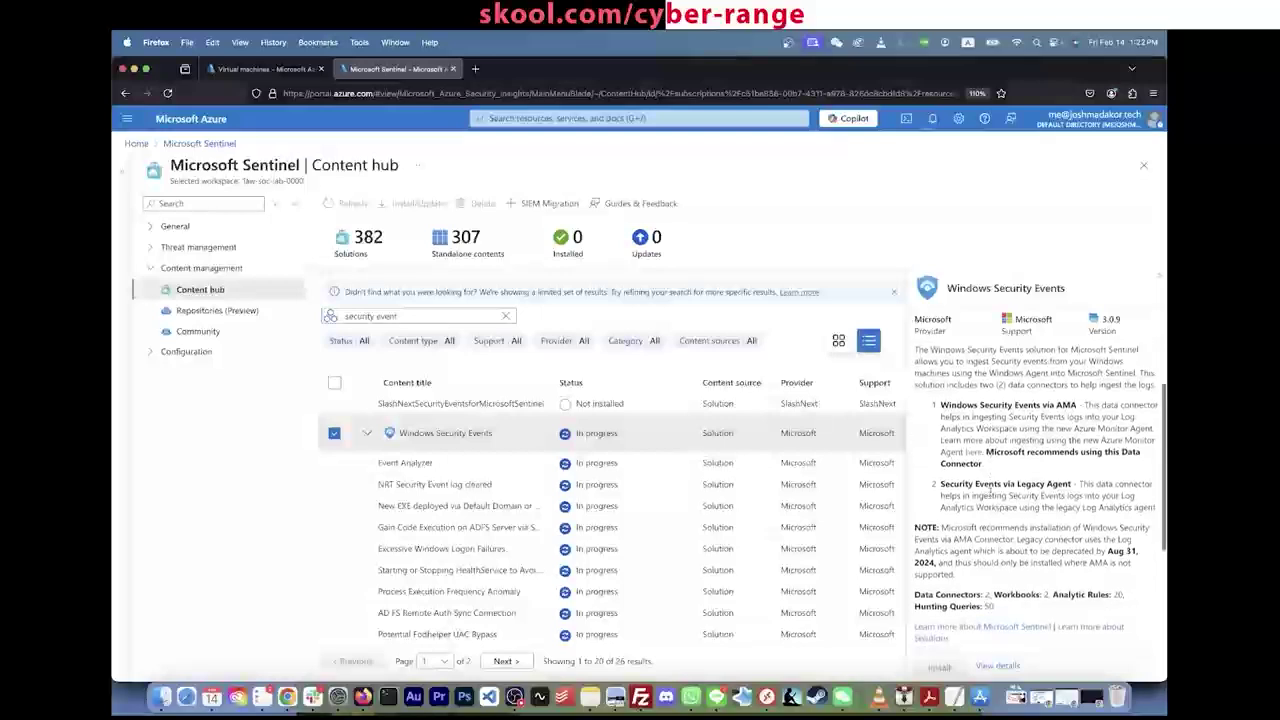
scroll(988, 494, "down", 2)
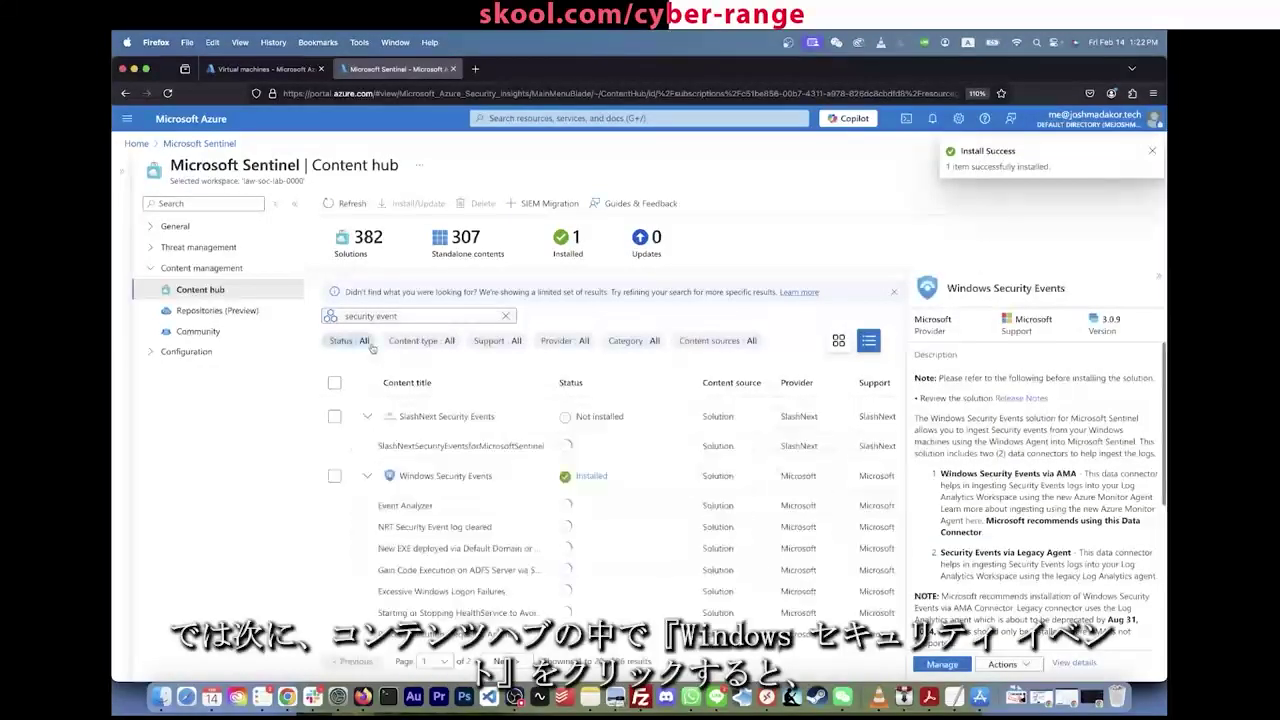
left_click(475, 478)
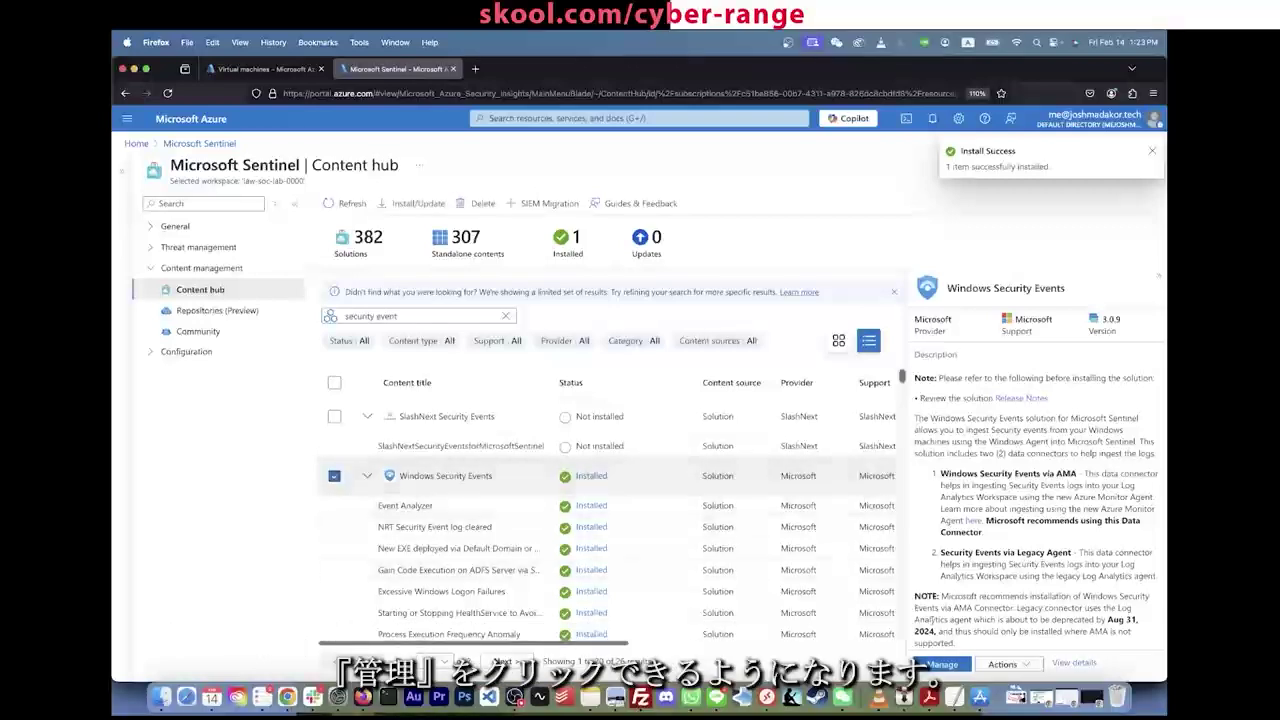
scroll(930, 620, "down", 5)
Step: Open the solution's Manage page, confirm CORP-NET-EAST-1 has no extensions, and return to the solution
left_click(948, 666)
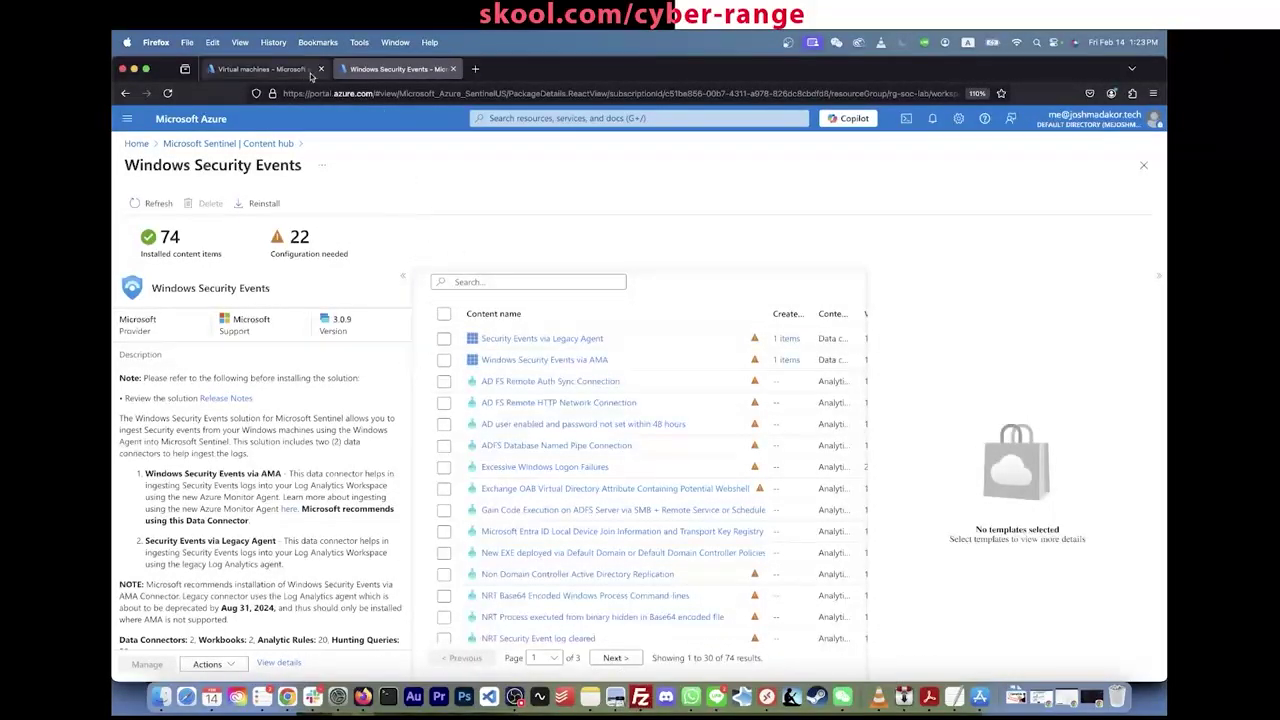
left_click(267, 70)
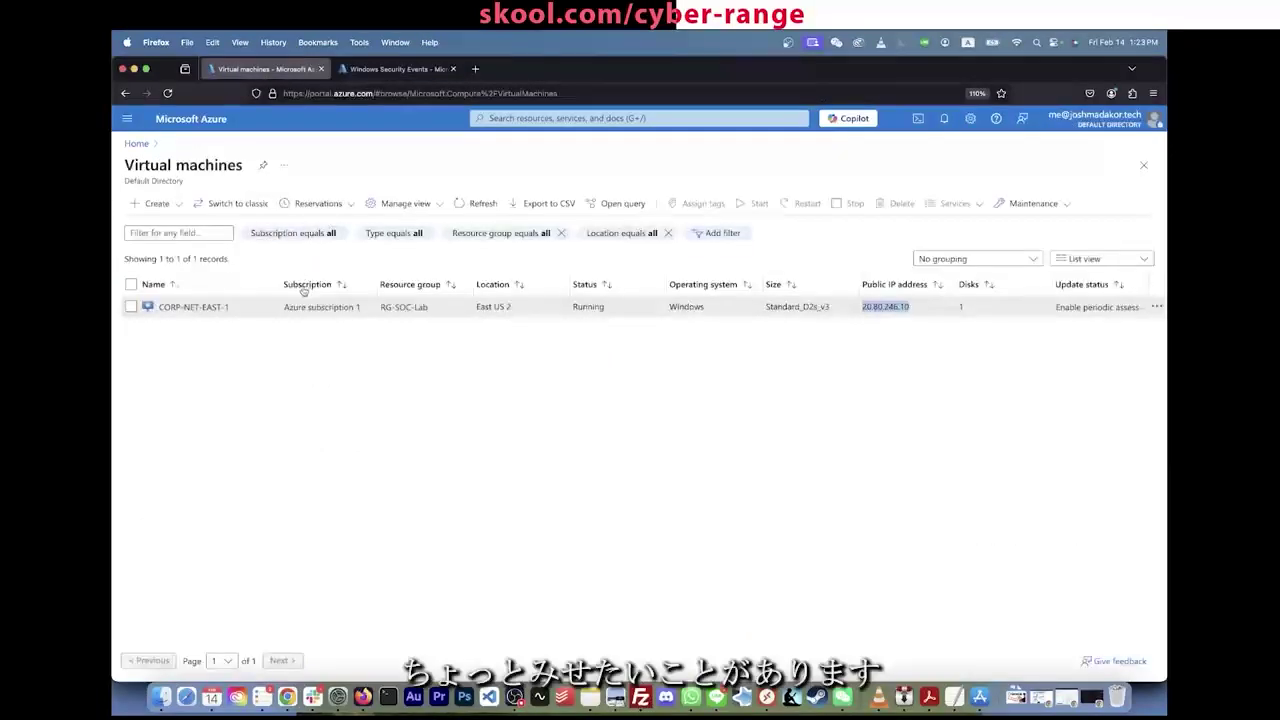
left_click(200, 310)
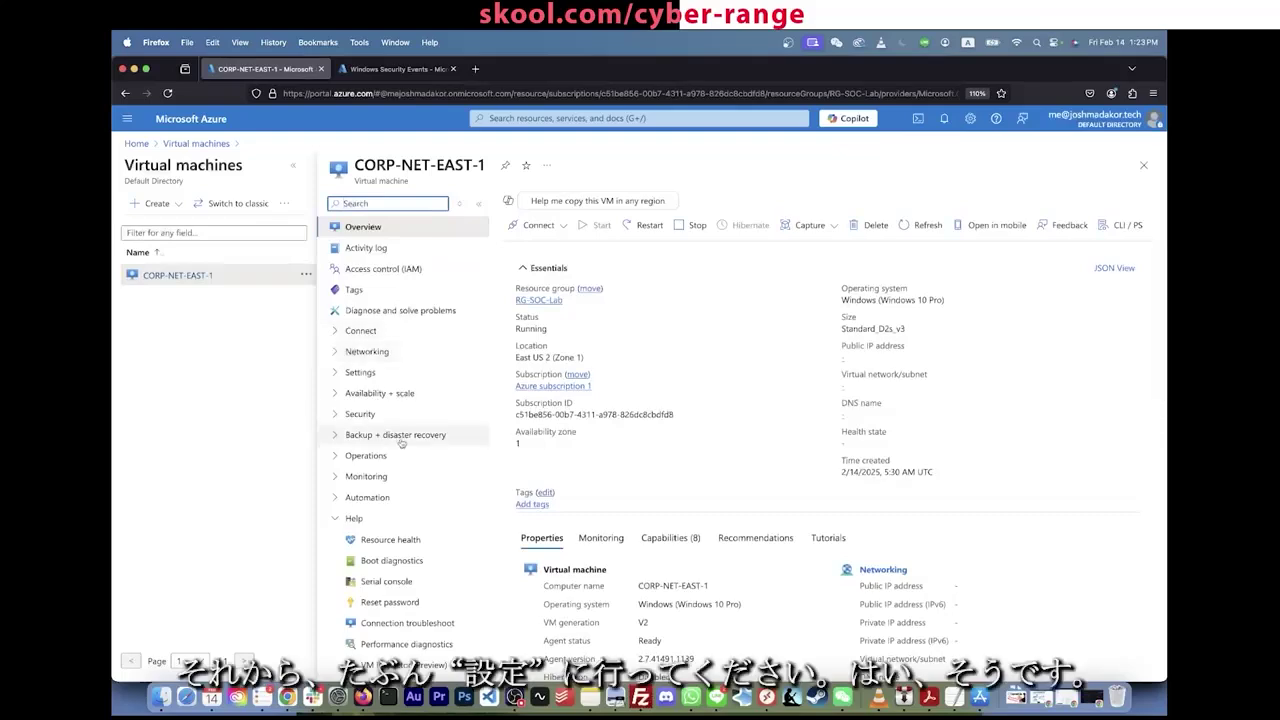
left_click(340, 375)
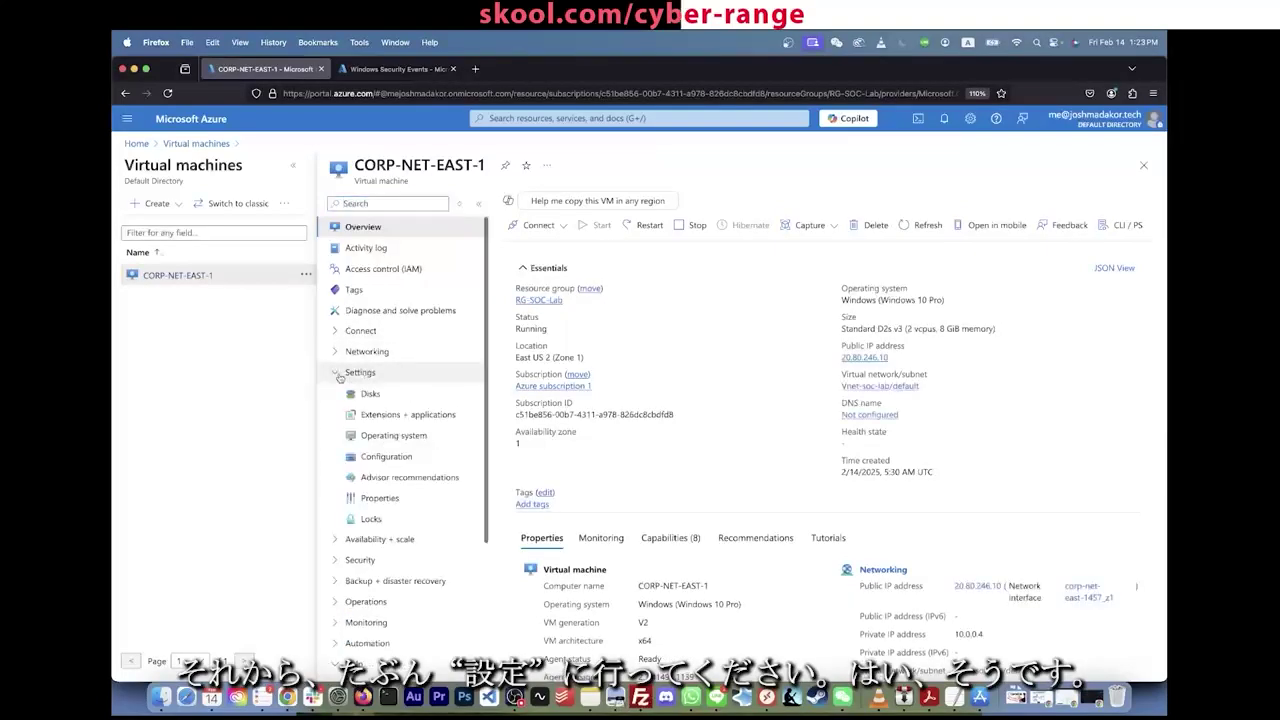
left_click(406, 419)
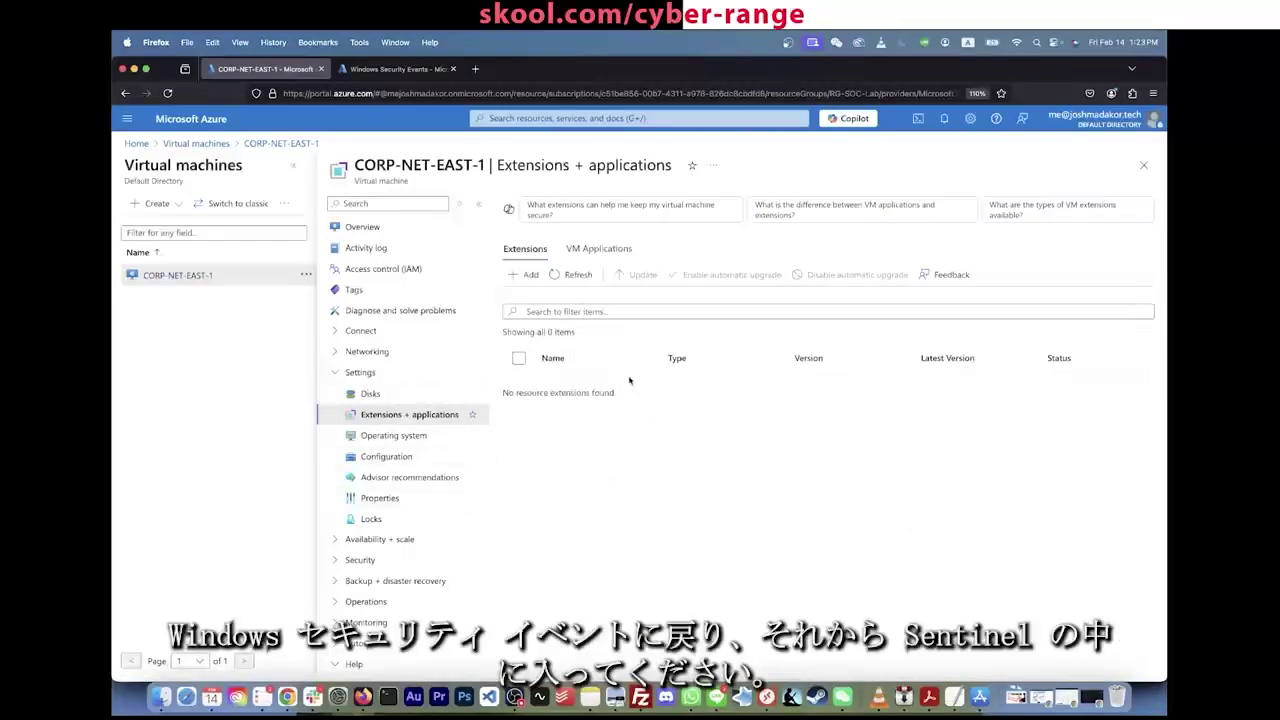
left_click(397, 69)
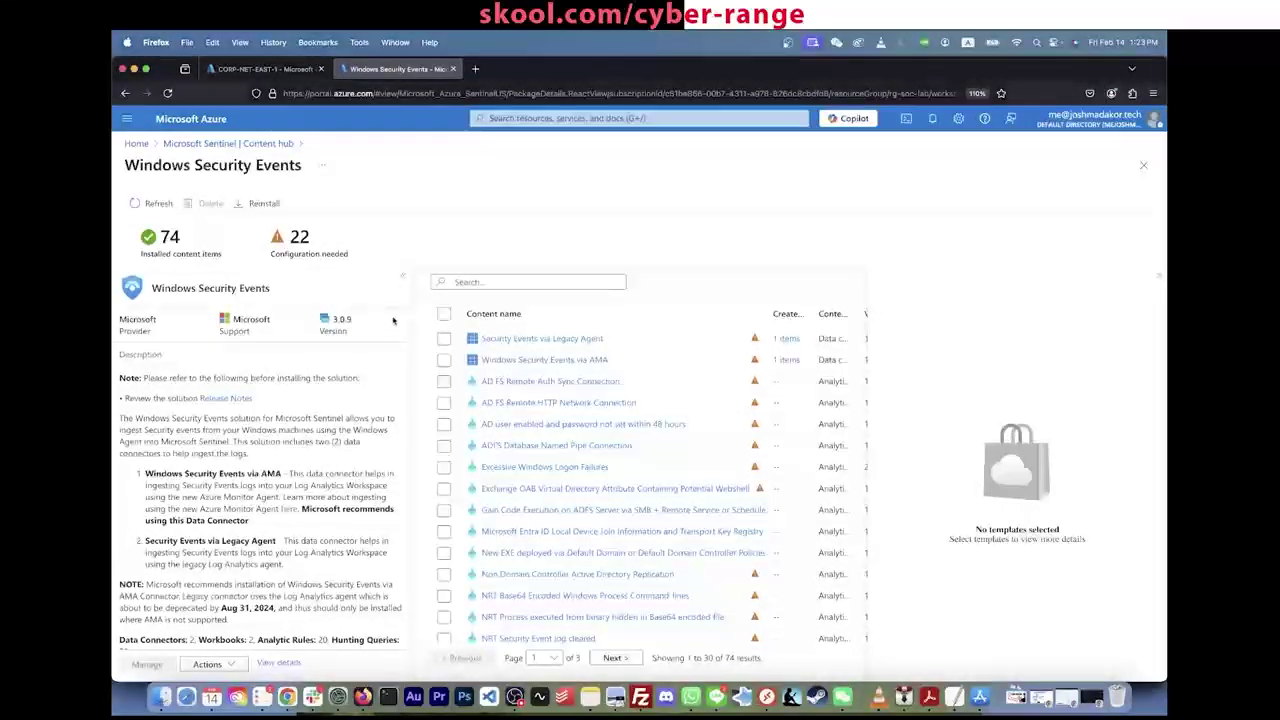
Step: Review the Windows Security Events via AMA connector details and open its connector page
left_click(443, 360)
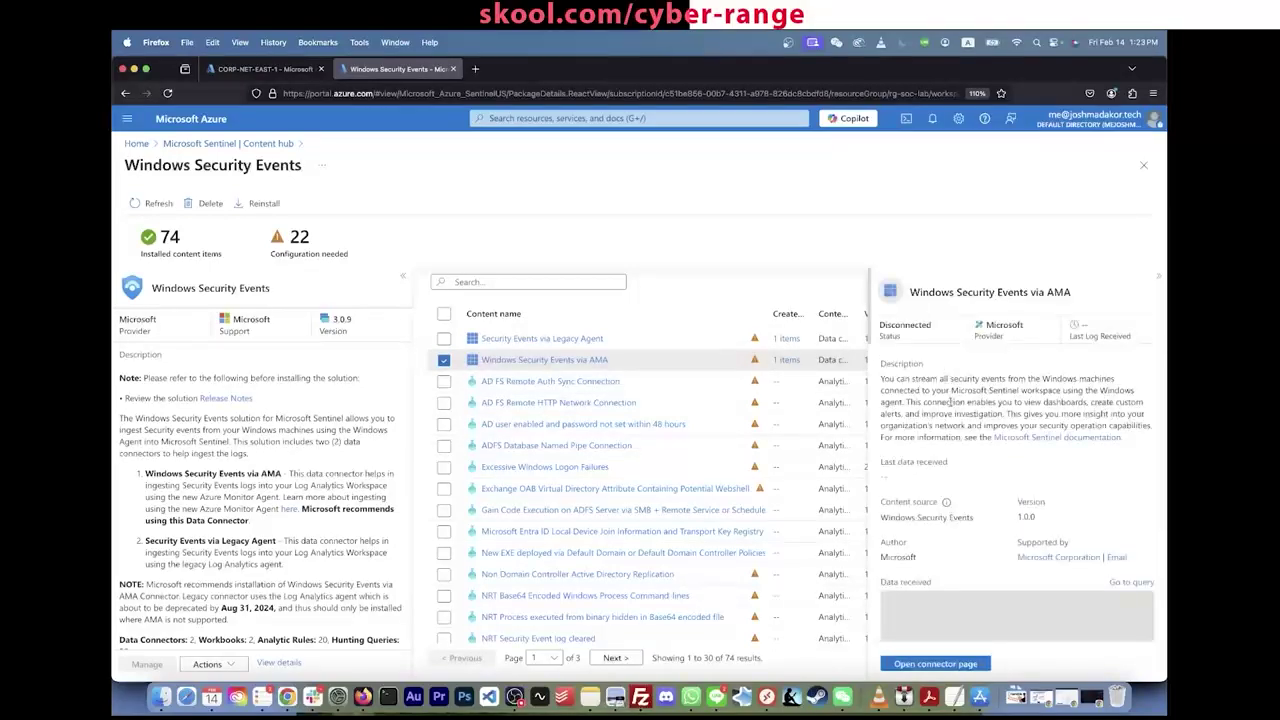
scroll(950, 402, "down", 3)
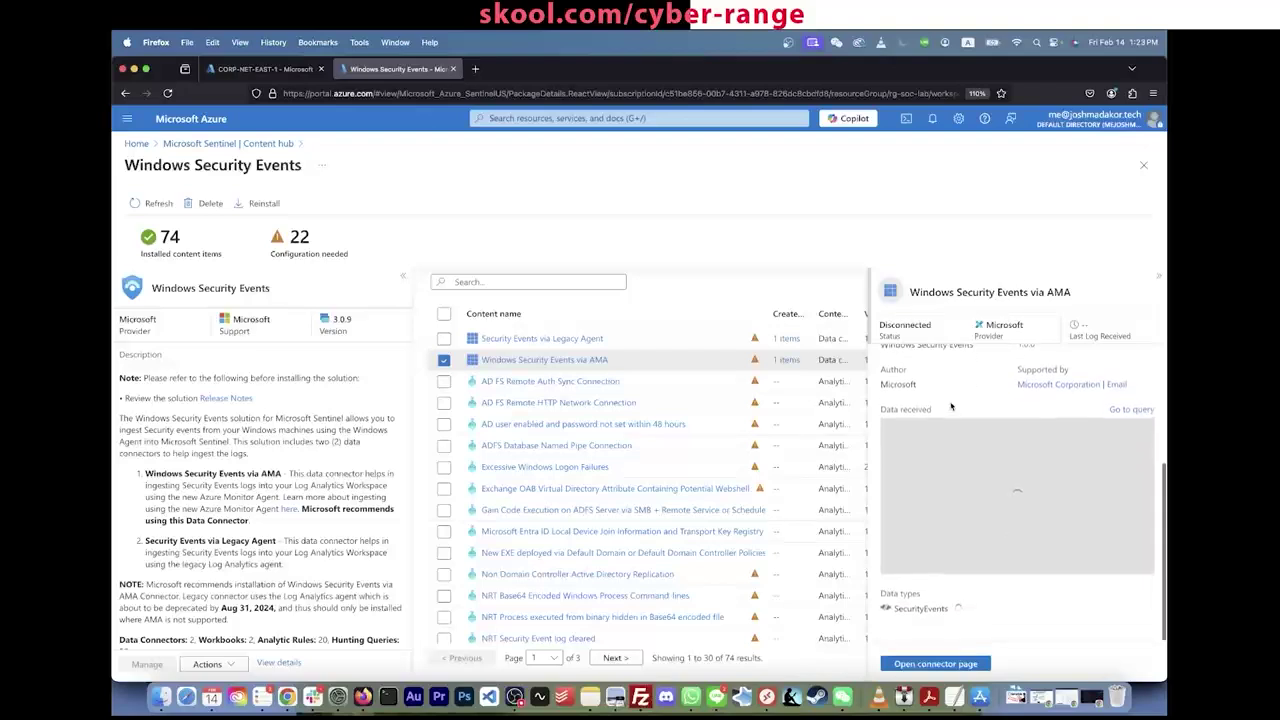
scroll(951, 407, "up", 3)
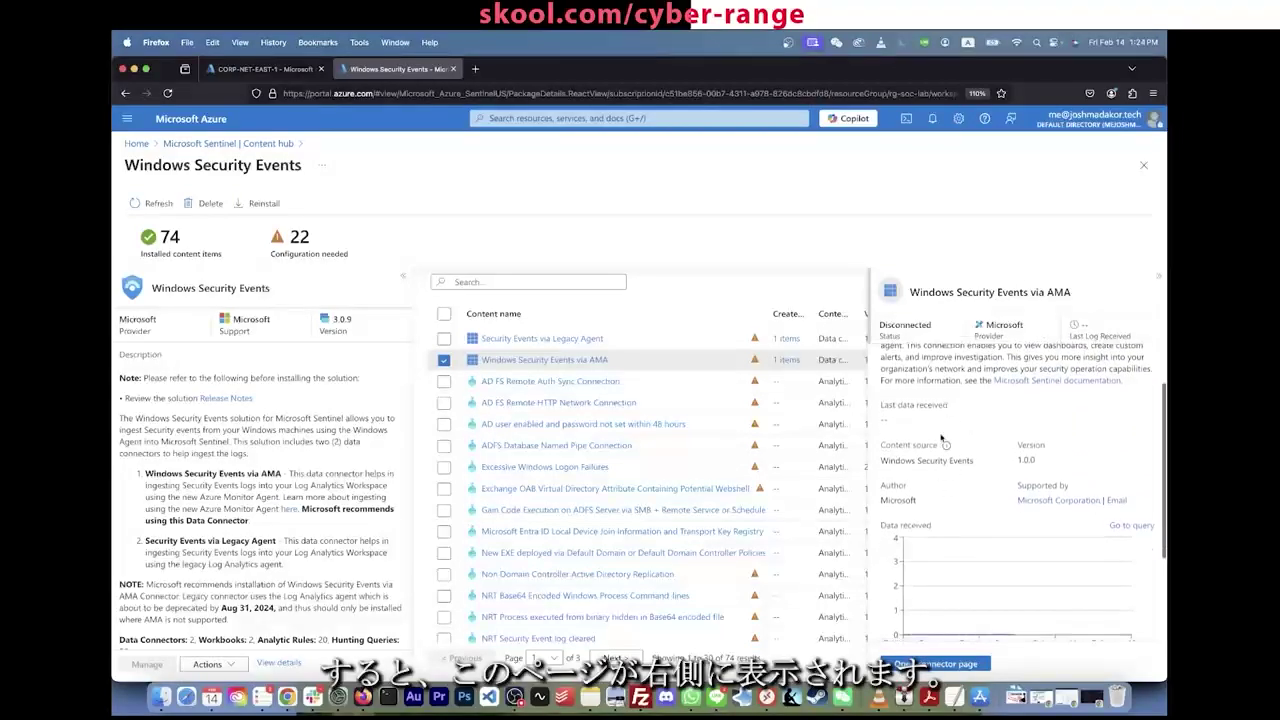
scroll(942, 440, "down", 3)
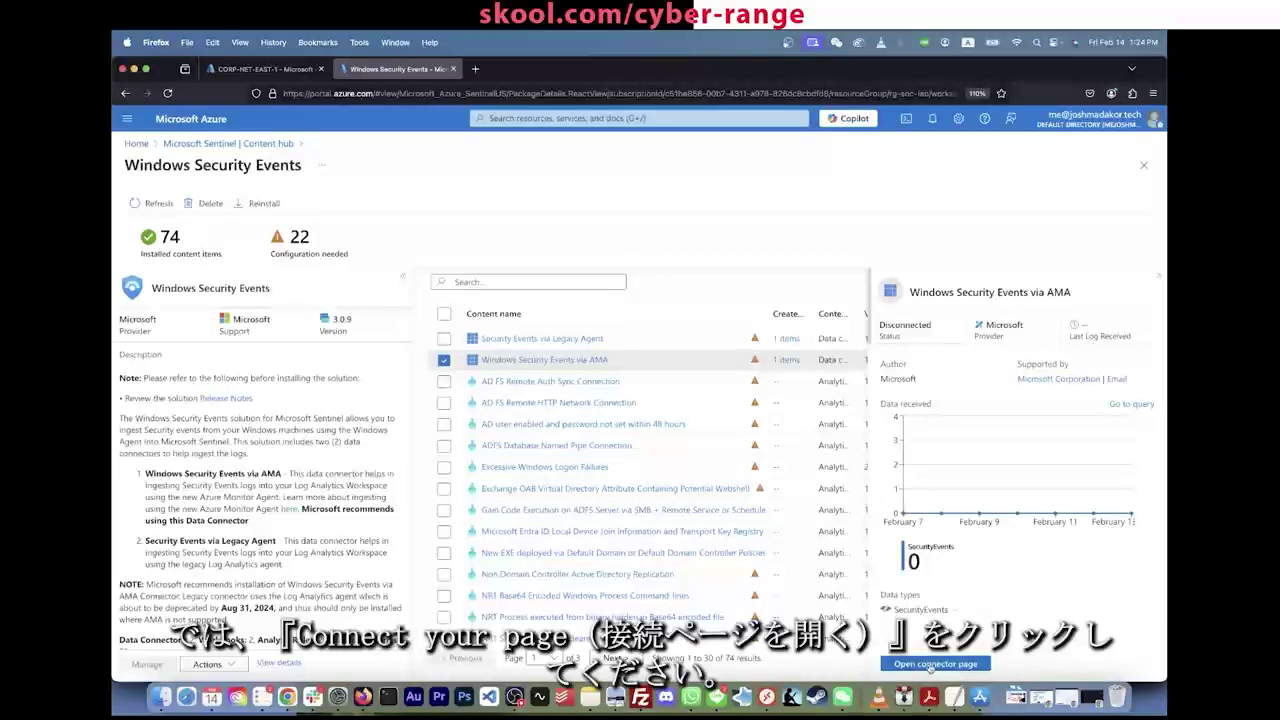
left_click(932, 664)
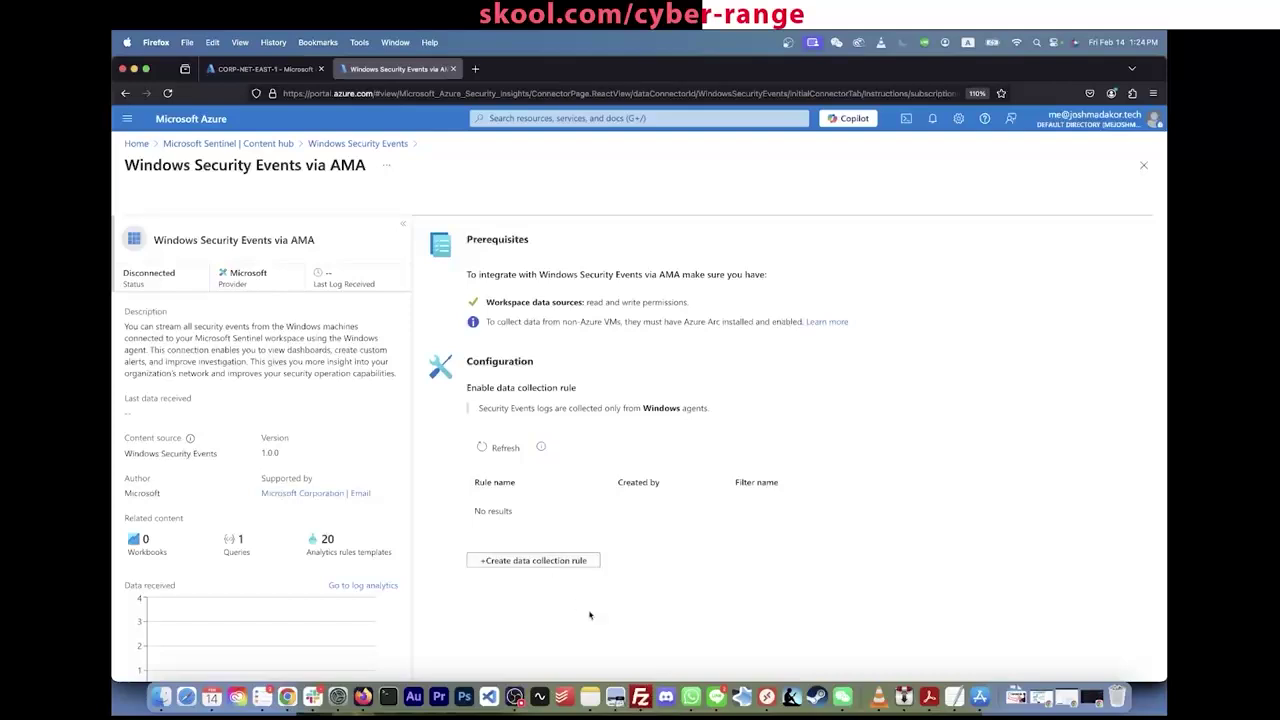
Step: Start a data collection rule named DCR-Windows in Azure subscription 1 and resource group RG-SOC-Lab
left_click(557, 562)
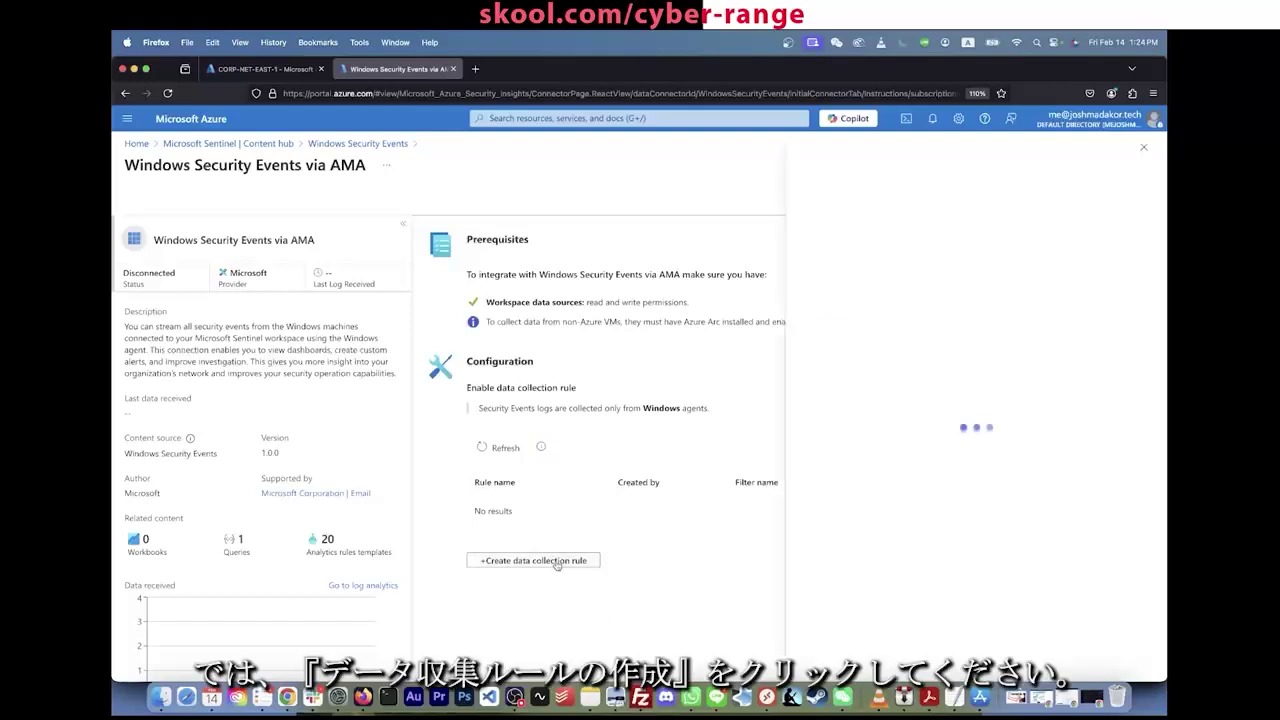
left_click(857, 258)
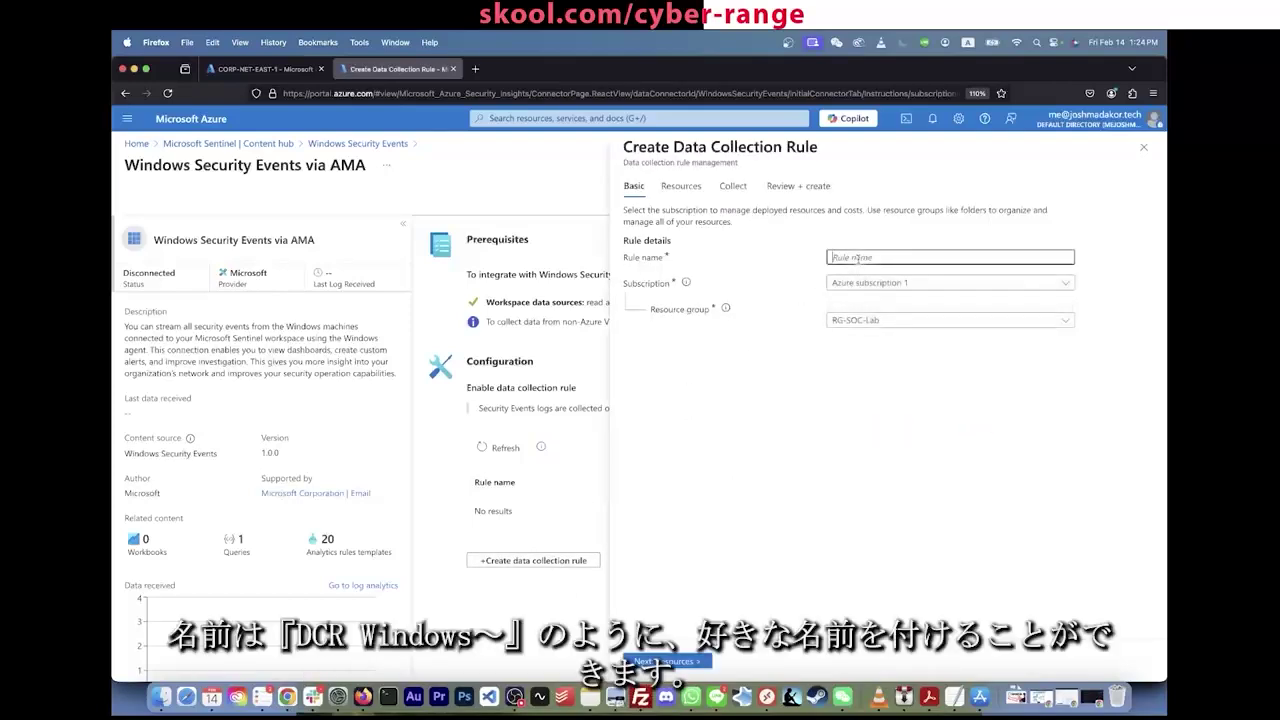
type("DCR")
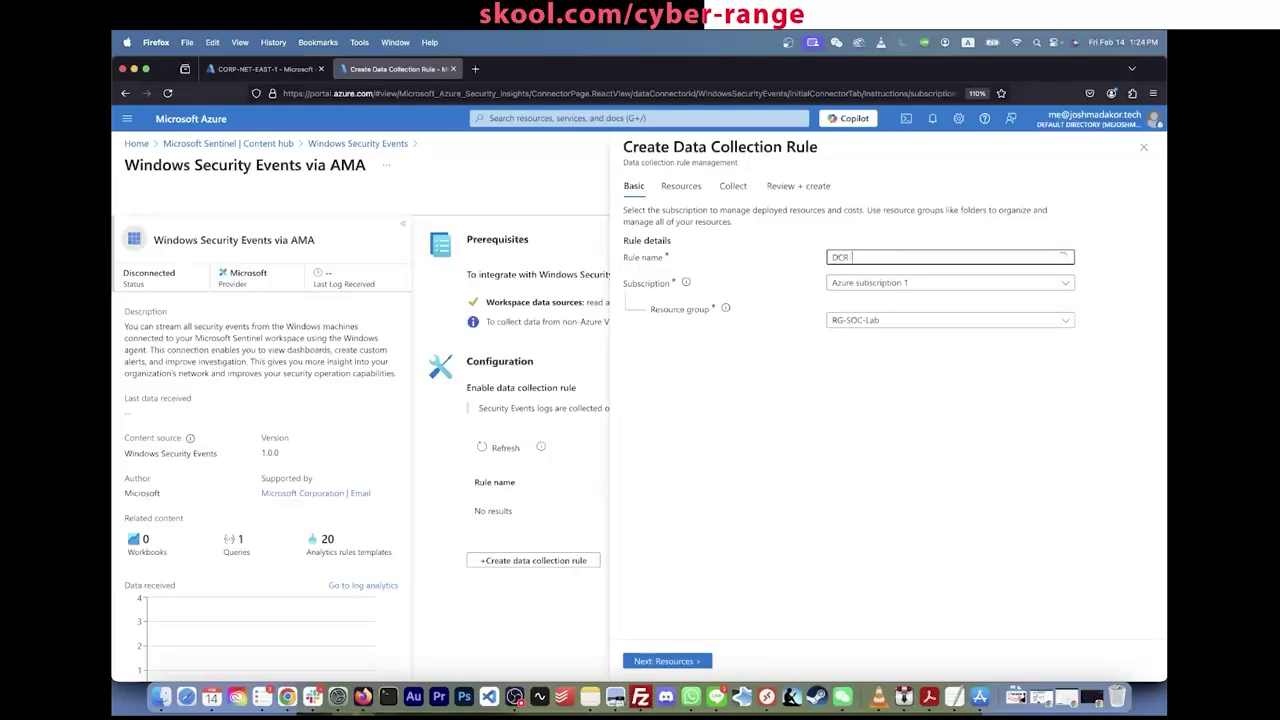
type("-Windows")
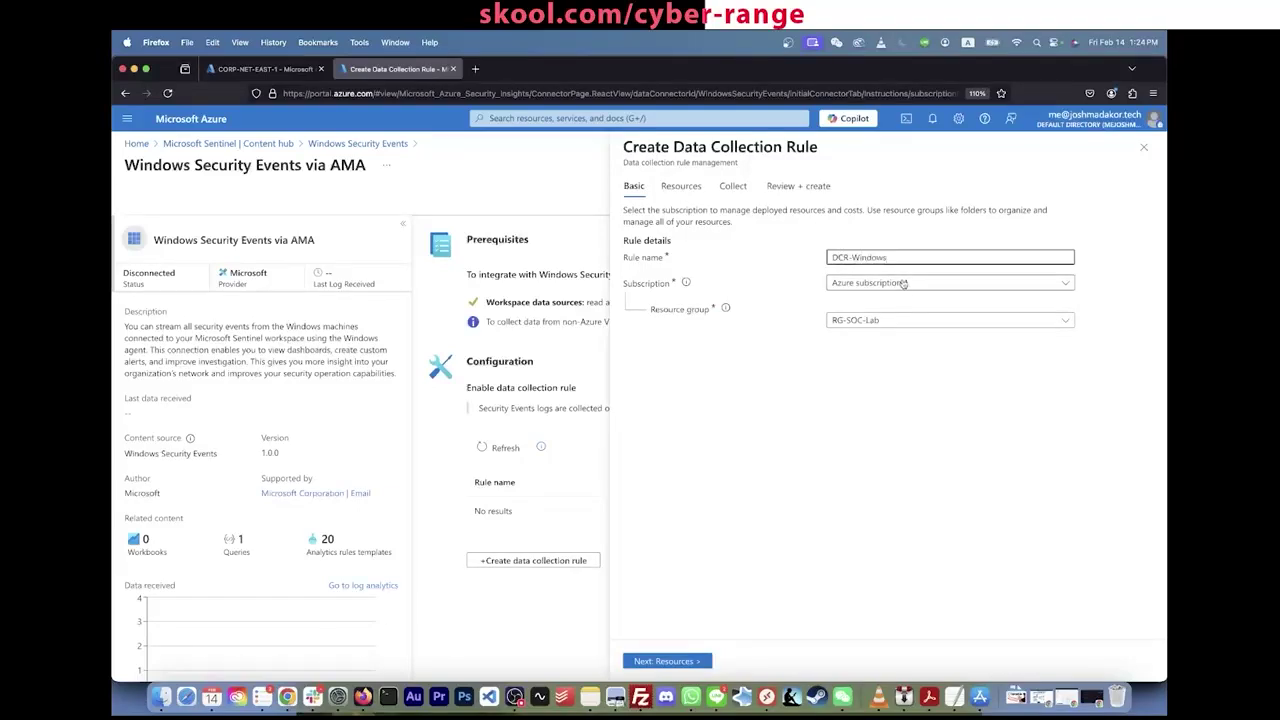
left_click(906, 283)
left_click(890, 332)
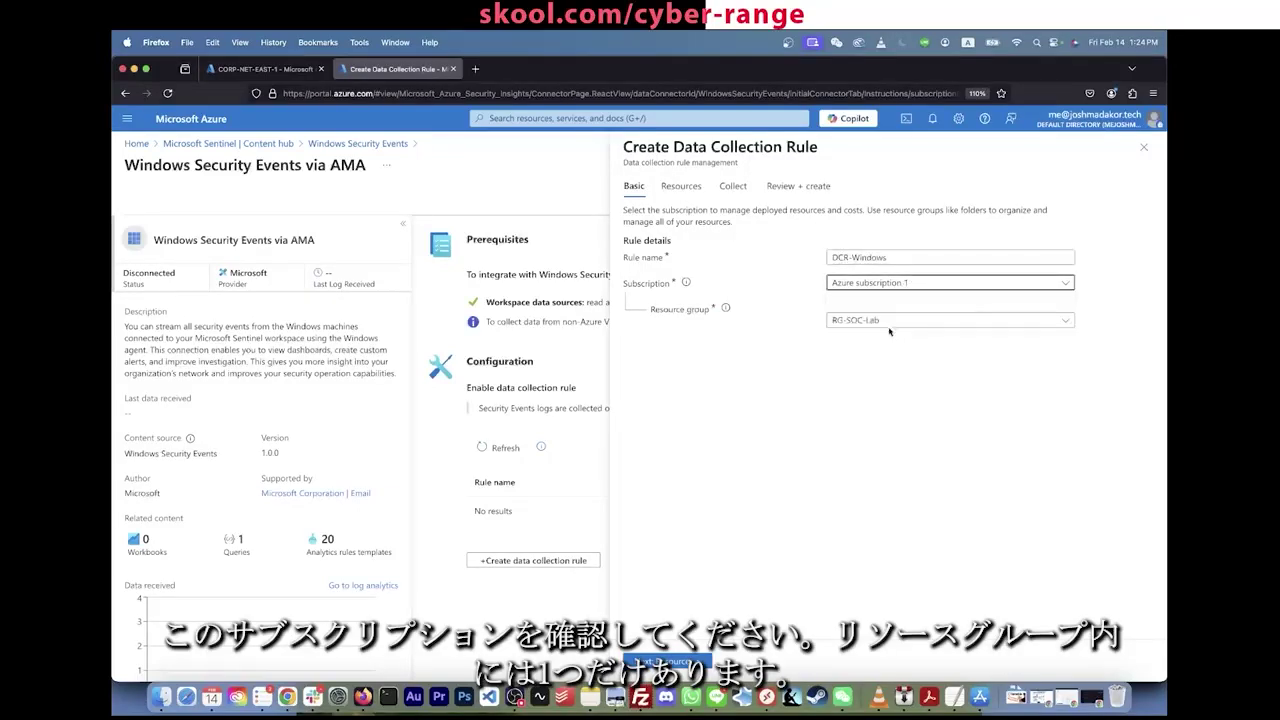
left_click(880, 320)
left_click(877, 385)
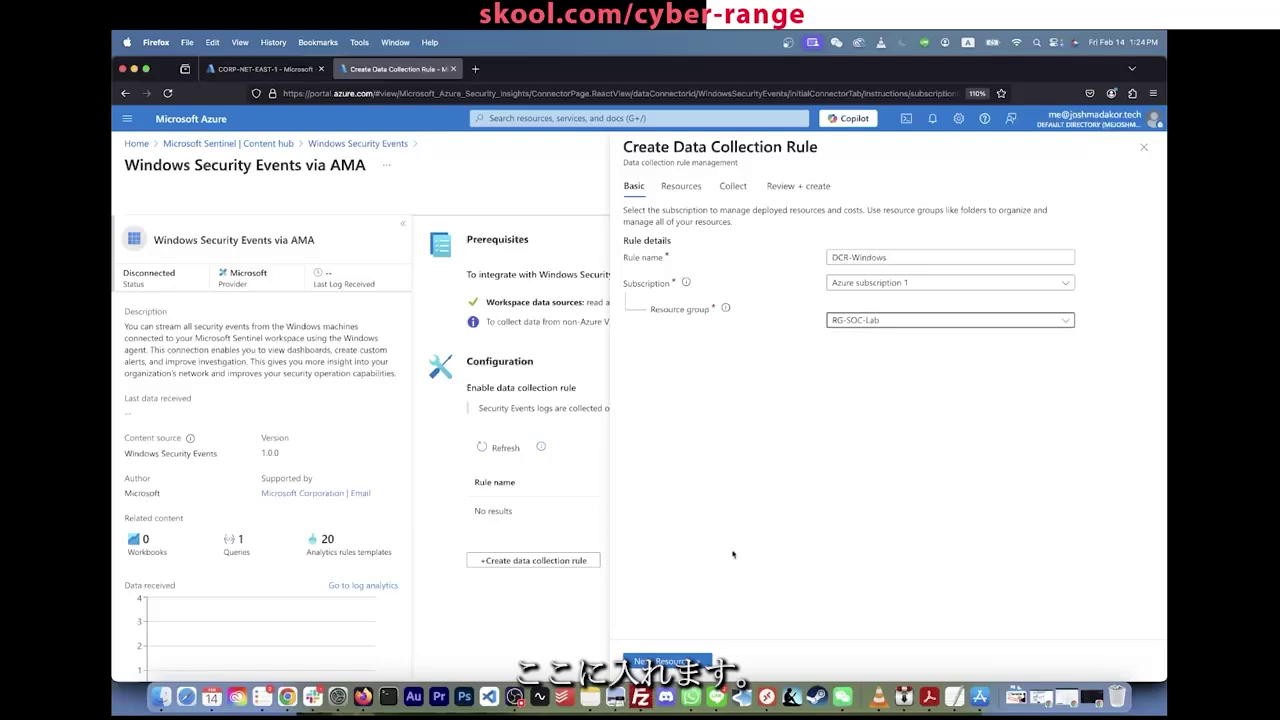
left_click(690, 664)
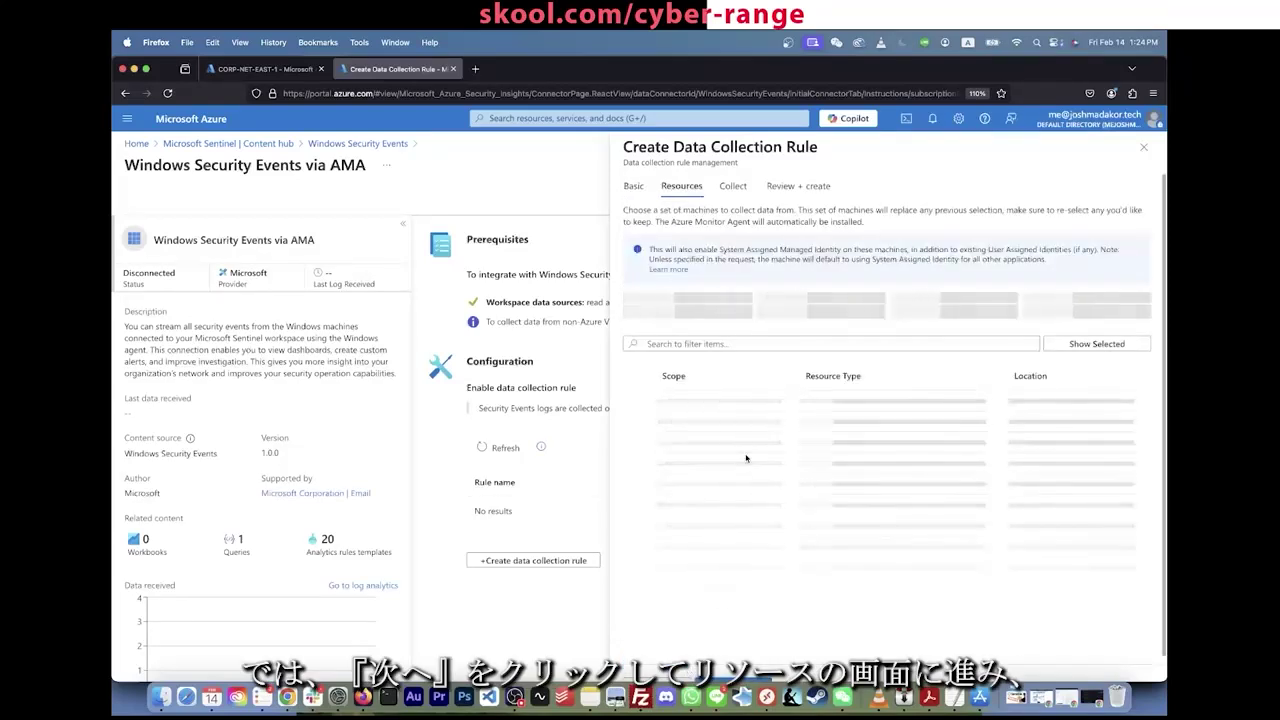
Step: Target CORP-NET-EAST-1, collect All Security Events, and move on to Review + create
left_click(660, 409)
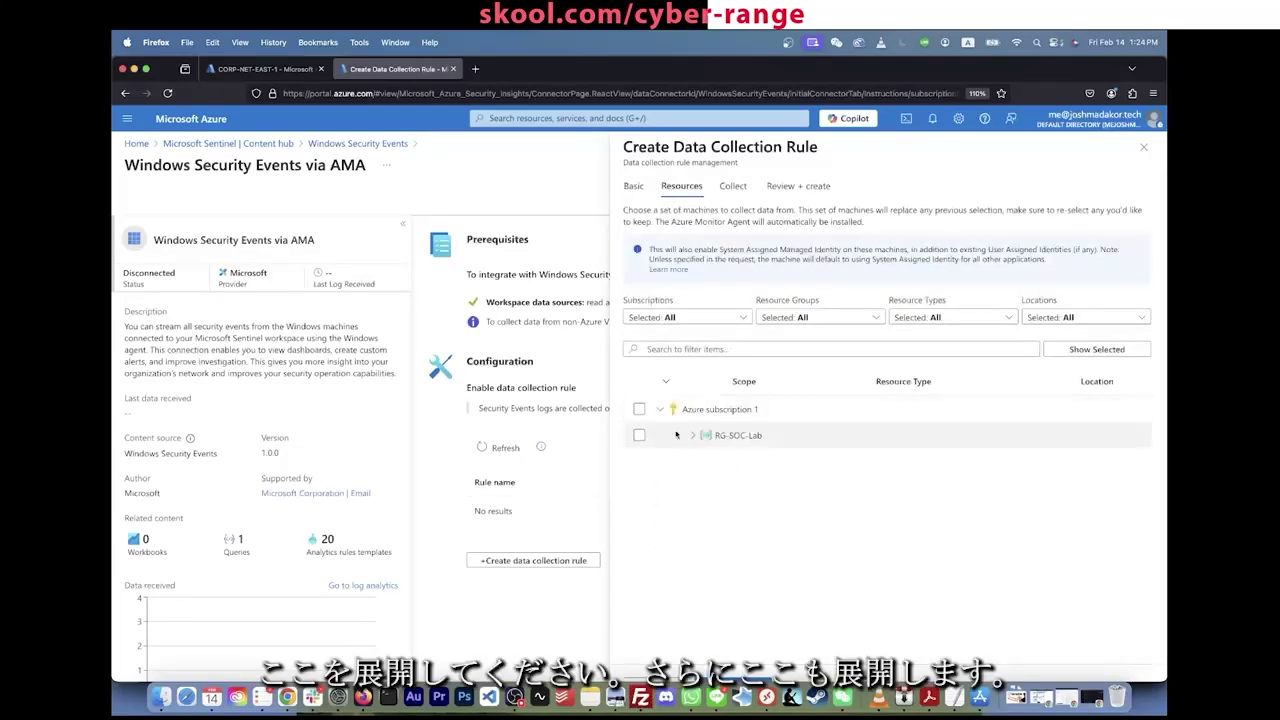
left_click(694, 437)
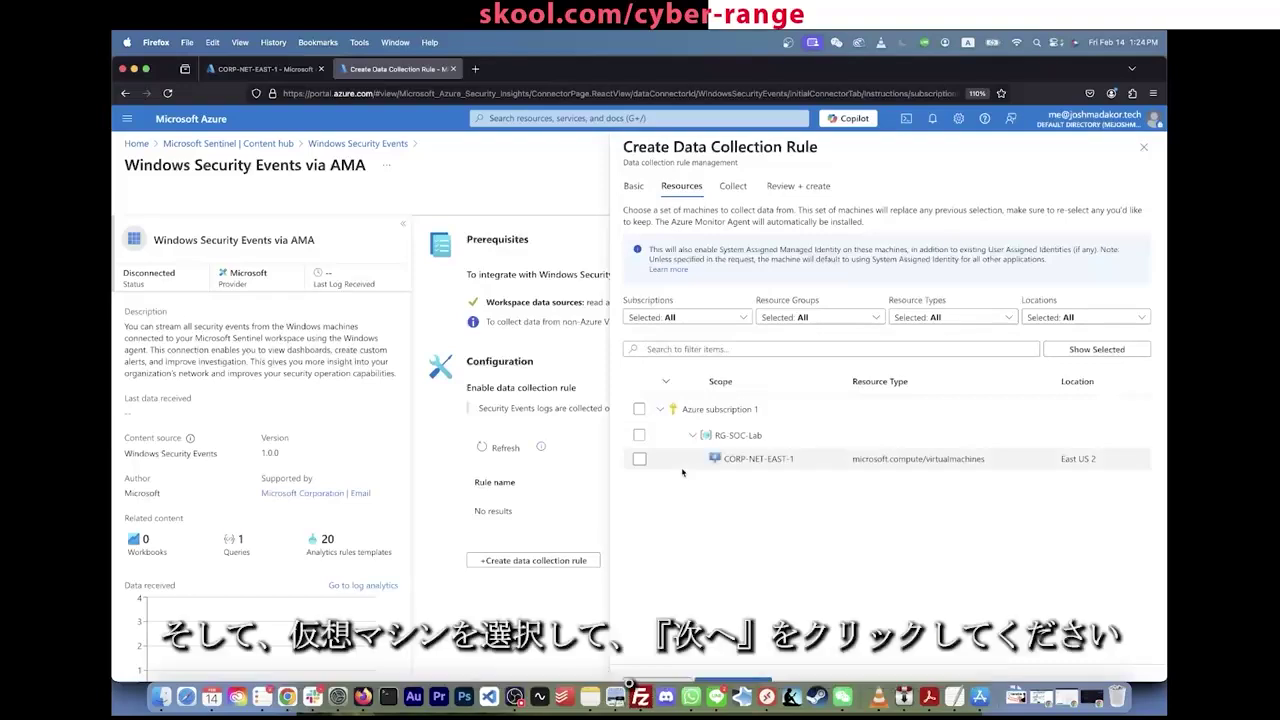
left_click(639, 459)
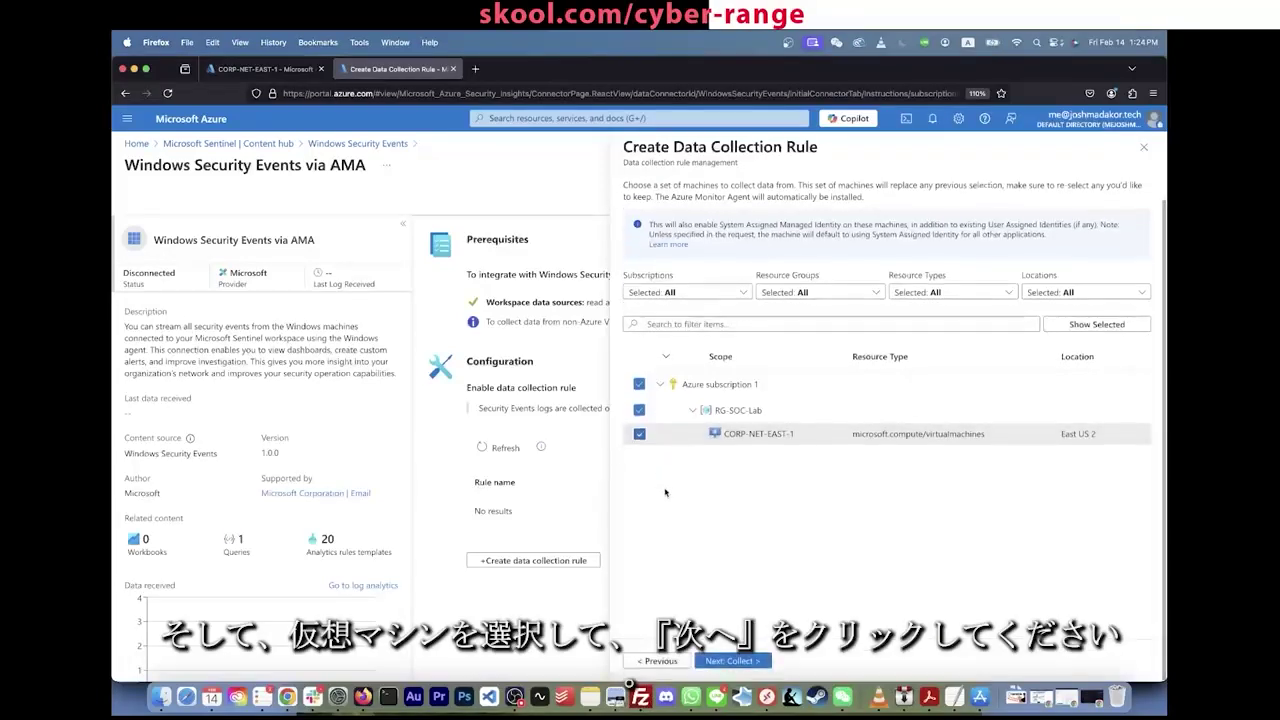
left_click(717, 662)
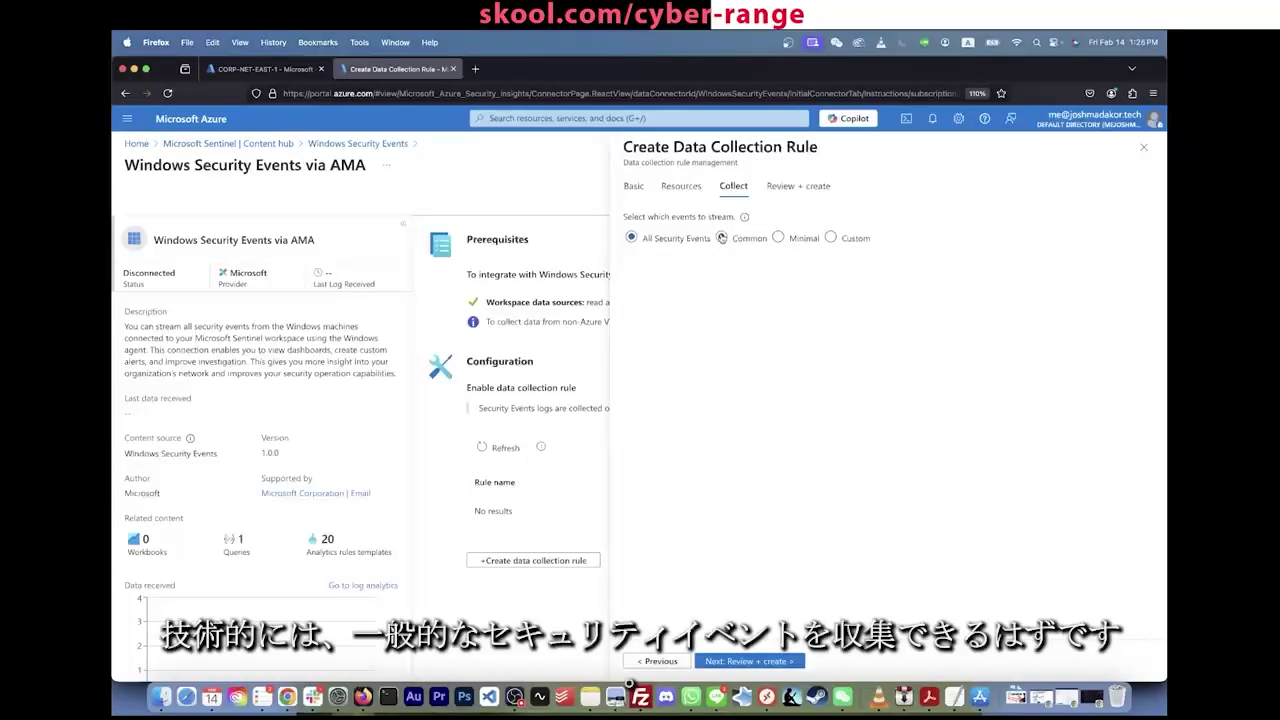
left_click(721, 238)
left_click(632, 239)
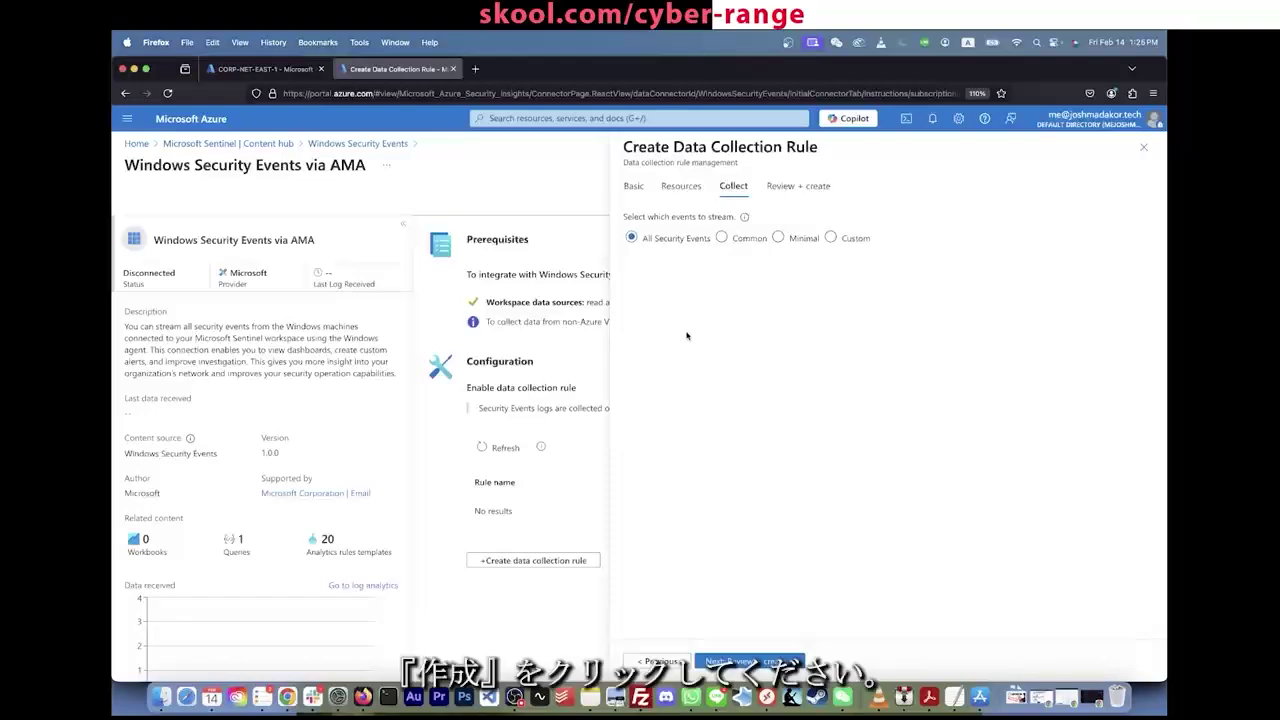
left_click(749, 661)
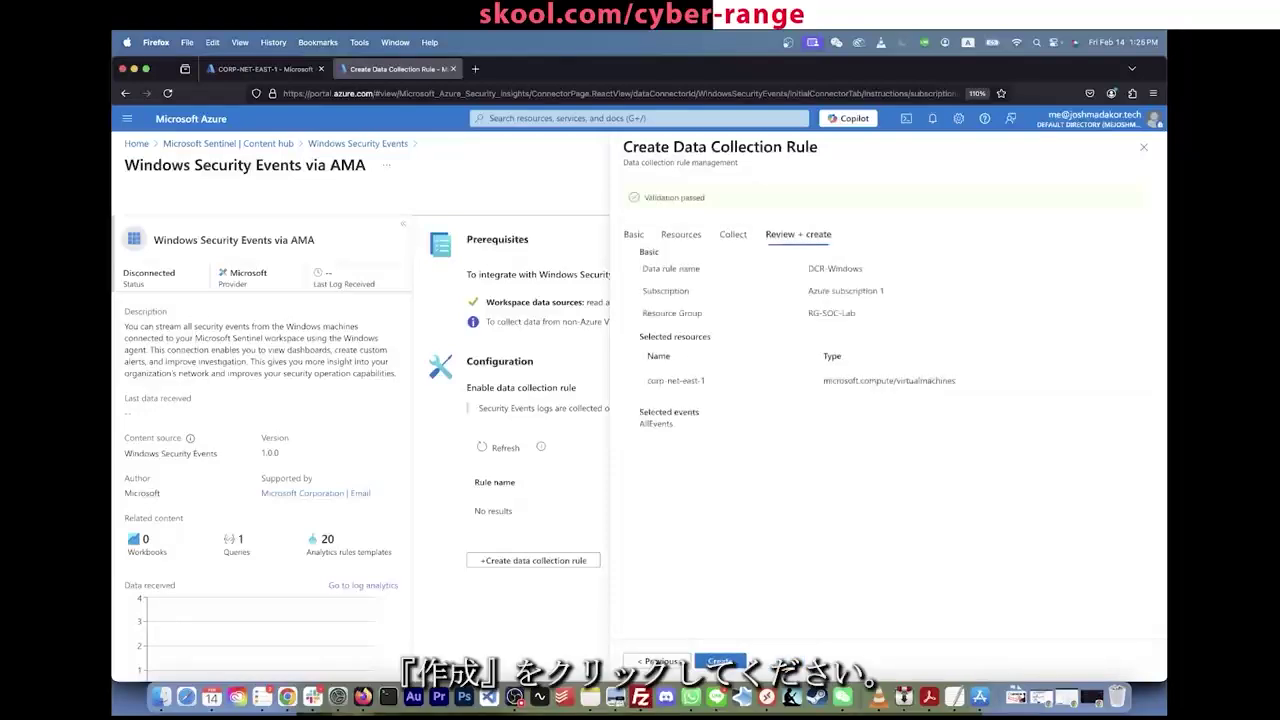
Step: Create the DCR-Windows rule and refresh CORP-NET-EAST-1's extensions list
left_click(731, 663)
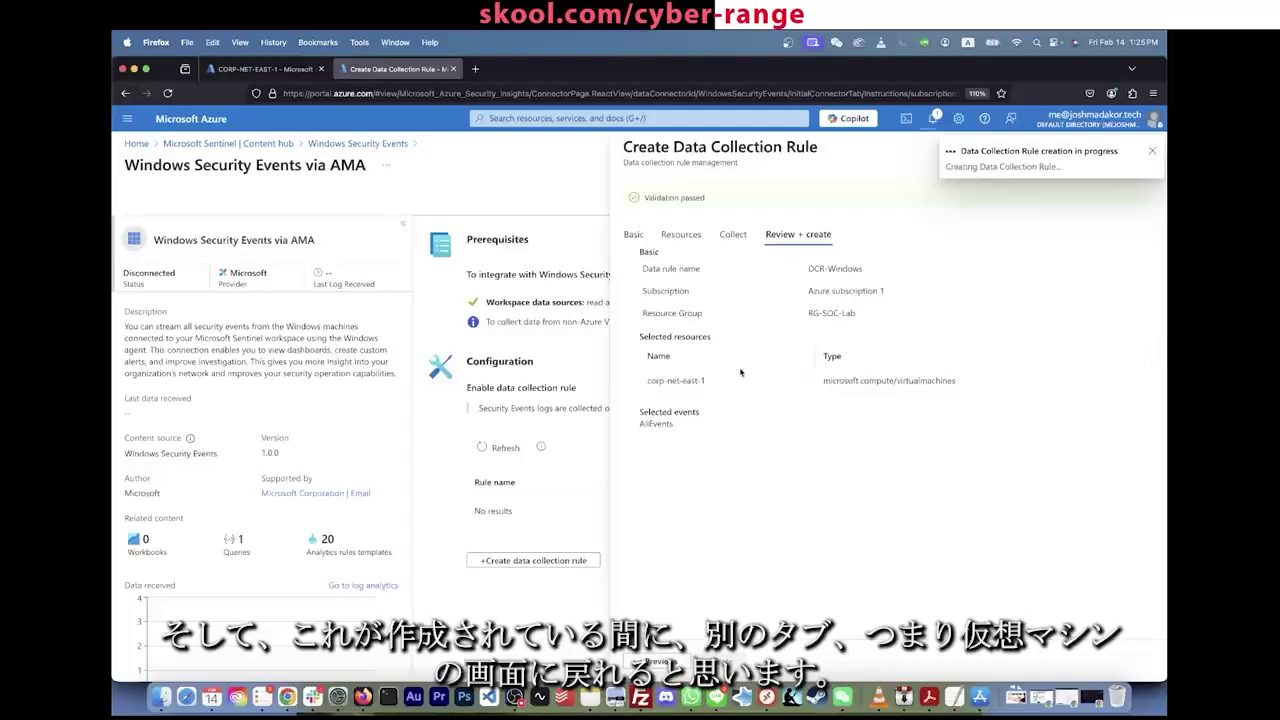
left_click(276, 71)
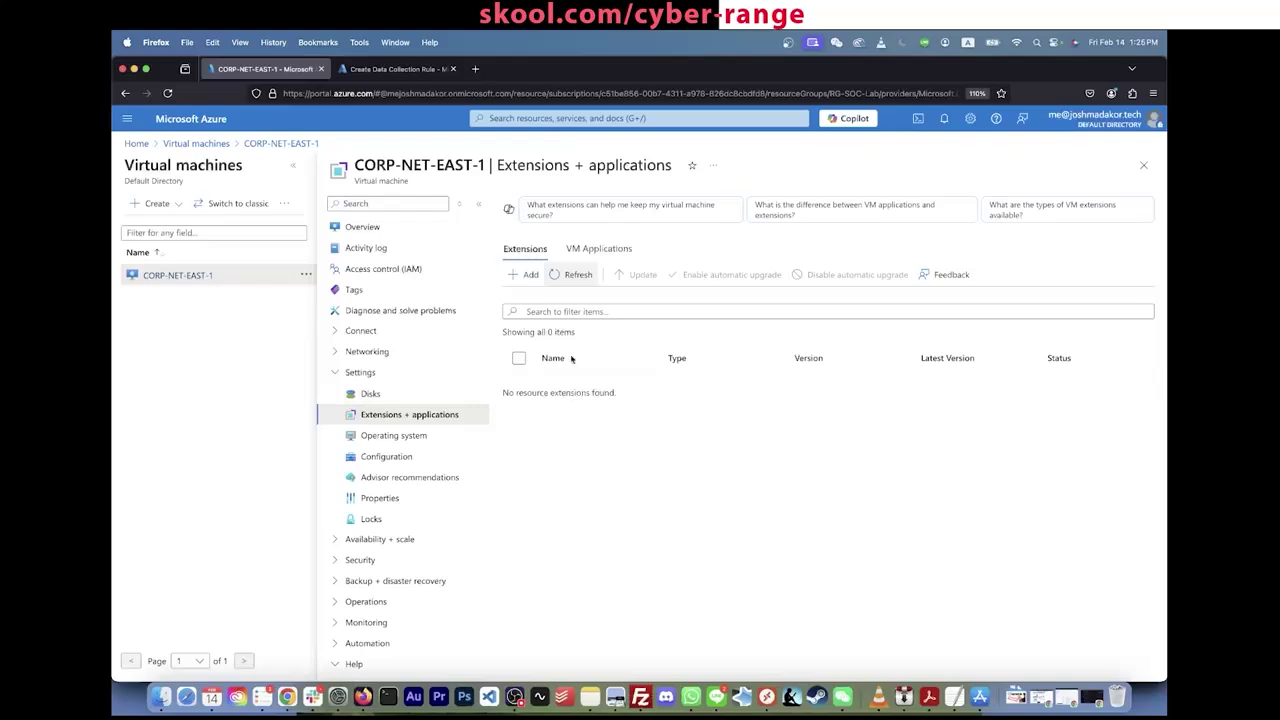
left_click(589, 252)
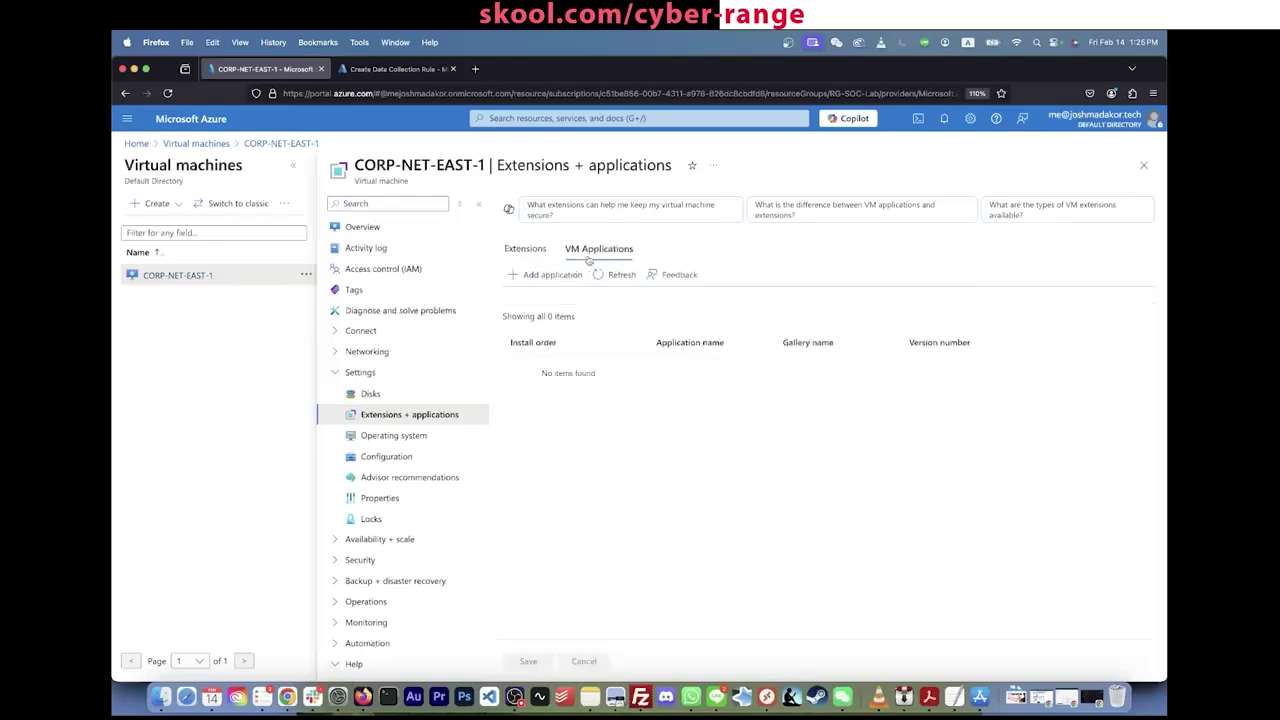
left_click(521, 252)
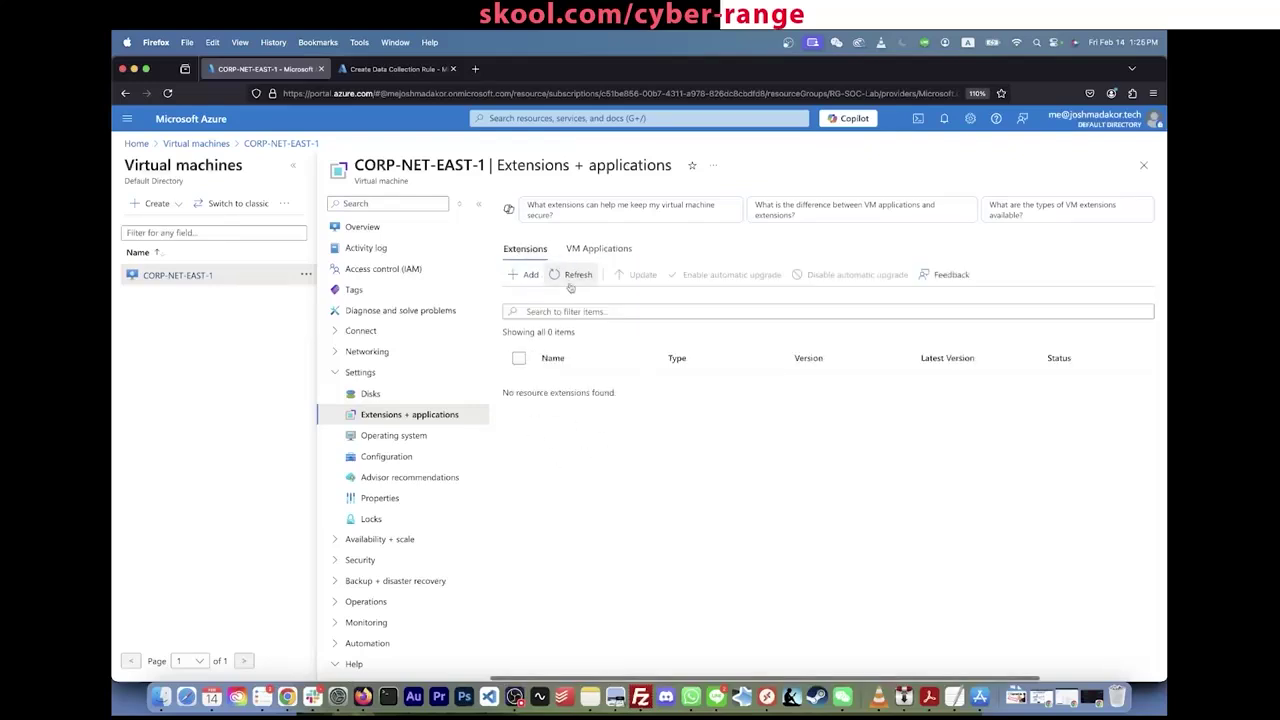
left_click(430, 69)
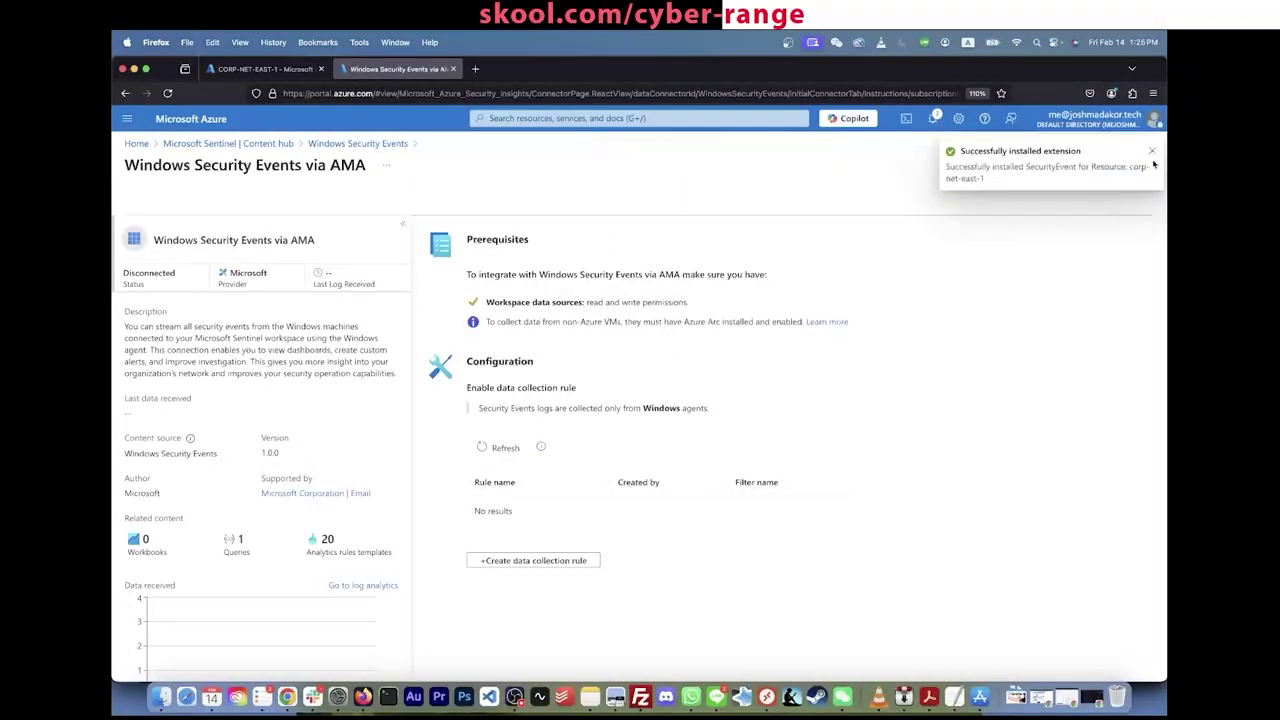
left_click(264, 69)
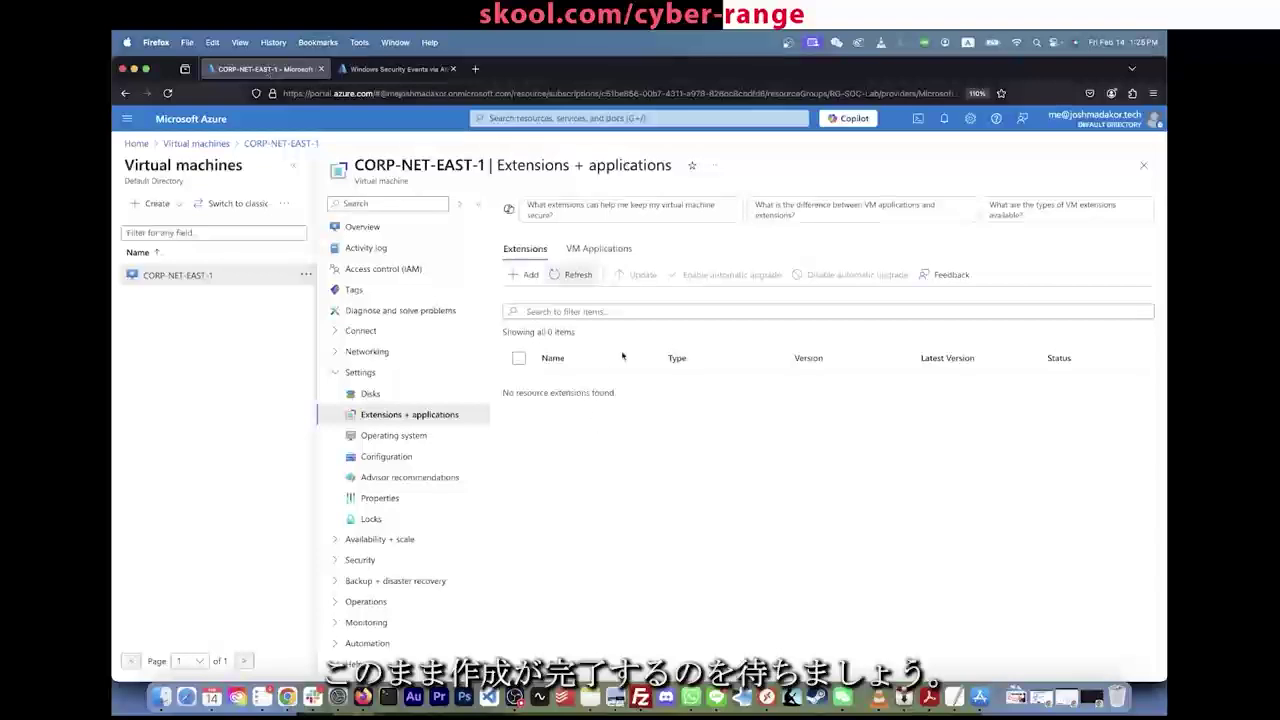
left_click(572, 277)
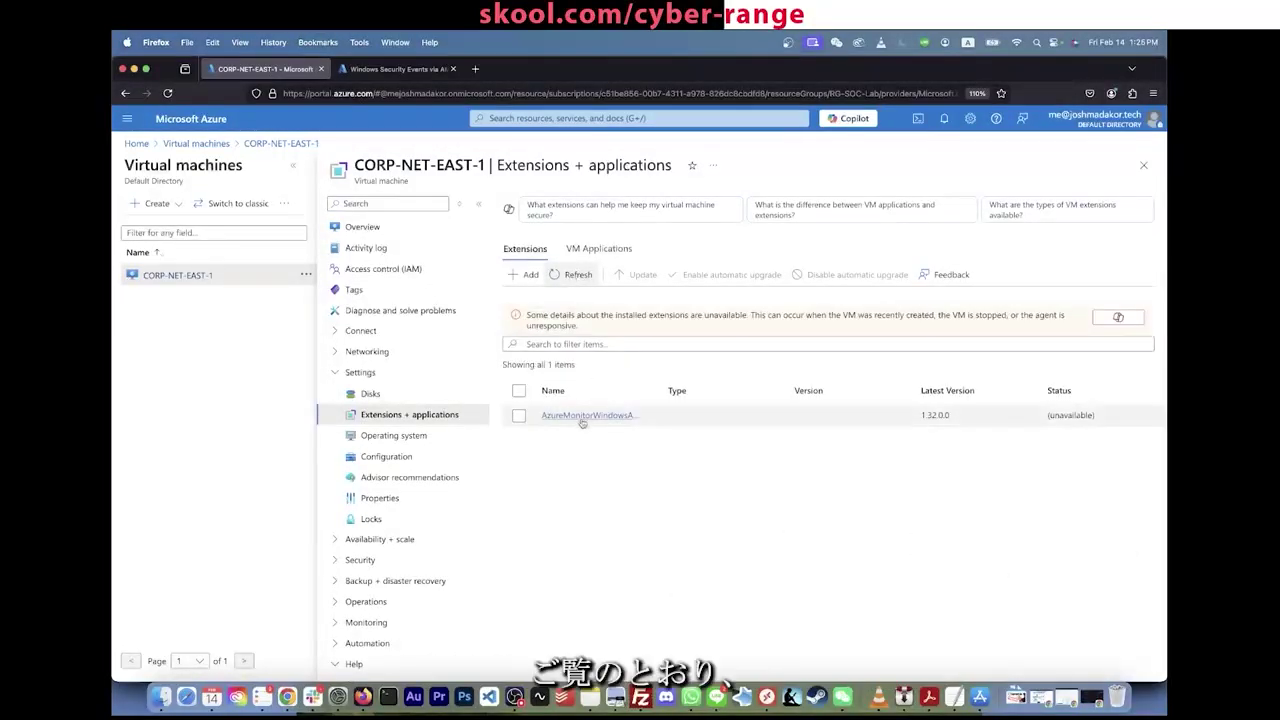
Step: Check the deployment notifications, widen the extensions Name column, and refresh the list again
left_click(420, 69)
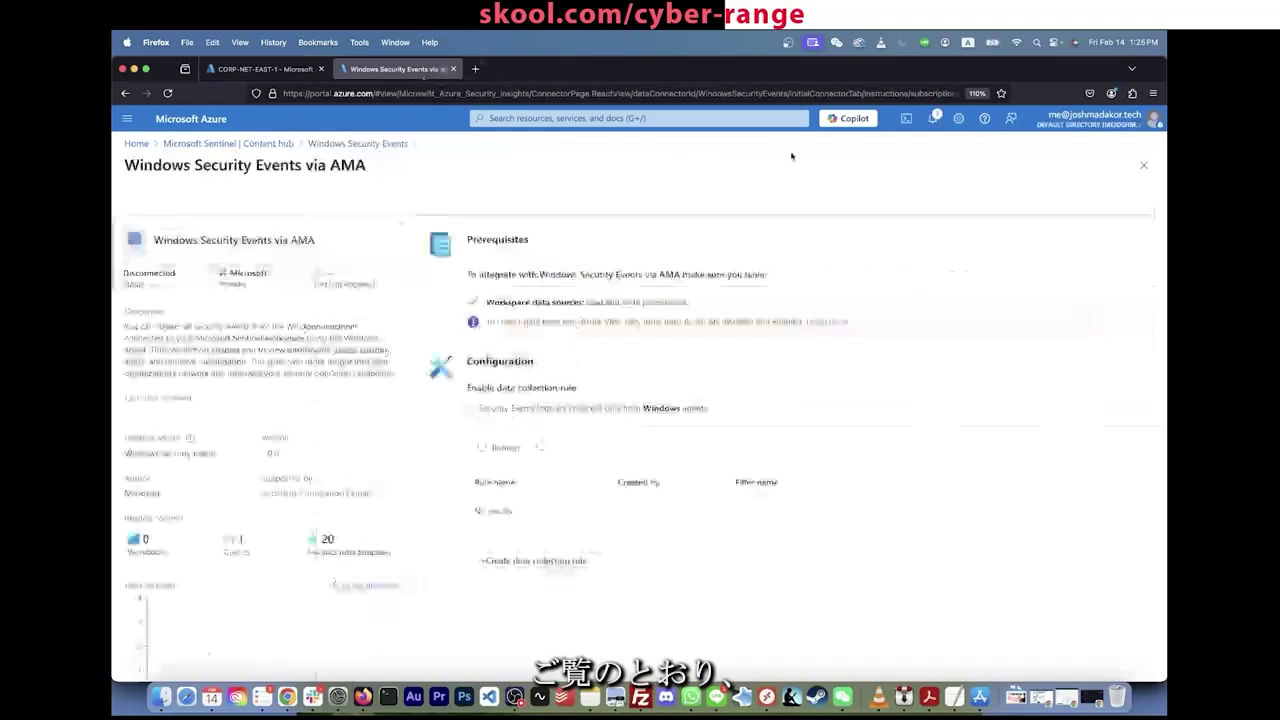
left_click(932, 119)
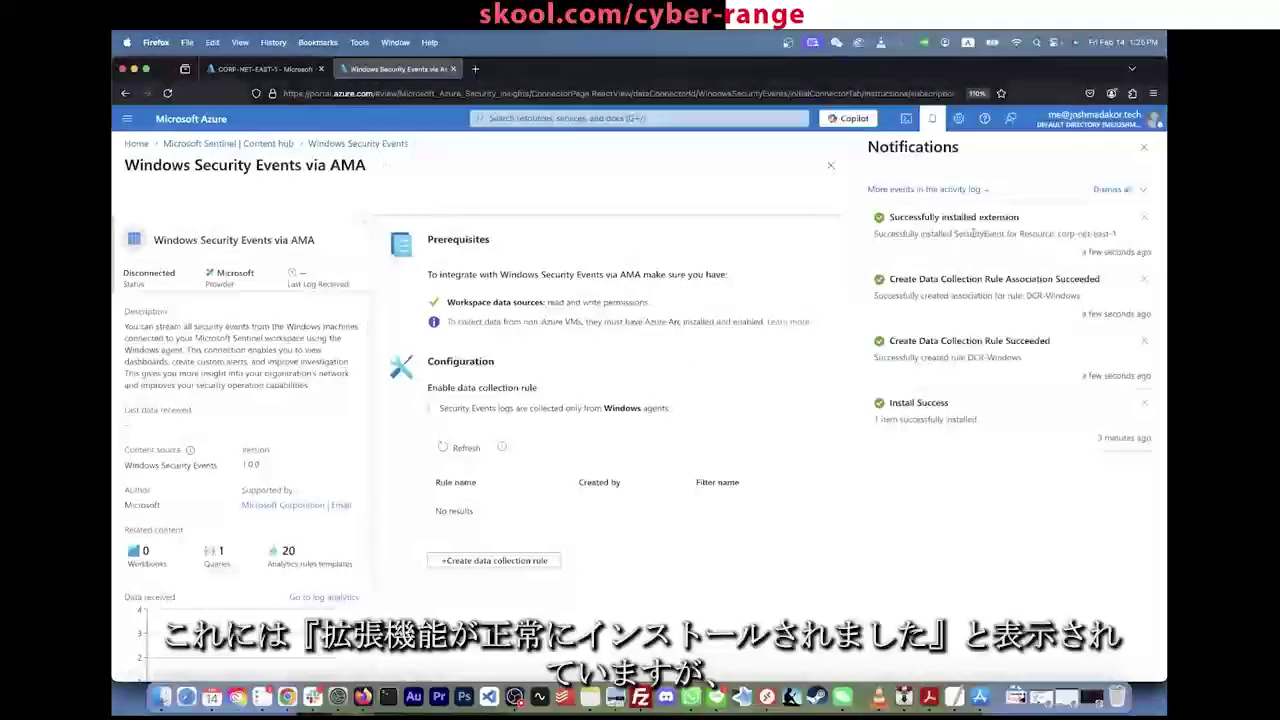
left_click(272, 66)
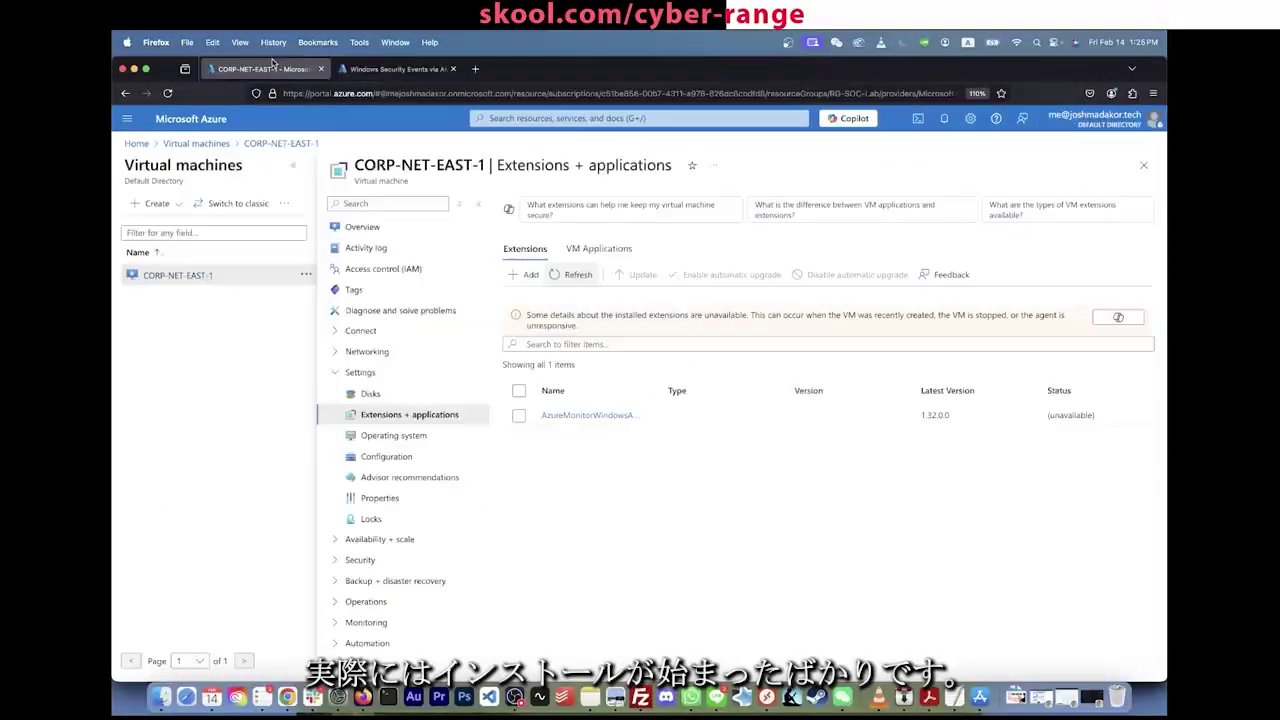
triple_click(589, 421)
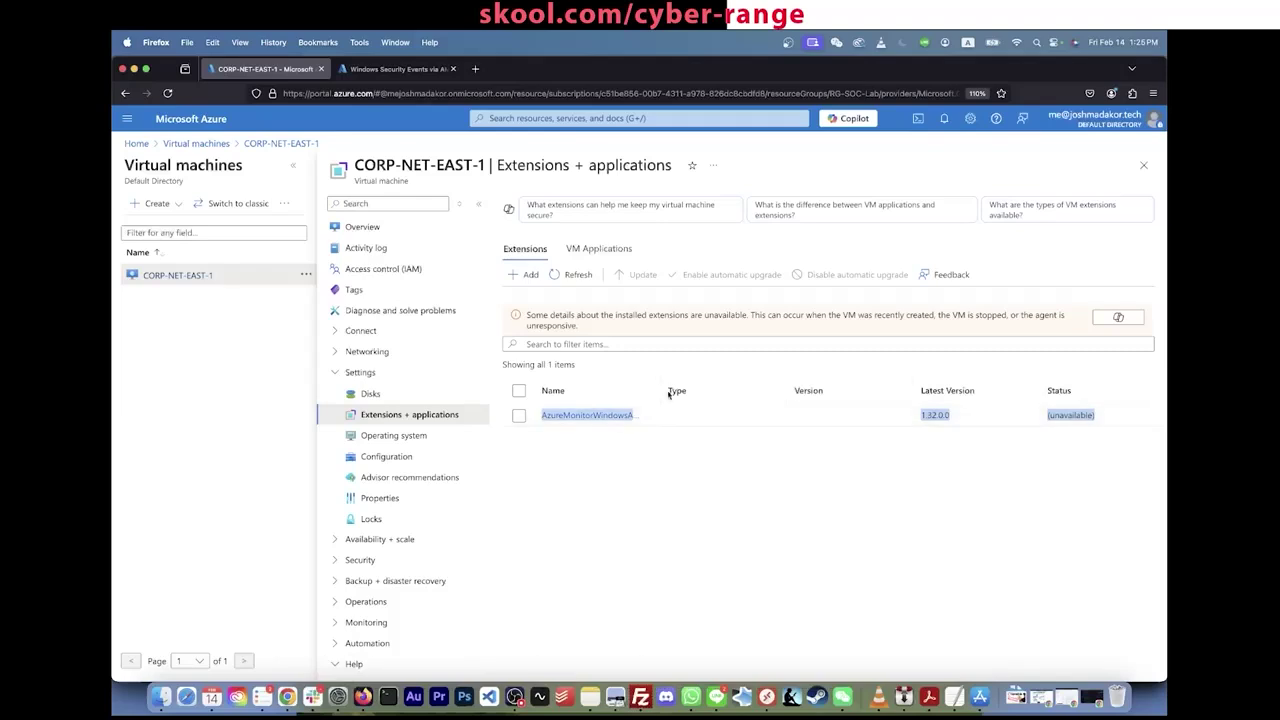
mouse_move(662, 391)
left_mouse_down()
mouse_move(757, 391)
mouse_move(661, 391)
left_mouse_up()
left_click(711, 446)
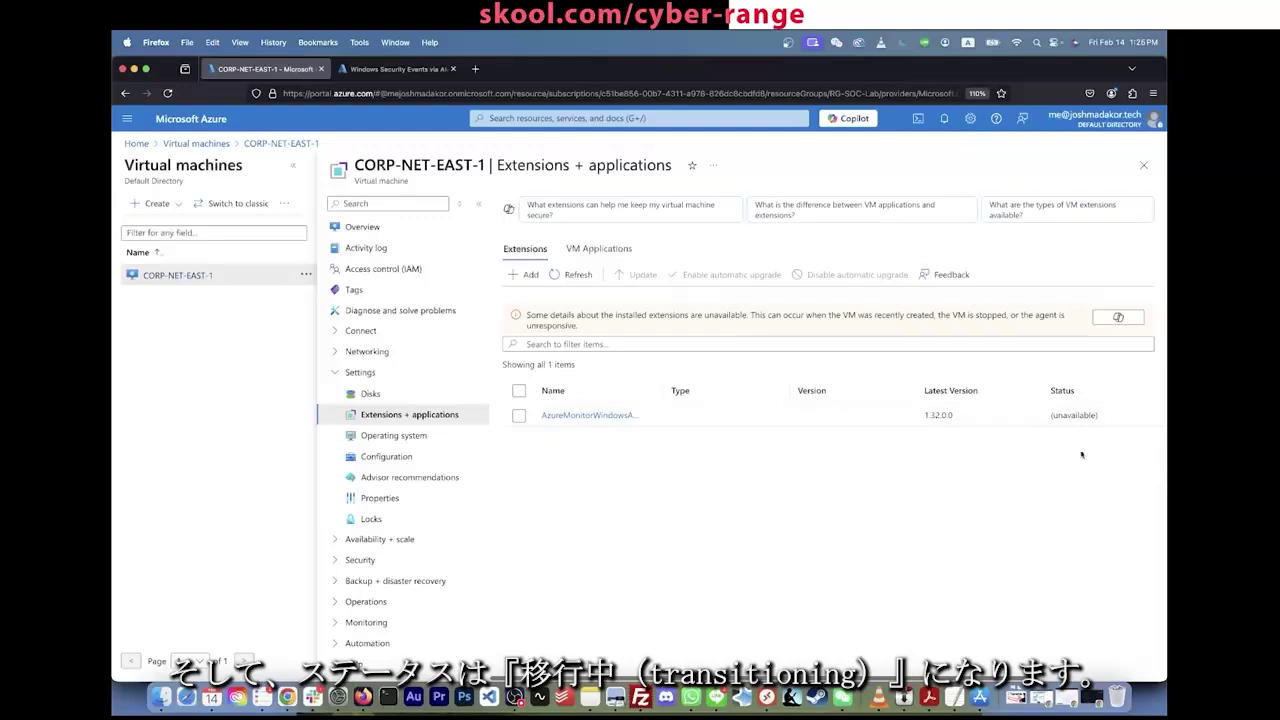
left_click(573, 274)
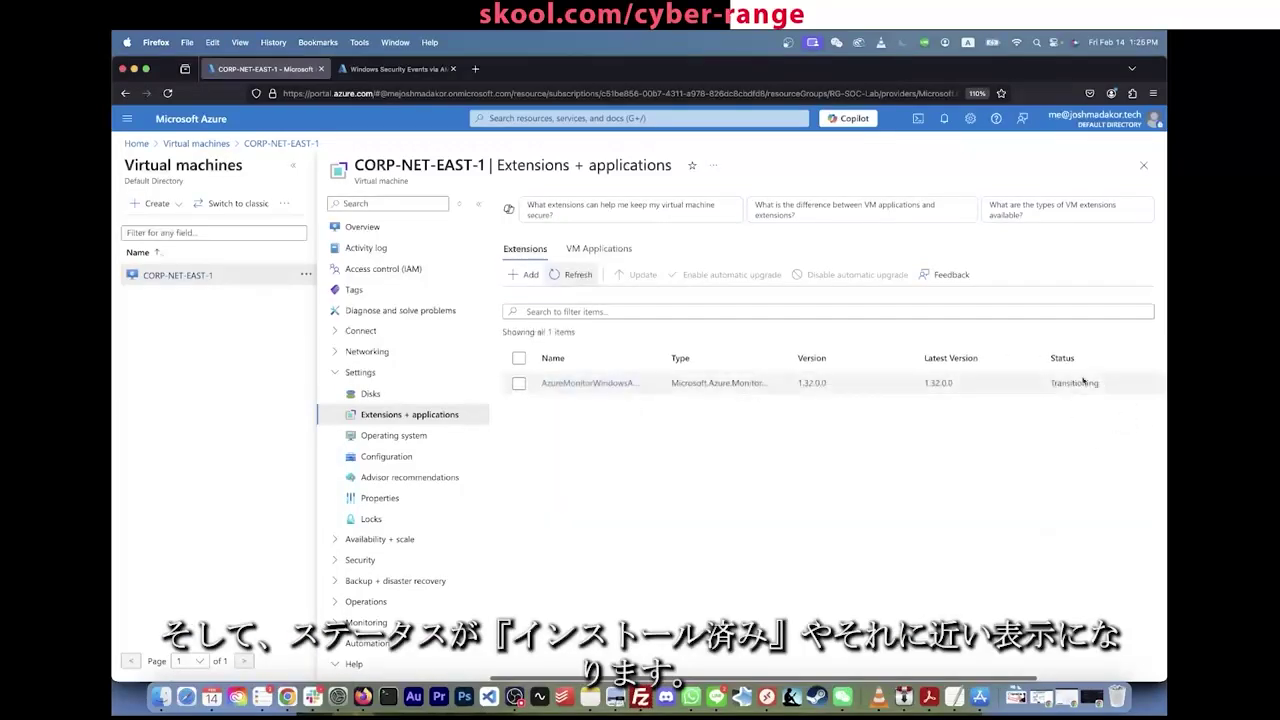
Step: Inspect the AzureMonitorWindowsAgent extension's details on CORP-NET-EAST-1
left_click(1080, 384)
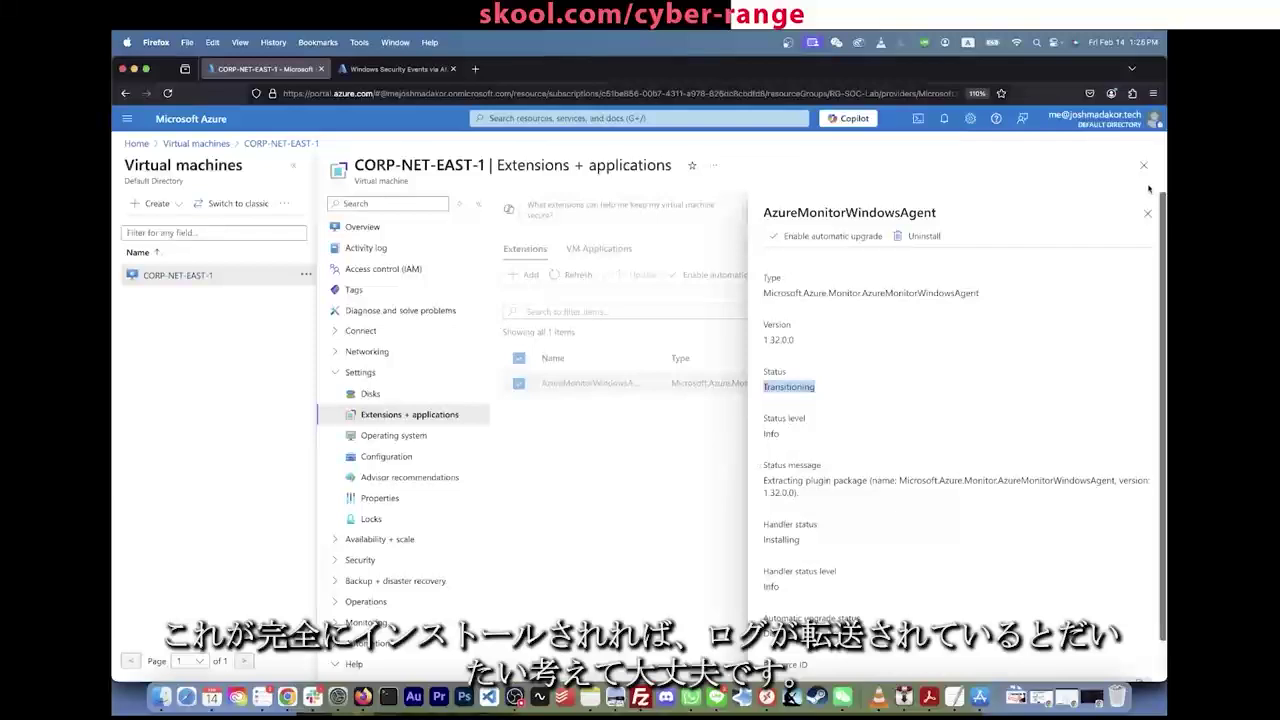
left_click(1147, 212)
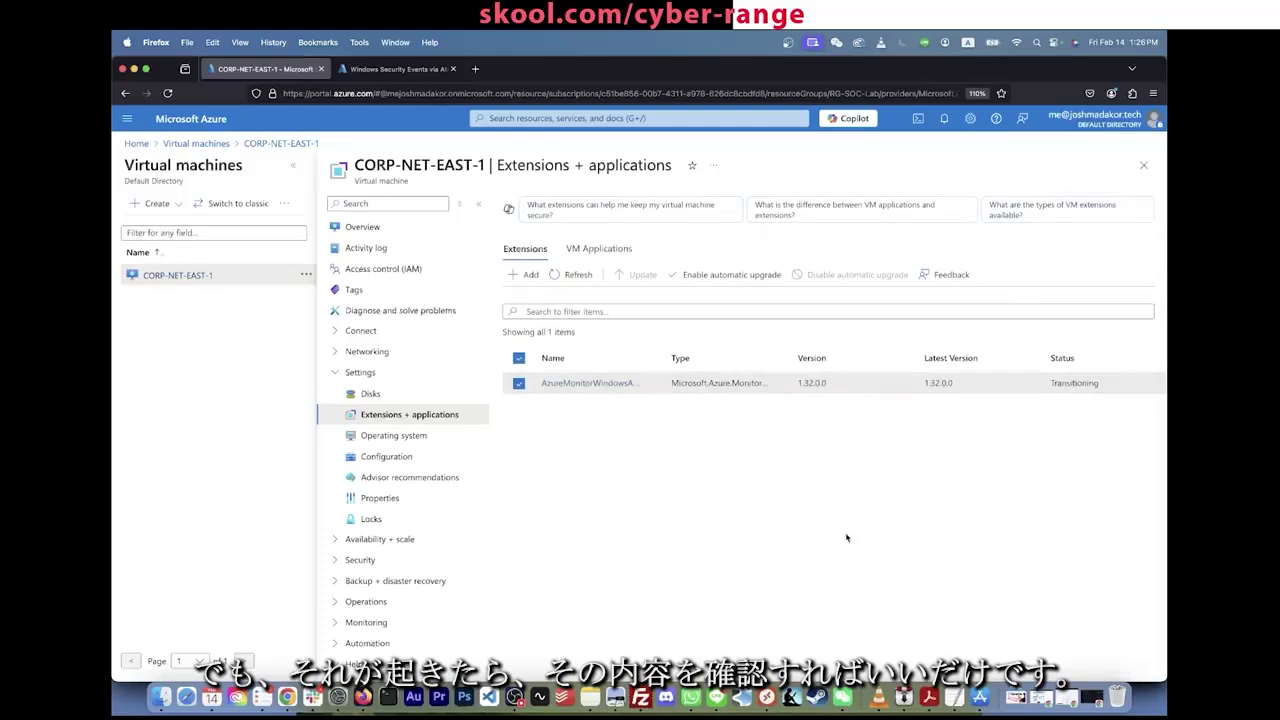
left_click(1062, 386)
left_click(651, 478)
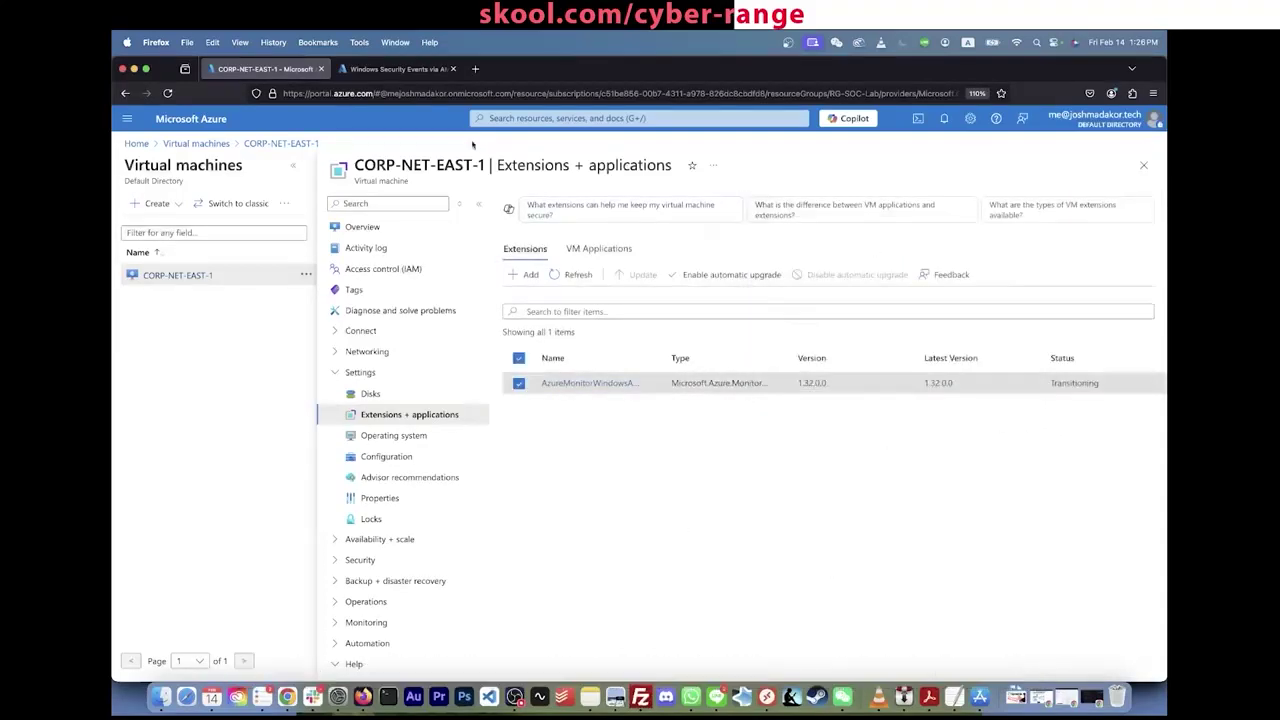
Step: Open a third browser tab alongside the Azure portal tabs
left_click(398, 69)
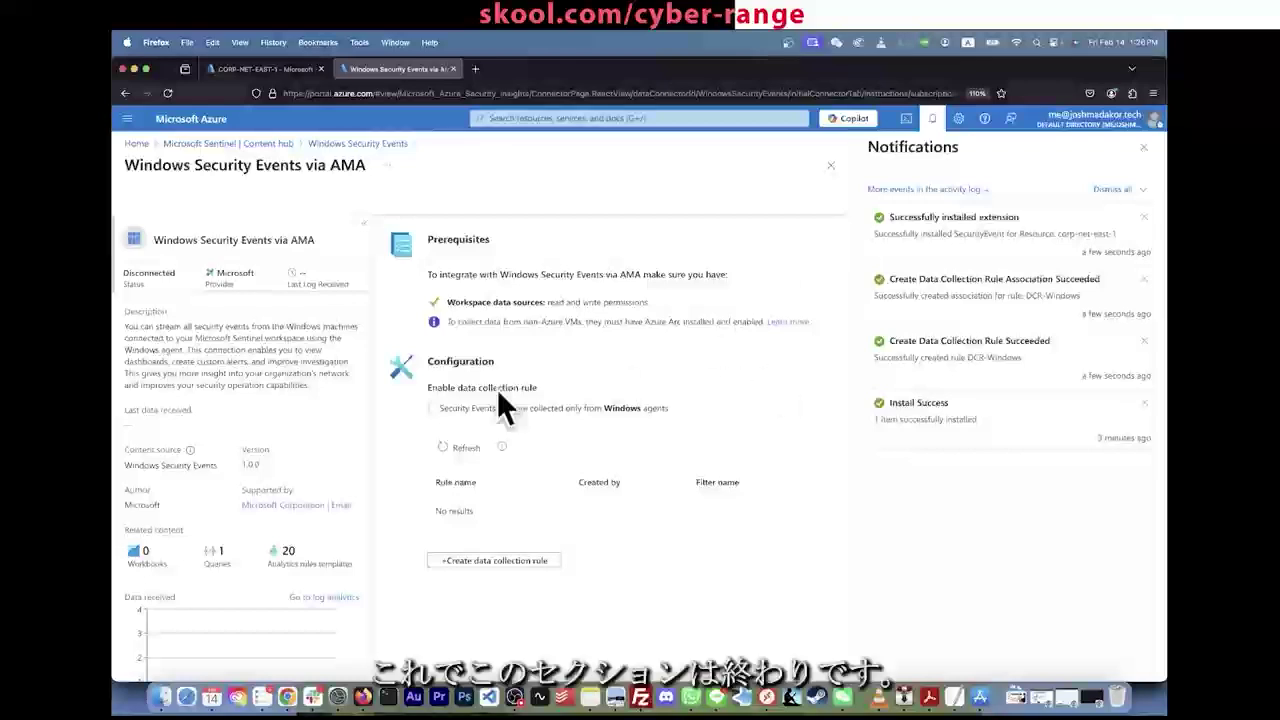
left_click(535, 117)
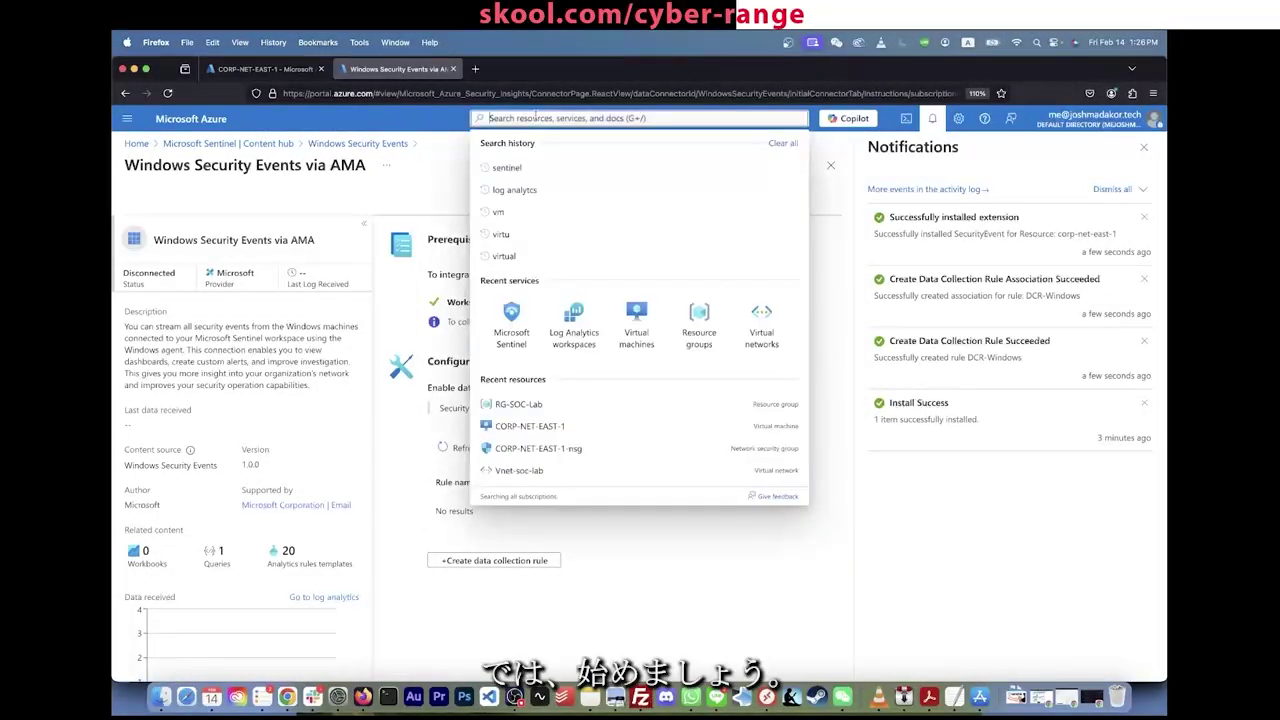
left_click(252, 69)
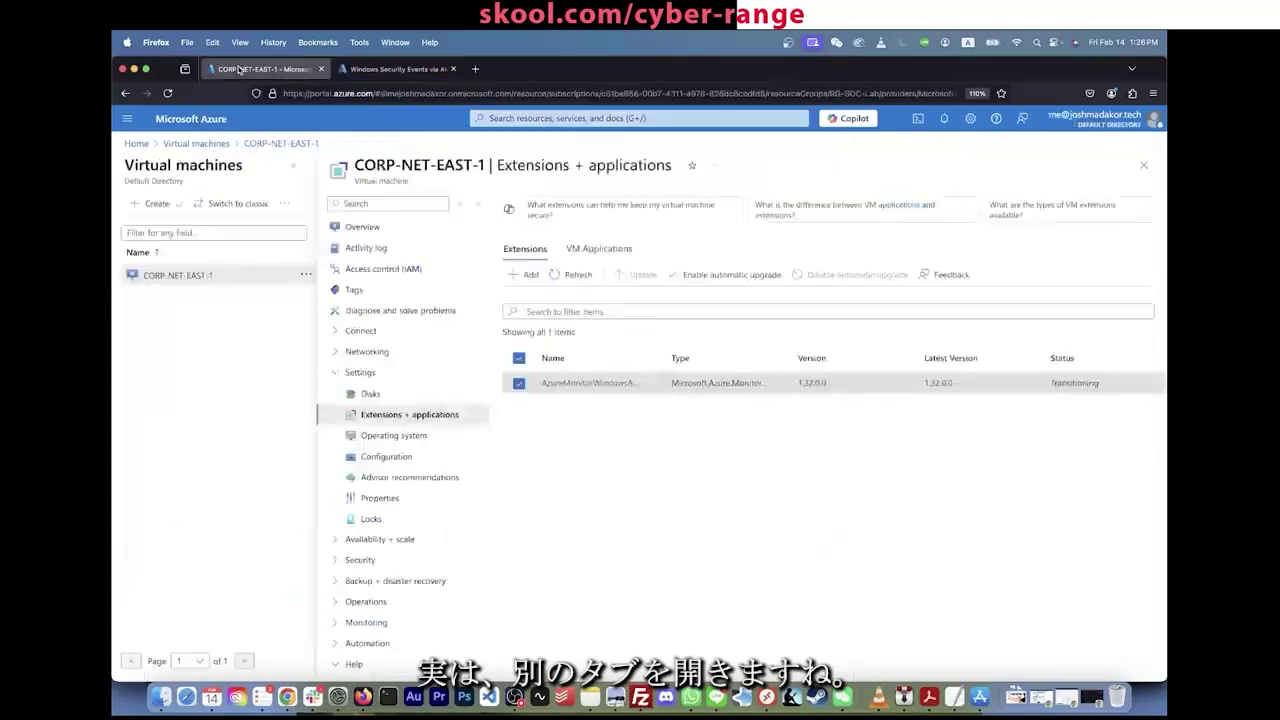
right_click(243, 68)
key("Escape")
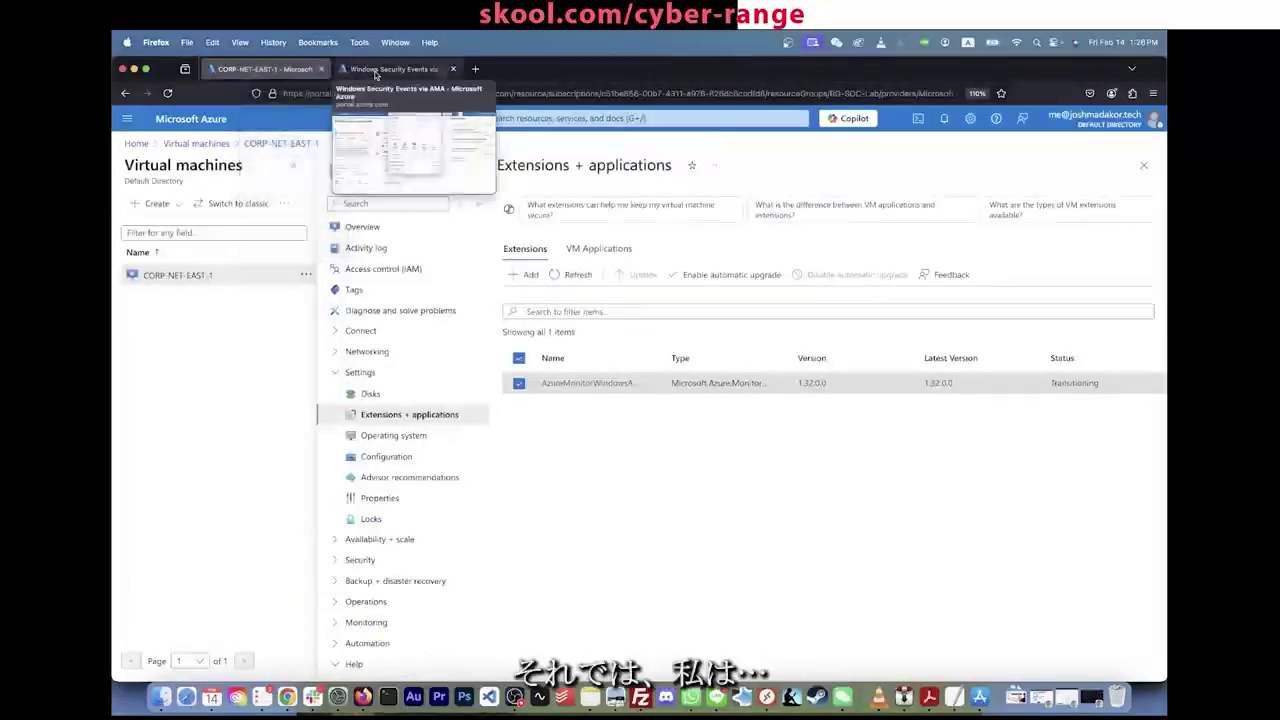
left_click(475, 69)
Step: Load the Azure portal in the new tab and move it beside the first tab
type("portal.azure.com")
key("Return")
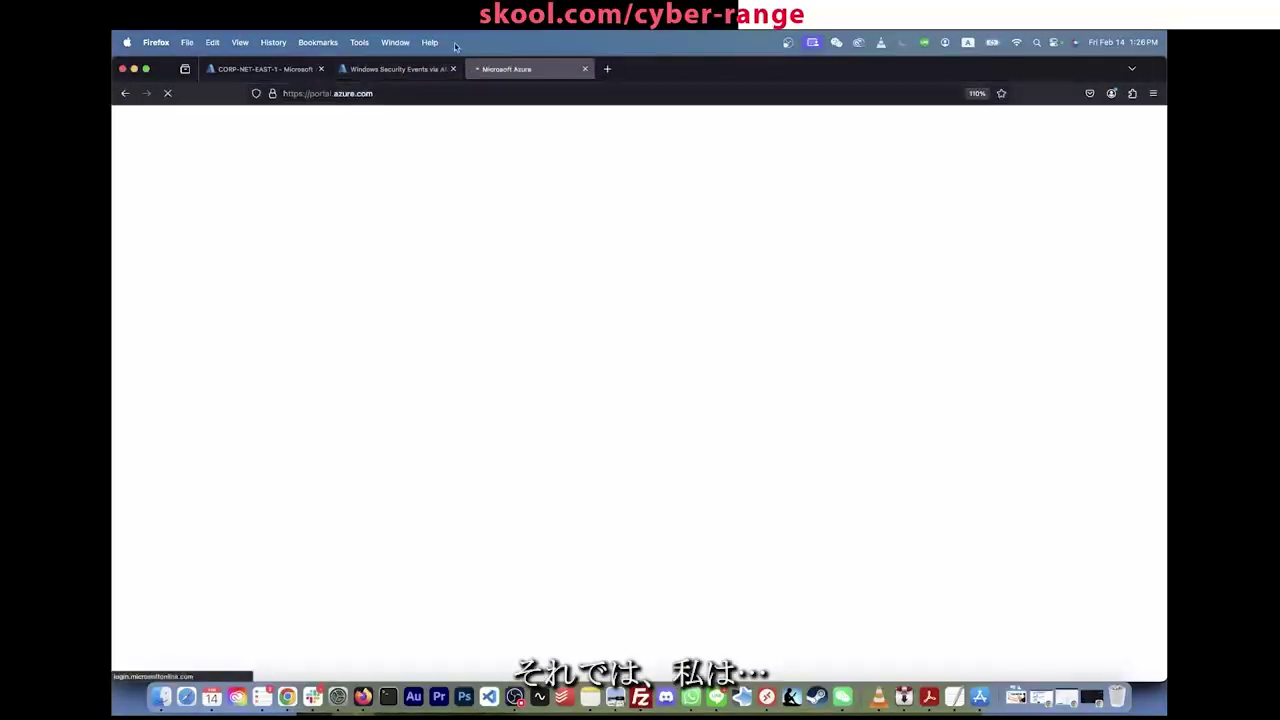
left_click_drag(490, 69, 385, 70)
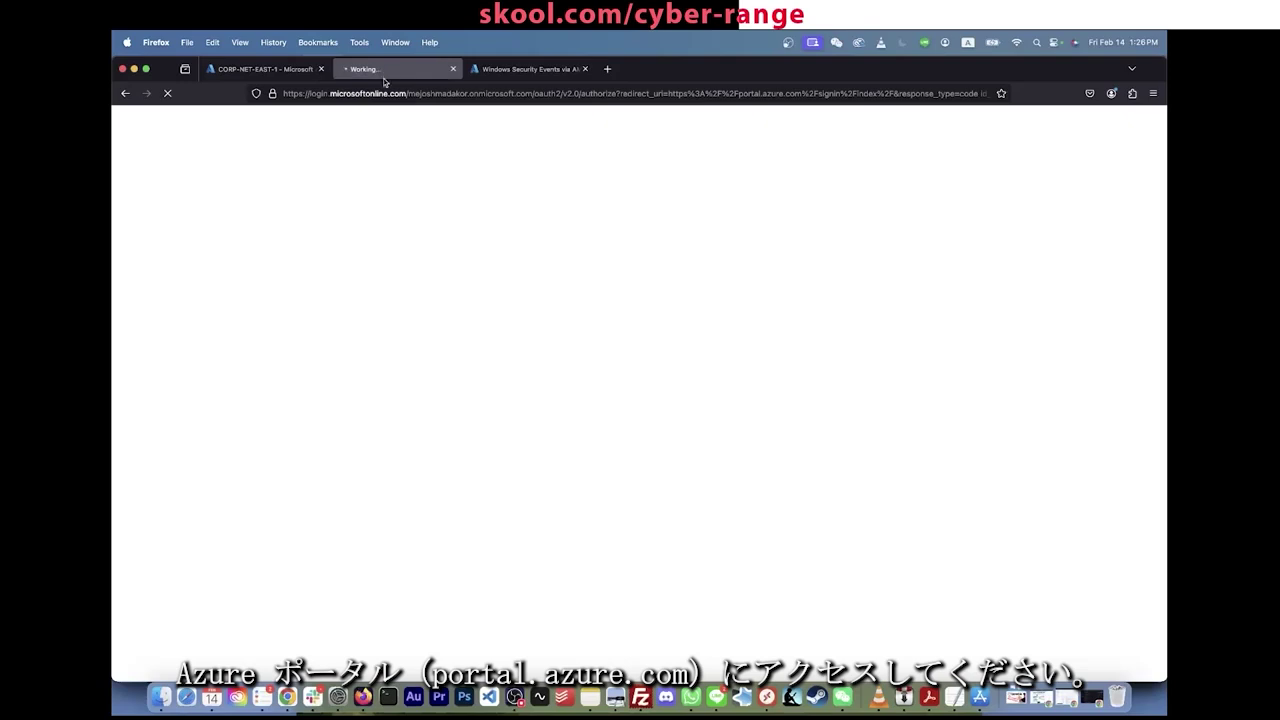
left_click(316, 94)
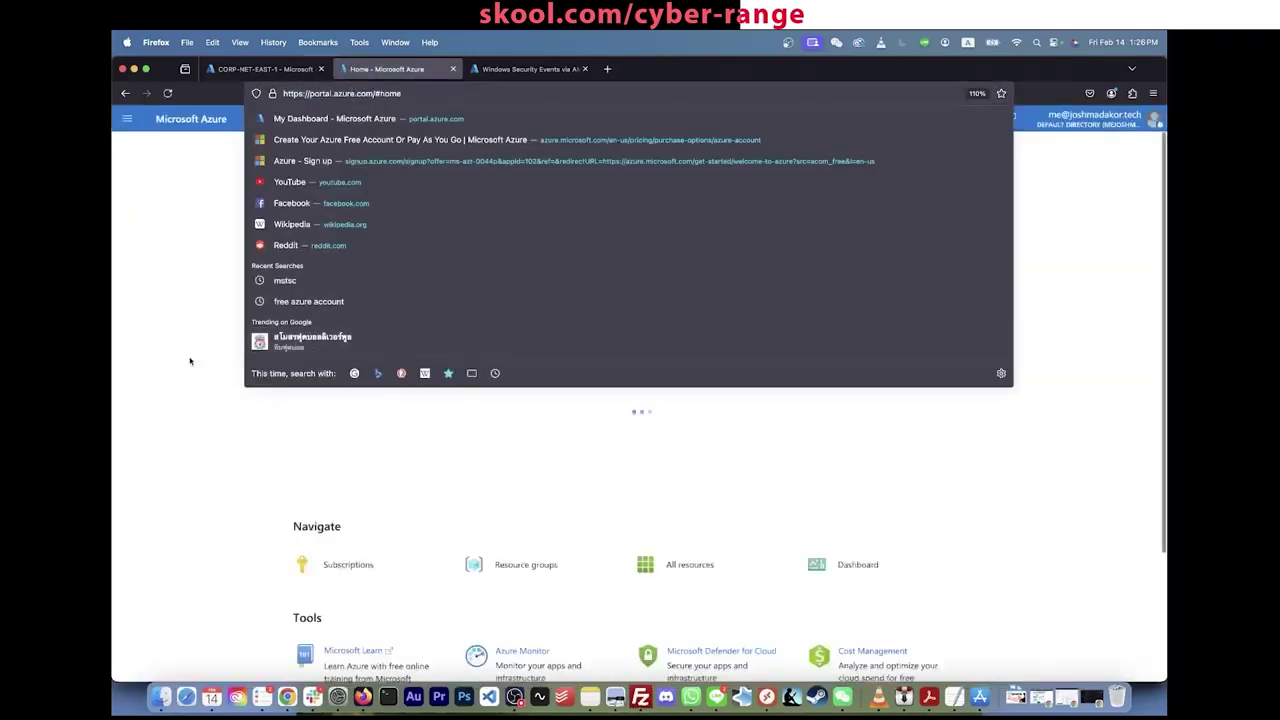
left_click(190, 361)
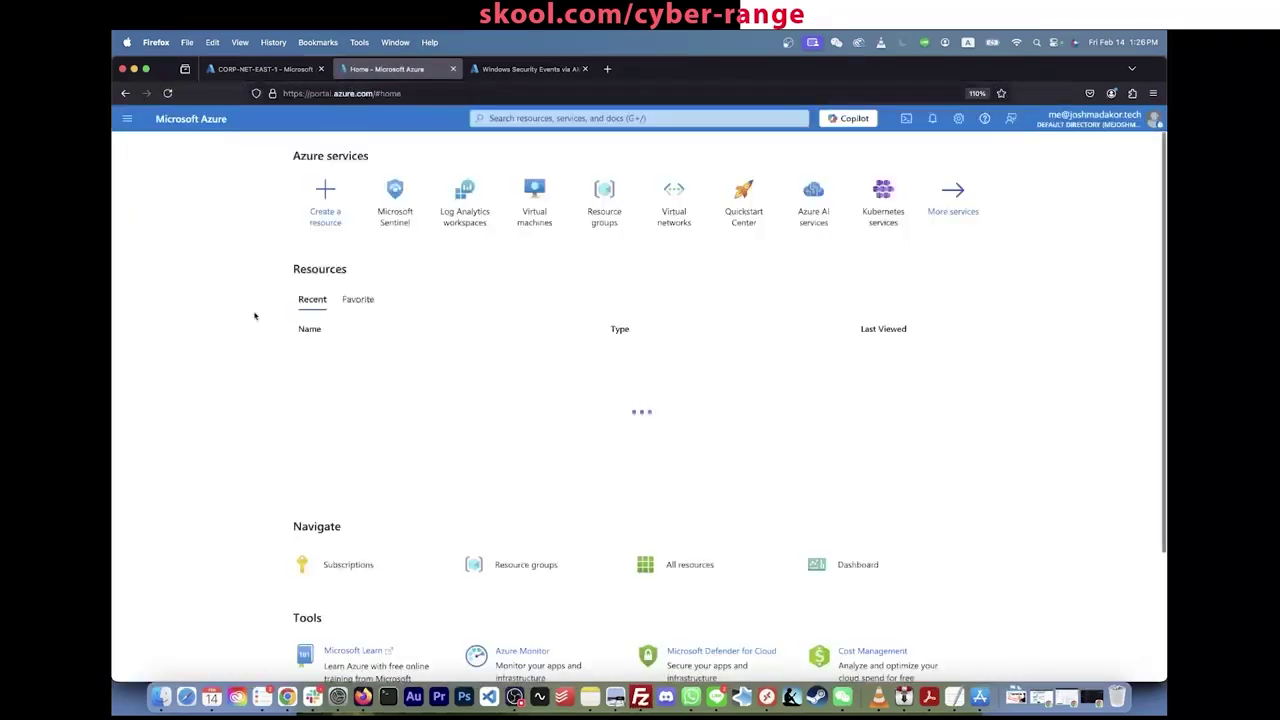
Step: Find Log Analytics workspaces, open LAW-soc-lab-0000, and go to its Logs page
left_click(605, 118)
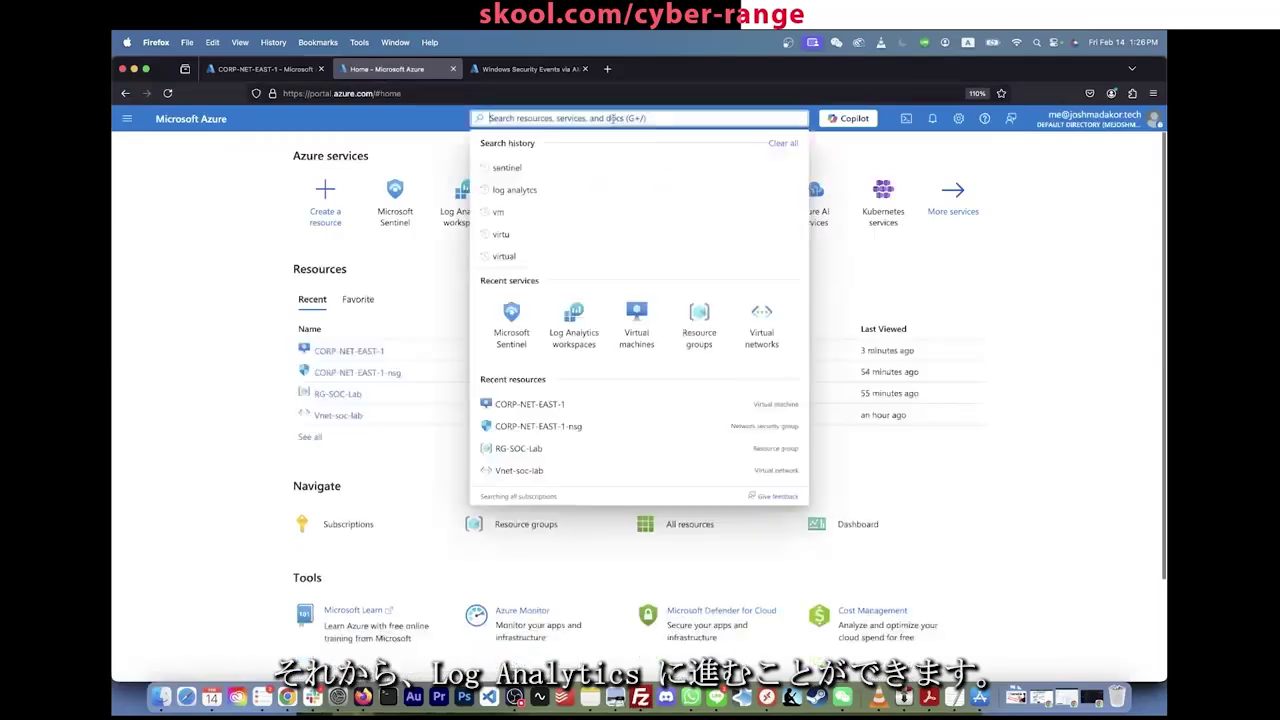
type("log analytics")
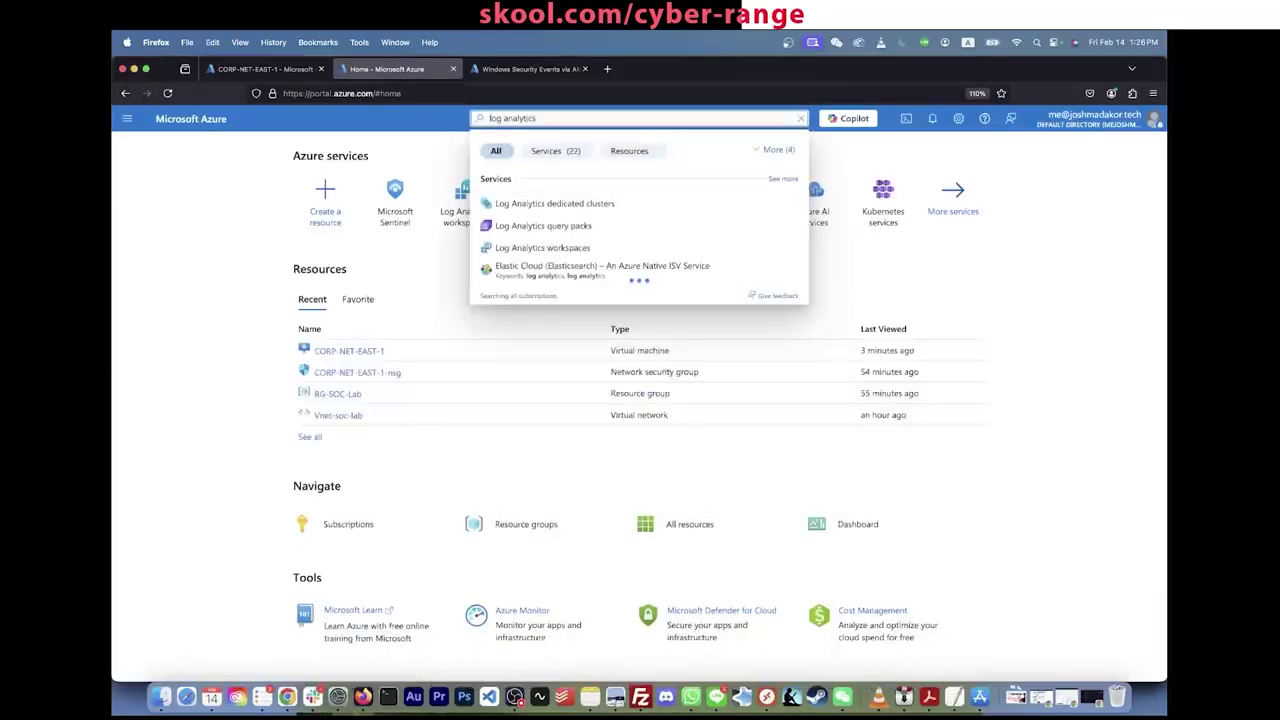
left_click(555, 248)
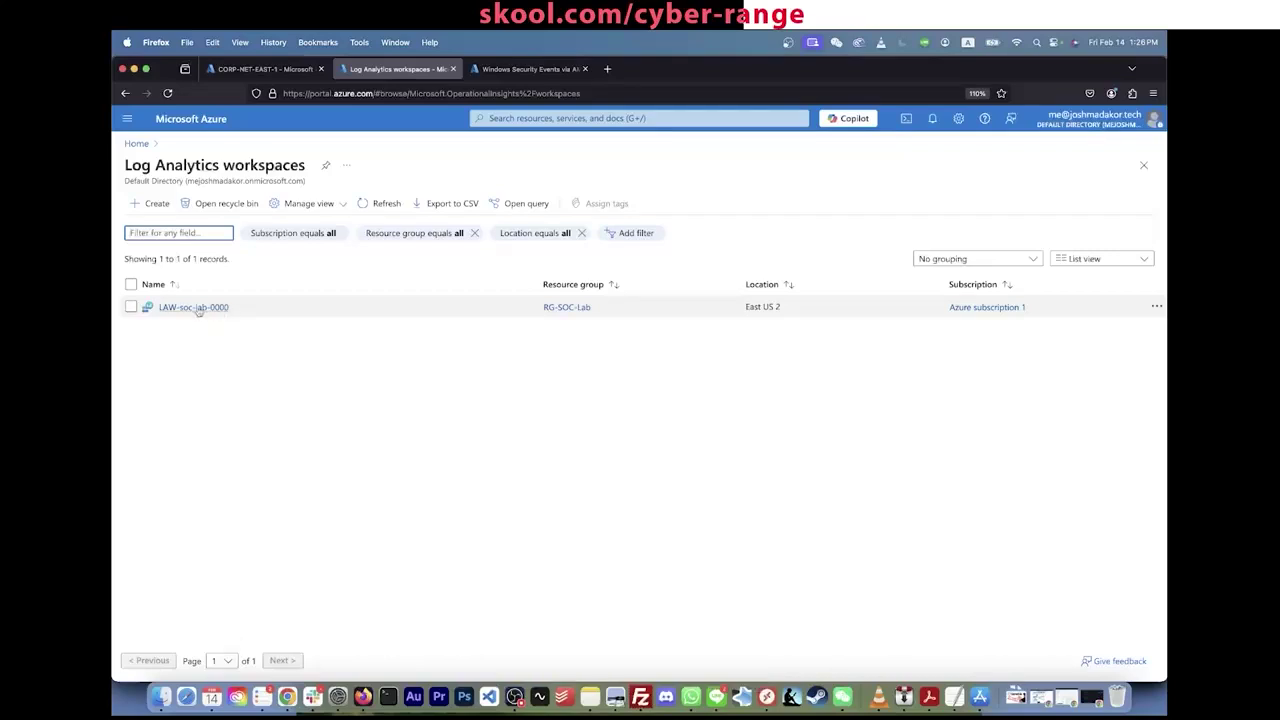
left_click(195, 312)
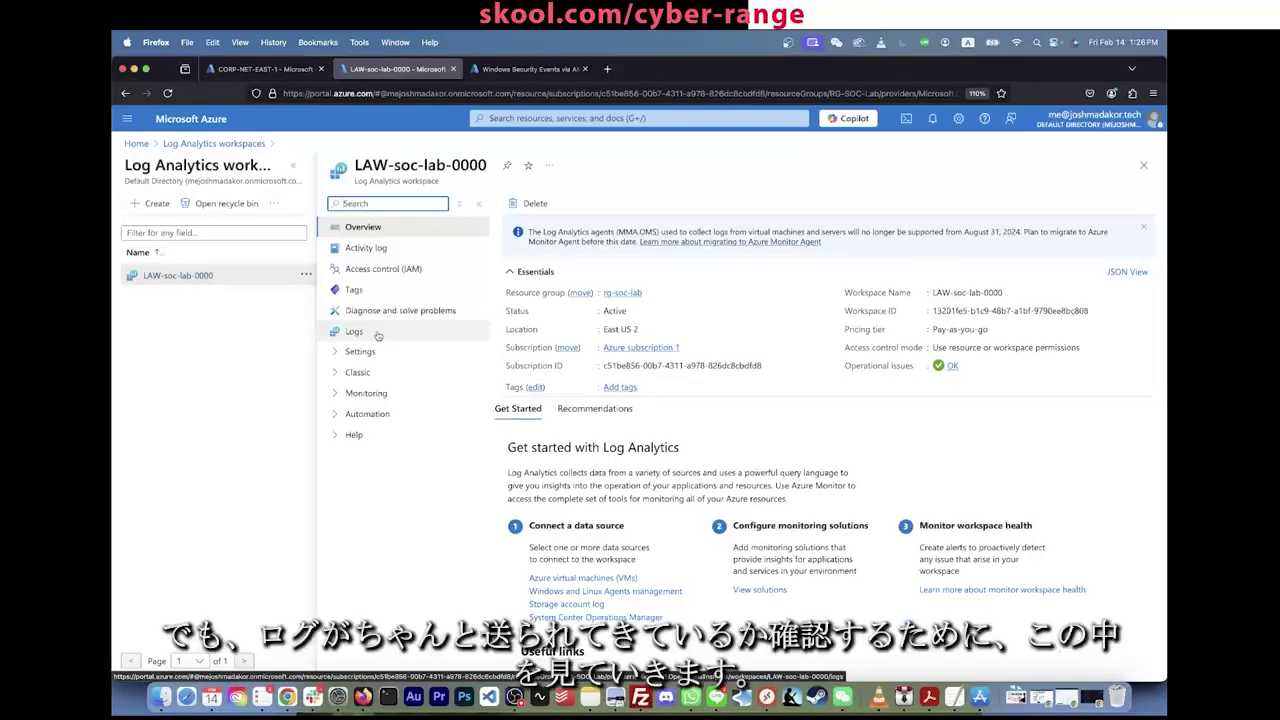
left_click(365, 338)
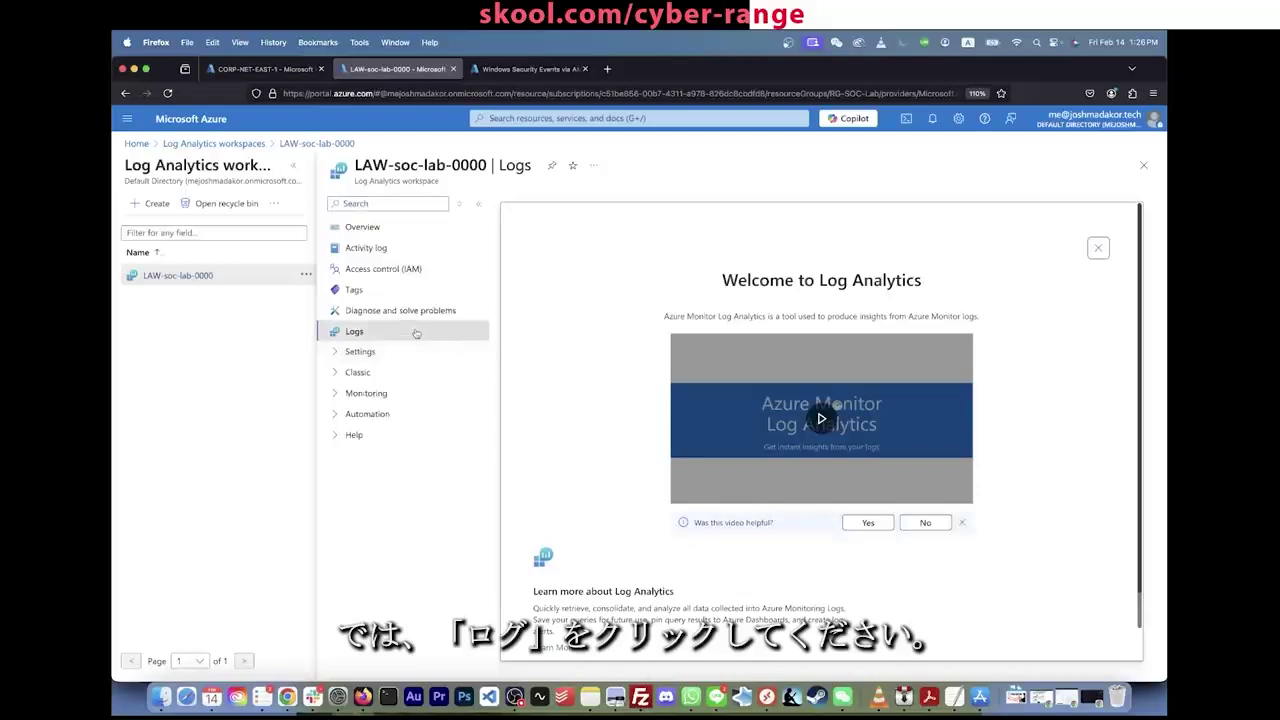
Step: Clear the welcome, Queries hub and announcement popups, then run a SecurityEvent query
left_click(1099, 249)
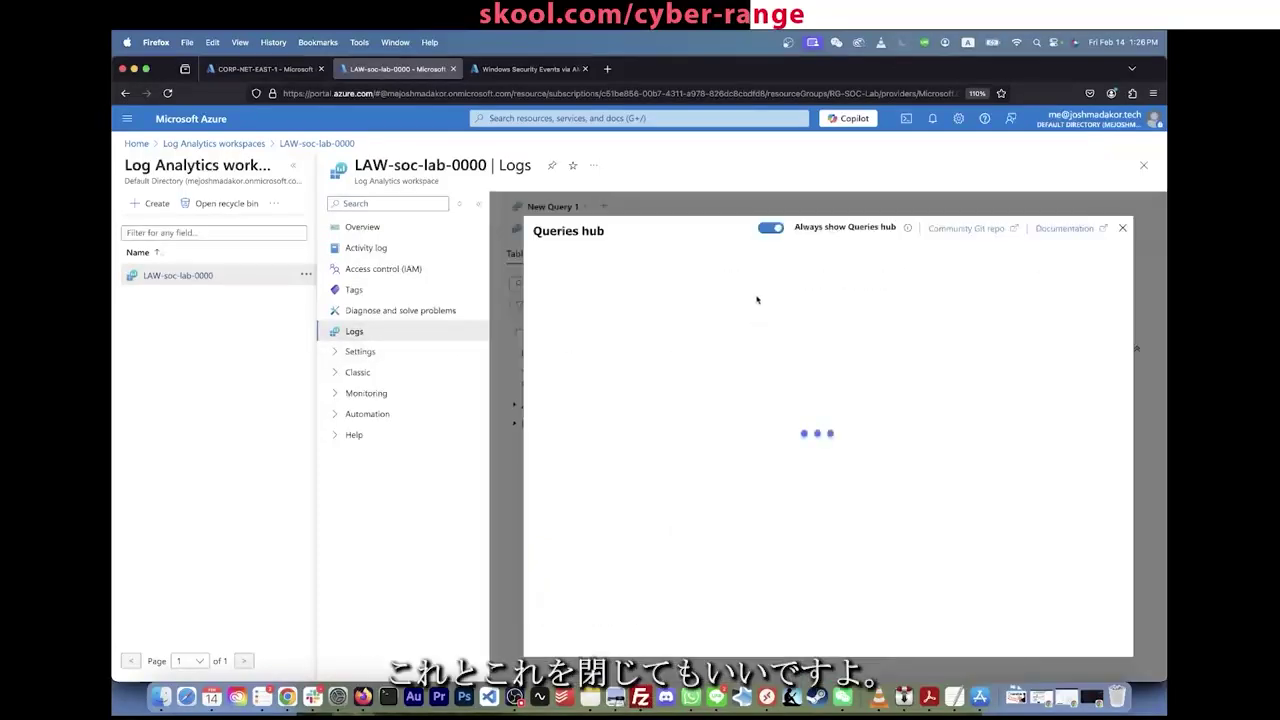
left_click(1123, 229)
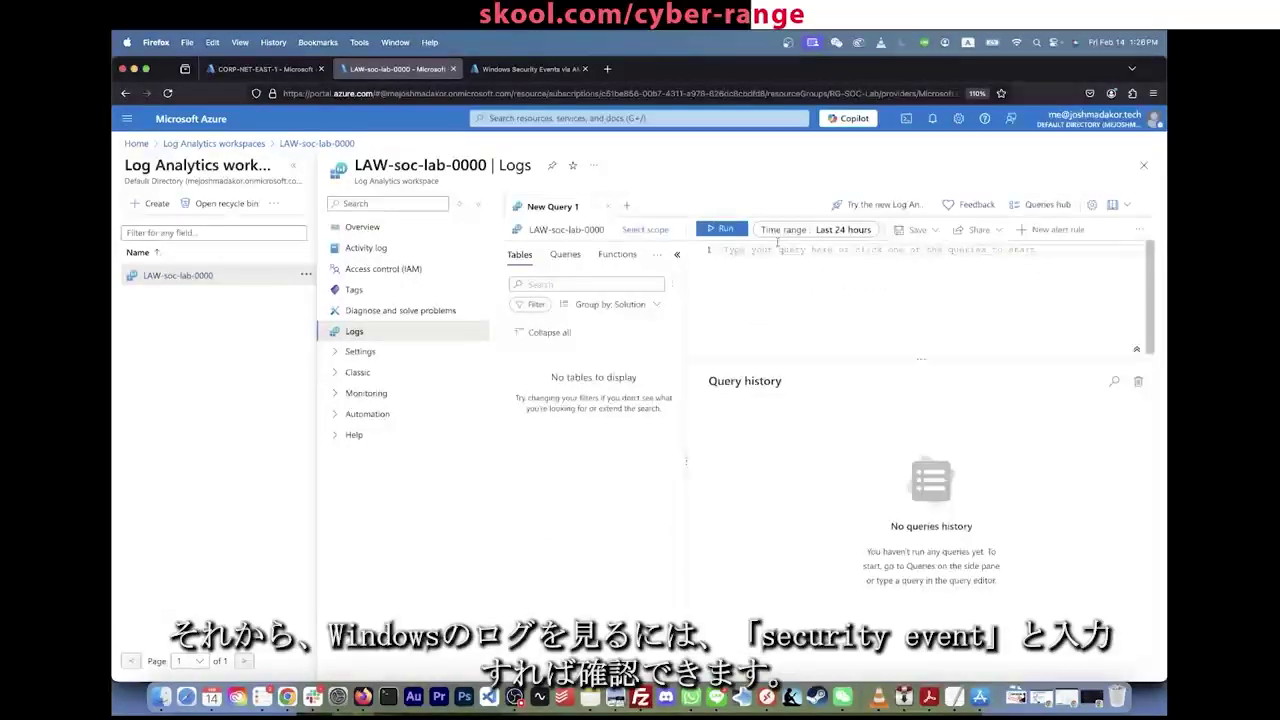
left_click(975, 234)
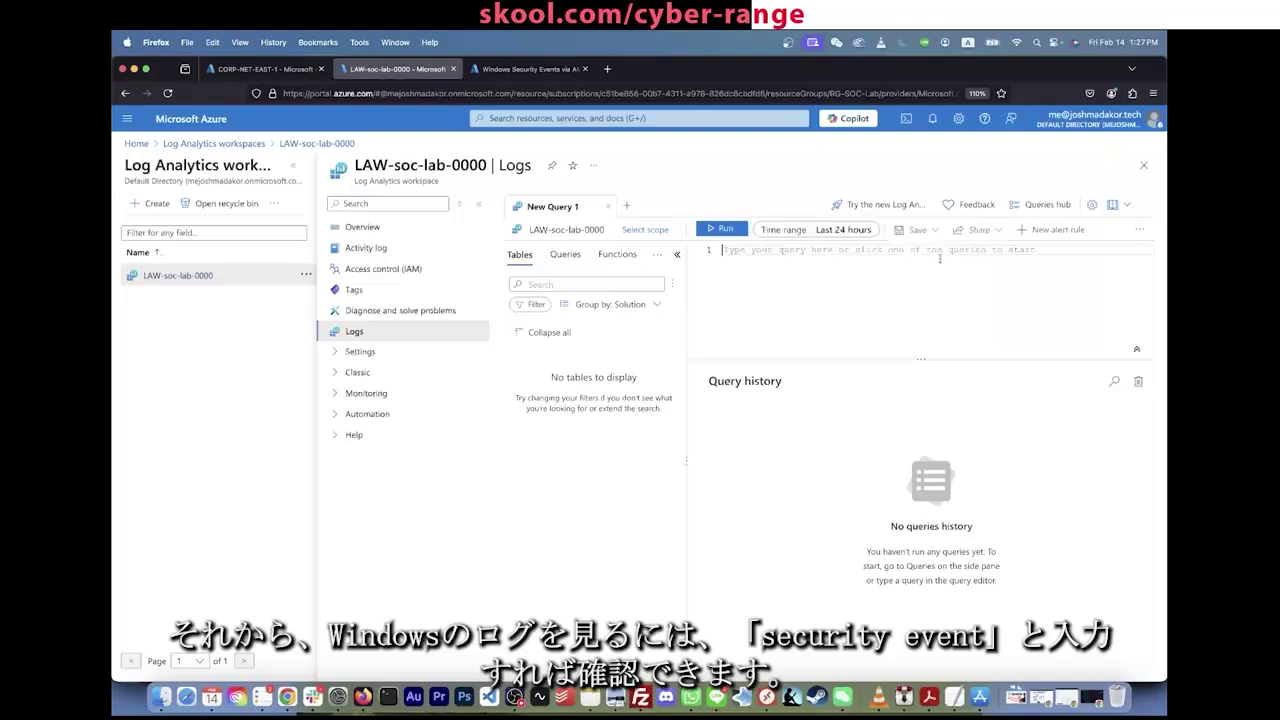
type("Securit")
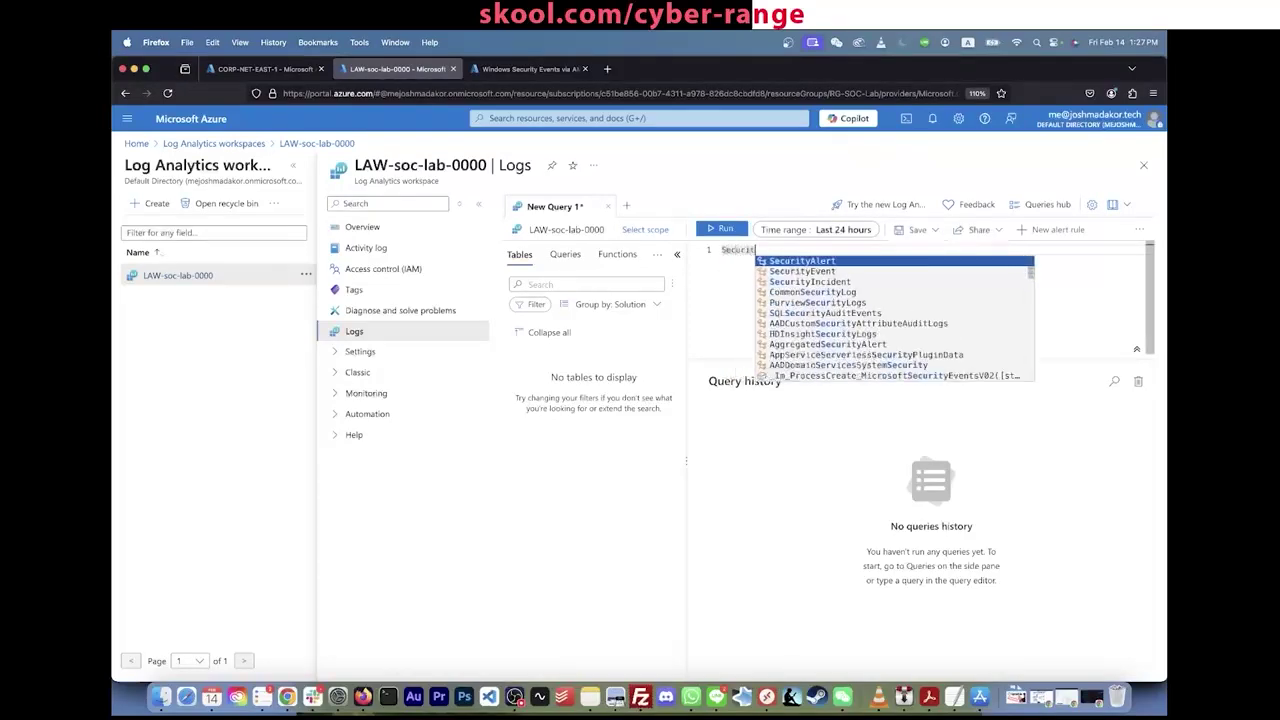
type("yEvent")
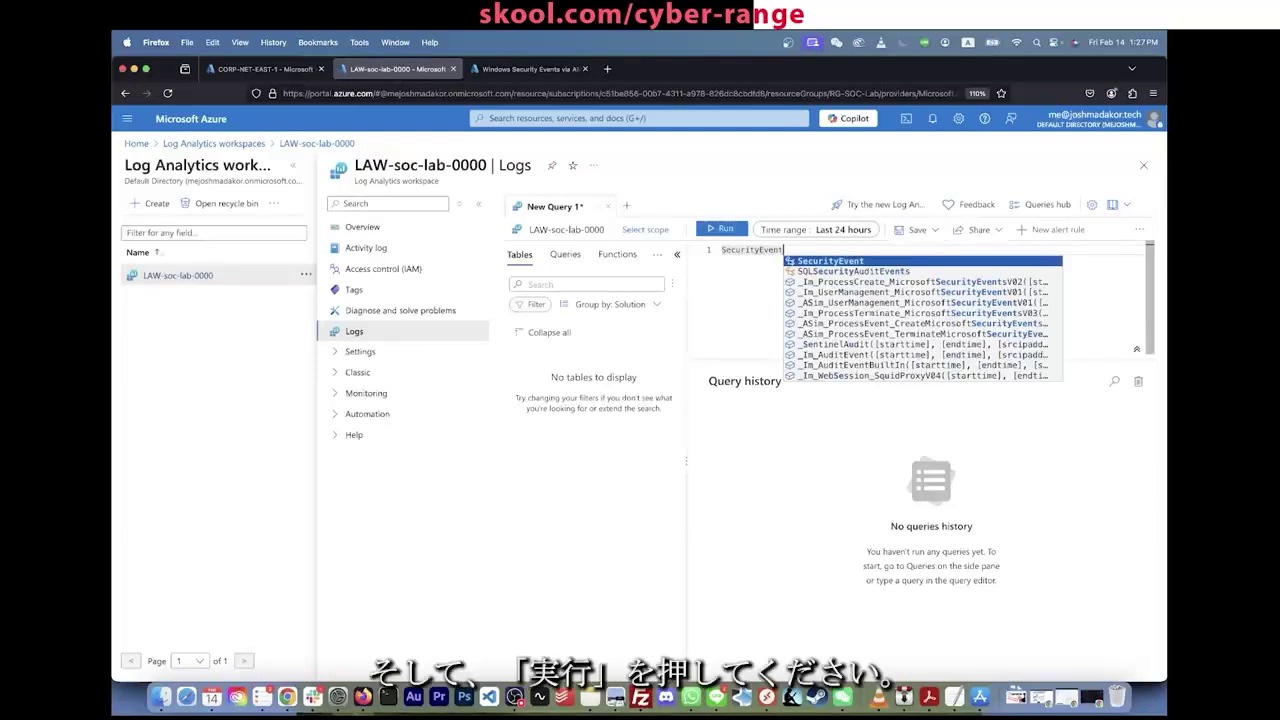
left_click(727, 230)
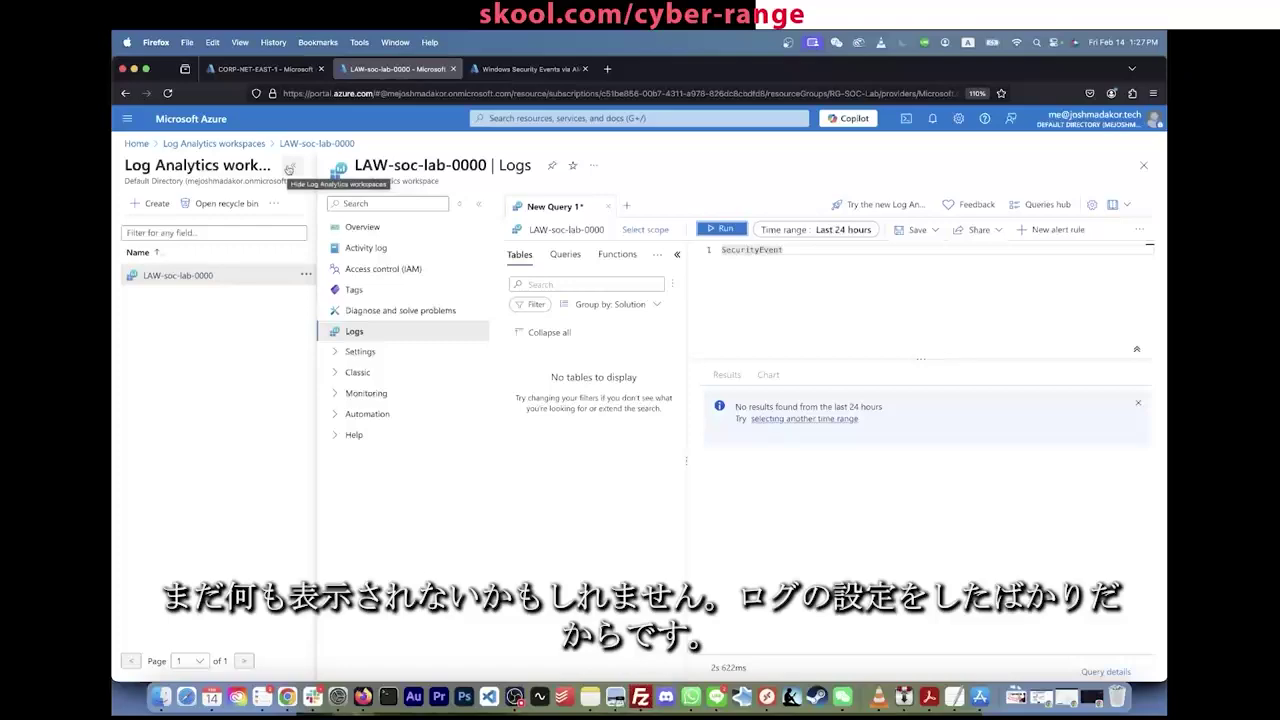
Step: Hide the Log Analytics workspaces panel and glance at the other portal tabs
left_click(288, 168)
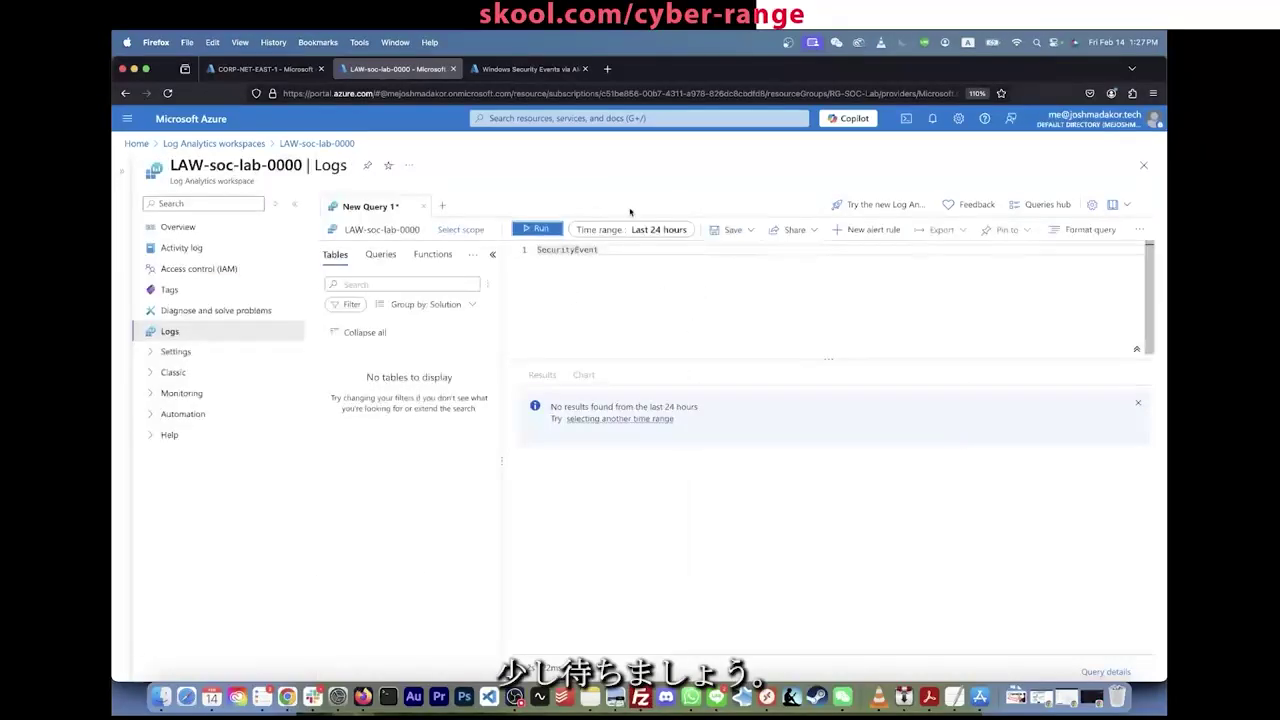
left_click(542, 70)
left_click(398, 69)
Step: Check the AzureMonitorWindowsAgent extension on CORP-NET-EAST-1, refresh, and rerun the SecurityEvent query
left_click(265, 69)
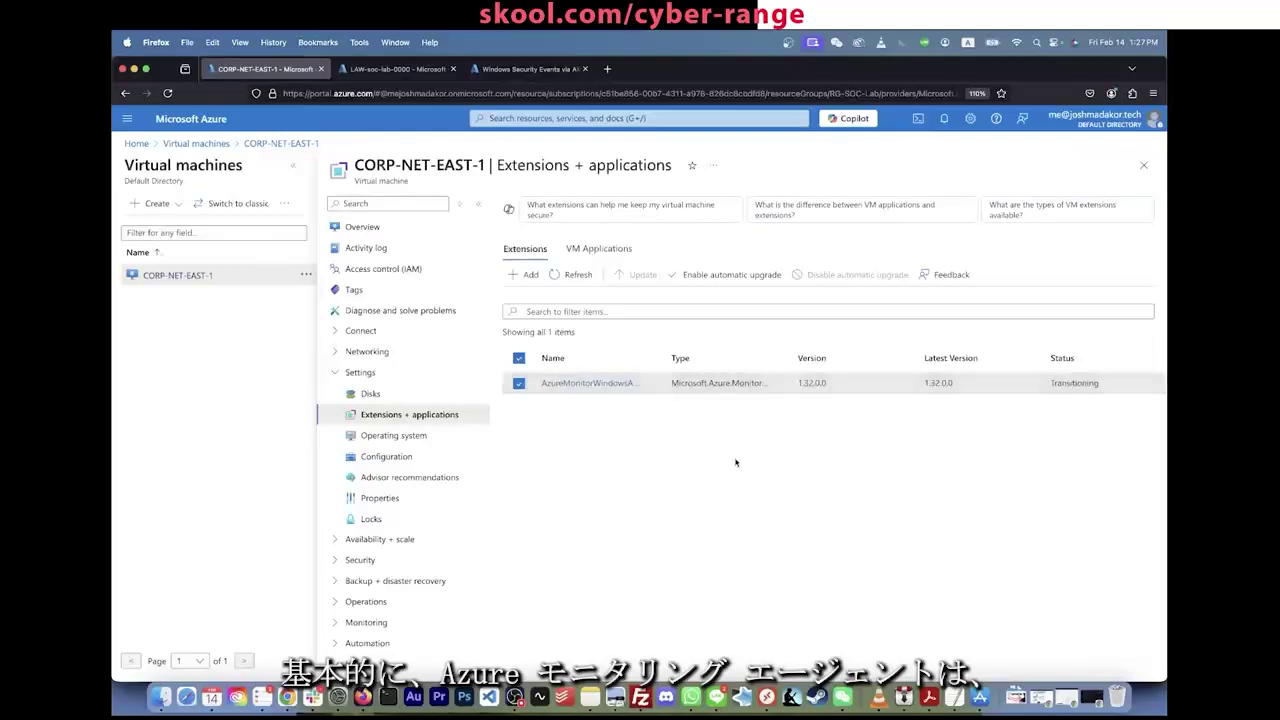
left_click(1071, 388)
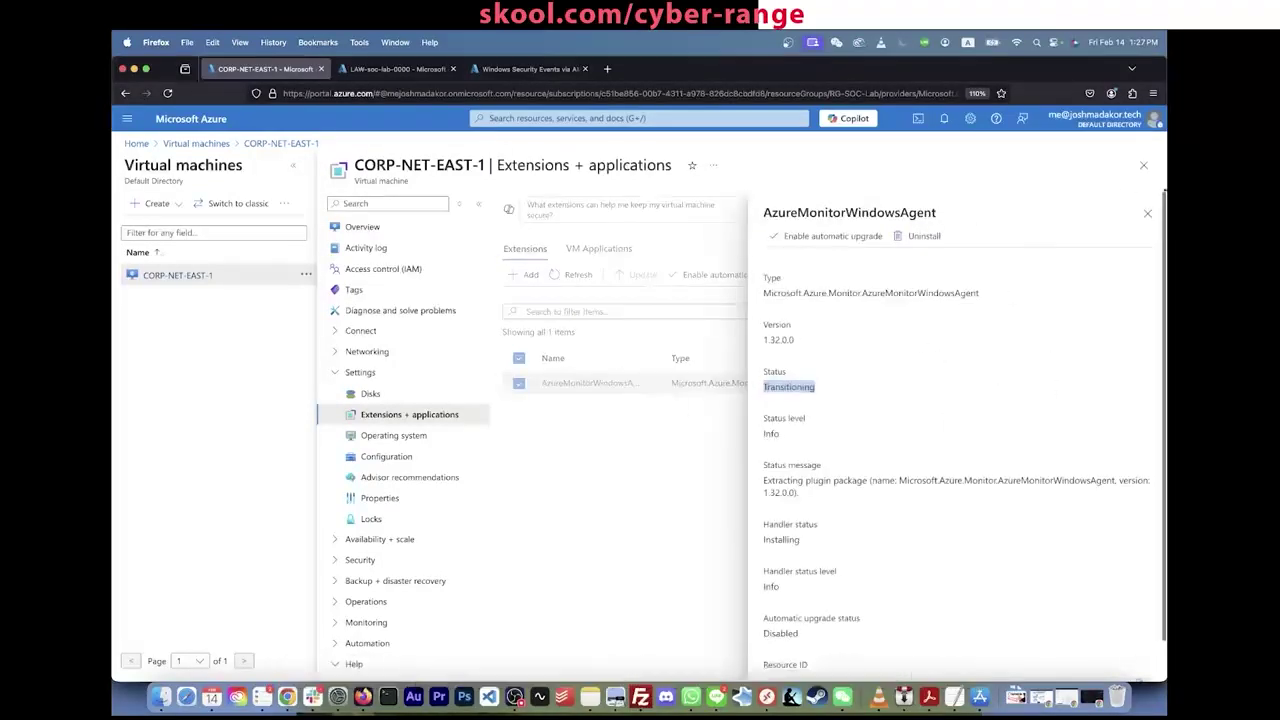
left_click(1147, 215)
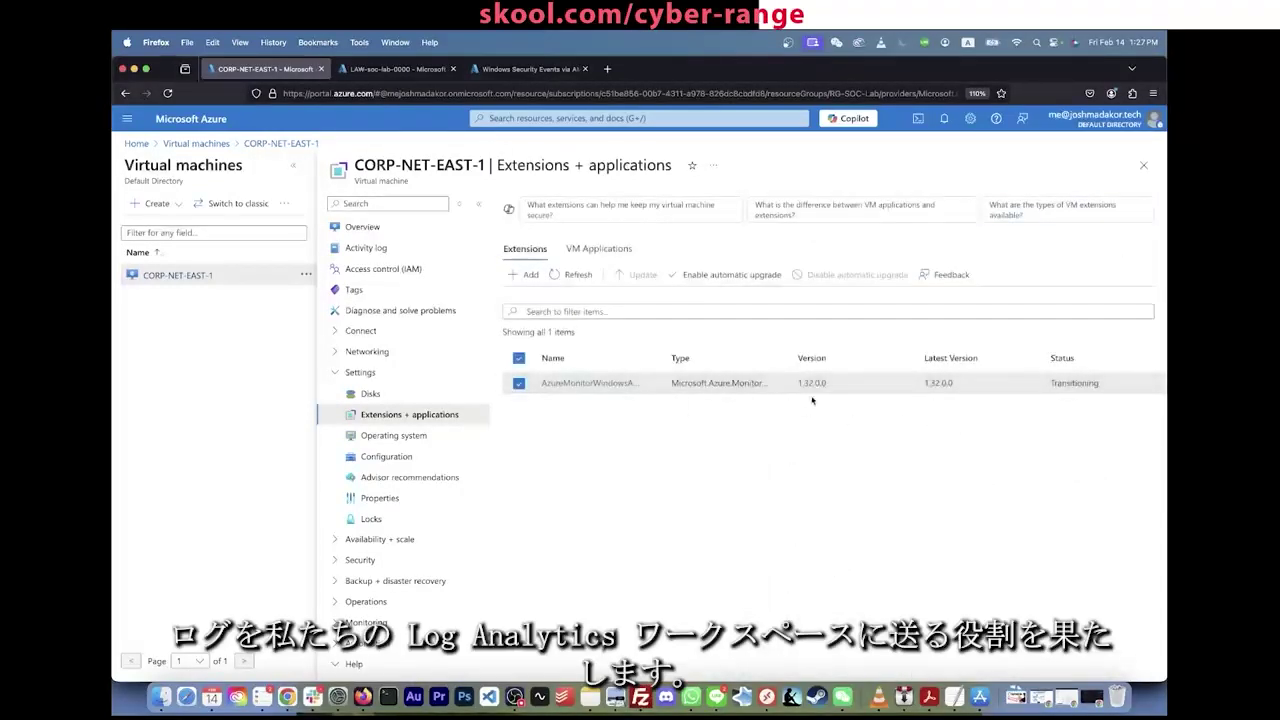
left_click(576, 275)
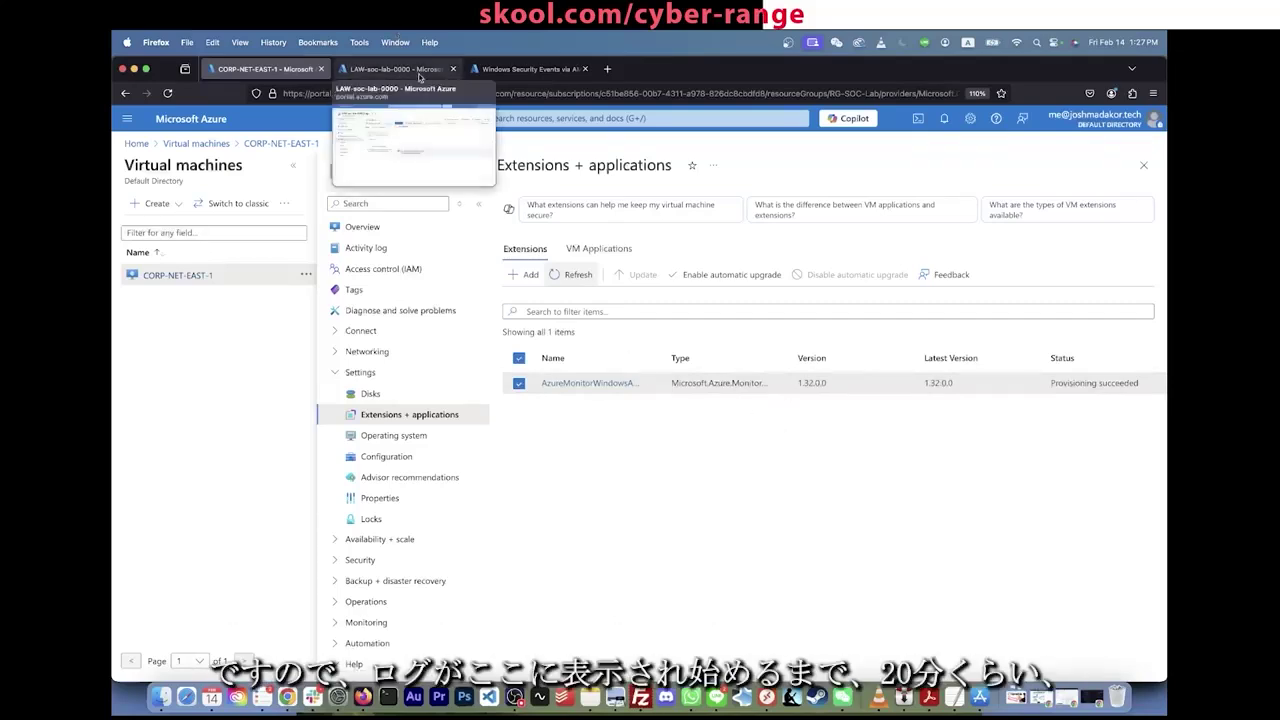
left_click(392, 69)
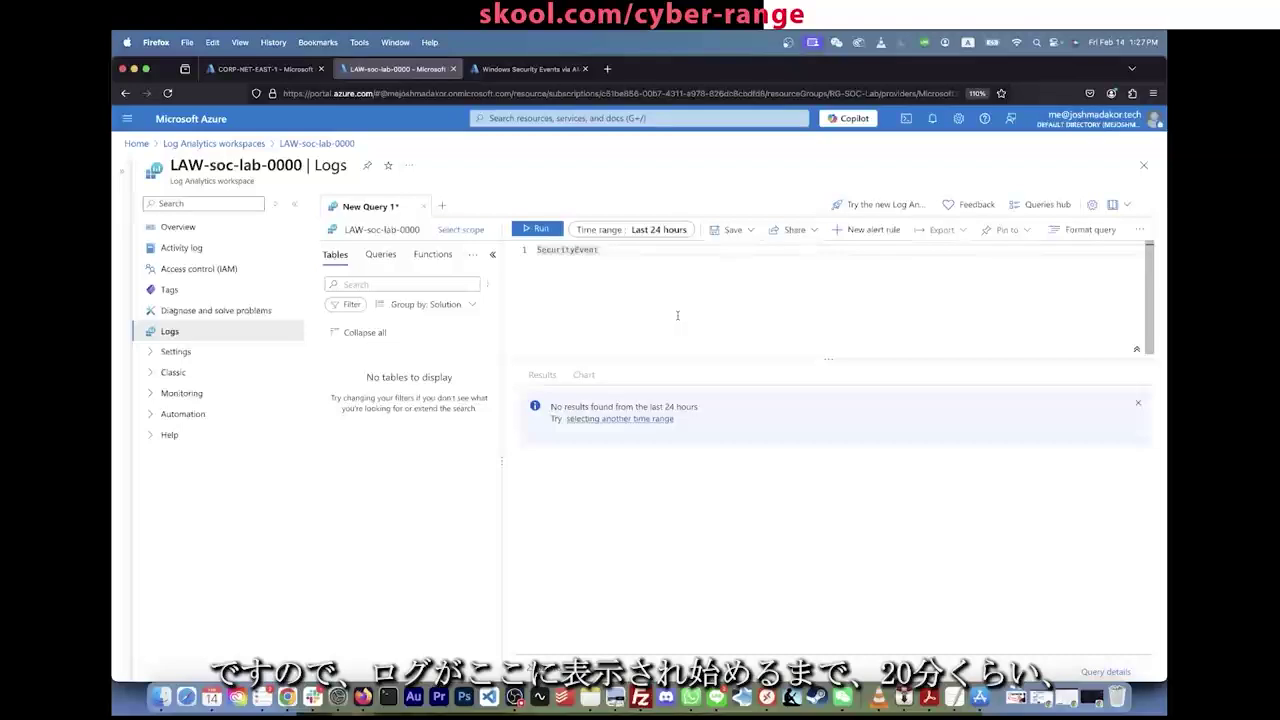
left_click(537, 229)
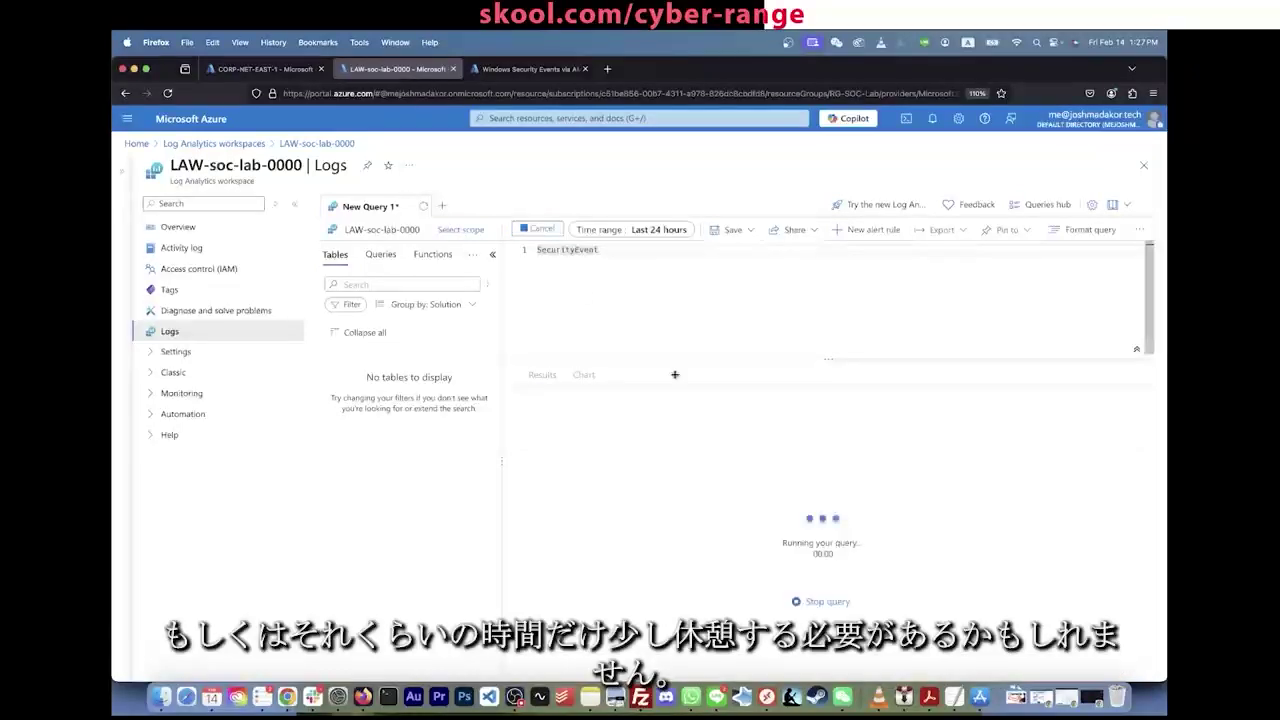
Step: Confirm the agent shows Provisioning succeeded, then run the SecurityEvent query once more
left_click(266, 70)
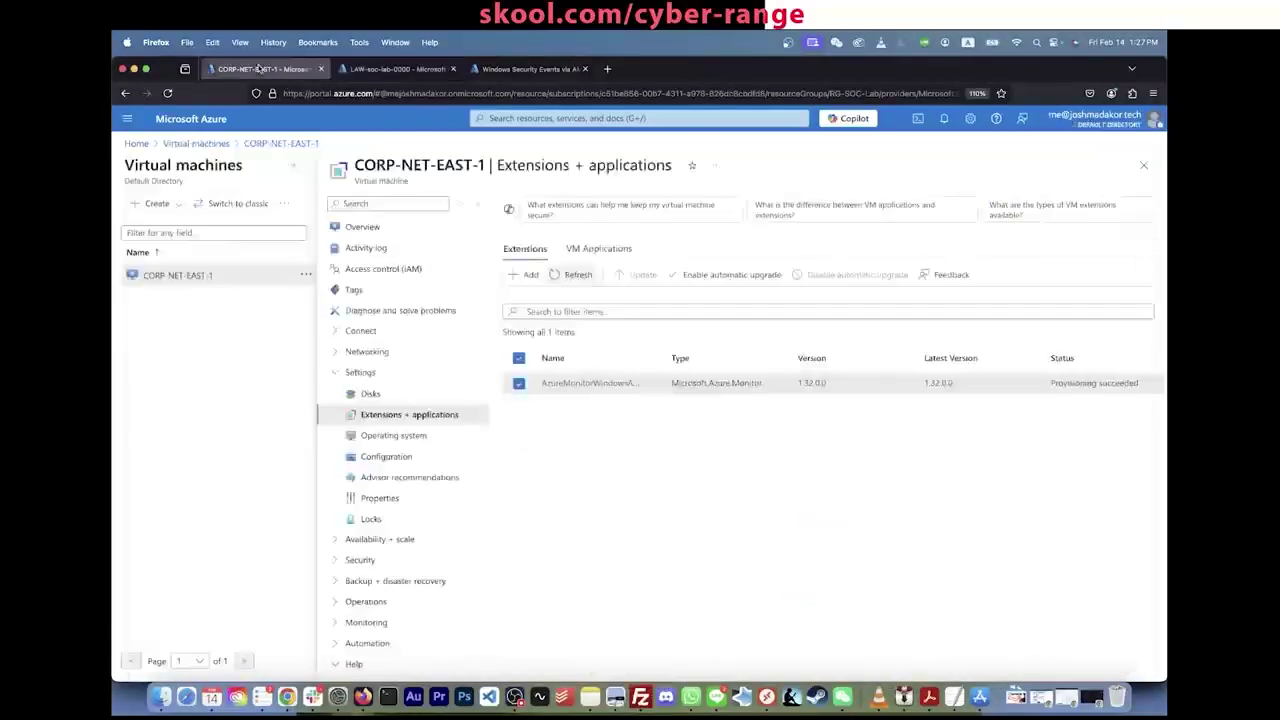
left_click(1082, 386)
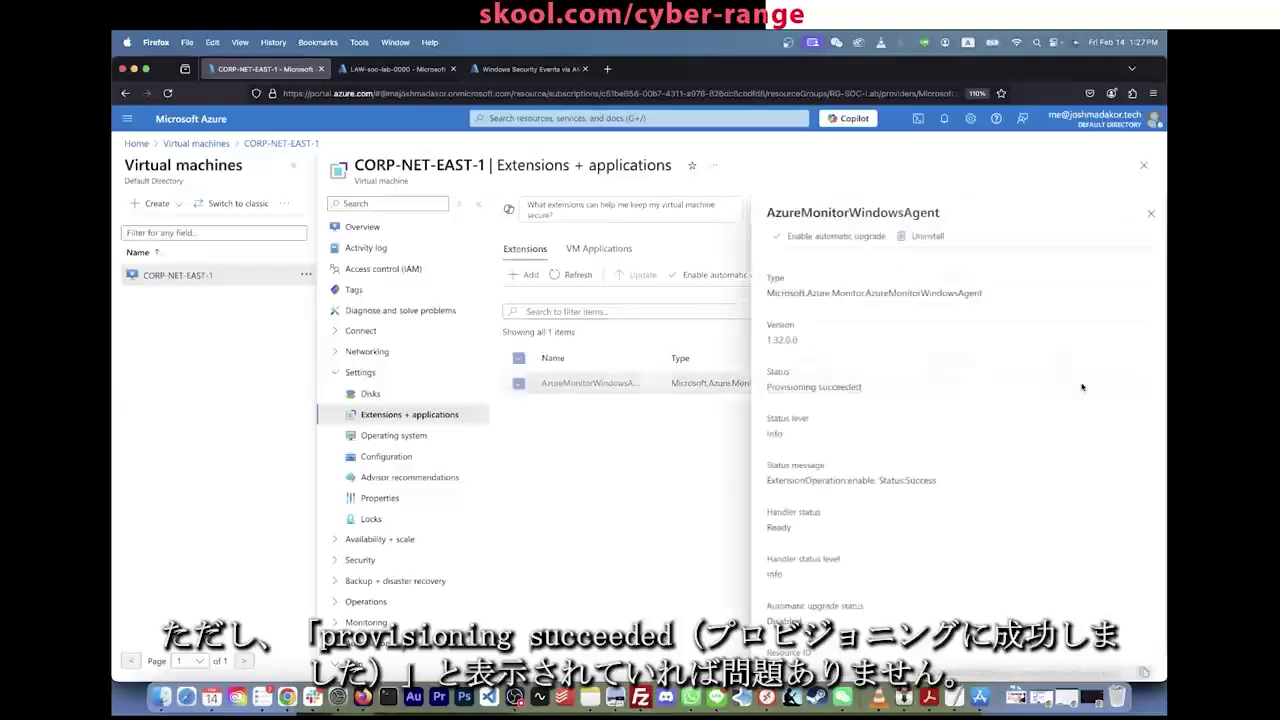
left_click(1146, 218)
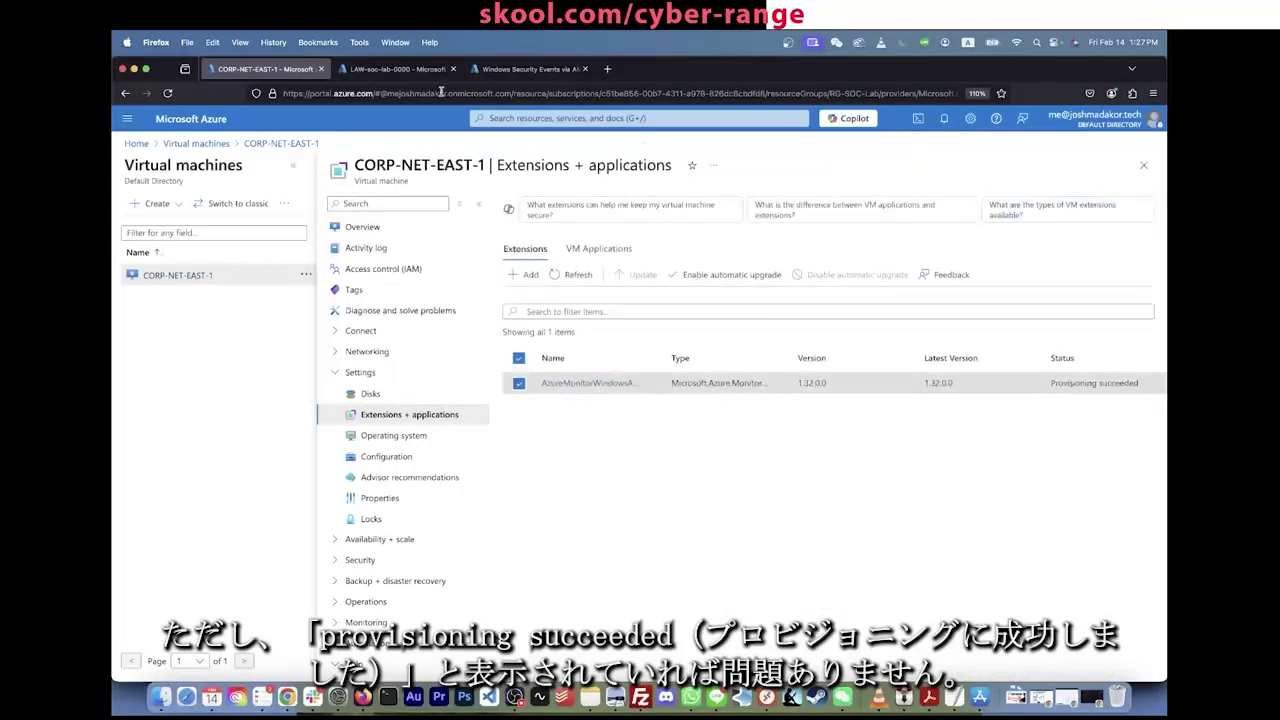
left_click(395, 69)
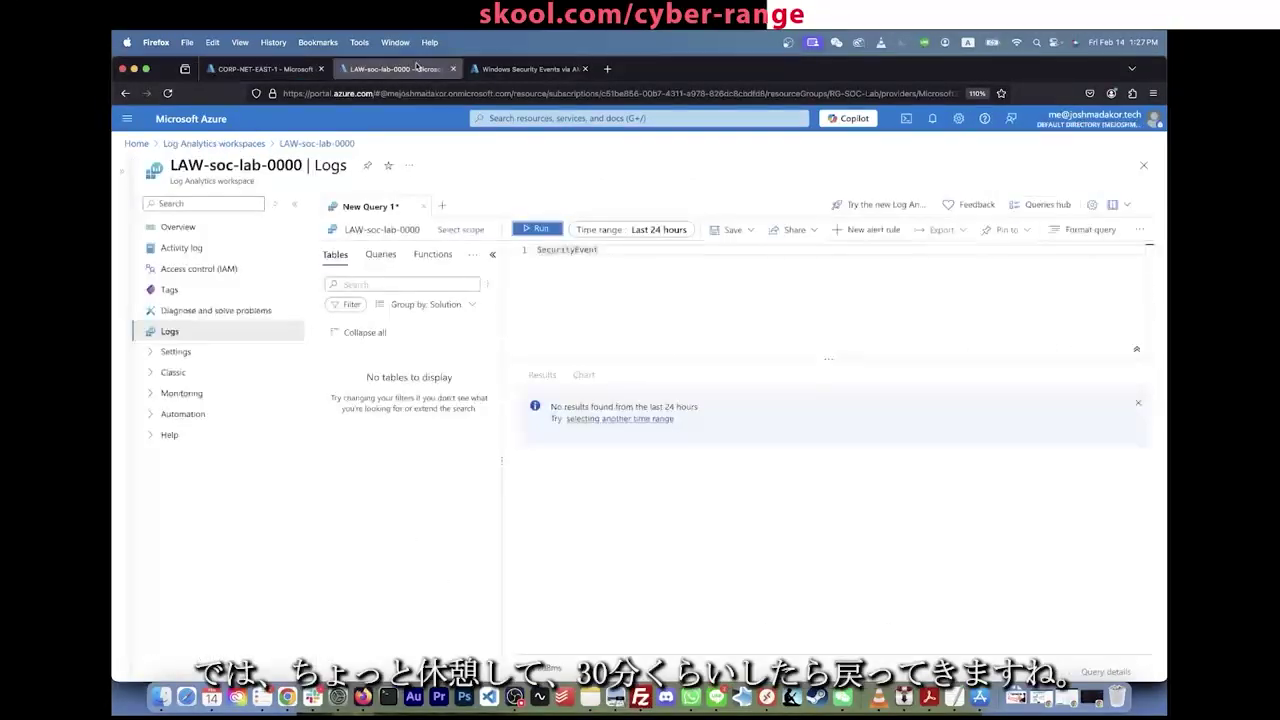
left_click(695, 313)
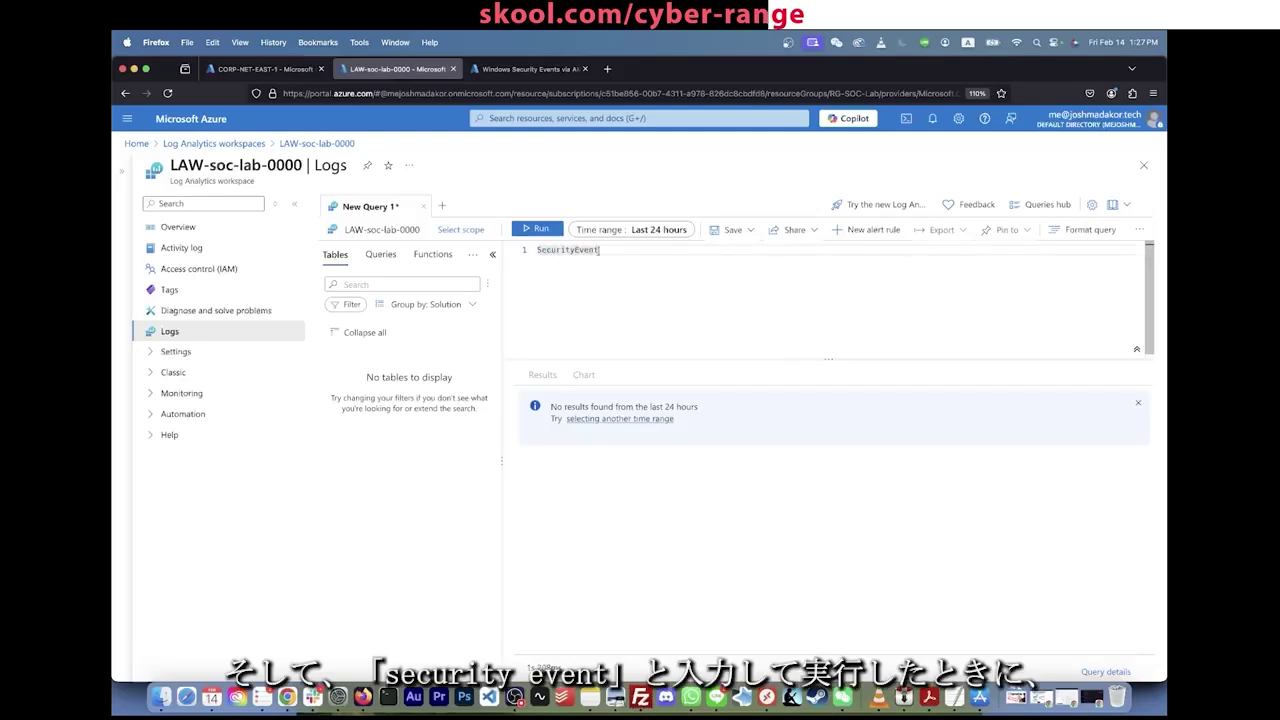
left_click(536, 228)
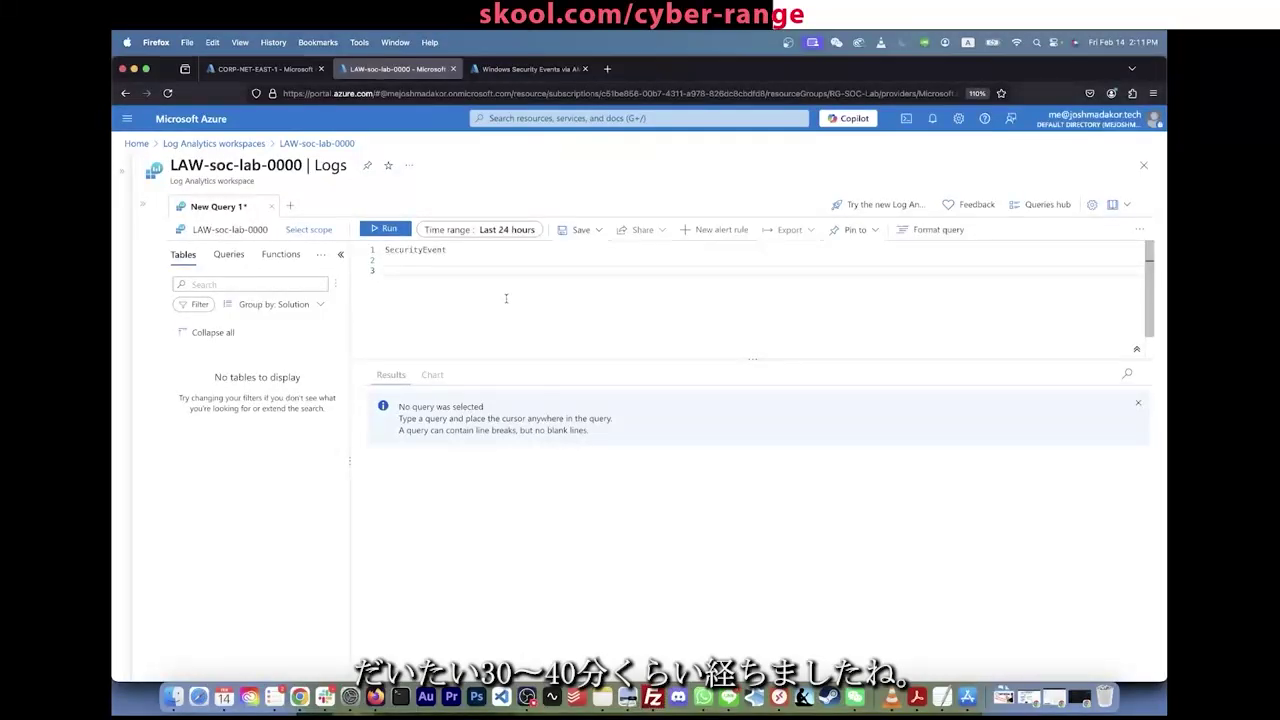
Step: Rerun the SecurityEvent query for 1434 CORP-NET-EAST-1 events and collapse the tables pane
left_click(492, 251)
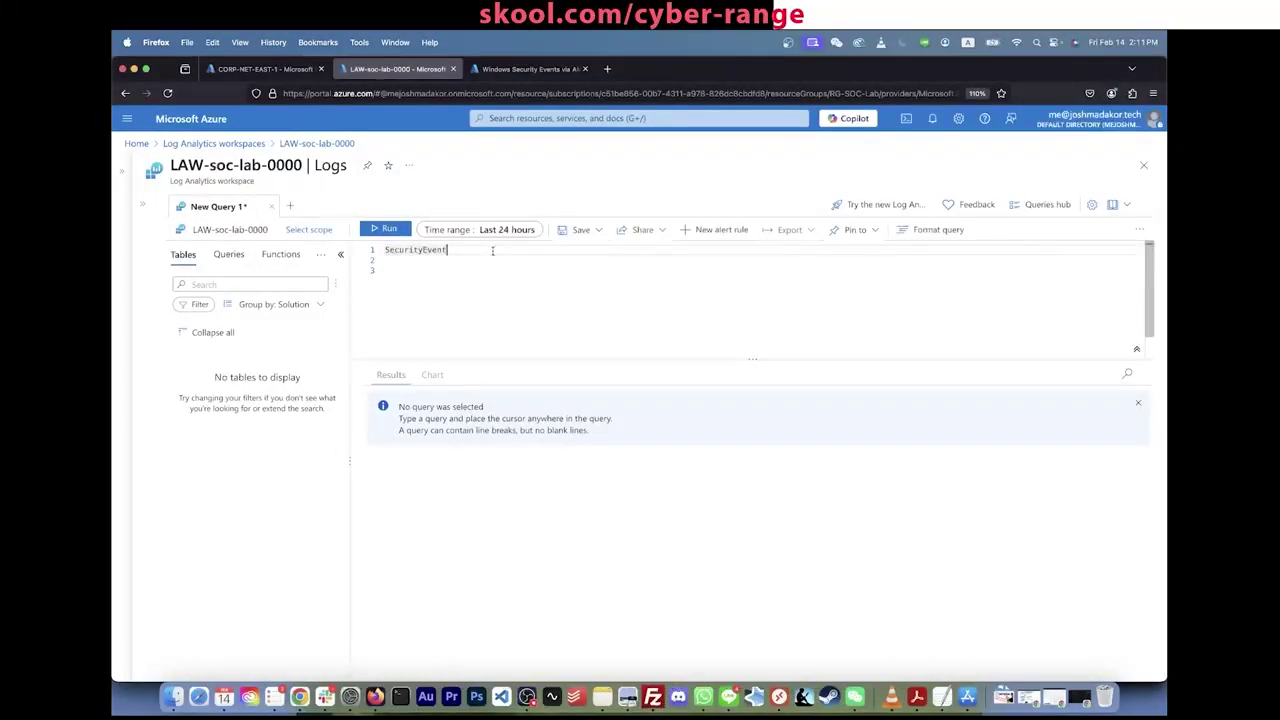
key("shift+Return")
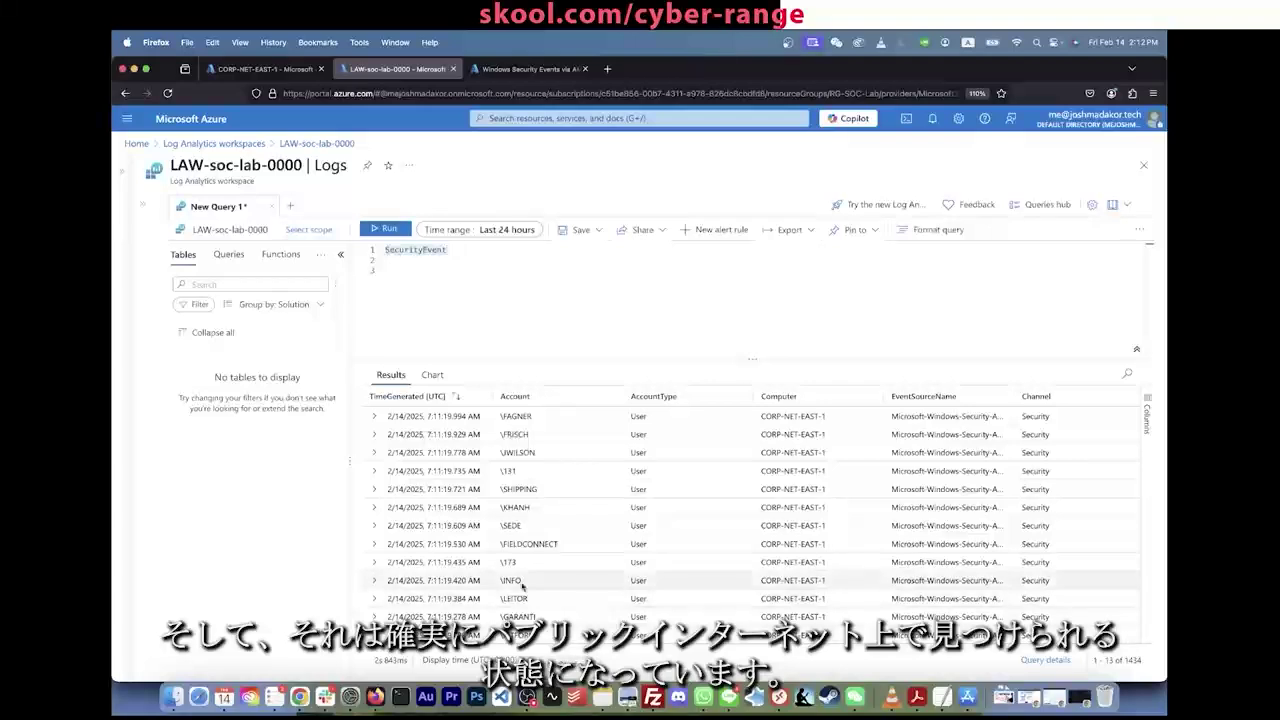
left_click(788, 296)
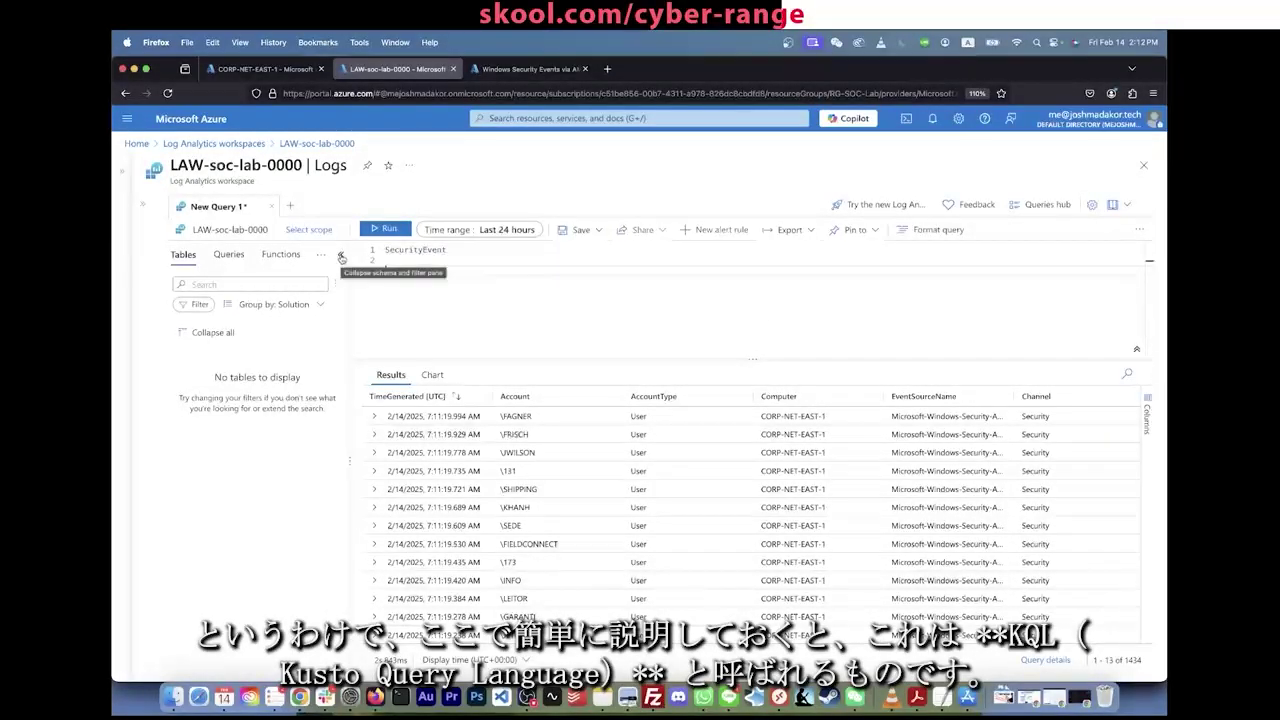
left_click(501, 263)
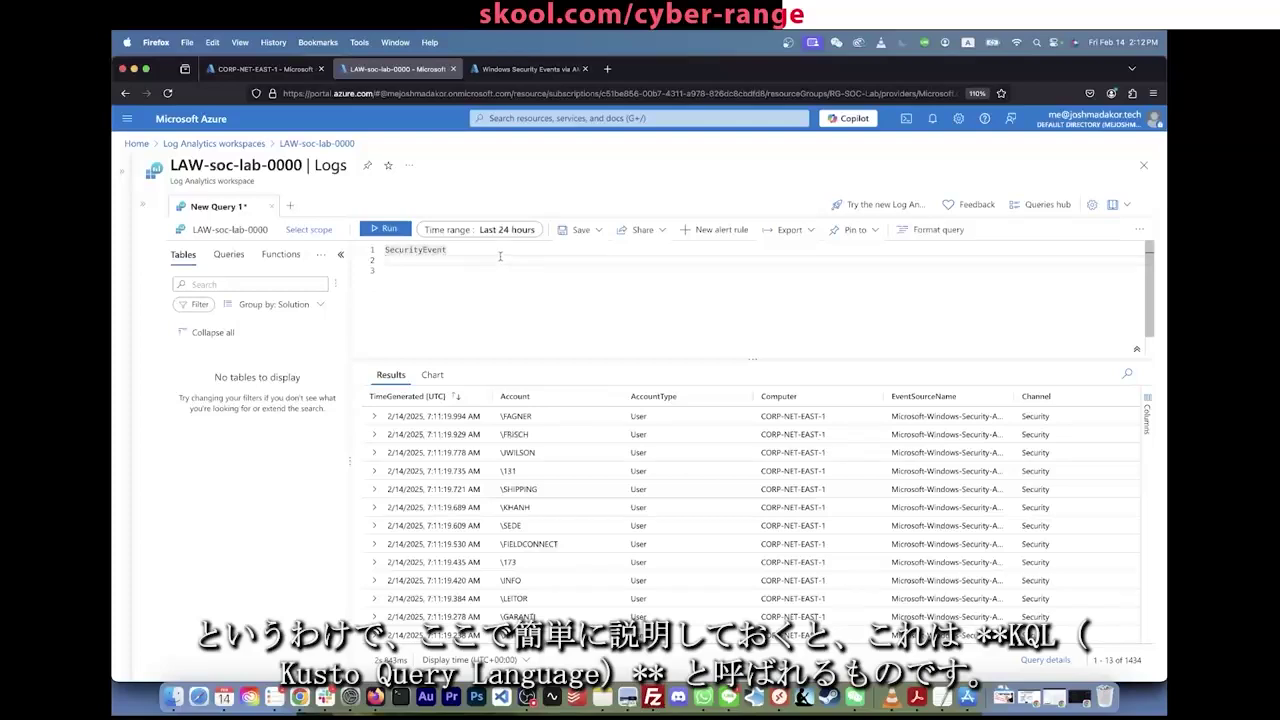
left_click(342, 257)
key("Return")
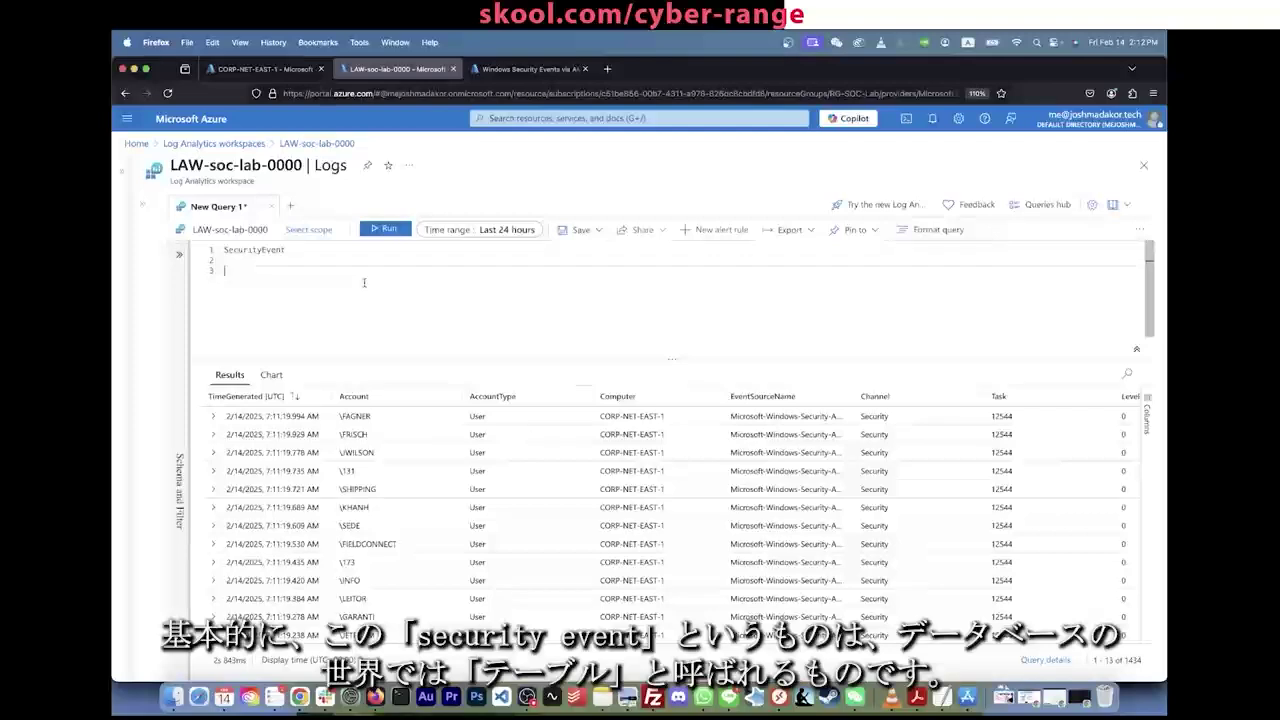
Step: Scroll across the SecurityEvent result columns, then return to CORP-NET-EAST-1's Extensions page
left_click(363, 265)
left_click(347, 253)
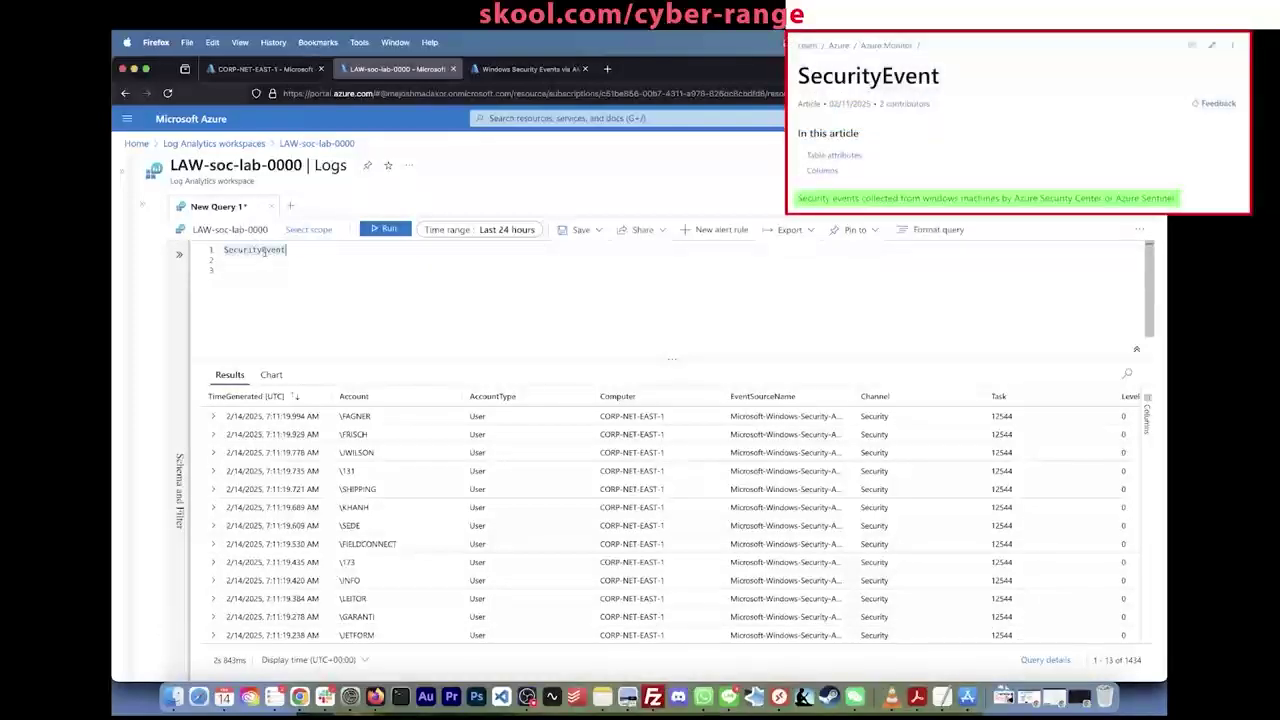
mouse_move(264, 252)
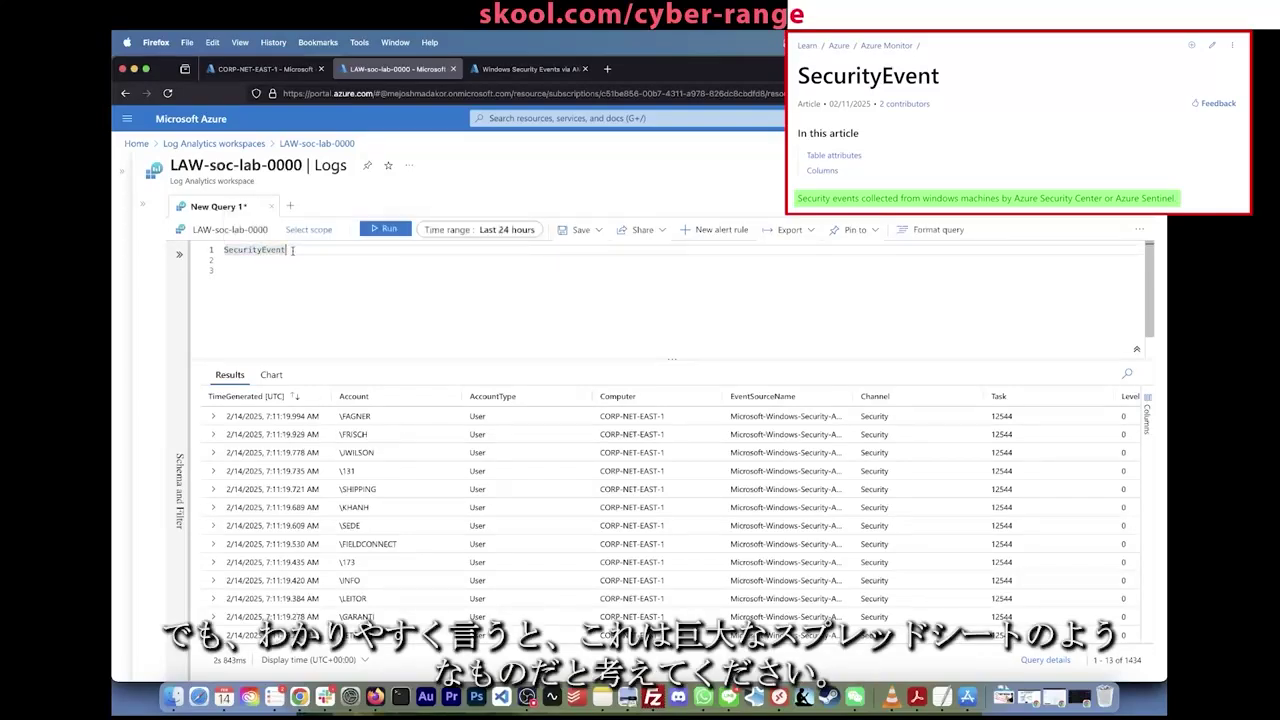
scroll(505, 490, "right", 10)
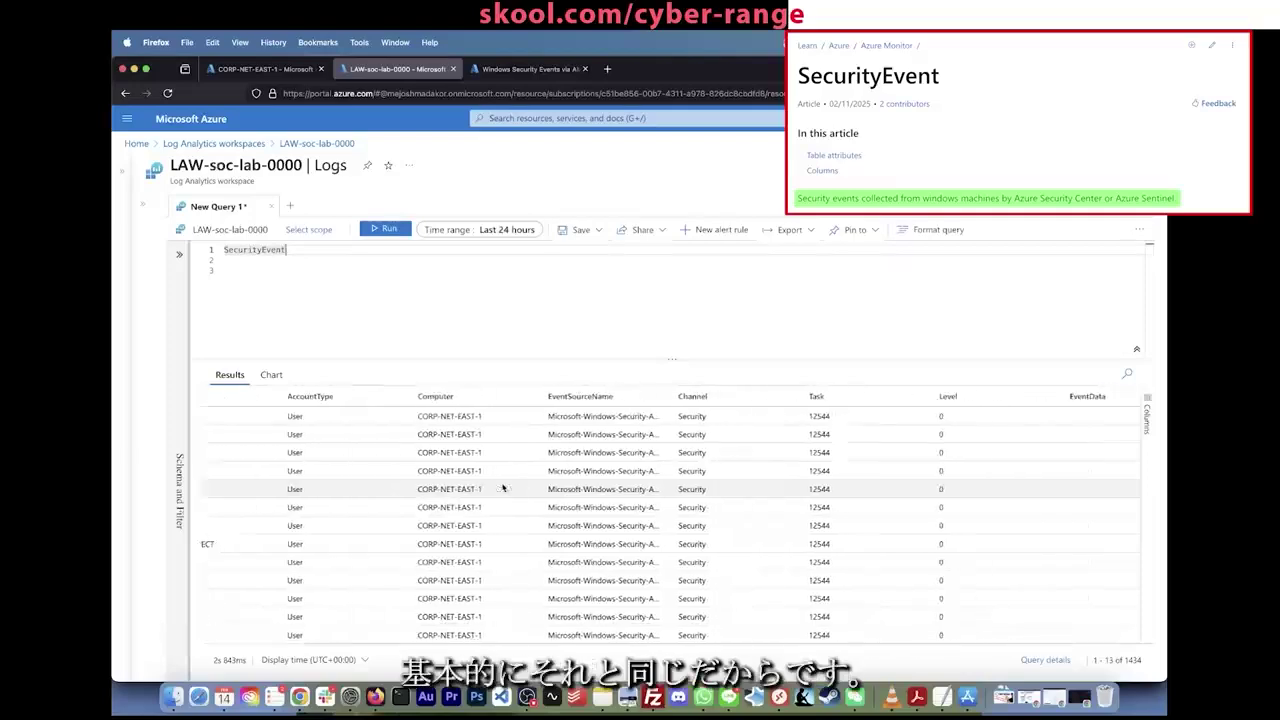
scroll(504, 488, "left", 10)
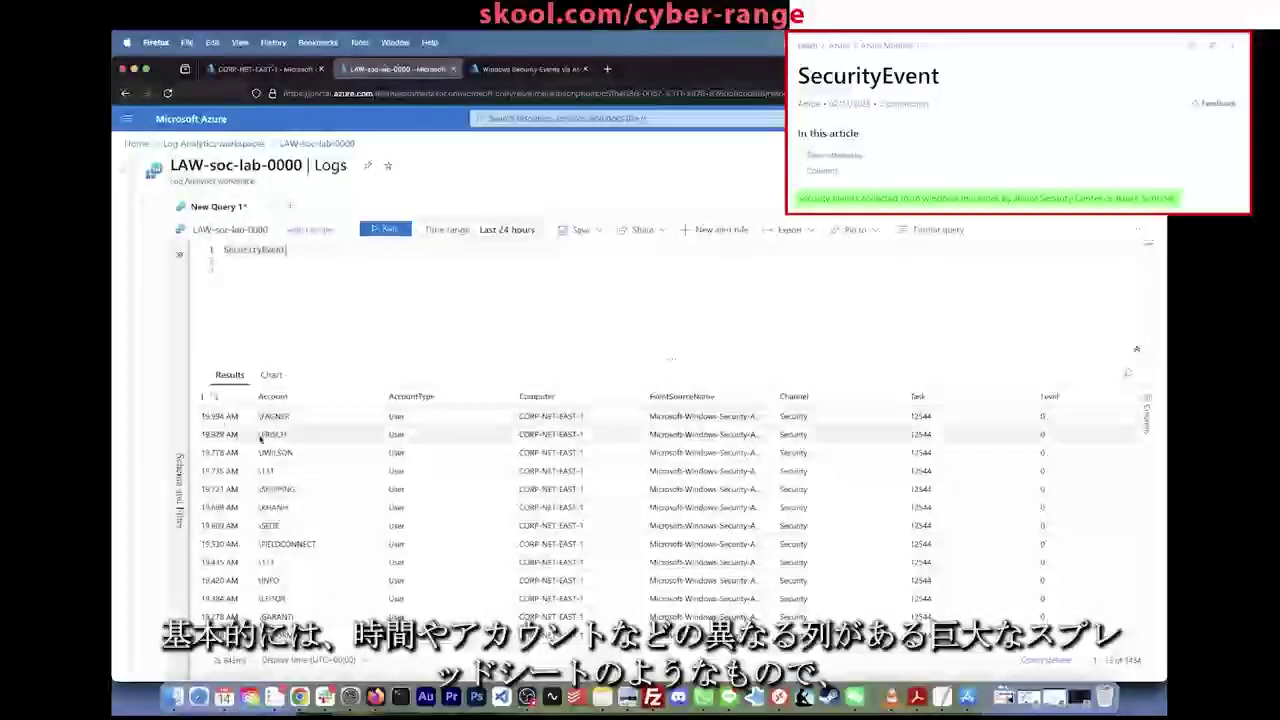
scroll(262, 430, "left", 3)
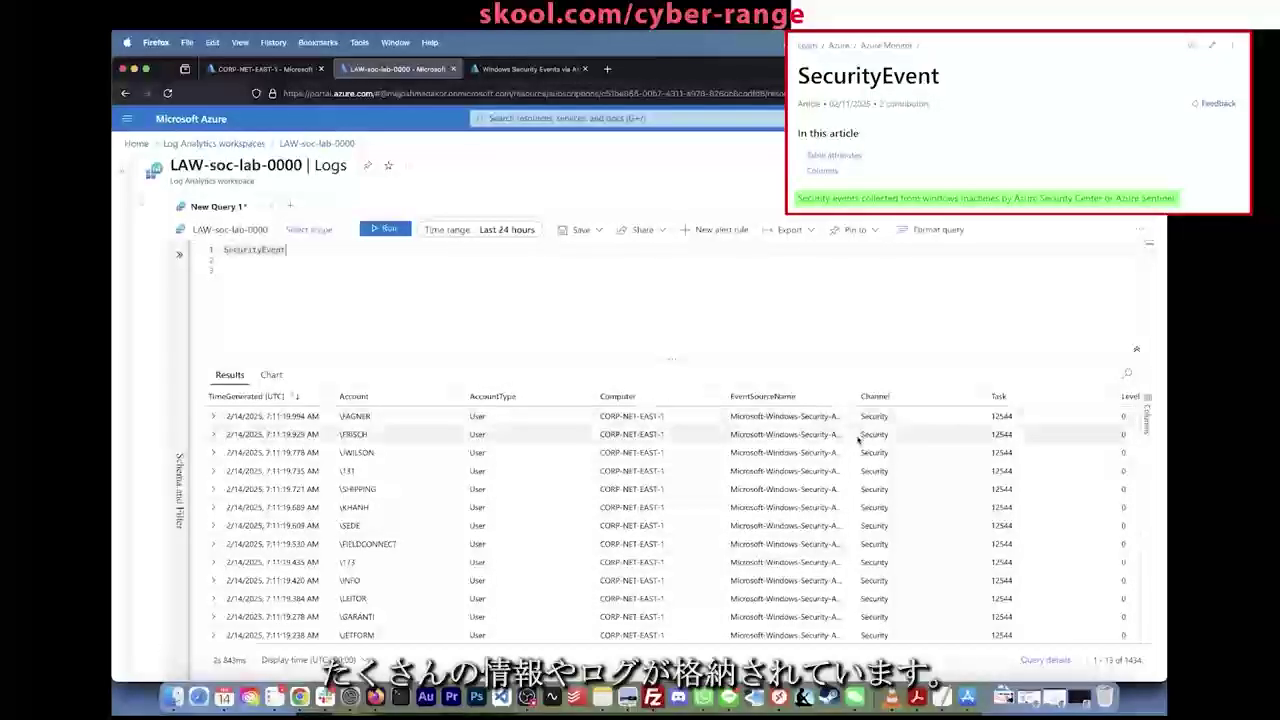
scroll(857, 440, "right", 10)
scroll(857, 440, "right", 15)
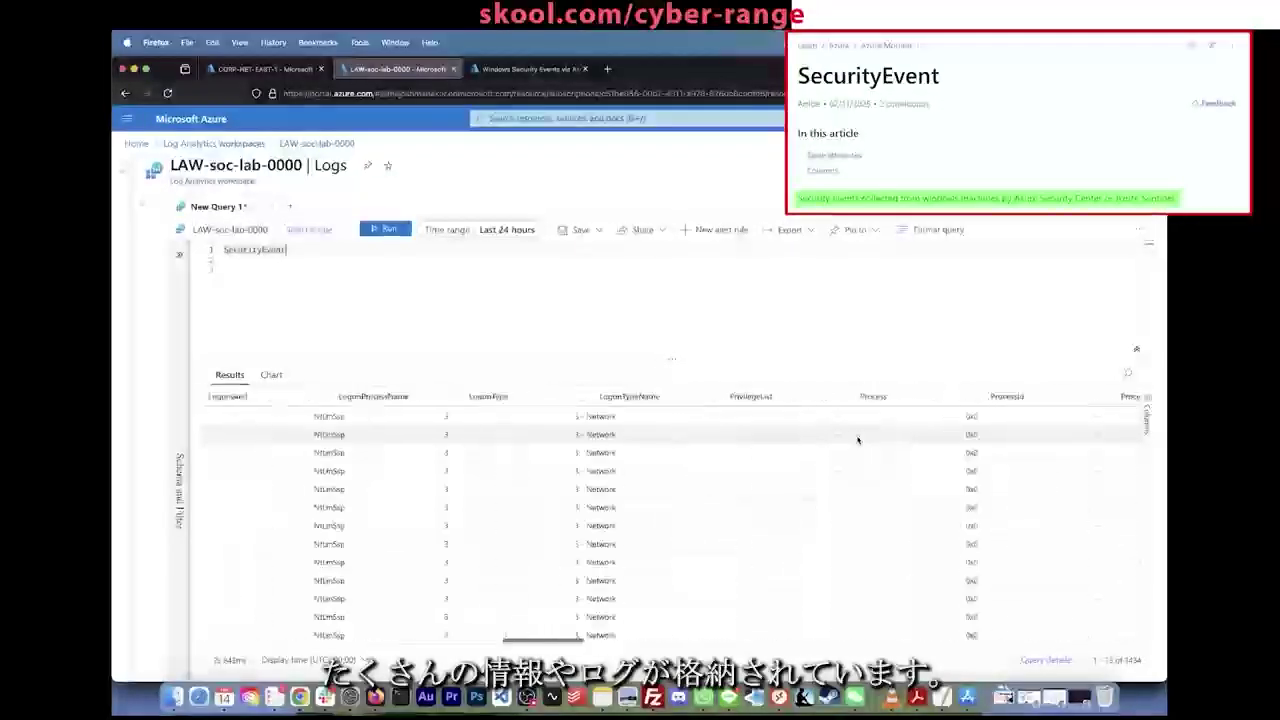
scroll(857, 440, "left", 15)
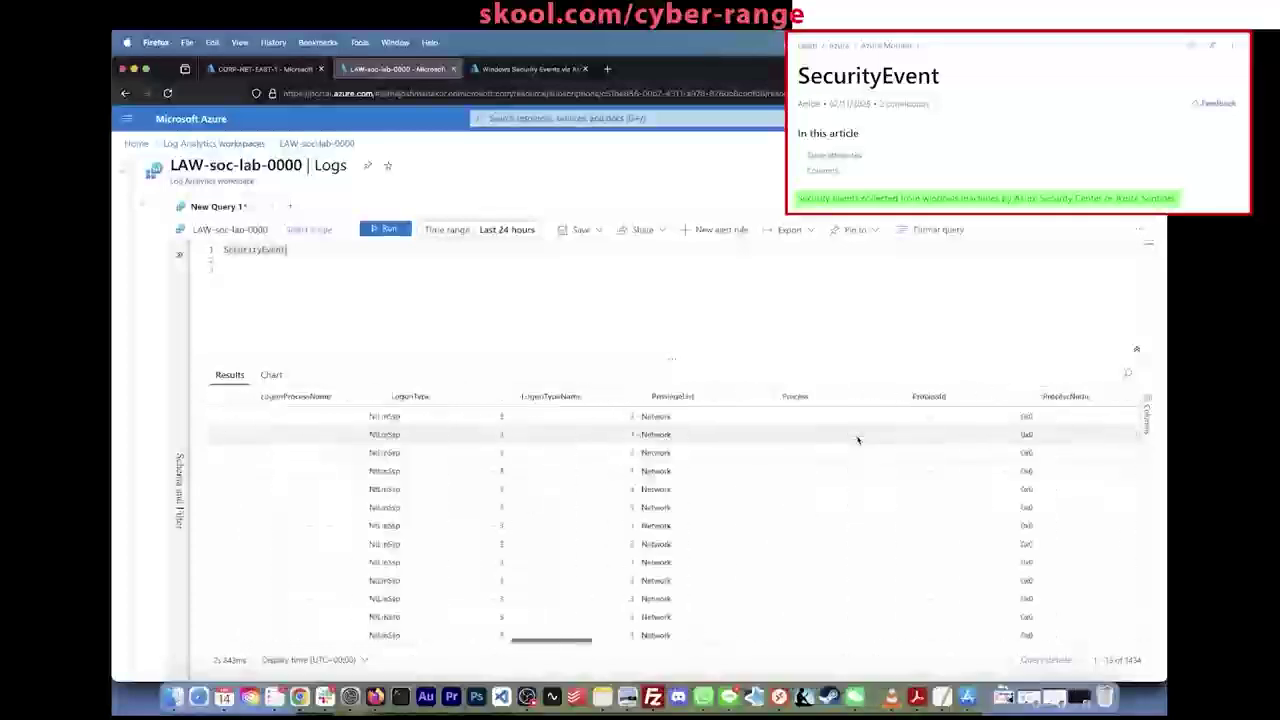
scroll(857, 440, "left", 10)
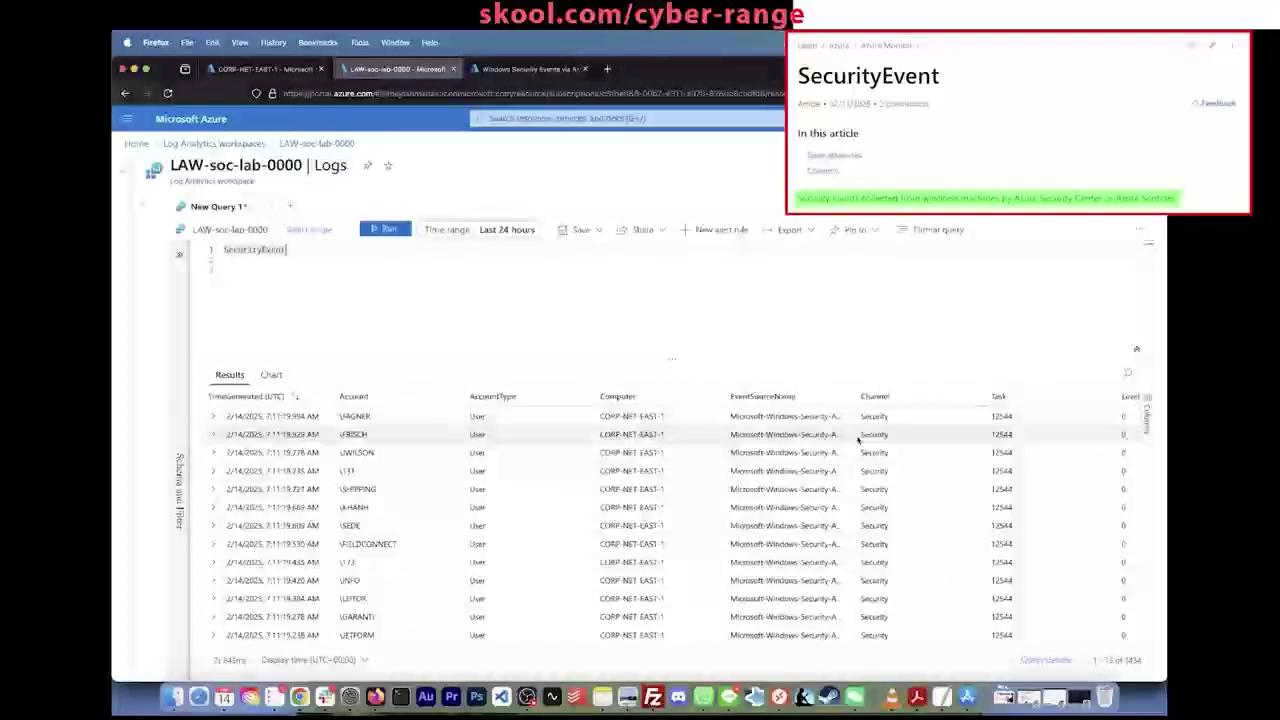
left_click(249, 304)
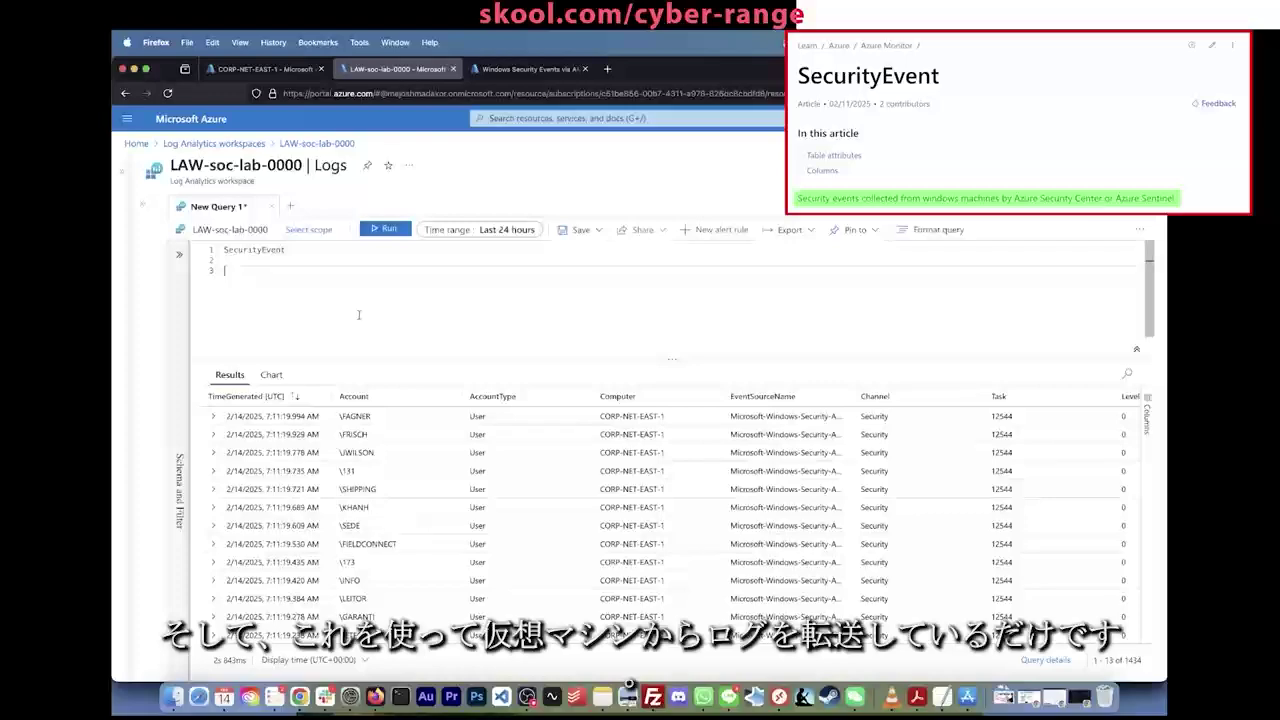
left_click(265, 68)
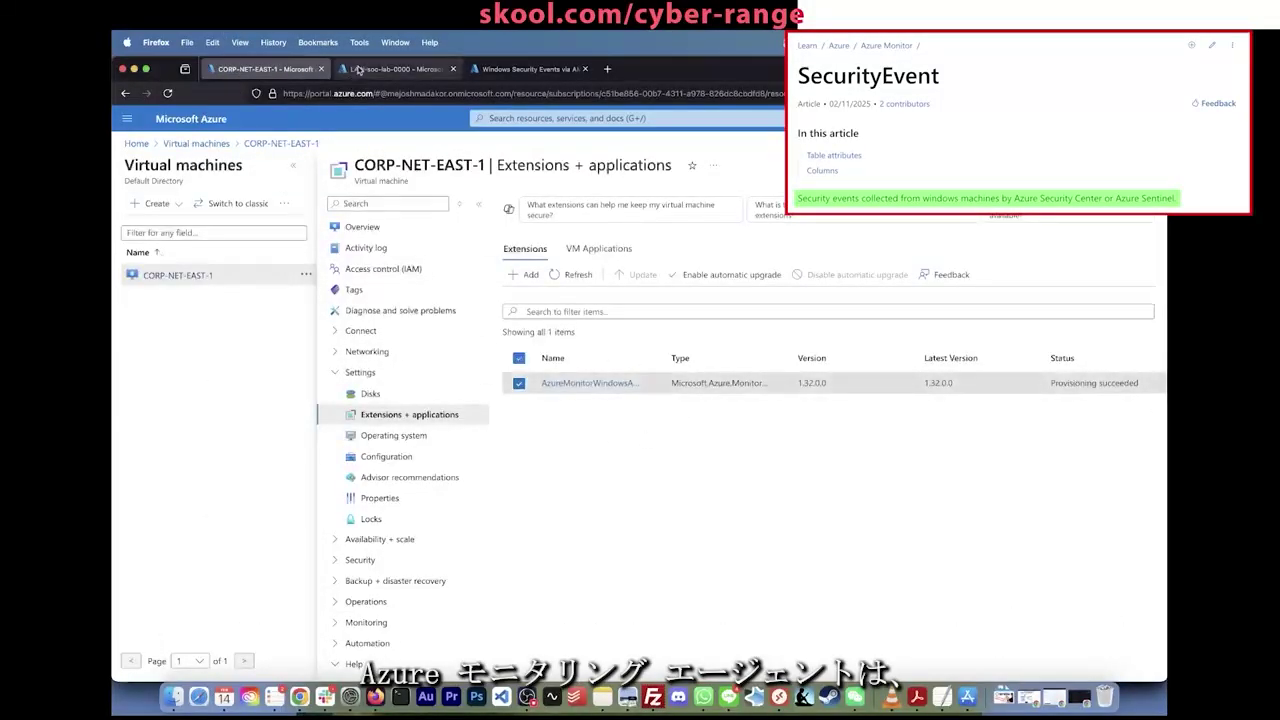
Step: Switch back to the LAW-soc-lab-0000 Logs page with the SecurityEvent query
left_click(362, 70)
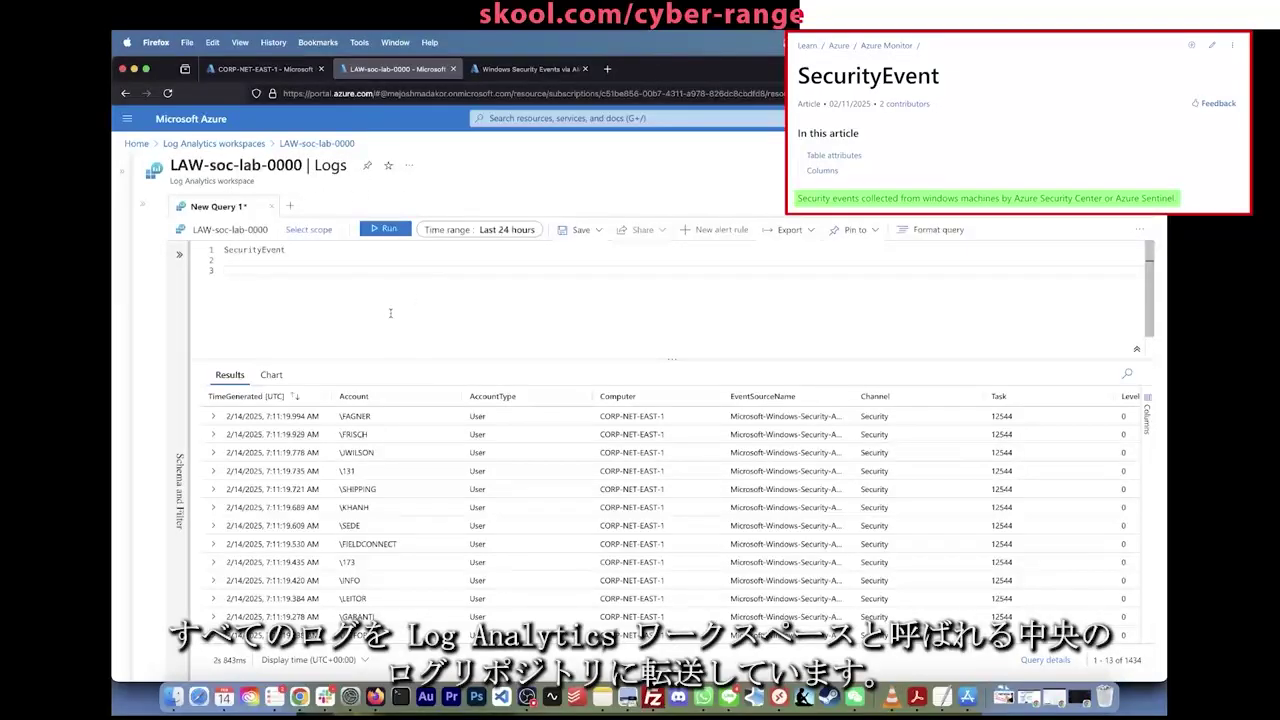
left_click(289, 250)
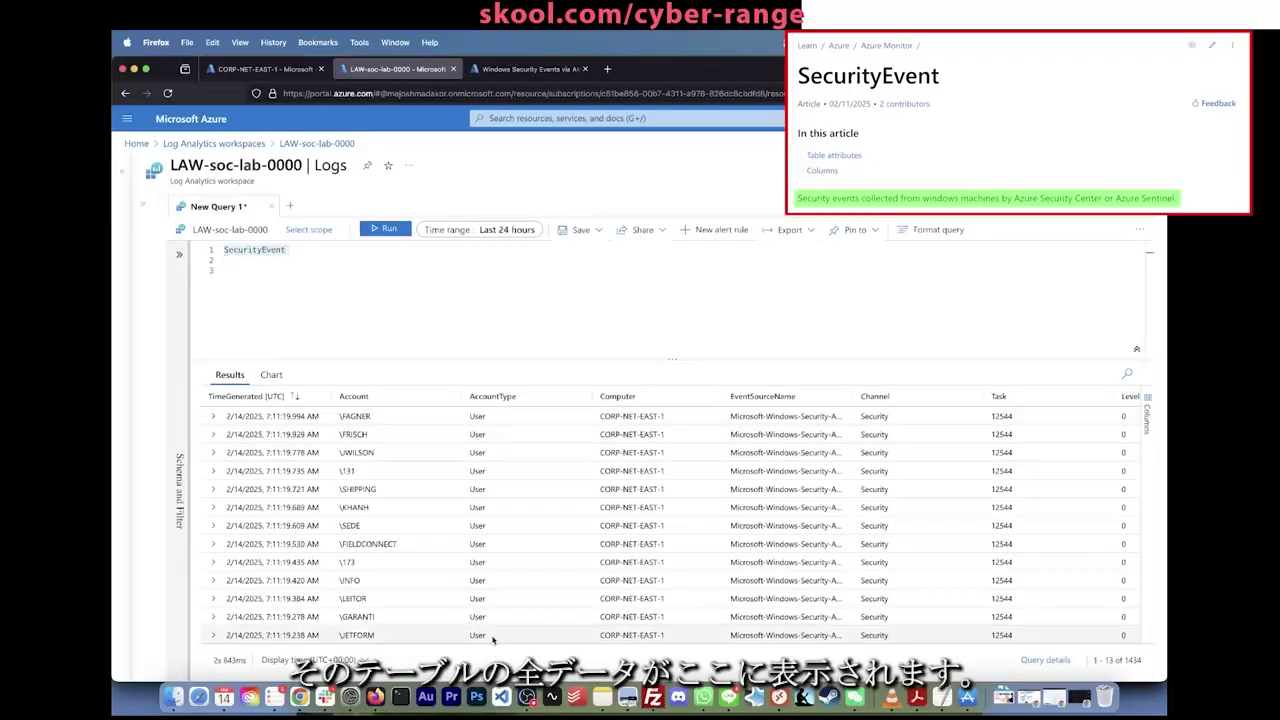
scroll(492, 640, "down", 15)
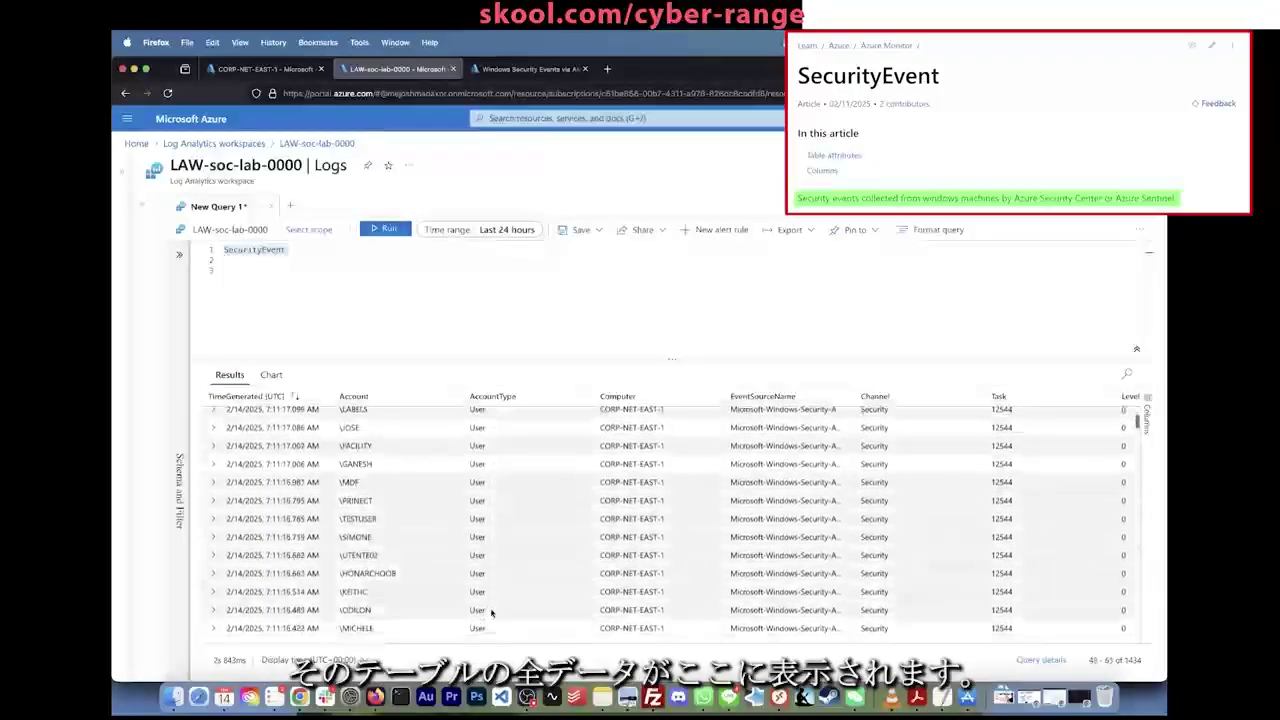
scroll(491, 613, "down", 15)
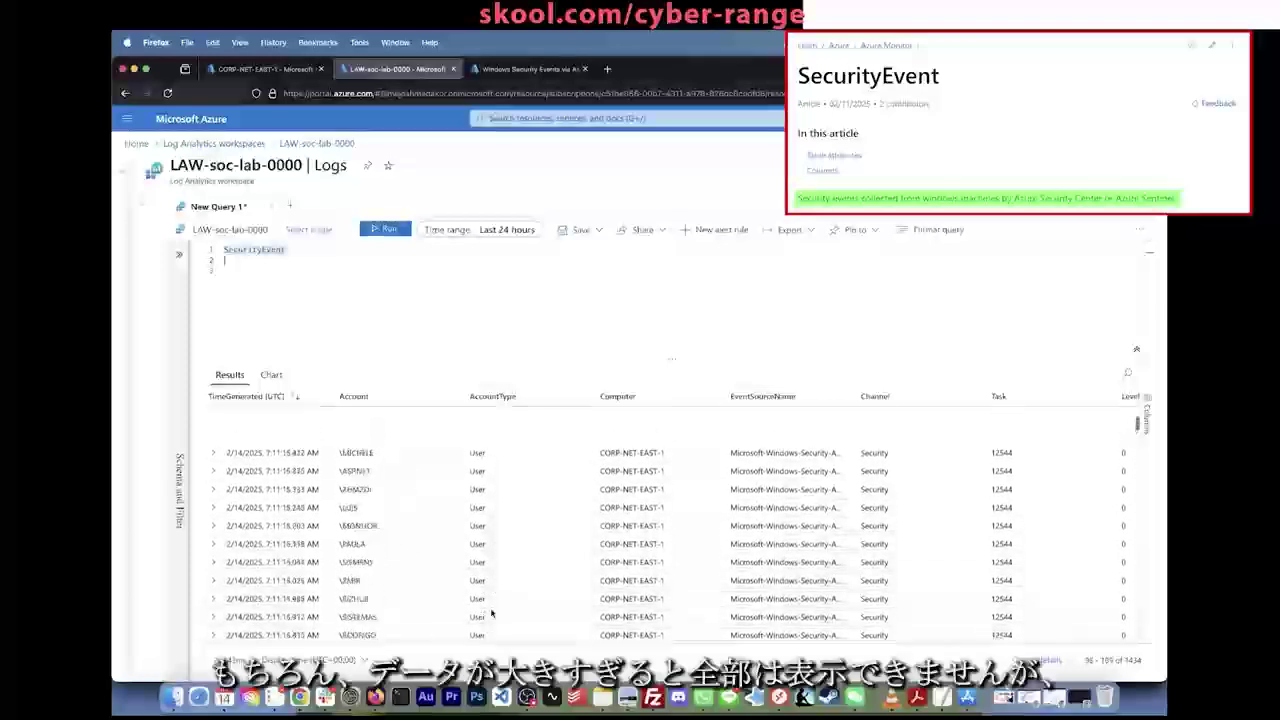
scroll(491, 613, "up", 20)
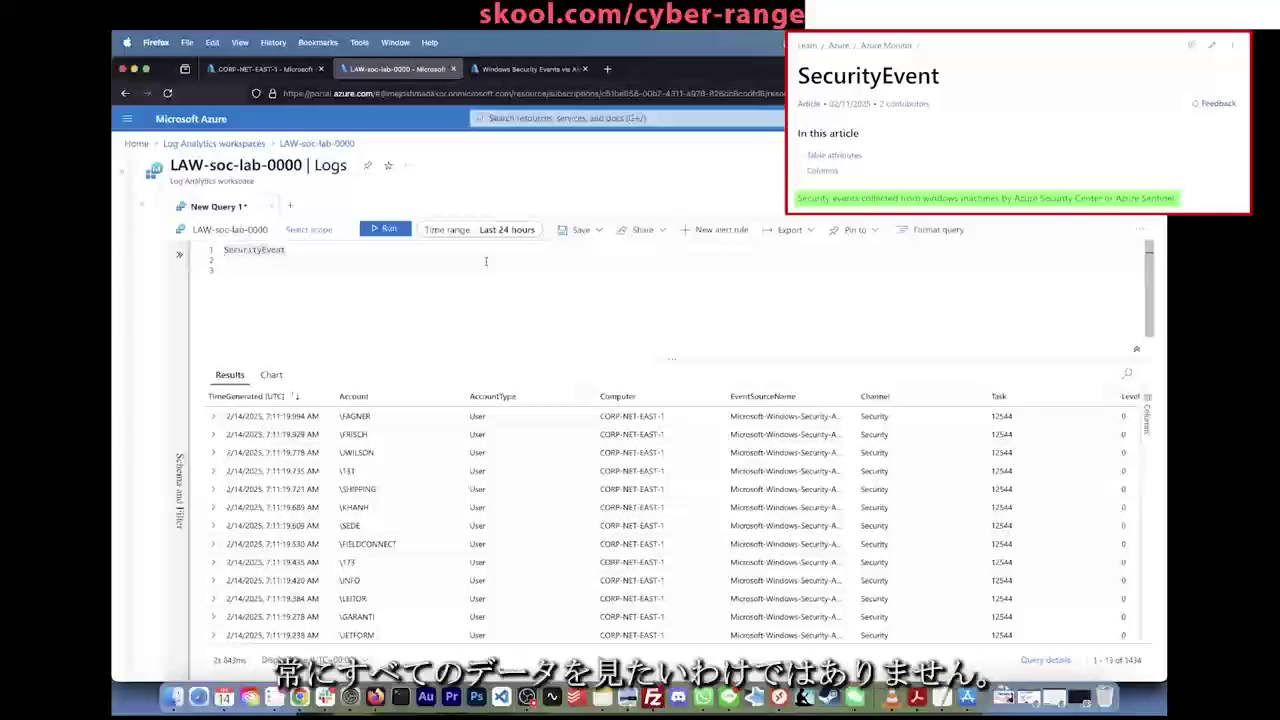
key("Return")
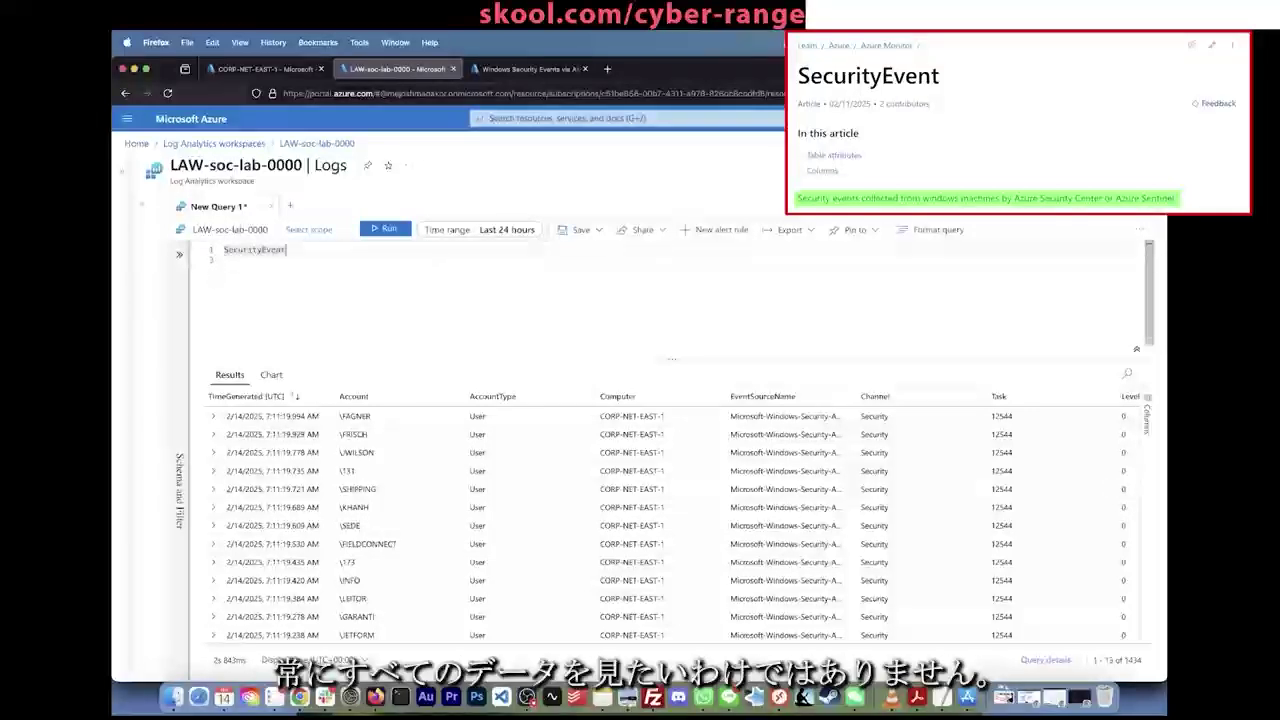
key("Return")
type("|")
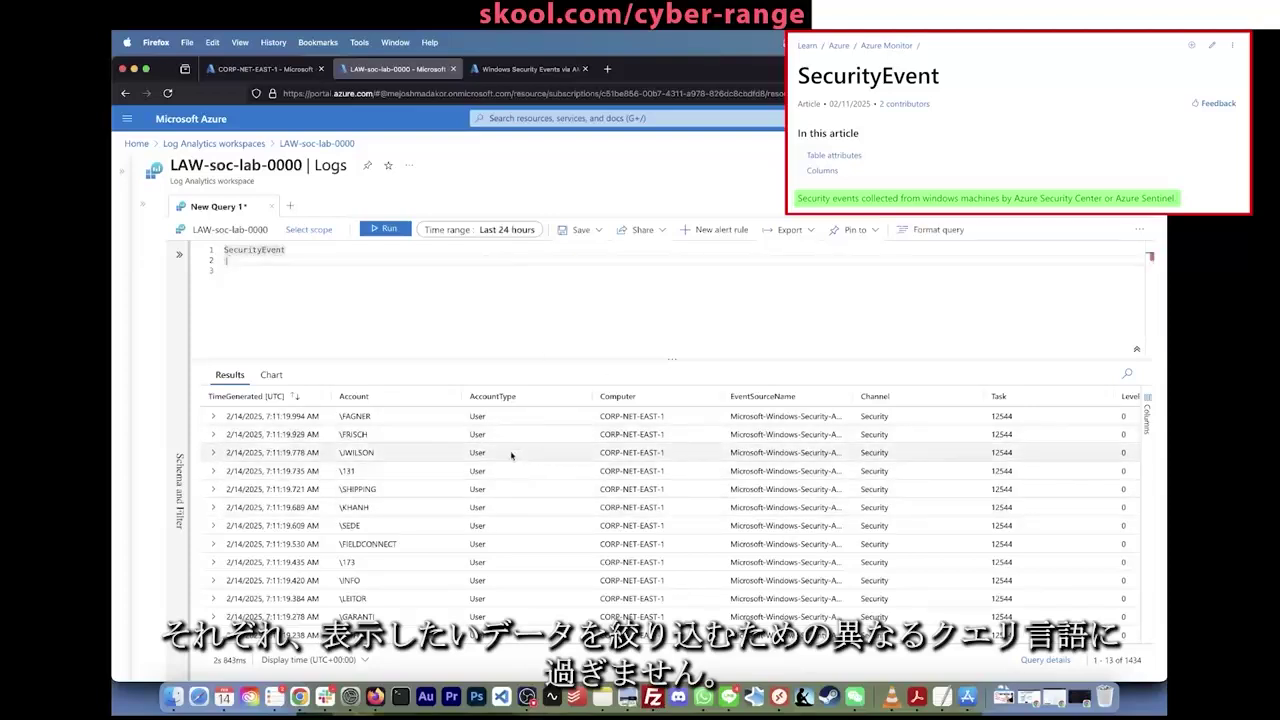
left_click(364, 418)
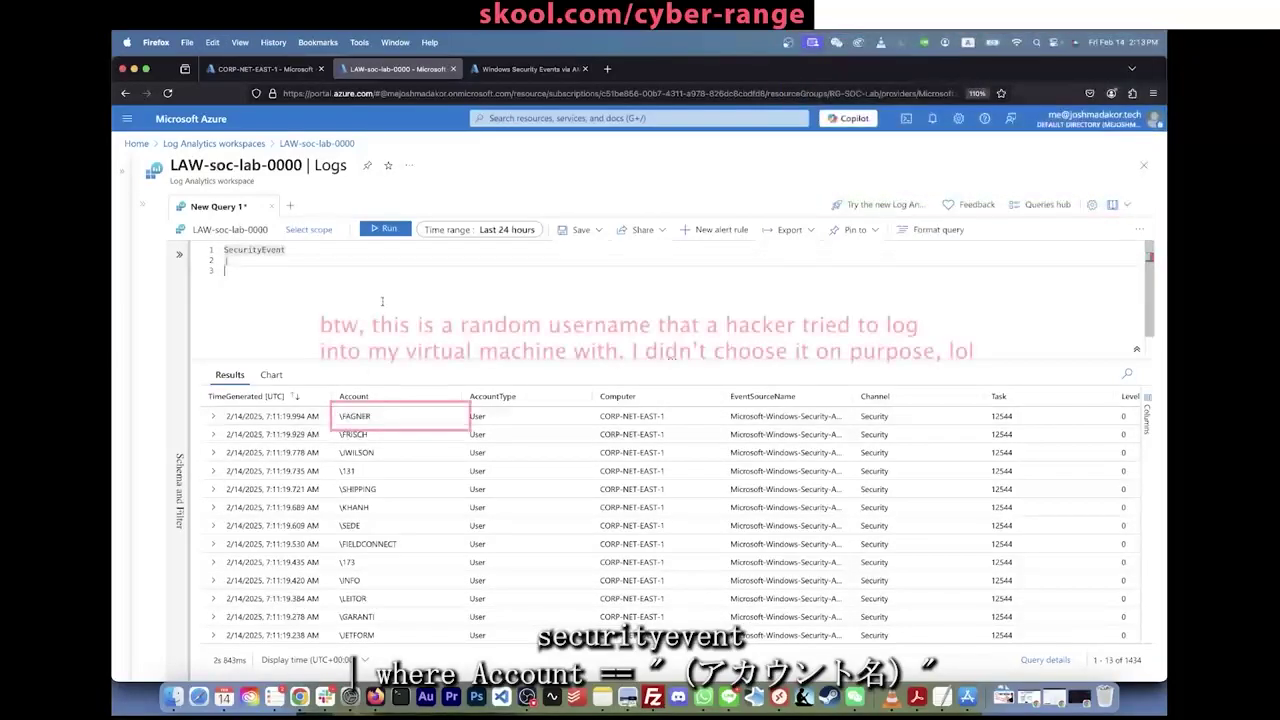
Step: Add a '| where Account ==' filter for the escaped account name and run it, returning one NTLM 4625 record
key("BackSpace")
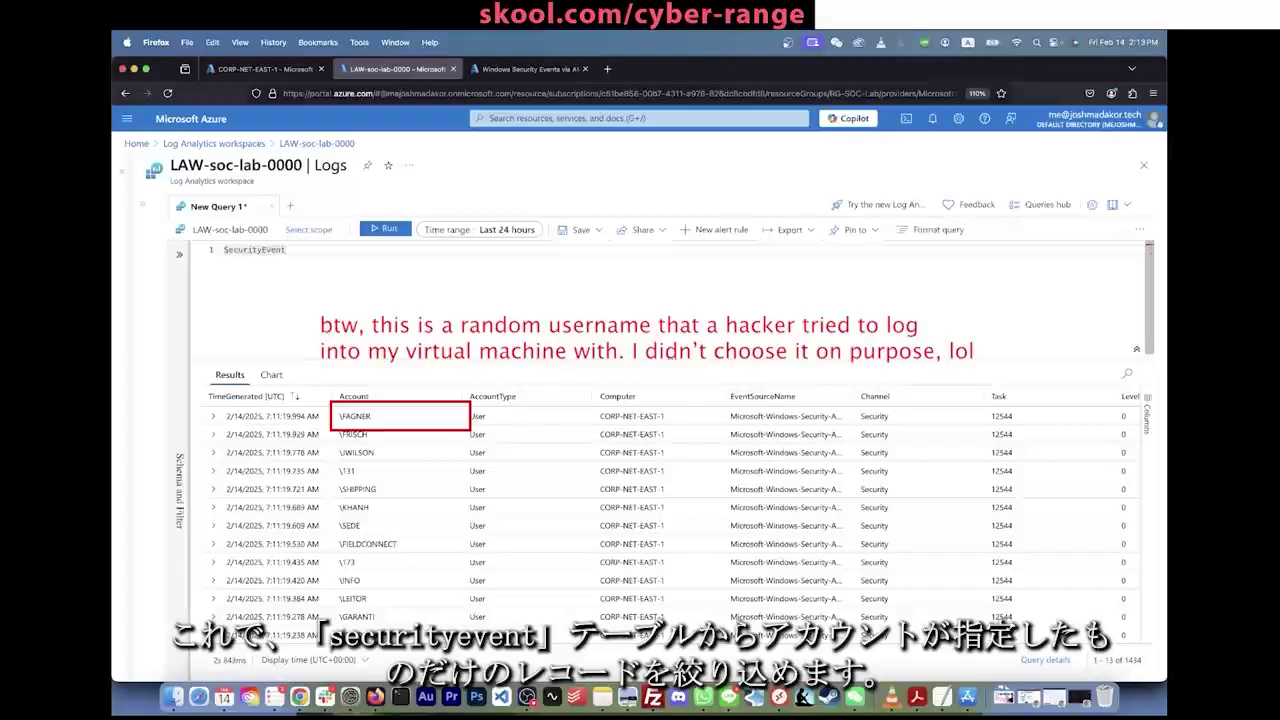
key("Return")
type("|")
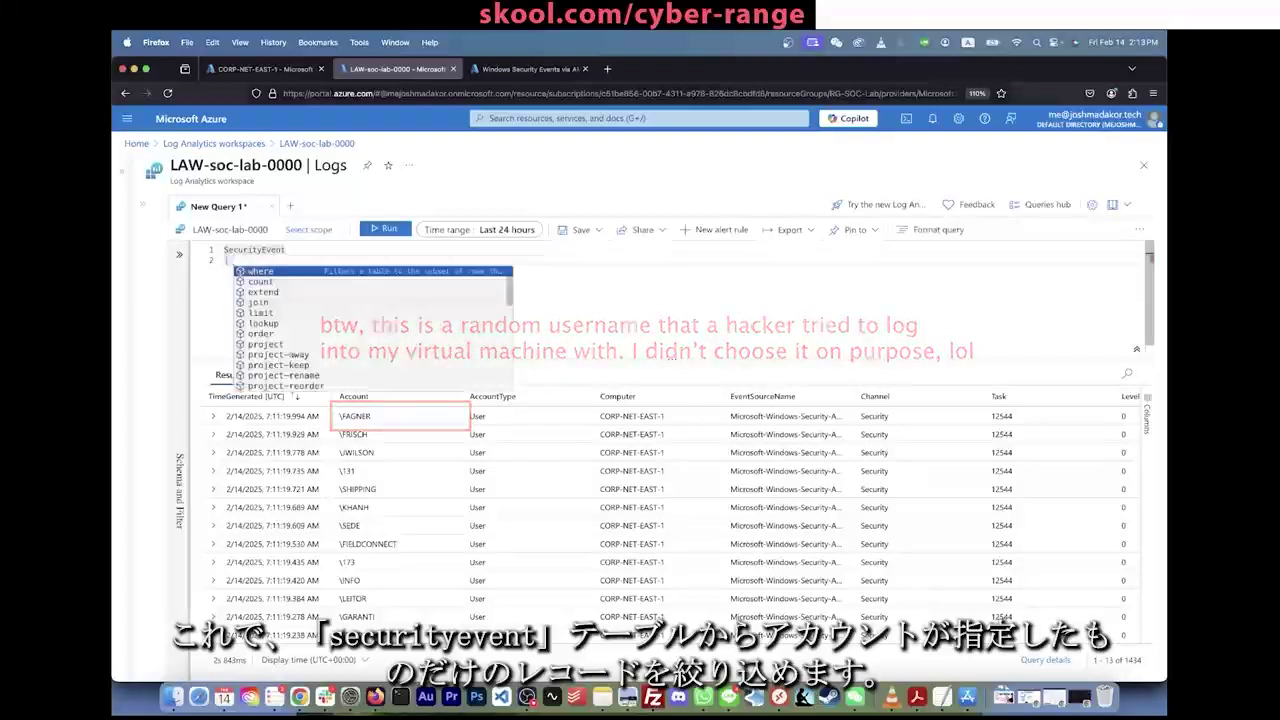
type(" where Accoun")
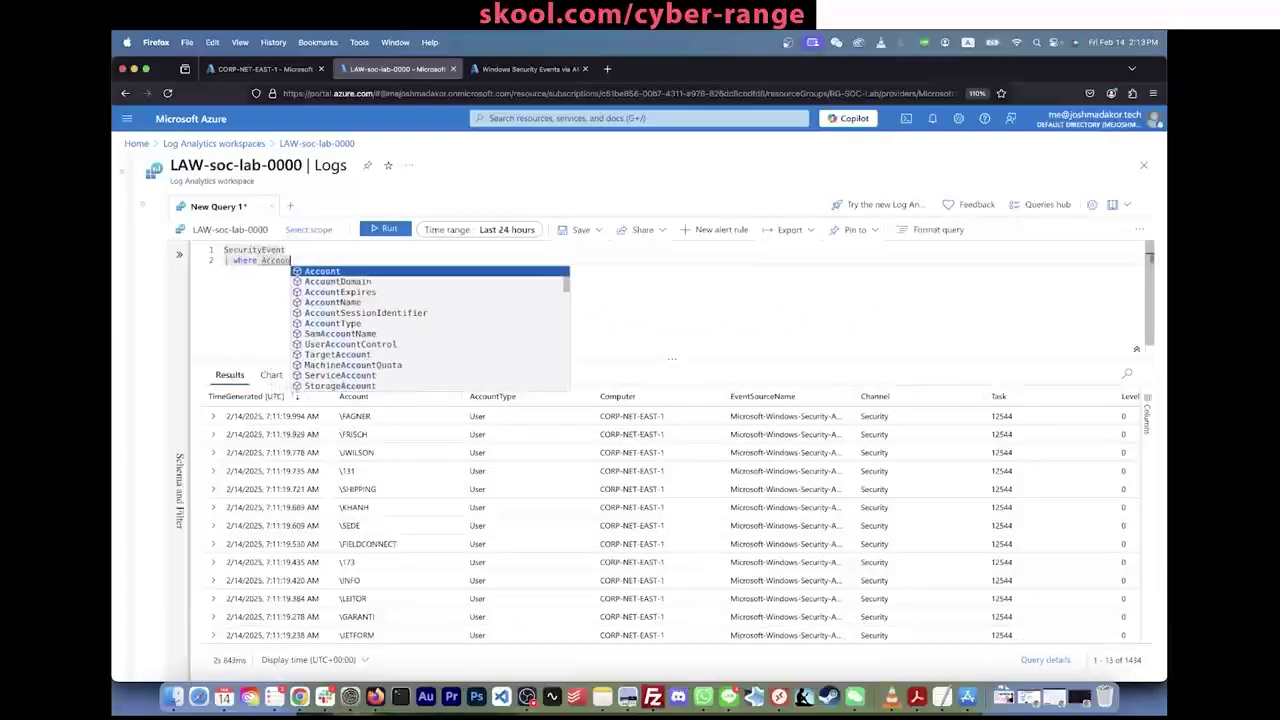
type("t == \"\\FAGNER\"")
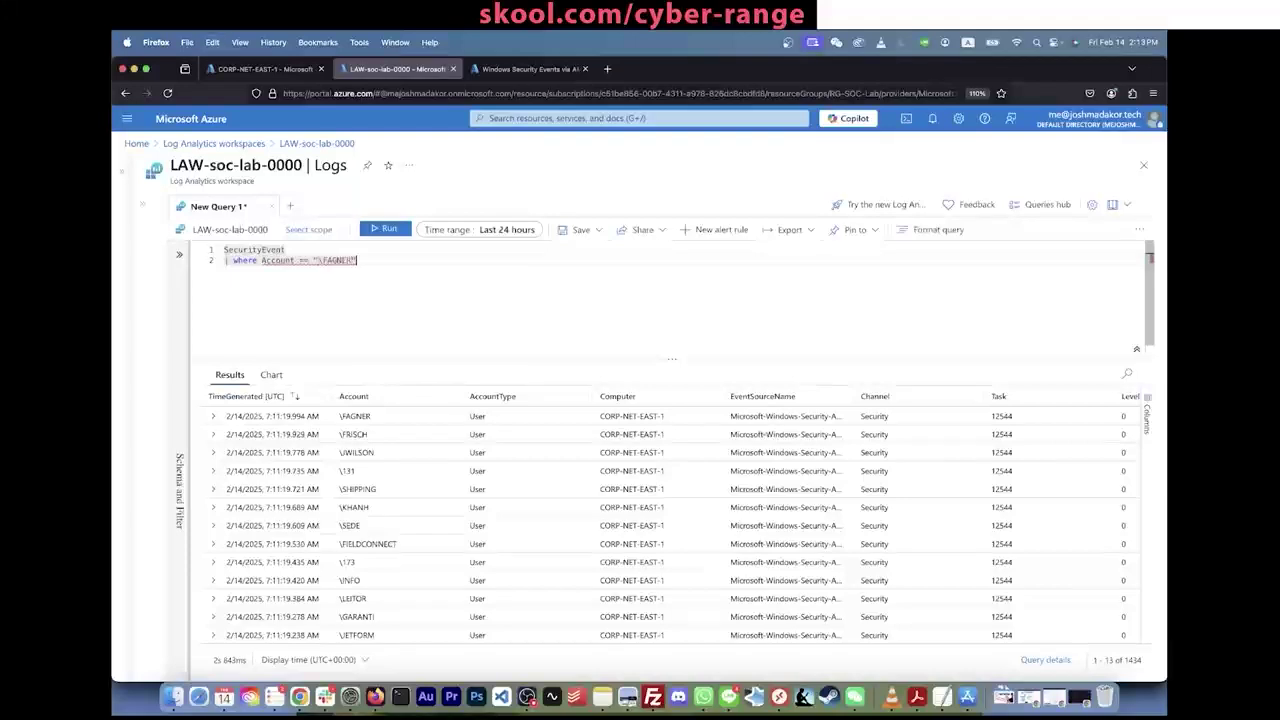
left_click(318, 268)
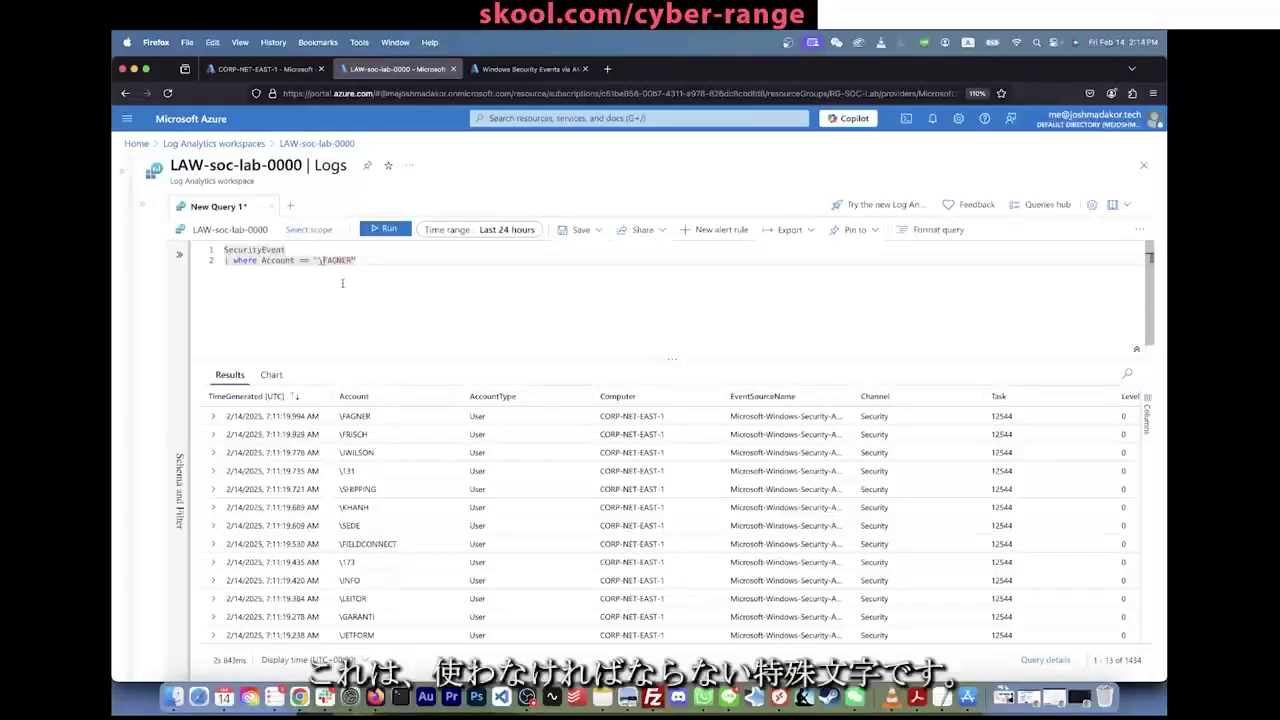
type("\\")
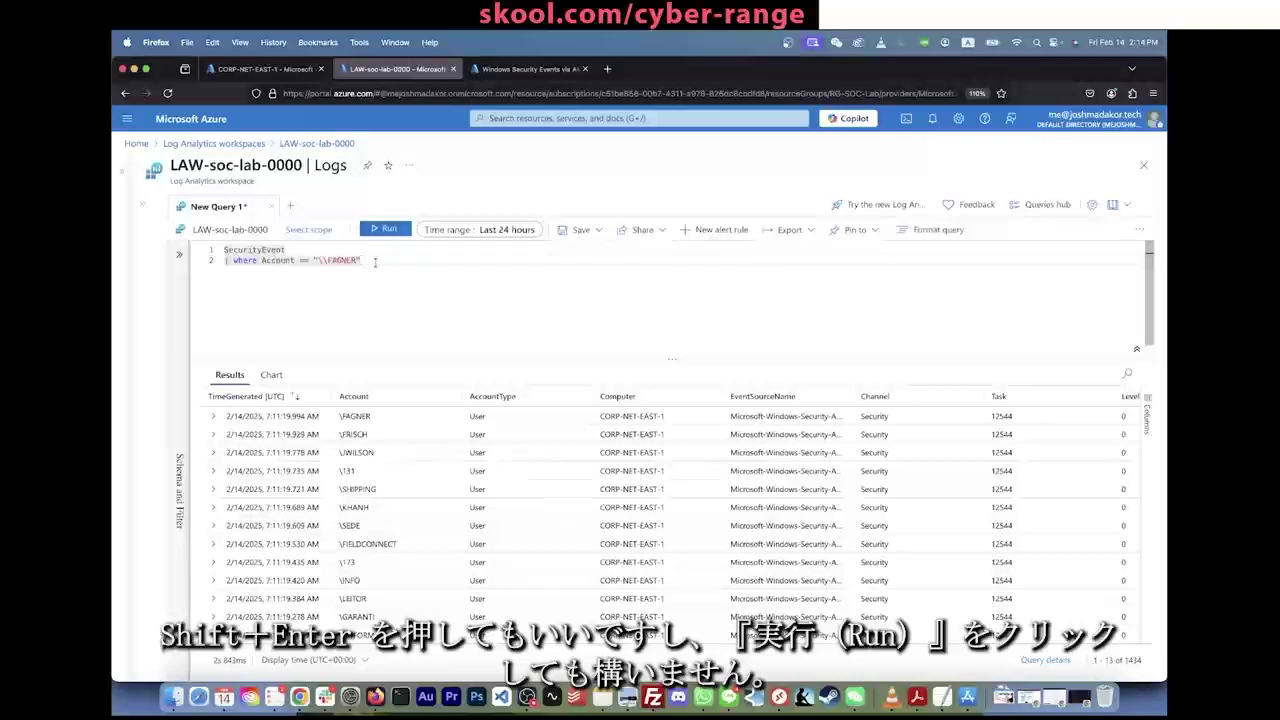
left_click(385, 229)
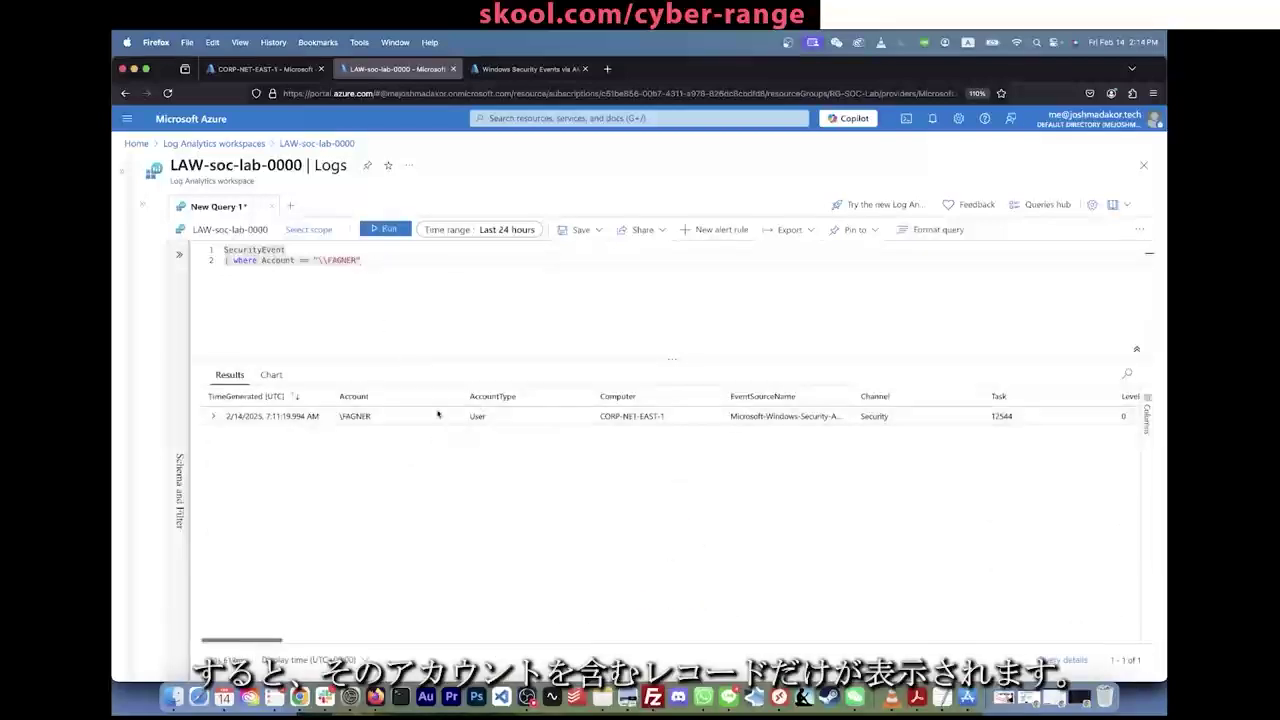
scroll(555, 418, "left", 5)
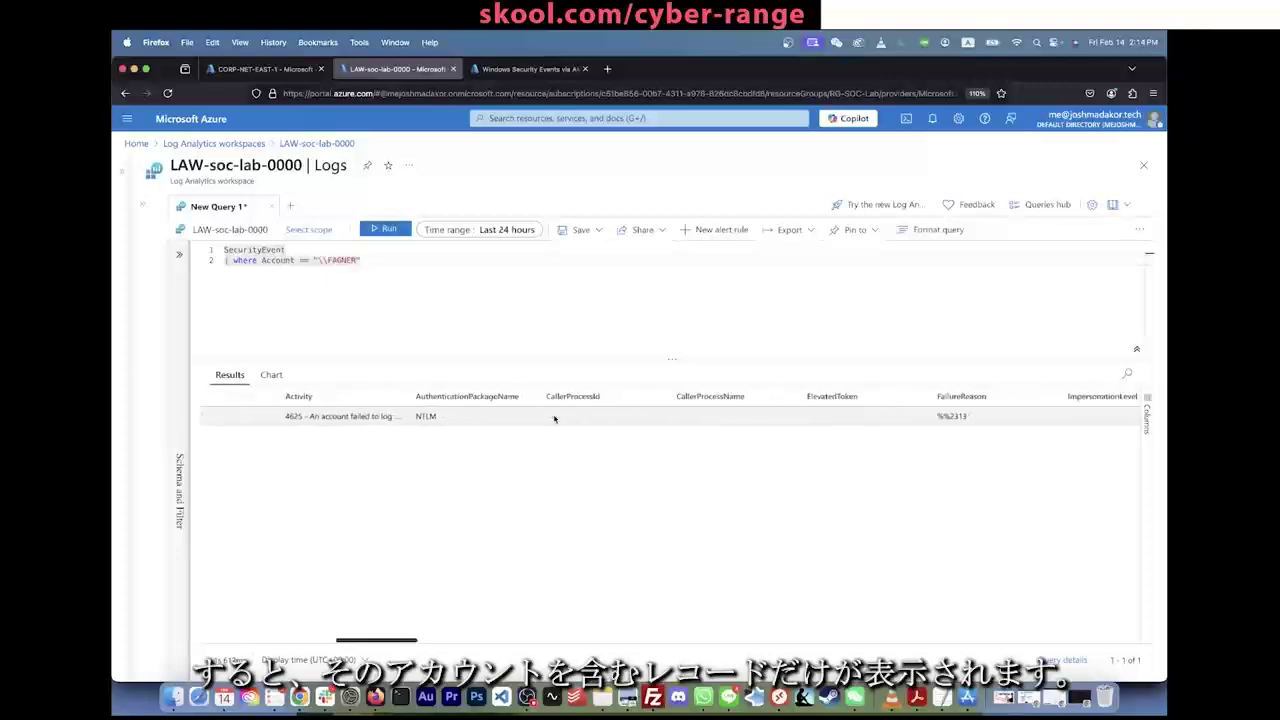
left_click(214, 415)
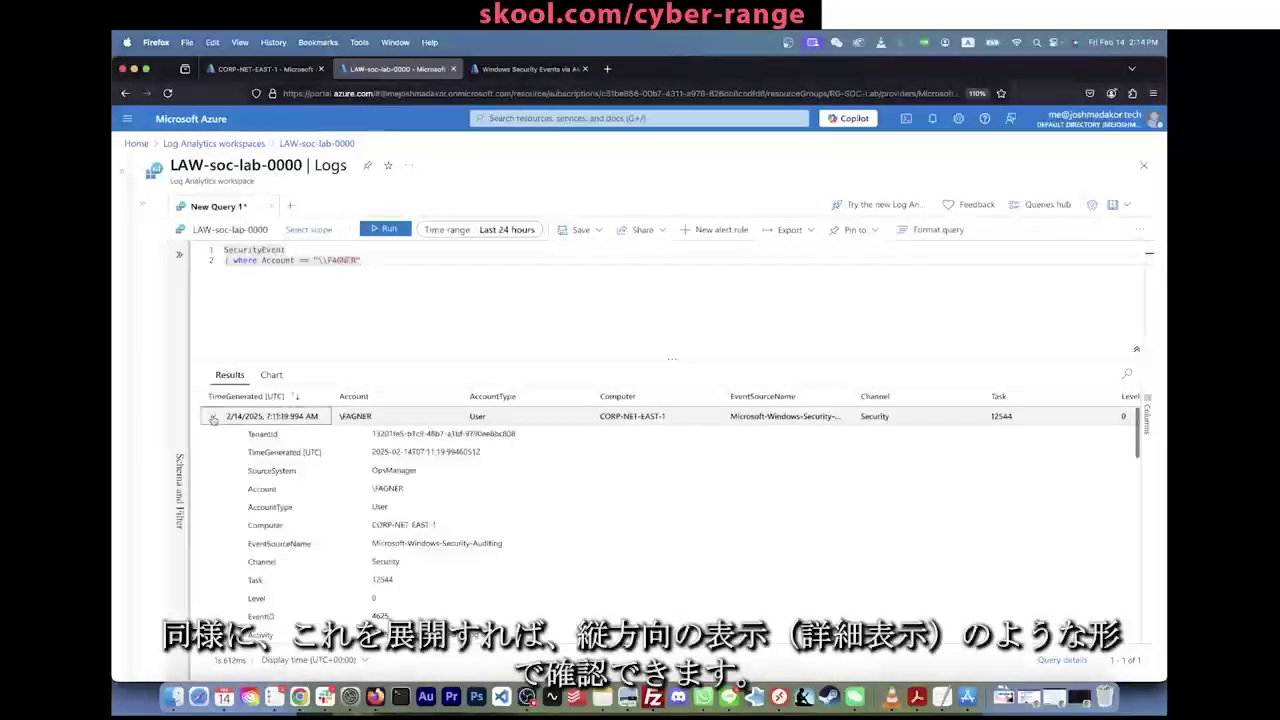
left_click(213, 416)
left_click(213, 416)
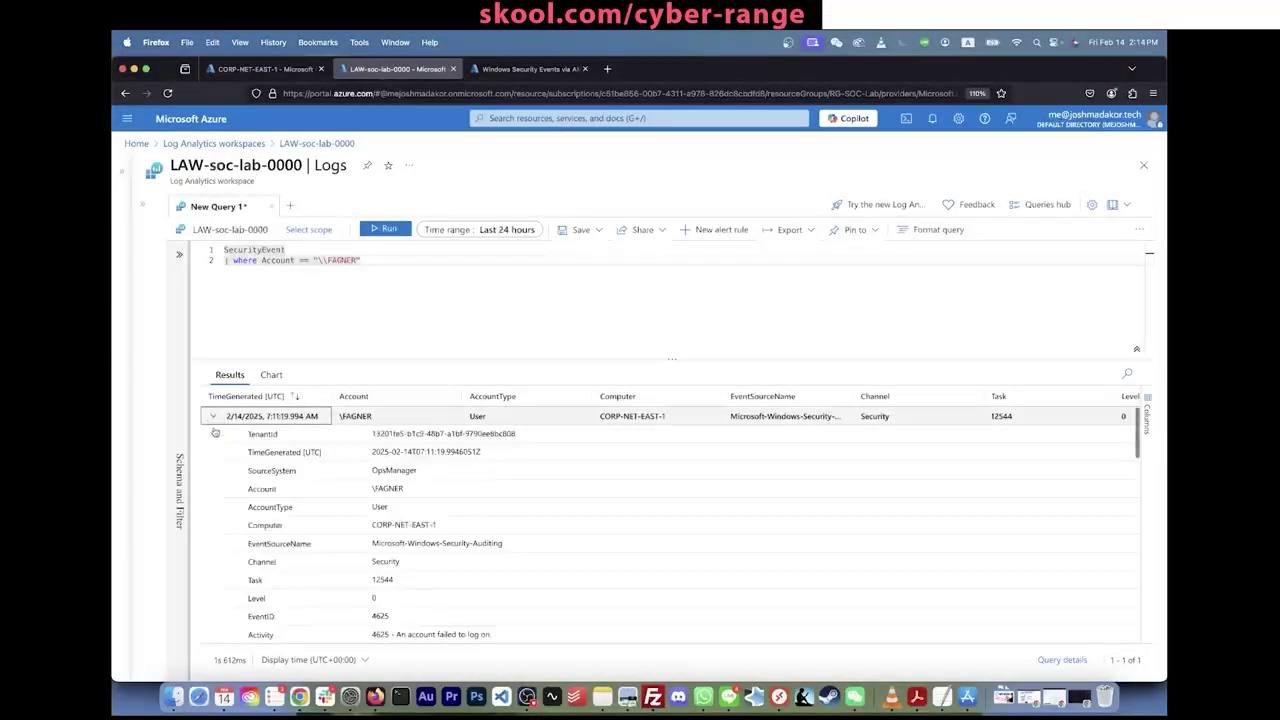
scroll(271, 537, "down", 4)
scroll(271, 537, "down", 2)
scroll(273, 536, "up", 10)
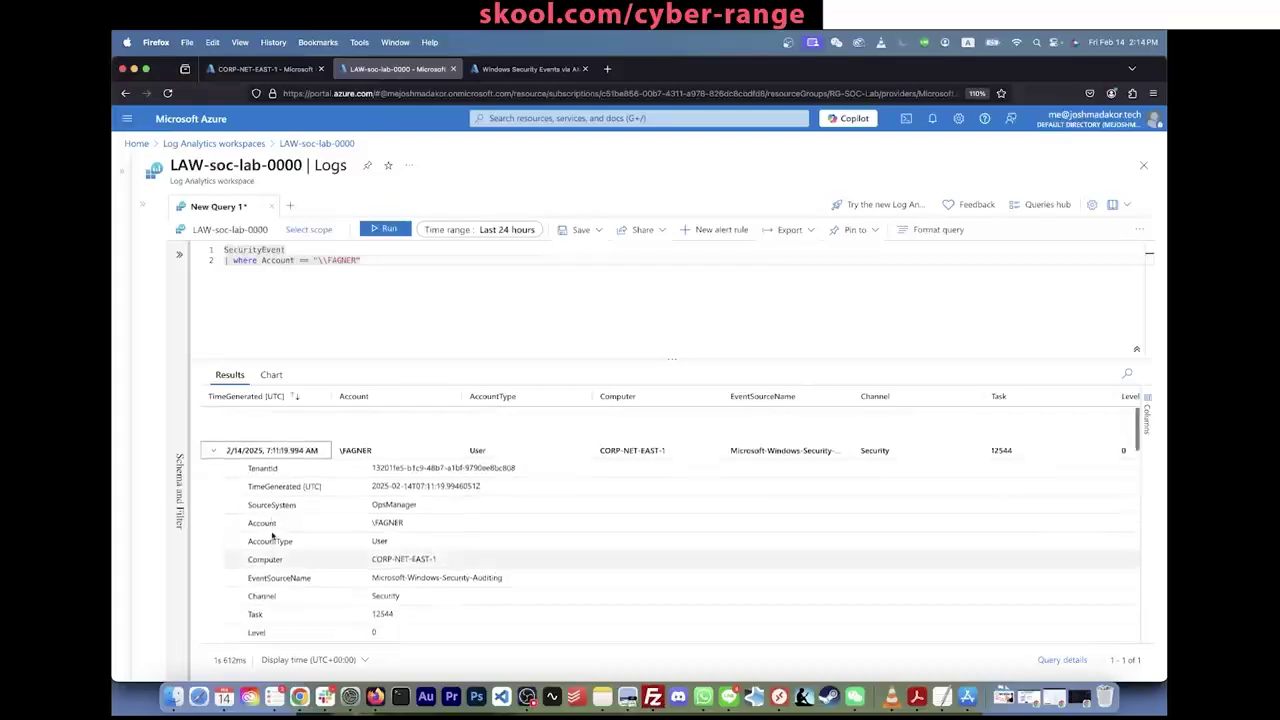
scroll(275, 534, "down", 10)
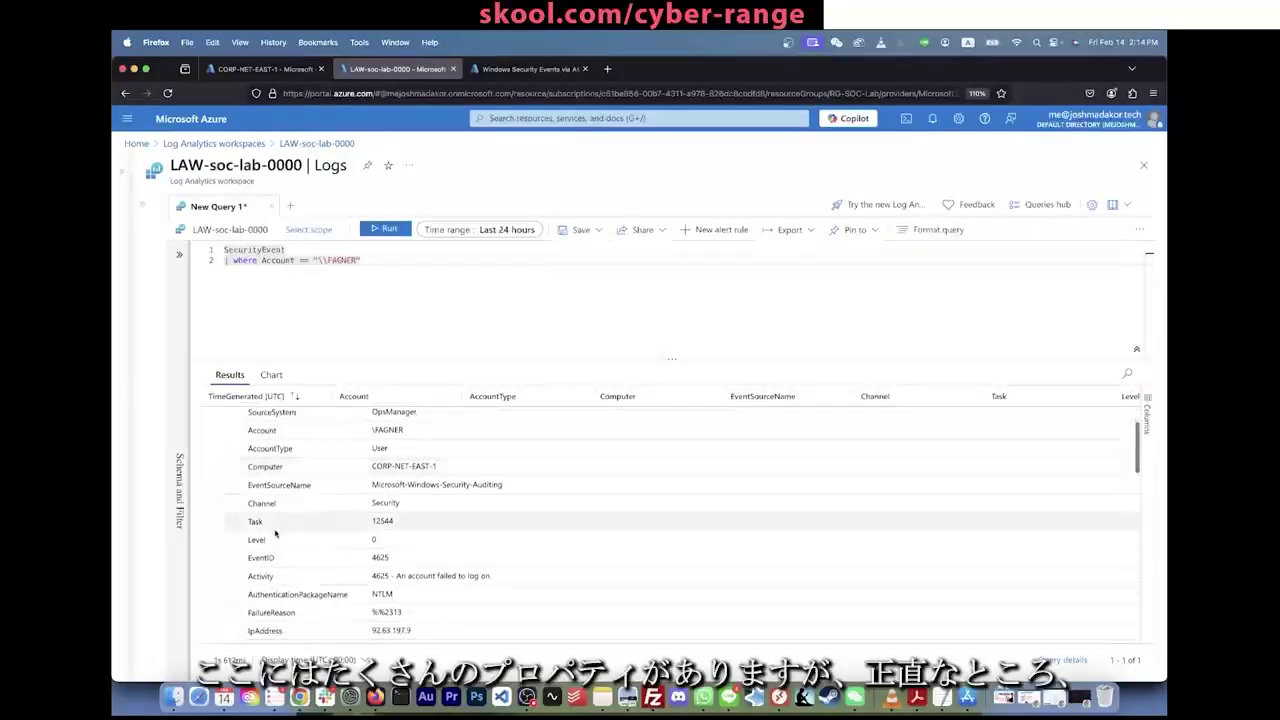
scroll(275, 534, "down", 6)
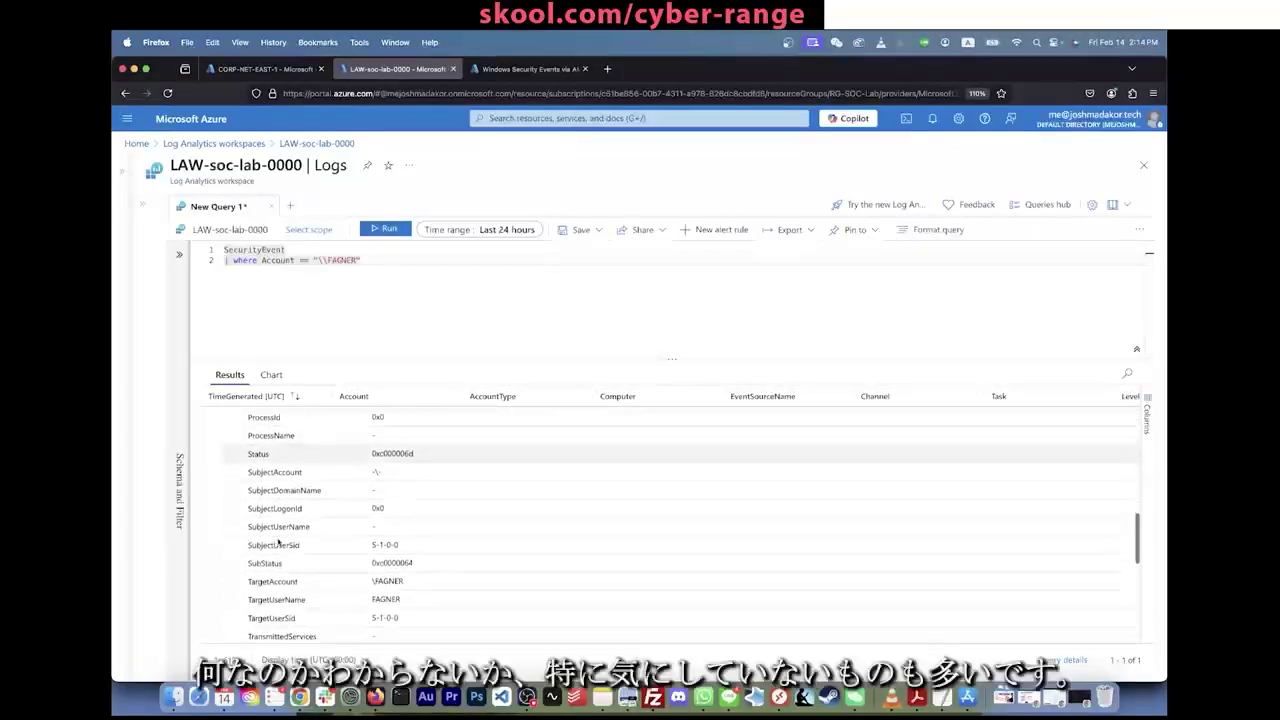
scroll(278, 542, "down", 5)
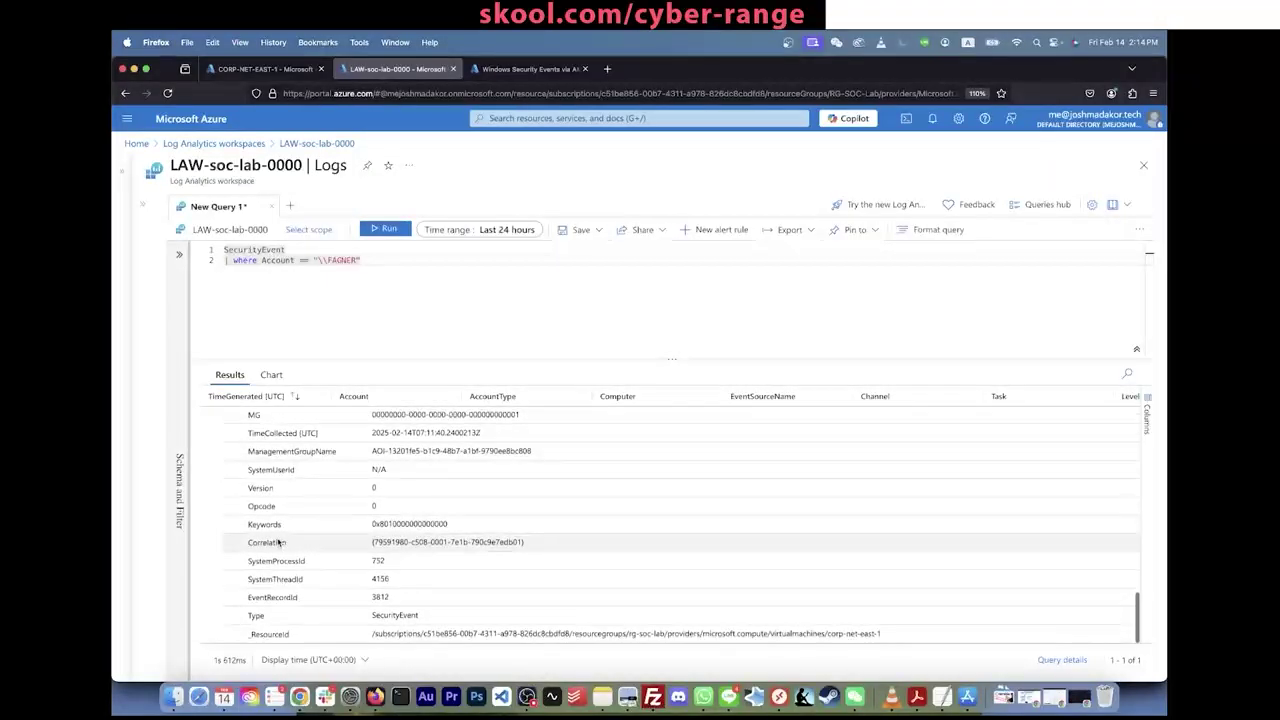
scroll(278, 542, "up", 15)
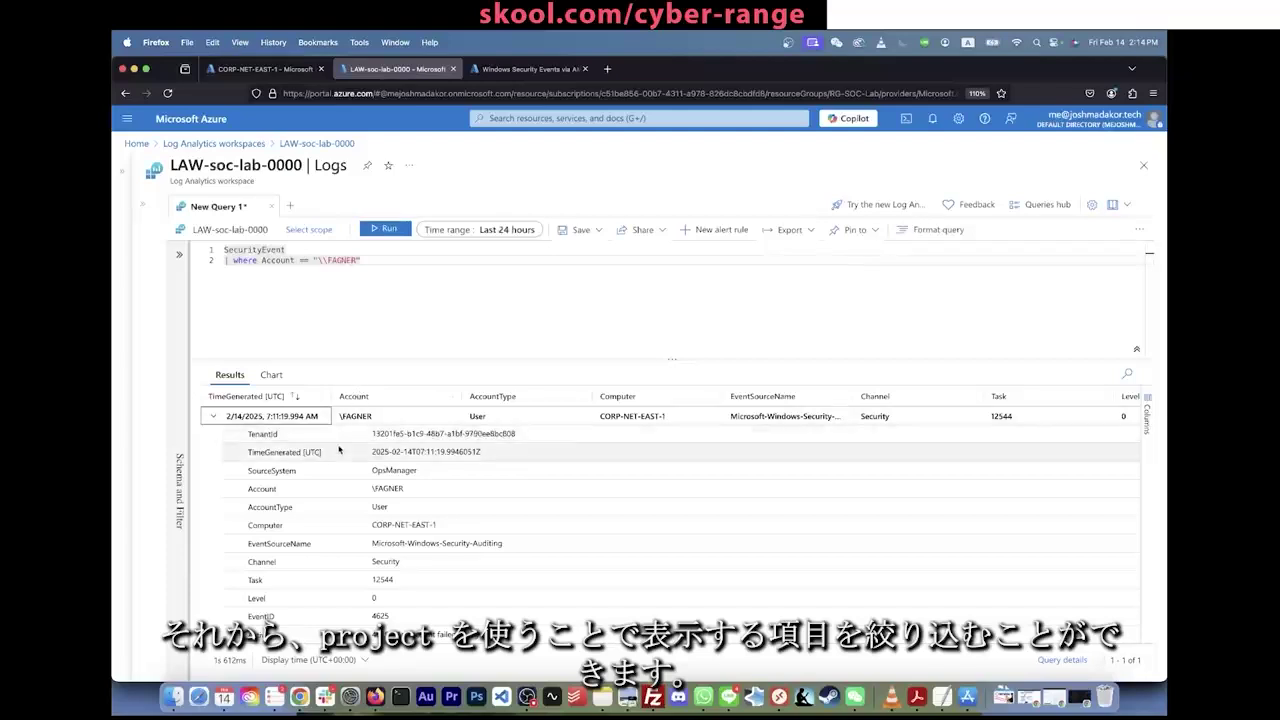
Step: Add a project line for TimeGenerated, Account, Computer, EventID, Activity and IpAddress, and run it
left_click(395, 259)
type("| pro")
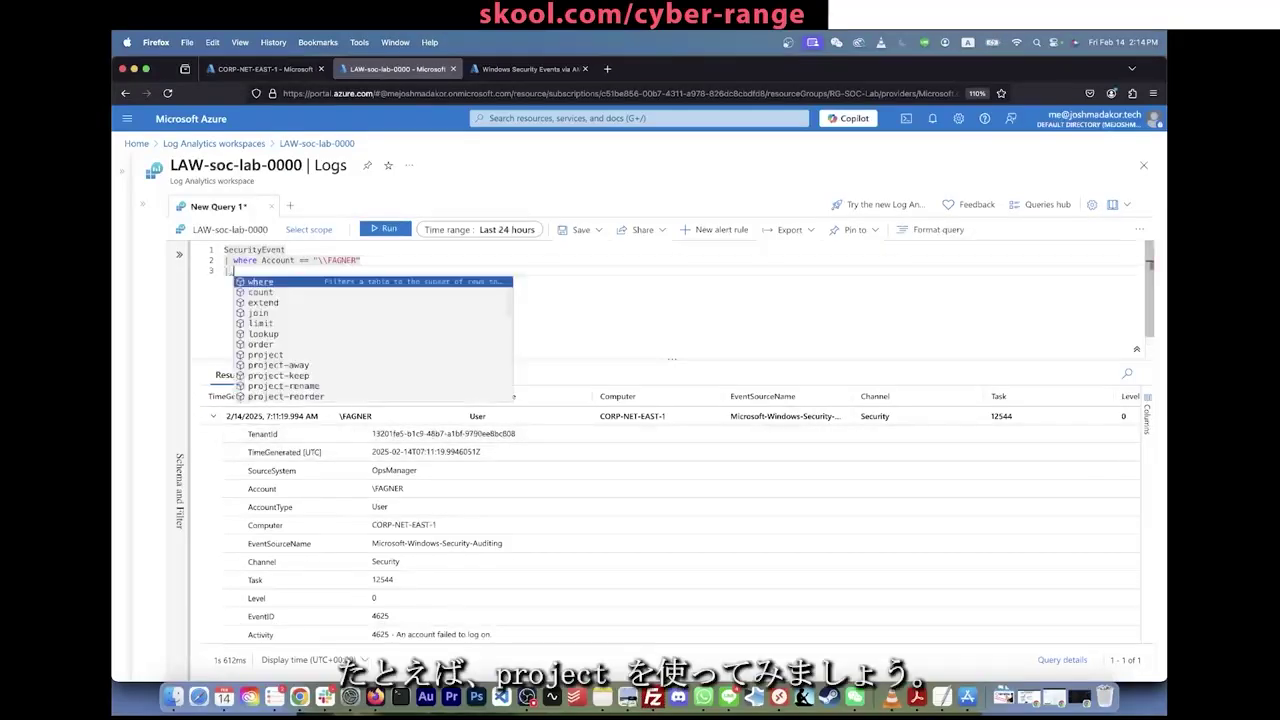
type("t ")
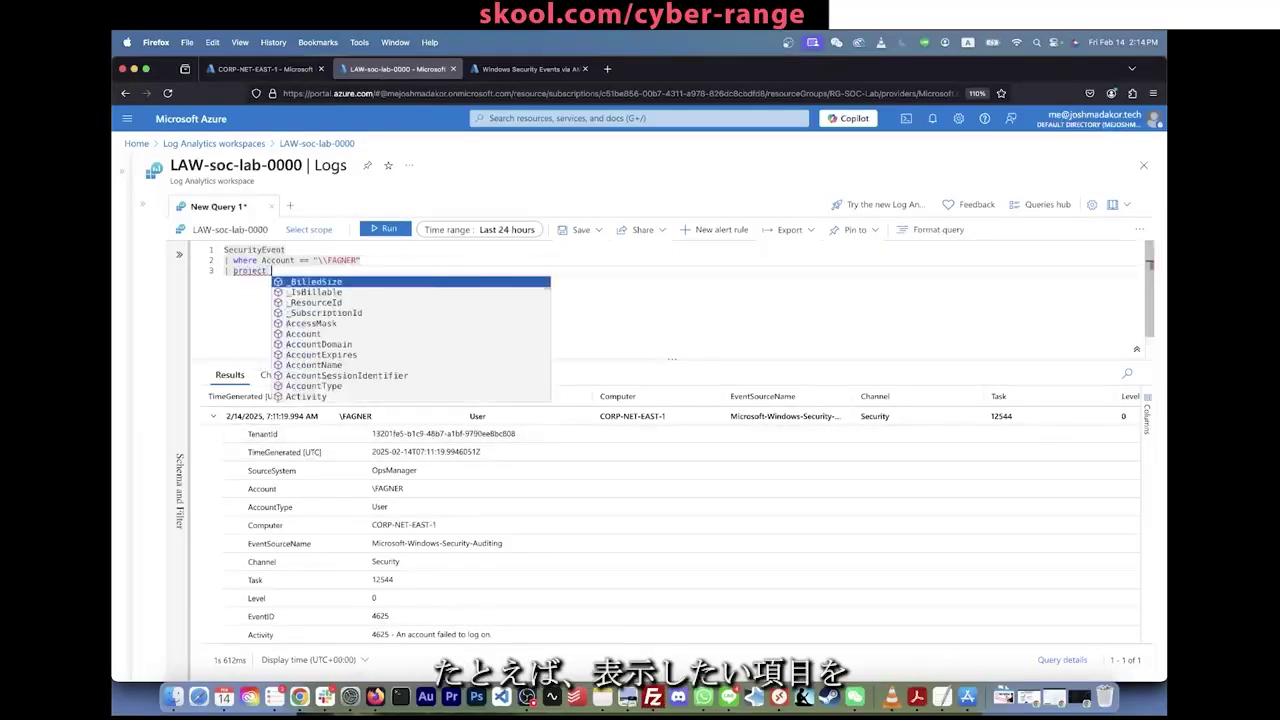
type("TimeGe")
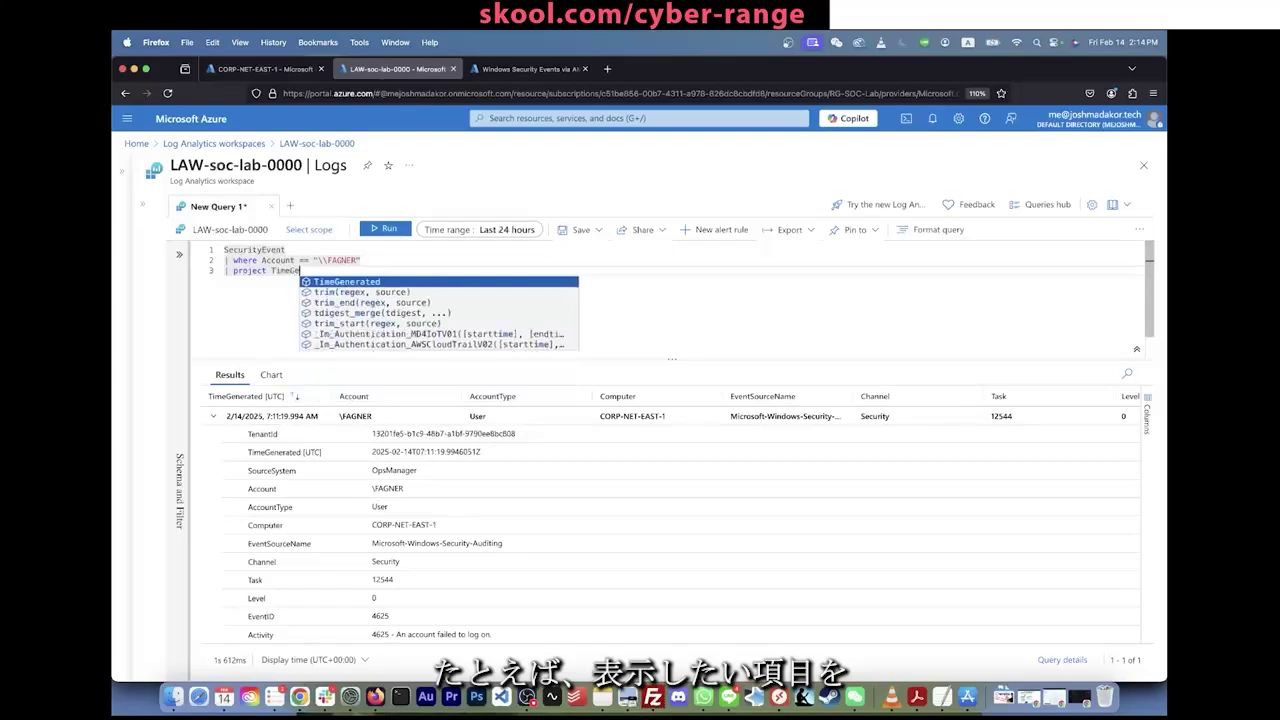
type("nerated, ")
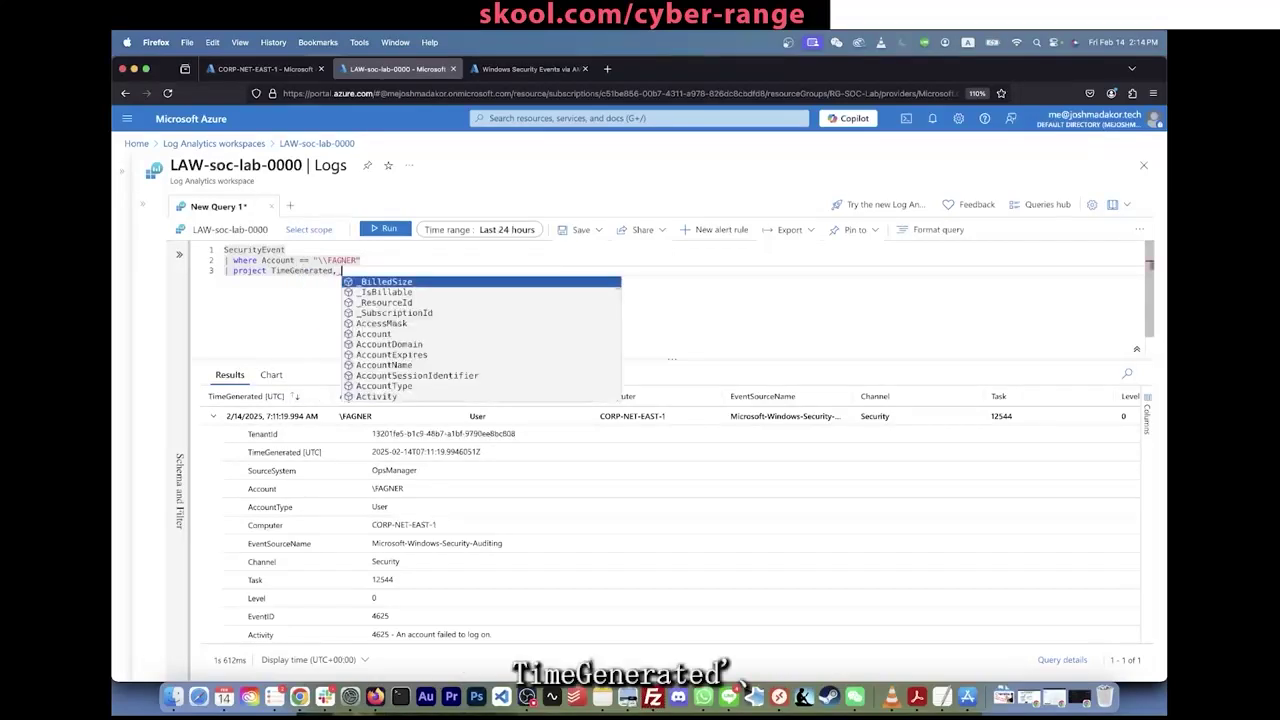
type("Account, ")
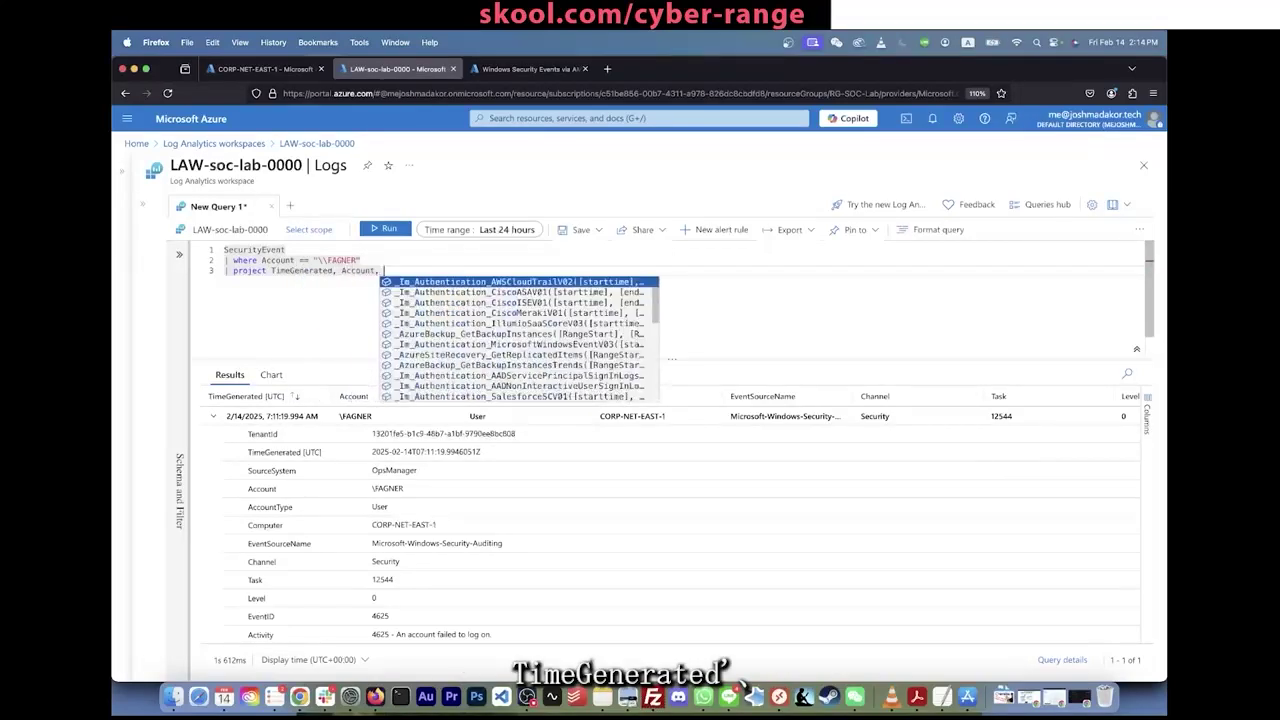
type("Computer")
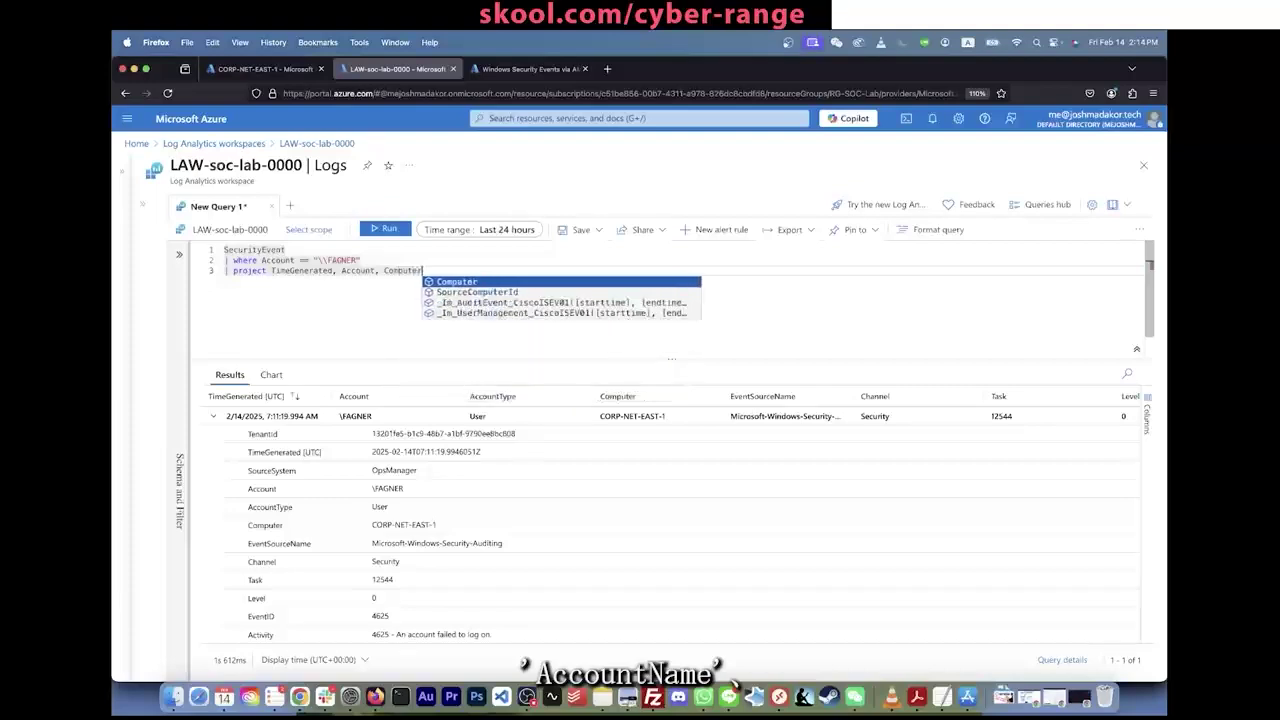
type(", ")
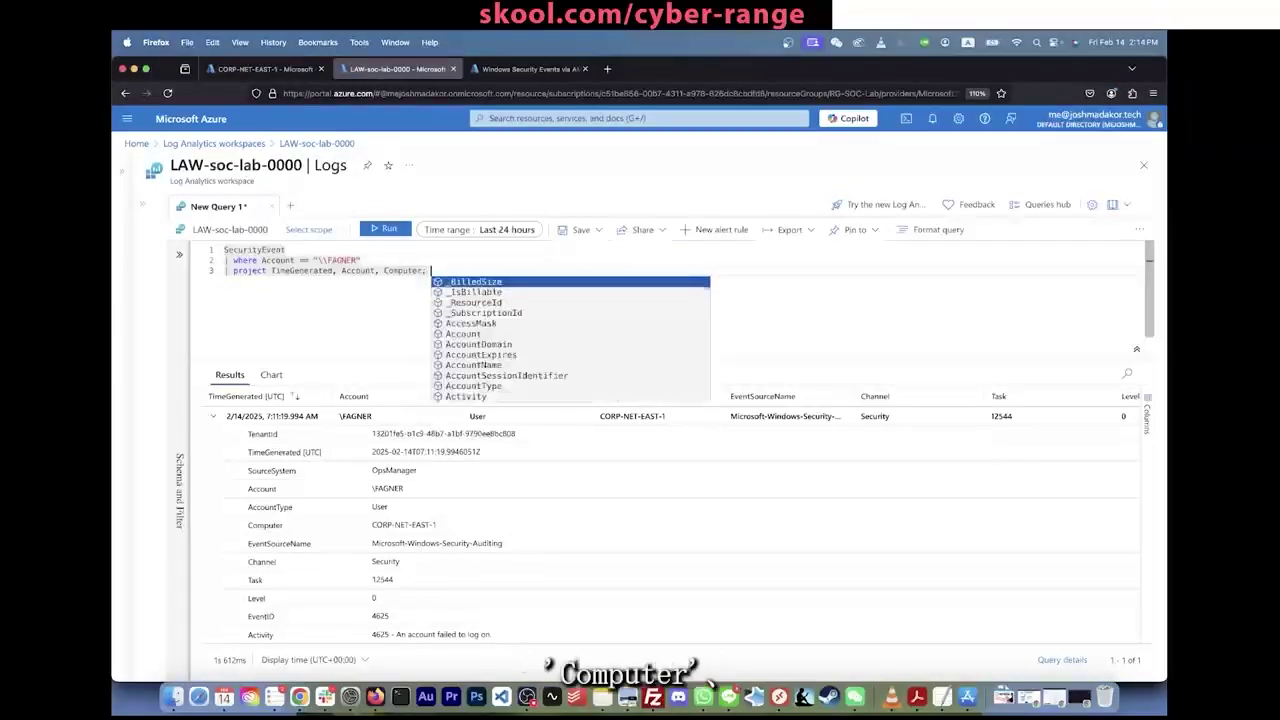
type("EventI")
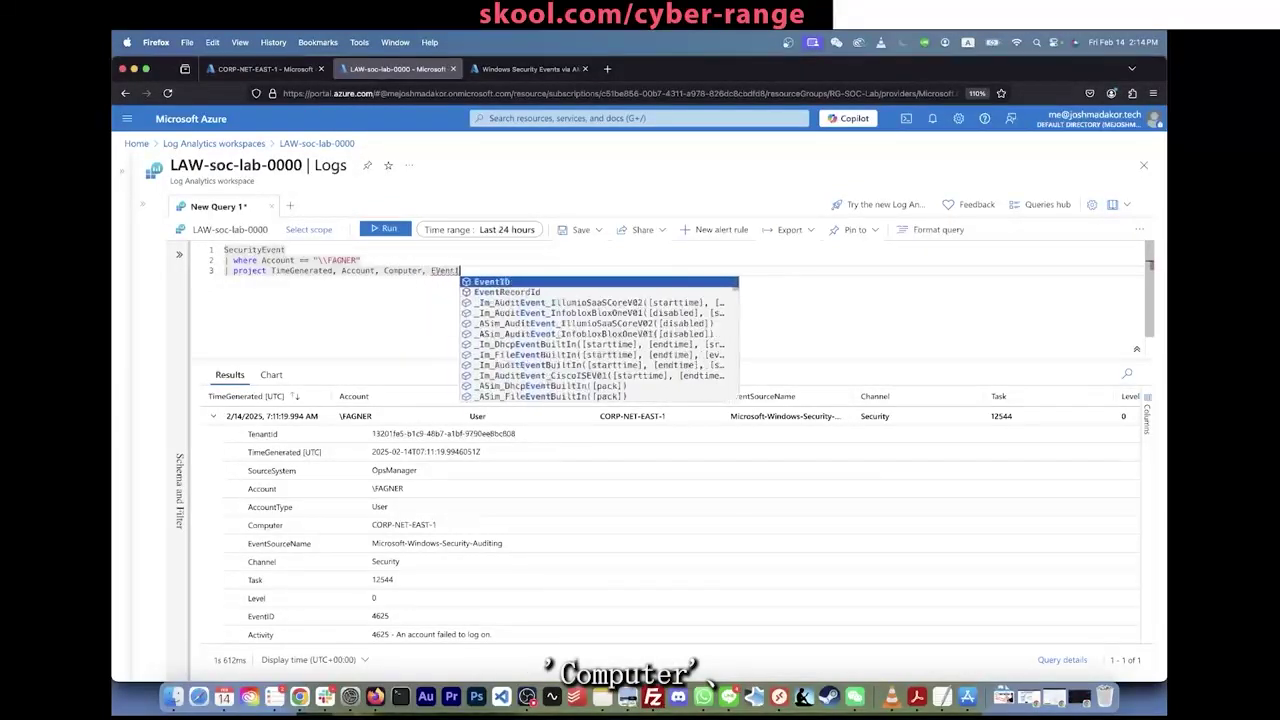
type("D, Acqi")
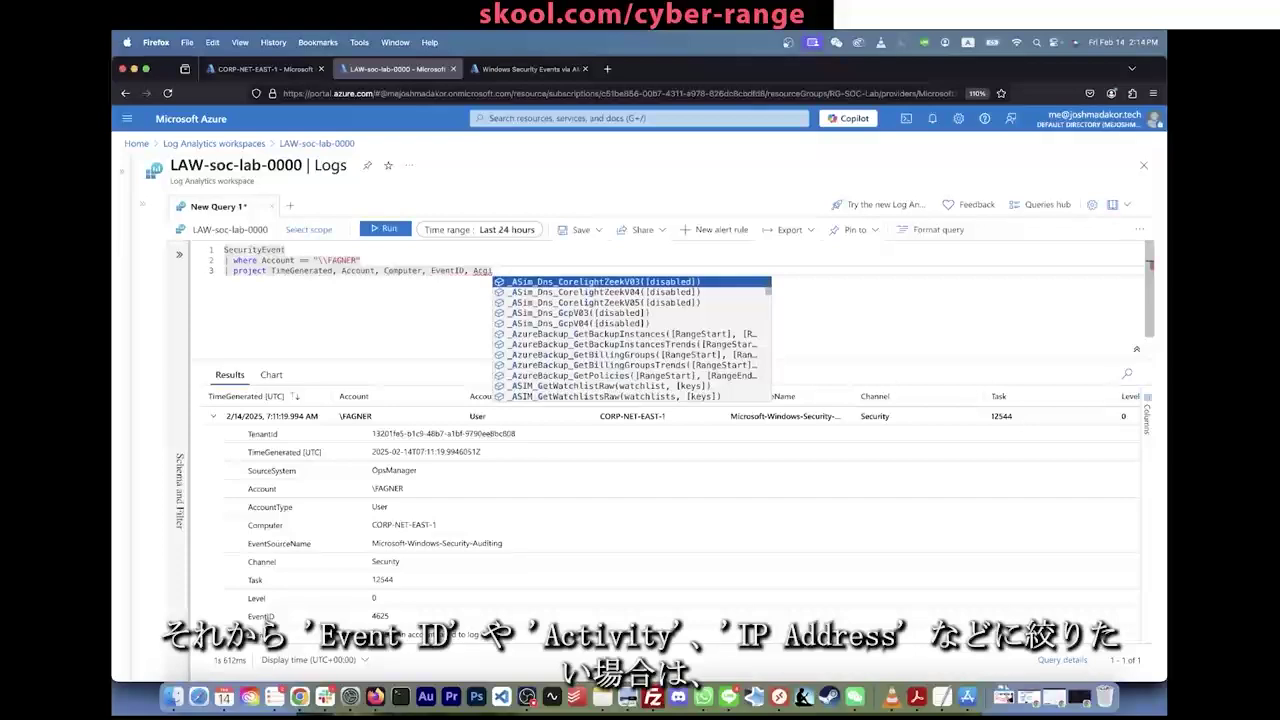
key("BackSpace")
key("BackSpace")
type("tivity, ip")
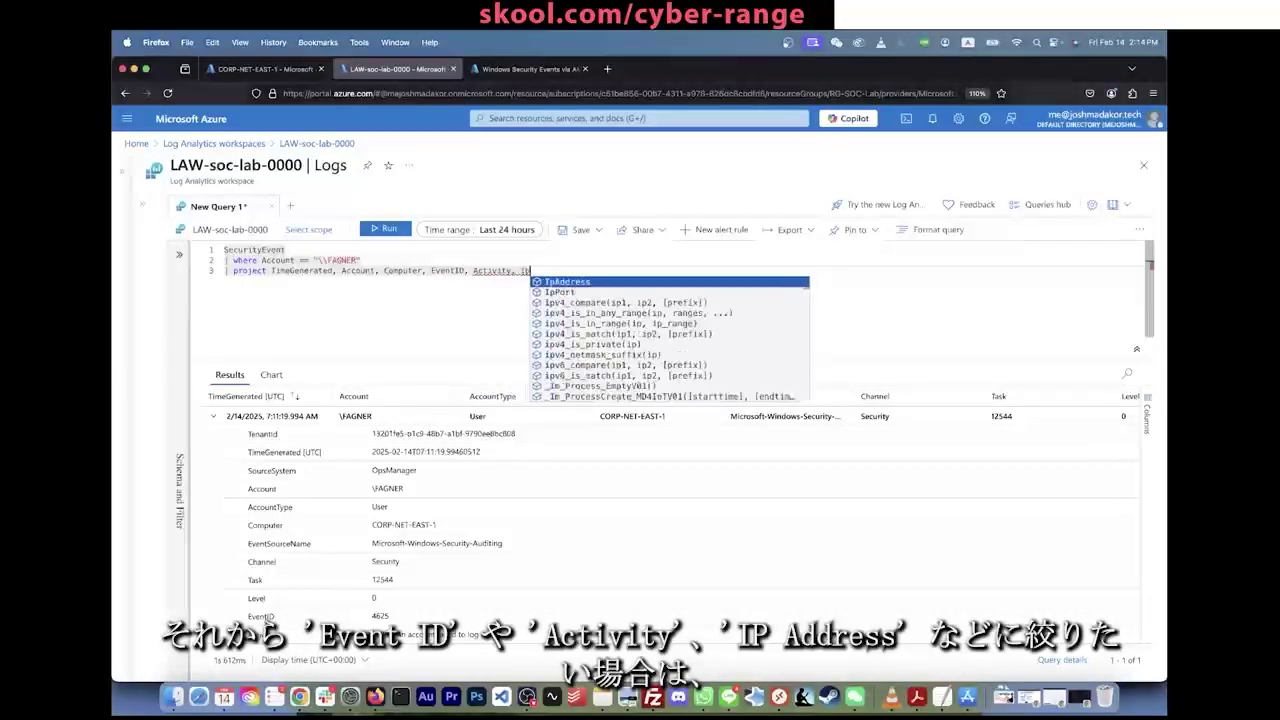
key("Tab")
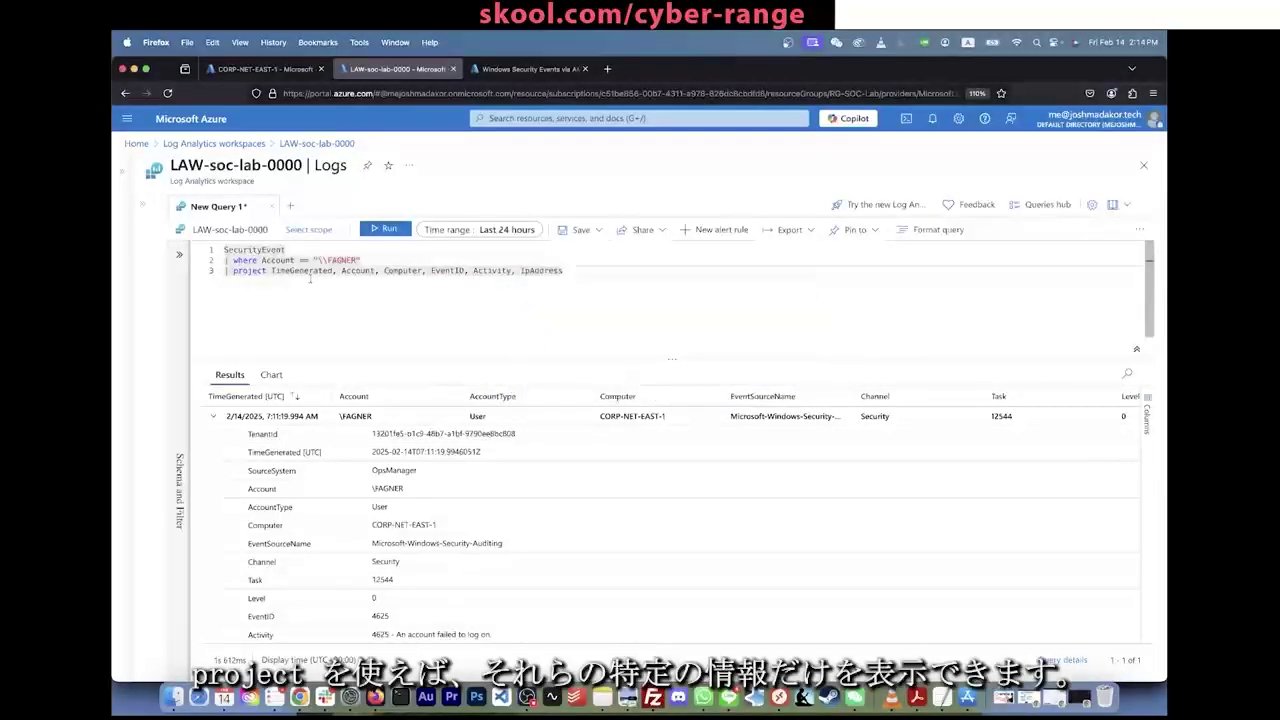
scroll(300, 525, "down", 5)
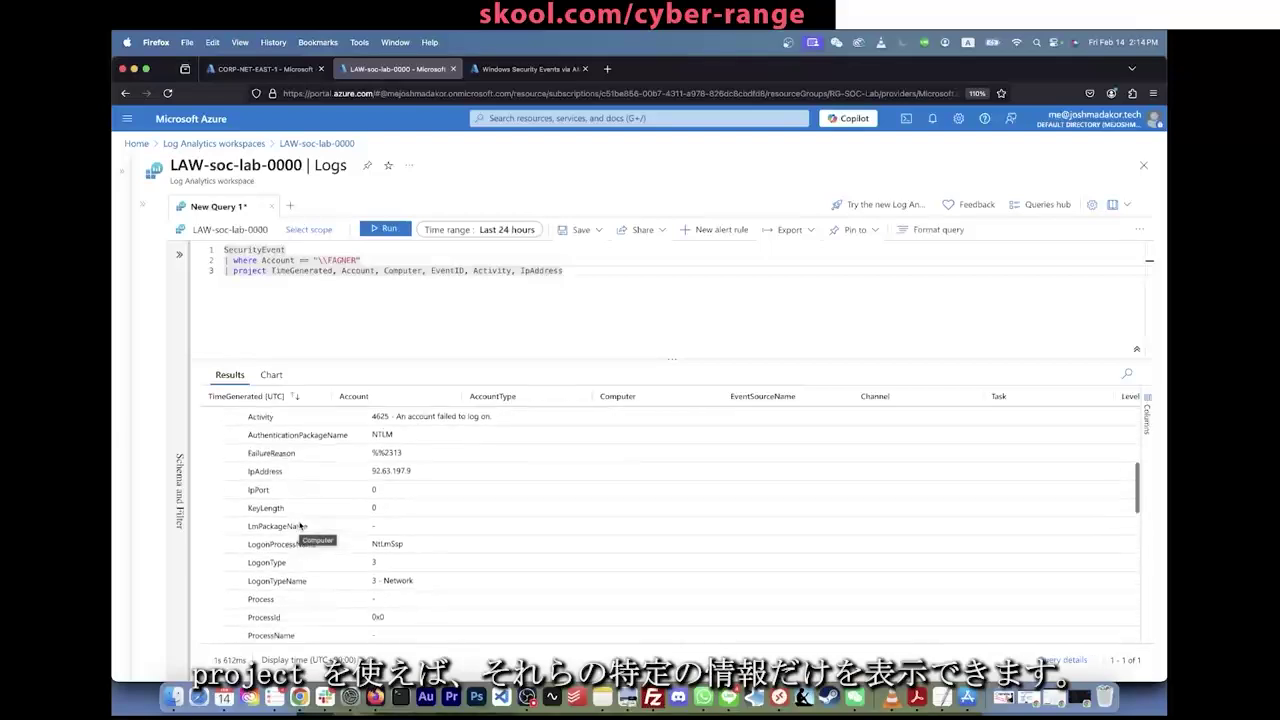
scroll(300, 527, "down", 5)
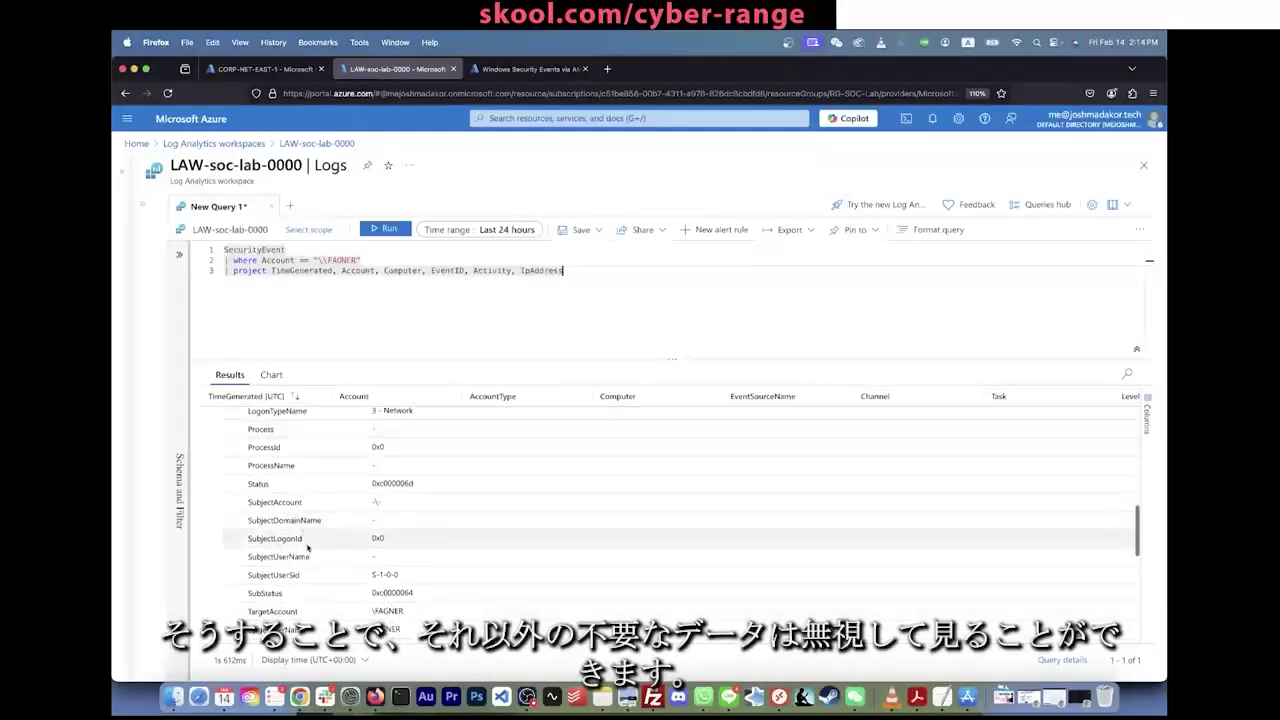
scroll(308, 547, "up", 10)
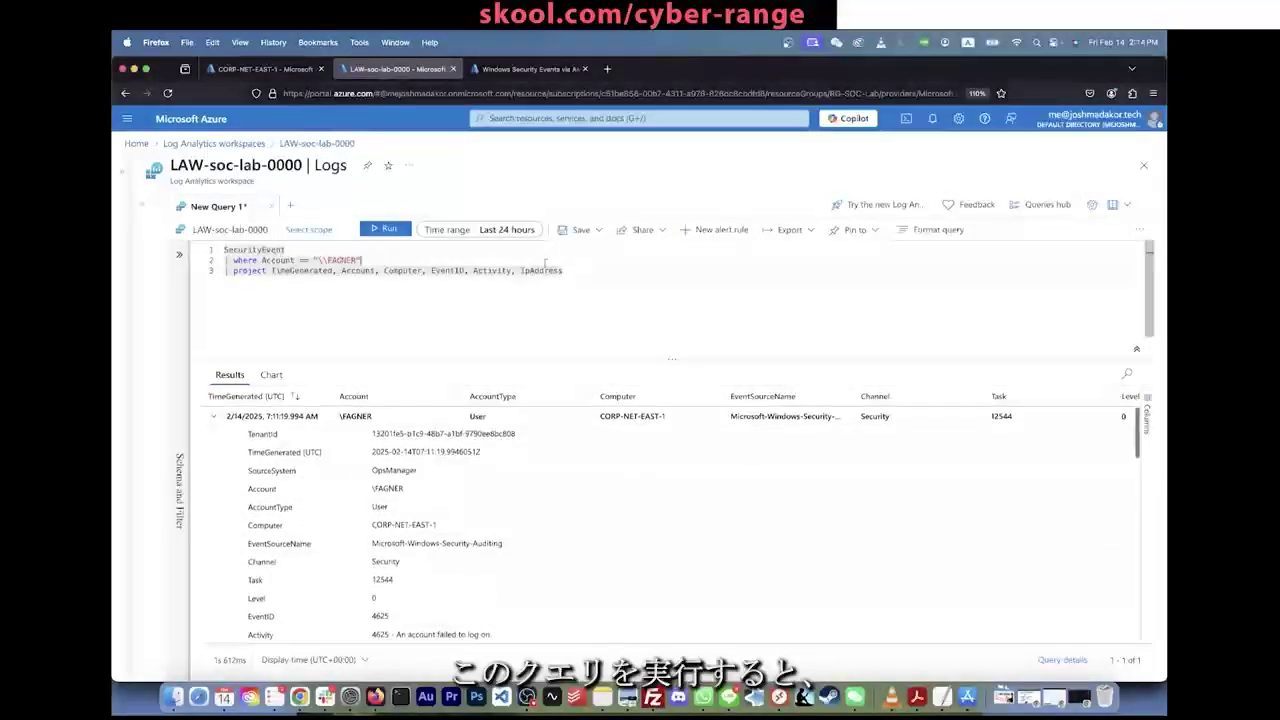
key("shift+Return")
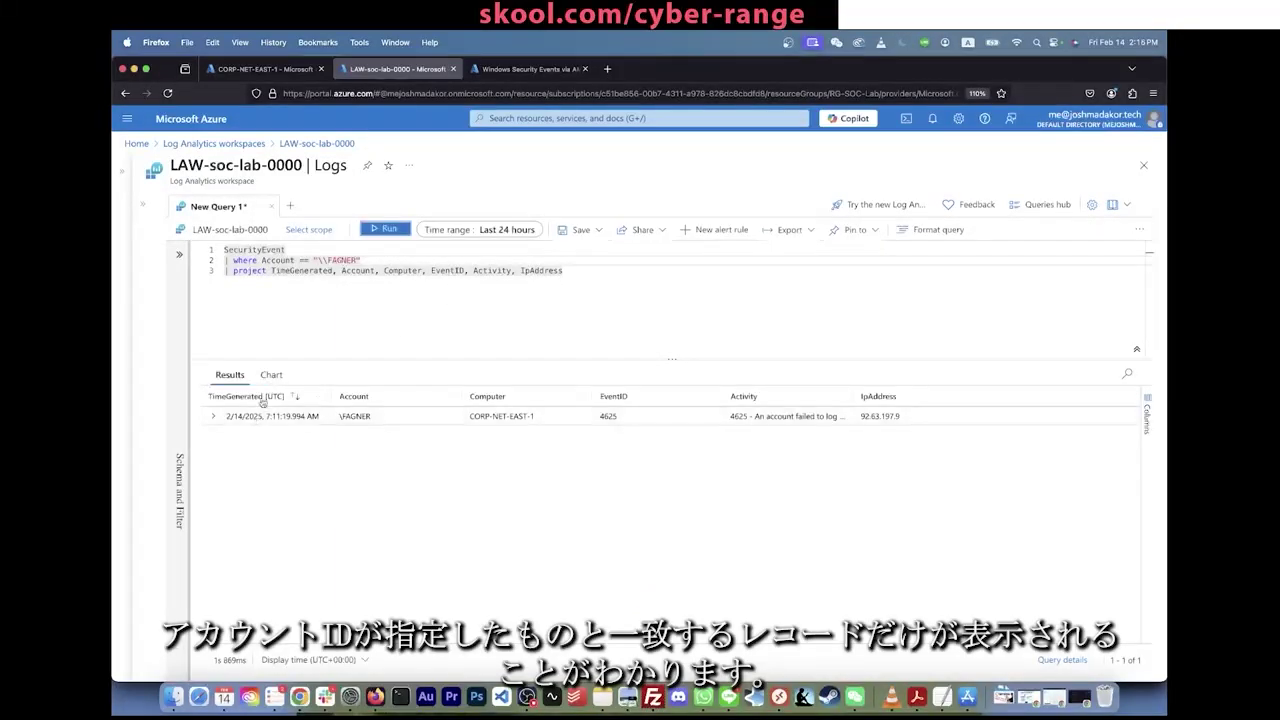
Step: Select the source IP 92.63.197.9 in the results and open a new browser tab
left_click(290, 250)
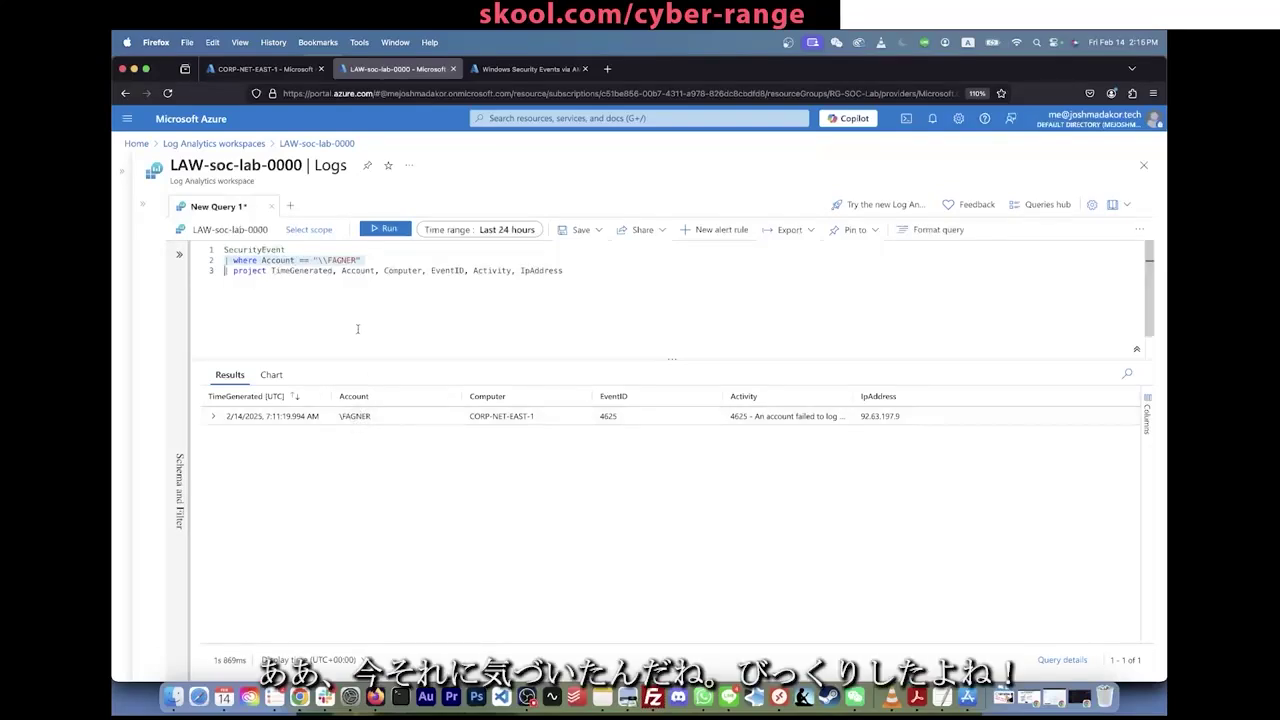
left_click(366, 274)
left_click(474, 323)
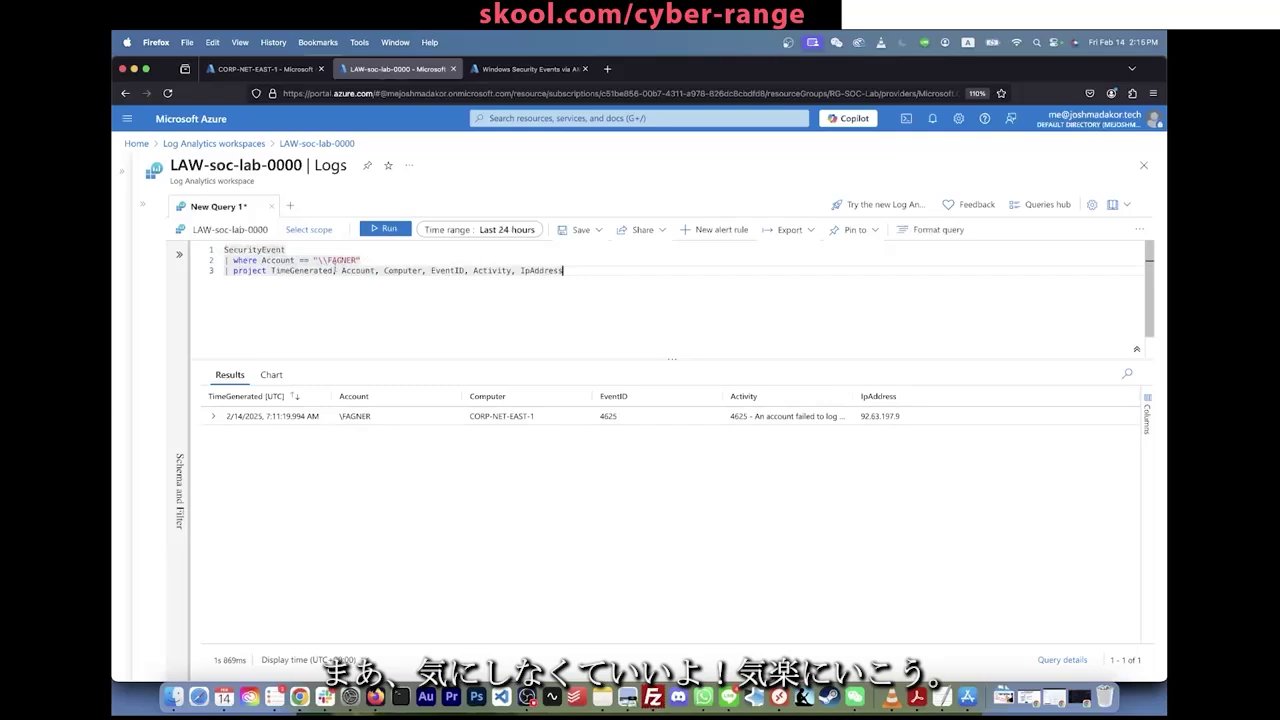
left_click(225, 260)
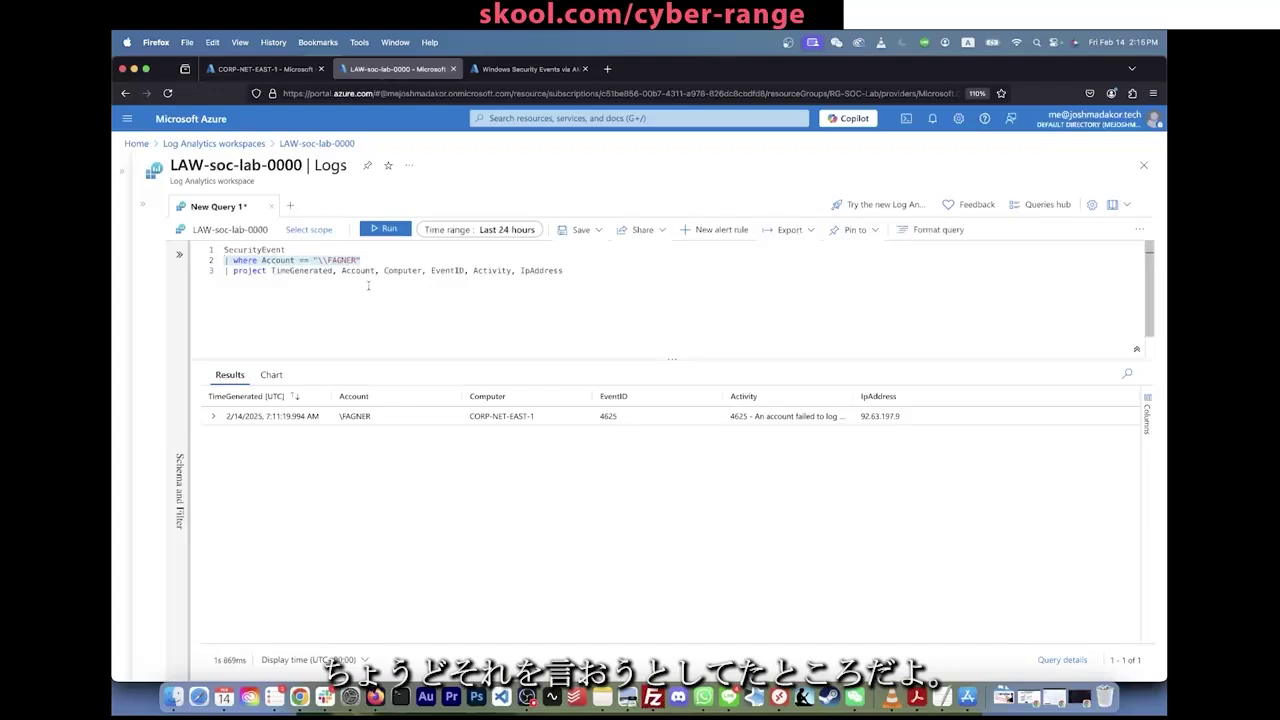
left_click(233, 260)
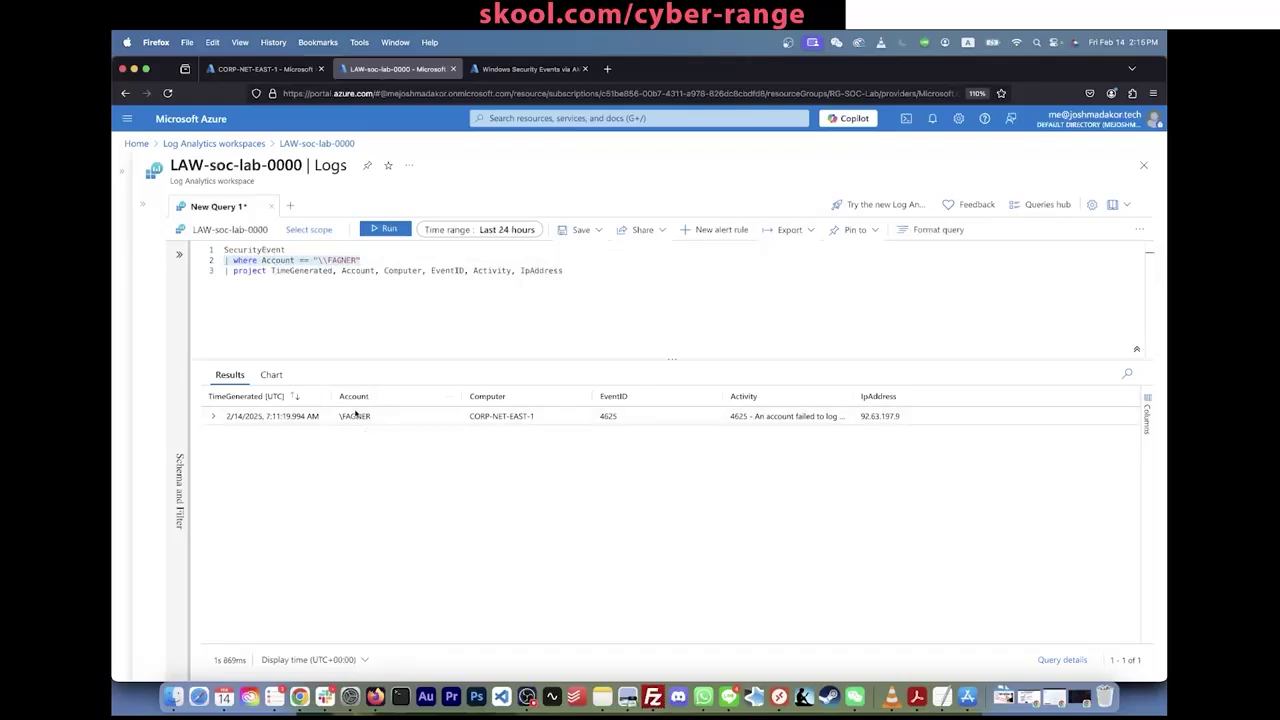
key("super+Down")
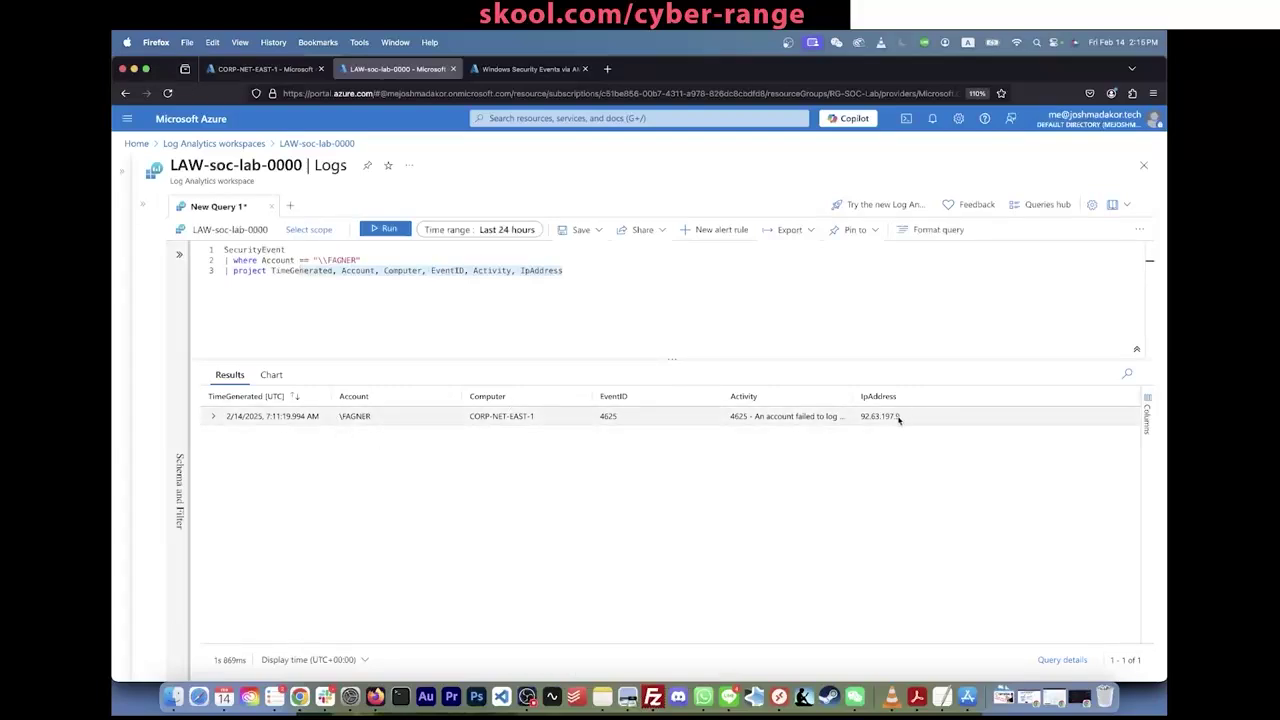
left_click_drag(899, 416, 855, 418)
key("super+c")
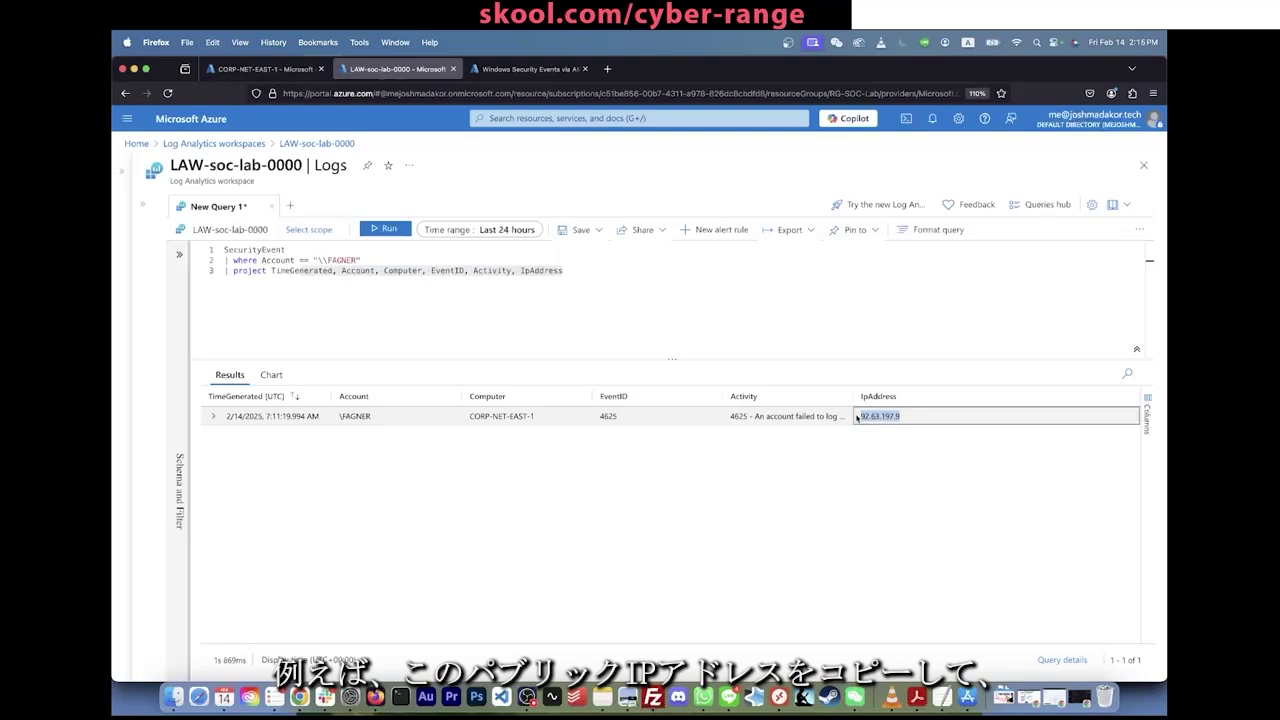
key("super+t")
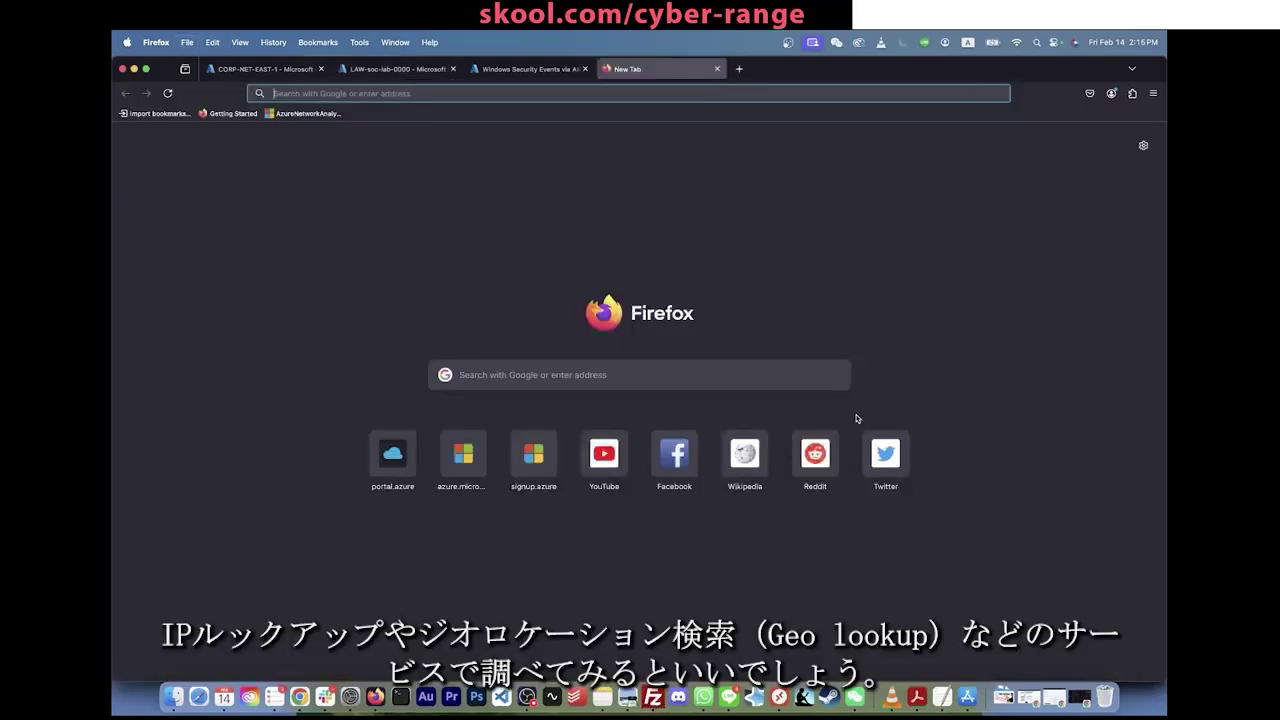
Step: Search 'ip lookup 92.63.197.9', then refine the search to 'geolookup 92.63.197.9'
type("ip lookup")
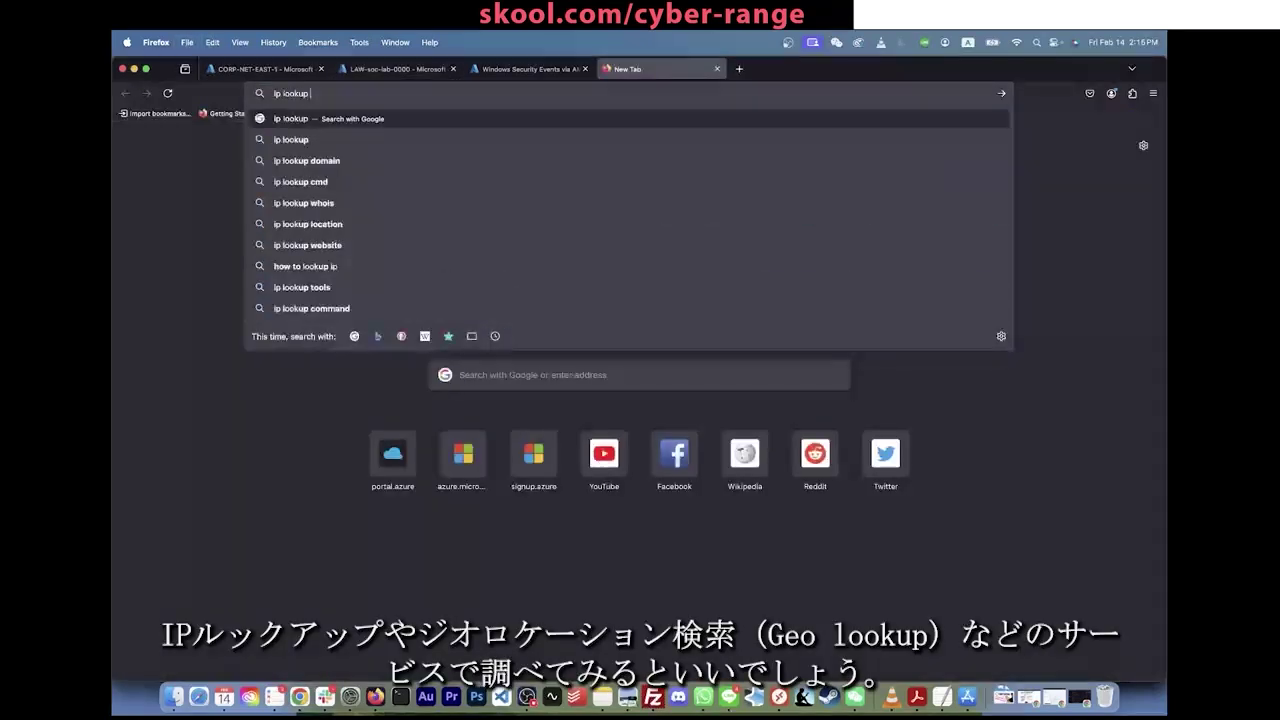
key("super+v")
key("Return")
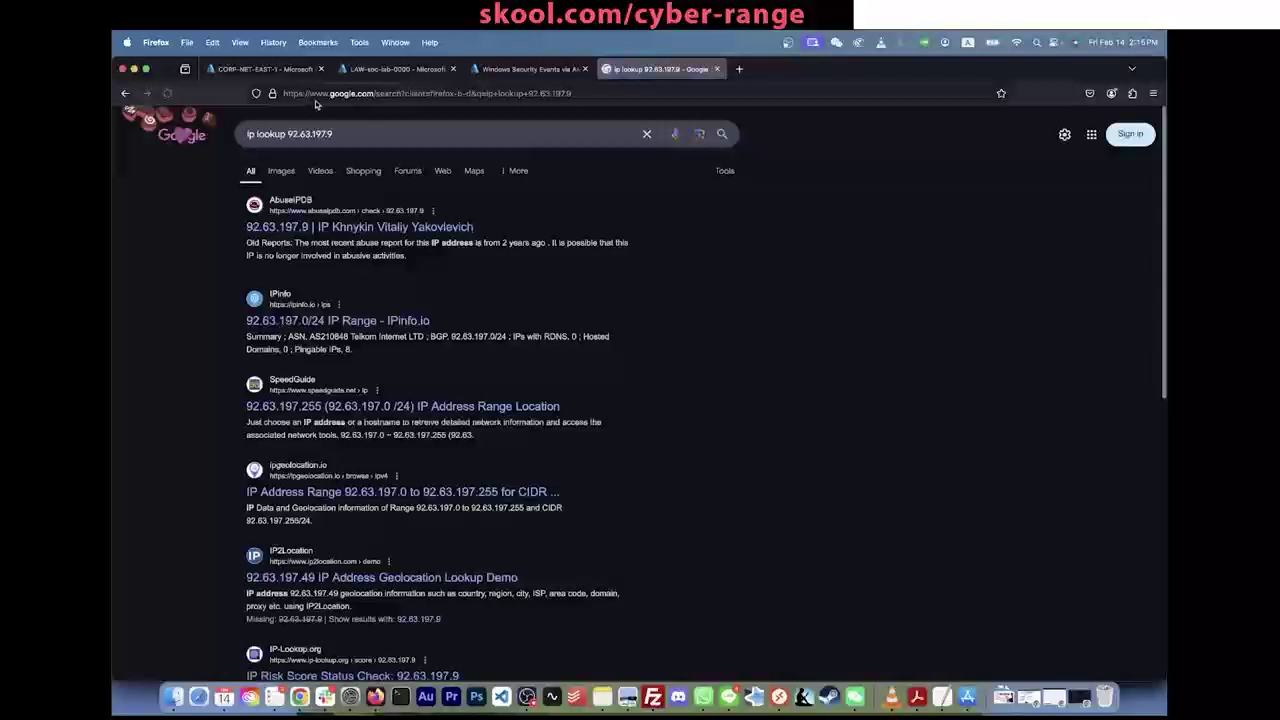
double_click(270, 134)
key("BackSpace")
key("BackSpace")
key("BackSpace")
key("BackSpace")
type("geolookup")
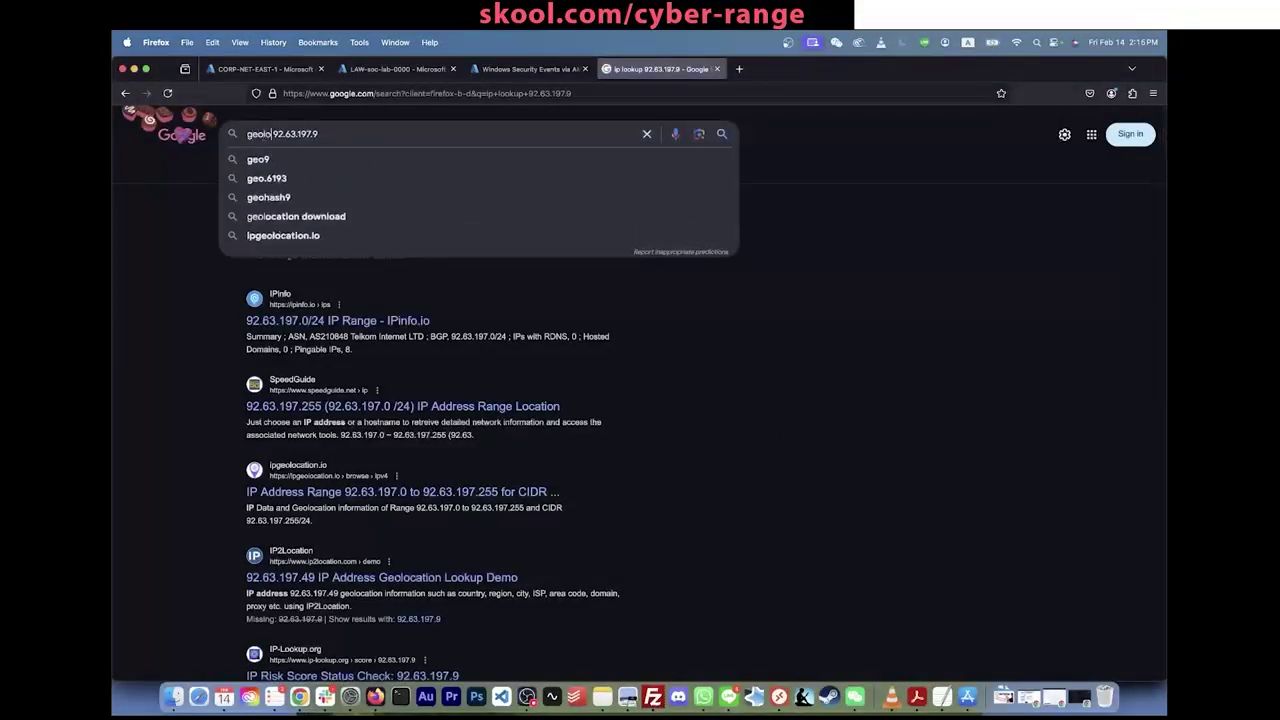
key("Return")
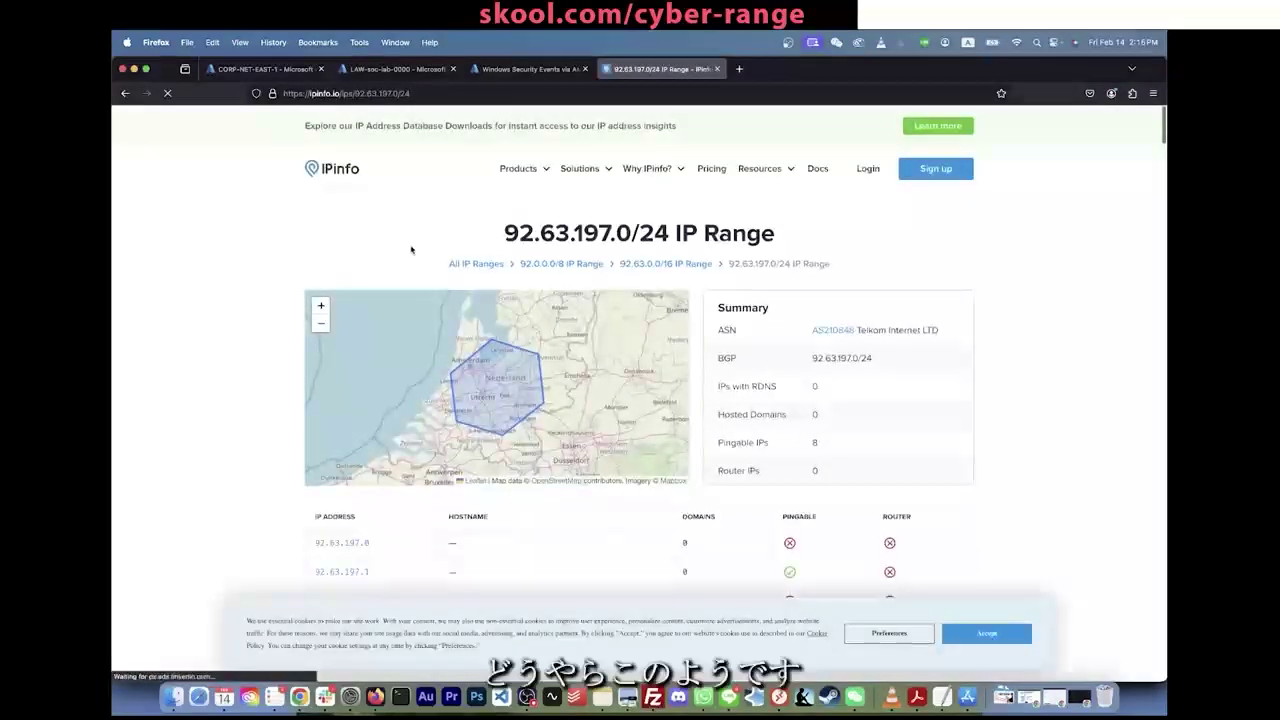
Step: Find 92.63.197.9 on IPinfo's Telkom Internet Netherlands range page, then return to the Azure portal
key("super+f")
key("super+v")
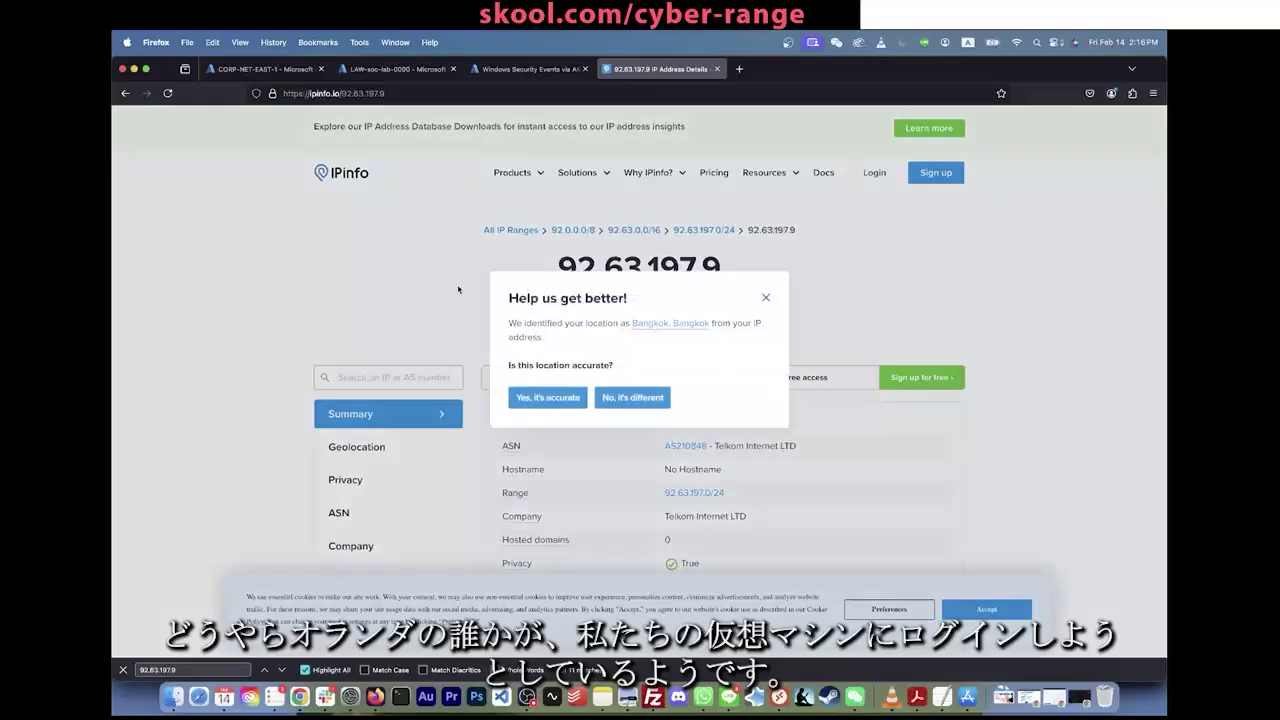
left_click(766, 297)
left_click(520, 72)
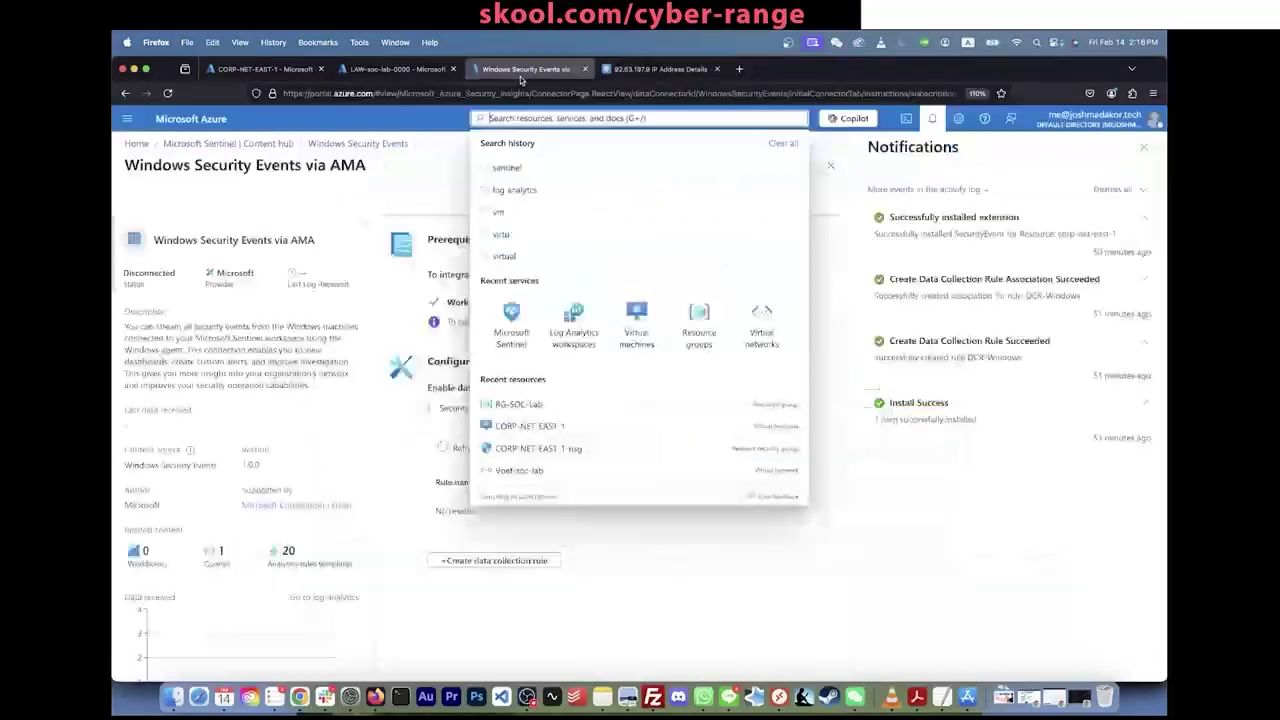
Step: Delete the account filter line and rerun to list all failed logons with source IPs
left_click(265, 69)
left_click(405, 71)
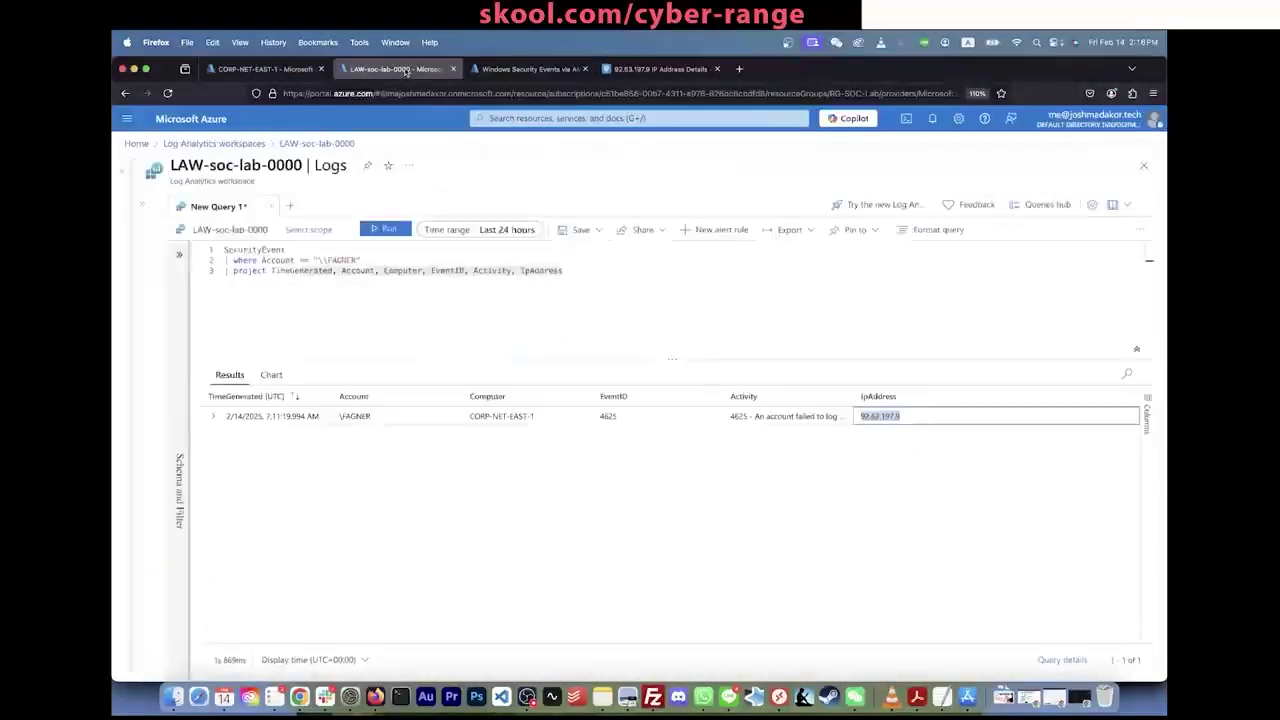
left_click(572, 269)
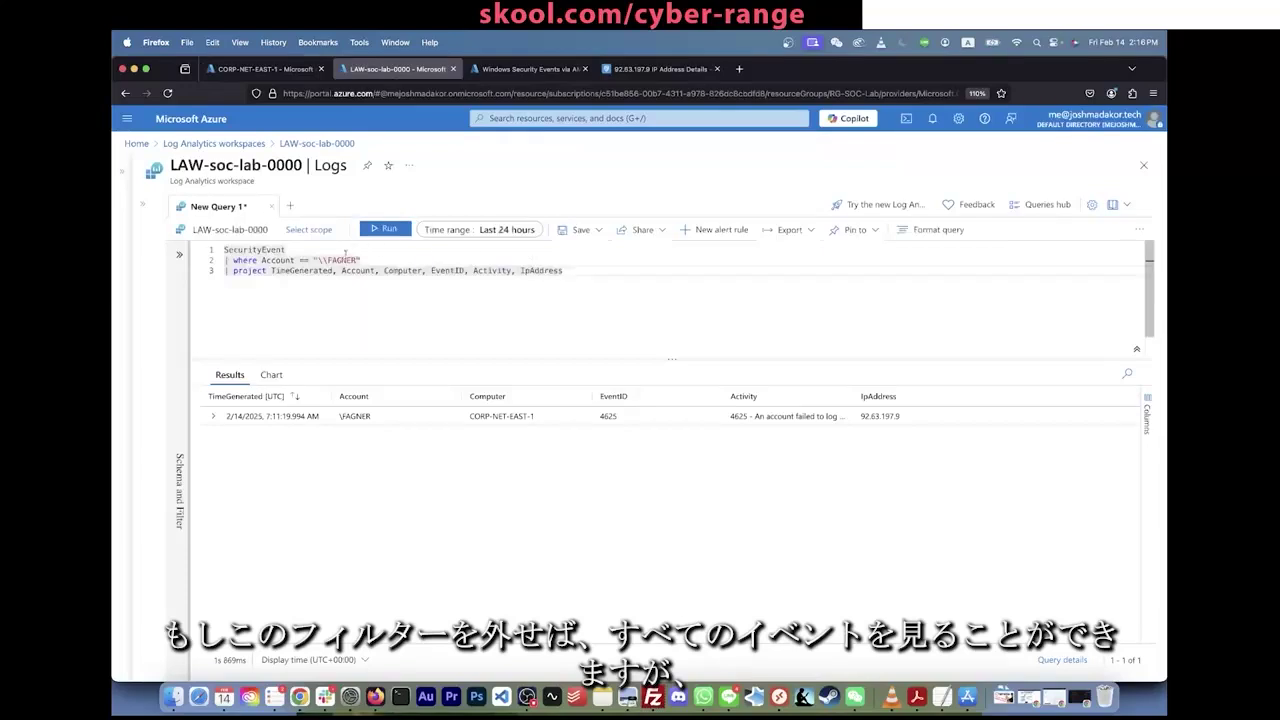
left_click_drag(232, 260, 362, 260)
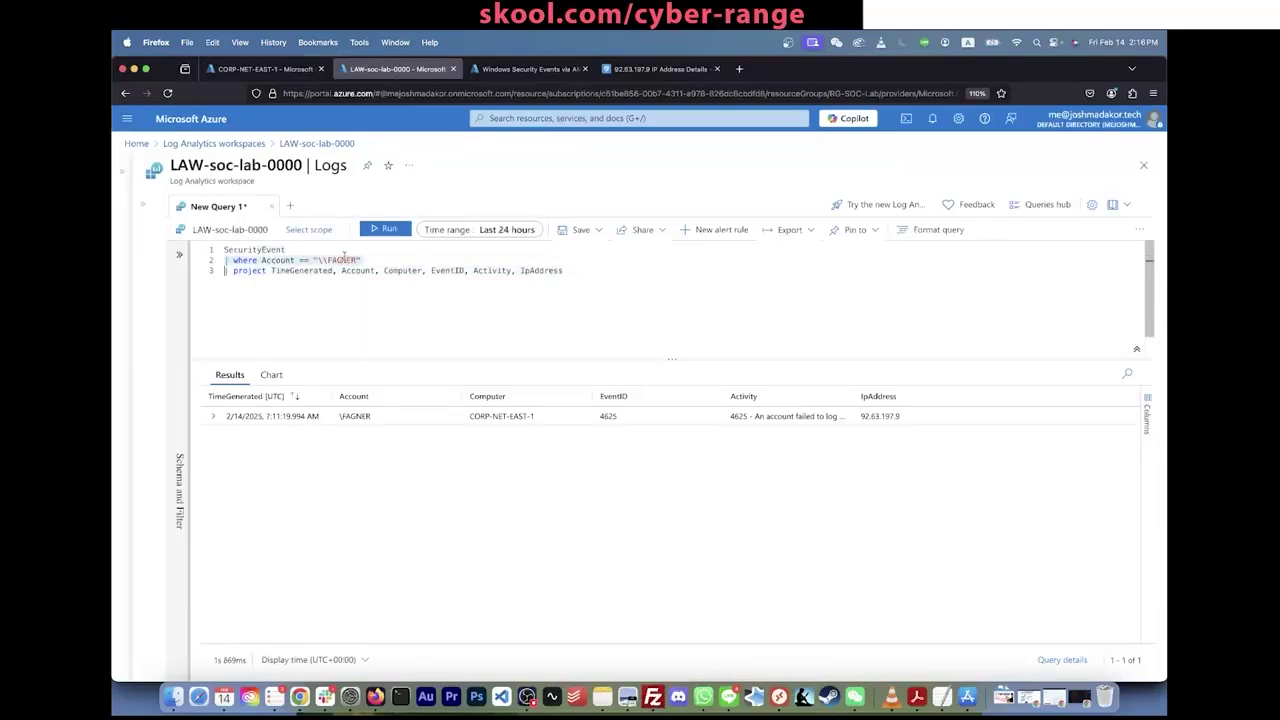
key("BackSpace")
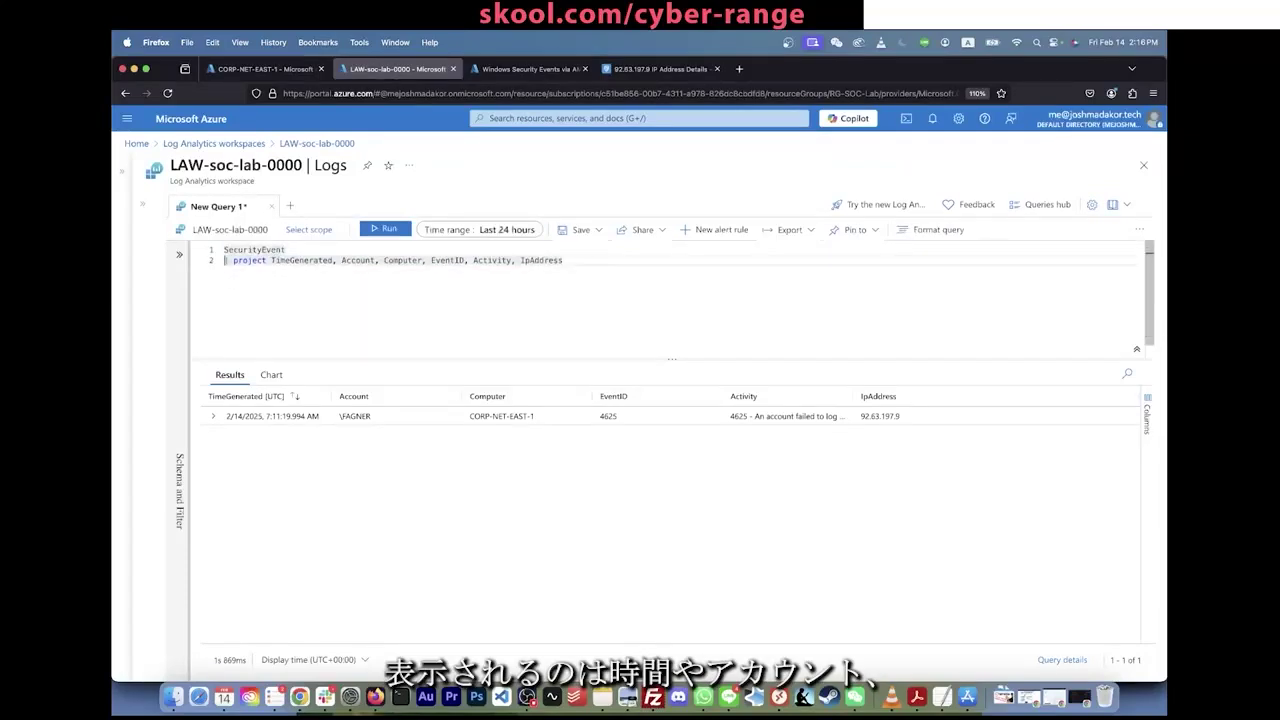
key("shift+Return")
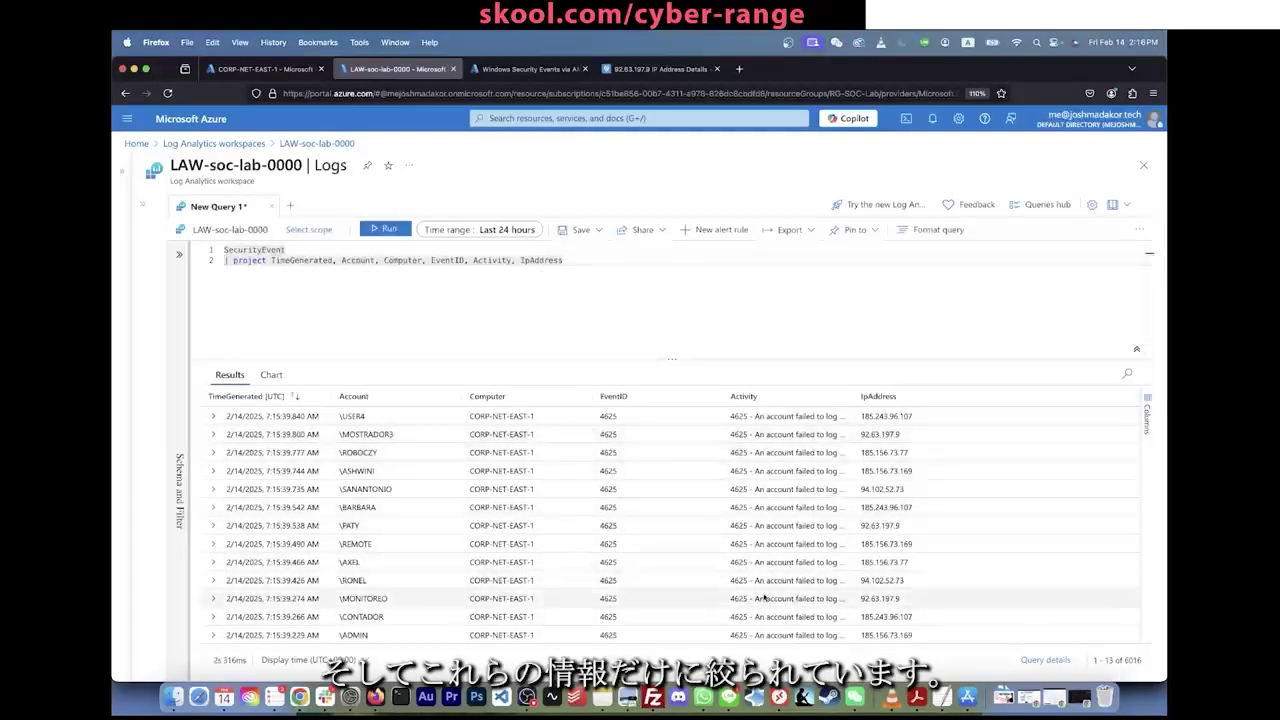
Step: Add '| where EventID == 4625' and run it, returning 6349 failed-logon records
key("Return")
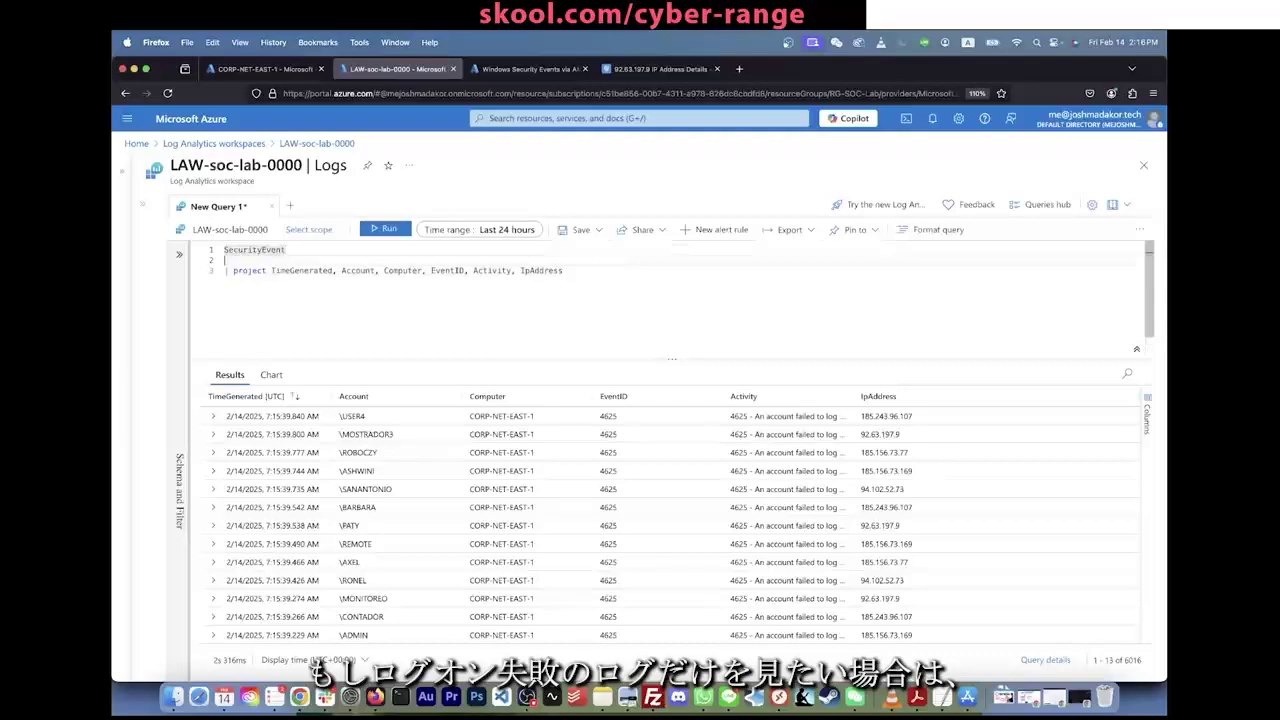
type("| where")
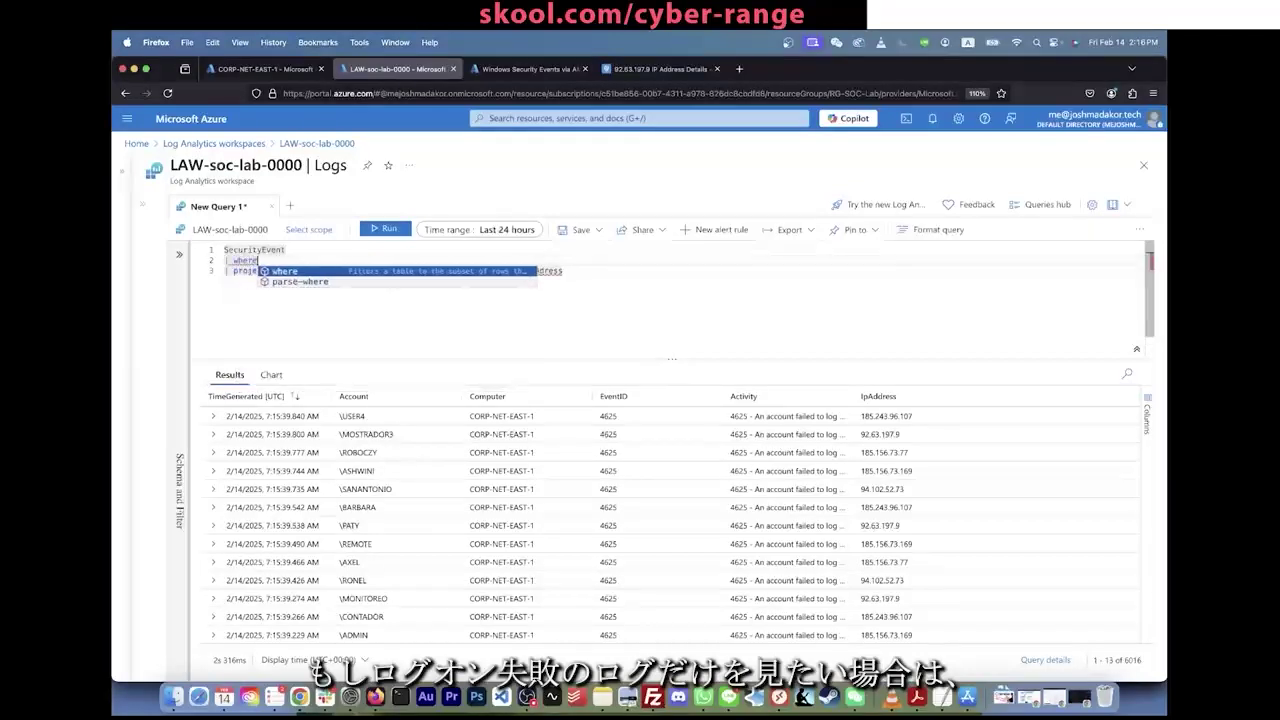
type(" EventID ")
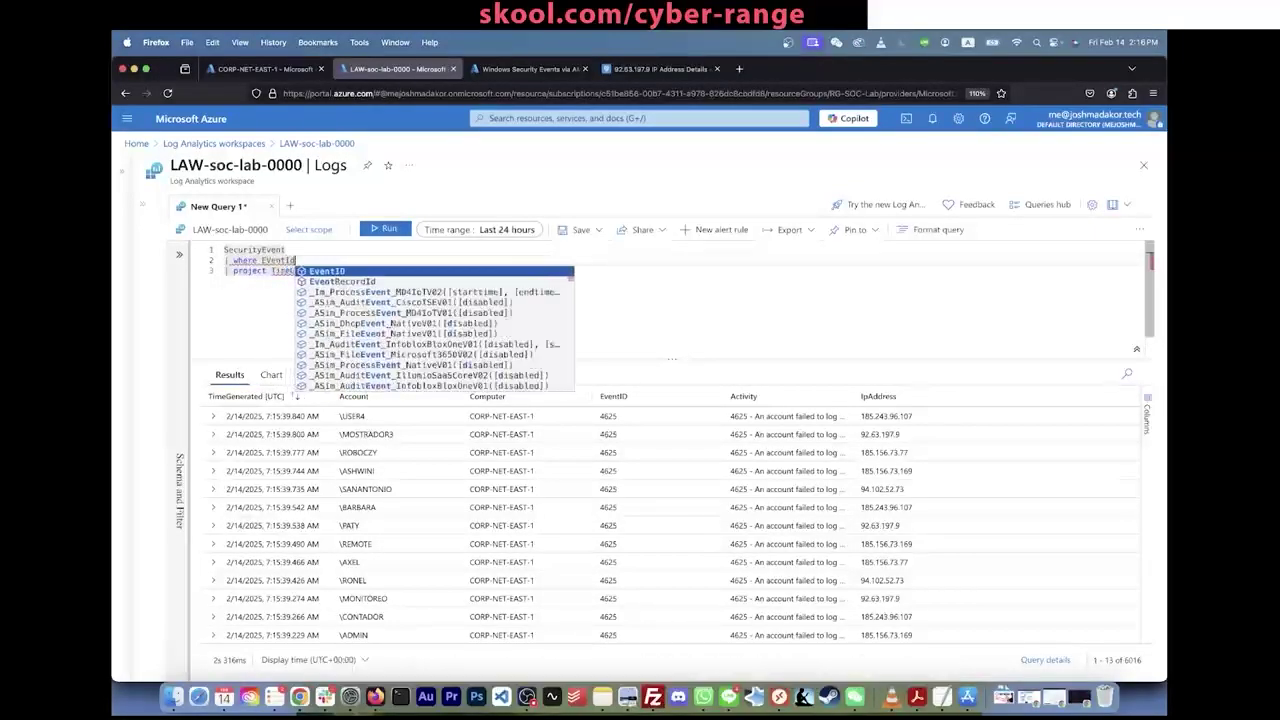
type("== 4625")
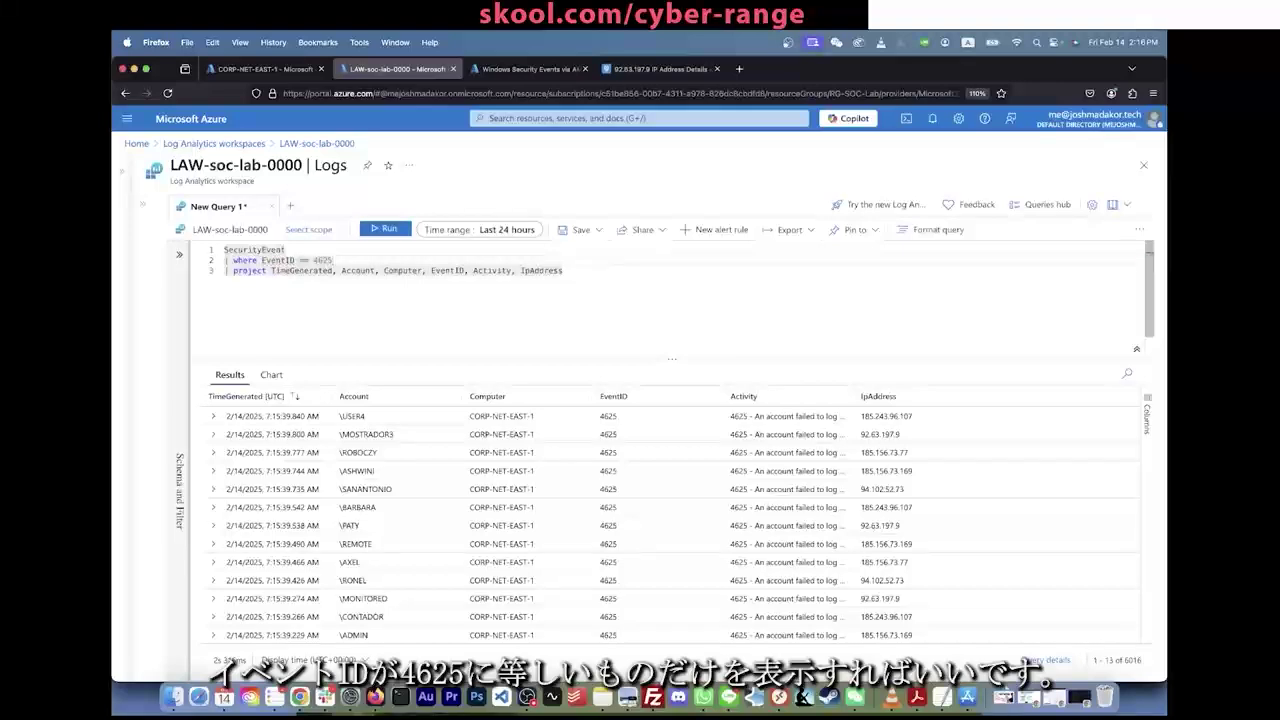
key("shift+Return")
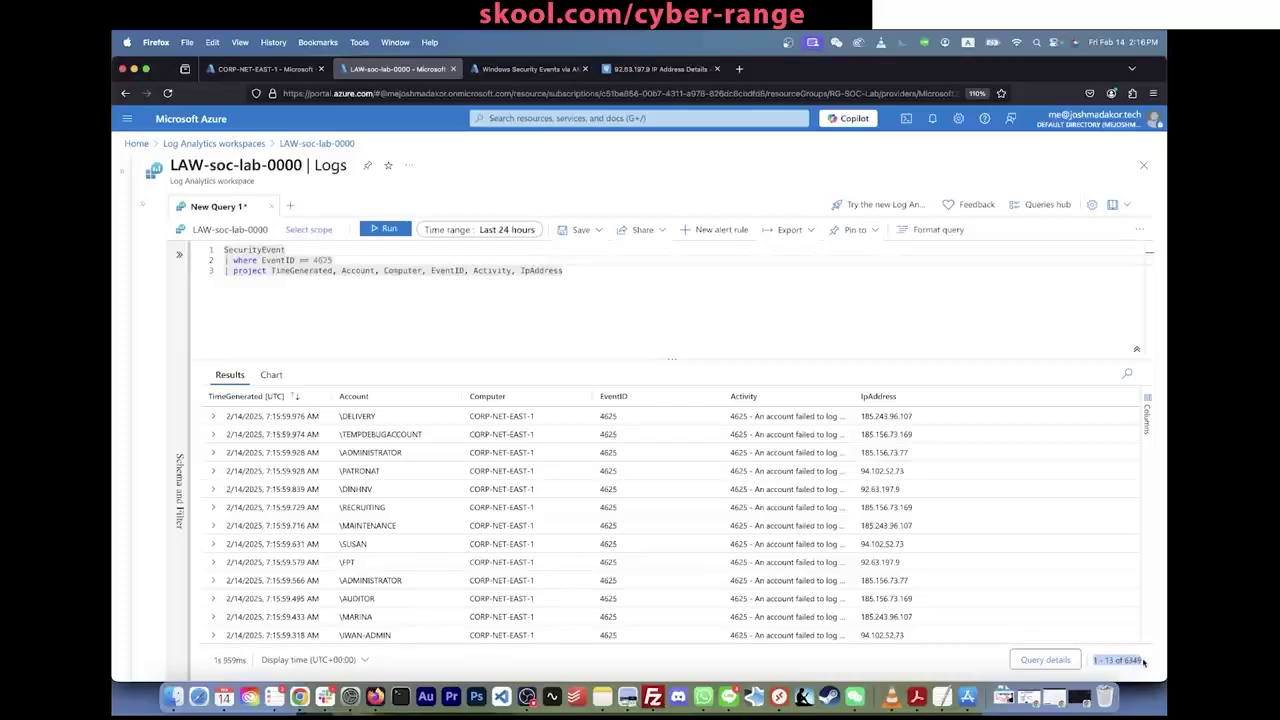
scroll(1060, 521, "down", 10)
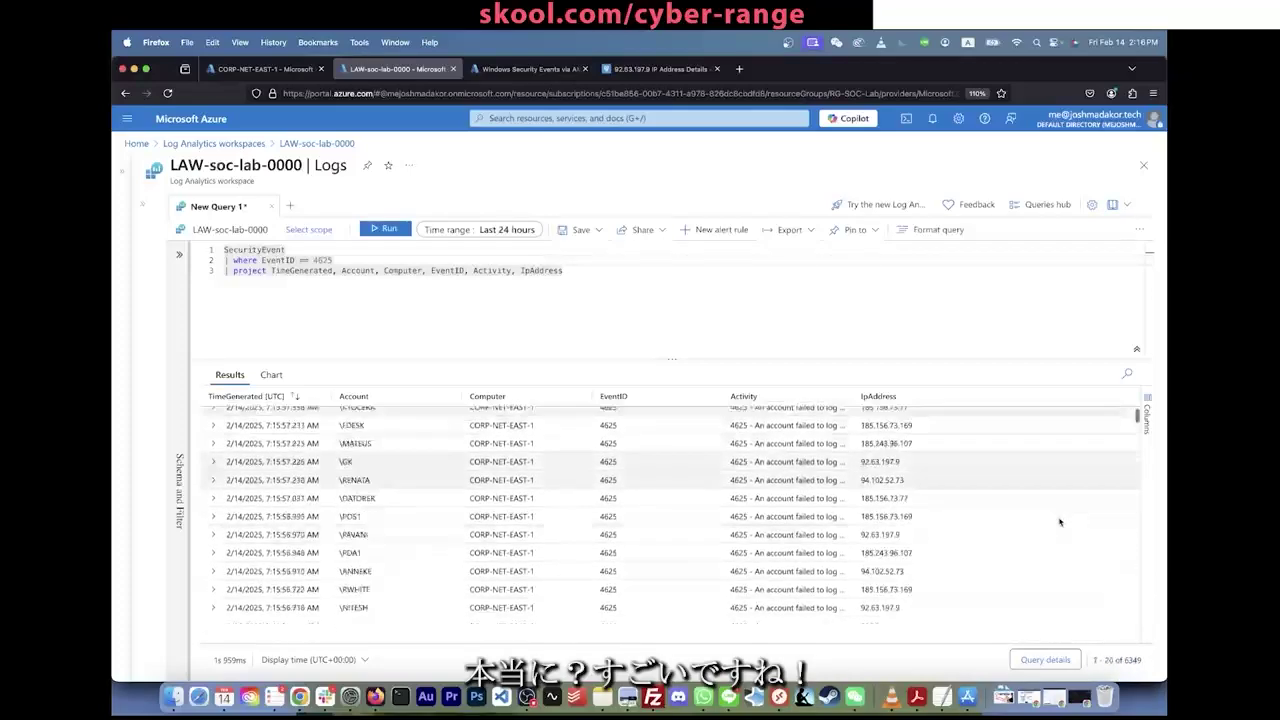
scroll(1060, 521, "up", 5)
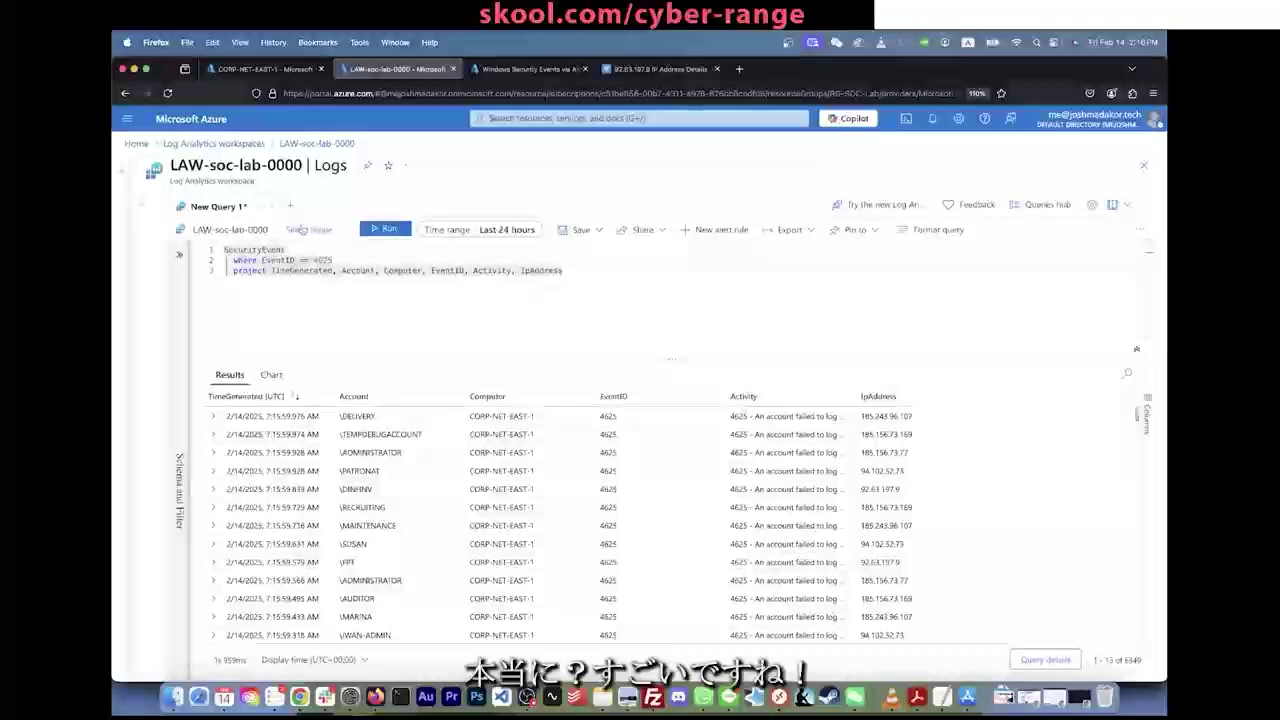
left_click(299, 249)
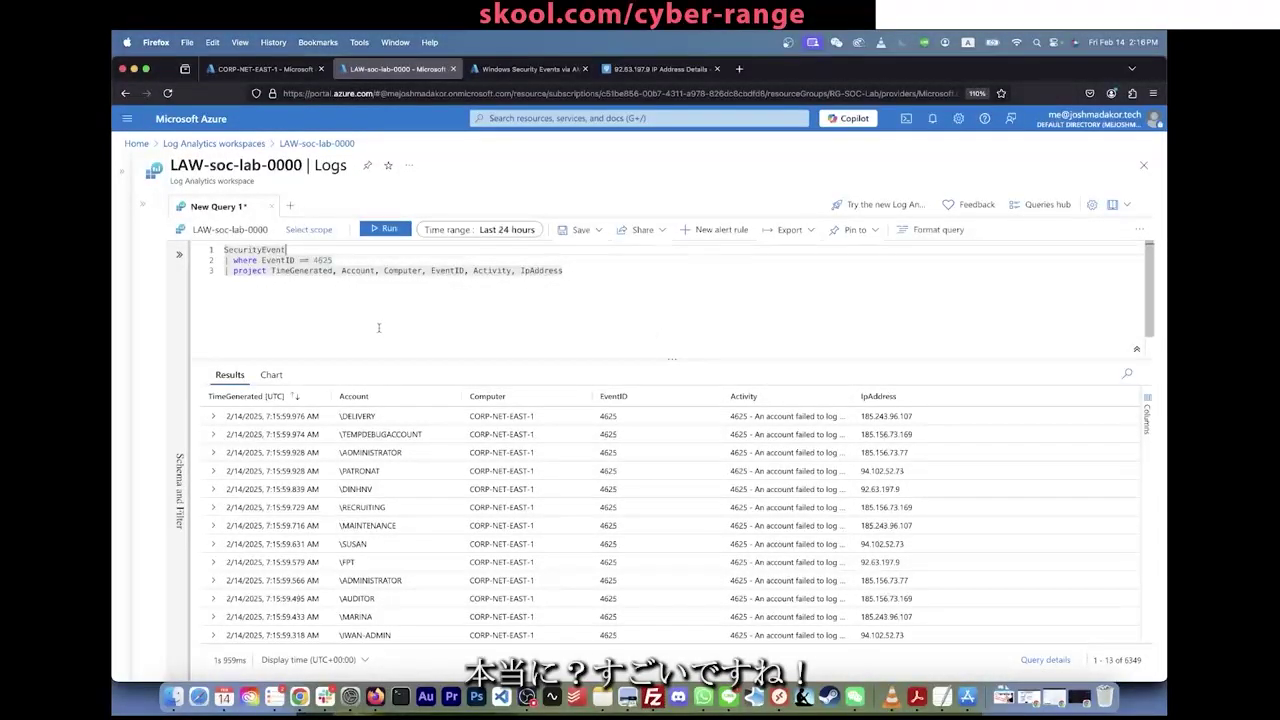
scroll(560, 490, "down", 3)
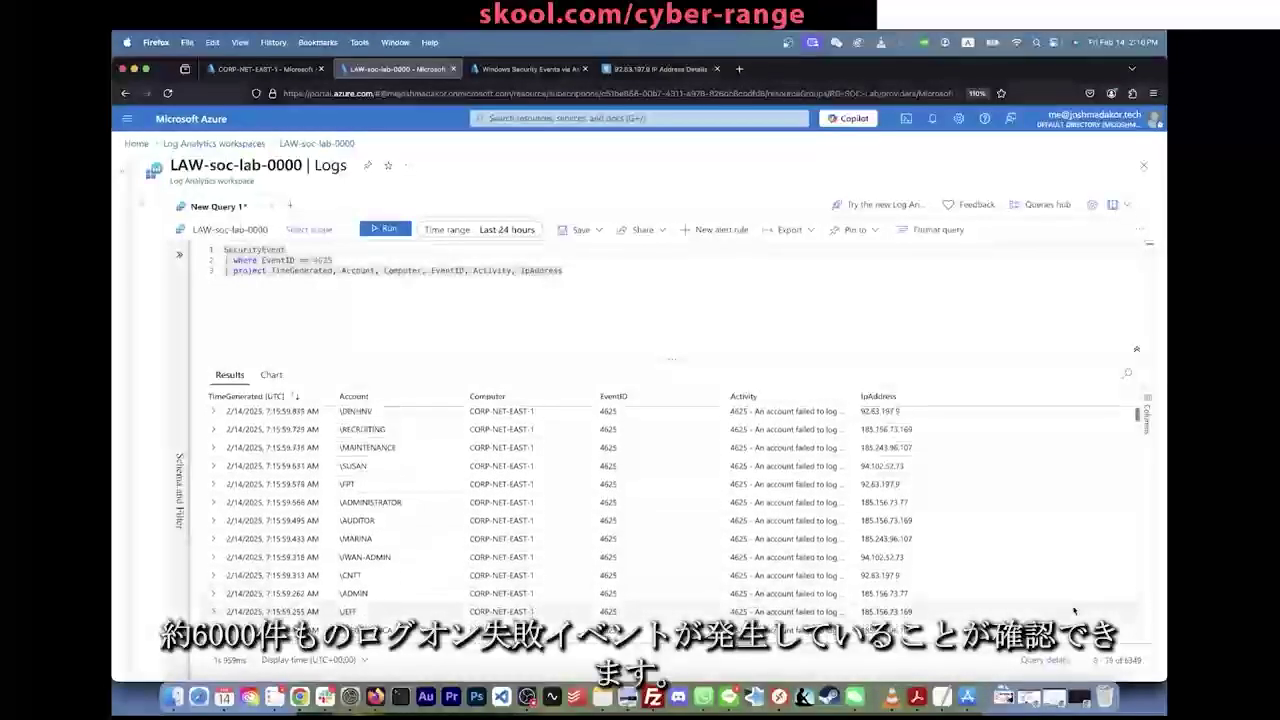
scroll(1030, 590, "down", 20)
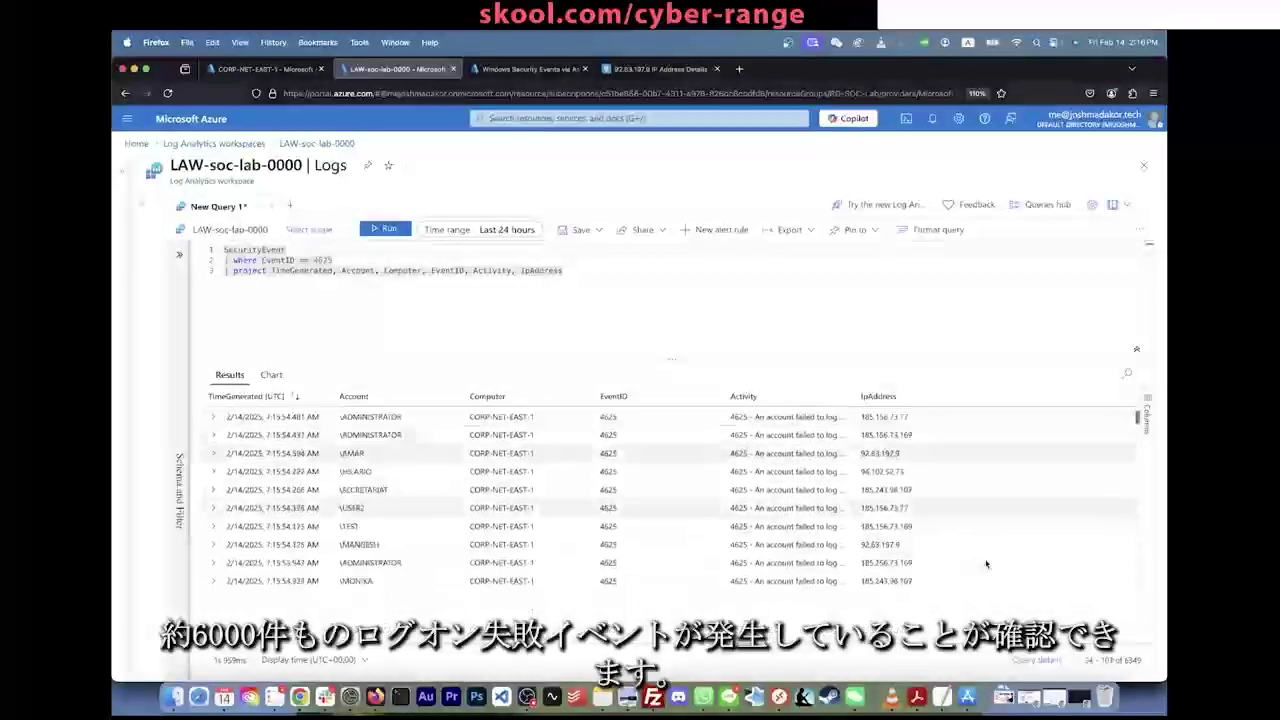
scroll(986, 564, "down", 20)
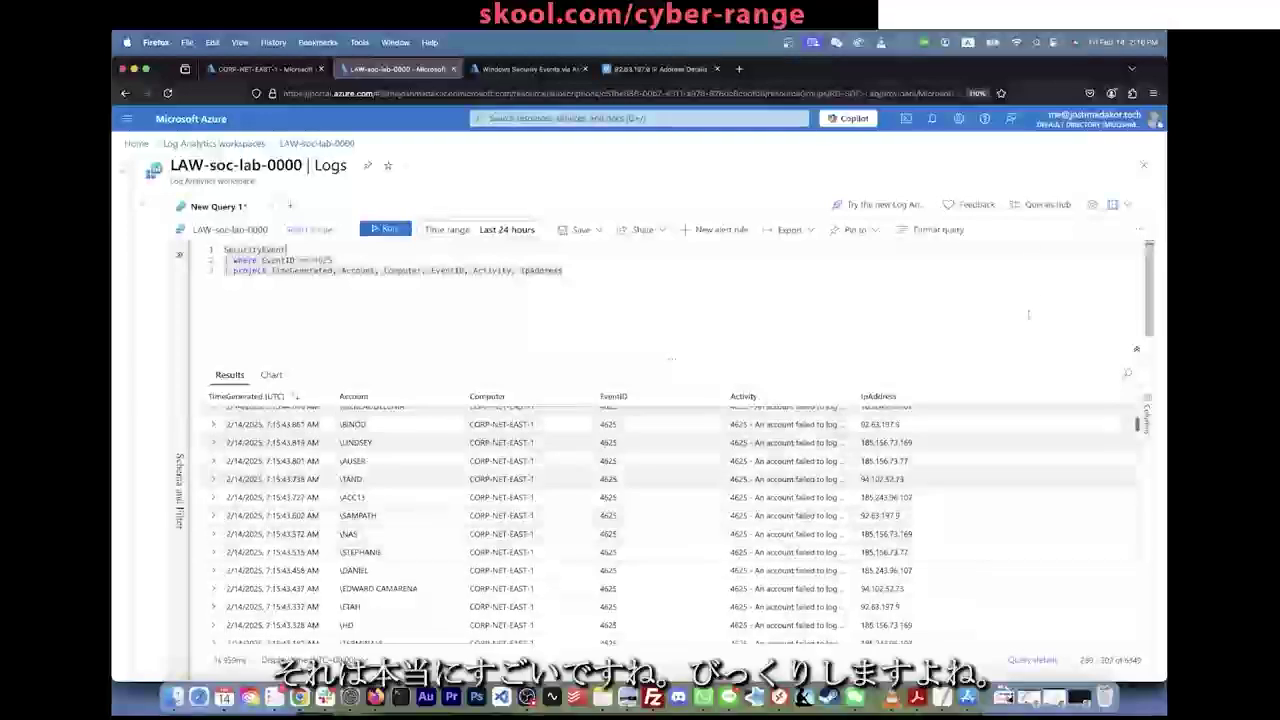
scroll(1017, 583, "down", 18)
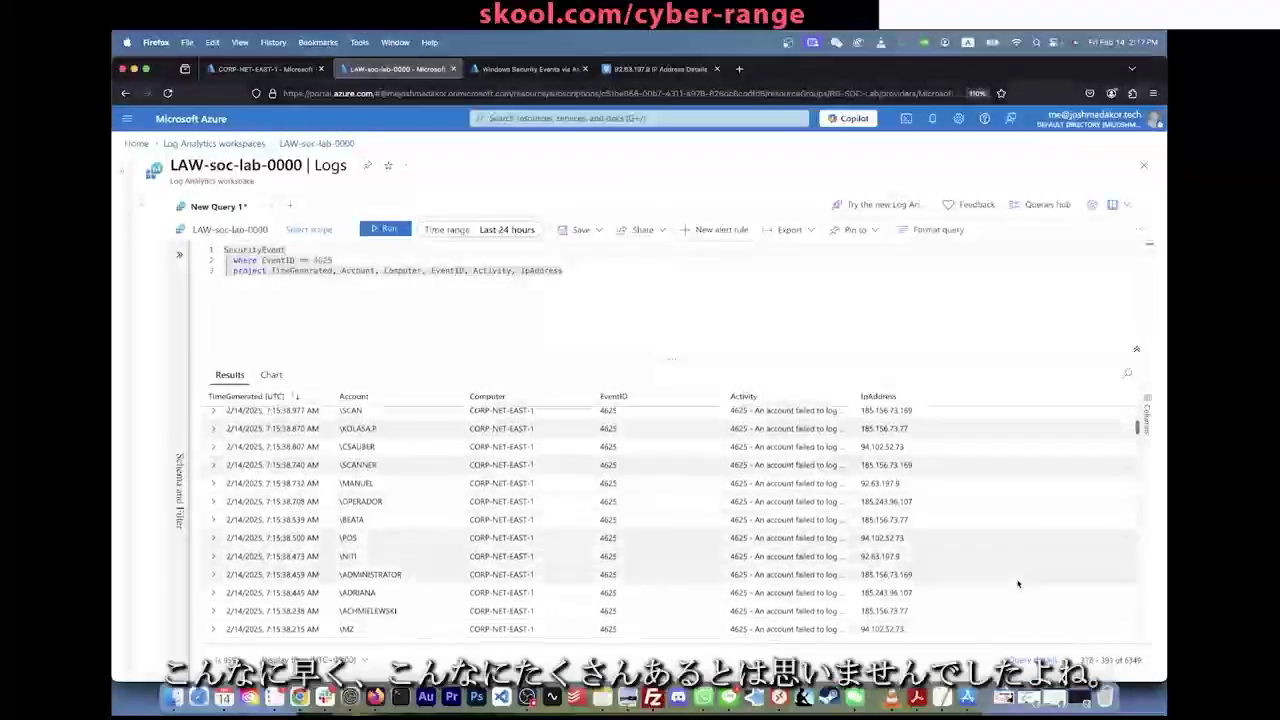
scroll(1017, 583, "down", 15)
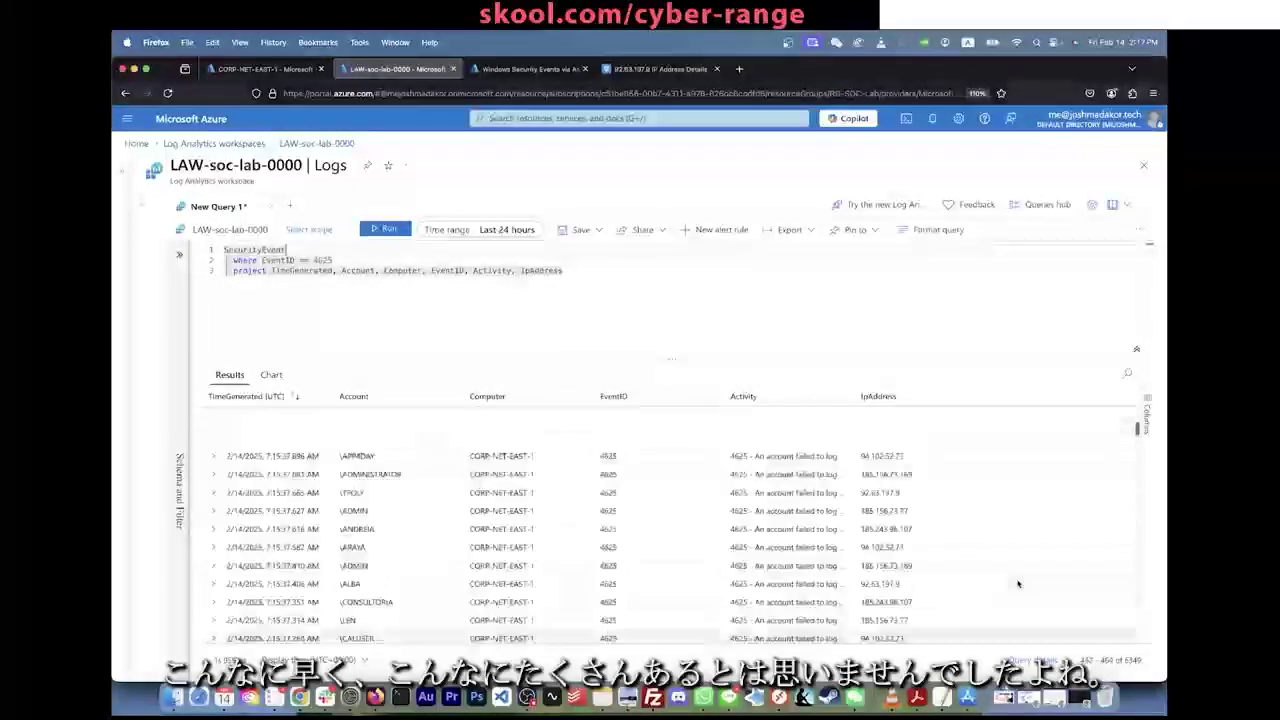
scroll(1017, 583, "up", 20)
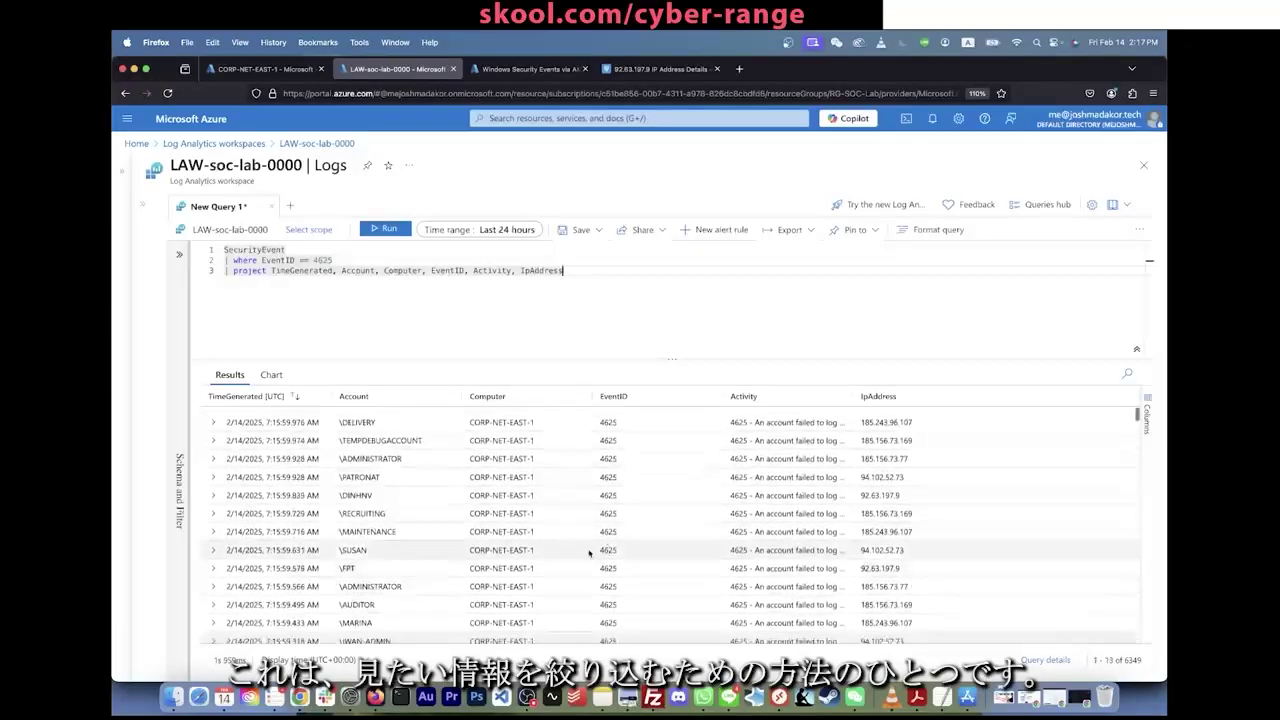
Step: Run SecurityEvent alone to show all 7092 records and columns, then rejoin the 4625 filter lines
key("Return")
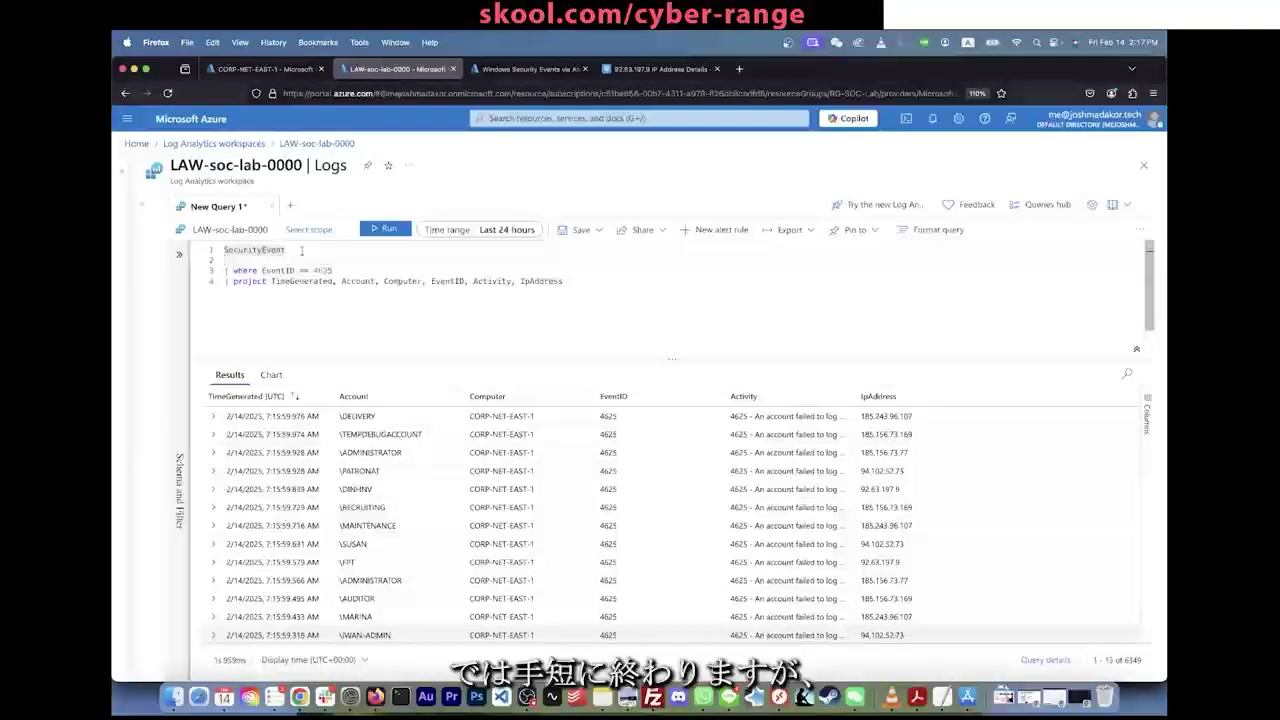
key("shift+Return")
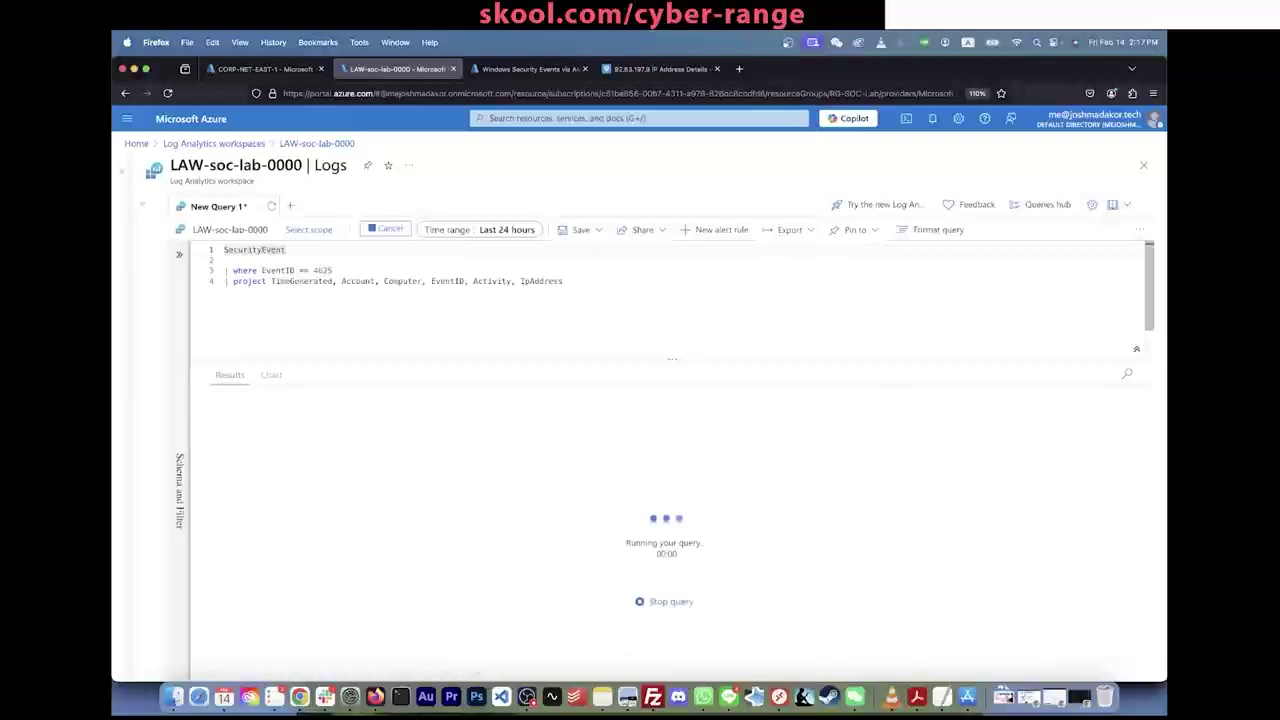
left_click_drag(287, 249, 151, 251)
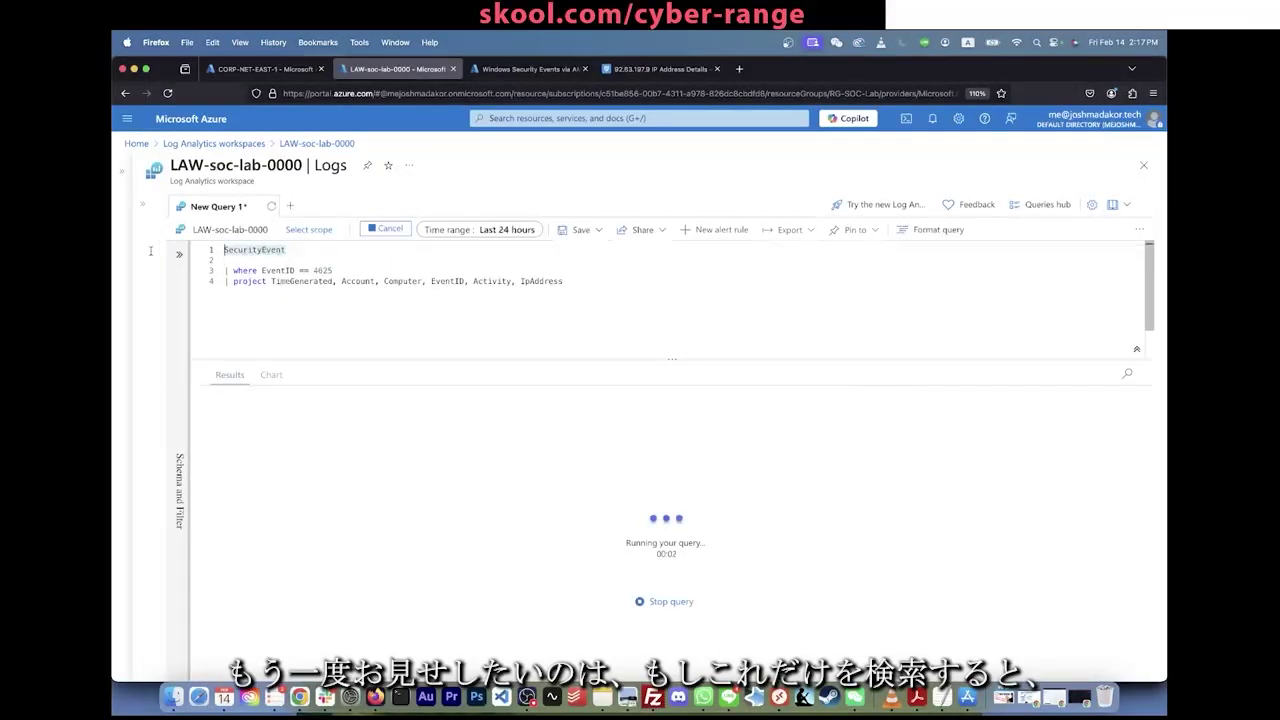
left_click(321, 262)
key("Return")
key("Return")
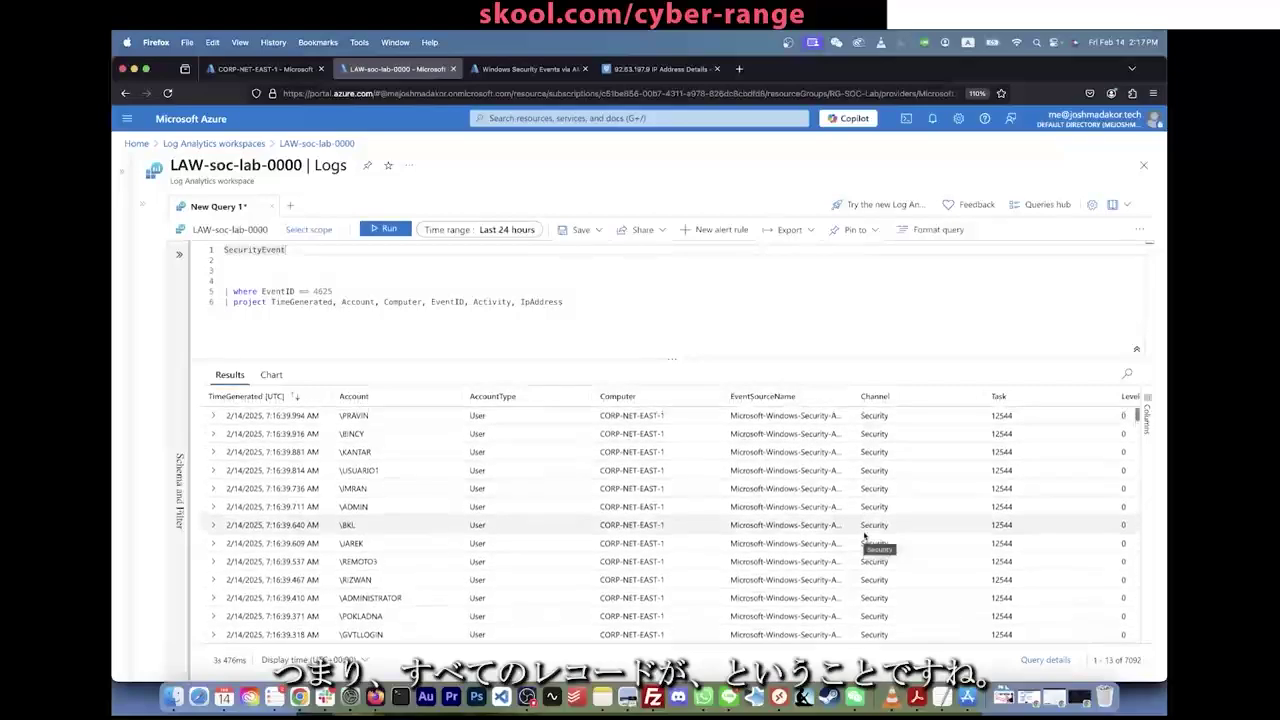
scroll(865, 537, "right", 15)
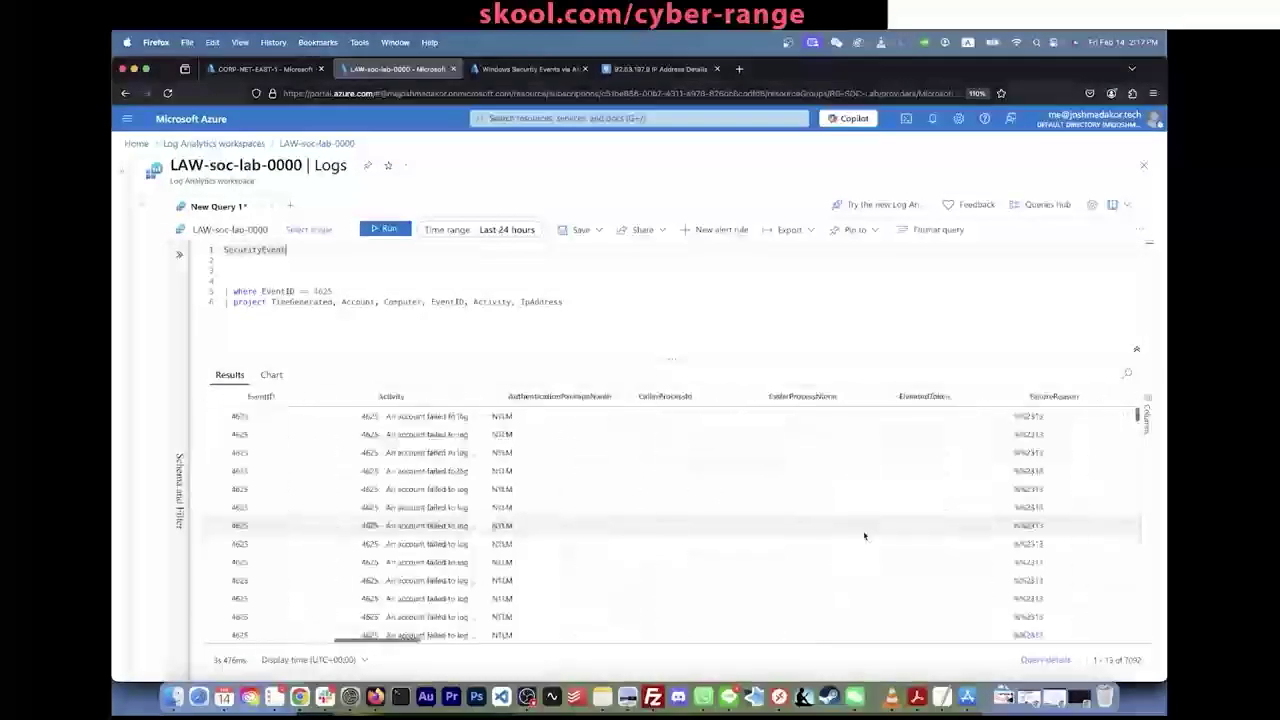
scroll(865, 537, "left", 15)
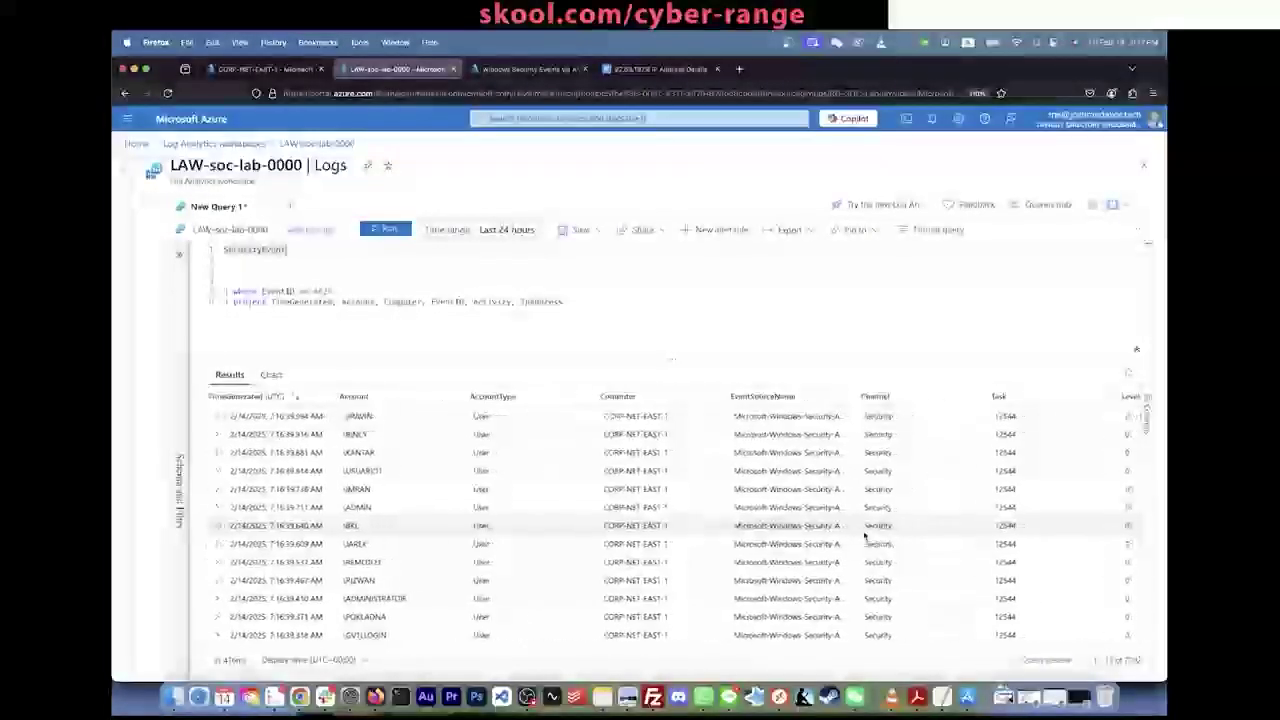
key("BackSpace")
key("BackSpace")
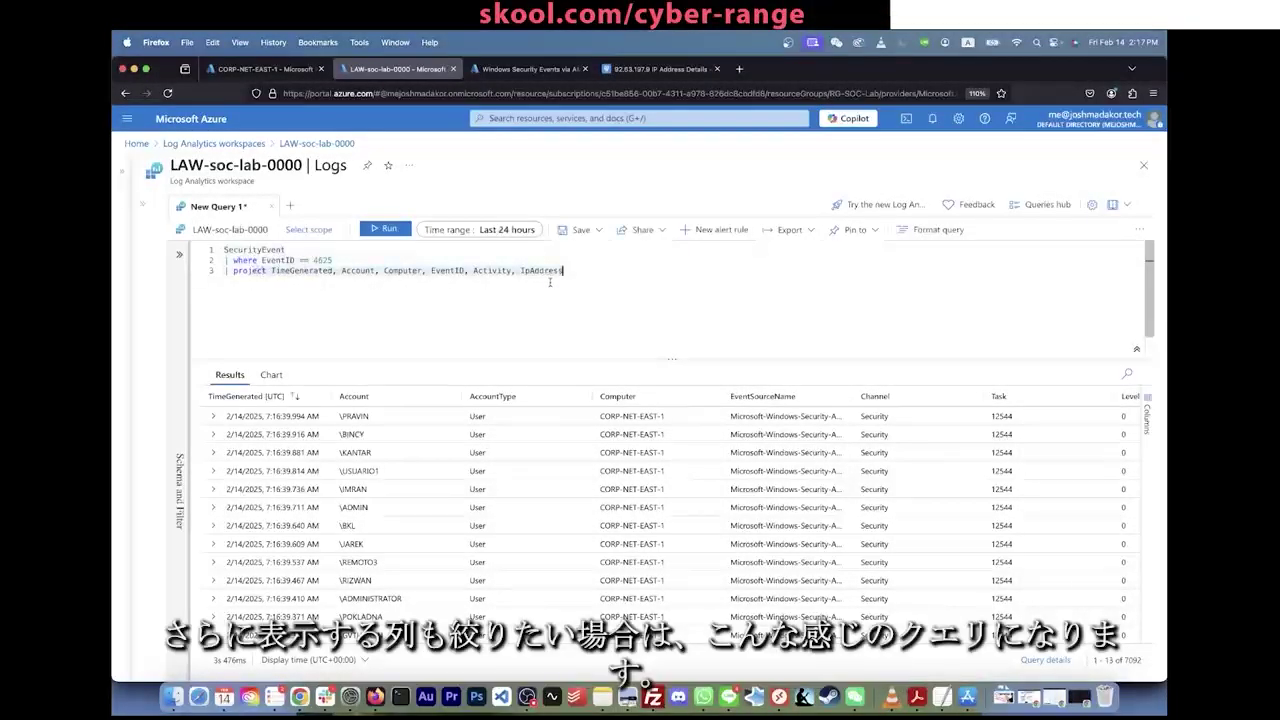
Step: Add '| where TimeGenerated > ago(5m)' below the EventID 4625 filter and run, returning 4668 records
key("shift+Return")
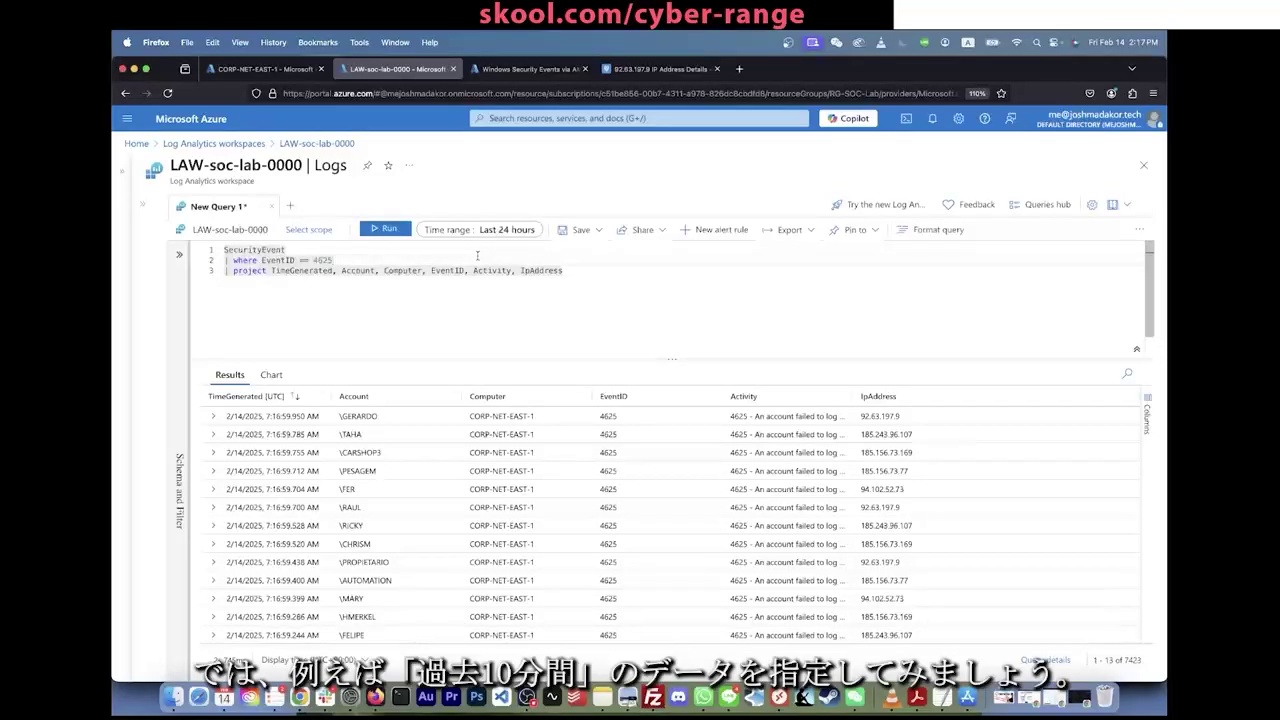
key("Return")
type("| whe")
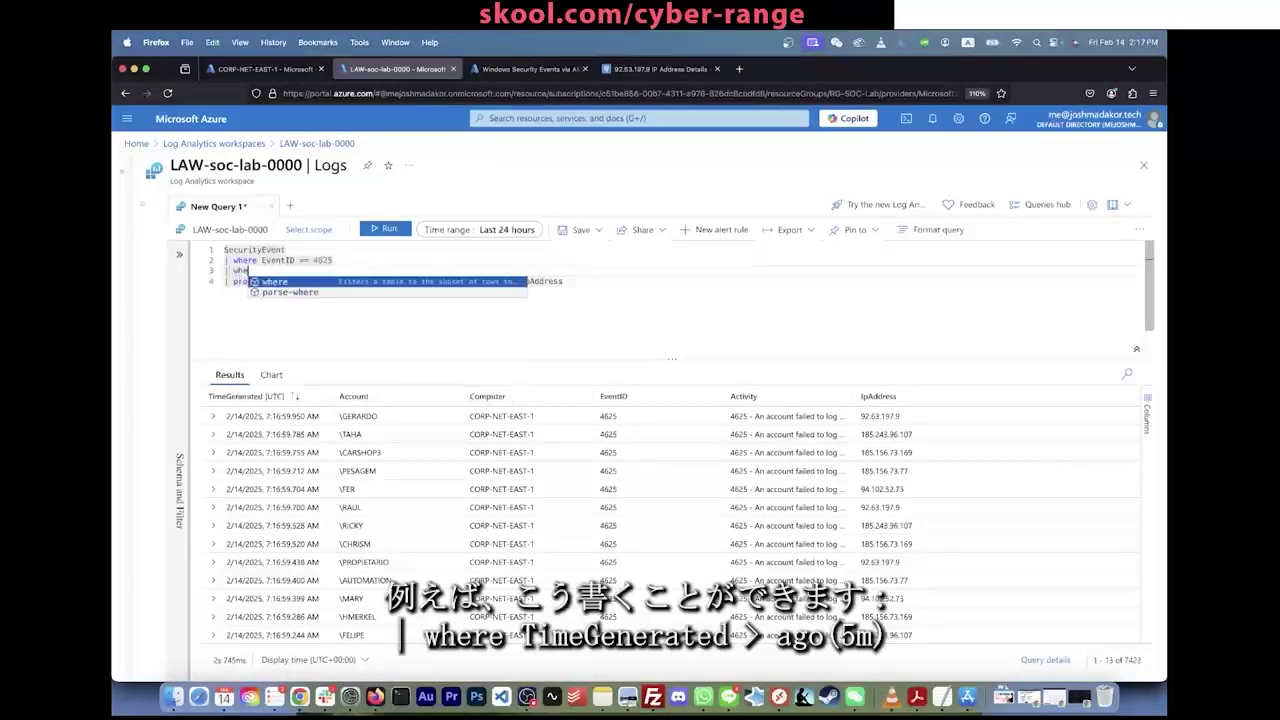
type("re TimeGenerated ")
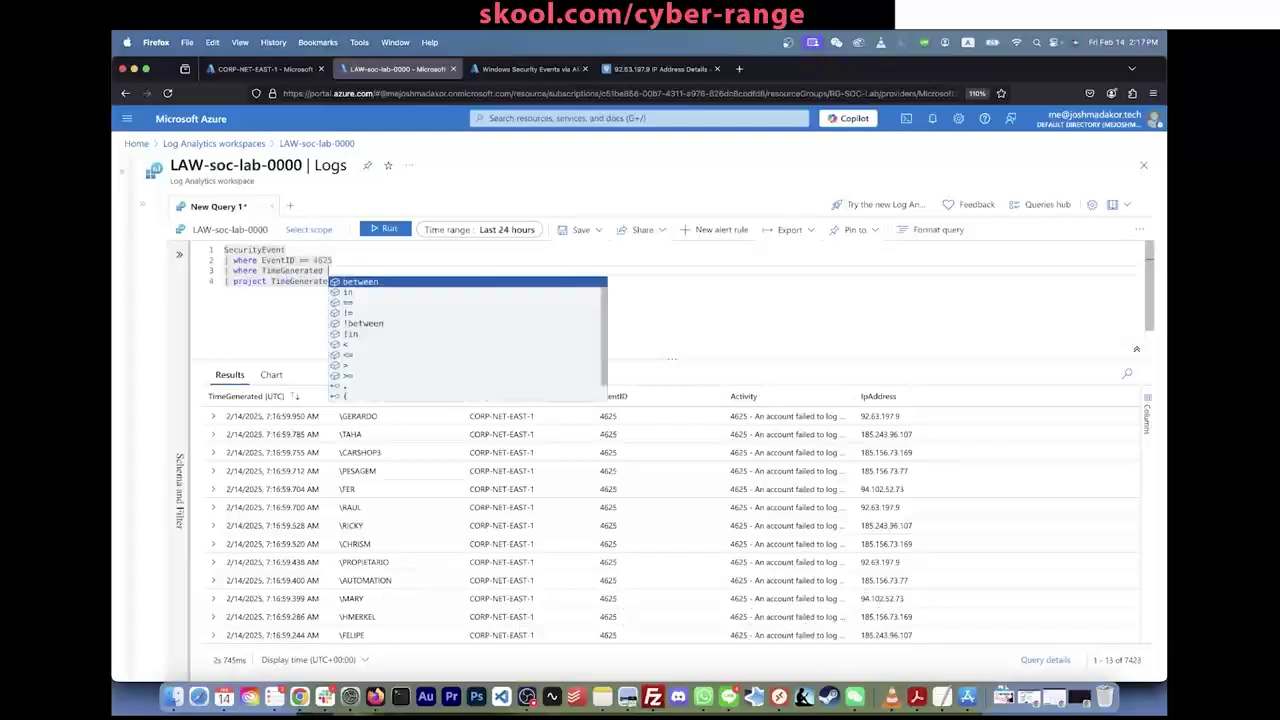
type("> ago(5m")
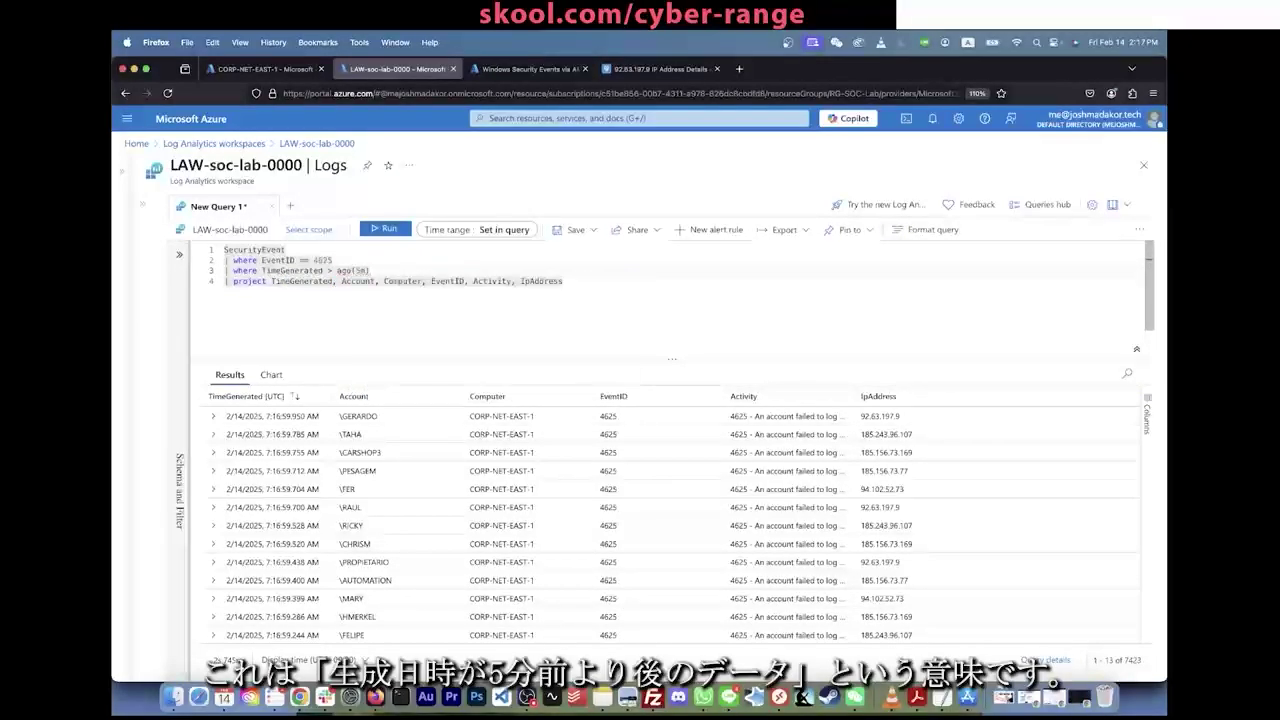
type(")")
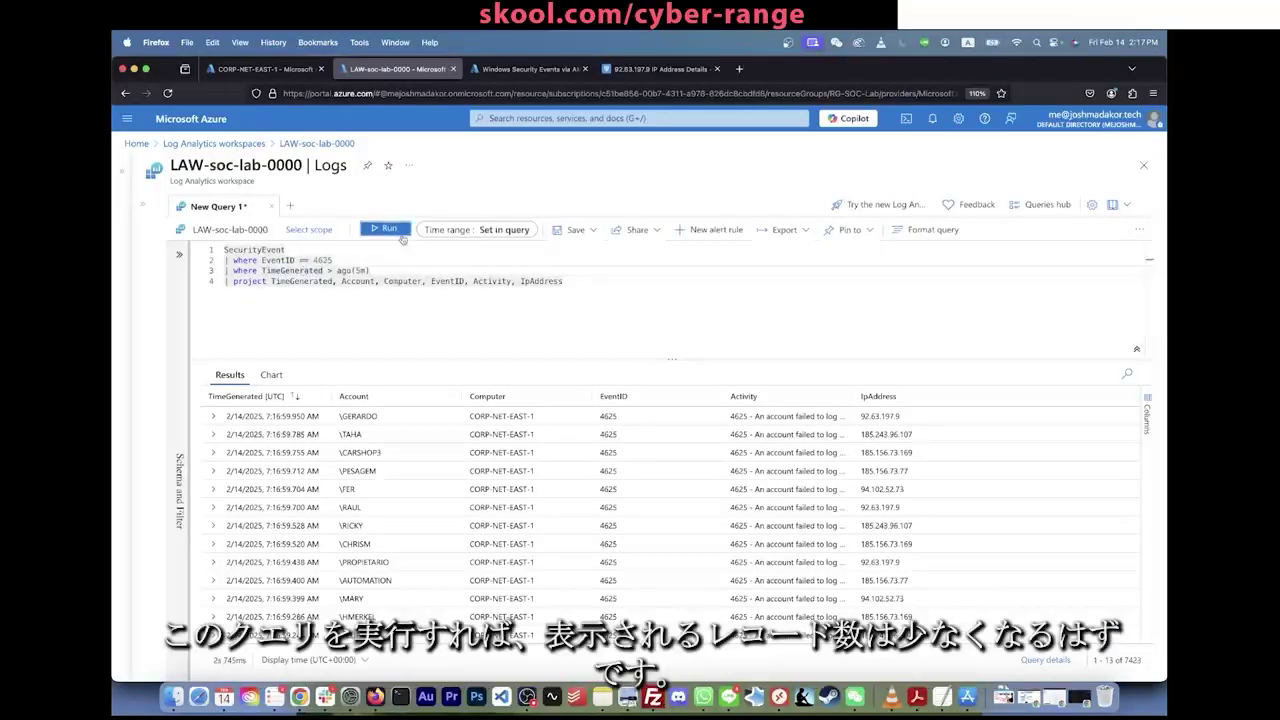
left_click(402, 234)
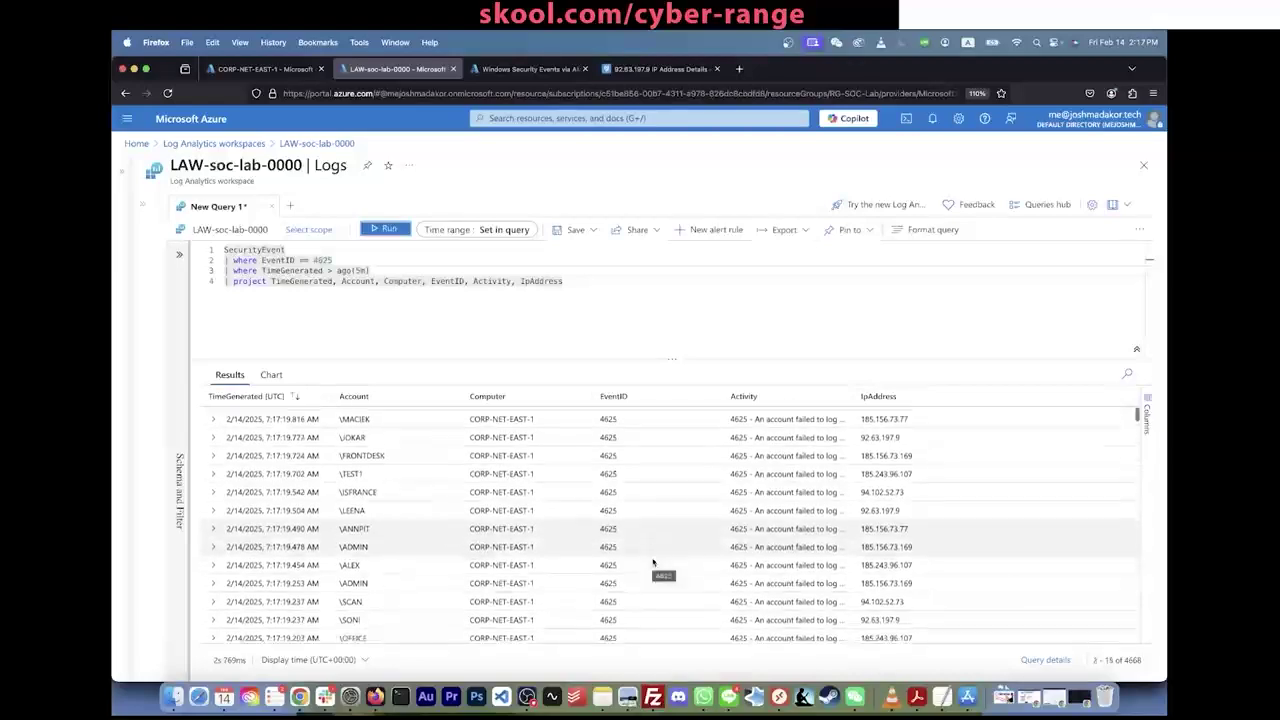
scroll(653, 563, "up", 2)
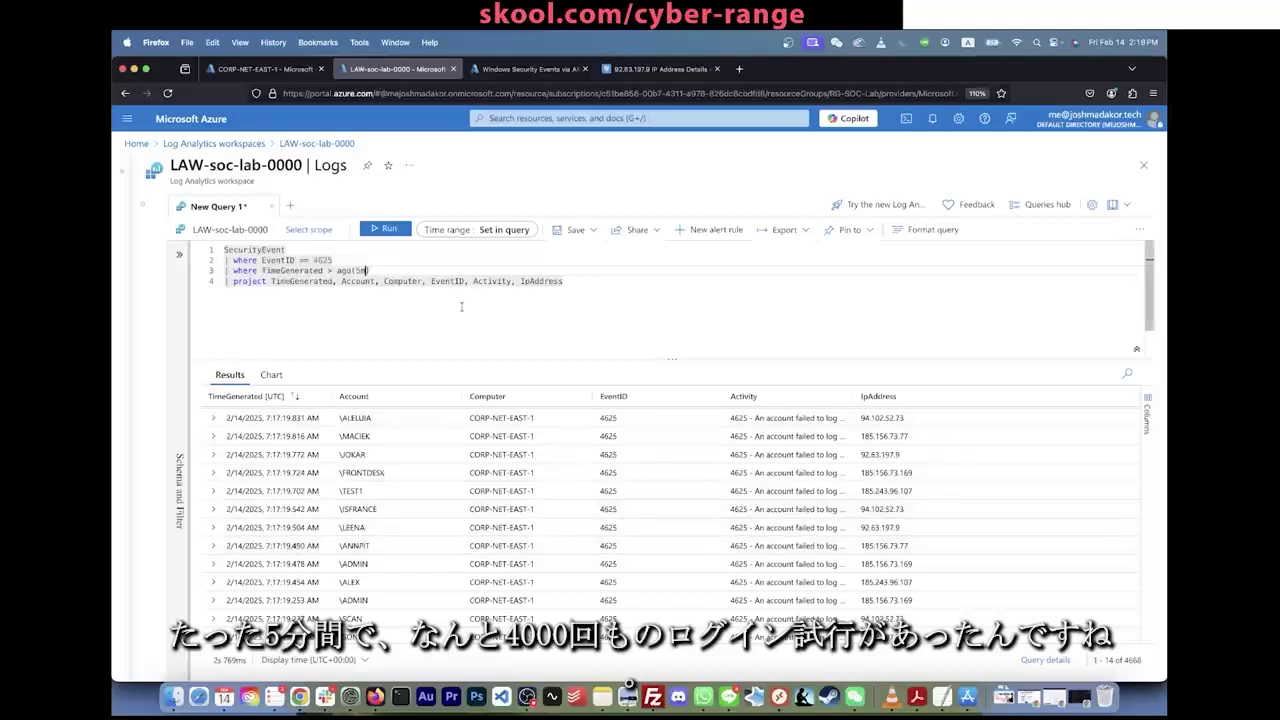
Step: Change the filter to ago(1m), rerun, and review the 443 failed logons with source IPs
key("BackSpace")
type("1")
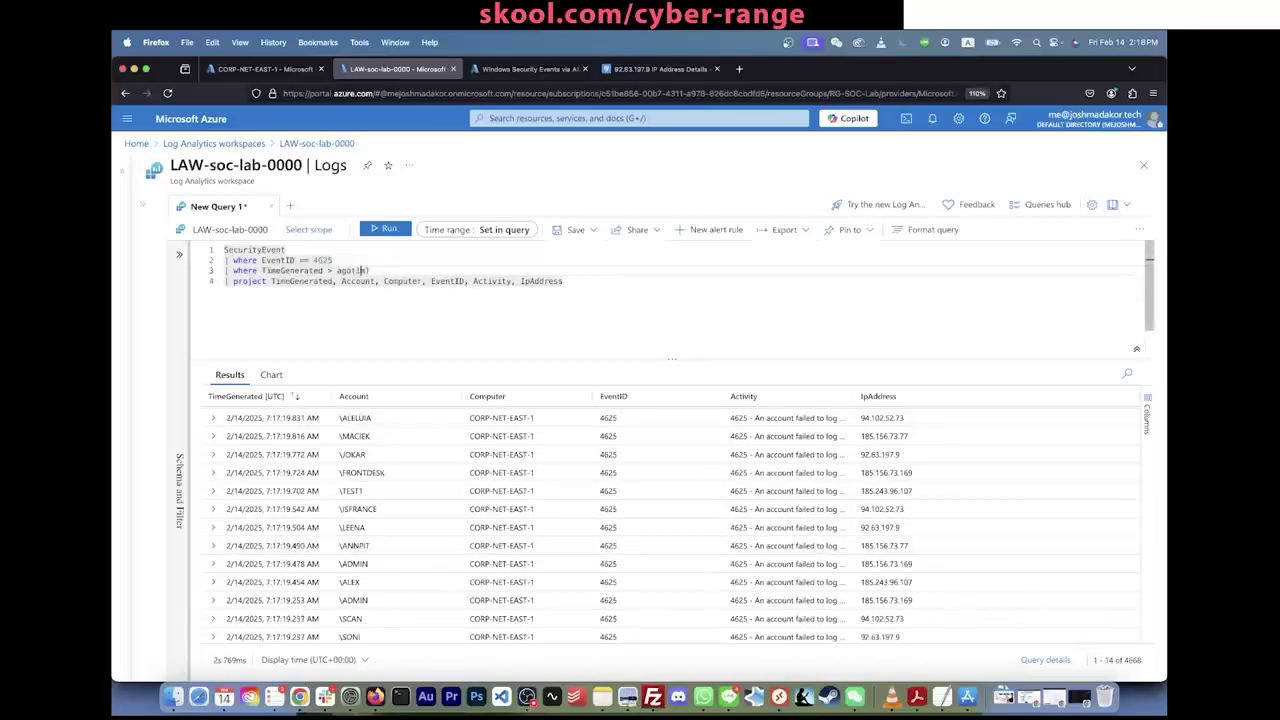
left_click(386, 232)
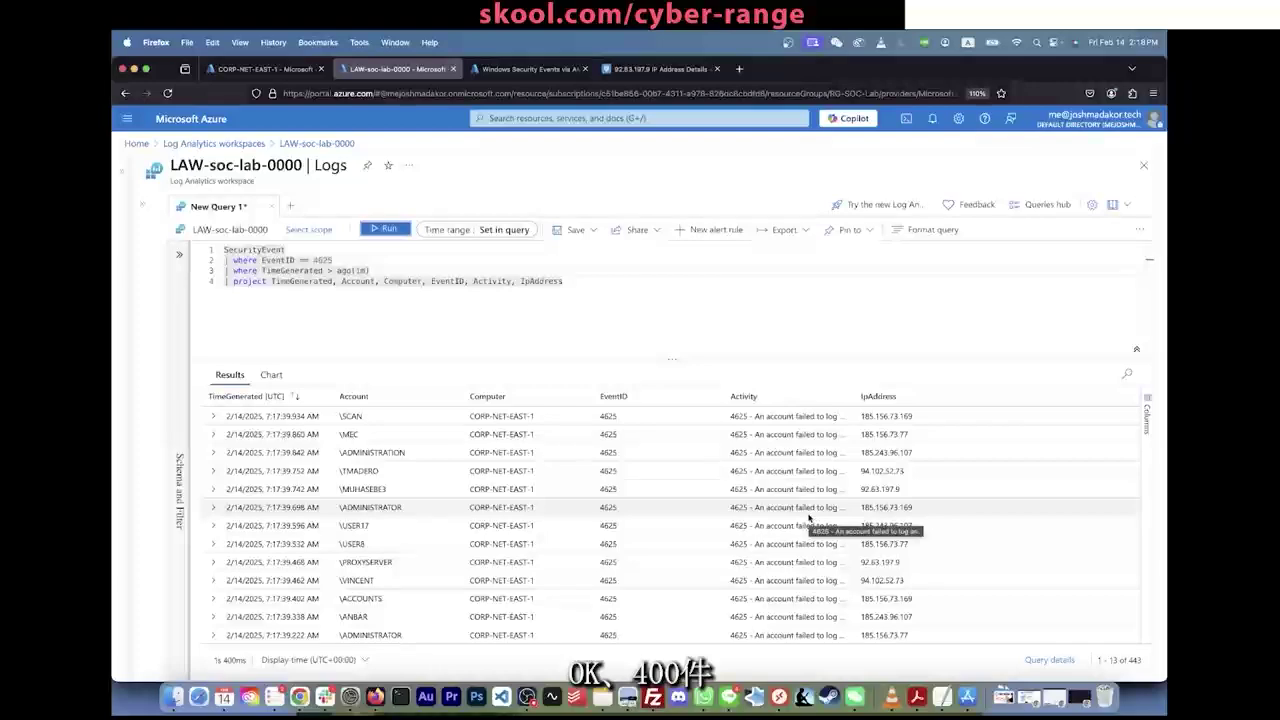
scroll(340, 512, "down", 5)
scroll(344, 520, "down", 15)
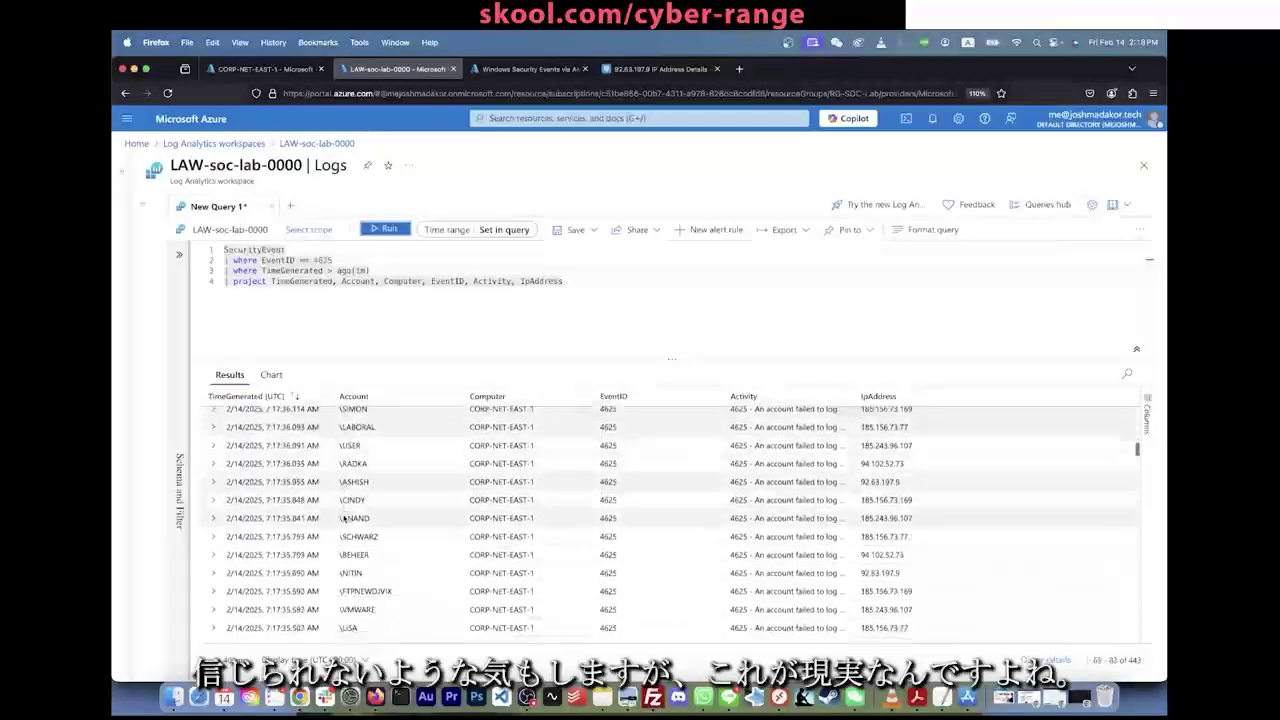
scroll(344, 520, "up", 15)
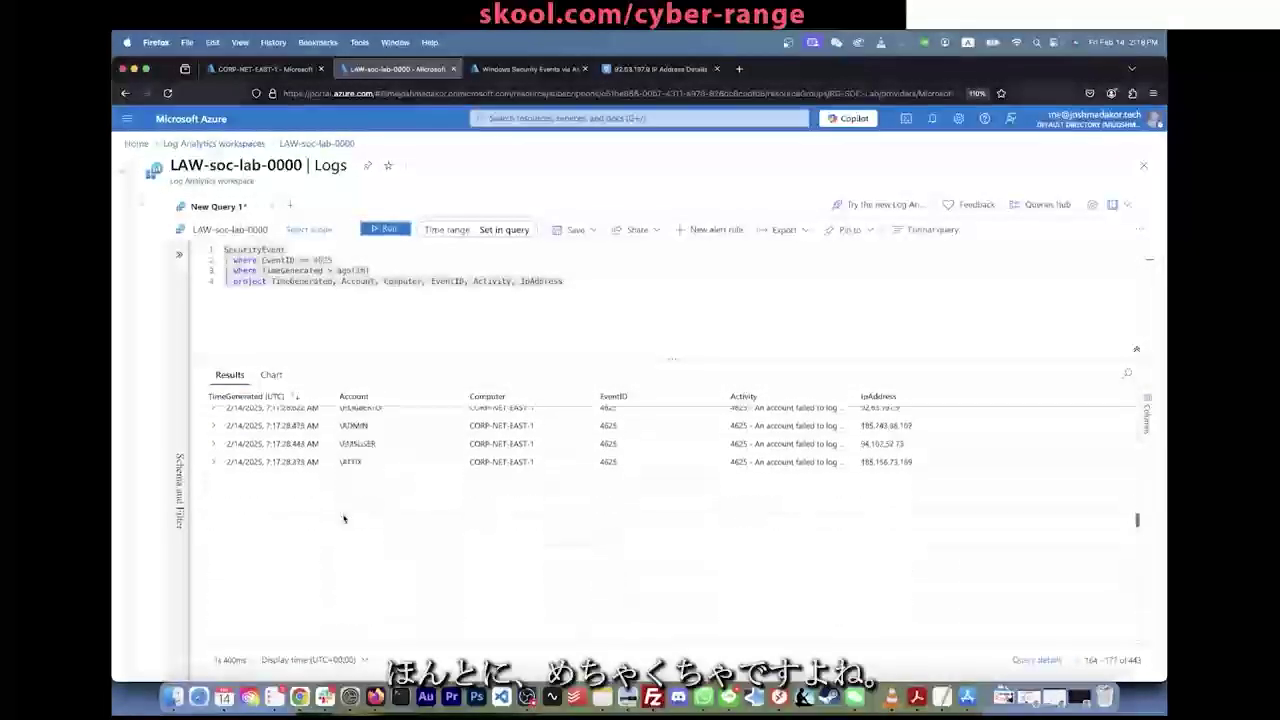
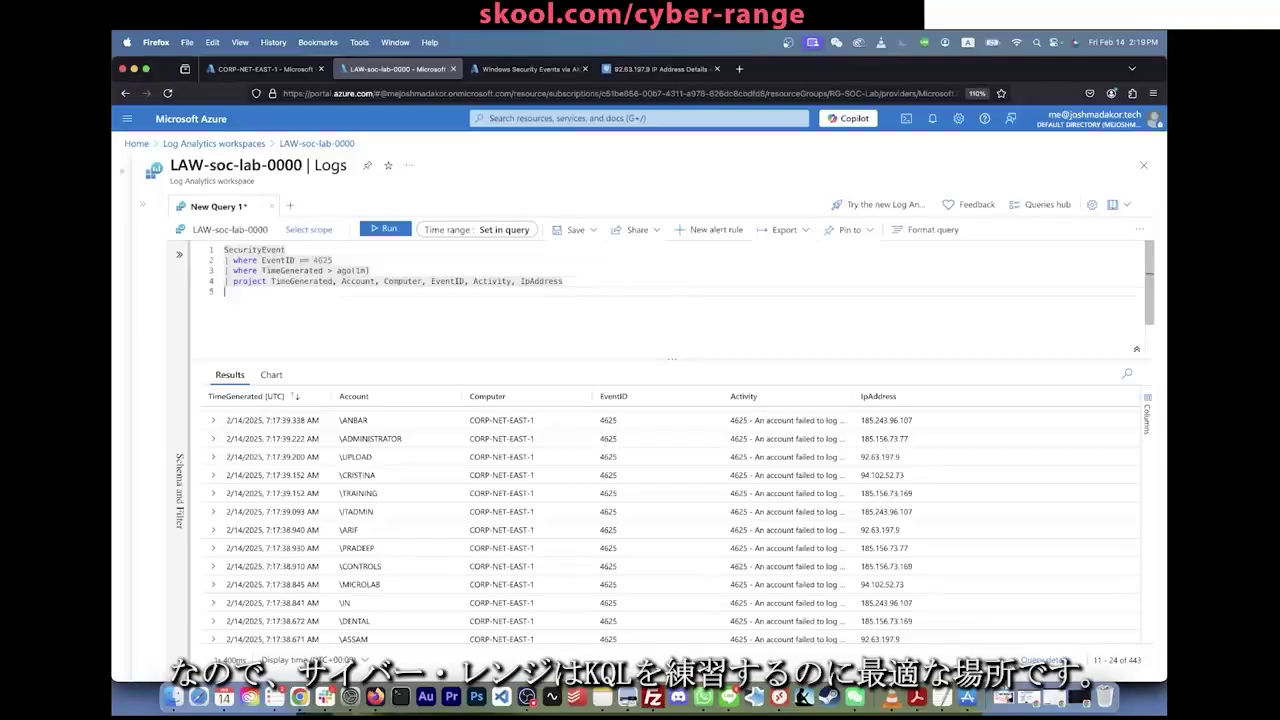
Step: Remove the query's trailing blank line and select the '| project' line
key("BackSpace")
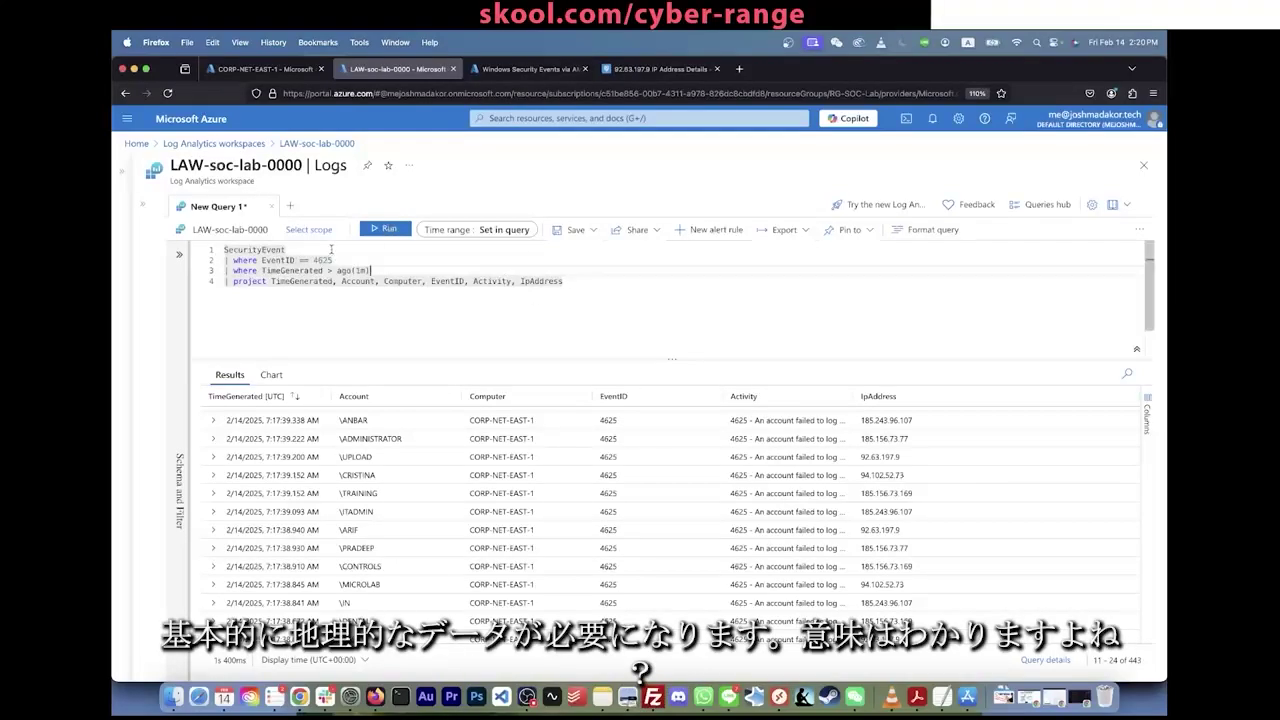
triple_click(408, 280)
Step: Delete the project line, rerun the query and expand the first failed-logon record
key("BackSpace")
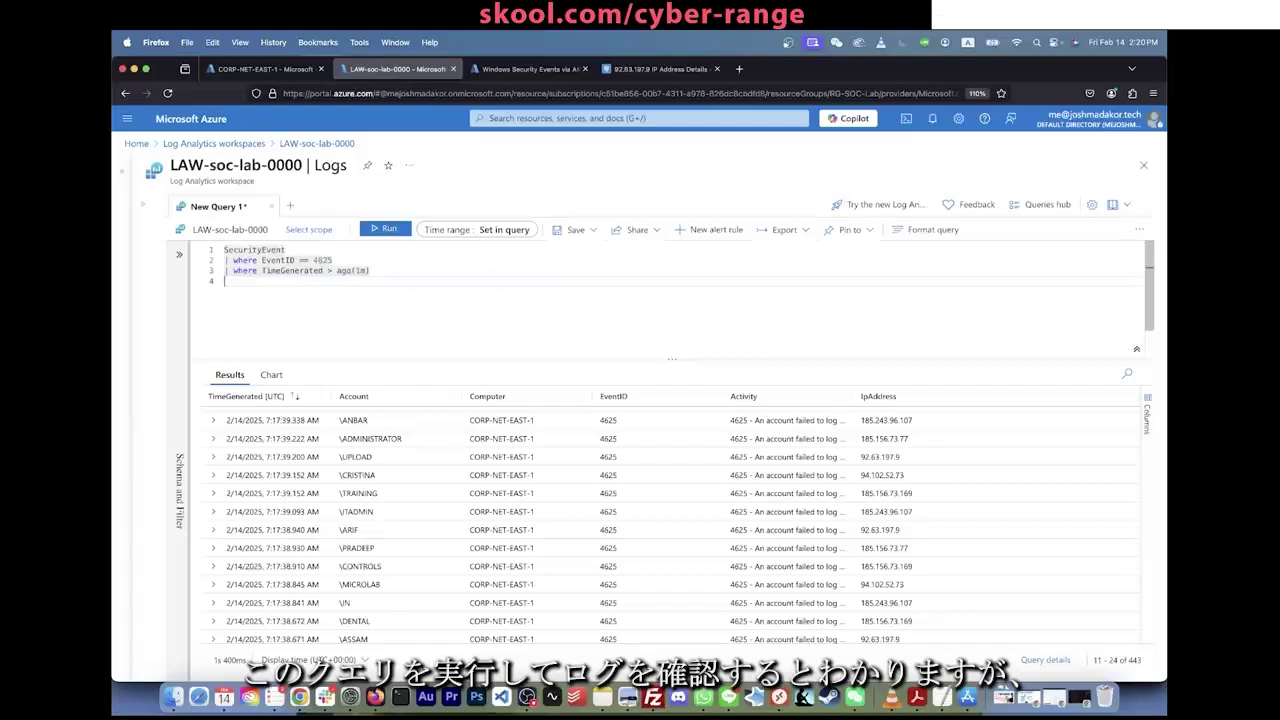
key("shift+Return")
left_click(334, 260)
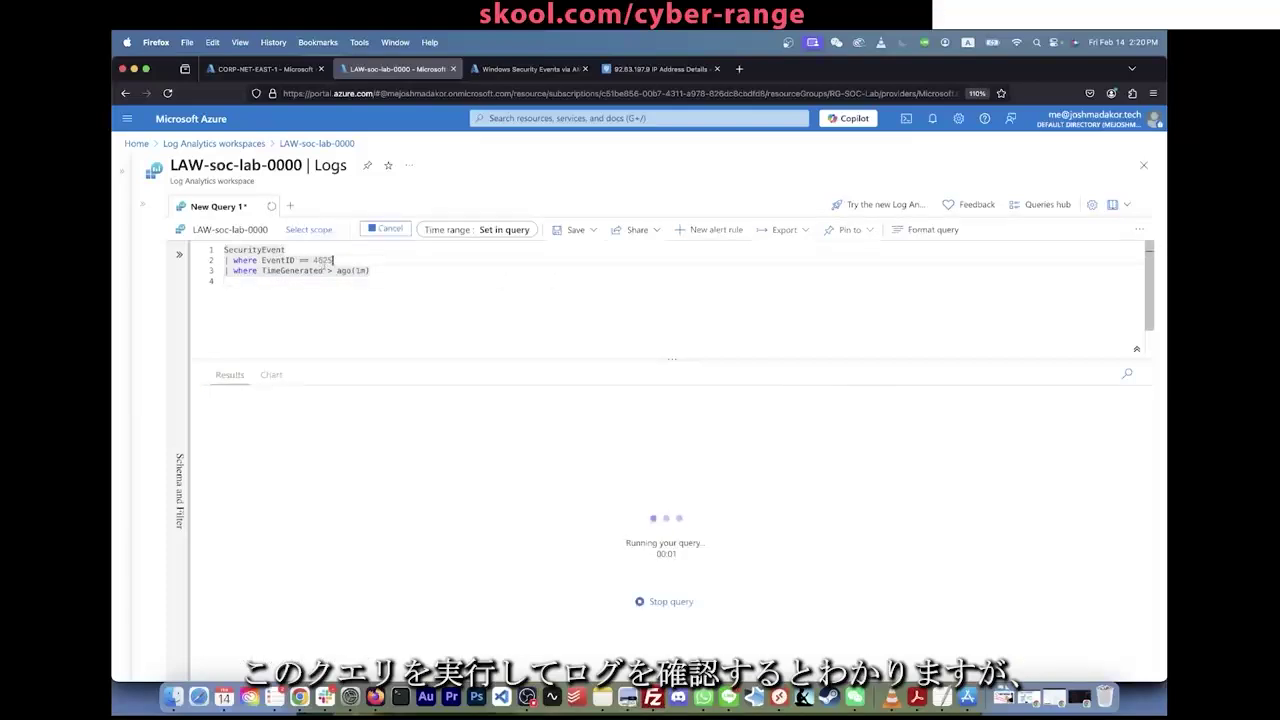
left_click(213, 416)
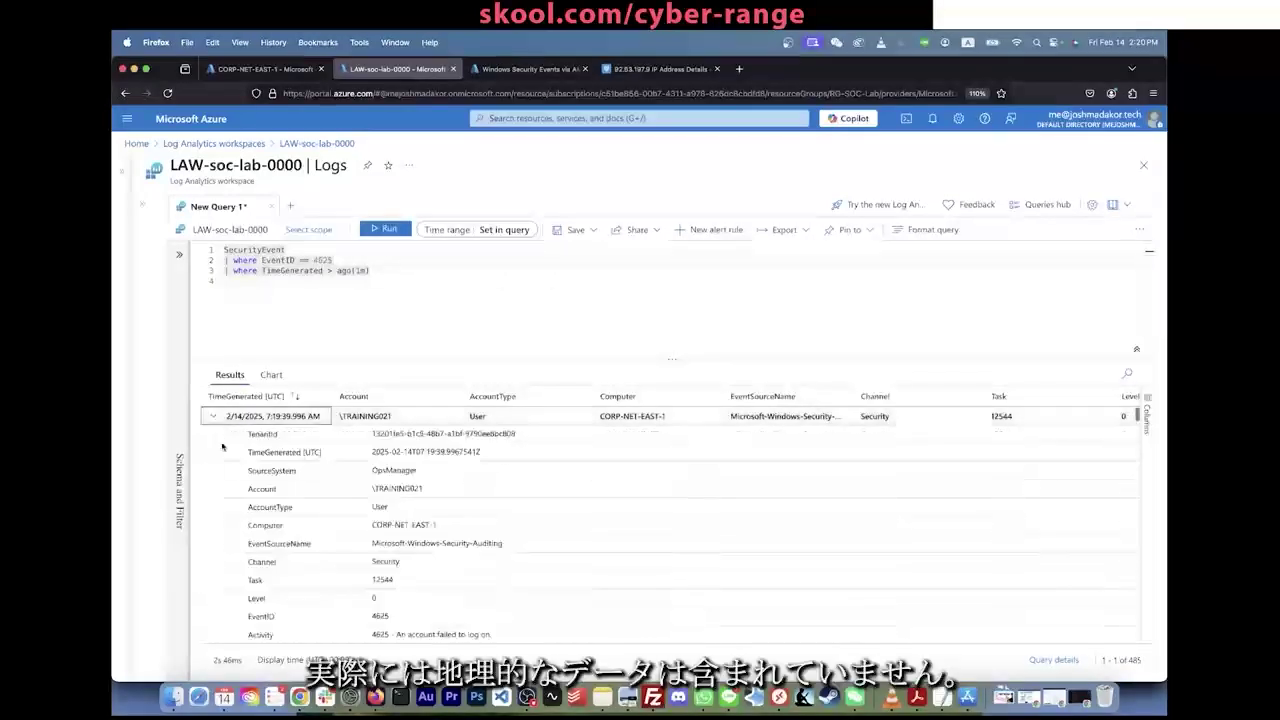
Step: Find and select the record's IpAddress value 185.156.73.169
scroll(238, 470, "down", 10)
scroll(238, 470, "up", 2)
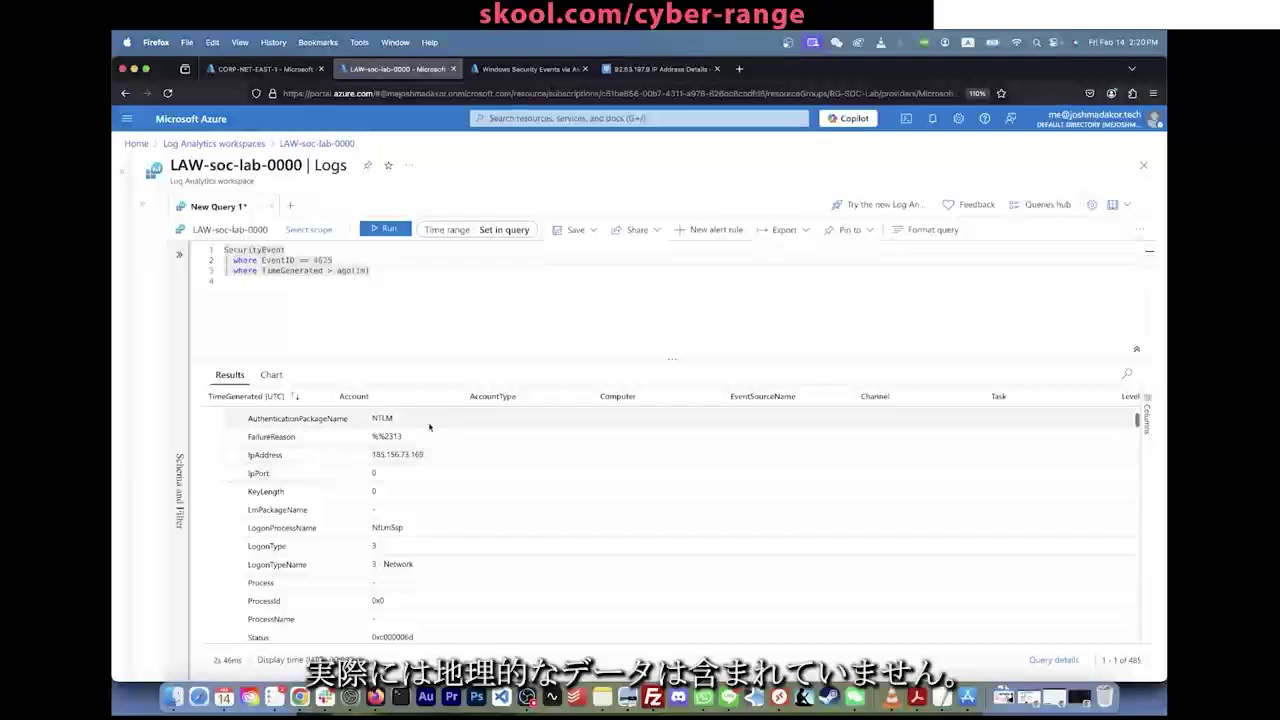
triple_click(383, 456)
left_click_drag(383, 459, 372, 457)
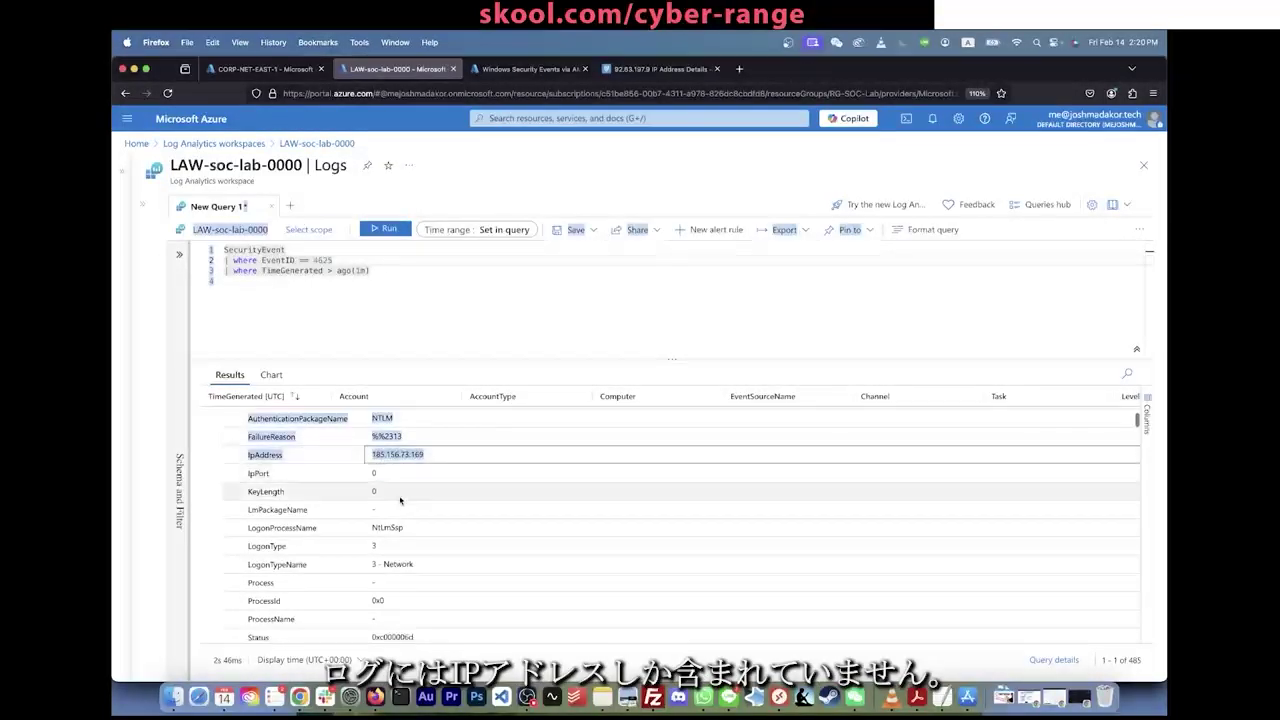
scroll(401, 501, "down", 4)
scroll(400, 500, "down", 8)
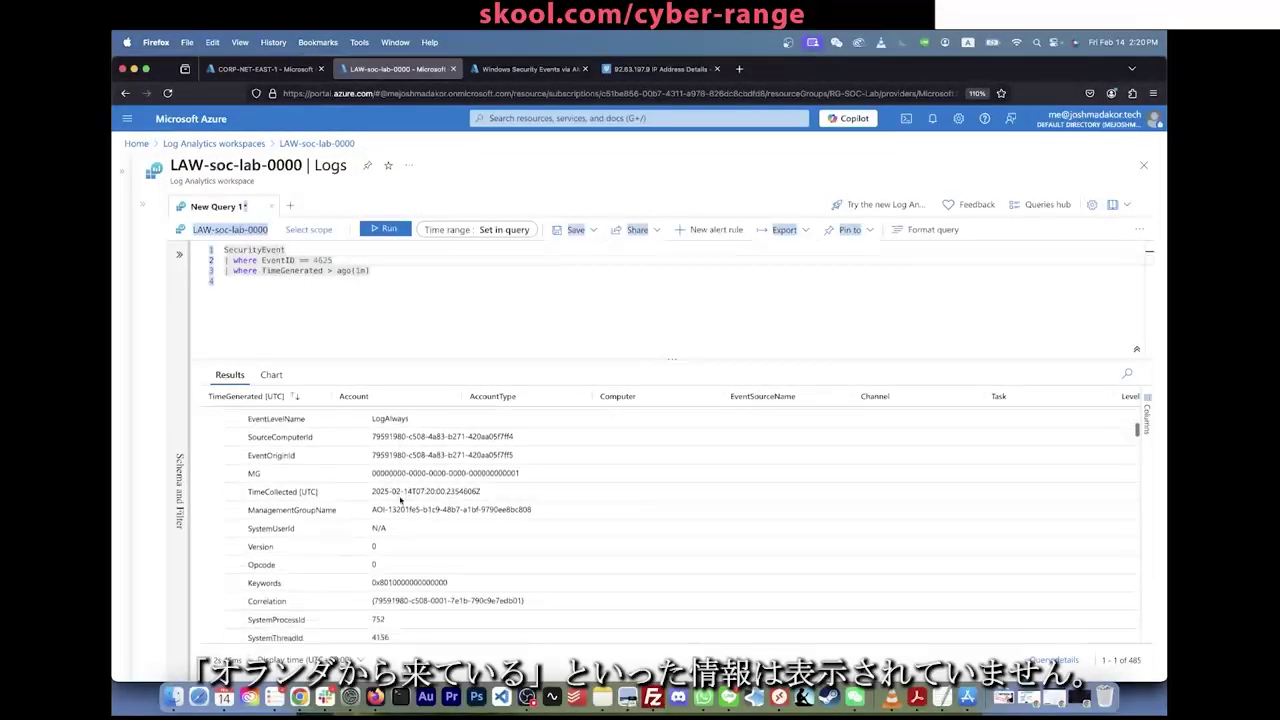
scroll(400, 500, "up", 6)
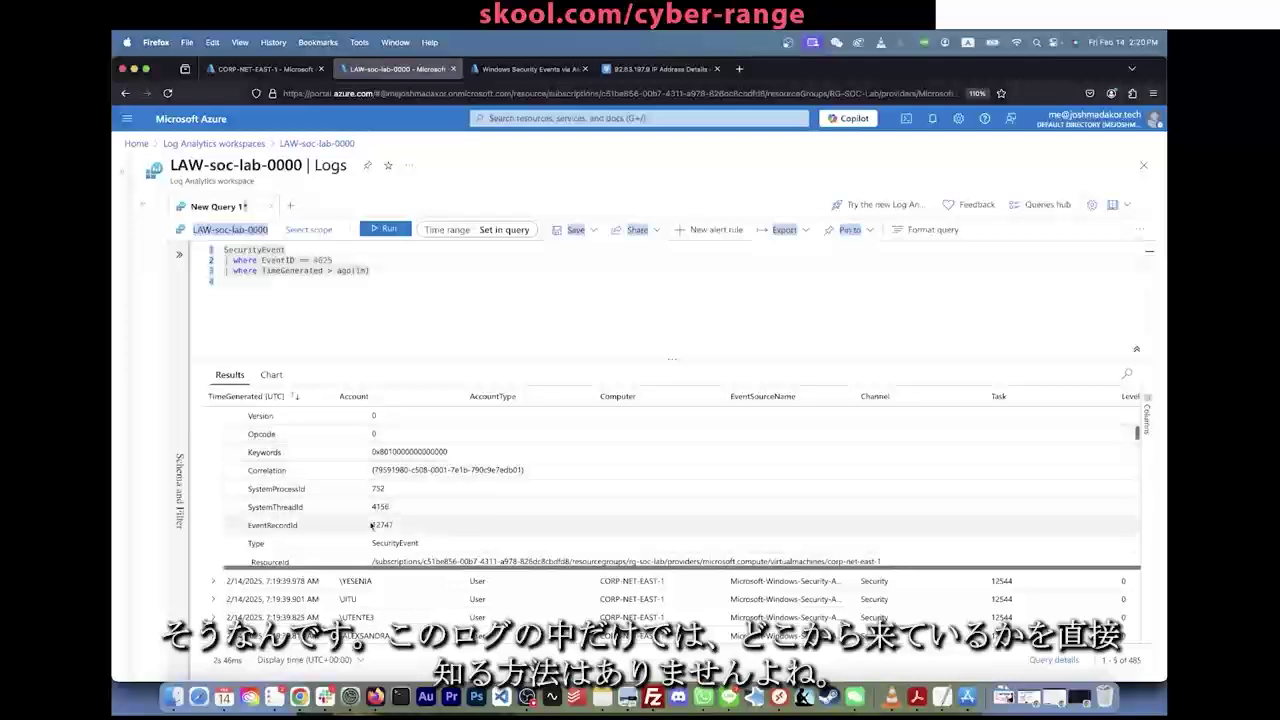
scroll(371, 526, "up", 4)
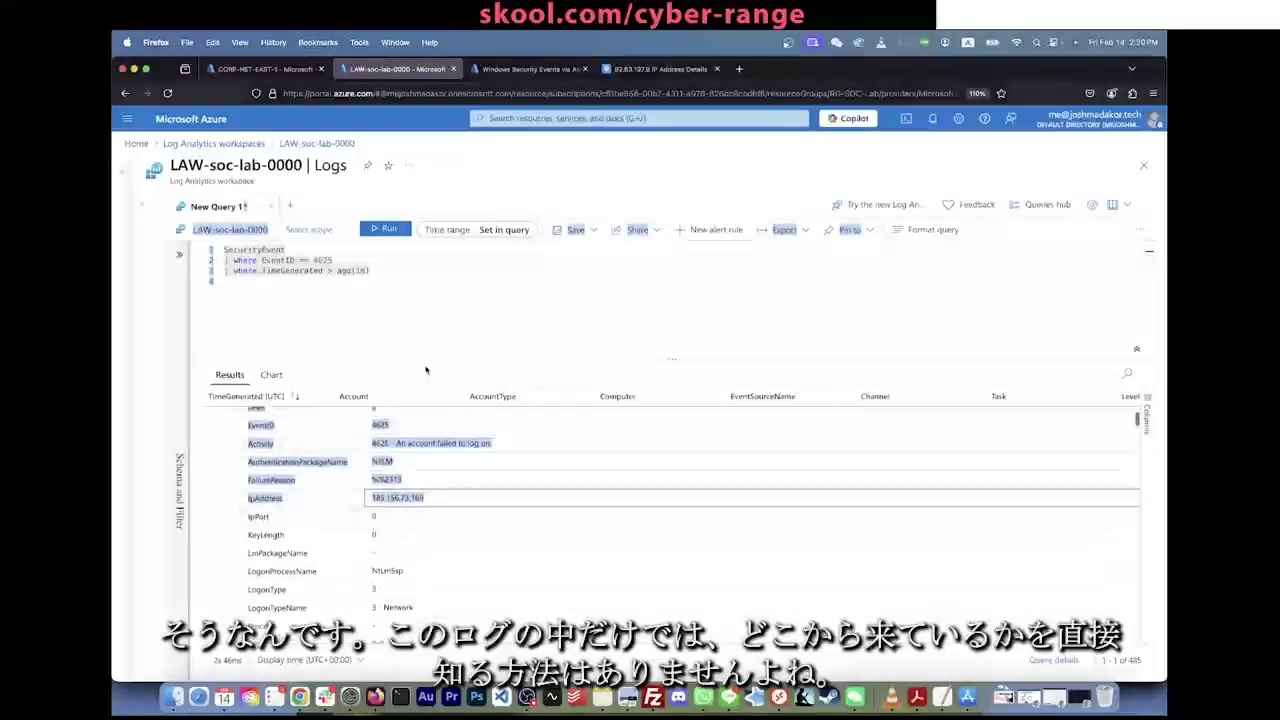
left_click(425, 500)
left_click_drag(425, 500, 371, 498)
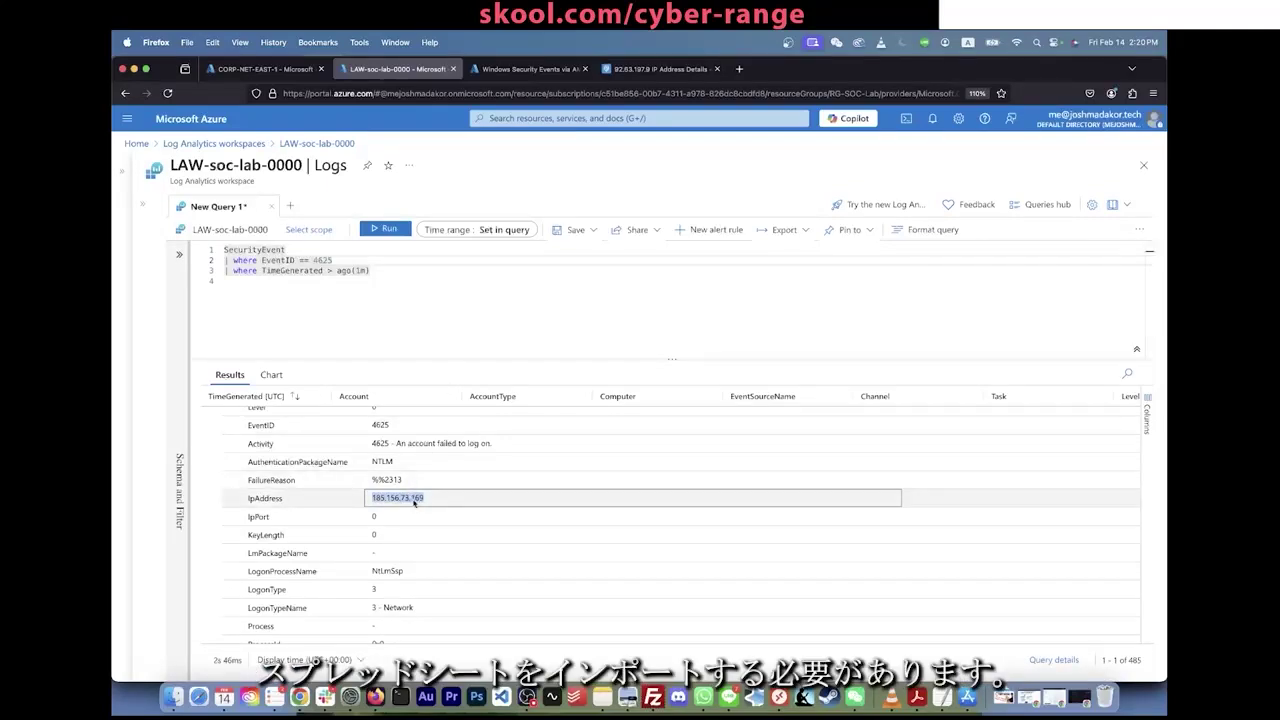
left_click(425, 317)
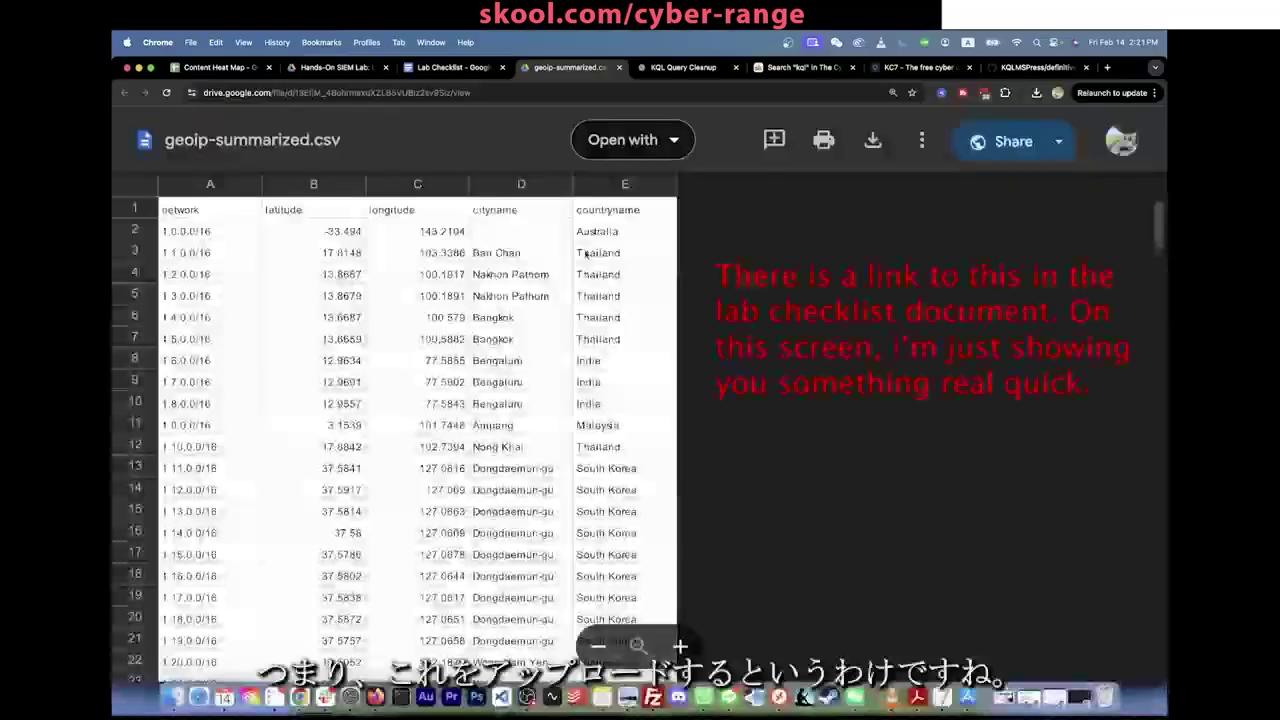
scroll(590, 355, "down", 10)
scroll(590, 355, "up", 10)
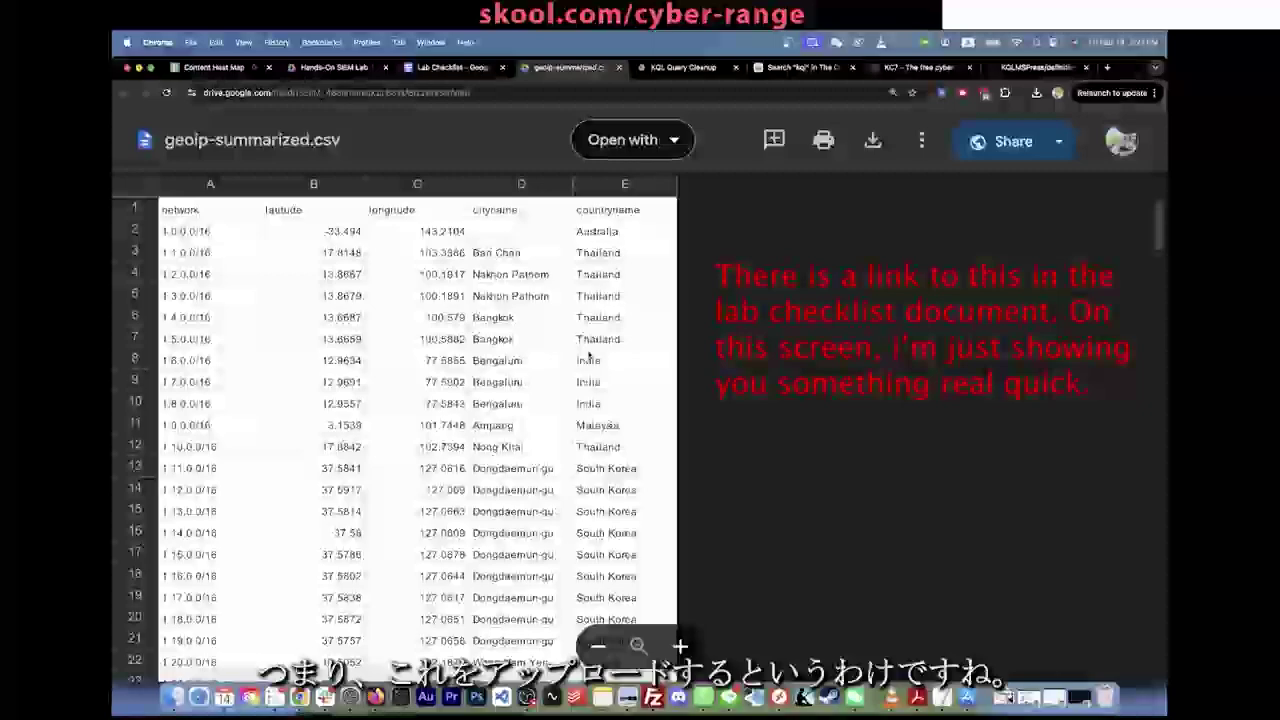
scroll(589, 355, "down", 12)
scroll(589, 355, "up", 8)
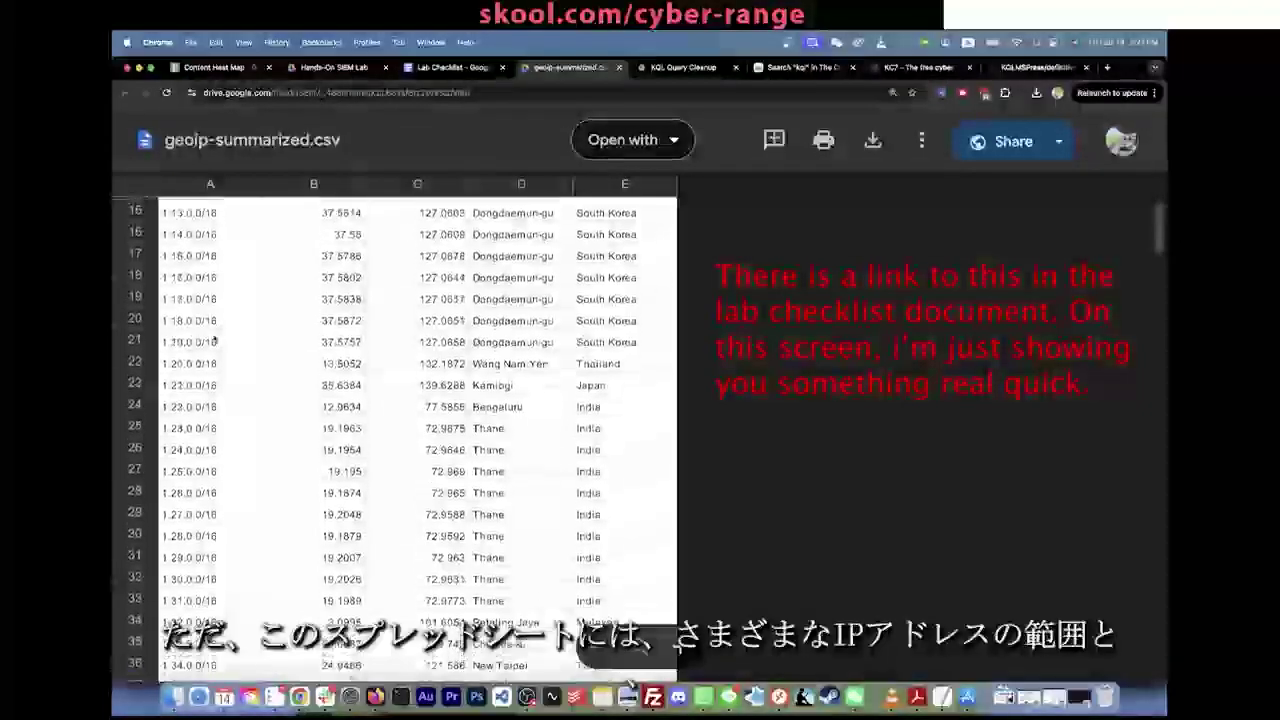
scroll(213, 339, "up", 2)
scroll(575, 280, "up", 3)
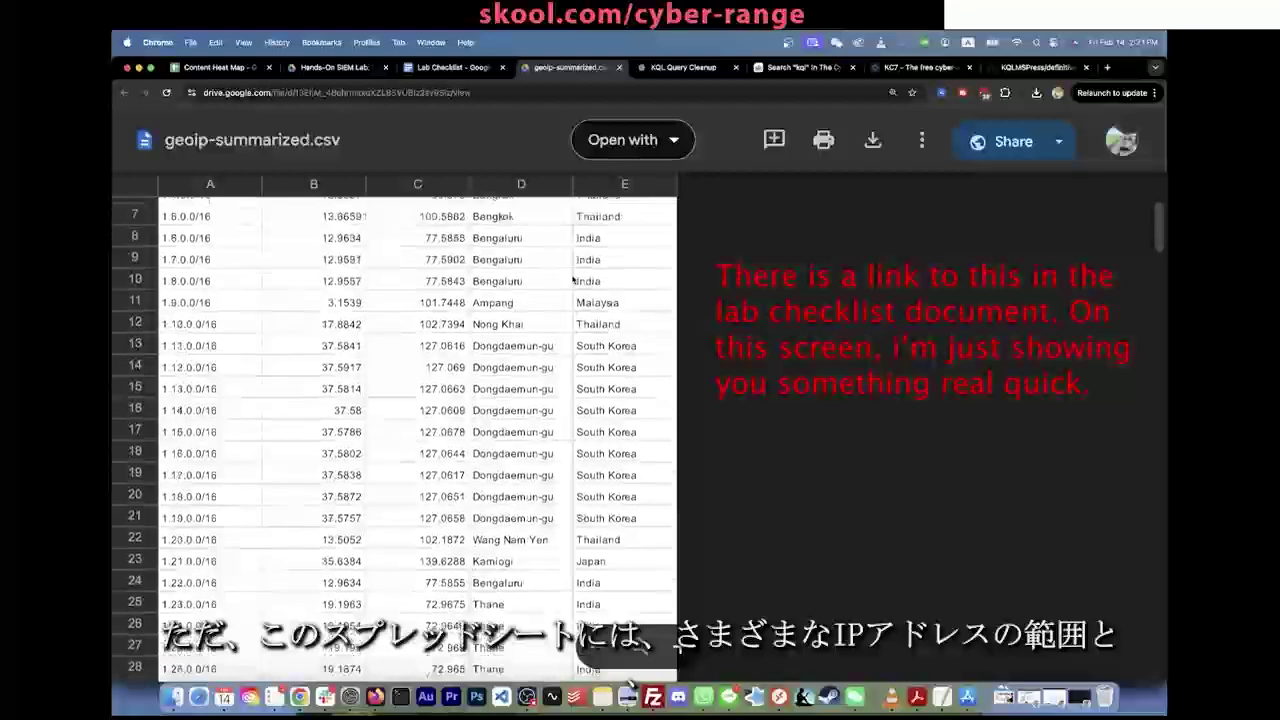
left_click(360, 231)
left_click(440, 231)
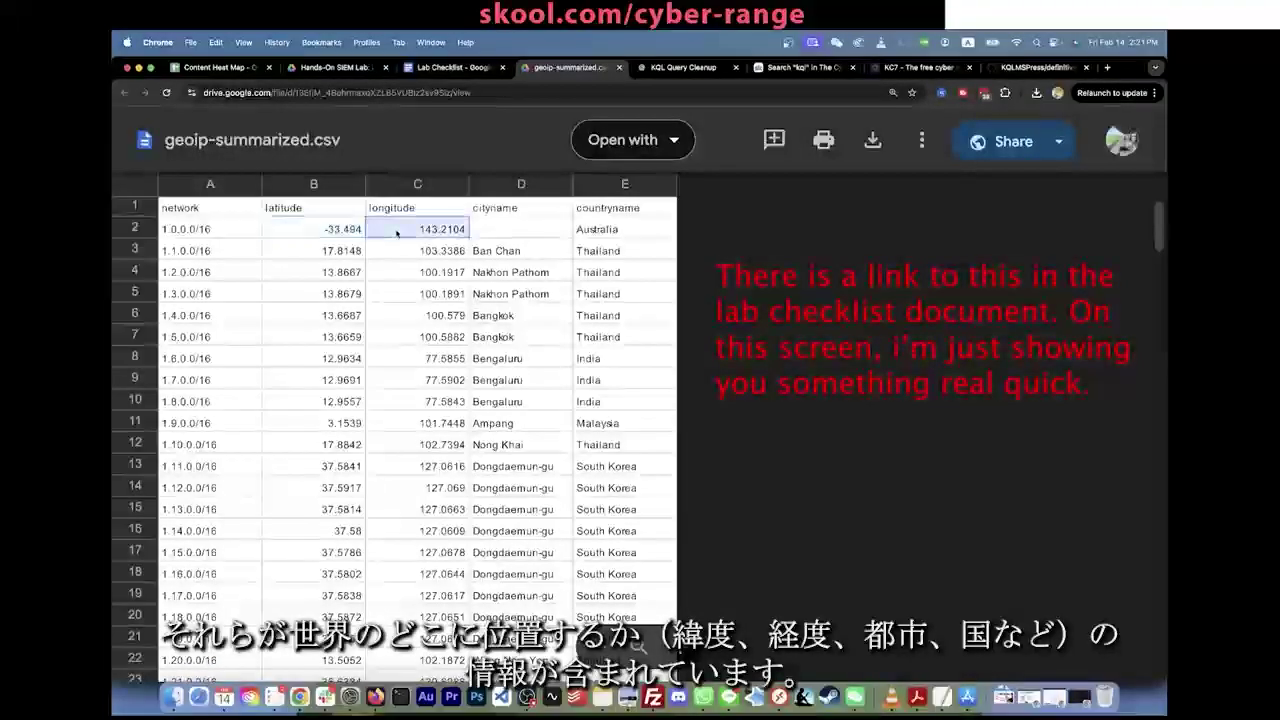
left_click(520, 254)
left_click(610, 253)
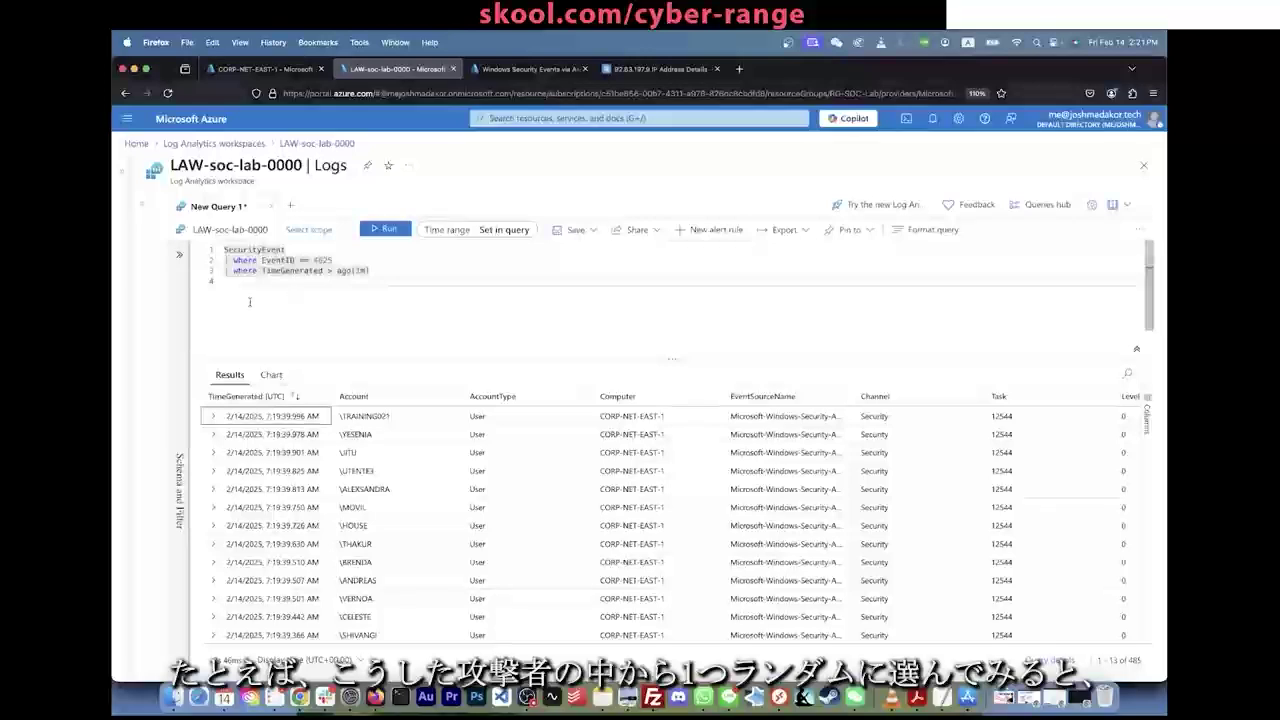
left_click(214, 417)
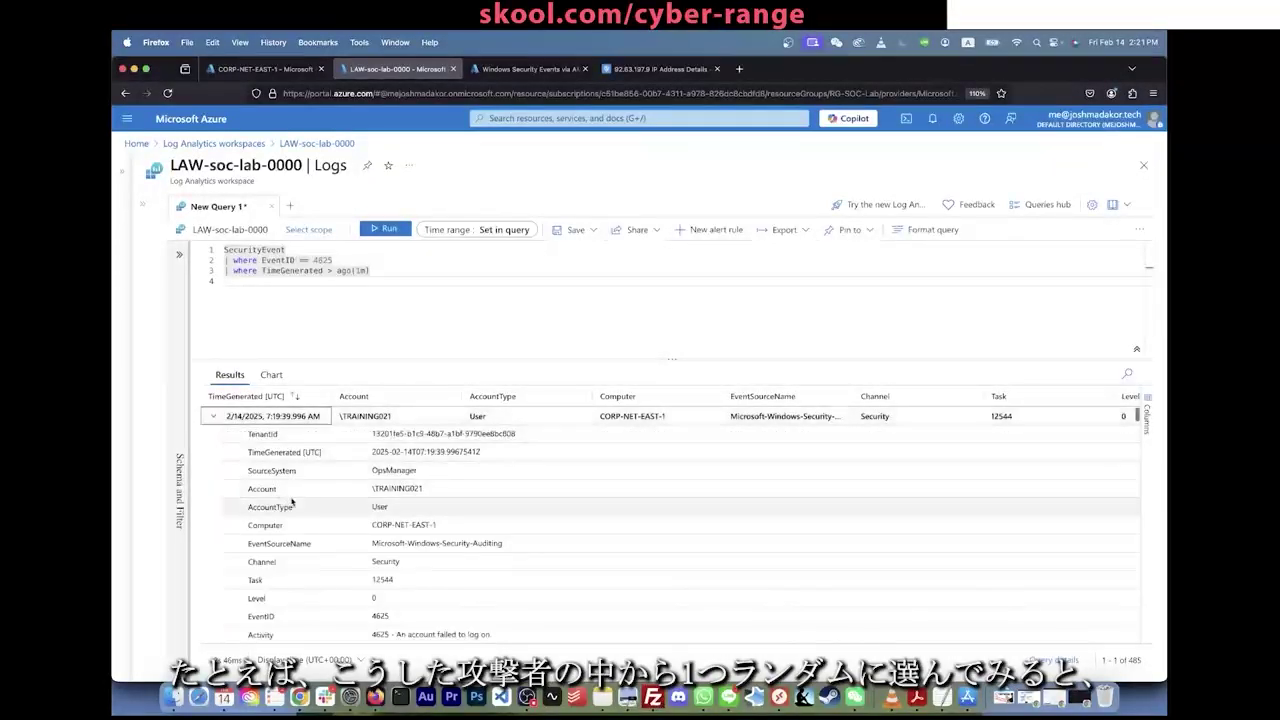
scroll(431, 532, "down", 5)
left_click_drag(431, 532, 374, 532)
key("super+c")
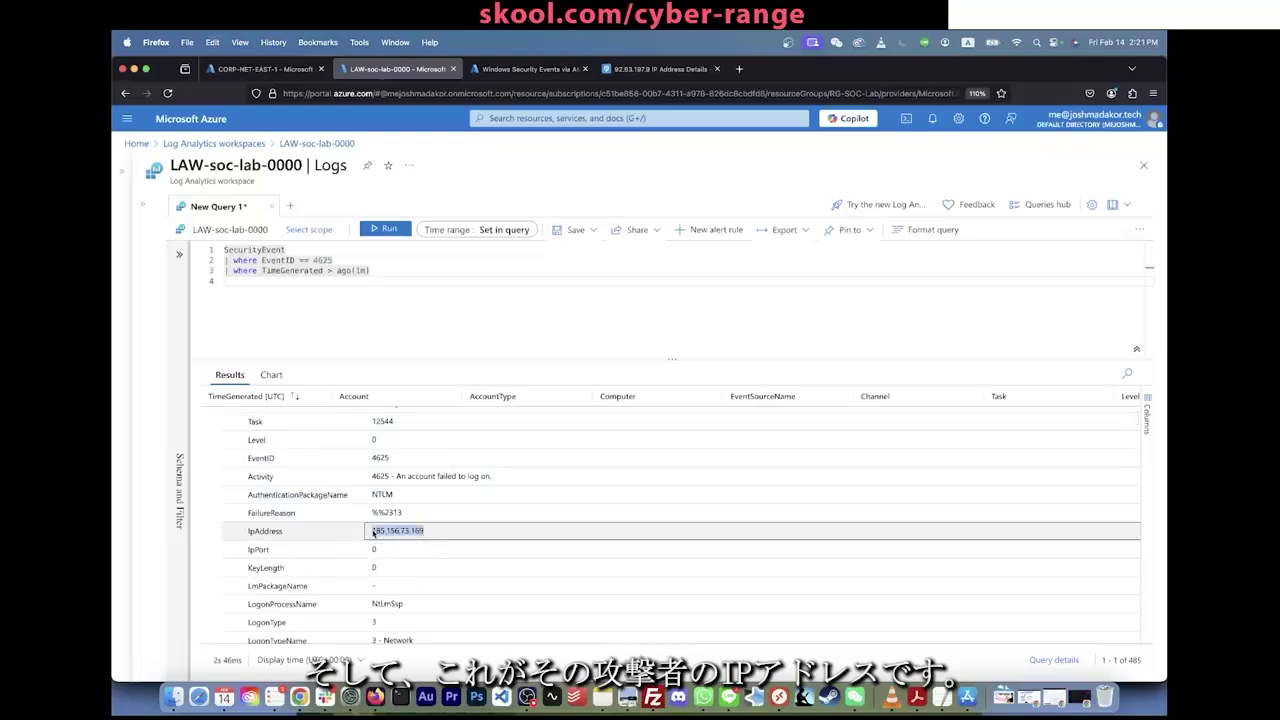
scroll(374, 532, "up", 5)
left_click(214, 417)
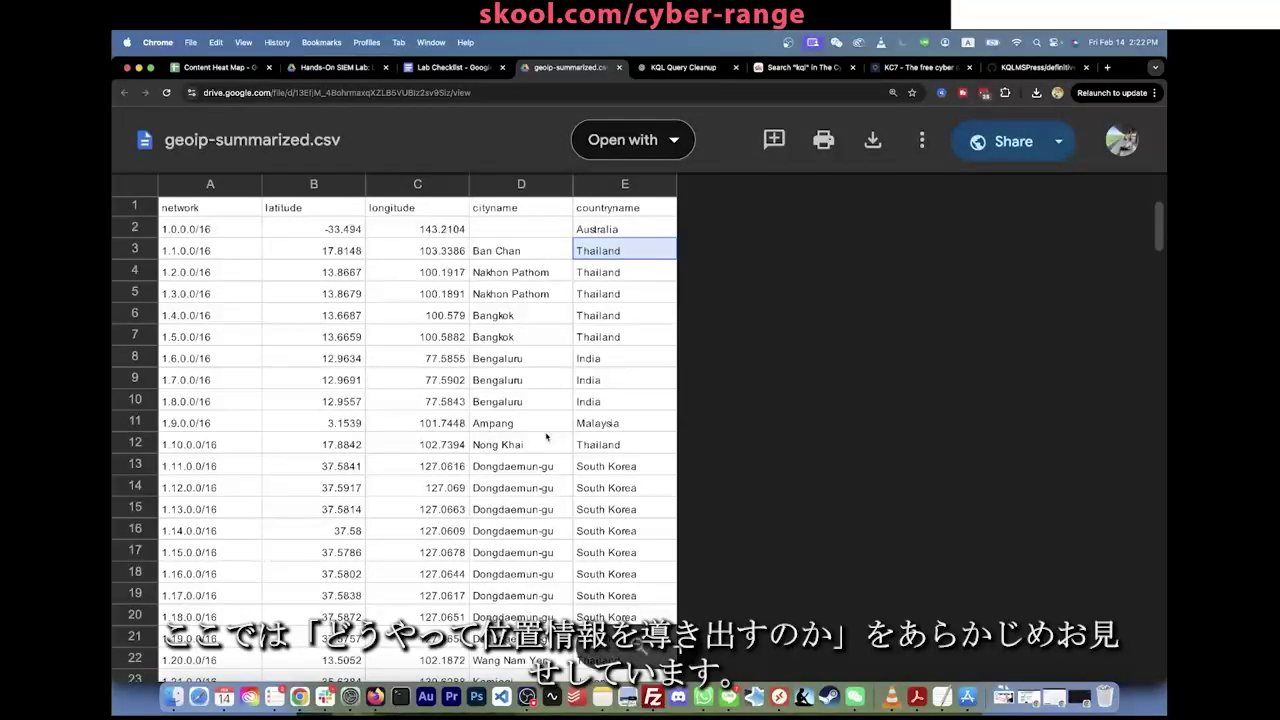
key("super+f")
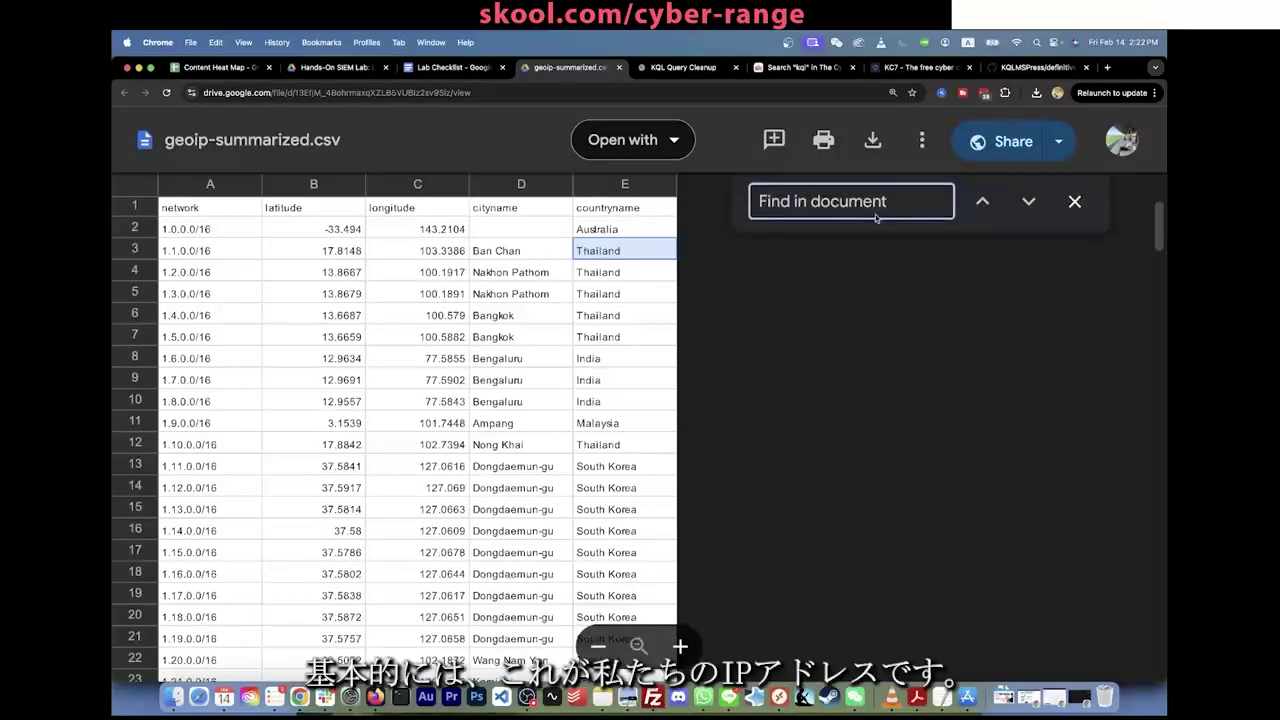
key("super+v")
key("BackSpace")
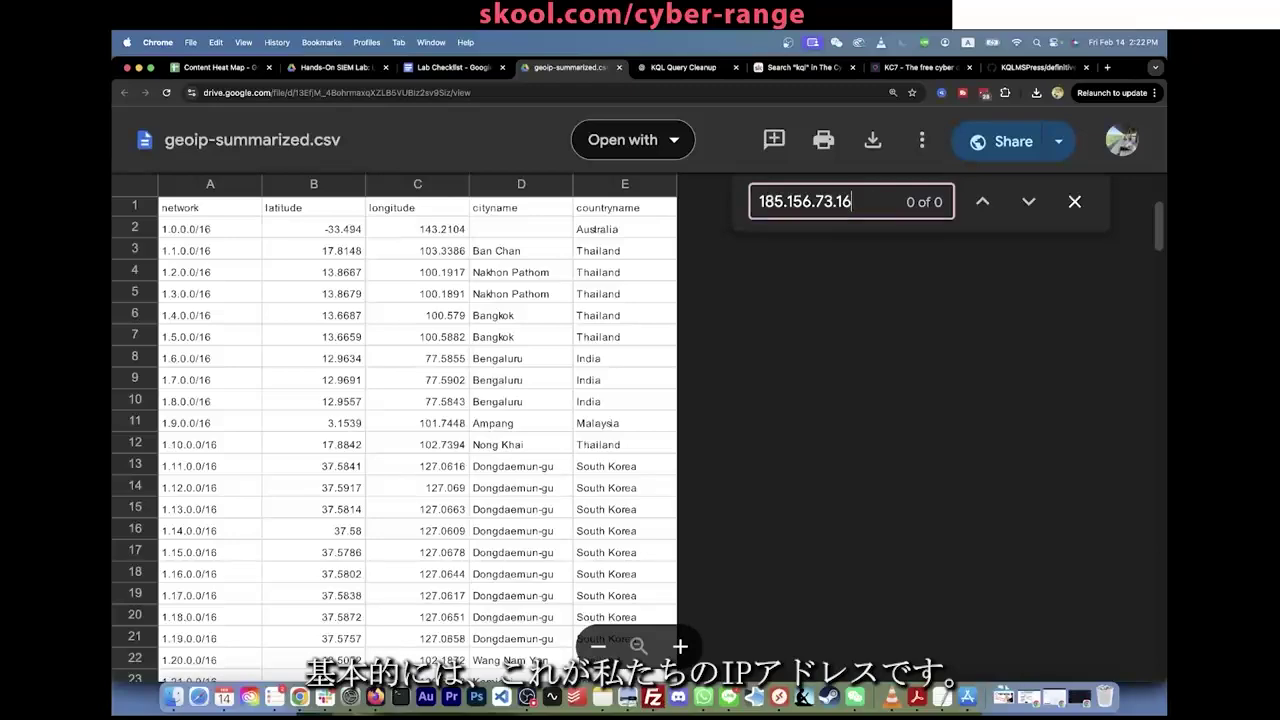
key("BackSpace")
key("BackSpace")
key("BackSpace")
key("BackSpace")
key("BackSpace")
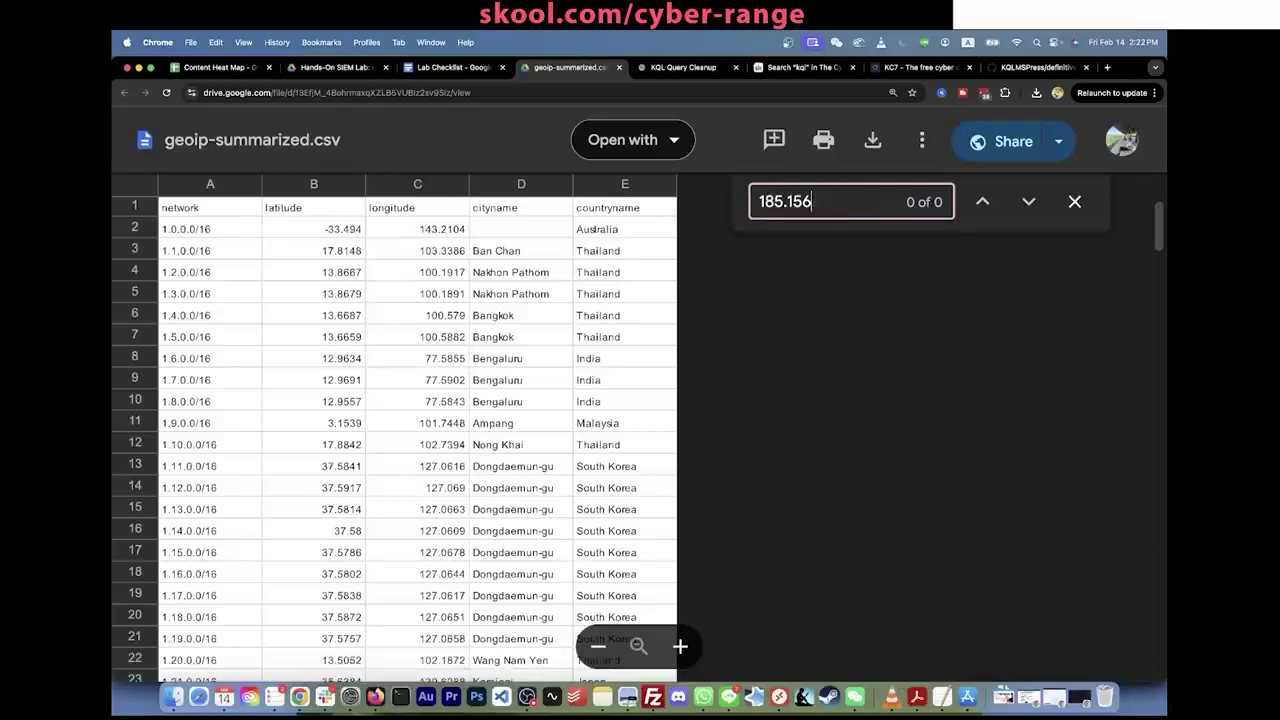
key("BackSpace")
scroll(801, 330, "down", 15)
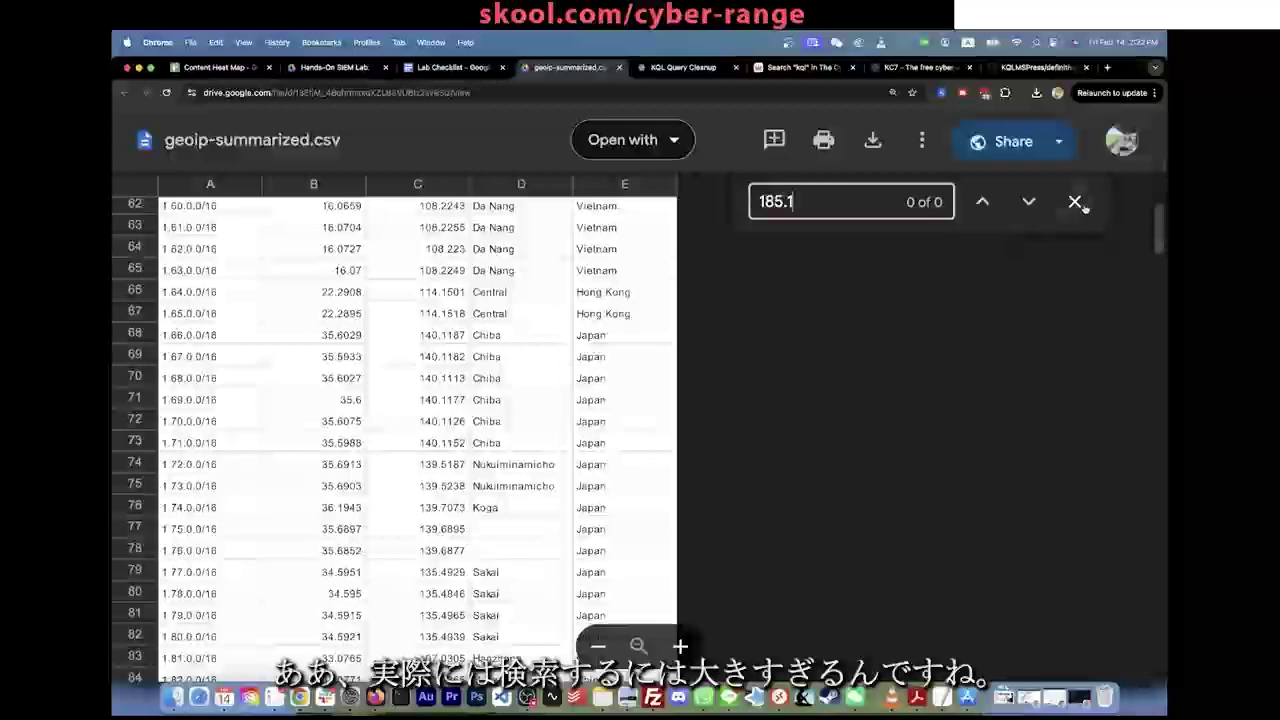
scroll(851, 491, "down", 16)
left_click(1076, 201)
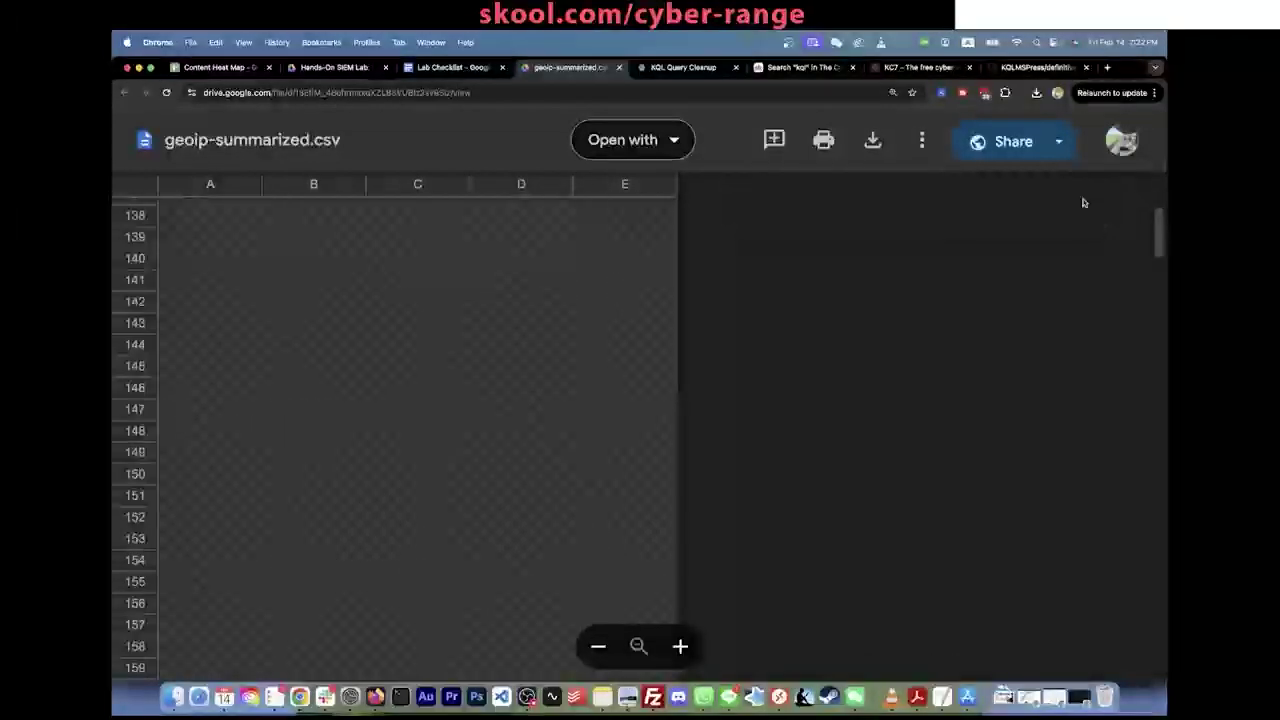
scroll(612, 380, "up", 20)
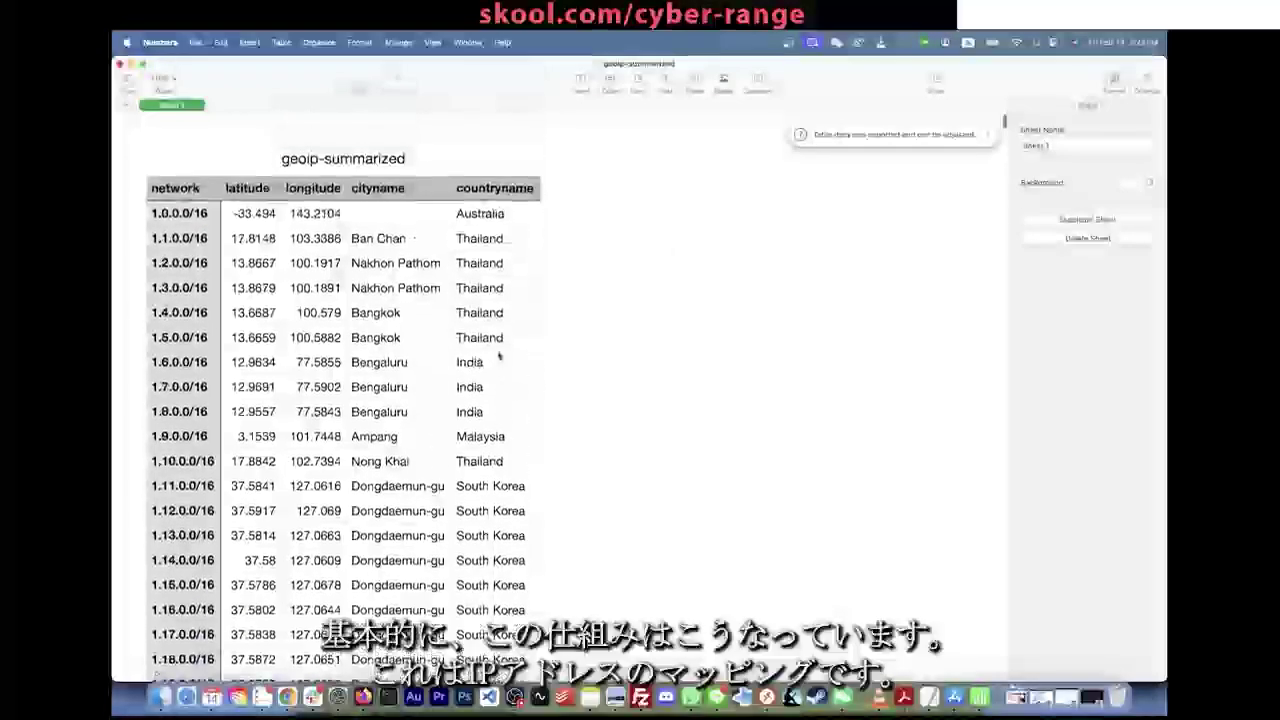
Step: Search the geoip table for the attacker IP 185.156.73.169 and its 185.156 range
key("super+f")
key("super+v")
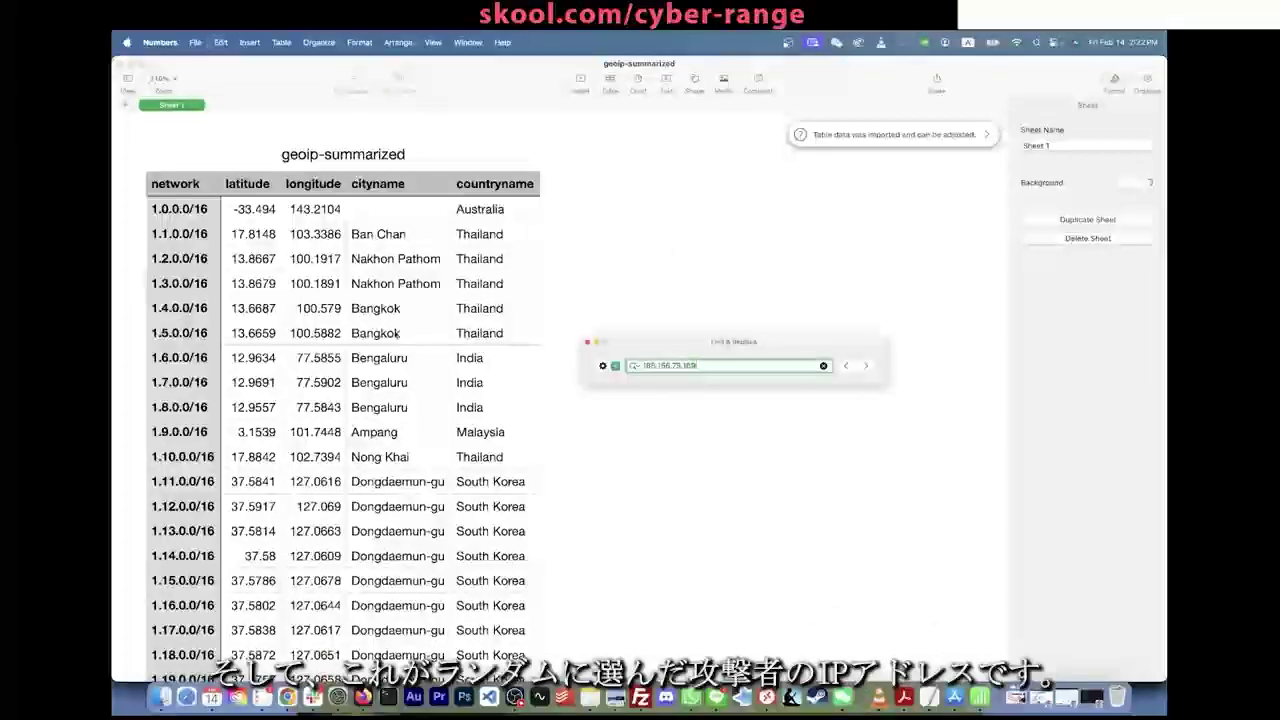
key("BackSpace")
key("BackSpace")
key("BackSpace")
key("BackSpace")
key("BackSpace")
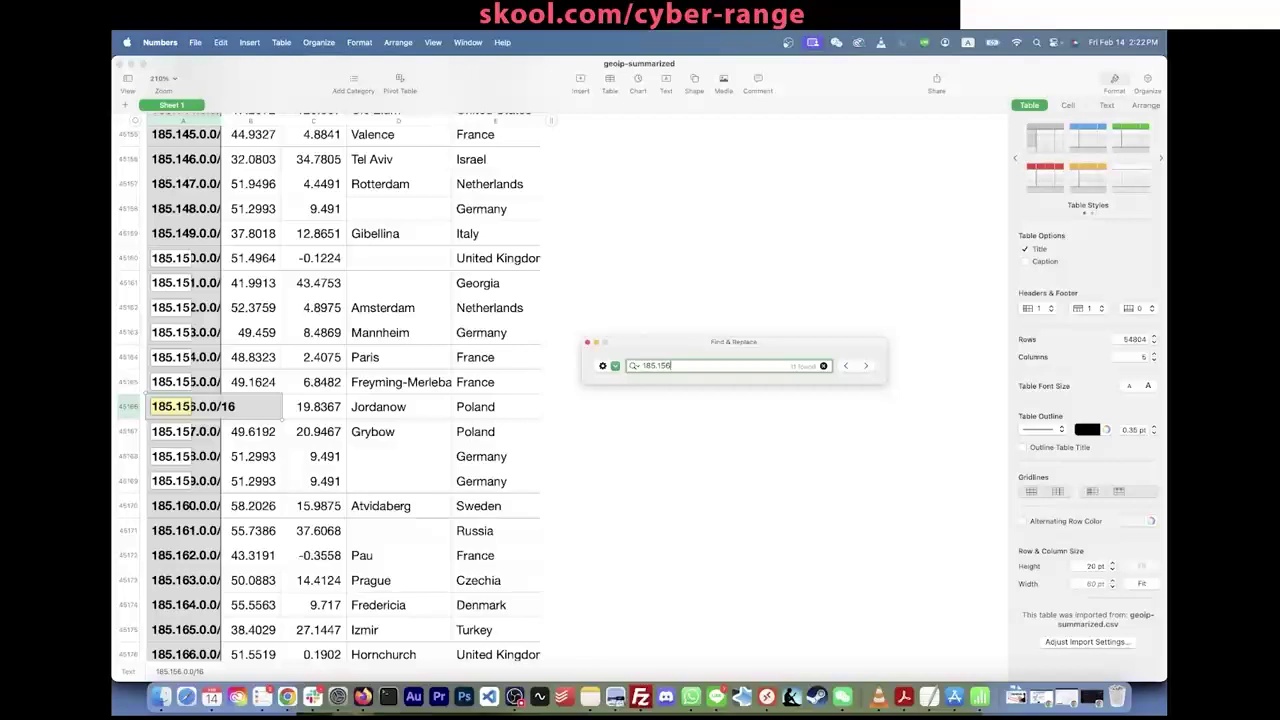
type(".73.169")
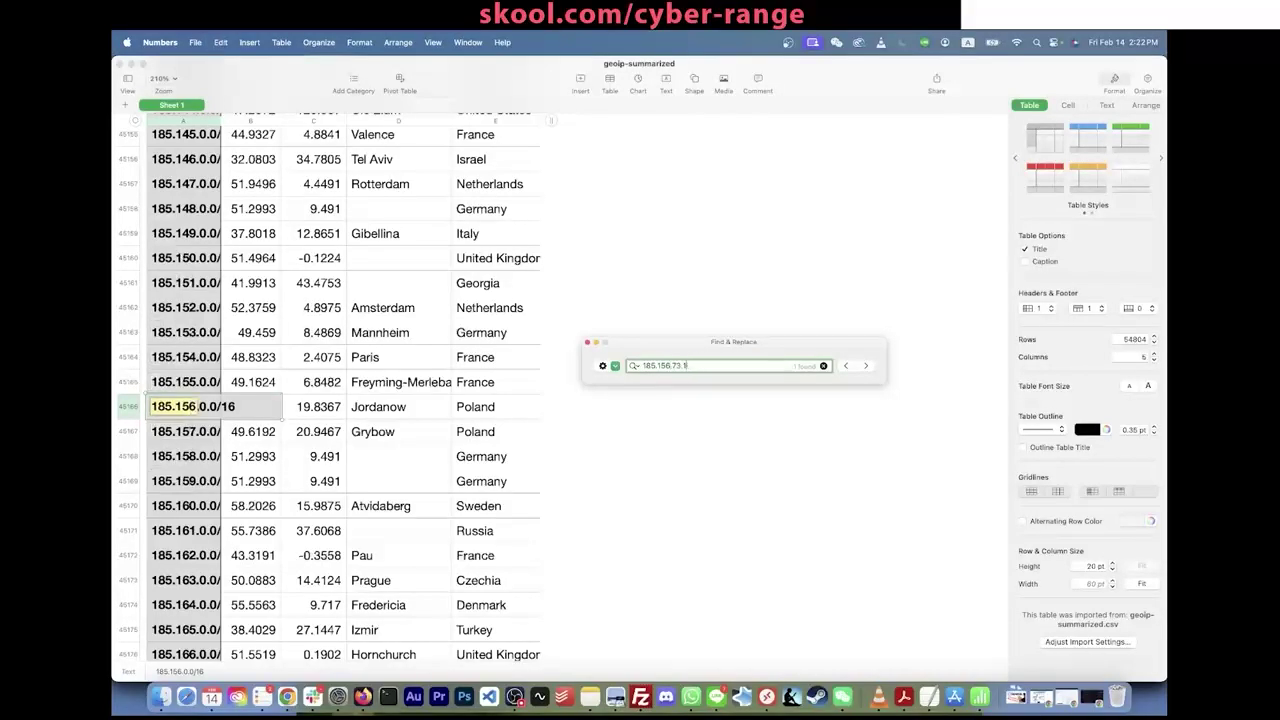
key("BackSpace")
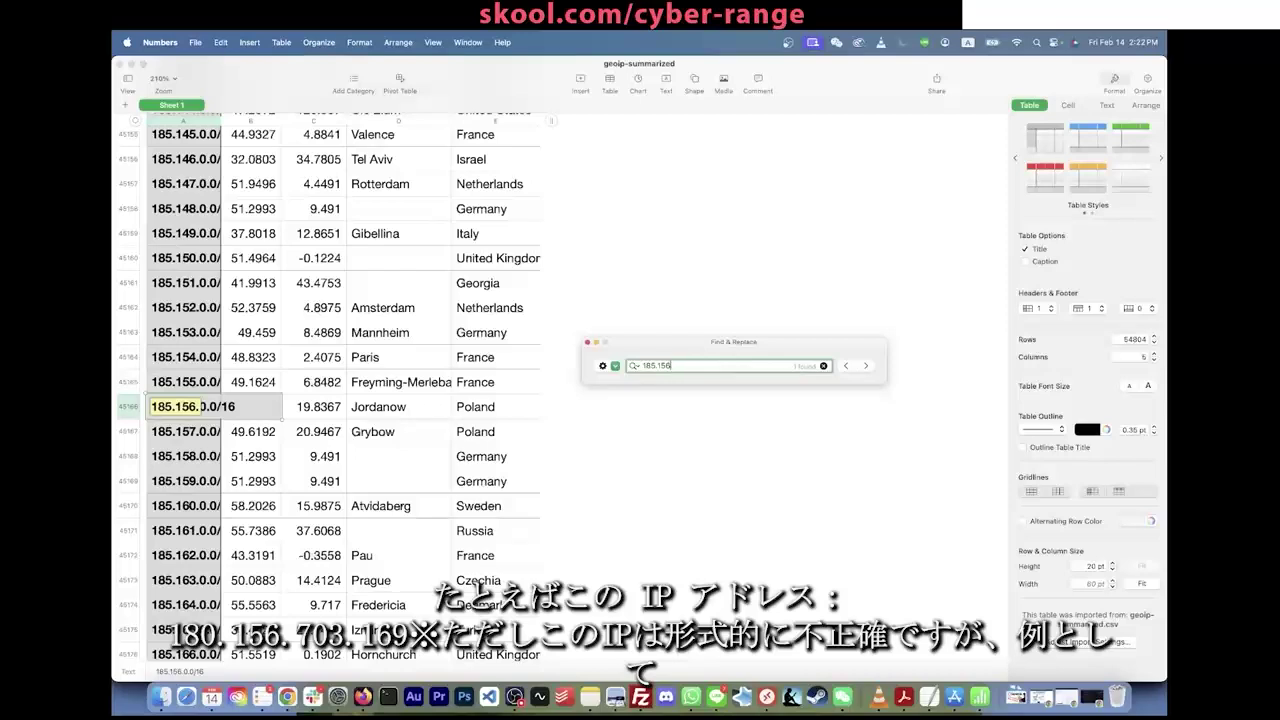
type("73.169")
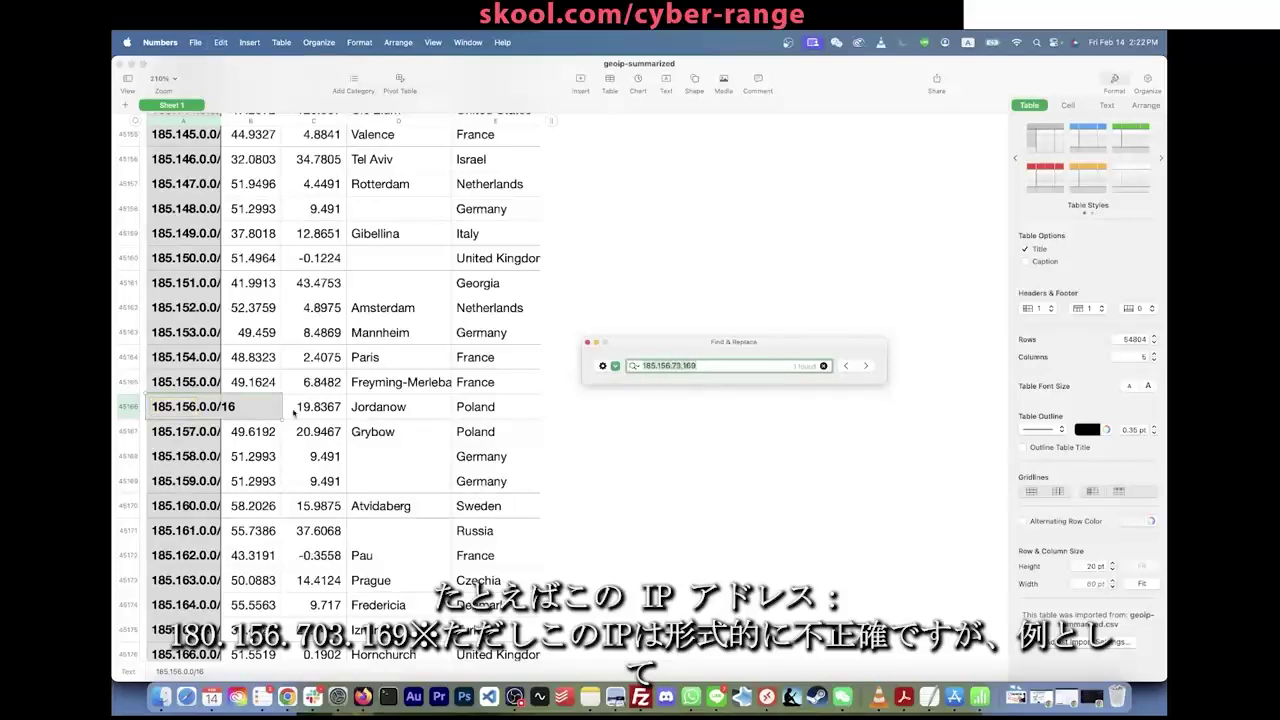
Step: Inspect the 185.156.0.0/16 Poland row's latitude and longitude (19.8367)
left_click(128, 408)
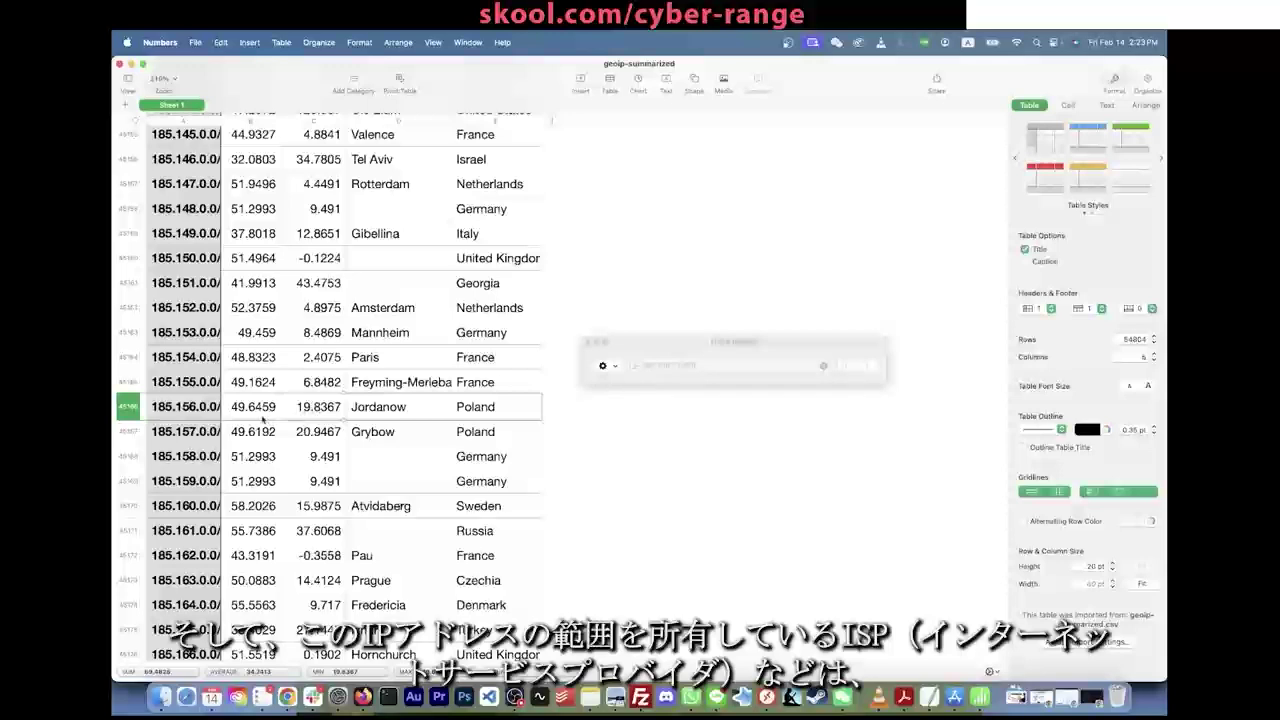
left_click_drag(170, 409, 490, 407)
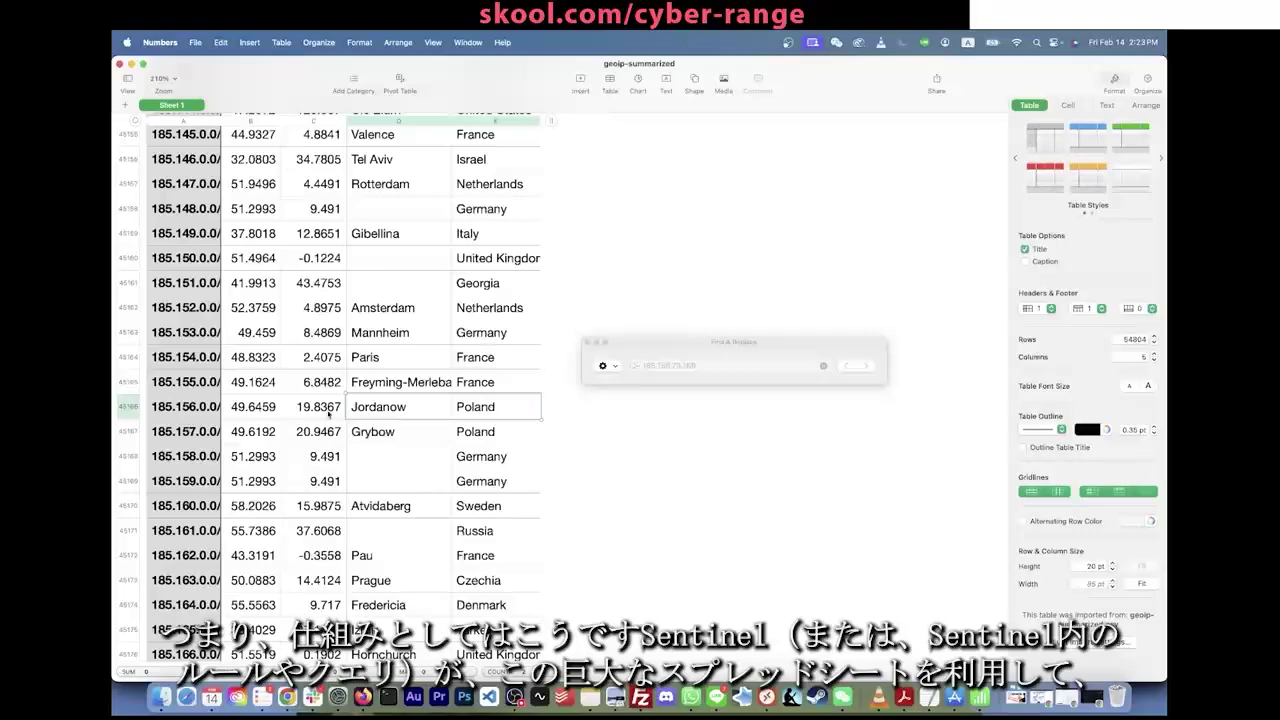
scroll(330, 413, "down", 2)
left_click(717, 366)
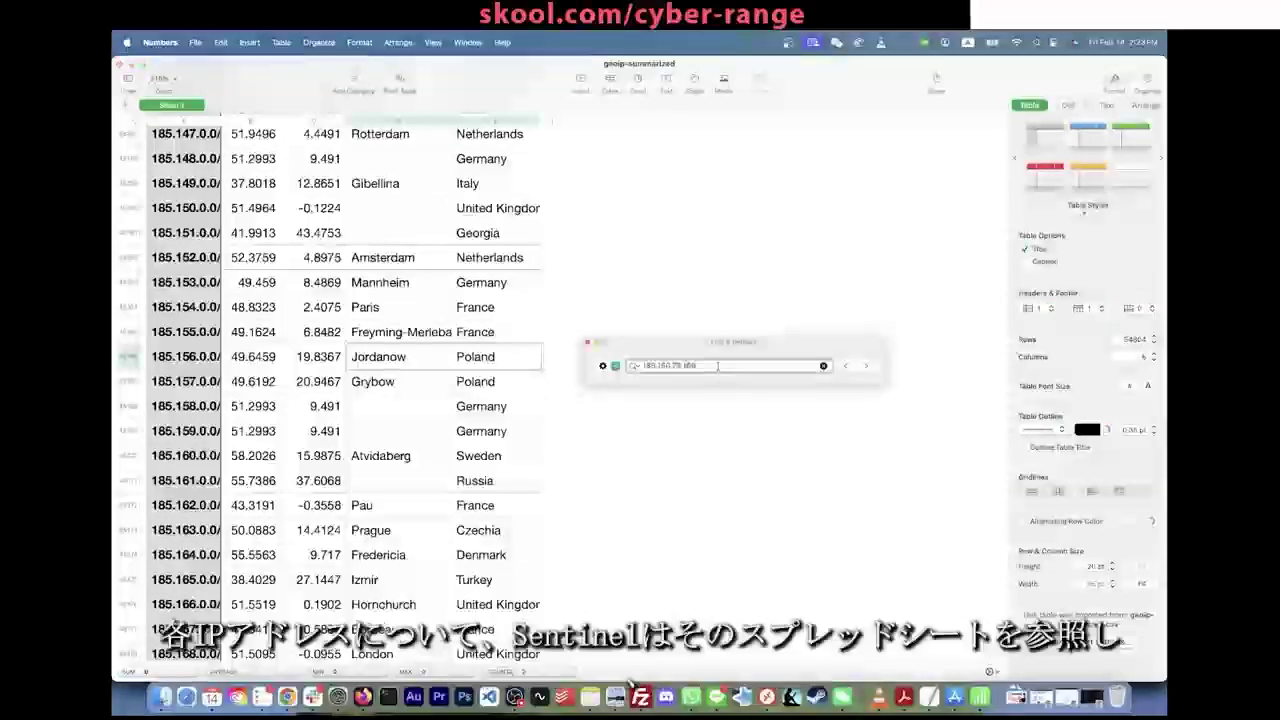
left_click_drag(717, 366, 577, 364)
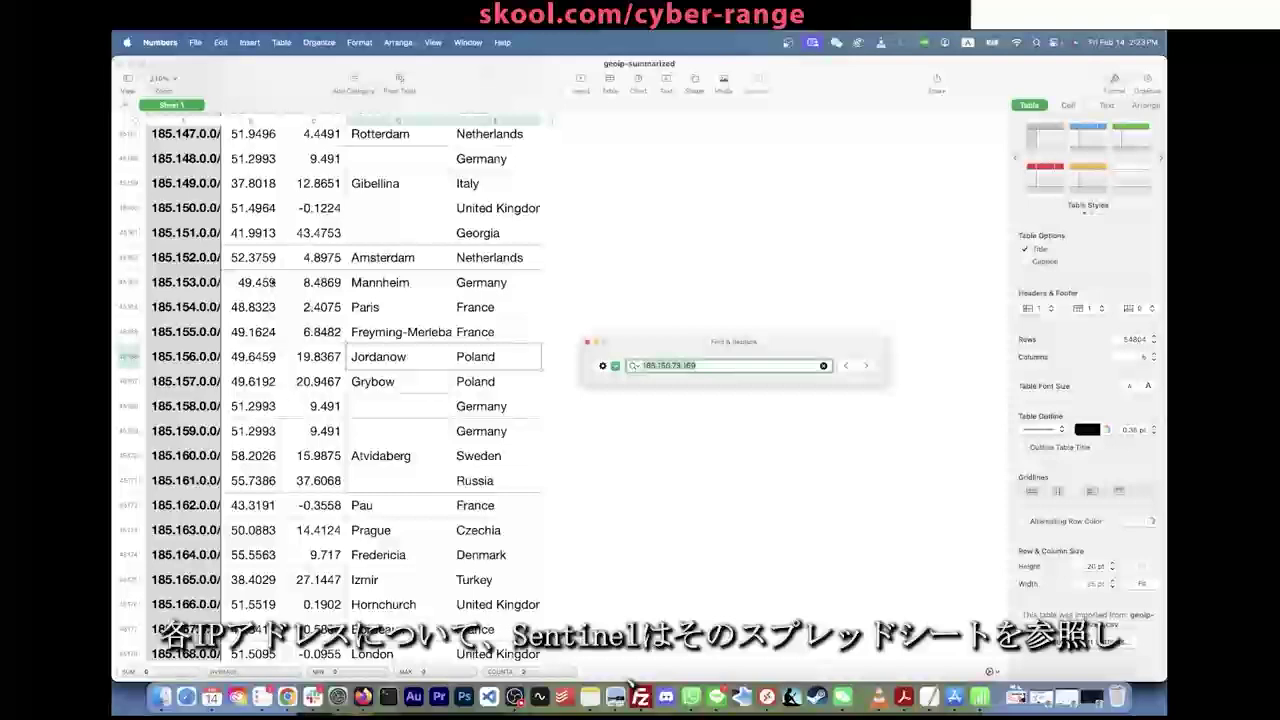
left_click(681, 365)
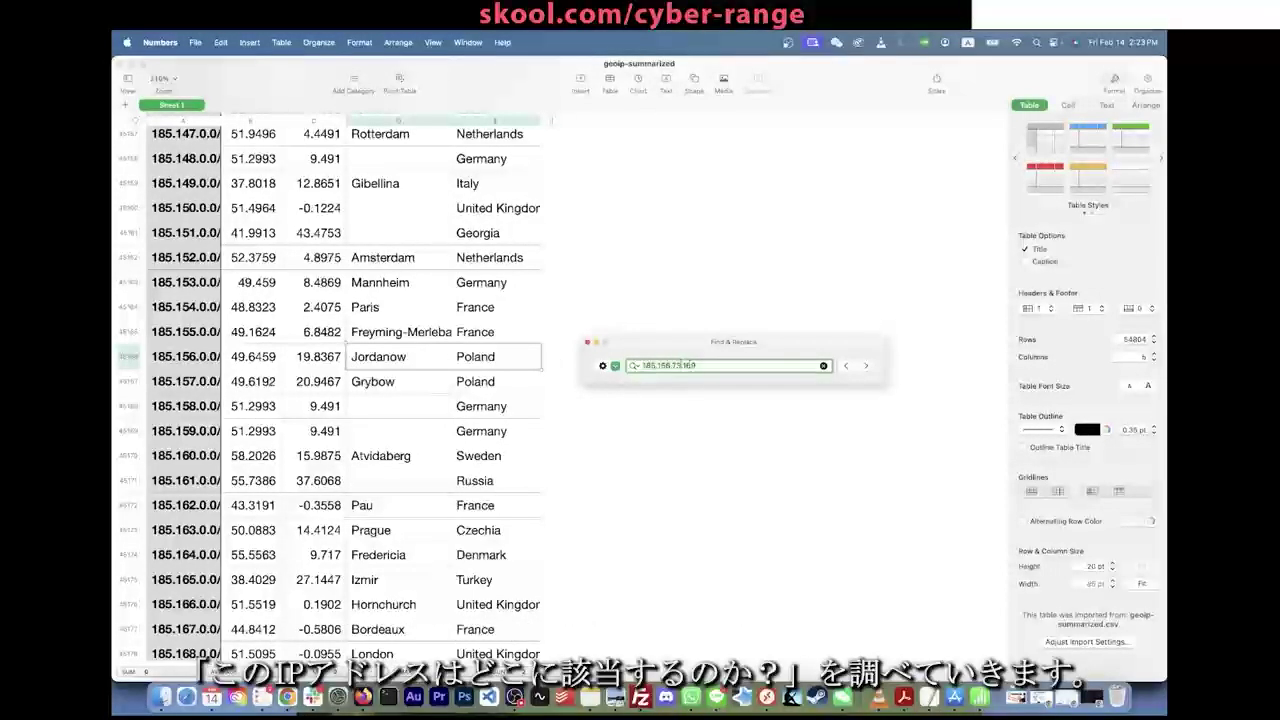
double_click(683, 365)
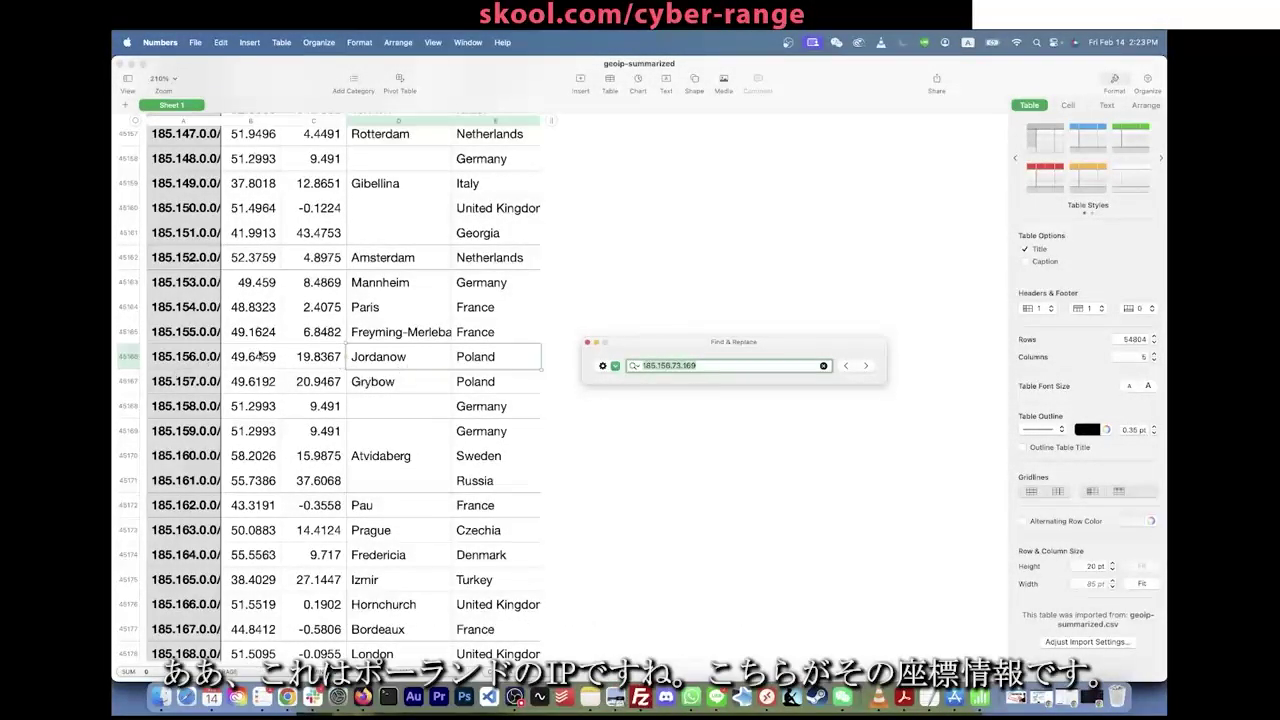
left_click(293, 358)
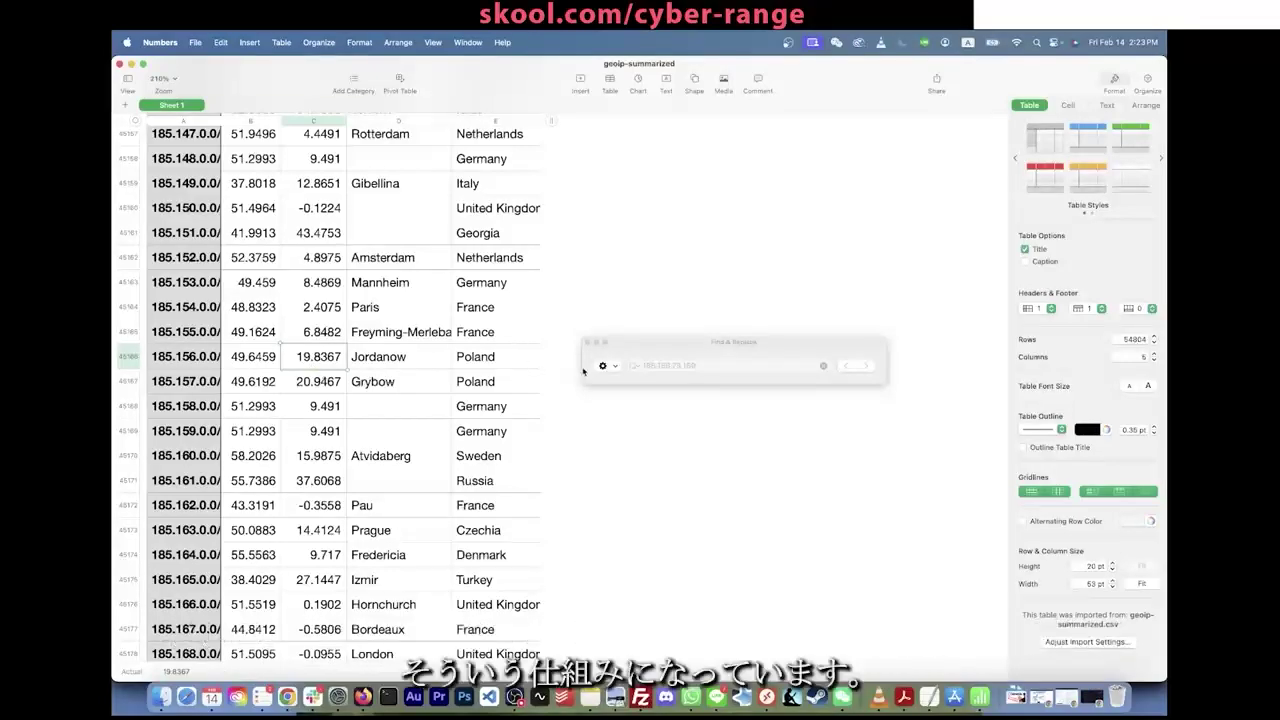
Step: Move the search box aside and switch back to the Azure logs in the browser
left_click(644, 337)
left_click_drag(646, 341, 635, 349)
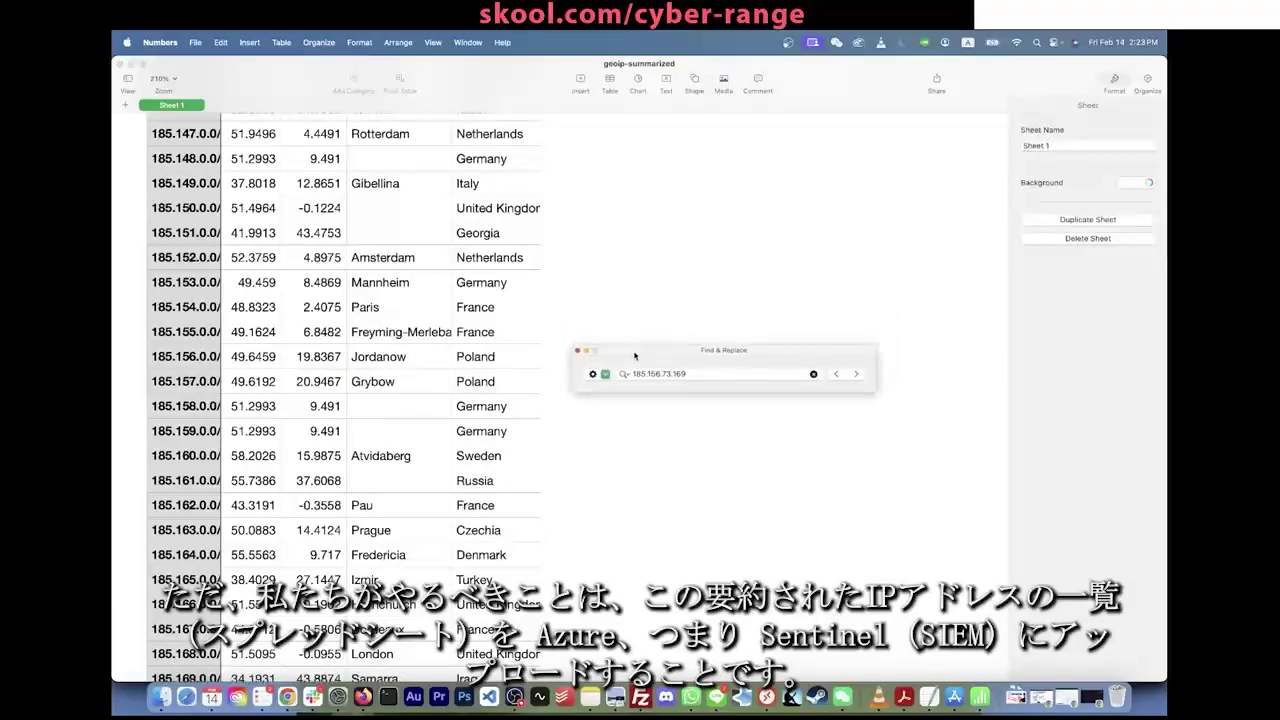
scroll(468, 327, "up", 5)
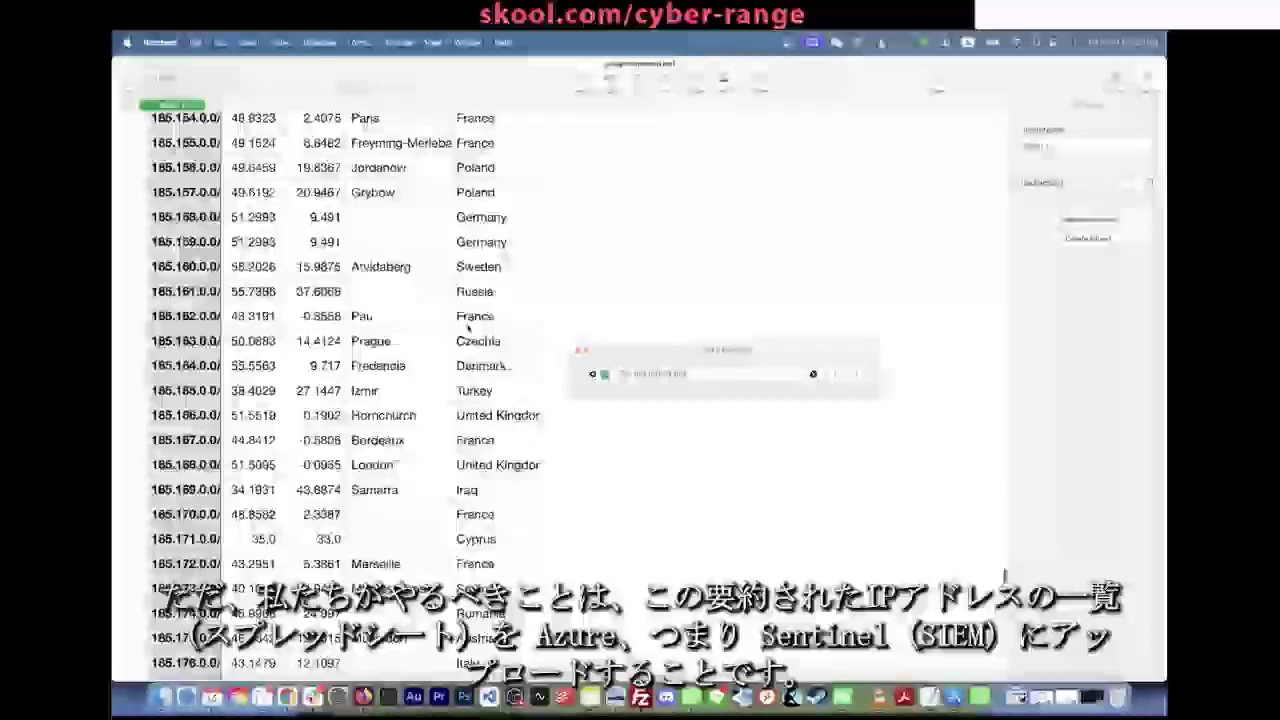
scroll(468, 327, "down", 10)
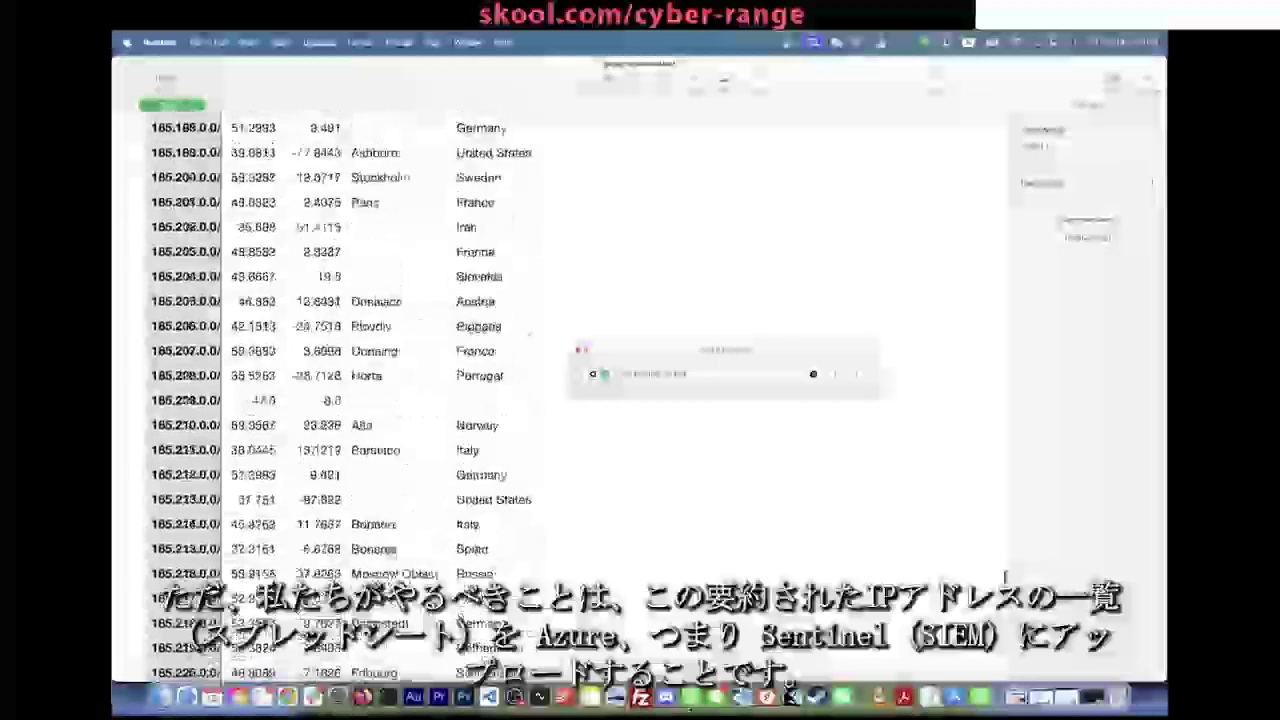
scroll(467, 327, "up", 5)
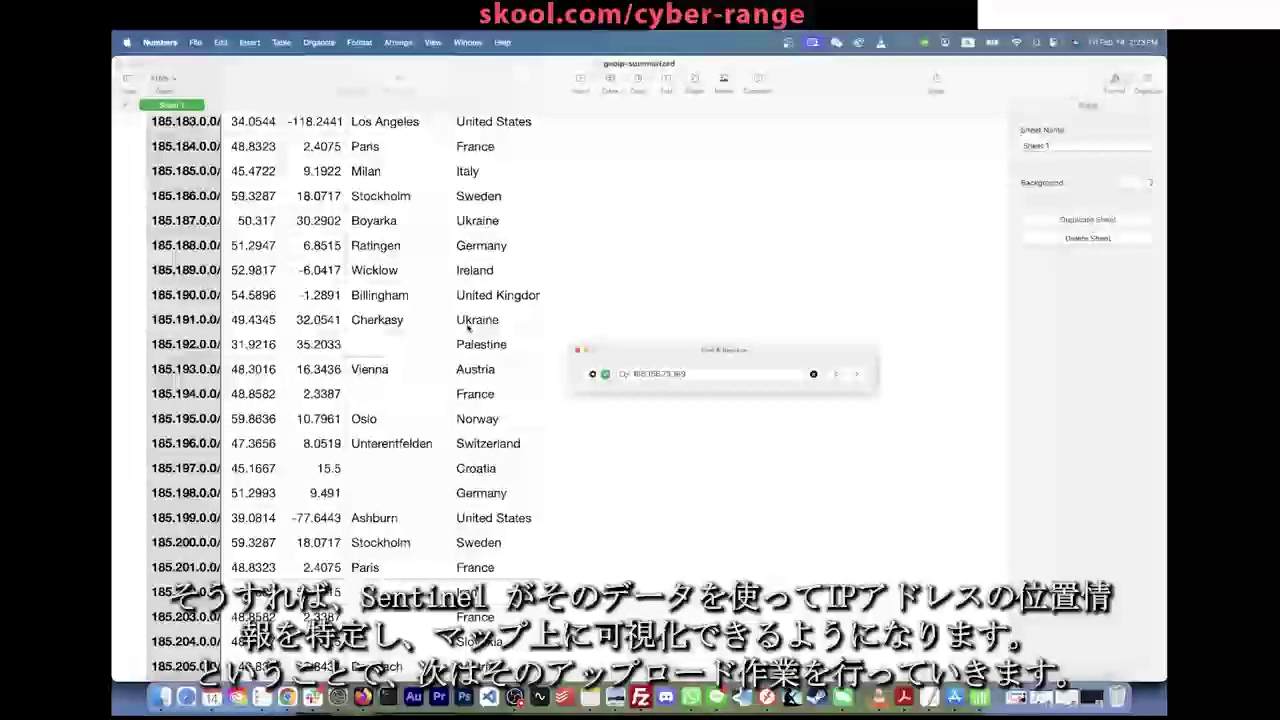
key("super+Tab")
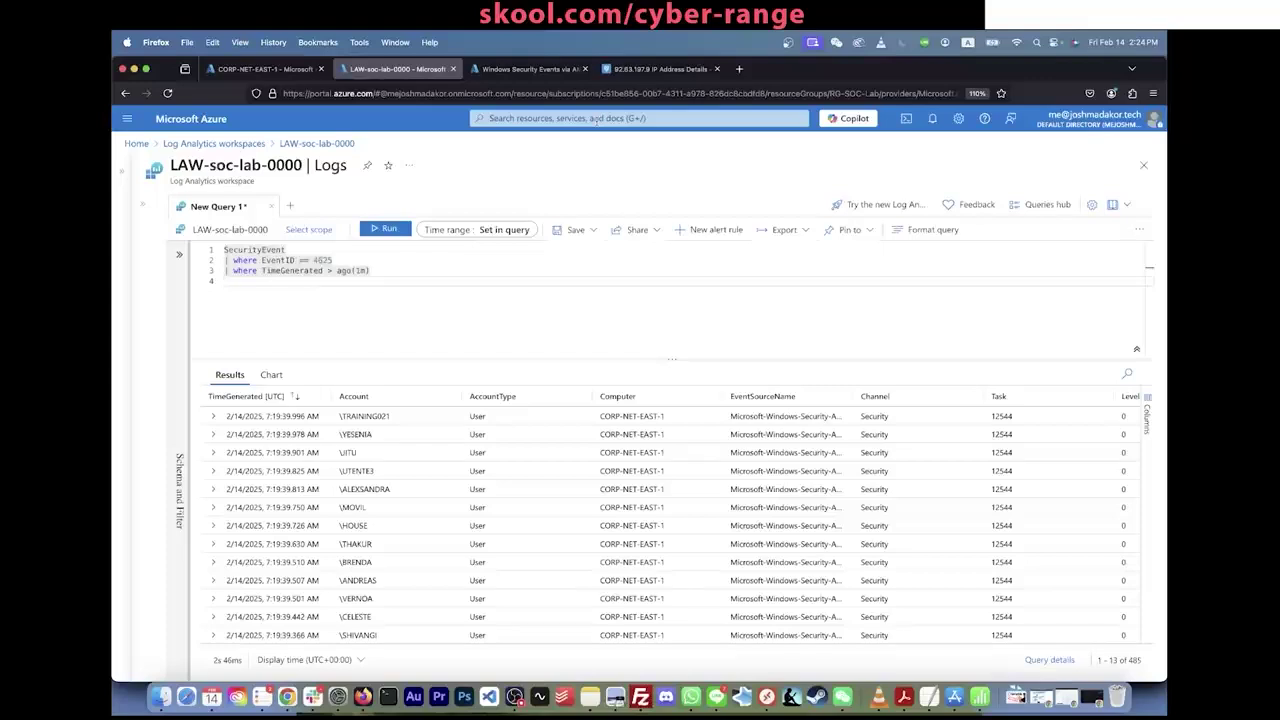
Step: Load the copied geoip-summarized.csv Google Drive link in a new browser tab
key("super+Tab")
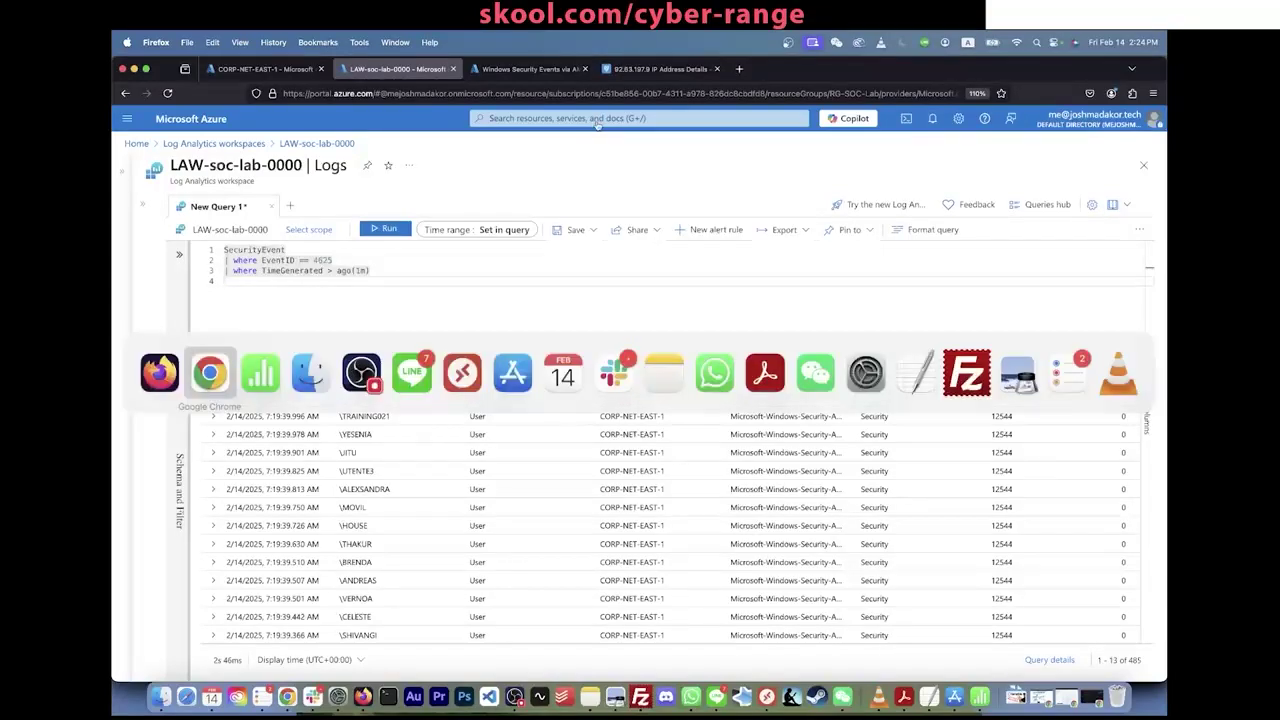
key("Return")
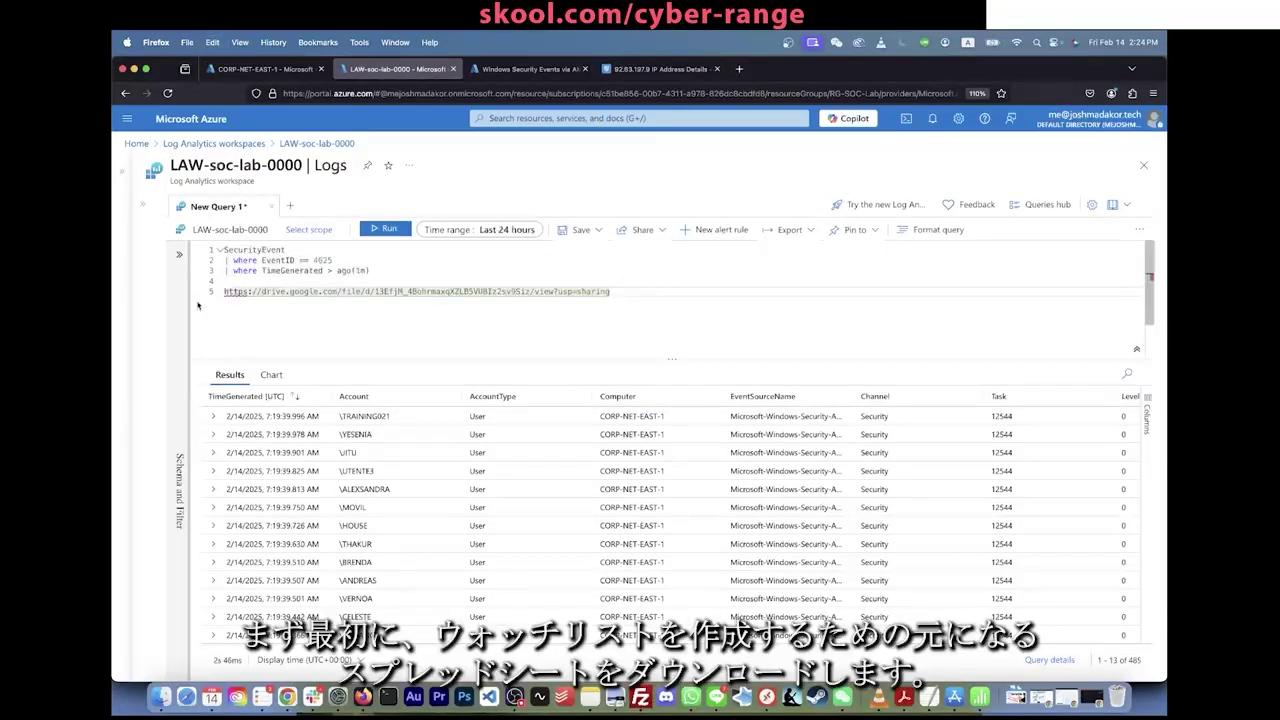
key("super+t")
key("Return")
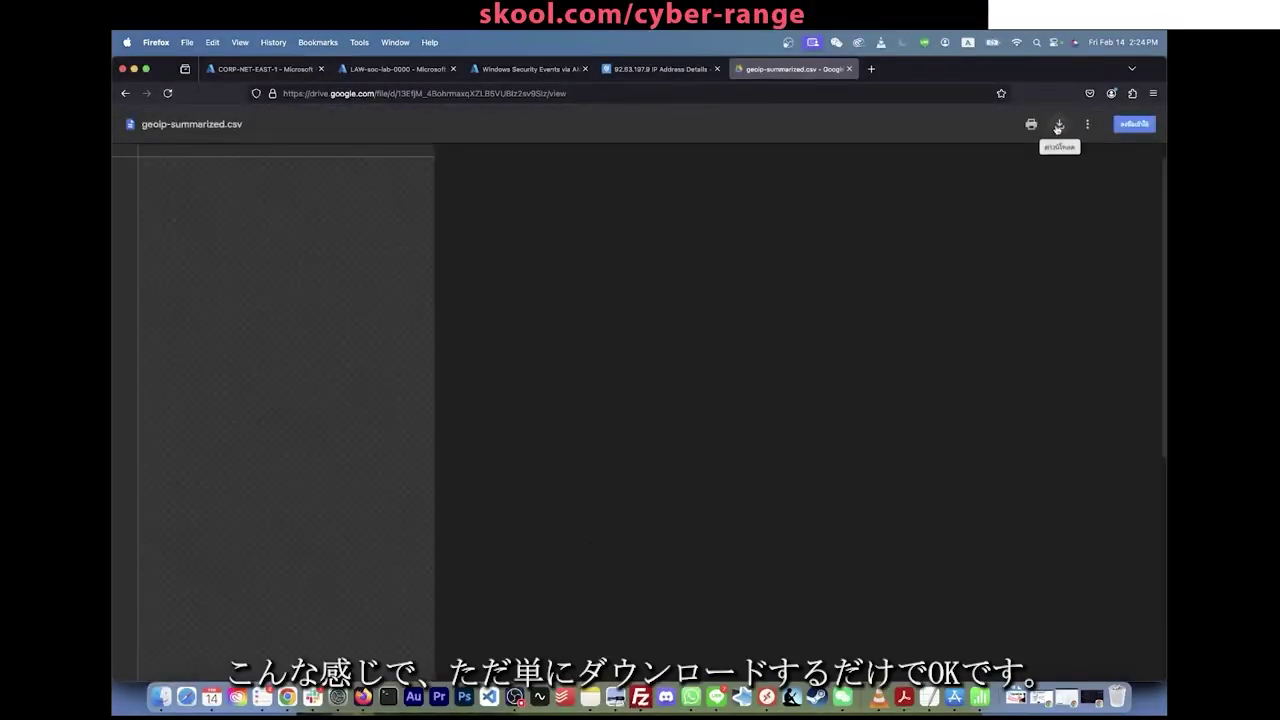
Step: Download geoip-summarized.csv, then close the download, CSV and ipinfo tabs
left_click(1058, 126)
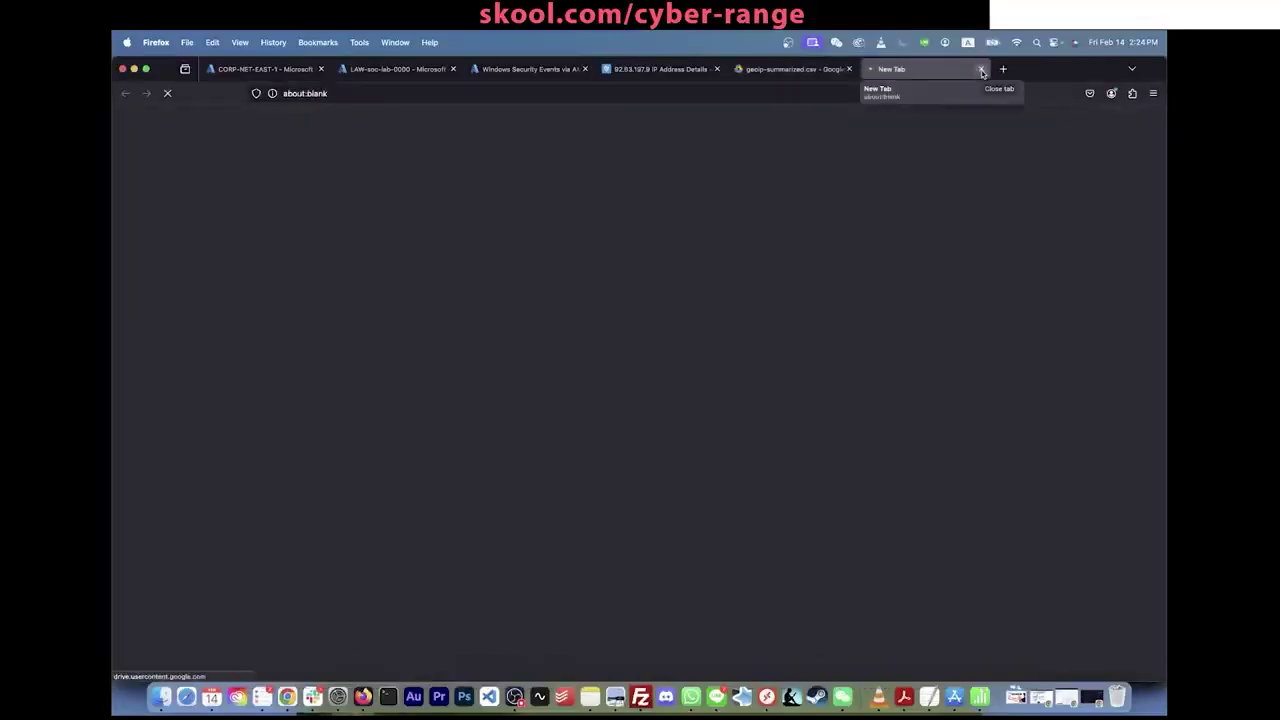
left_click(981, 69)
left_click(849, 69)
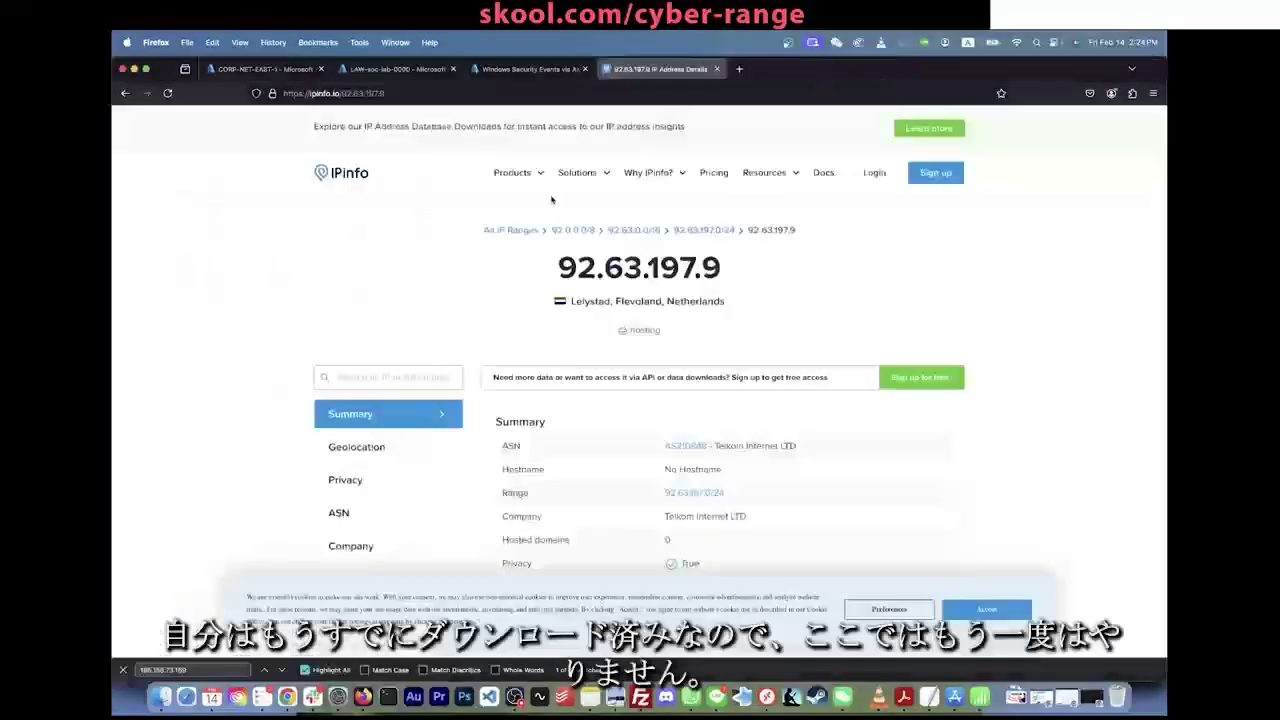
left_click(716, 69)
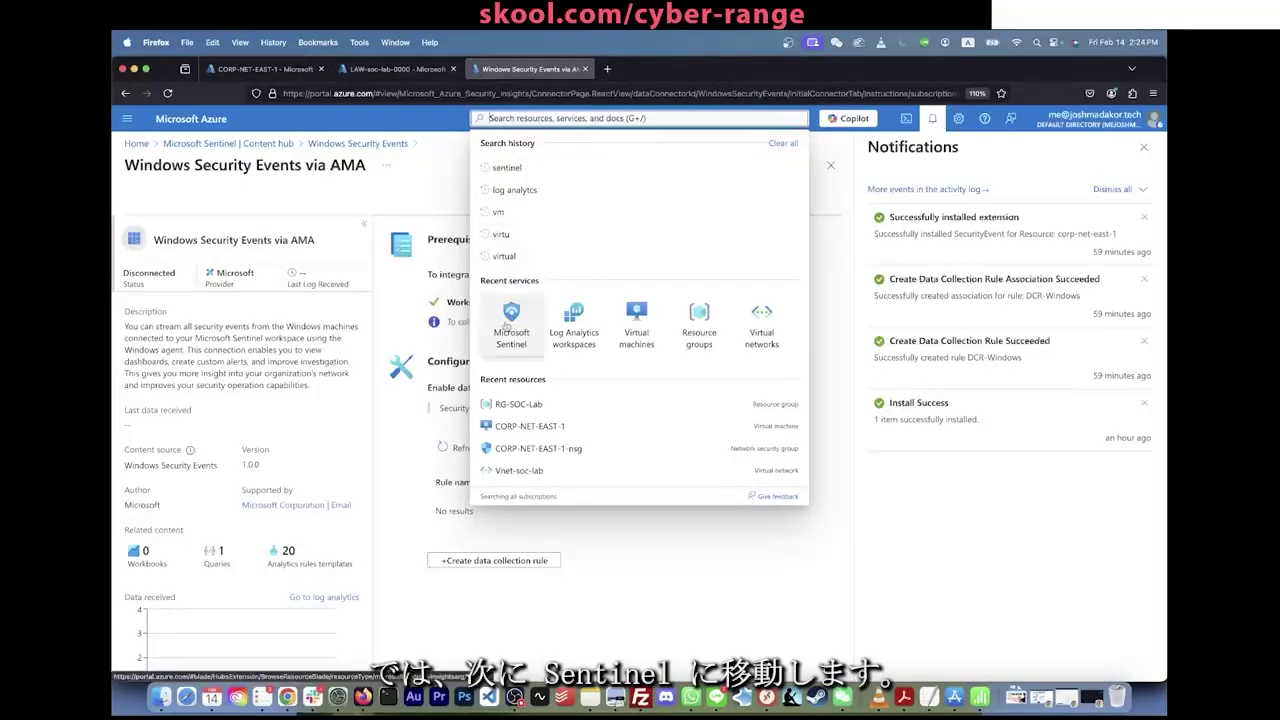
Step: Go to the portal.azure.com home page
left_click(506, 110)
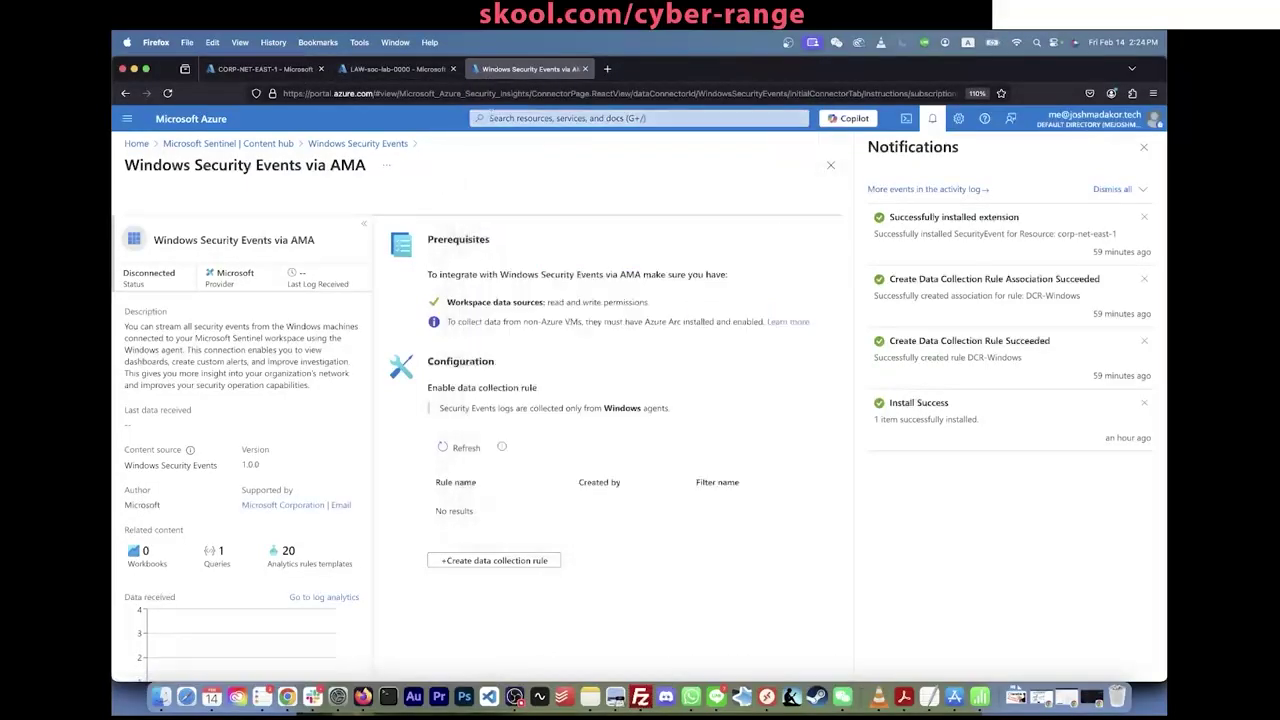
left_click(506, 112)
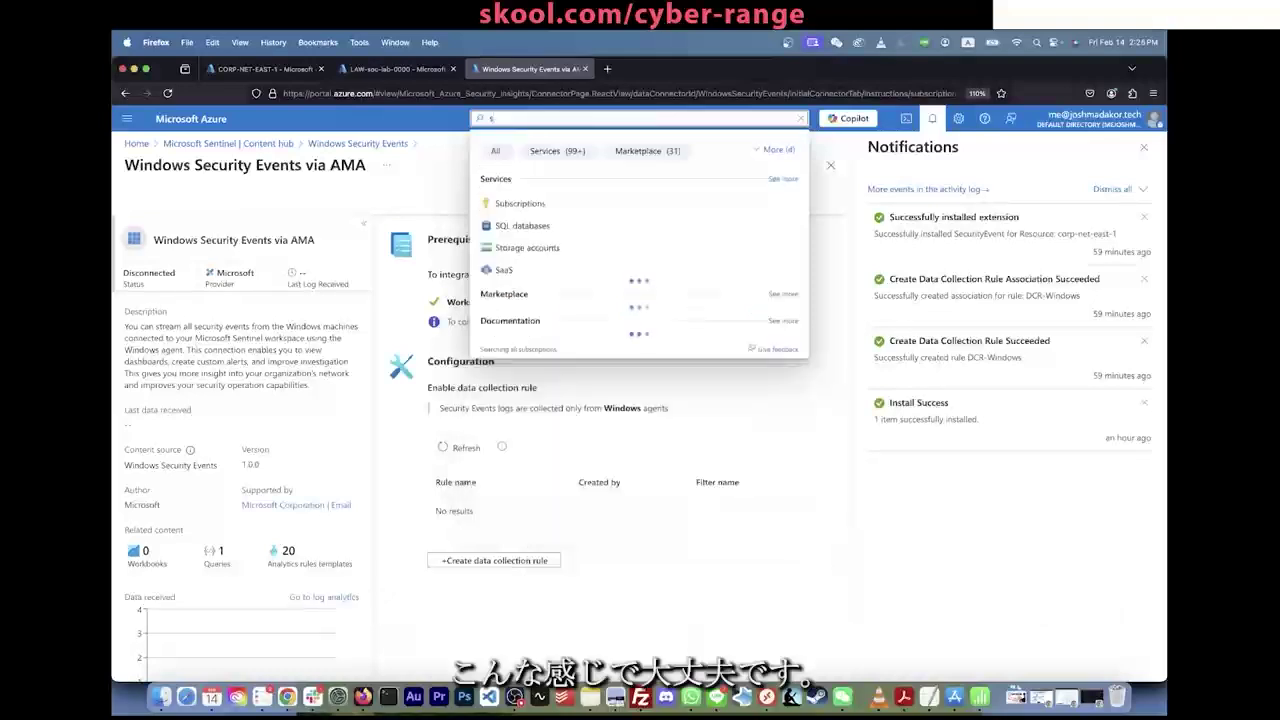
left_click(523, 93)
type("portal.azure.com/")
key("Return")
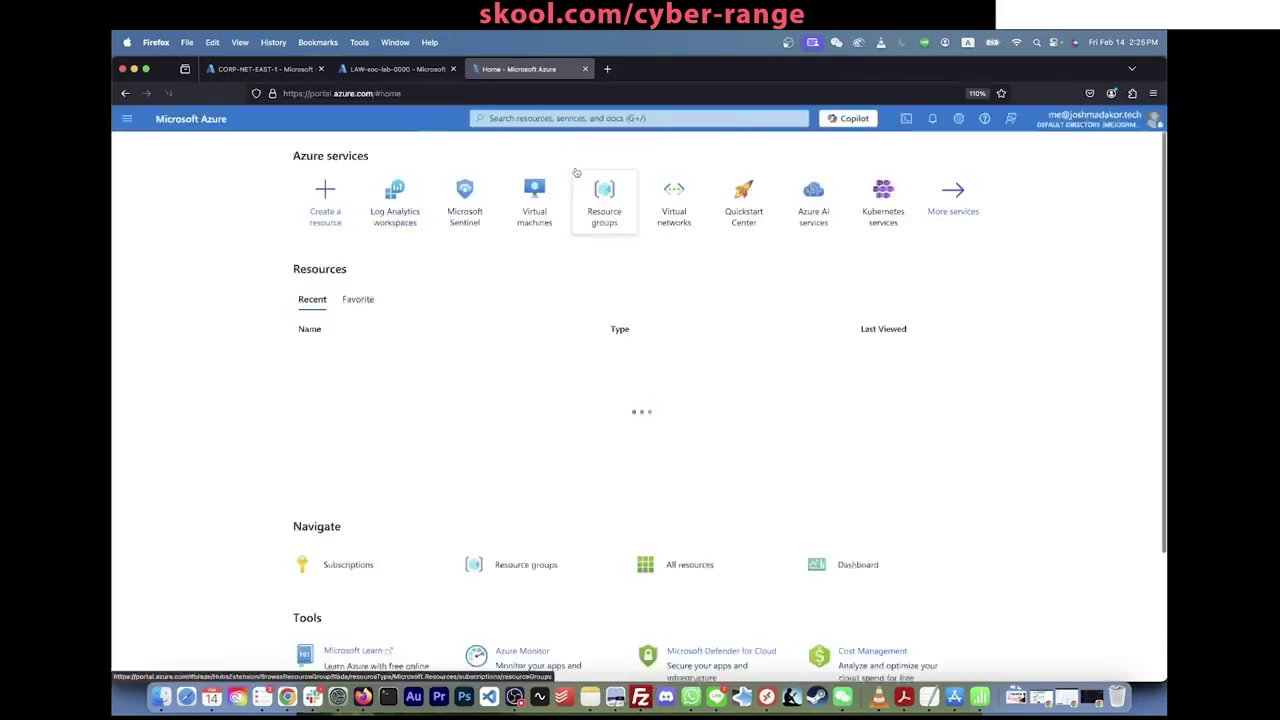
Step: Search 'sentinel', open the LAW-soc-lab-0000 workspace and go to Configuration > Watchlist
left_click(610, 118)
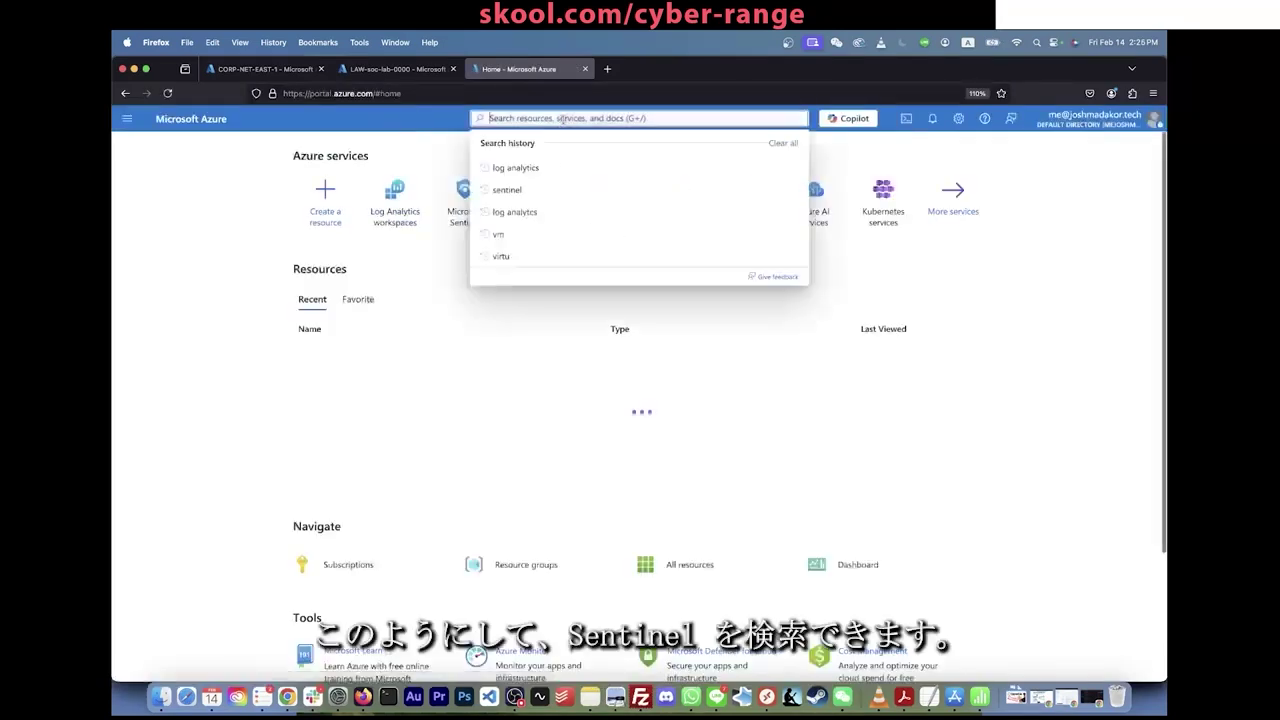
type("sentinel")
left_click(538, 203)
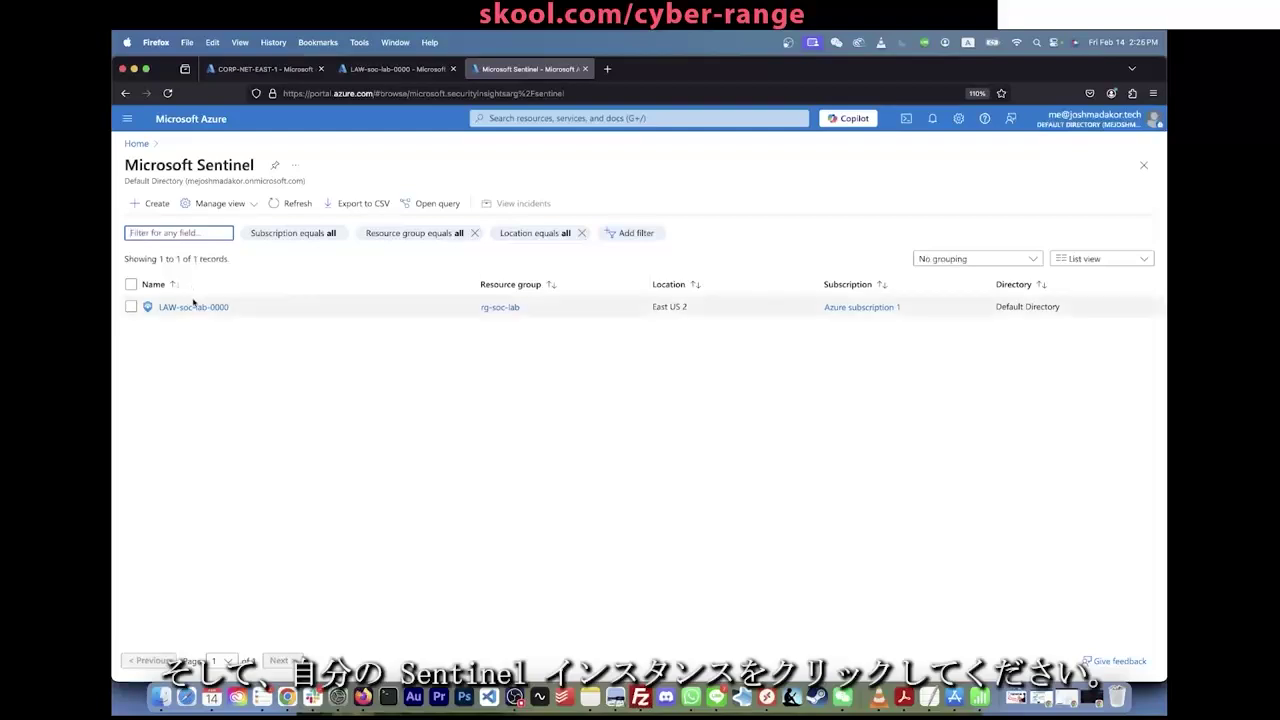
left_click(196, 307)
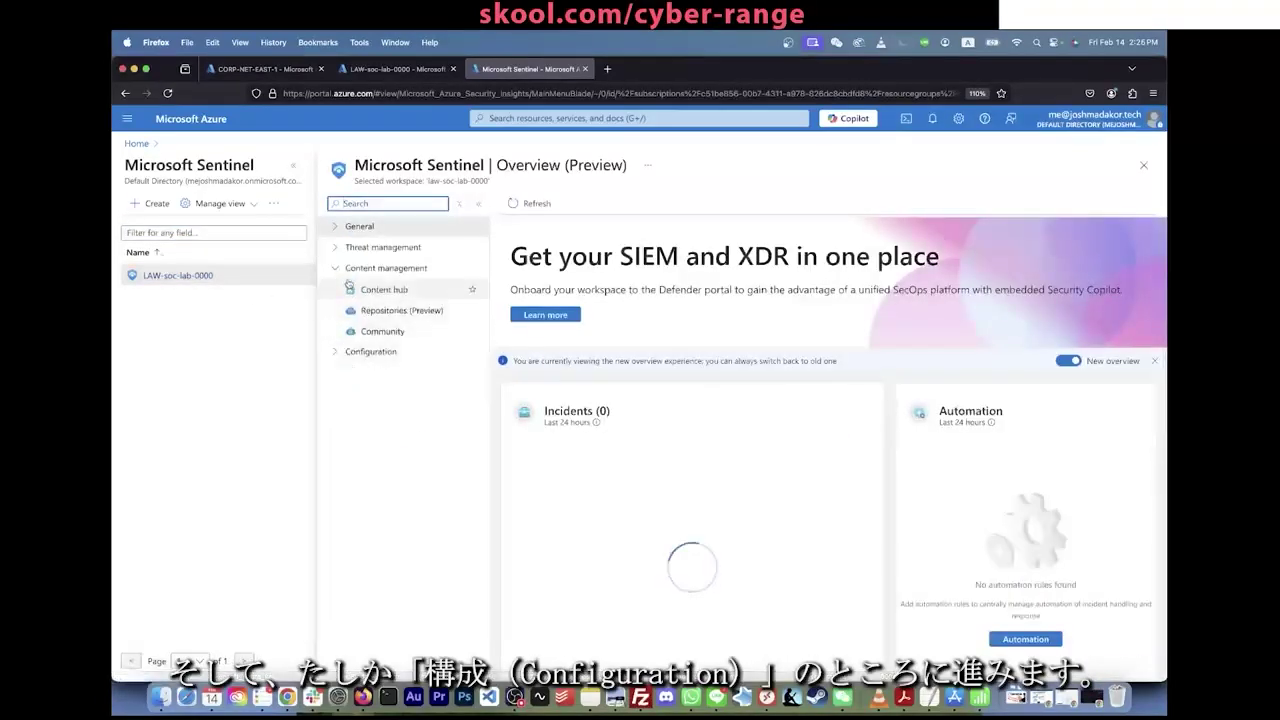
left_click(338, 353)
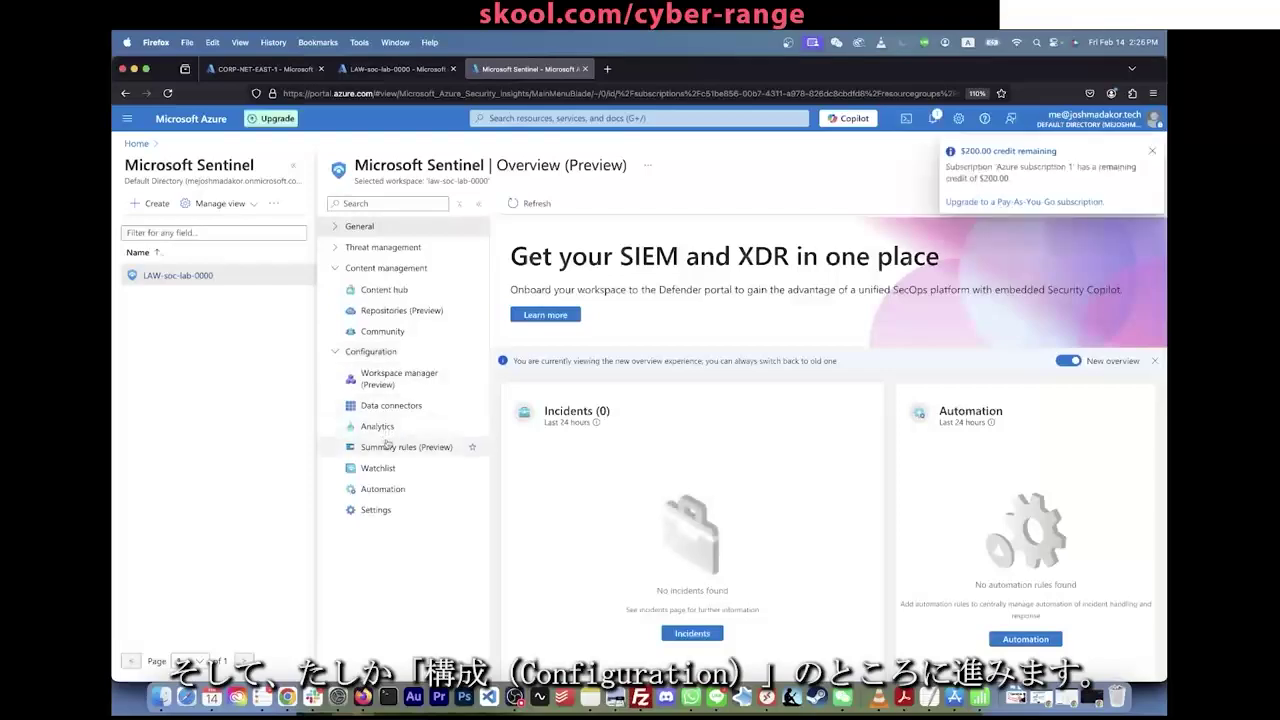
left_click(384, 470)
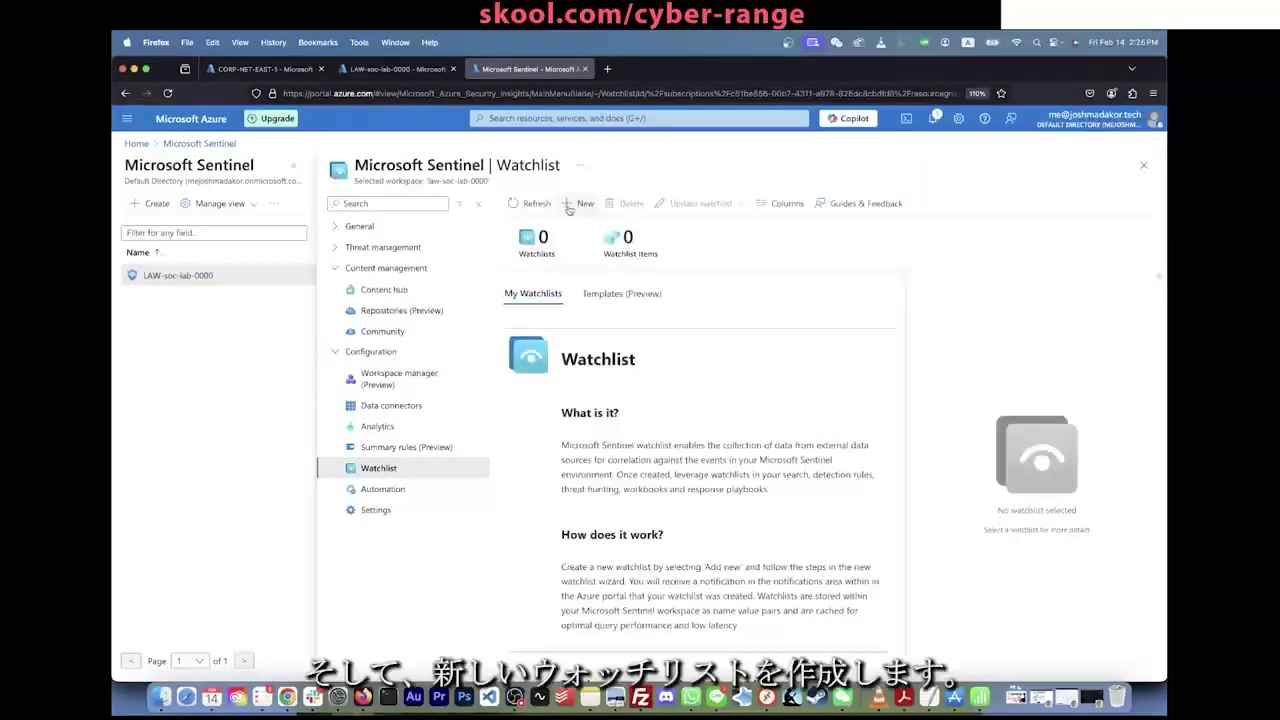
Step: Start a new watchlist named 'geoip' with alias 'geoip'
left_click(582, 203)
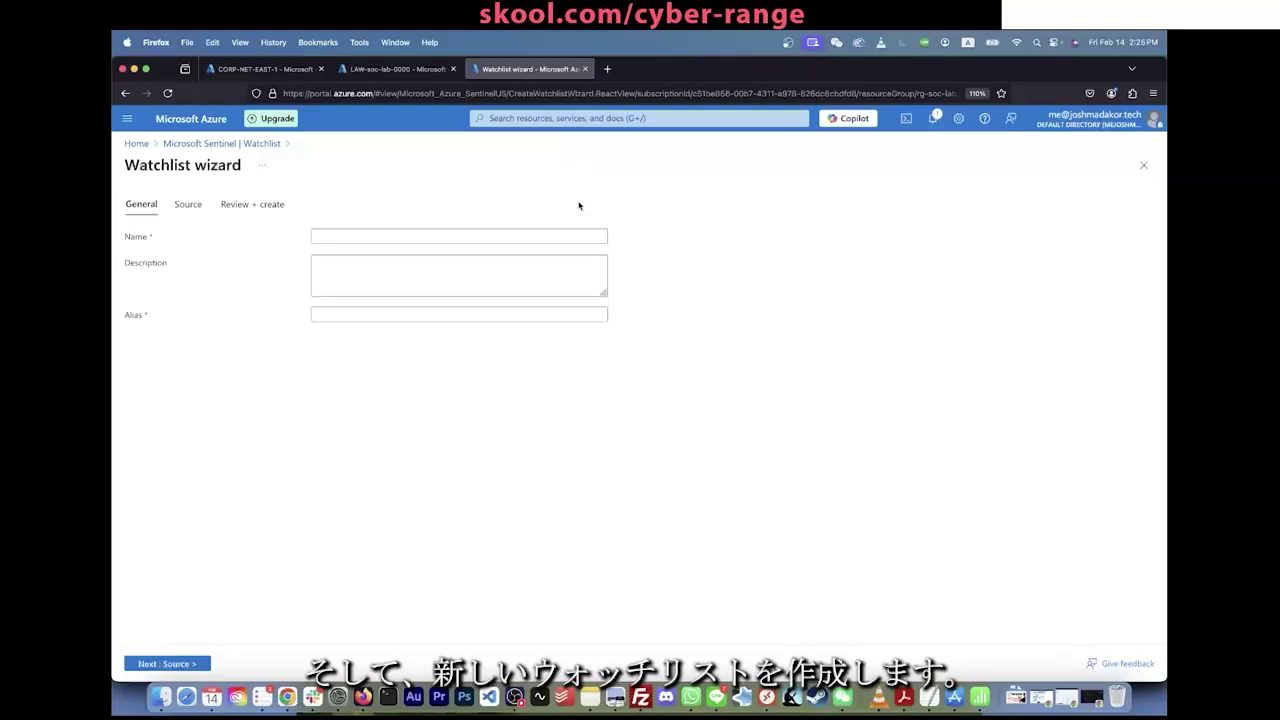
left_click(474, 235)
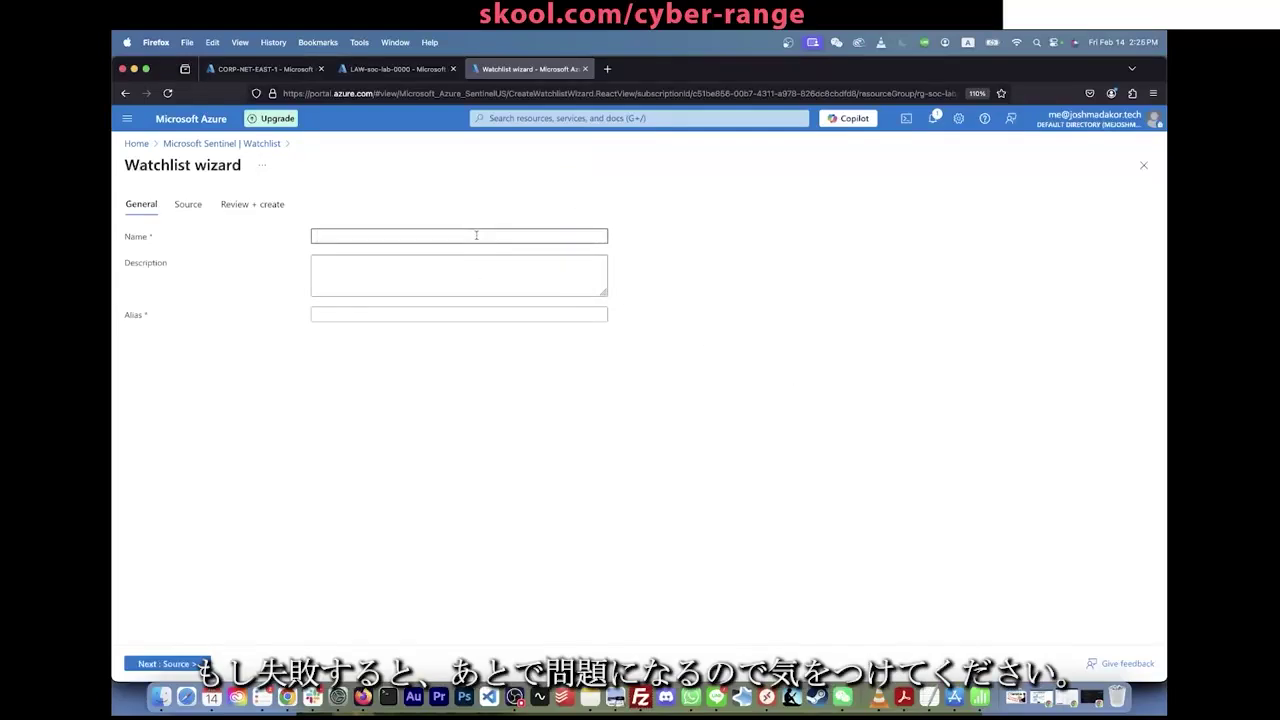
type("geoip")
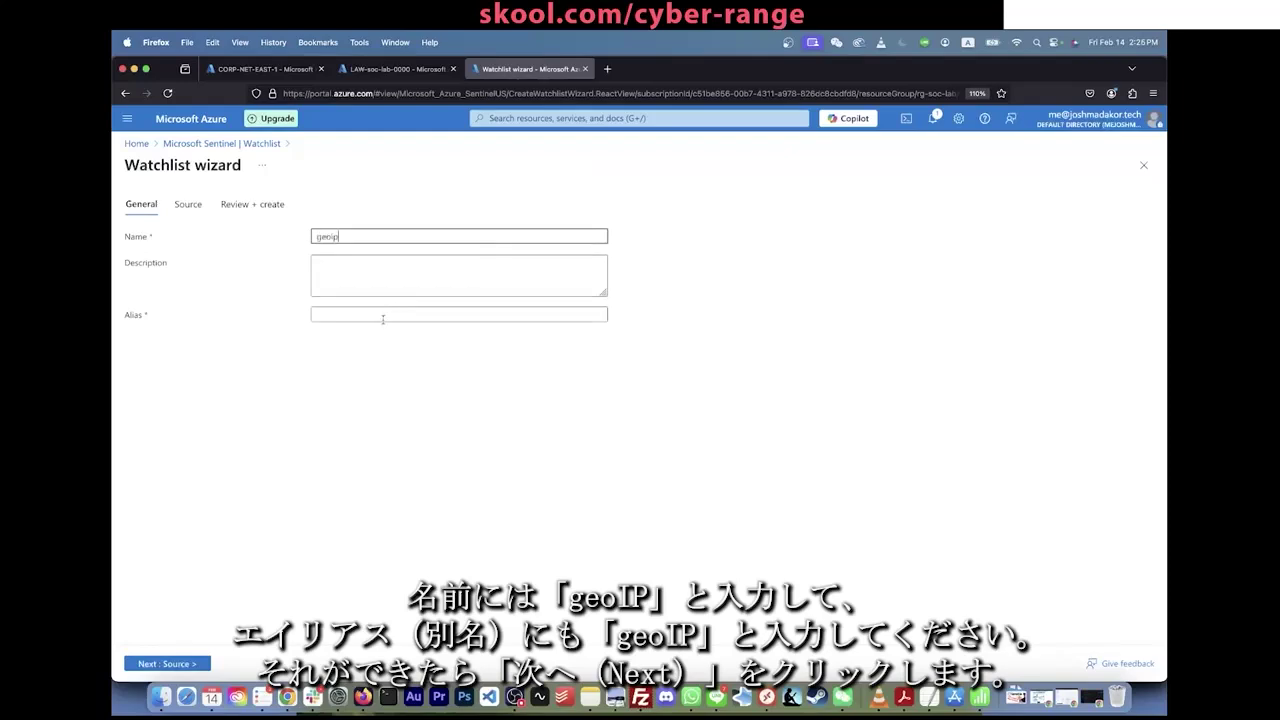
left_click(381, 318)
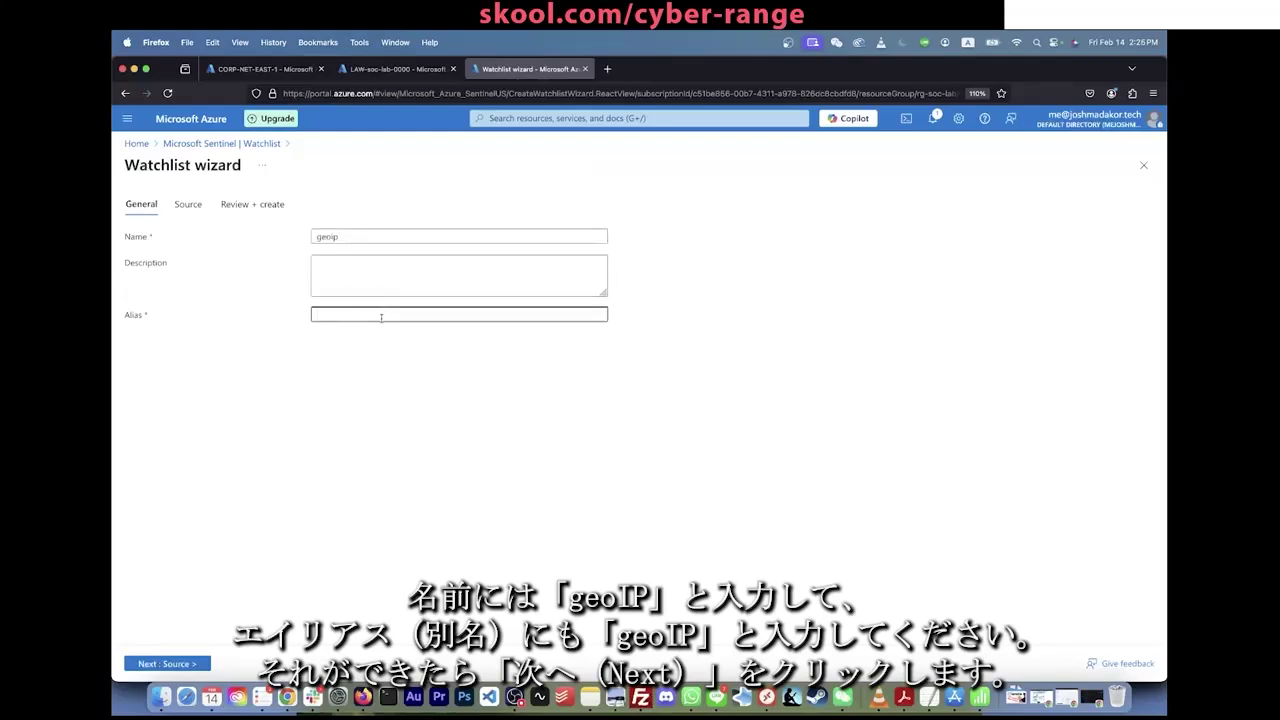
type("geoip")
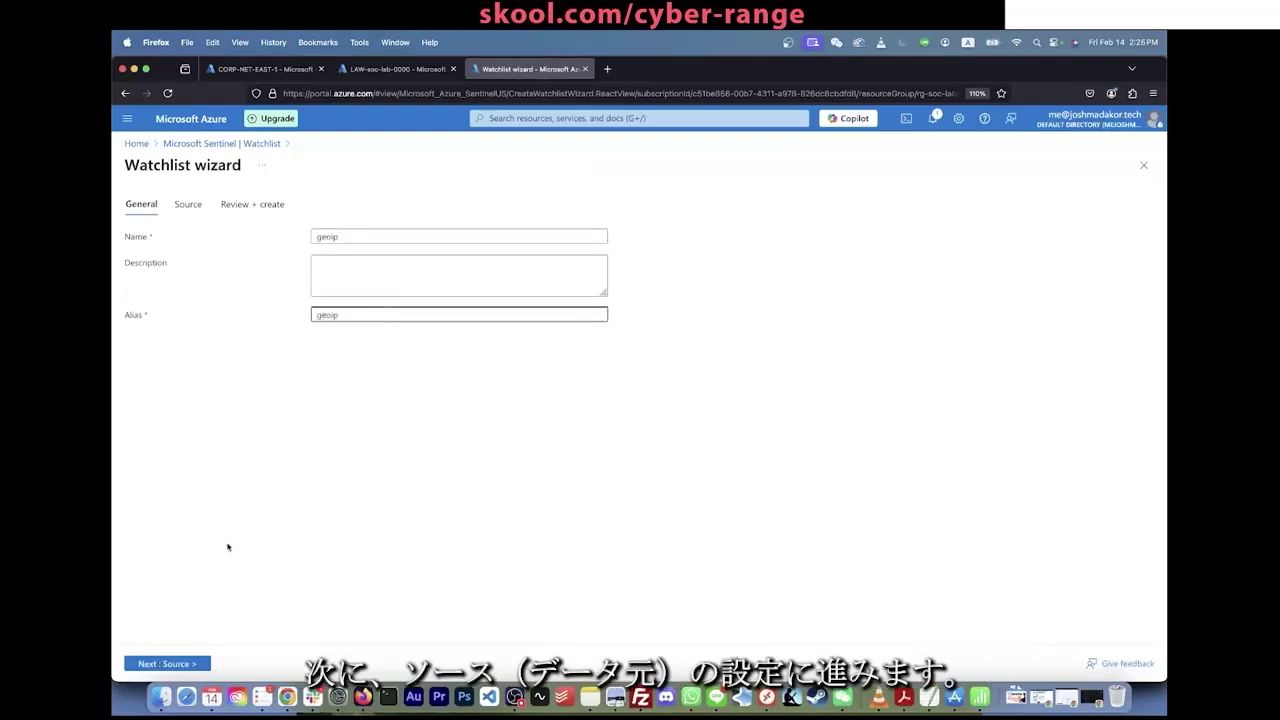
left_click(166, 663)
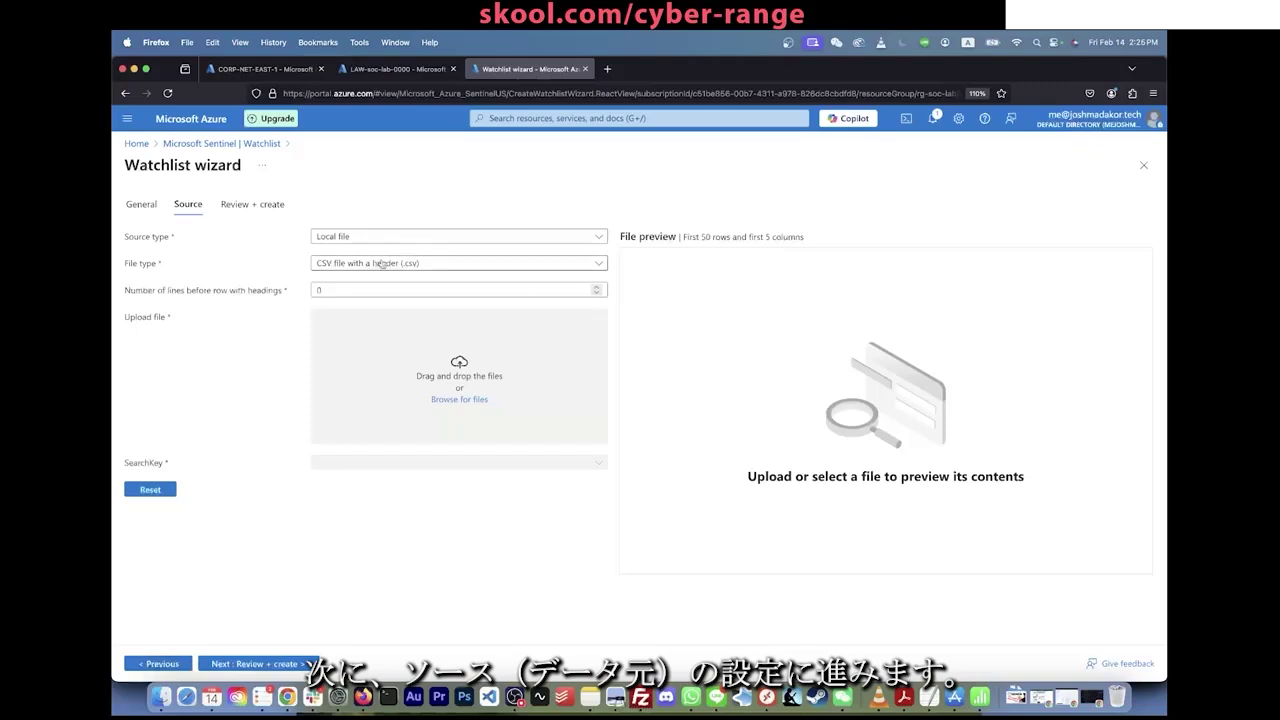
Step: Upload Downloads/geoip-summarized.csv, set network as the search key, and create the watchlist
left_click(452, 399)
left_click(447, 321)
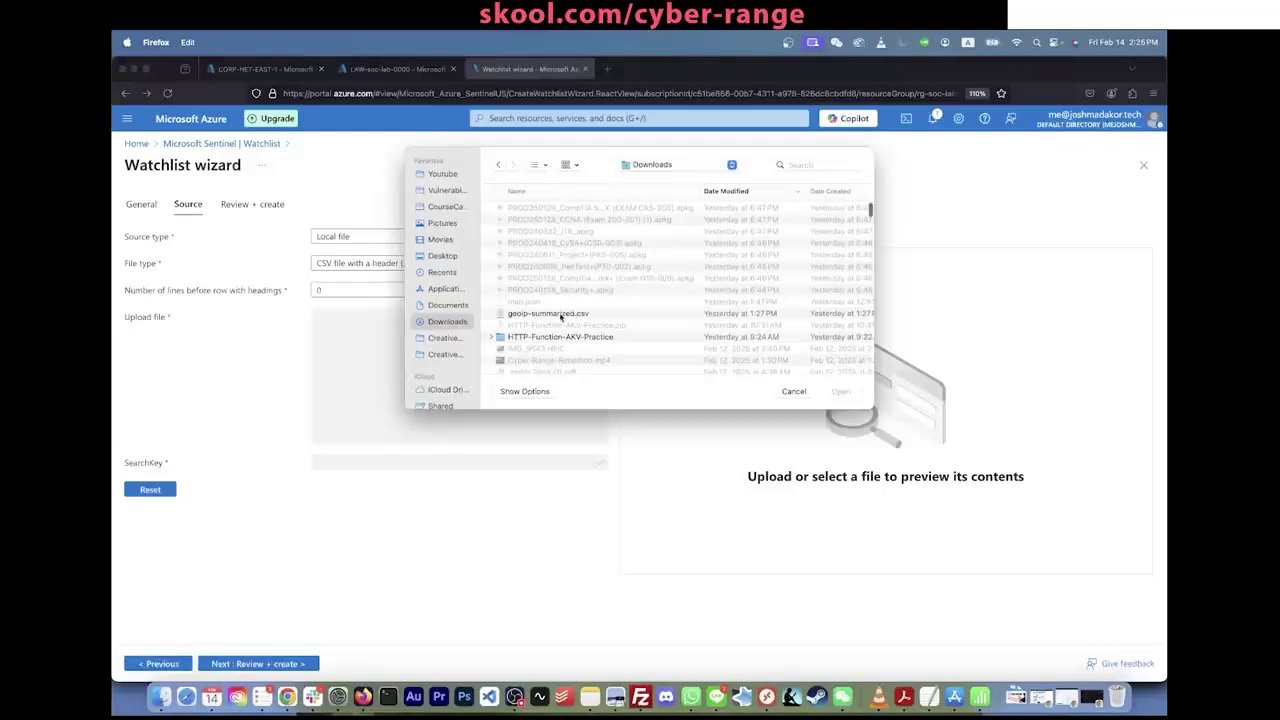
scroll(560, 314, "down", 1)
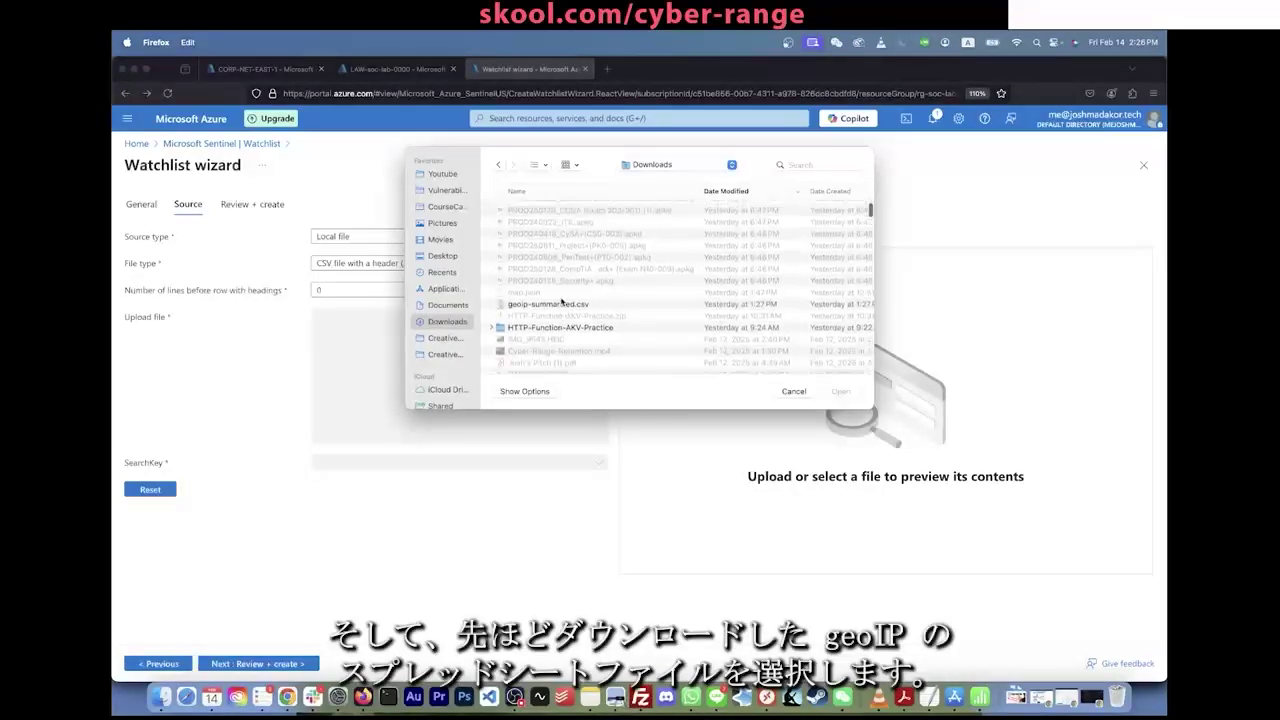
scroll(561, 305, "up", 1)
double_click(562, 329)
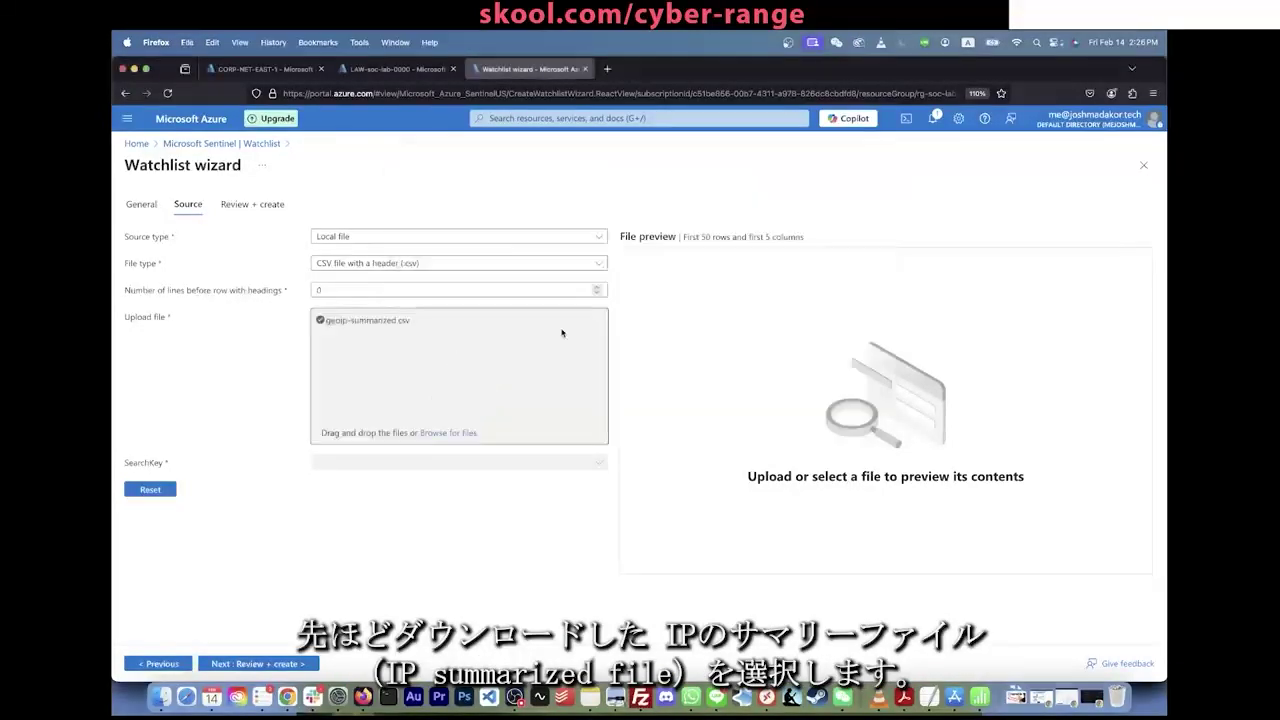
scroll(828, 314, "down", 3)
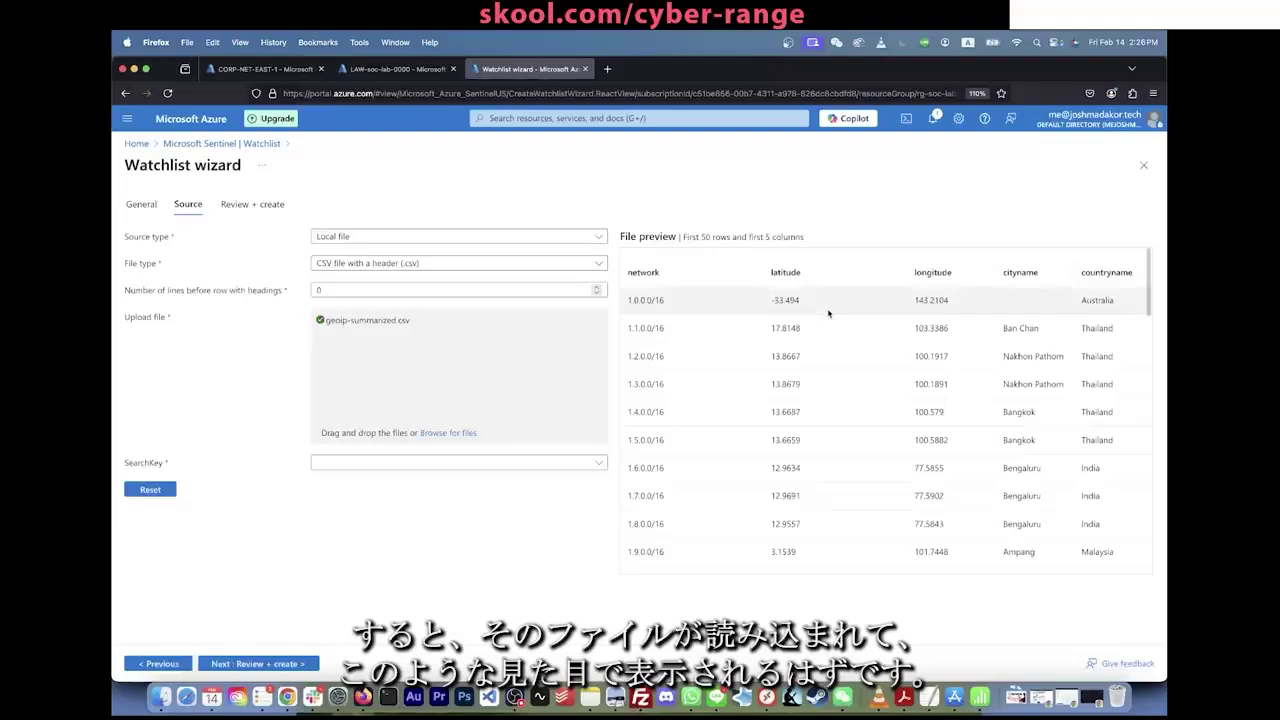
scroll(829, 317, "up", 3)
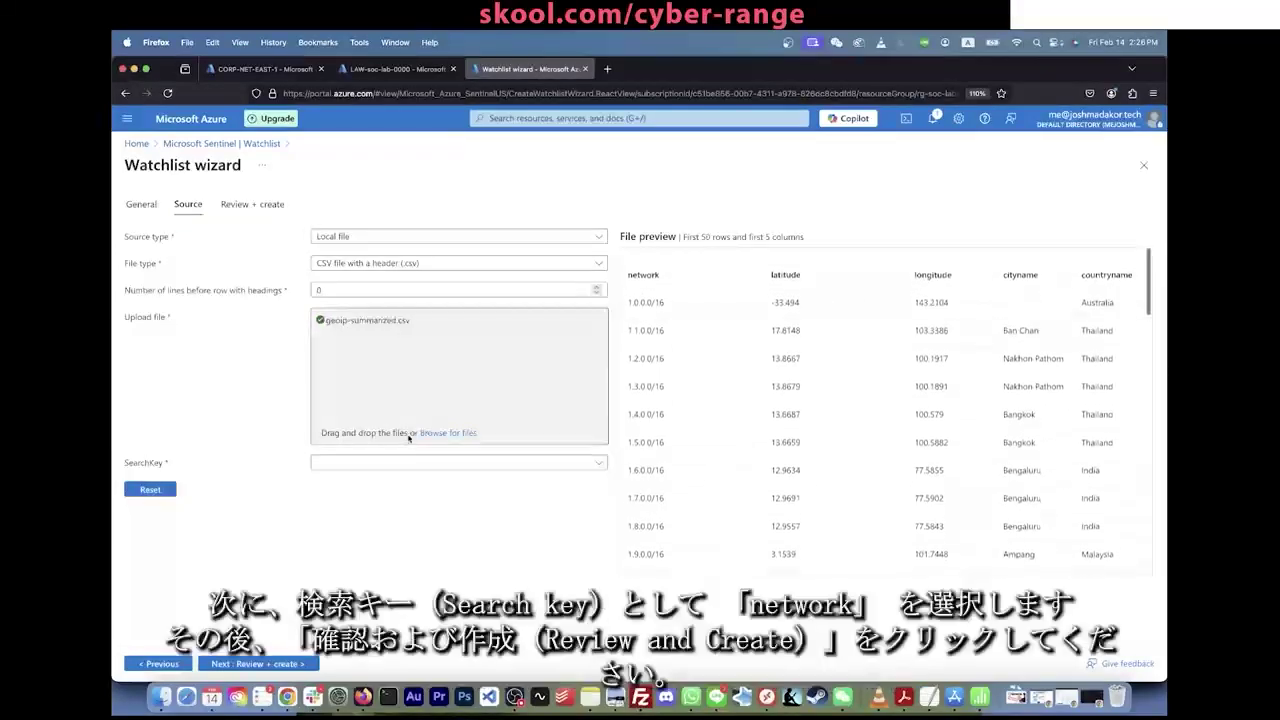
left_click(432, 462)
left_click(373, 486)
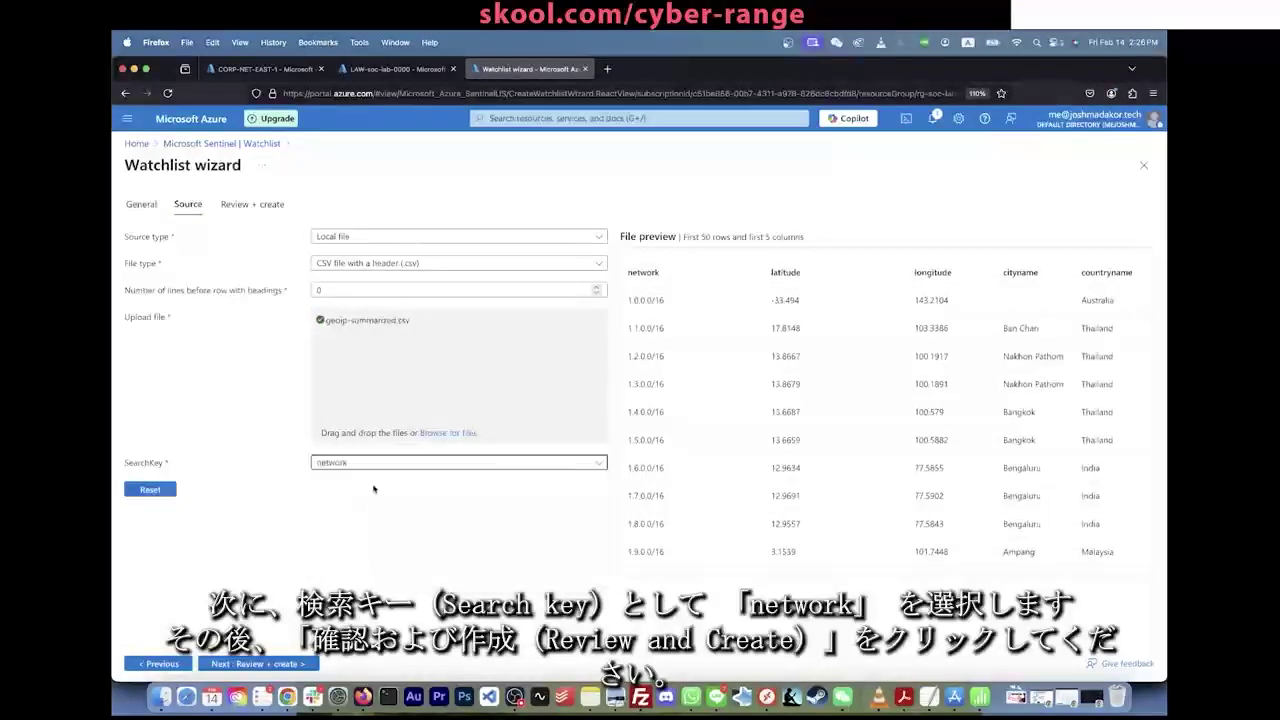
left_click(263, 665)
left_click(263, 664)
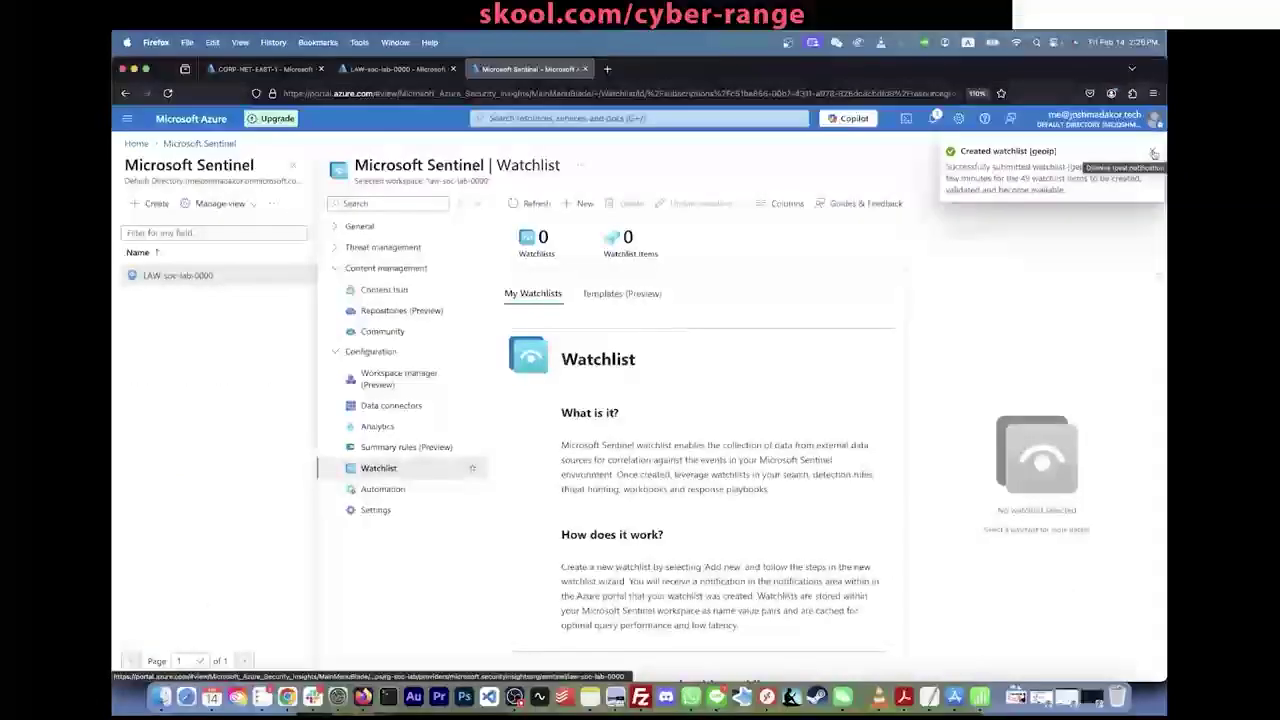
Step: Open the geoip watchlist's details and refresh its upload status
left_click(1153, 153)
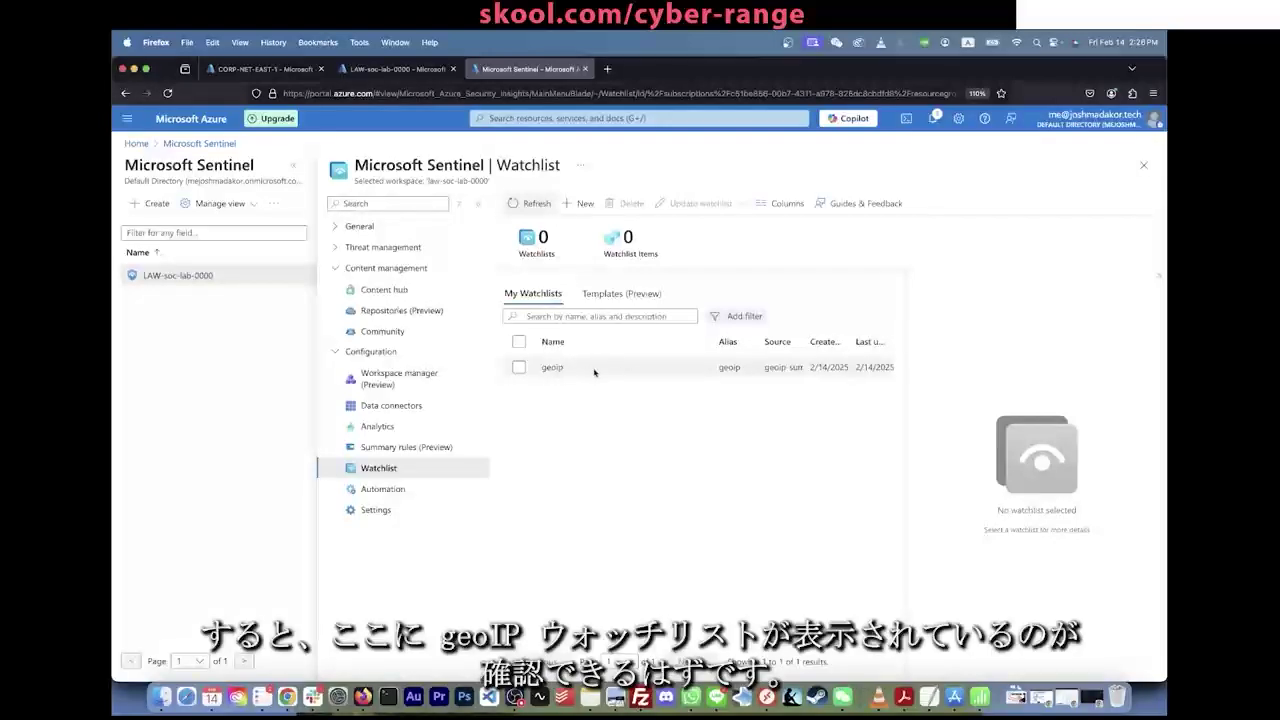
left_click(594, 372)
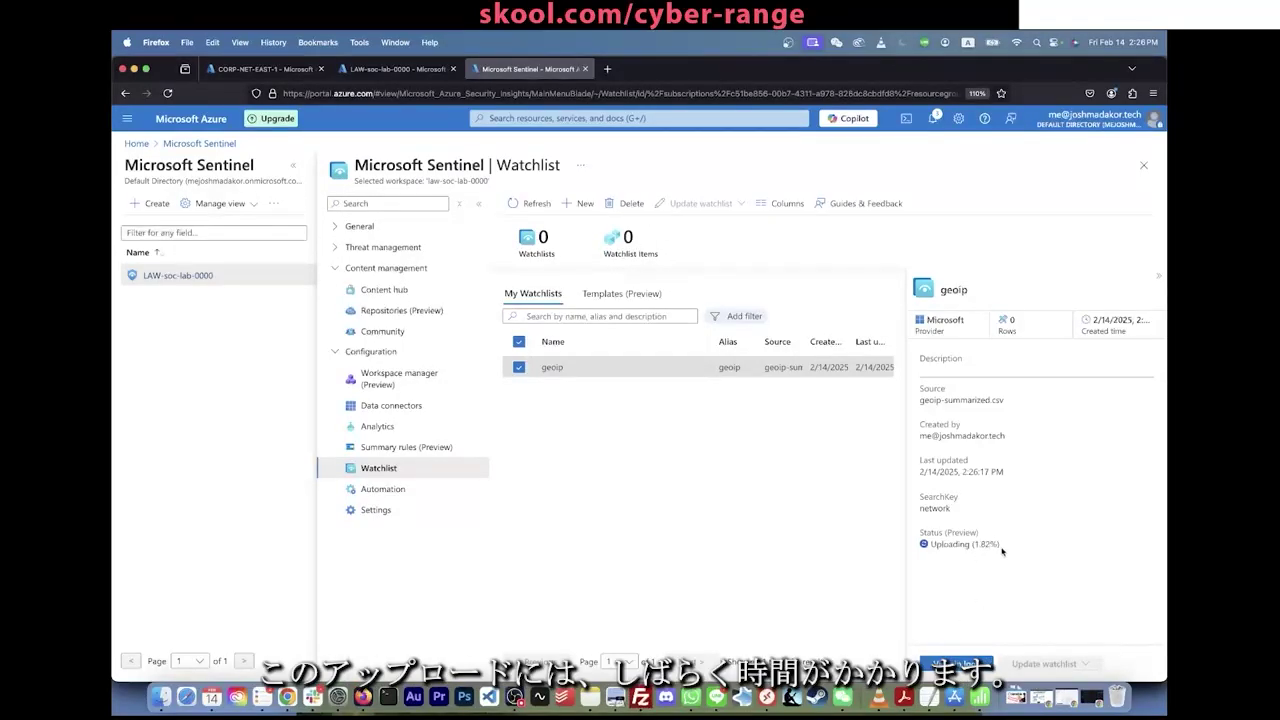
left_click(535, 205)
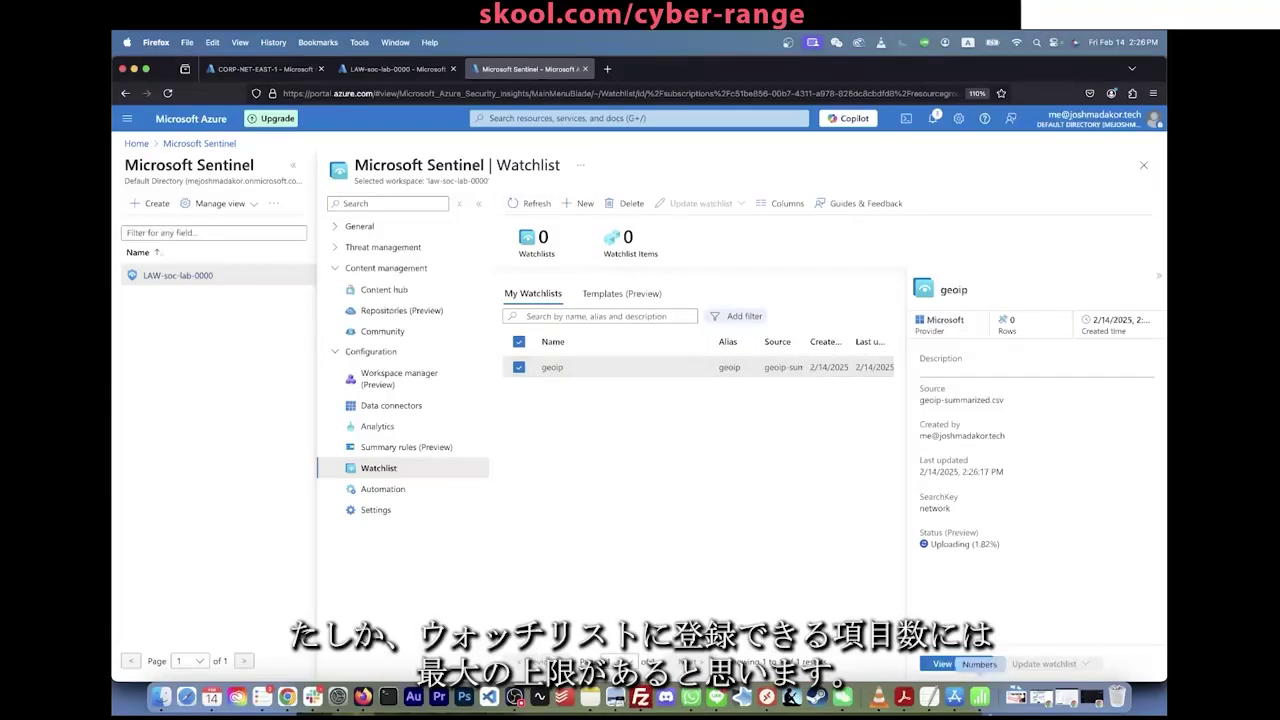
Step: Review the geoip-summarized CSV in Numbers and close its find-and-replace window
key("super+Tab")
scroll(508, 396, "down", 20)
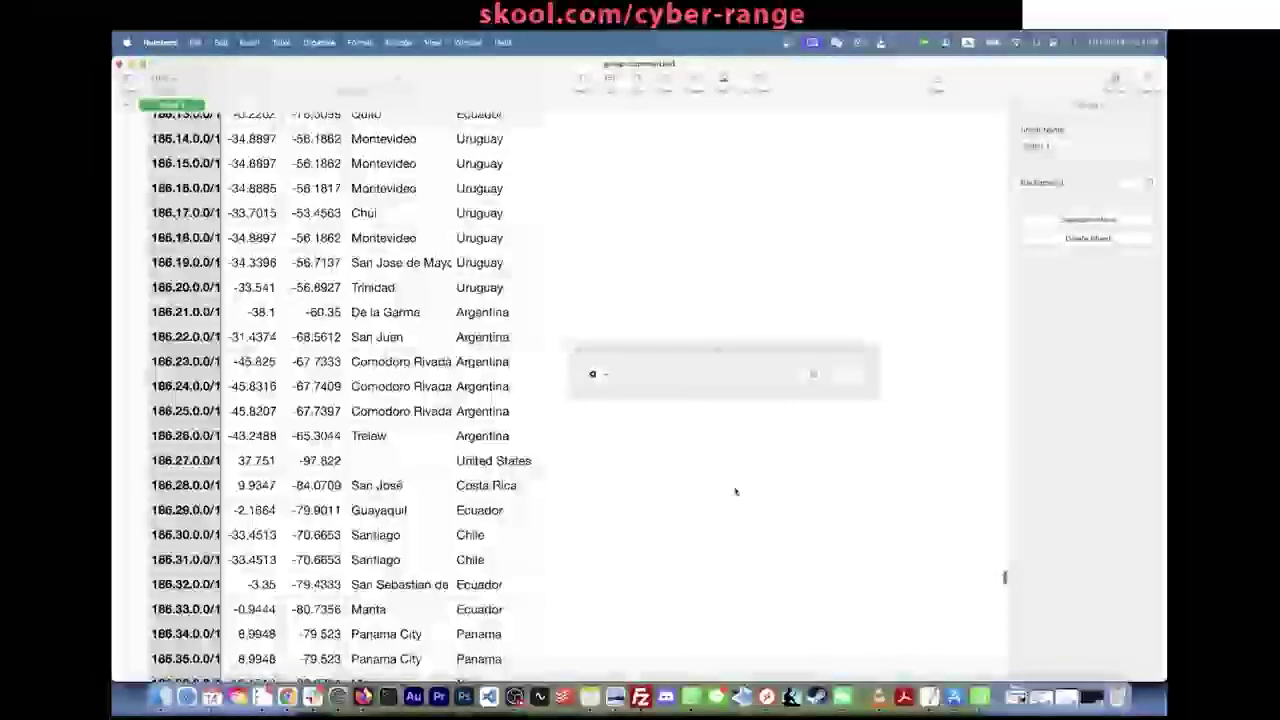
left_click_drag(1005, 577, 1005, 703)
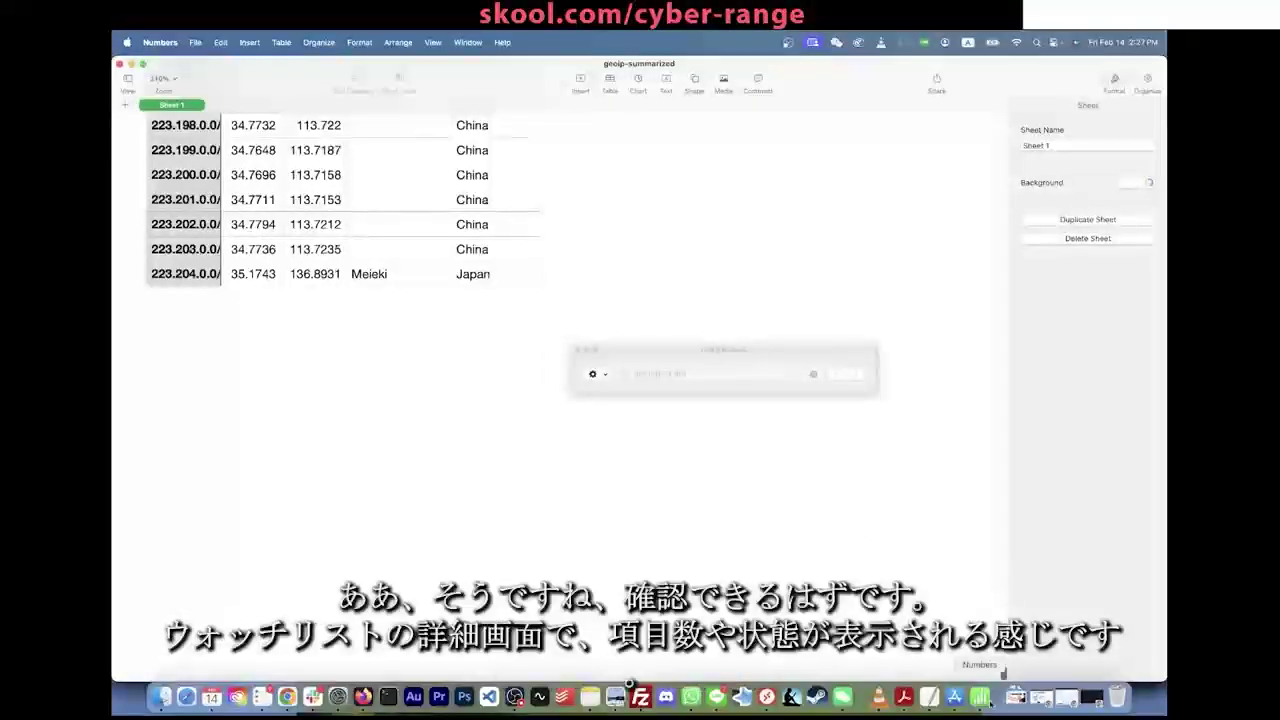
left_click(576, 352)
scroll(291, 150, "up", 8)
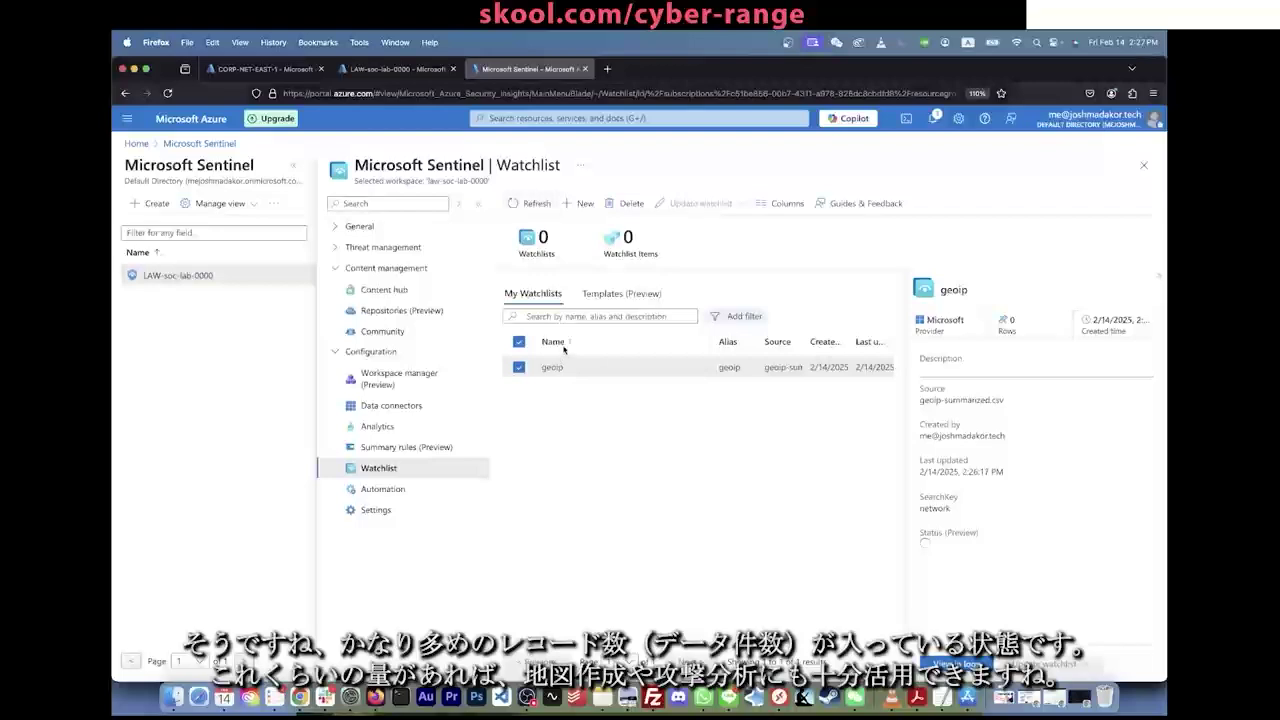
Step: Confirm the geoip watchlist shows 55K items and a Succeeded upload status
left_click(575, 342)
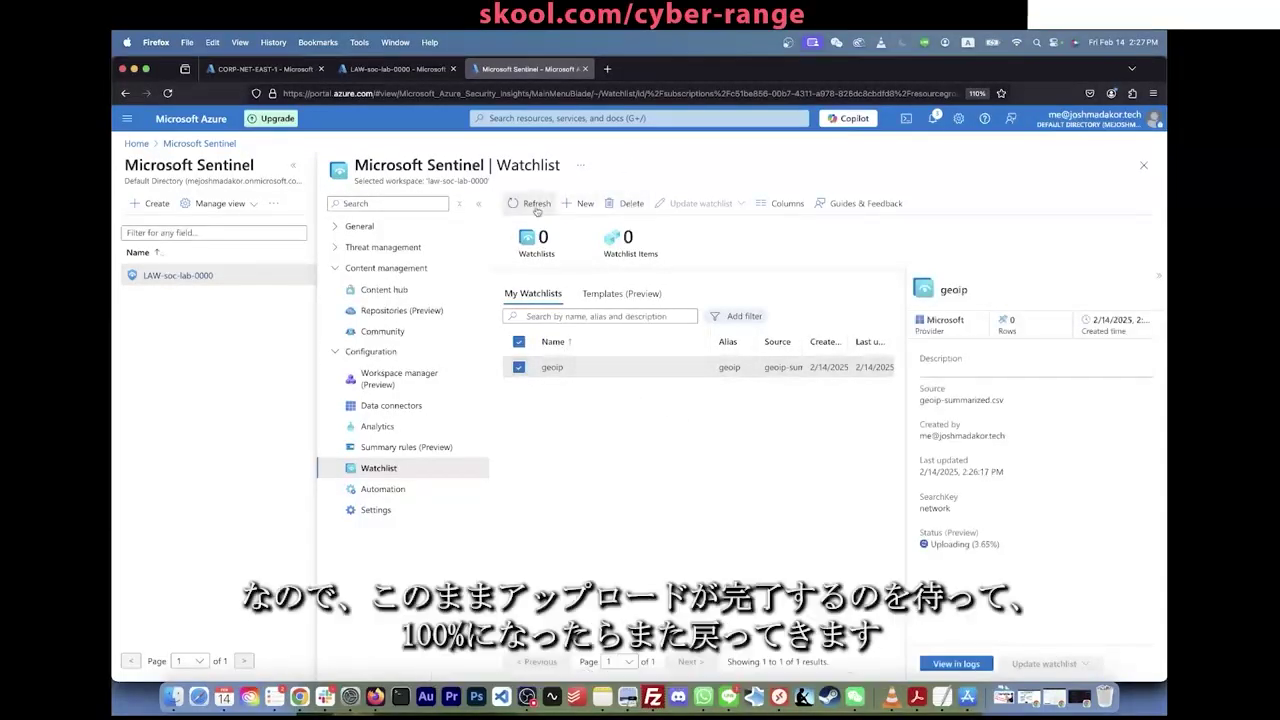
left_click_drag(1002, 546, 935, 538)
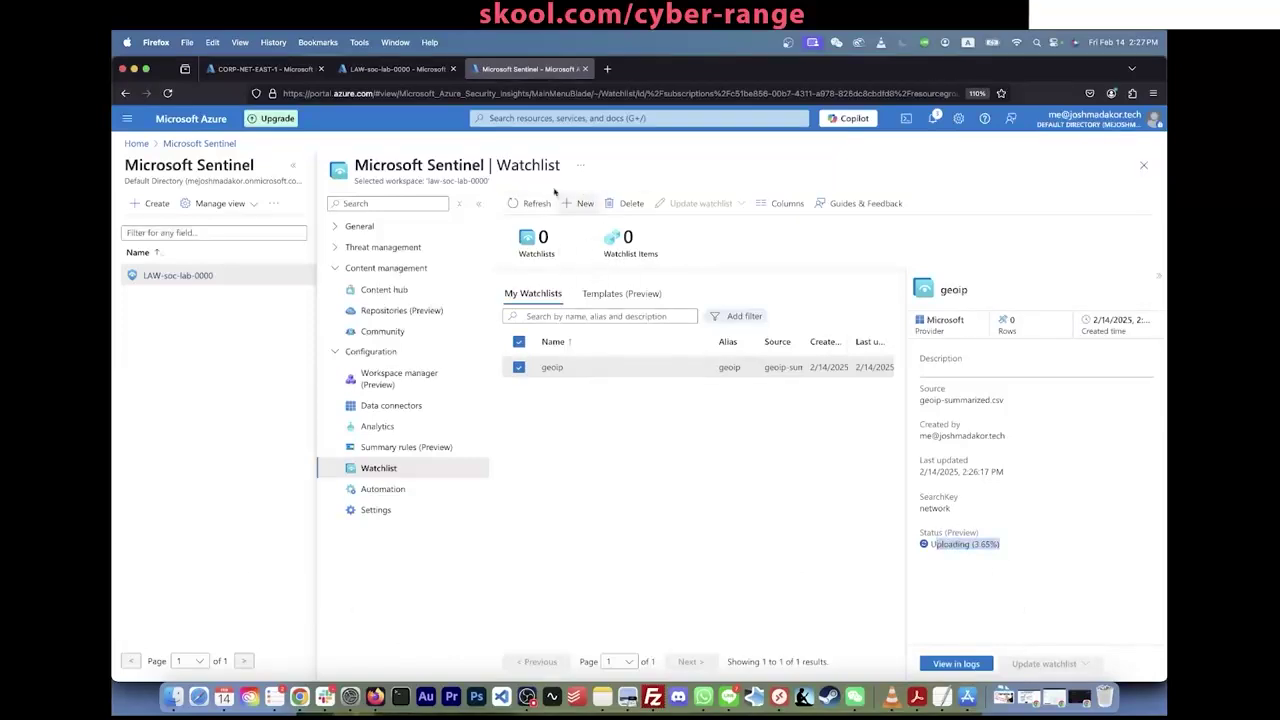
left_click(1009, 546)
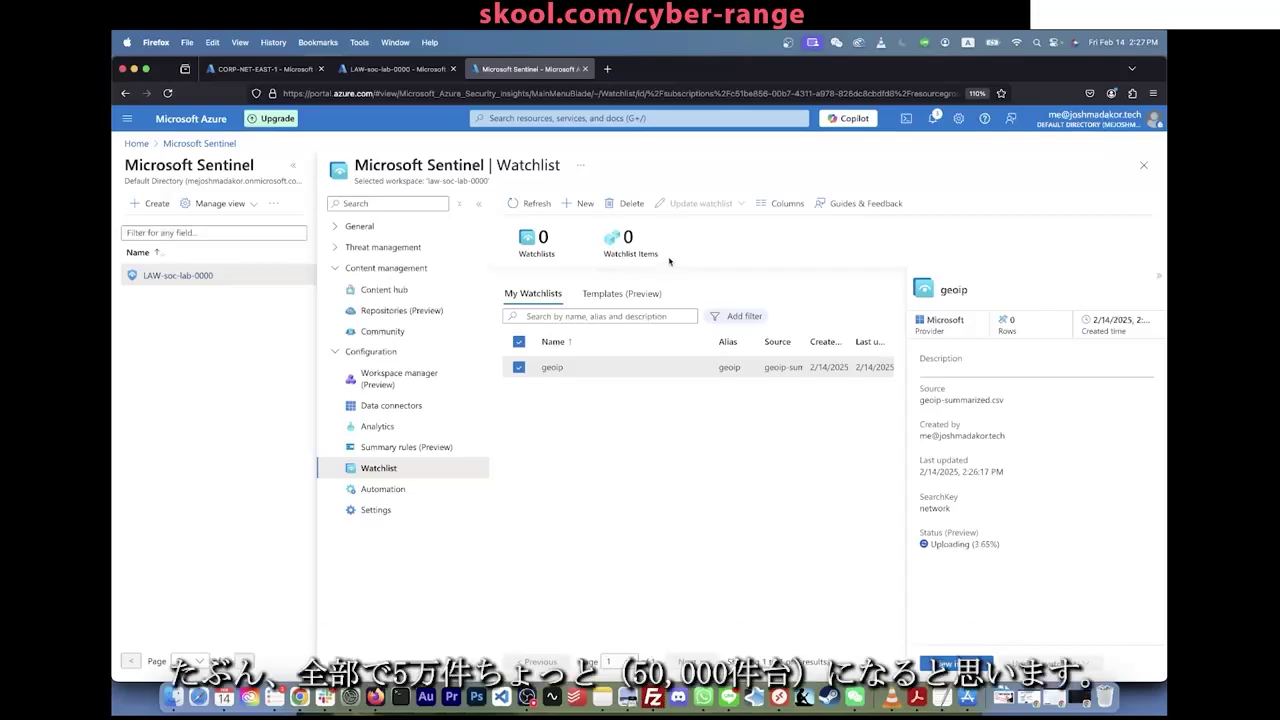
left_click_drag(659, 256, 612, 227)
left_click(646, 531)
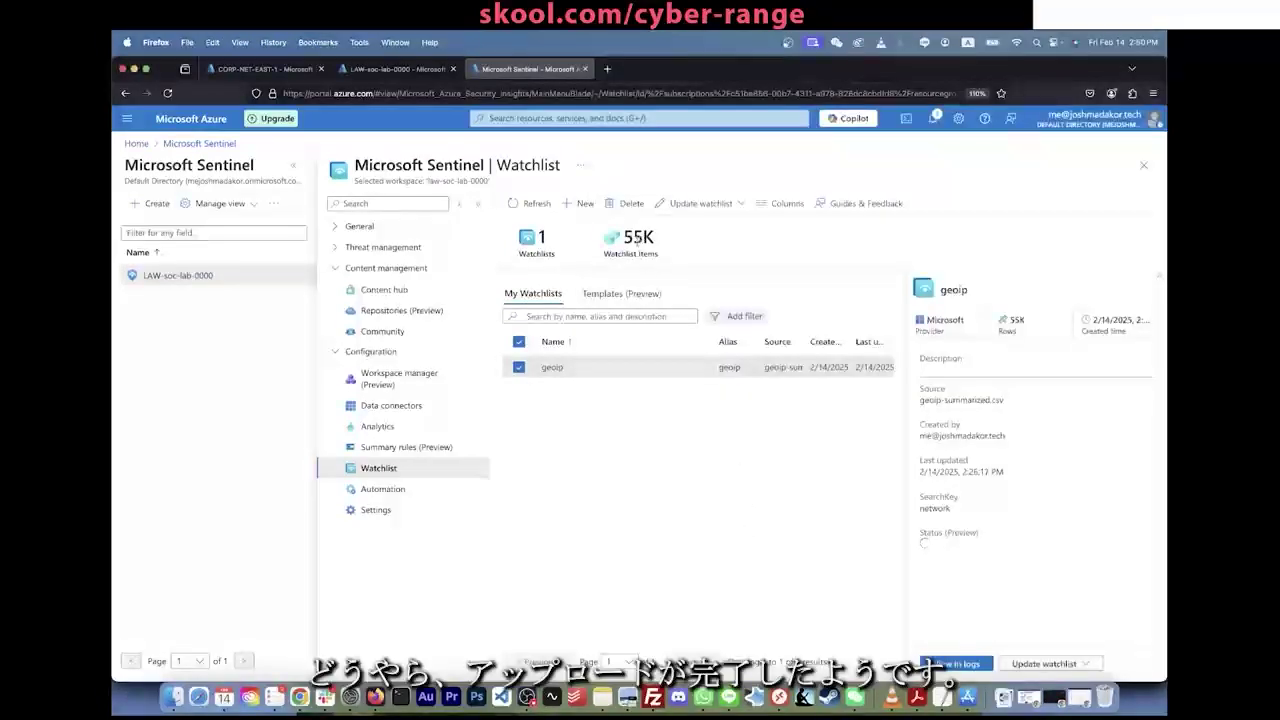
left_click_drag(657, 253, 622, 243)
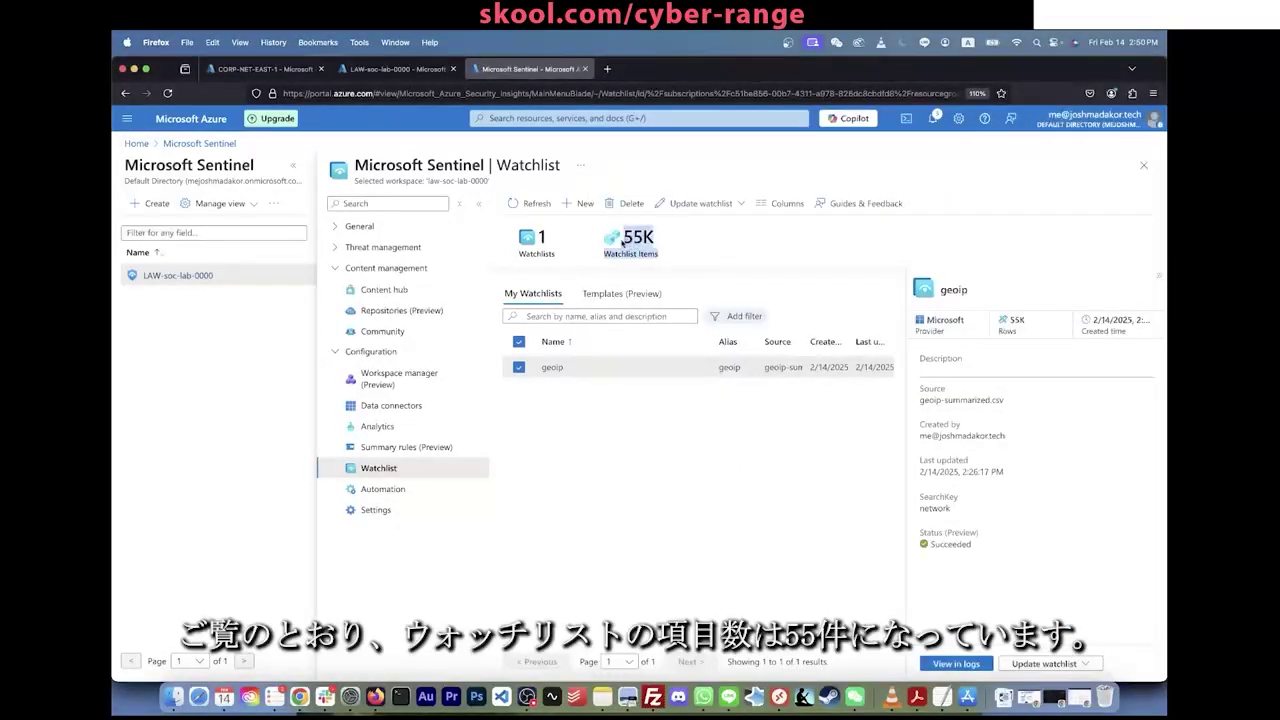
left_click(607, 238)
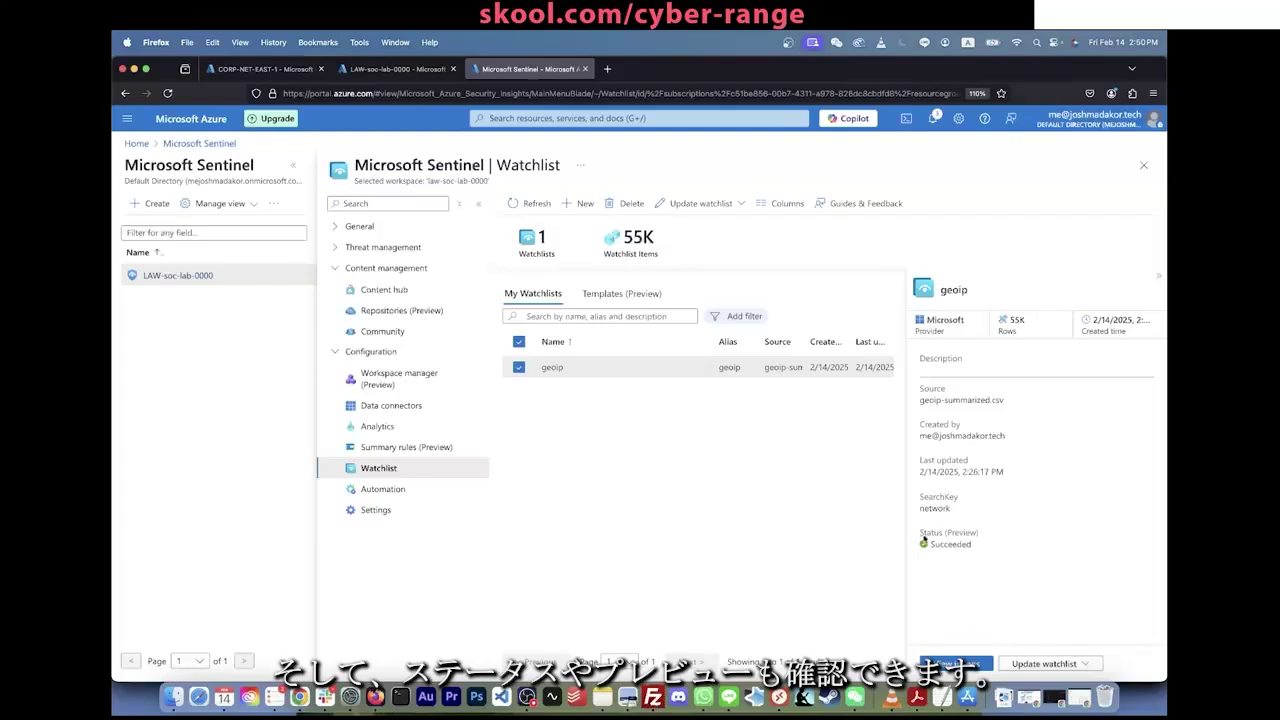
mouse_move(953, 534)
left_mouse_down()
mouse_move(980, 545)
mouse_move(933, 540)
left_mouse_up()
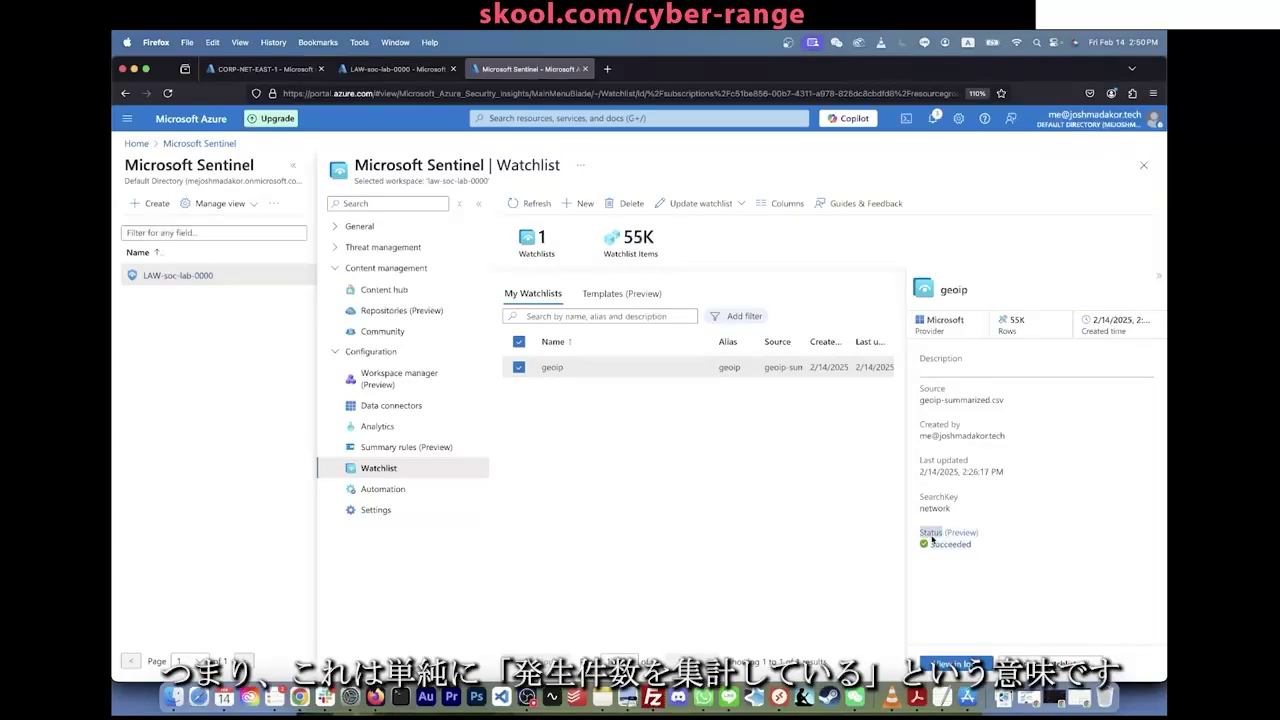
left_click(970, 543)
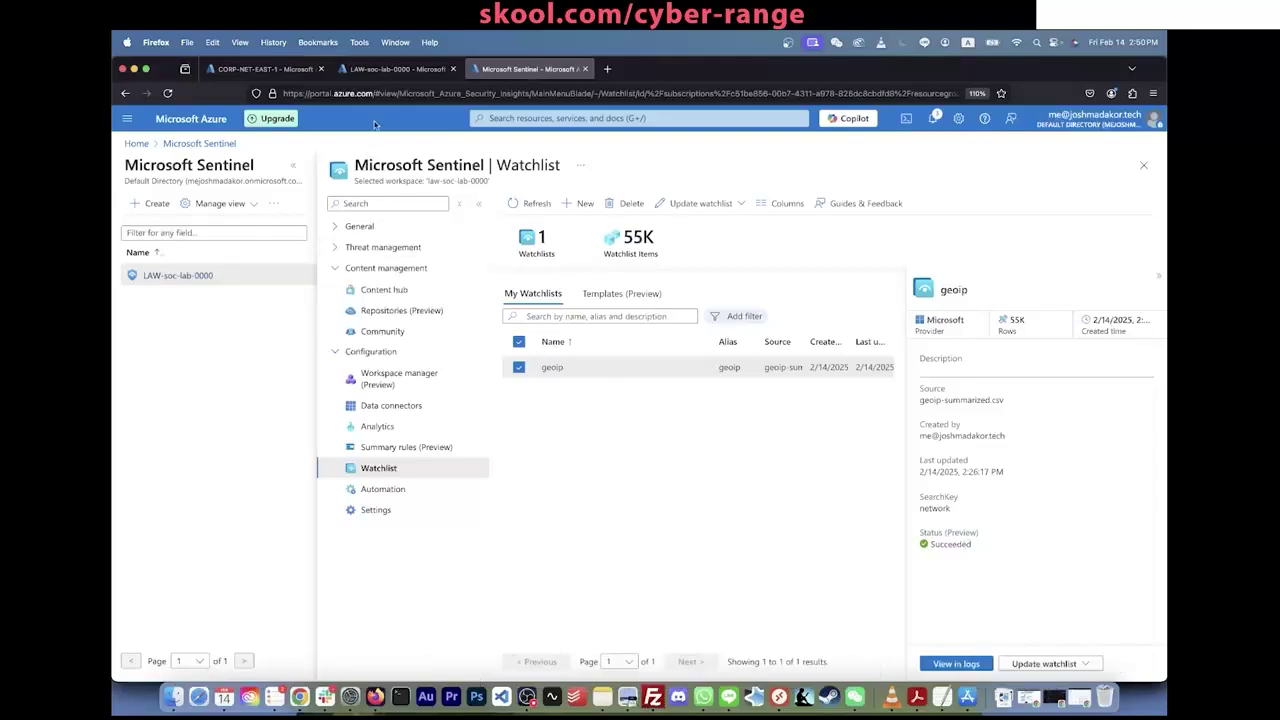
mouse_move(393, 70)
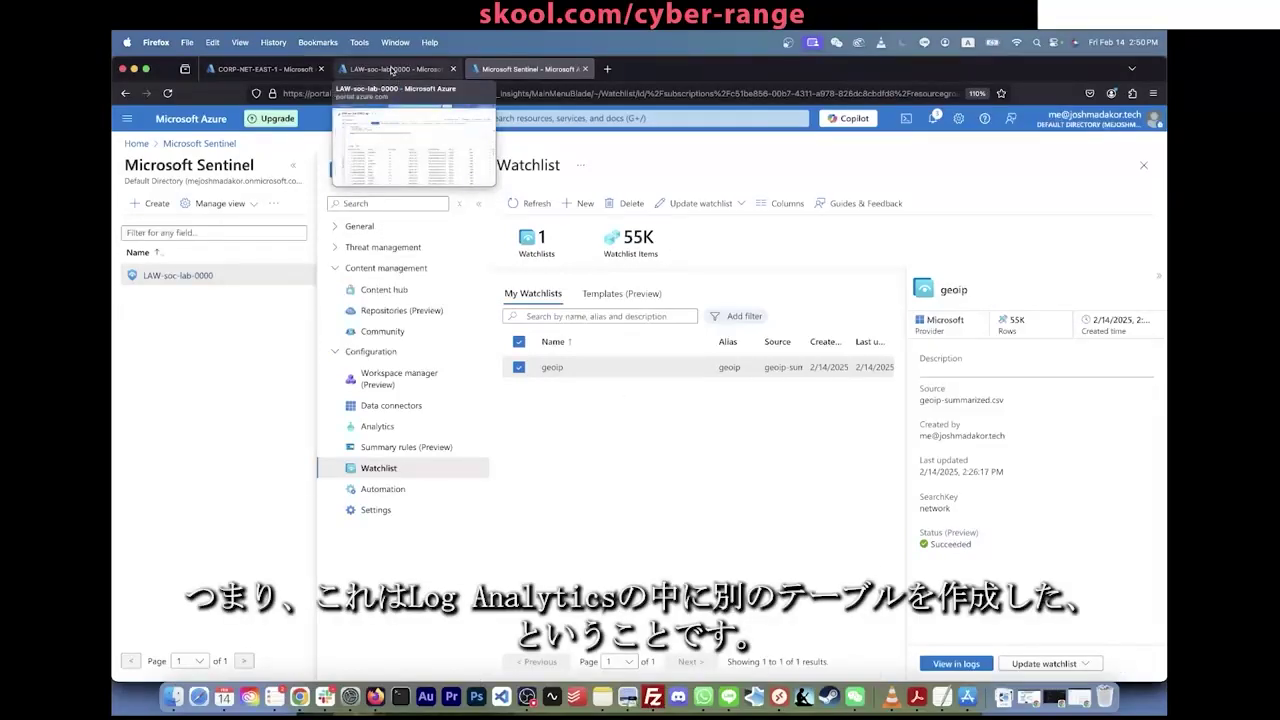
Step: Replace the LAW-soc-lab-0000 logs query with just SecurityEvent and run it
left_click(393, 70)
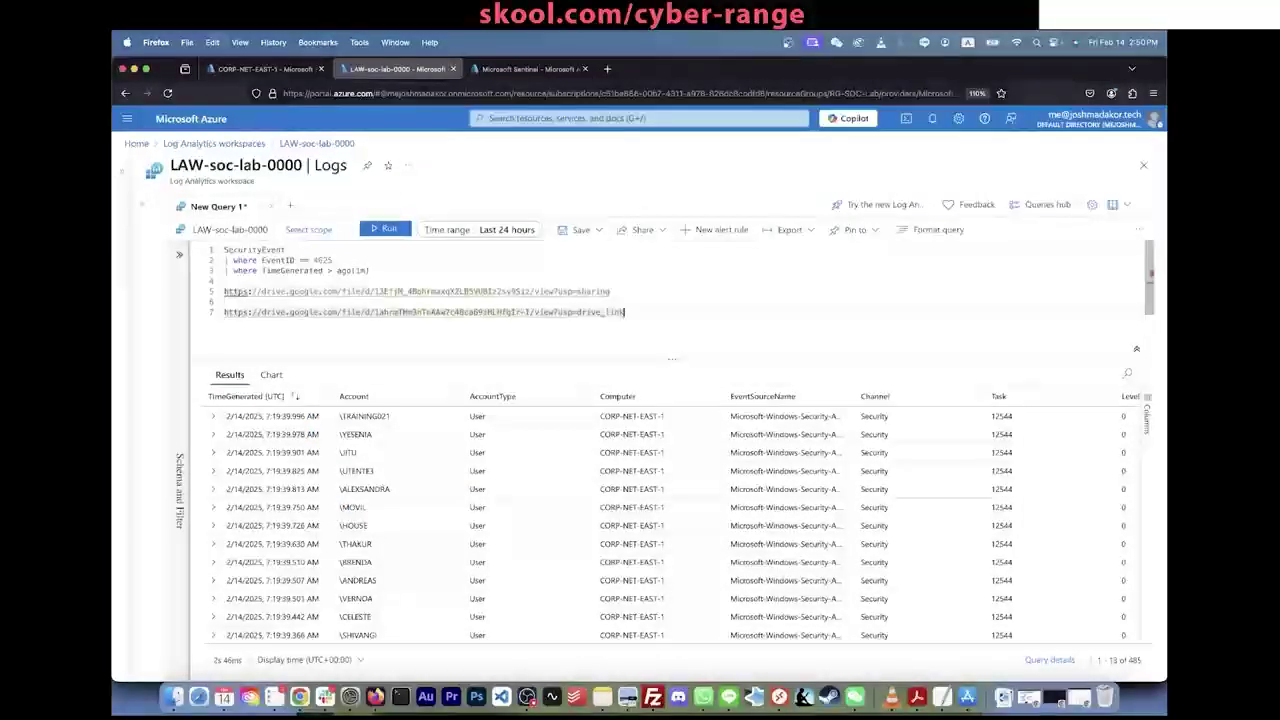
key("super+a")
key("BackSpace")
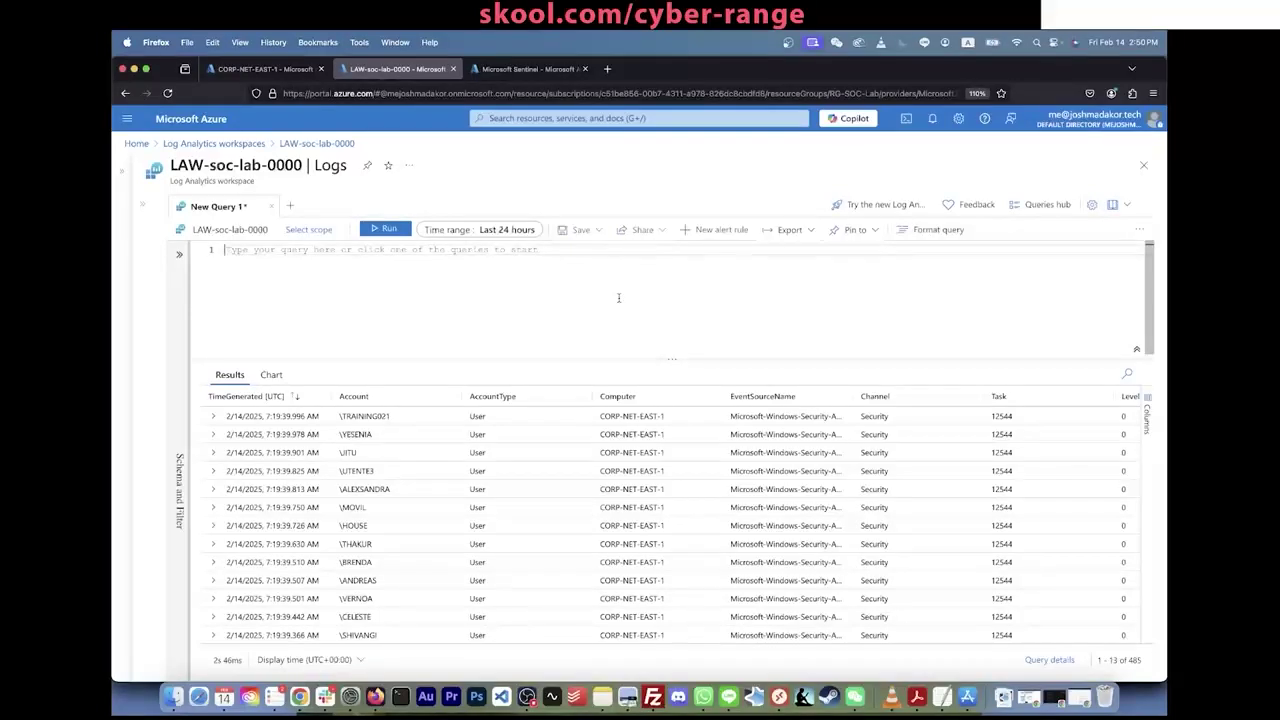
type("SecurityEvent")
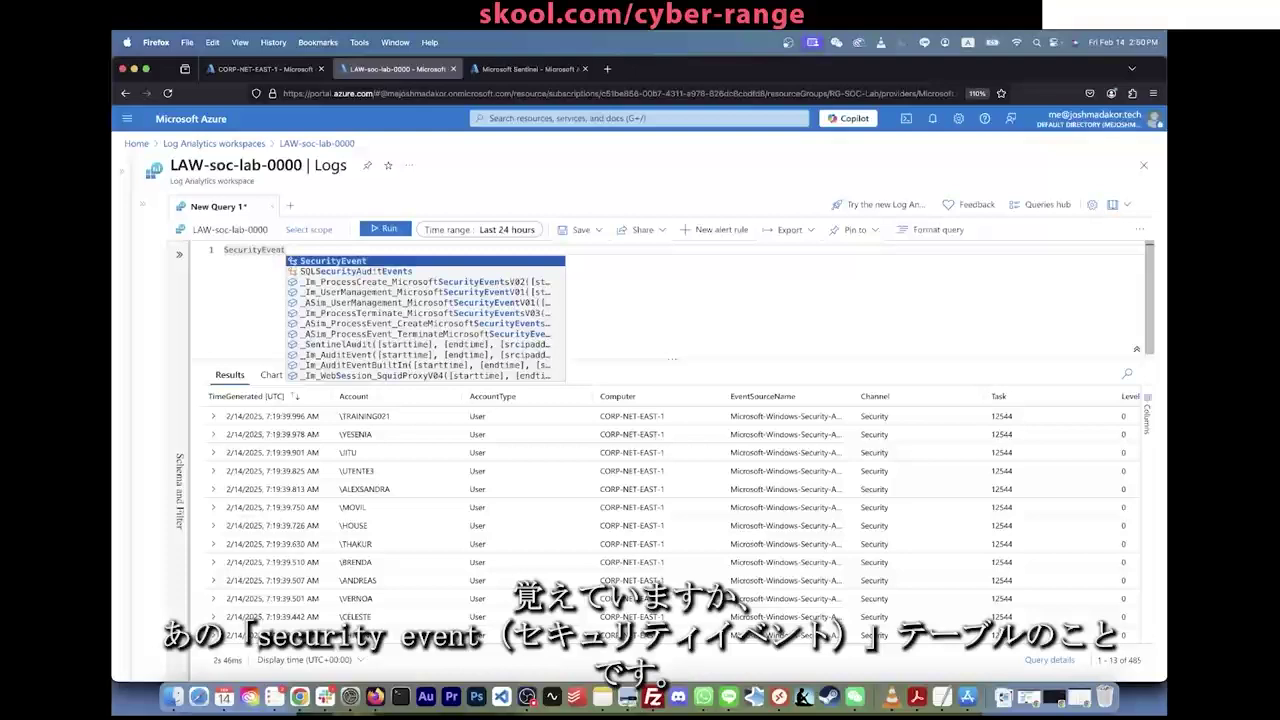
key("Tab")
key("shift+Return")
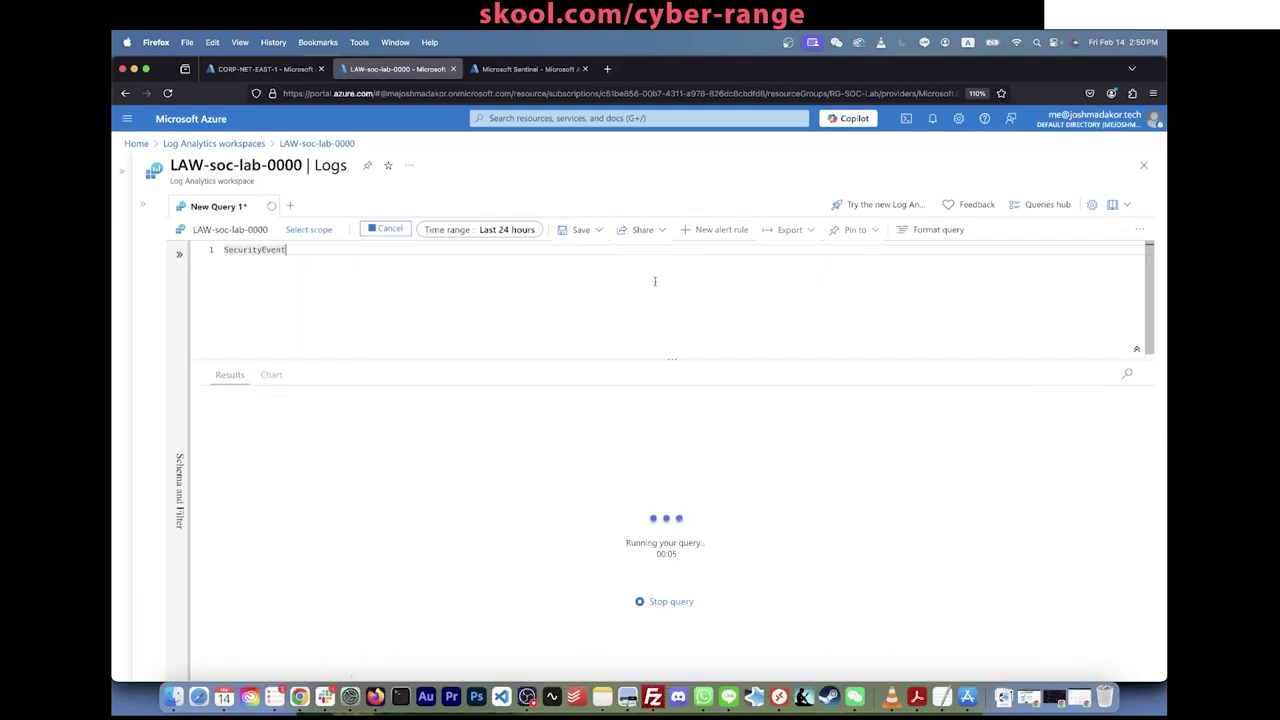
Step: Add a _GetWatchlist("geoip") line below SecurityEvent and rerun the query
key("Return")
key("Return")
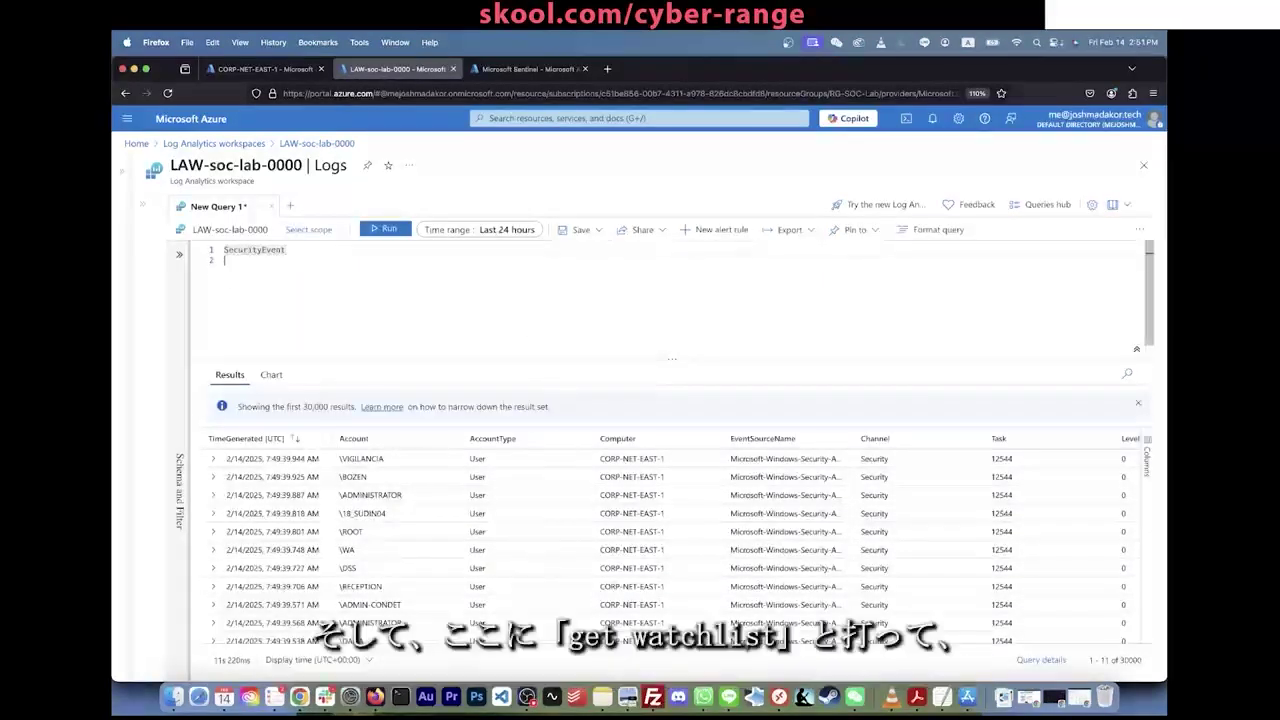
type("_GetWatchlist(\"geoip\")")
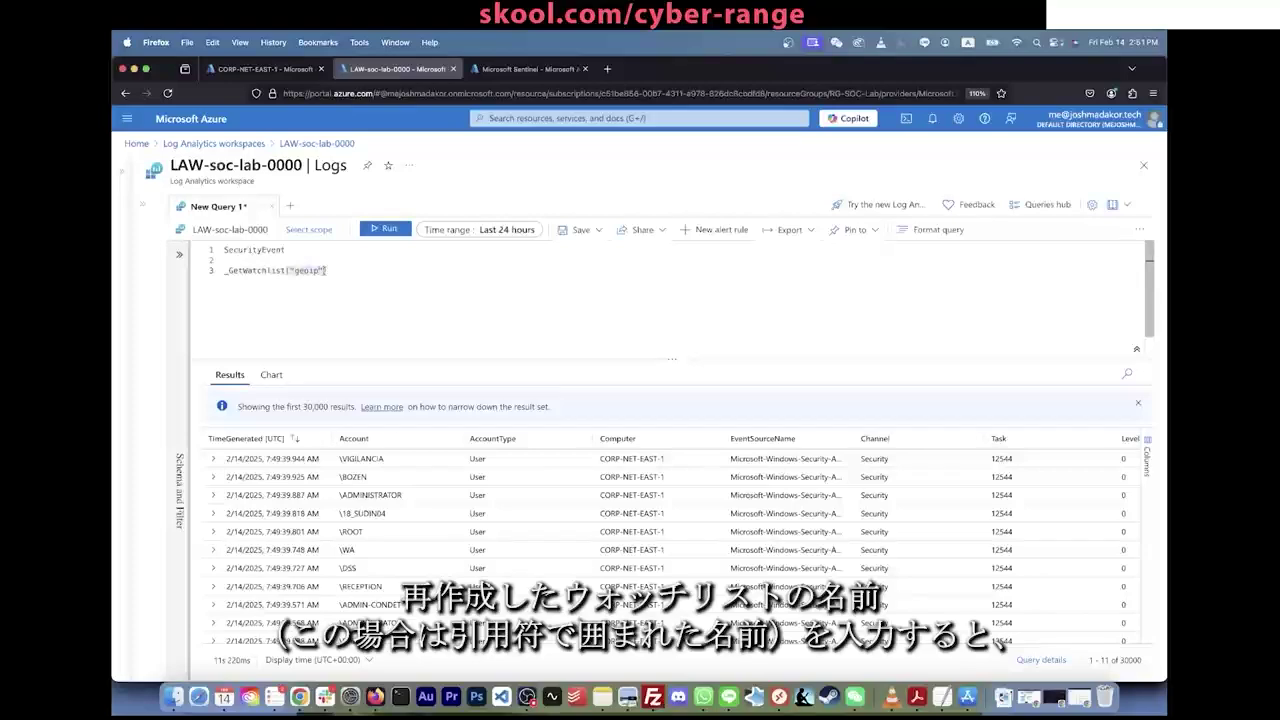
left_click(520, 68)
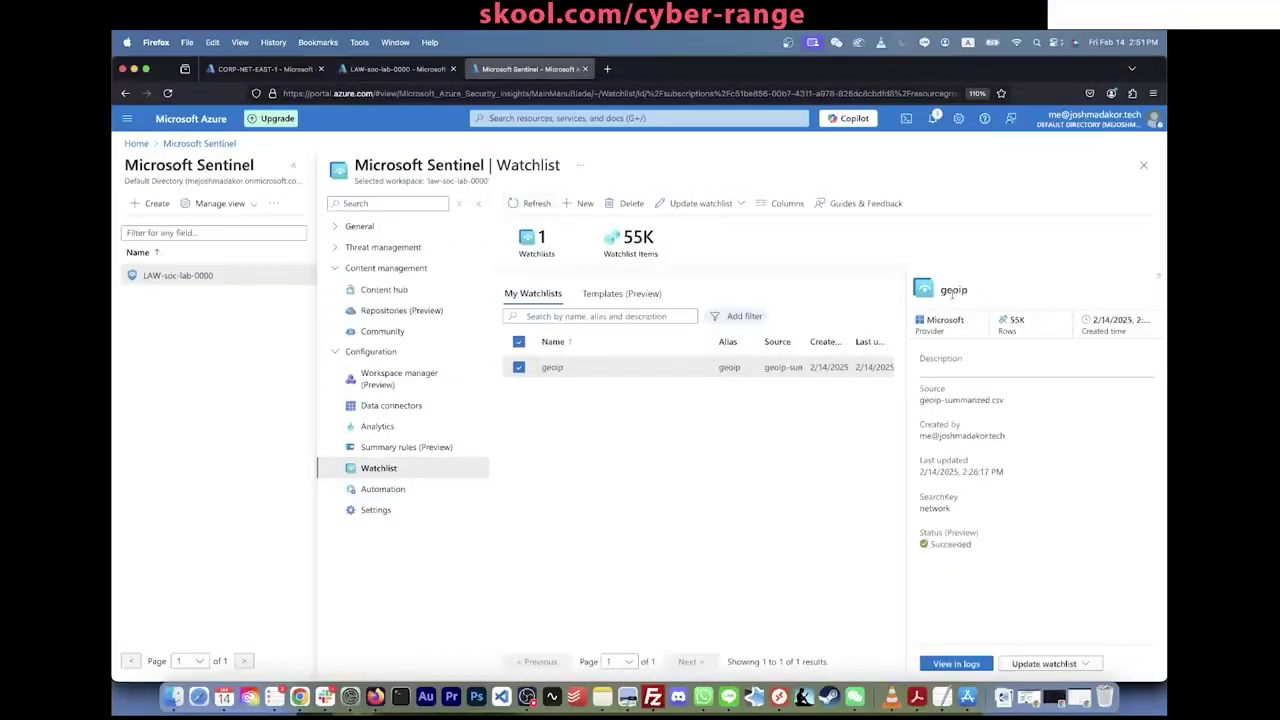
left_click(405, 72)
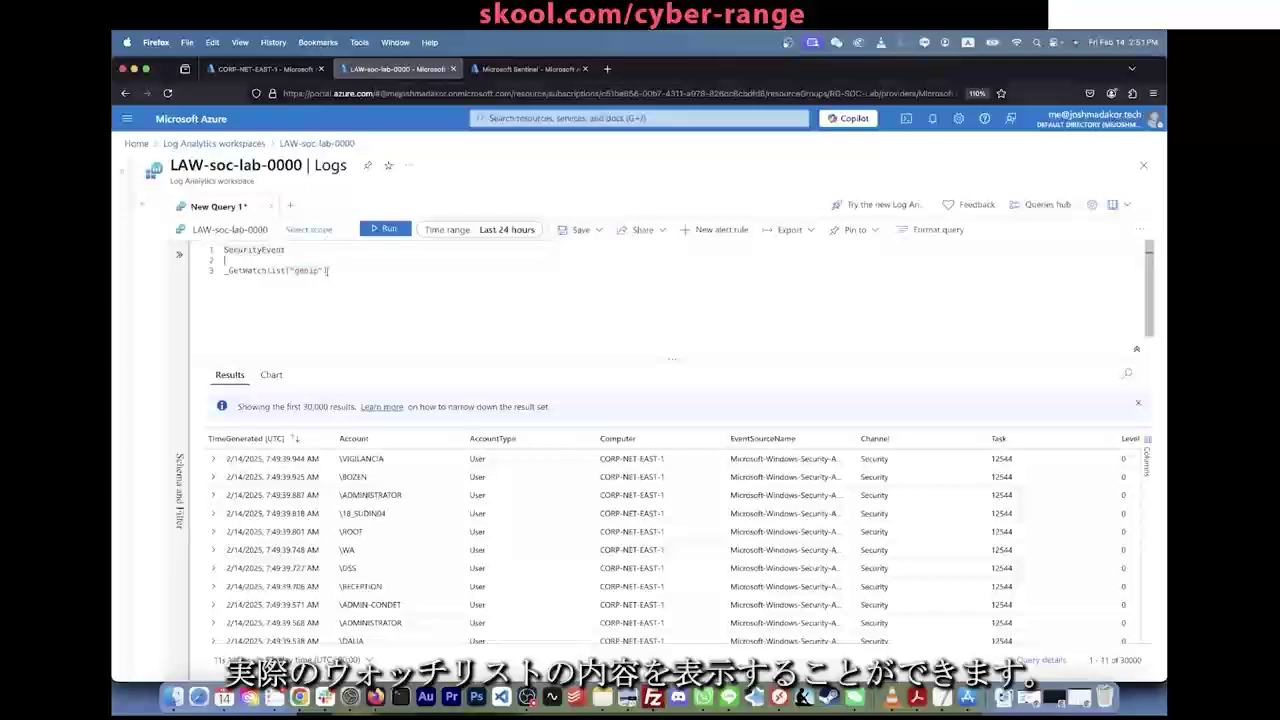
key("shift+Return")
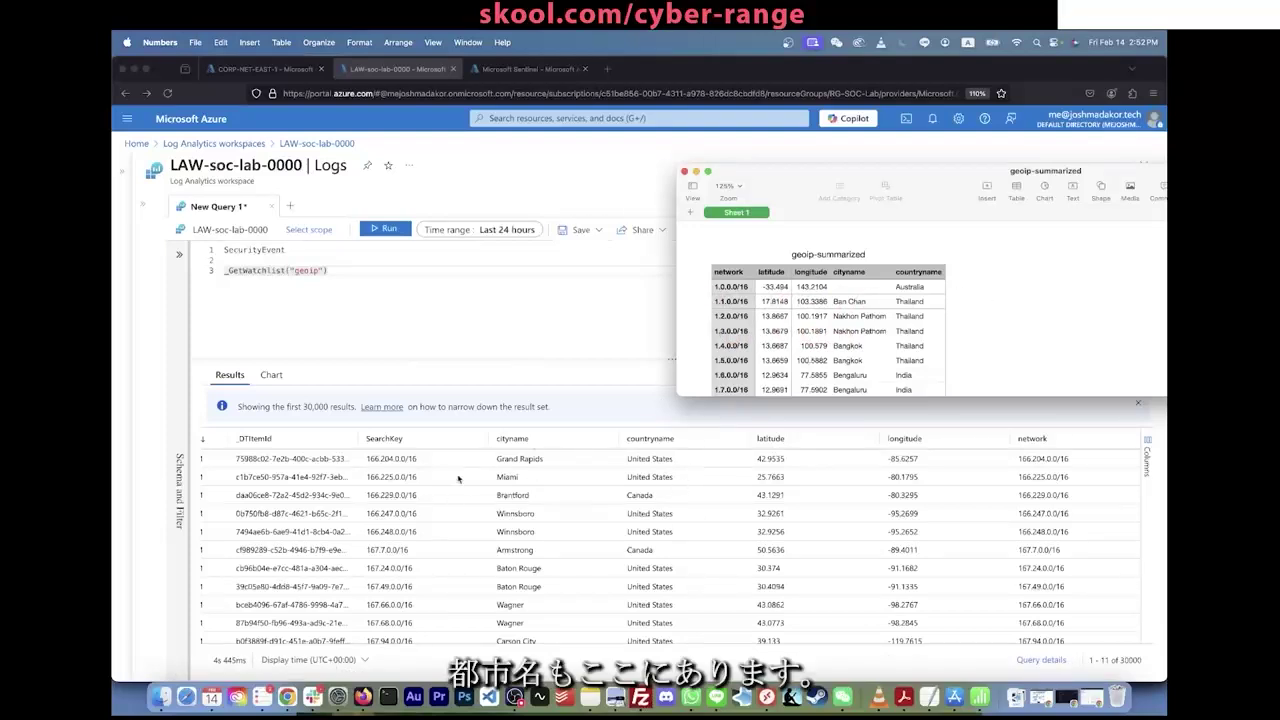
Step: Bring the Azure Logs query editor forward and place the caret at the query's start
scroll(308, 502, "left", 5)
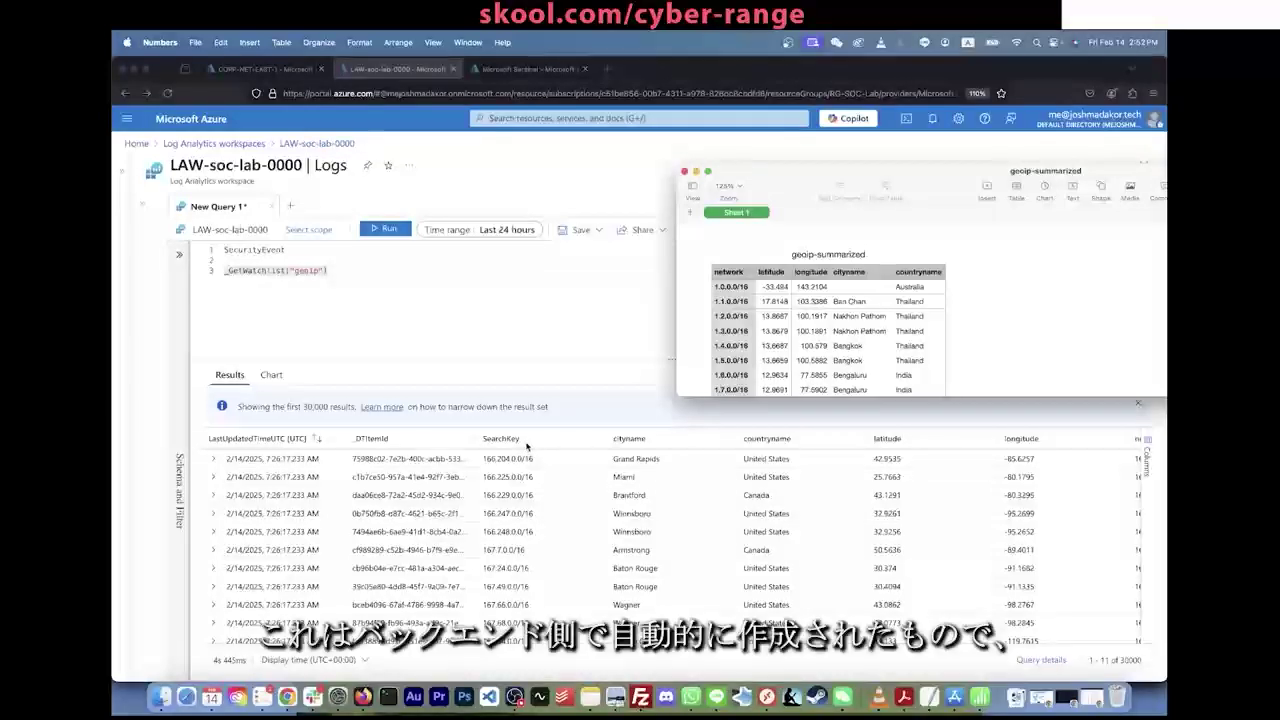
scroll(417, 510, "down", 10)
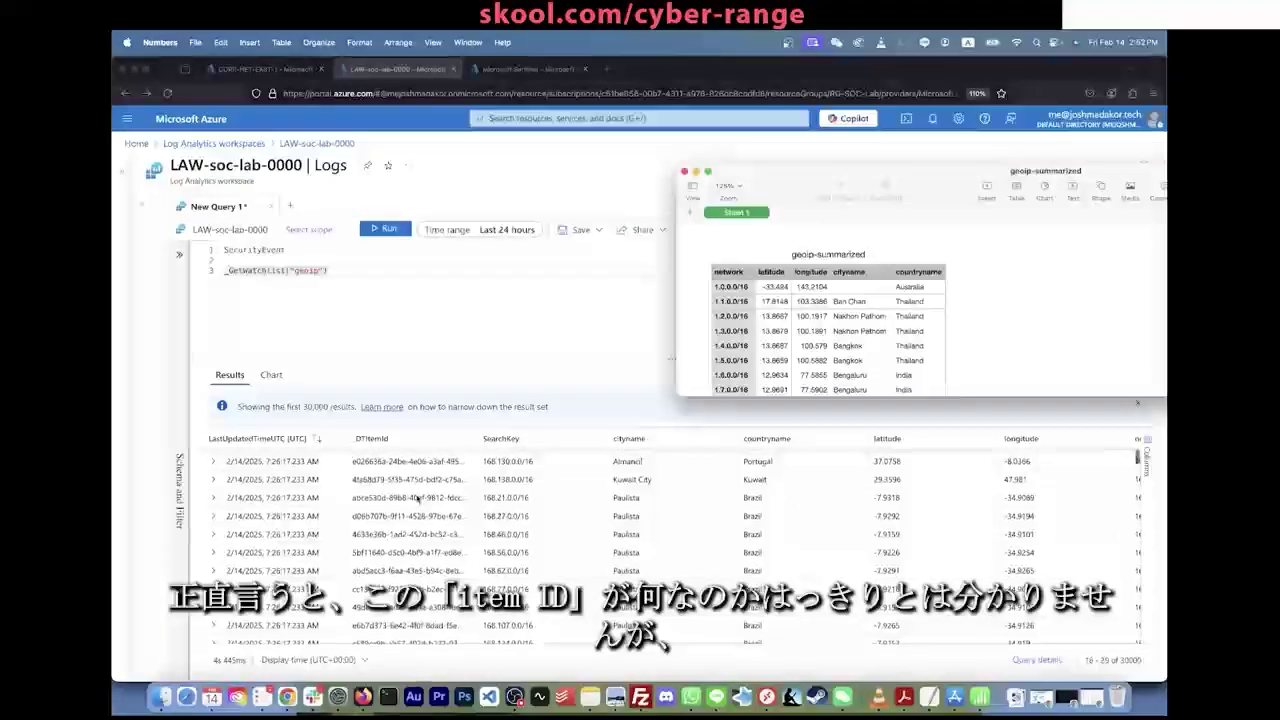
left_click(410, 545)
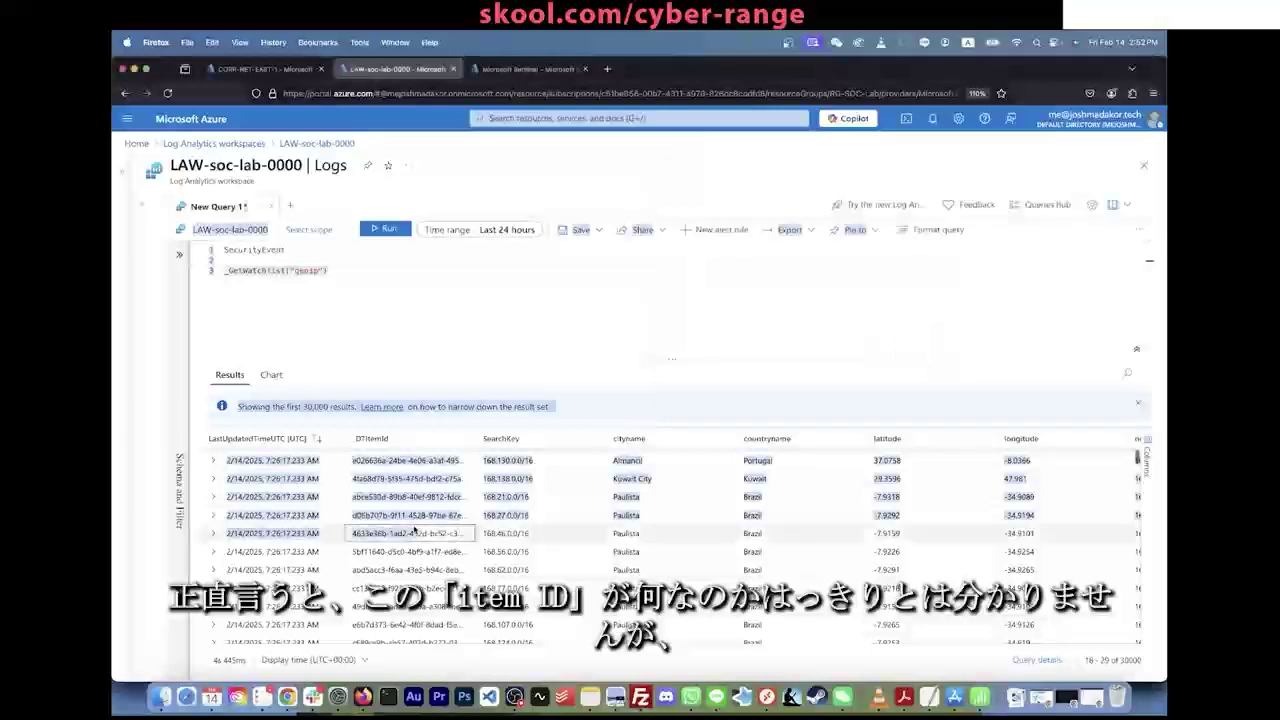
left_click(434, 287)
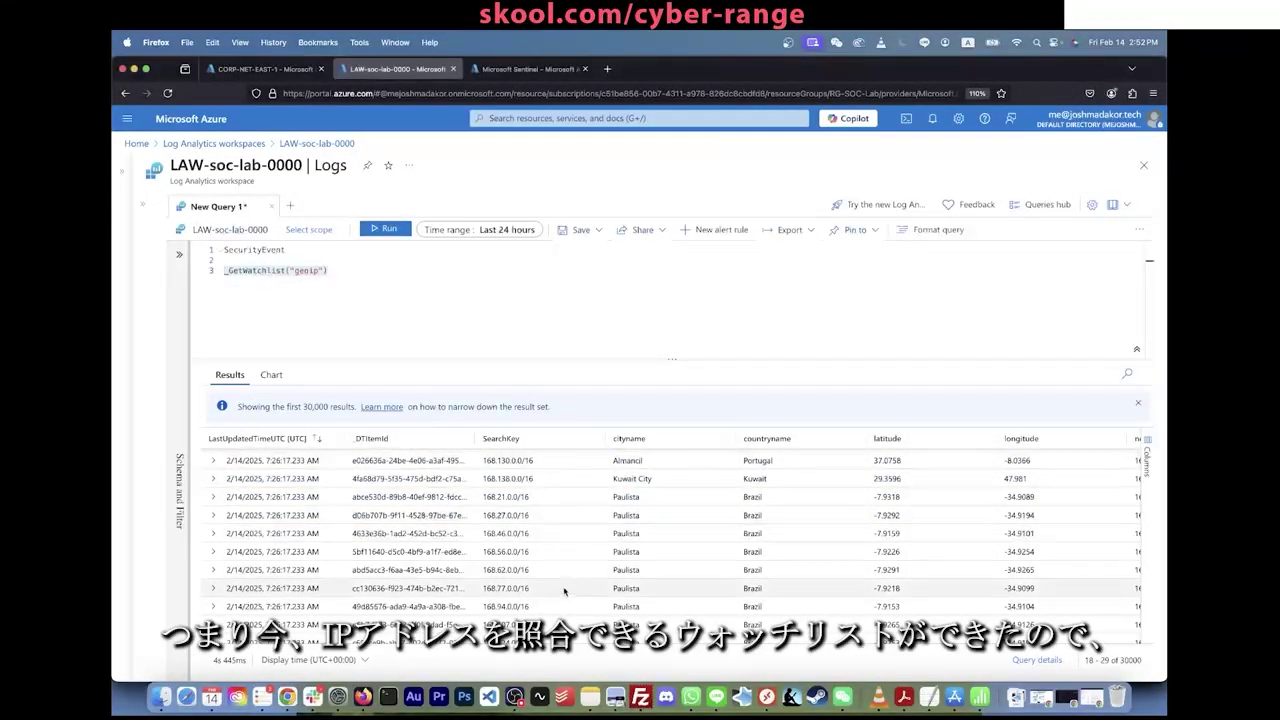
left_click(297, 248)
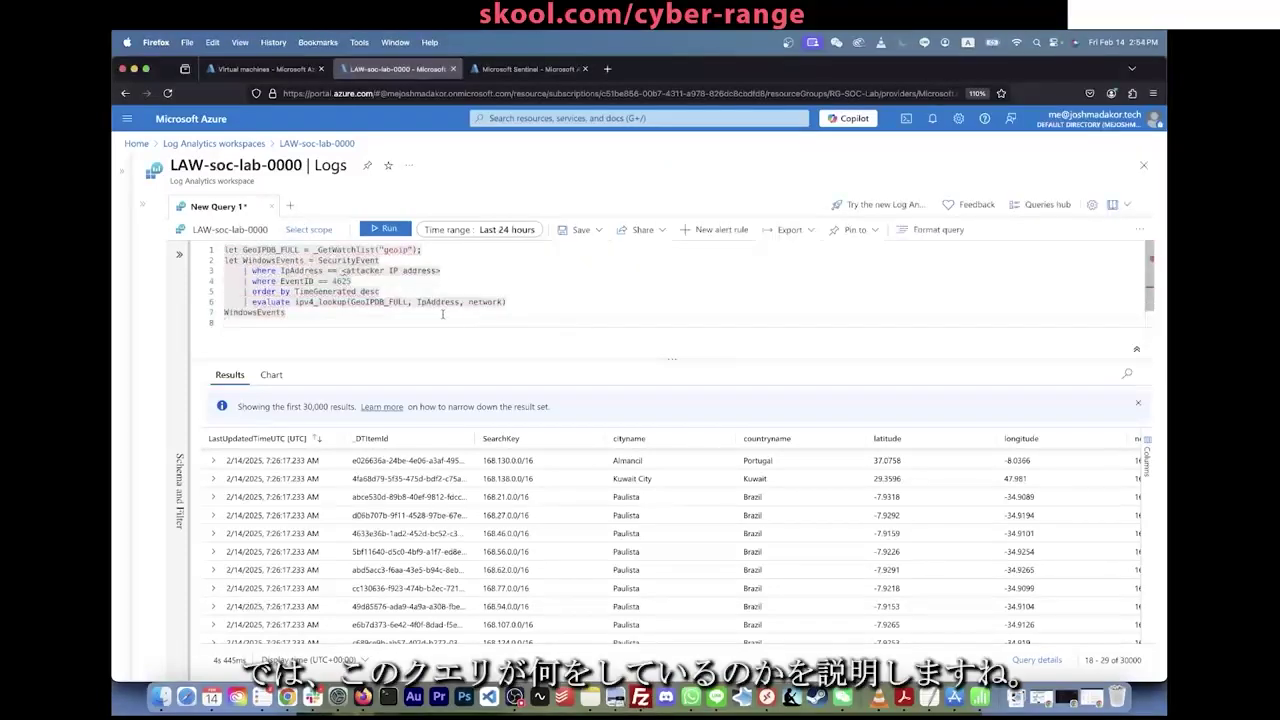
Step: Clear the query's old filtering lines 3–6
left_click_drag(442, 306, 241, 270)
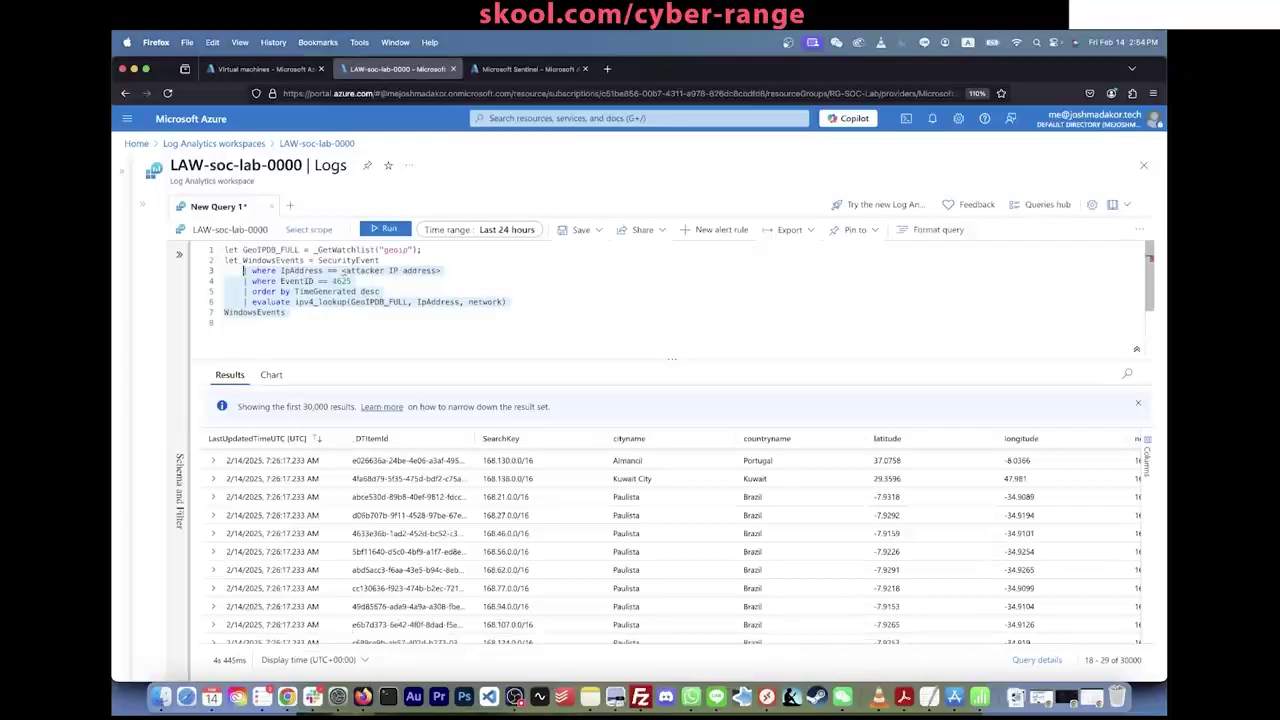
left_click(322, 303)
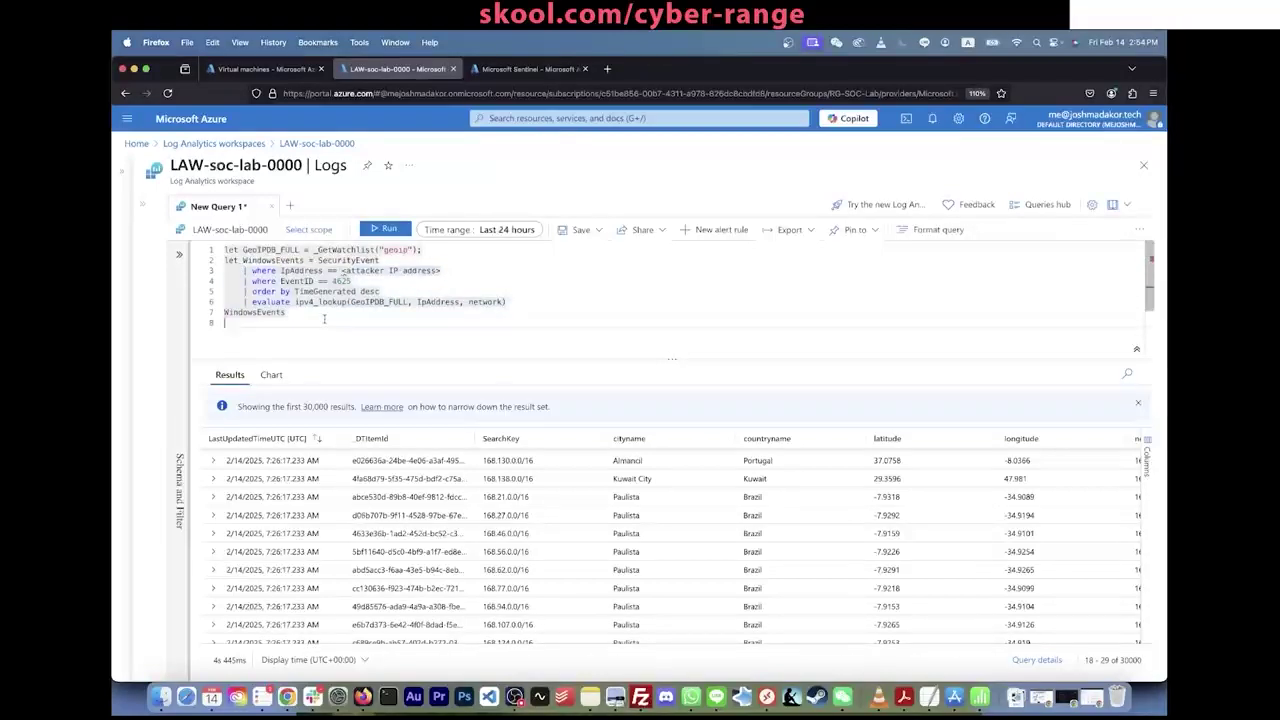
type("Security")
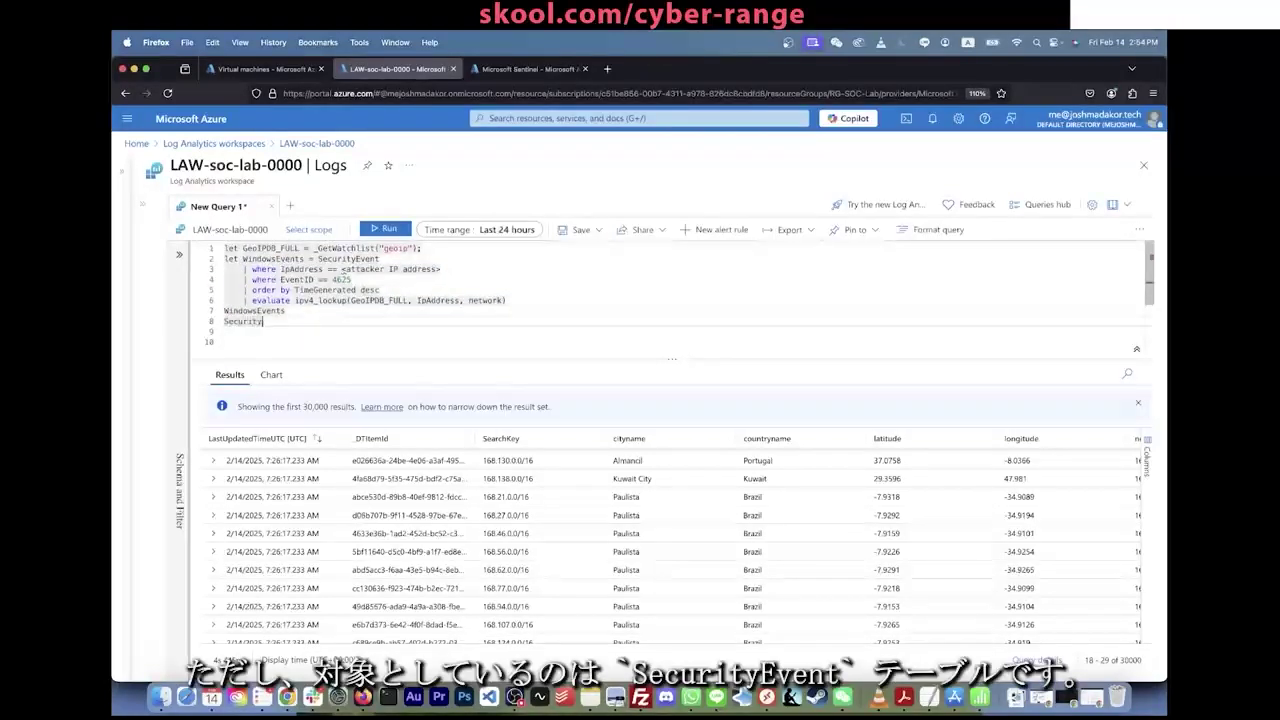
key("BackSpace")
key("BackSpace")
key("BackSpace")
key("BackSpace")
key("BackSpace")
key("BackSpace")
key("BackSpace")
key("BackSpace")
Step: Add and run a new query: SecurityEvent | where EventID == "4625"
key("Return")
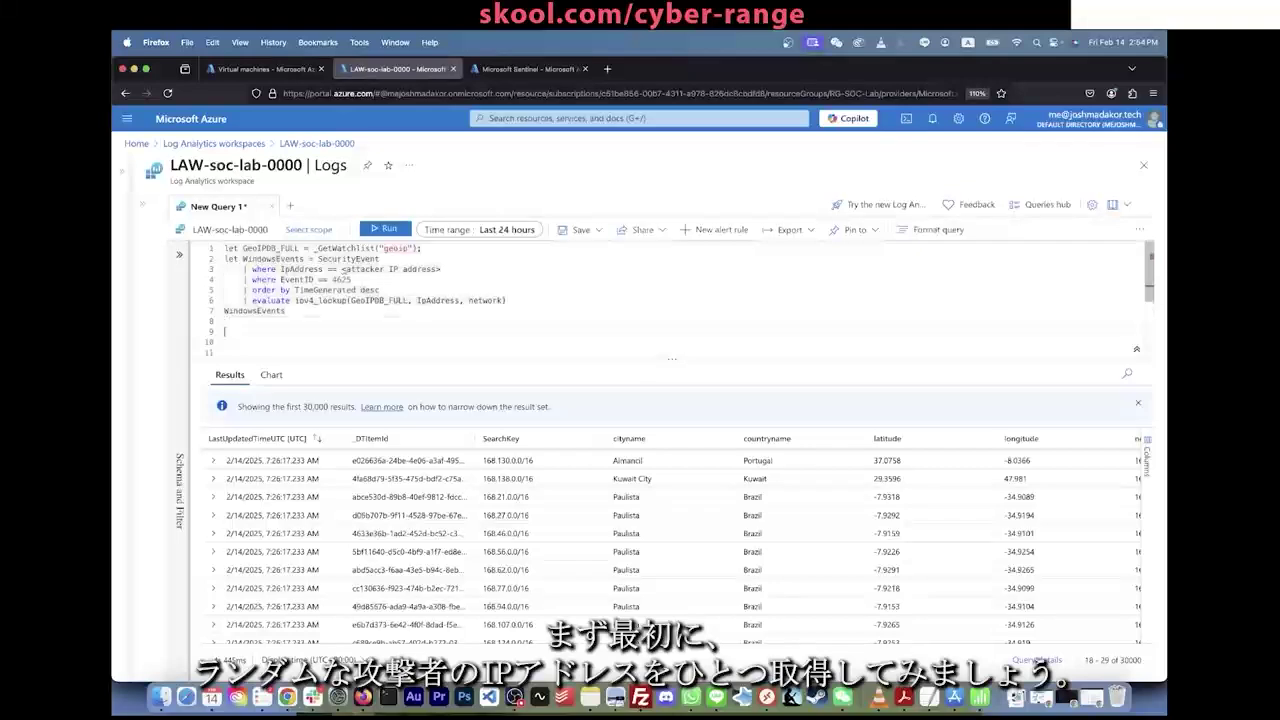
type("Se")
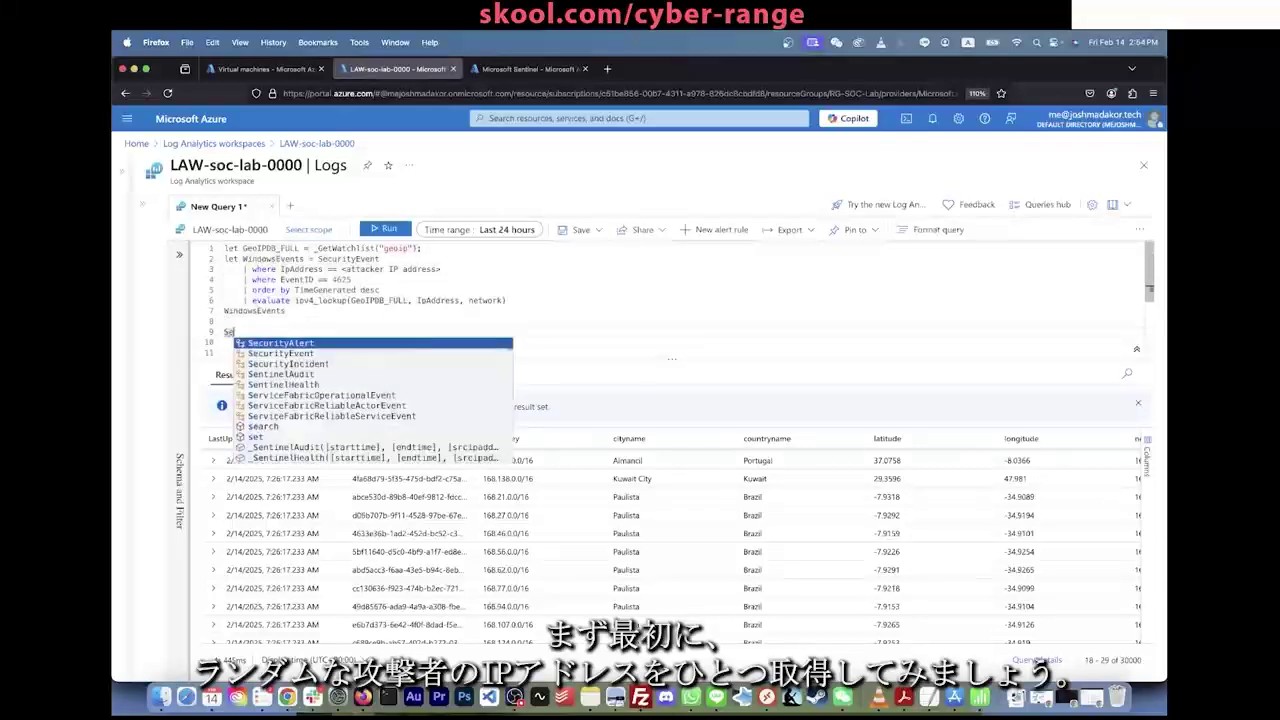
type("curity")
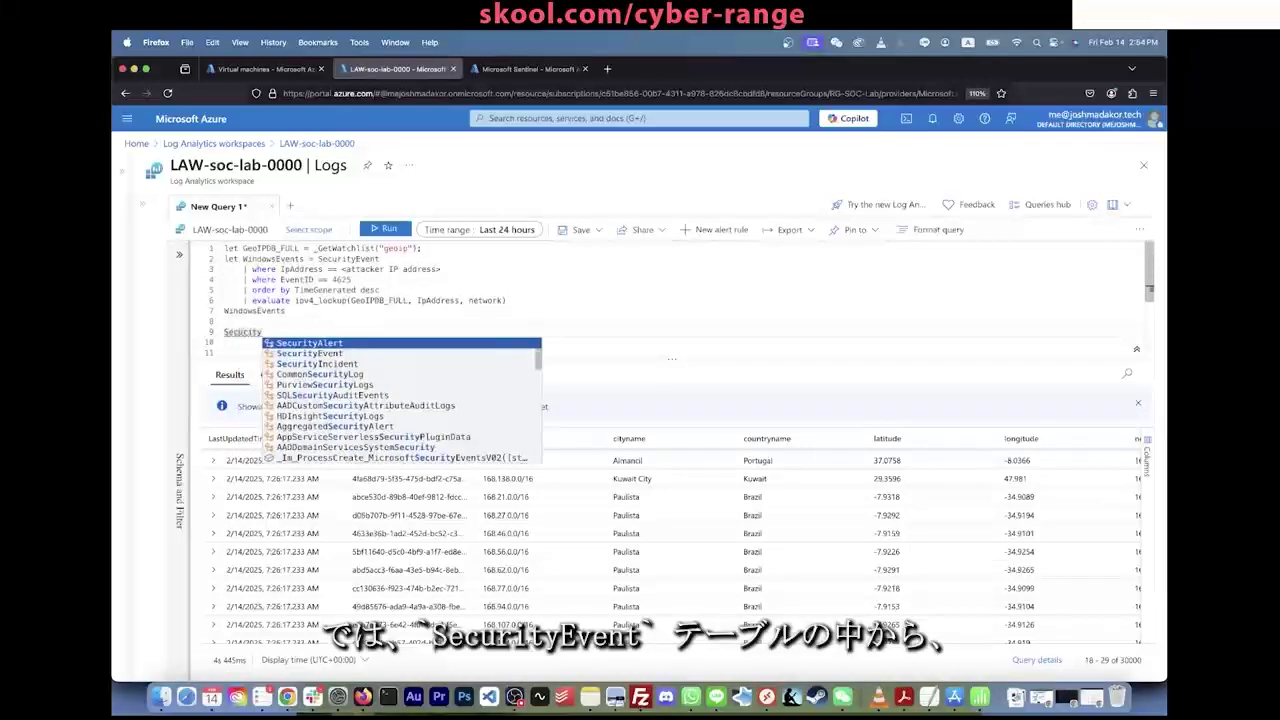
key("Down")
key("Tab")
key("Return")
type("| wher")
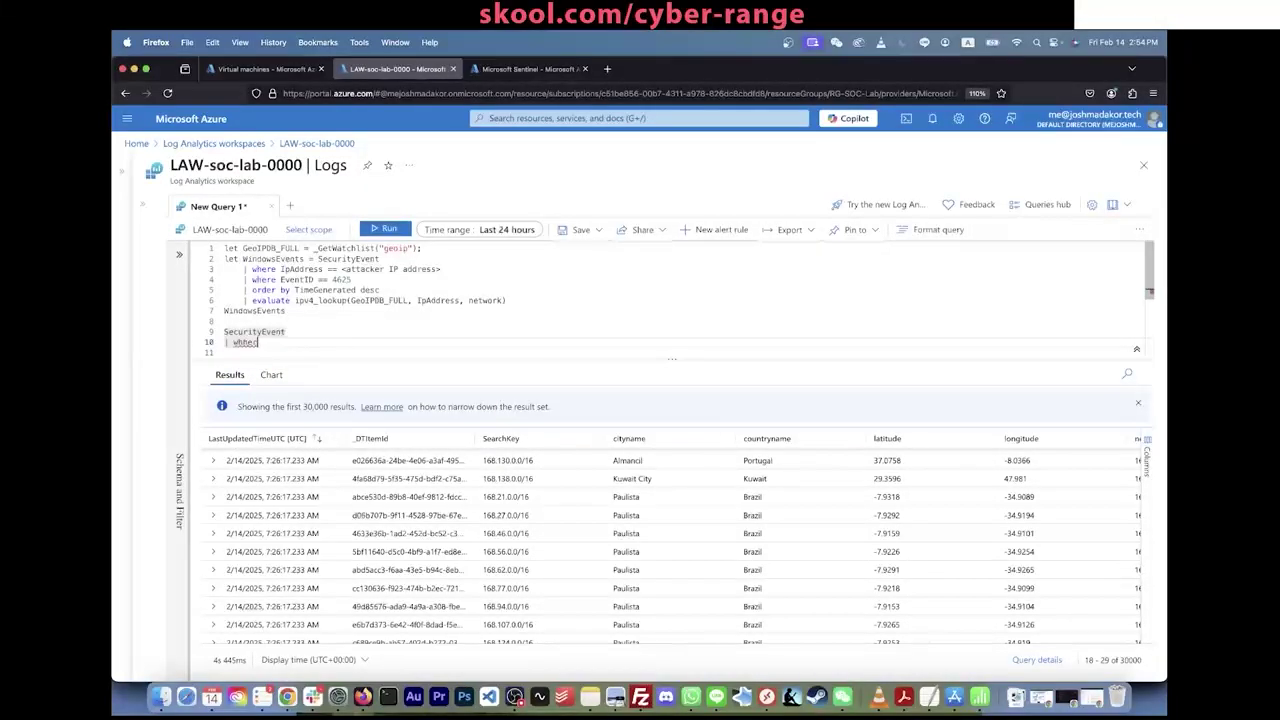
type("e EventID ")
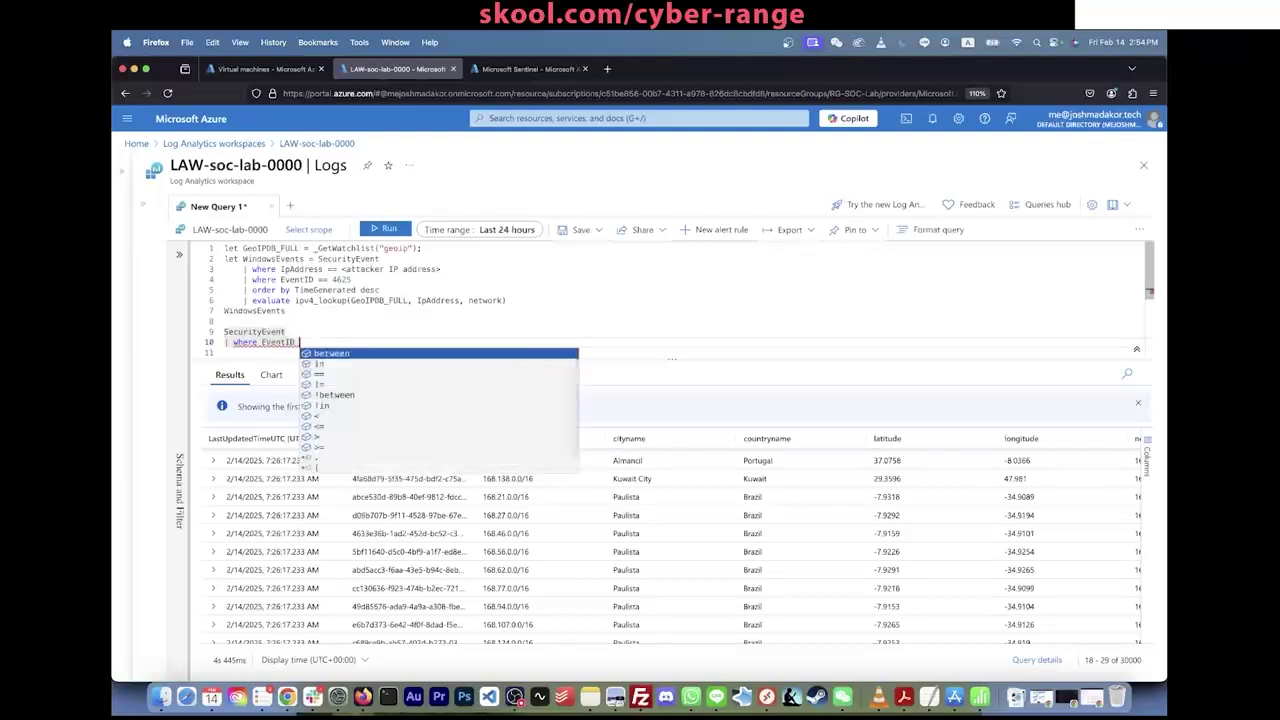
type("== \"4625")
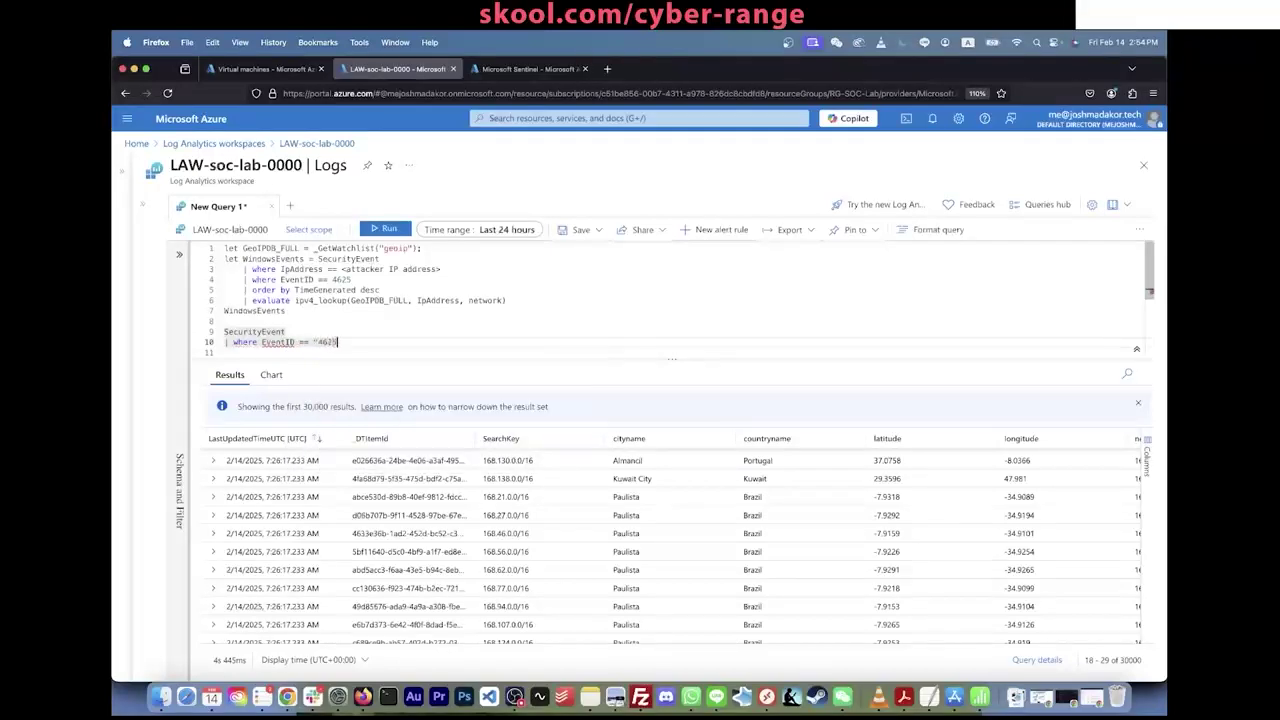
type("\"")
key("shift+Return")
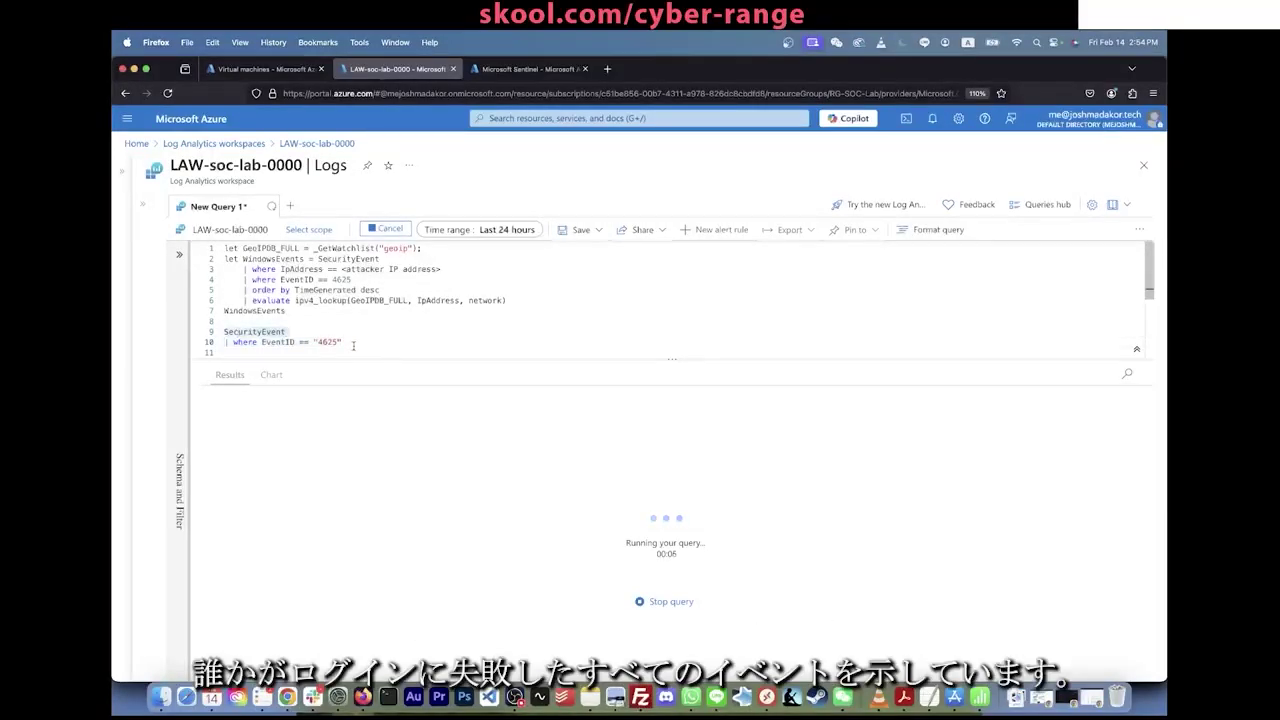
left_click_drag(353, 346, 222, 320)
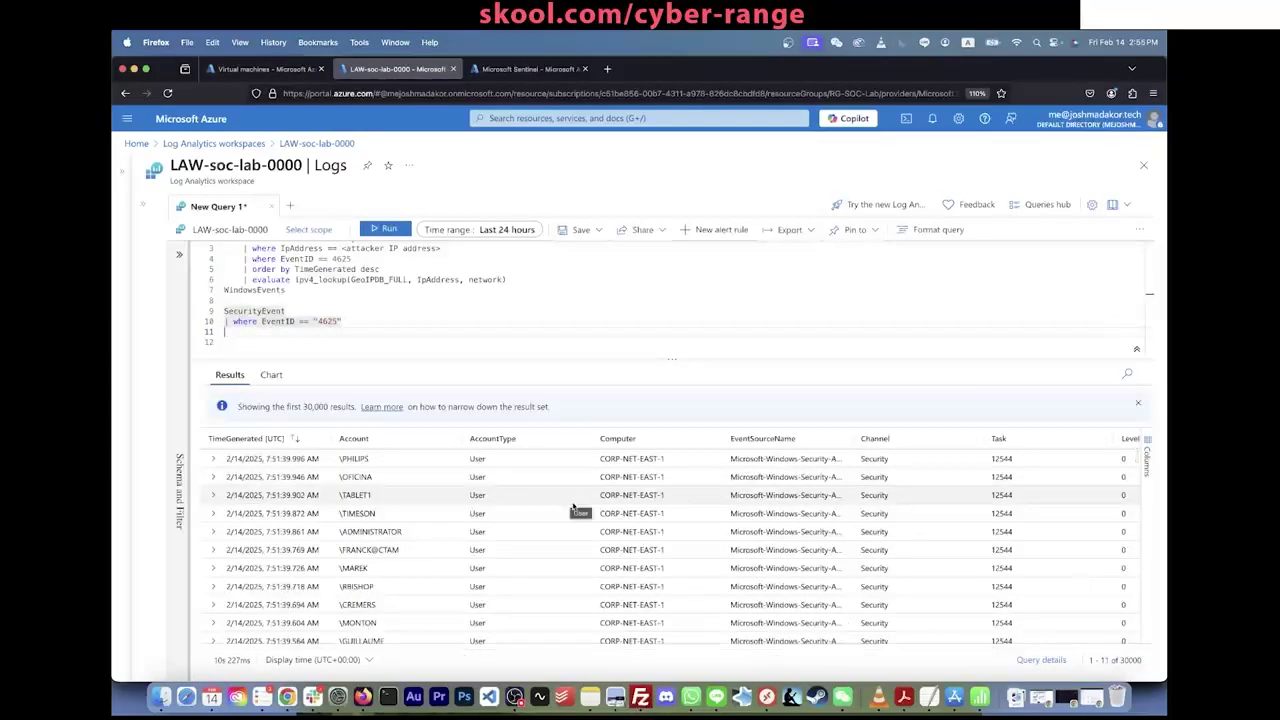
Step: Replace the attacker IP placeholder on line 3 with 185.156.73.169 copied from the results
scroll(594, 531, "right", 10)
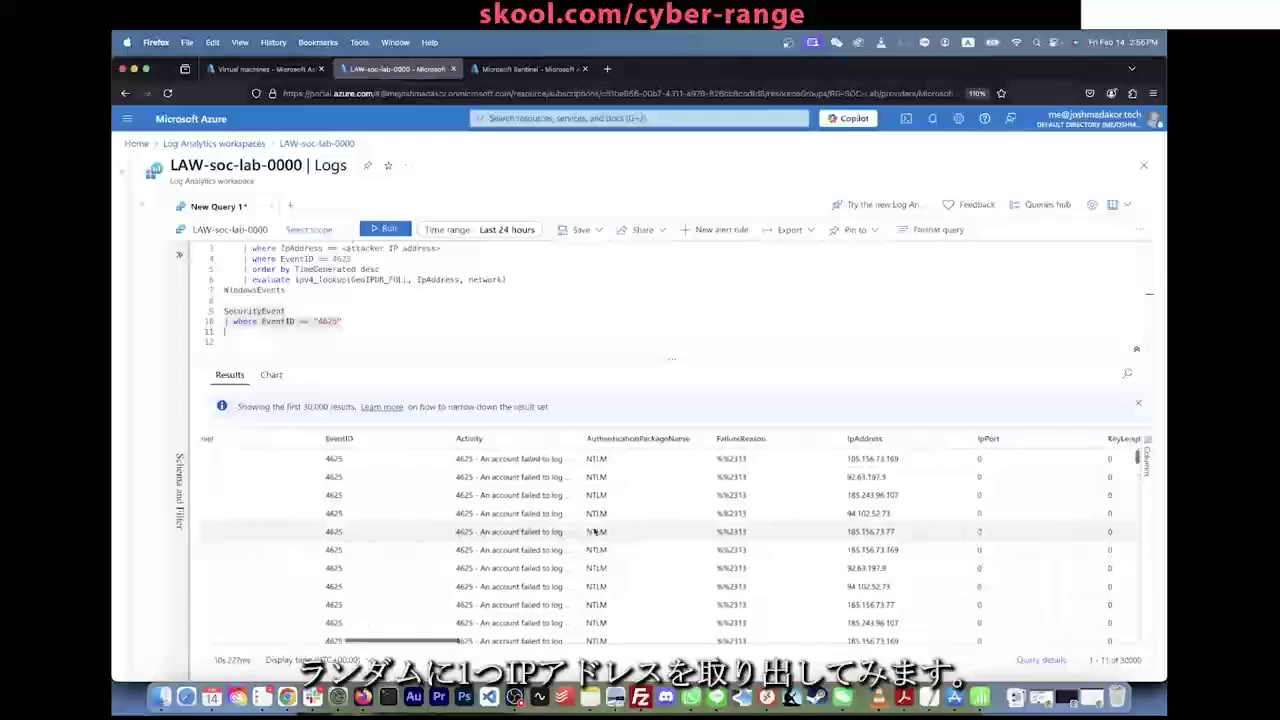
scroll(886, 465, "left", 5)
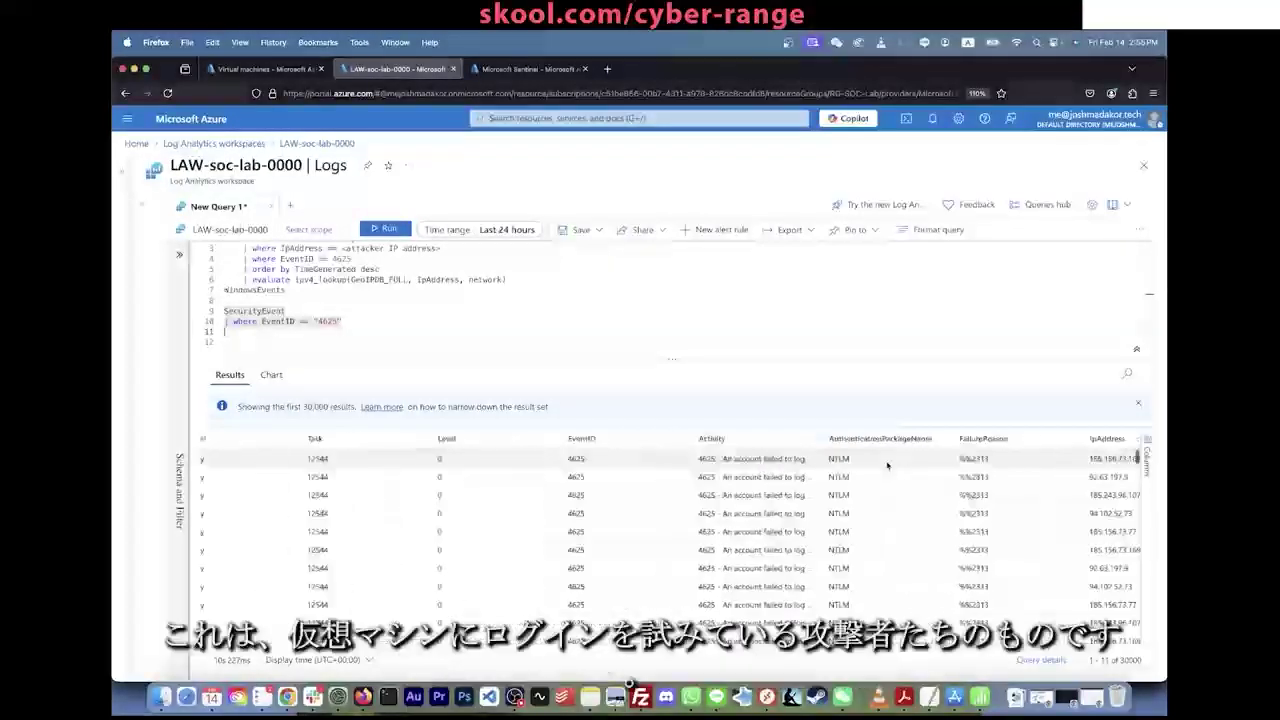
scroll(886, 465, "right", 5)
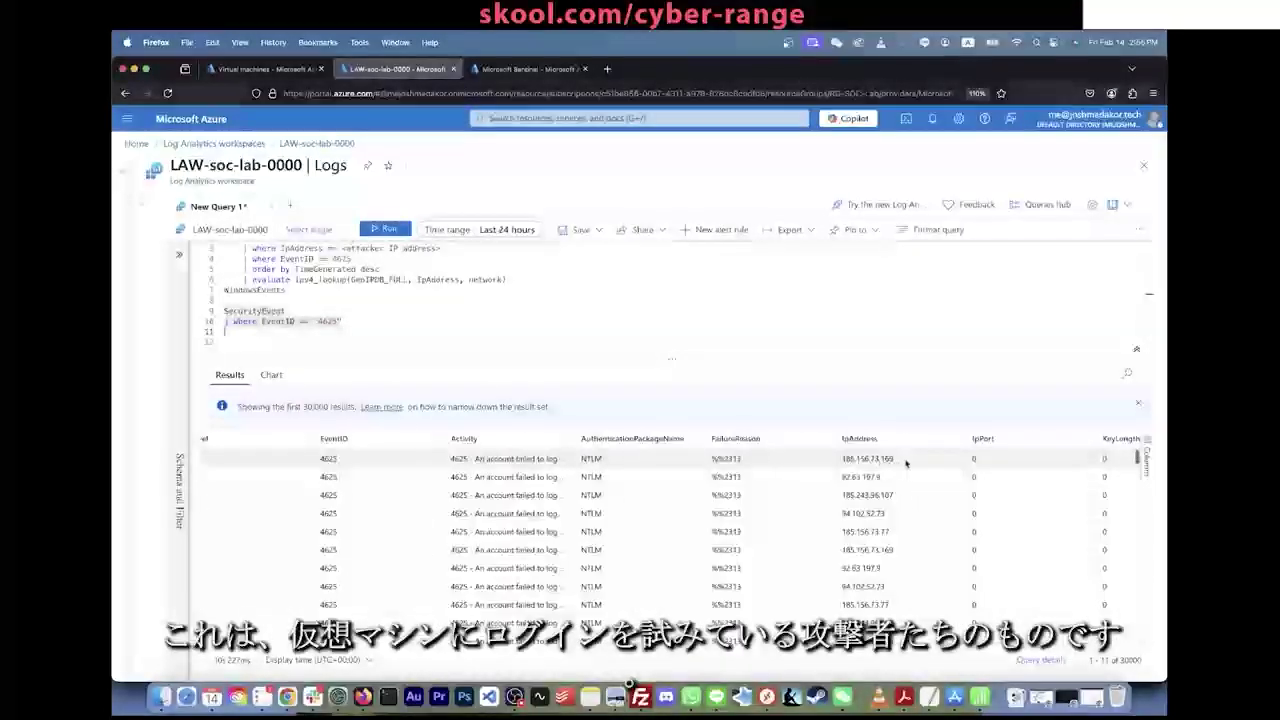
left_click_drag(897, 461, 843, 462)
key("super+c")
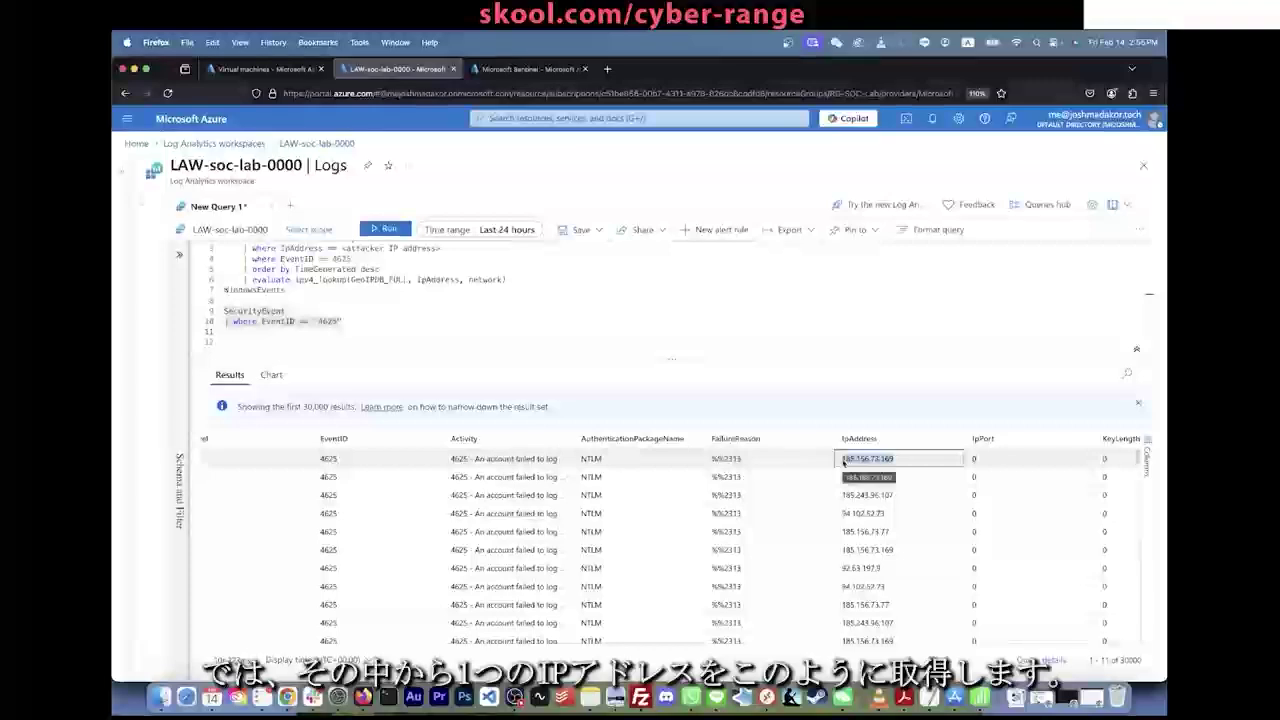
scroll(445, 273, "up", 2)
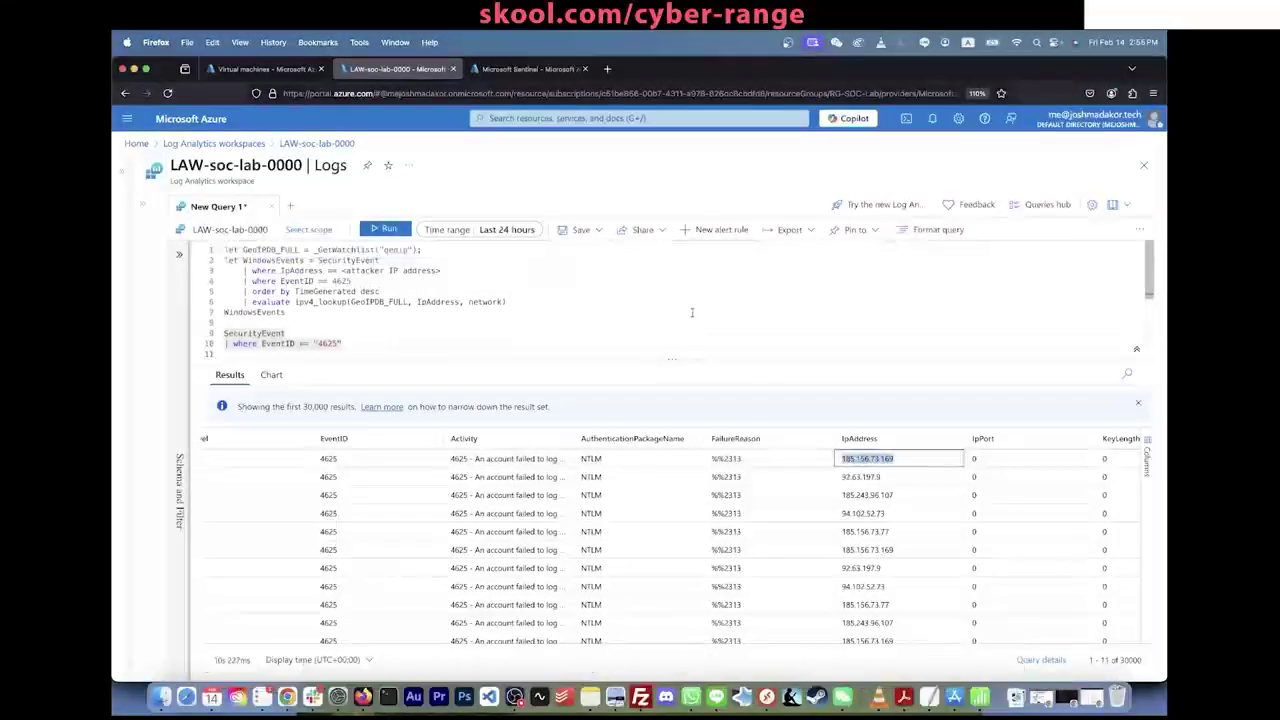
left_click(454, 327)
left_click_drag(447, 273, 359, 273)
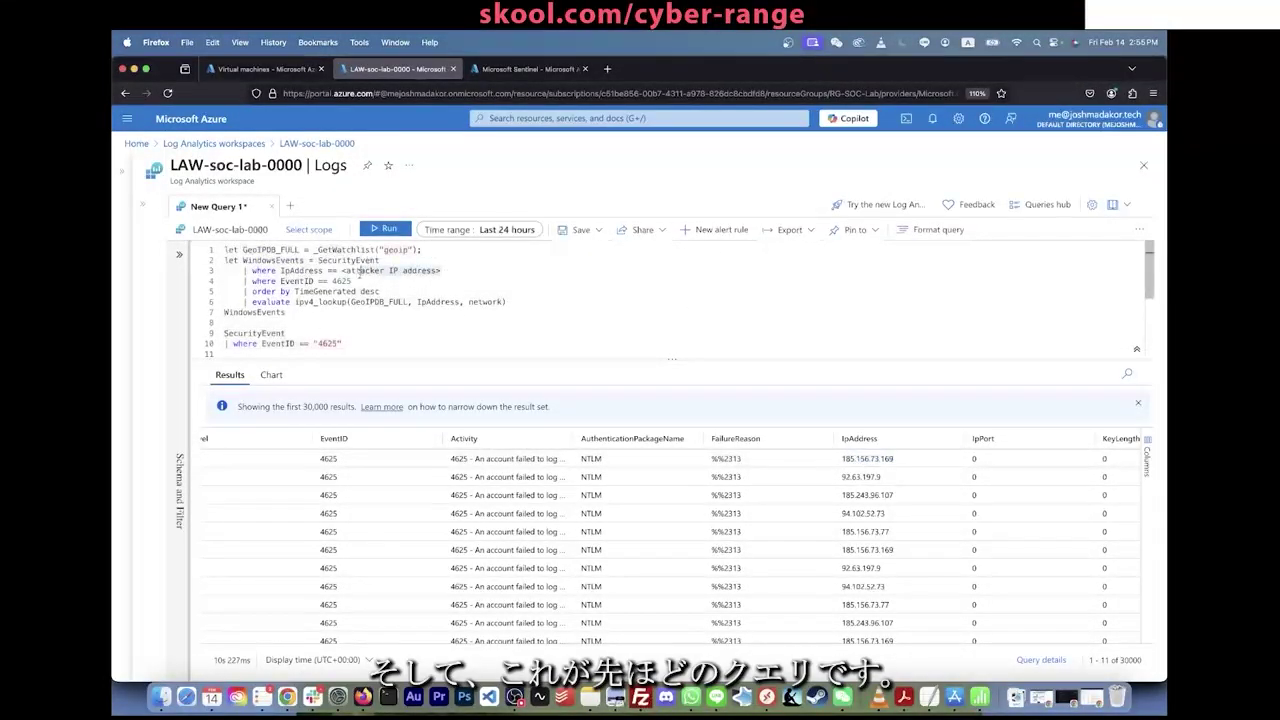
key("super+v")
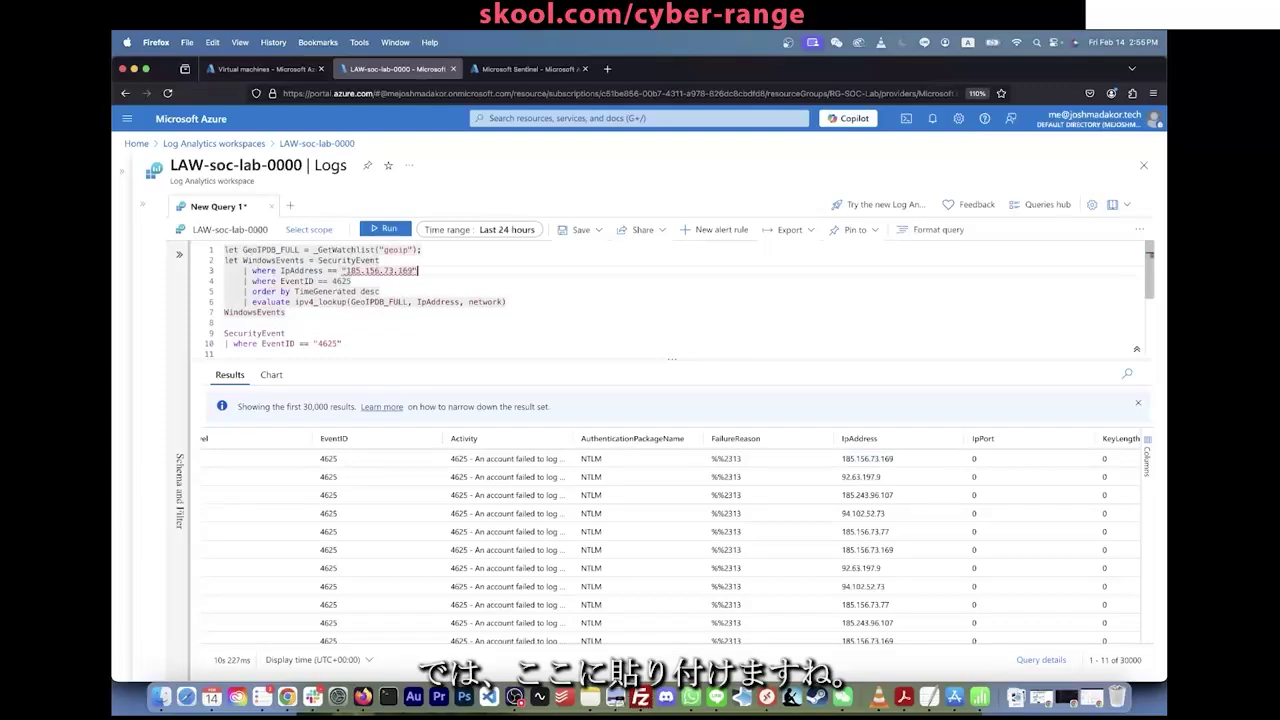
Step: Delete the SecurityEvent test query, end the lookup line with ';' and run the query
left_click_drag(259, 323, 358, 457)
key("BackSpace")
key("BackSpace")
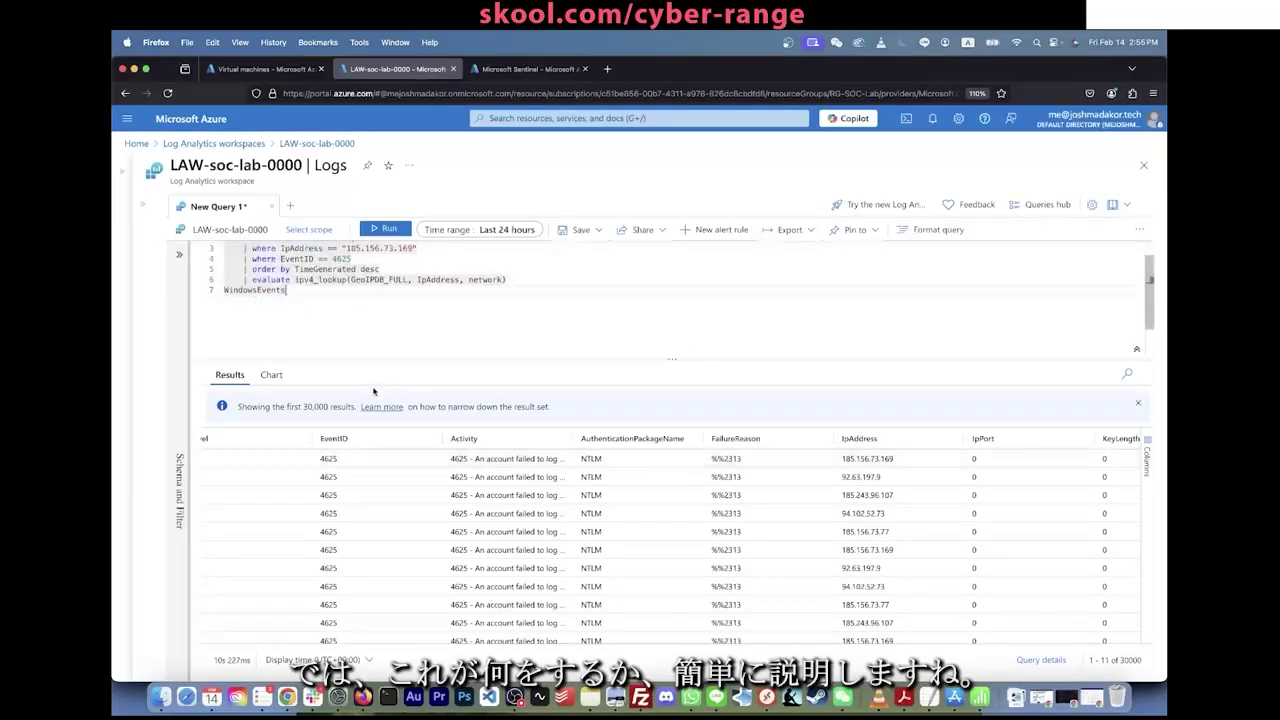
scroll(402, 352, "up", 2)
left_click(386, 229)
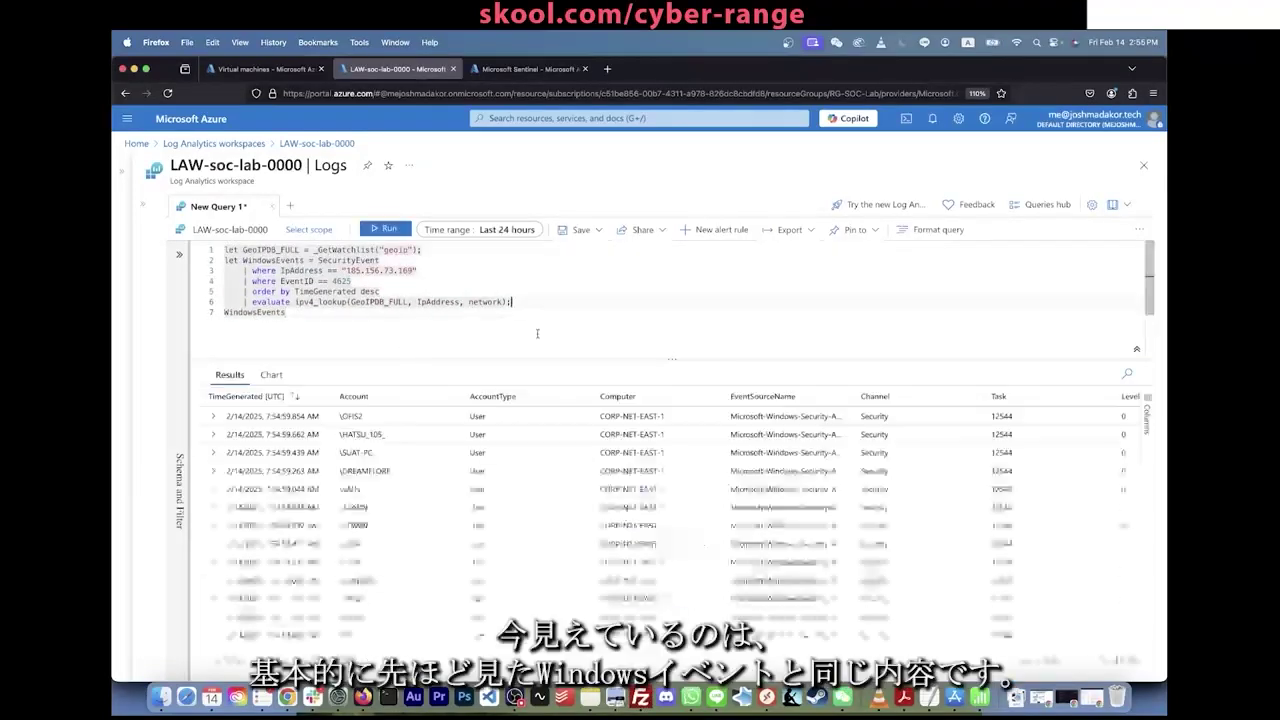
left_click(510, 301)
type(";")
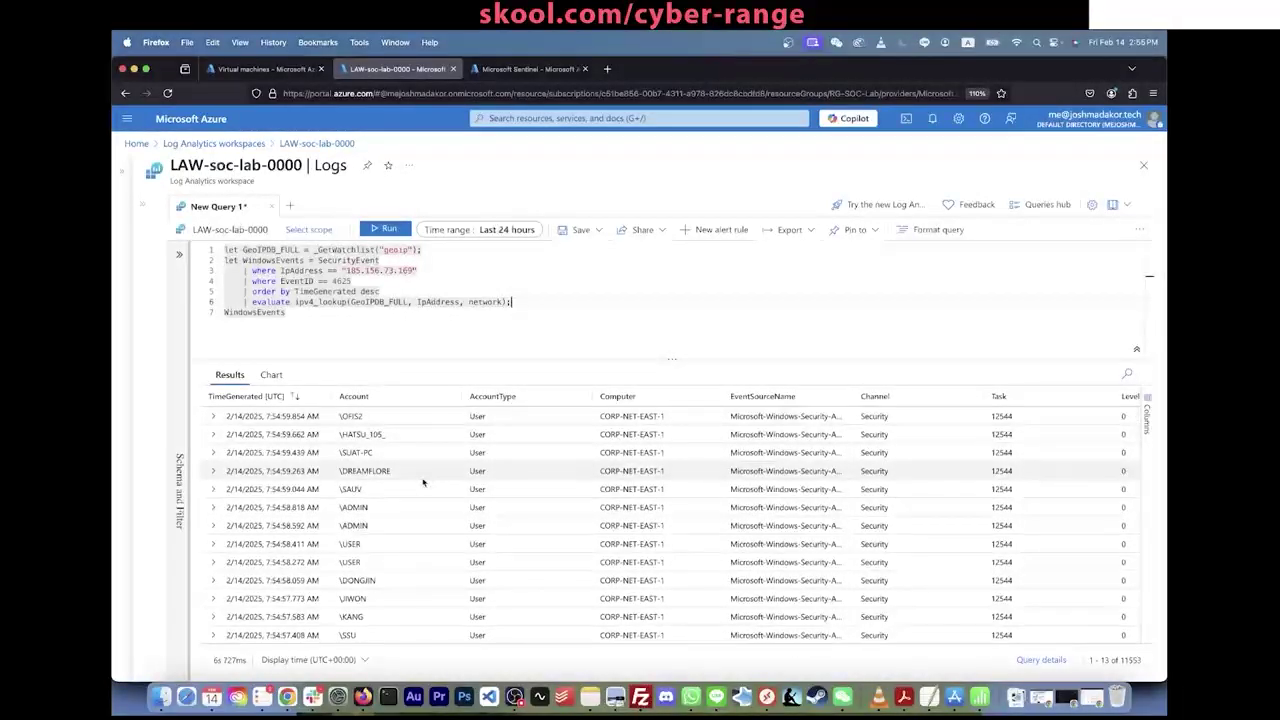
scroll(361, 510, "down", 1)
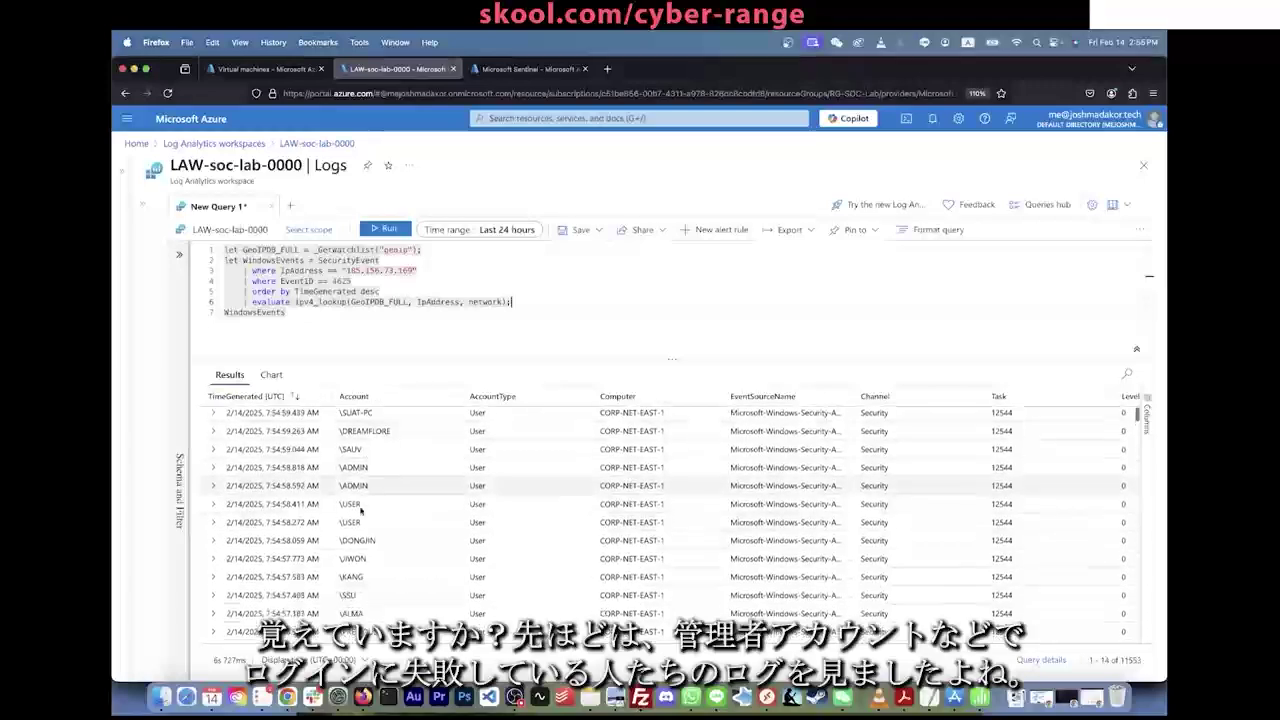
scroll(361, 510, "down", 10)
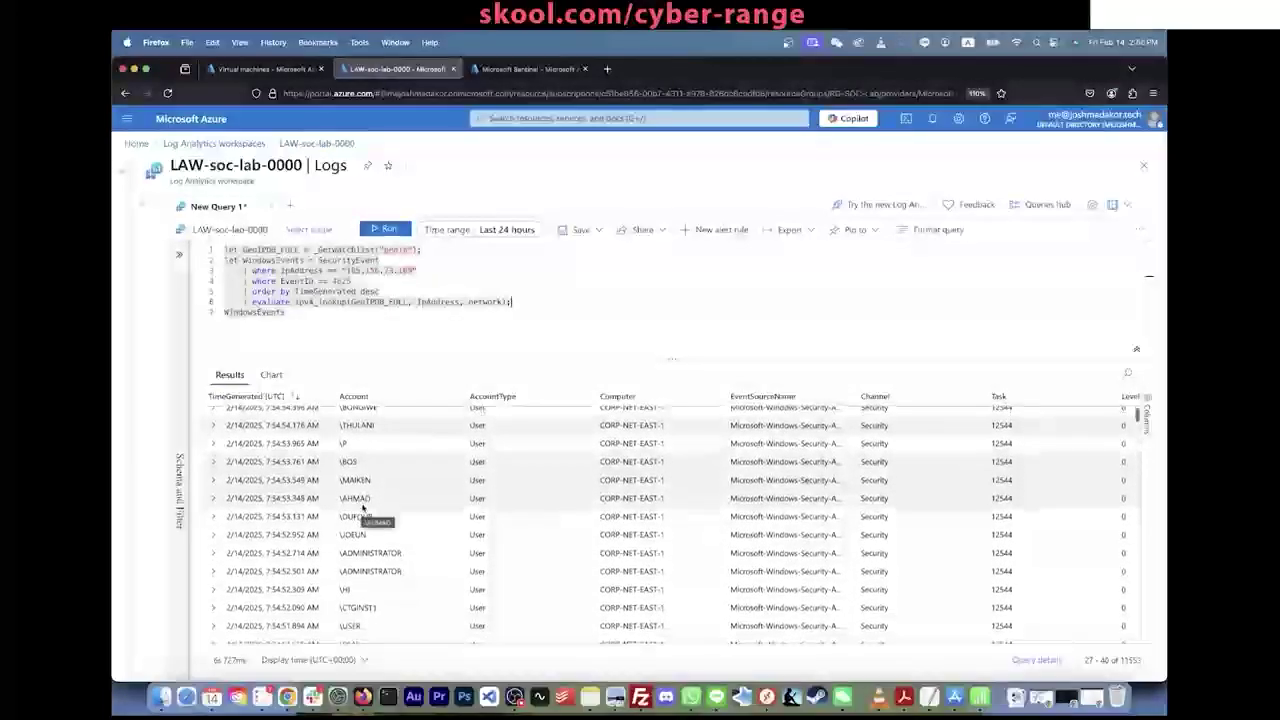
scroll(362, 508, "up", 10)
scroll(490, 470, "right", 2)
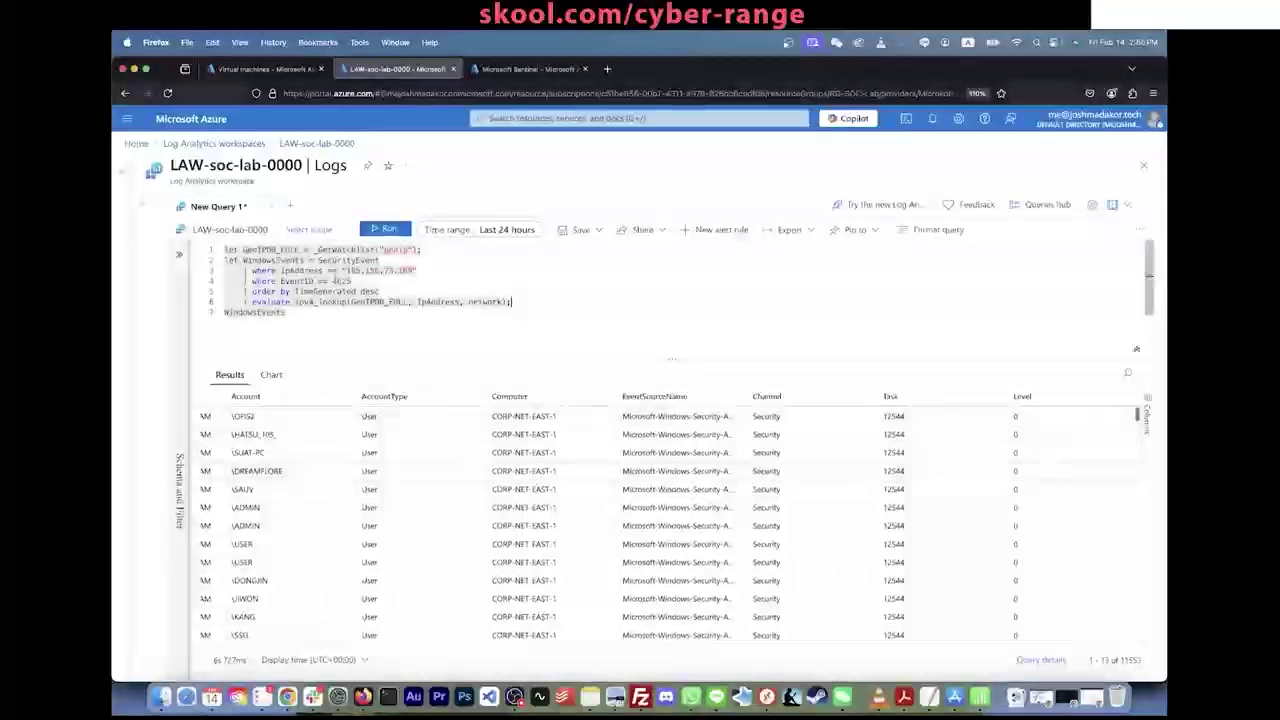
Step: Scroll across the results to review the geoip city, country and coordinate columns
left_click(410, 250)
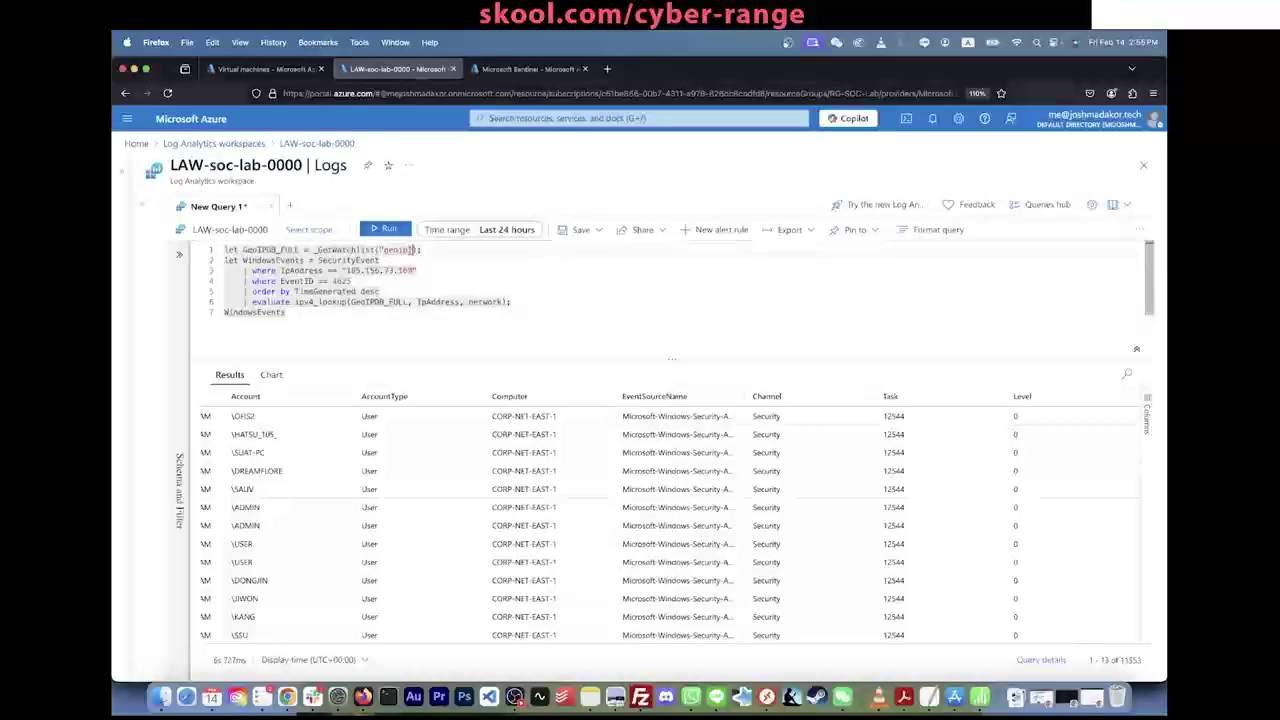
left_click(314, 250)
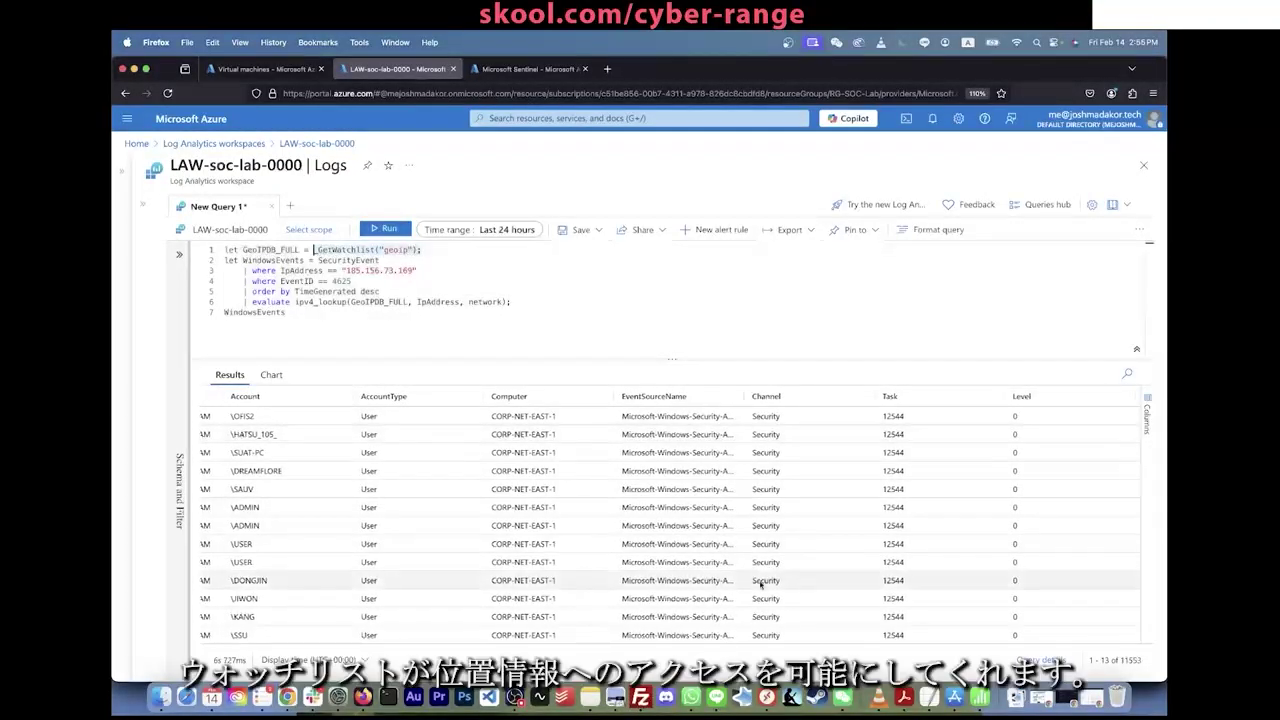
scroll(600, 520, "right", 3)
left_click_drag(294, 645, 1000, 645)
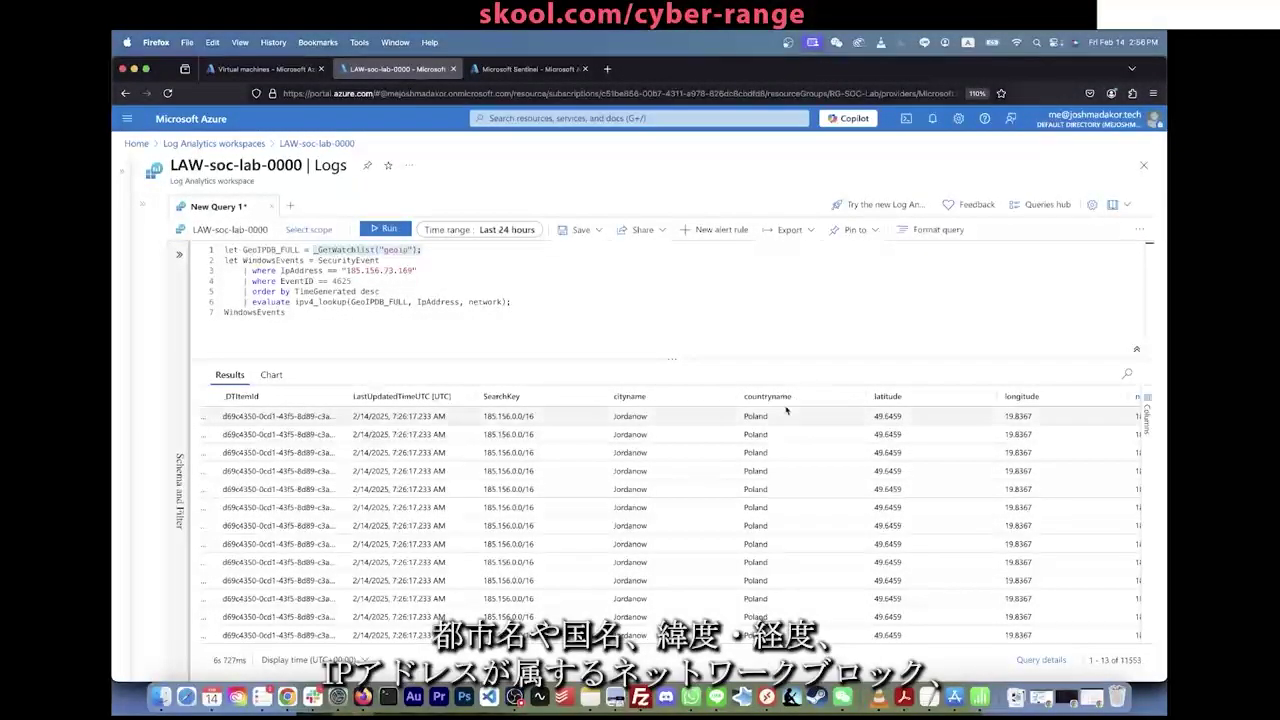
scroll(921, 425, "right", 5)
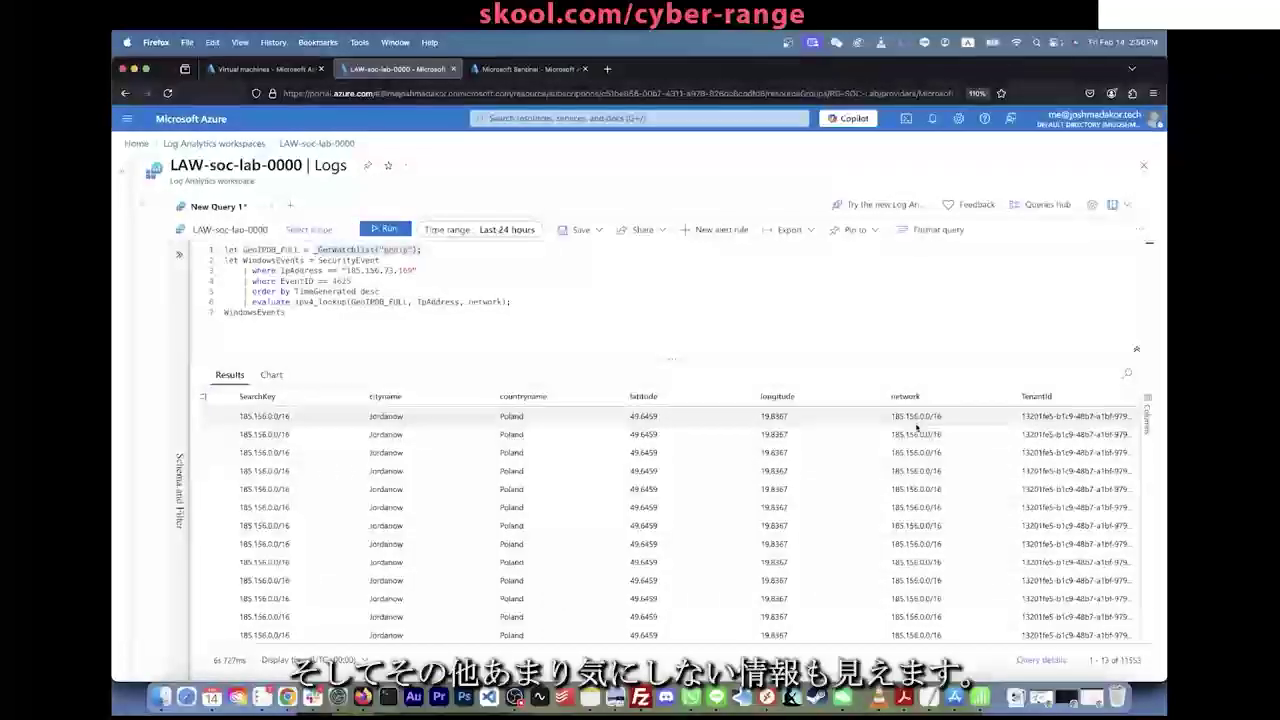
scroll(917, 426, "right", 2)
scroll(917, 426, "right", 2)
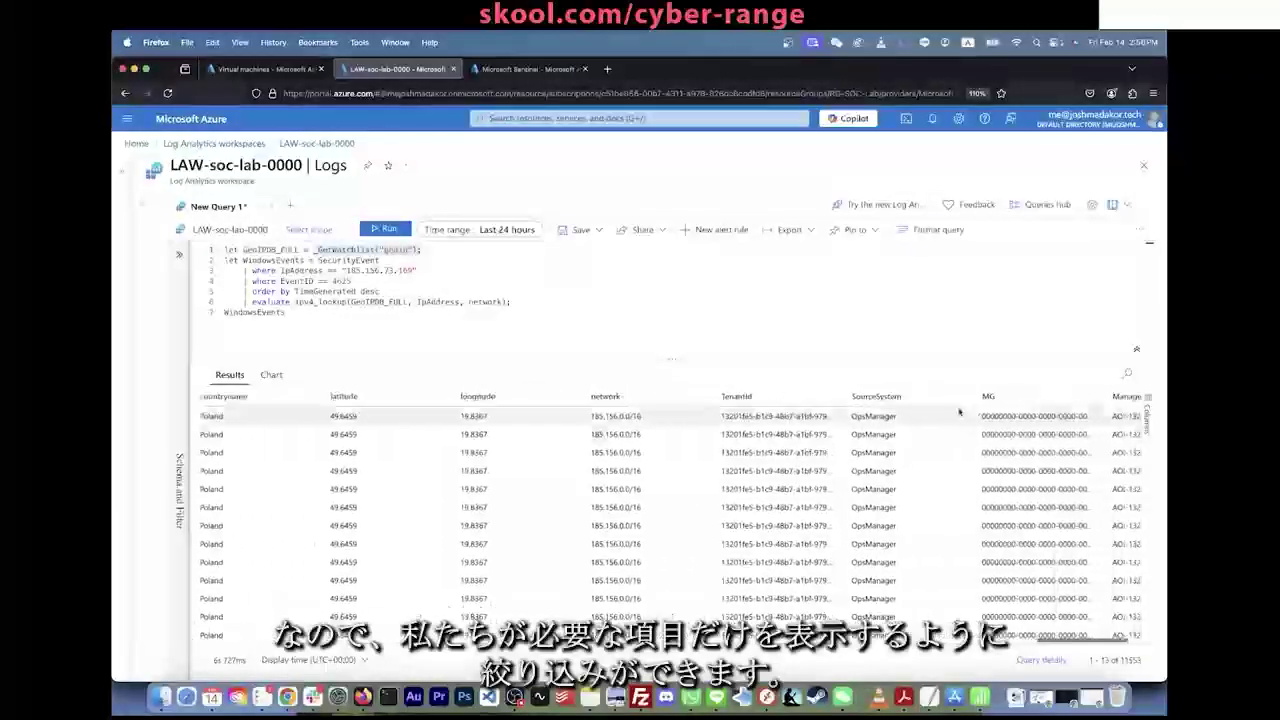
Step: Place the caret after WindowsEvents to begin a new piped line
left_click(576, 328)
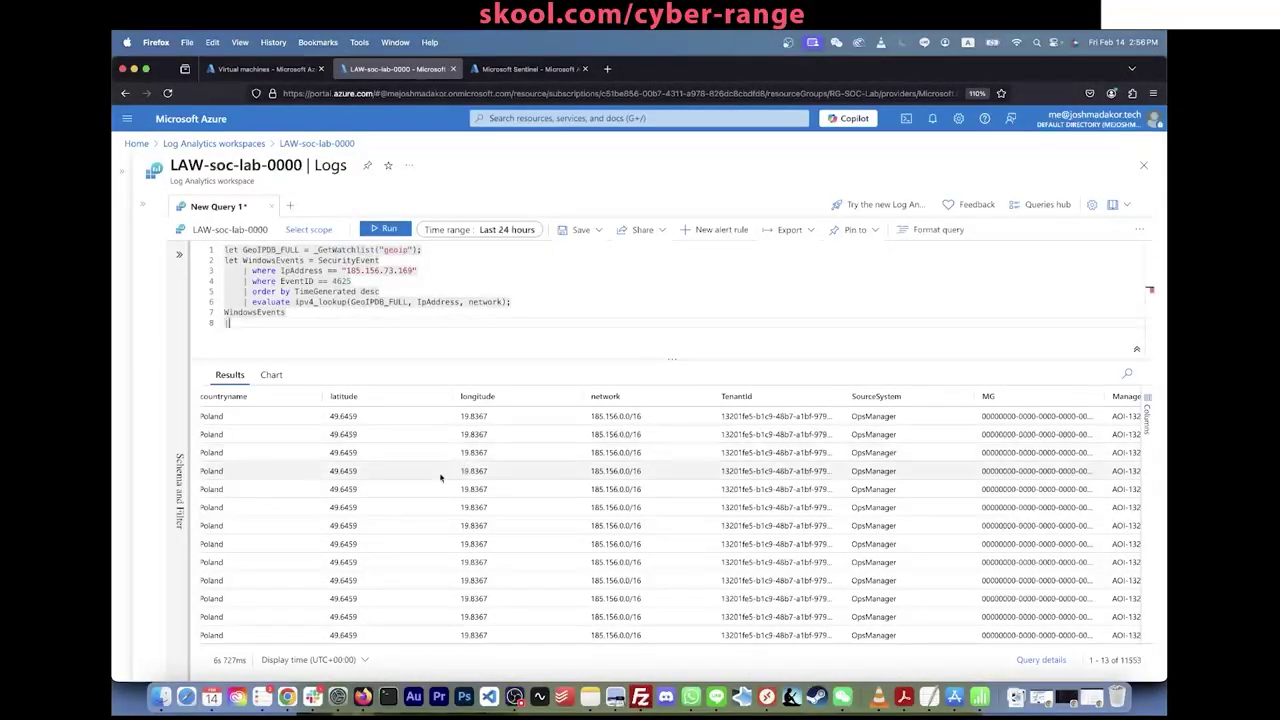
scroll(443, 472, "left", 2)
scroll(440, 477, "left", 2)
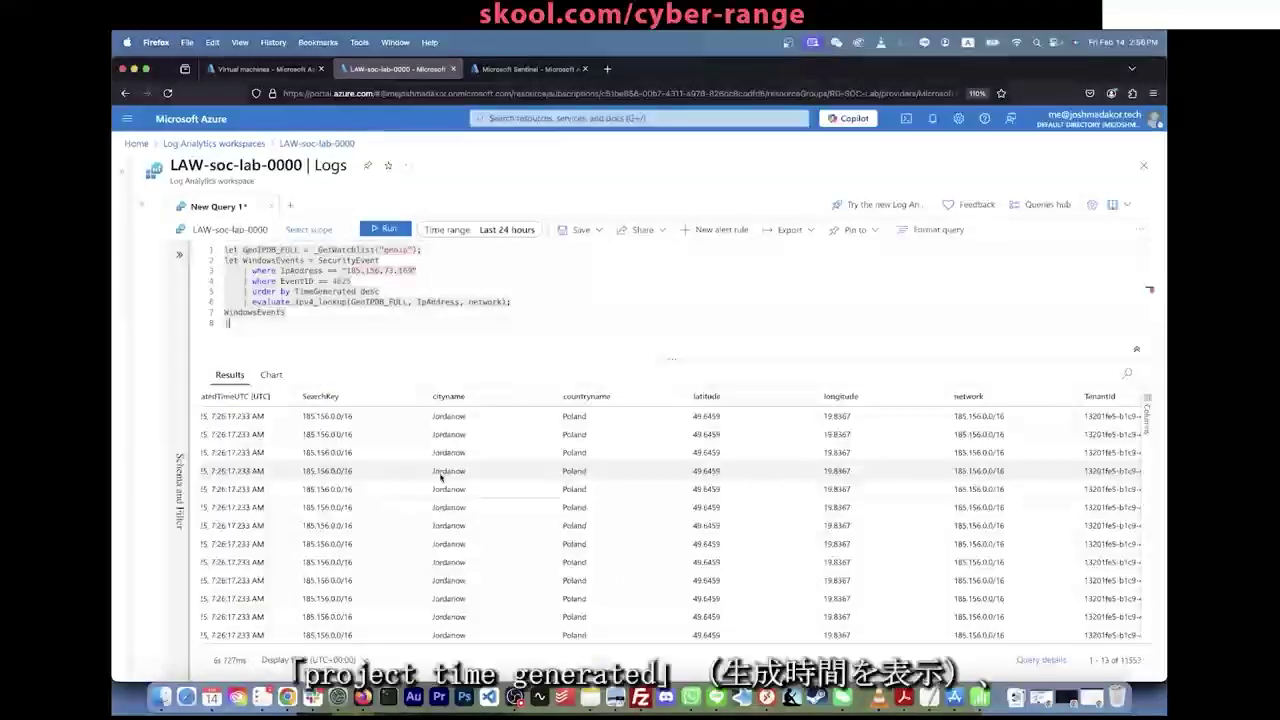
Step: Add 'project TimeGenerated, Computer, IpAddress, cityname, countryname, latitude, longitude' and rerun the query
type("time")
key("BackSpace")
key("BackSpace")
key("BackSpace")
key("BackSpace")
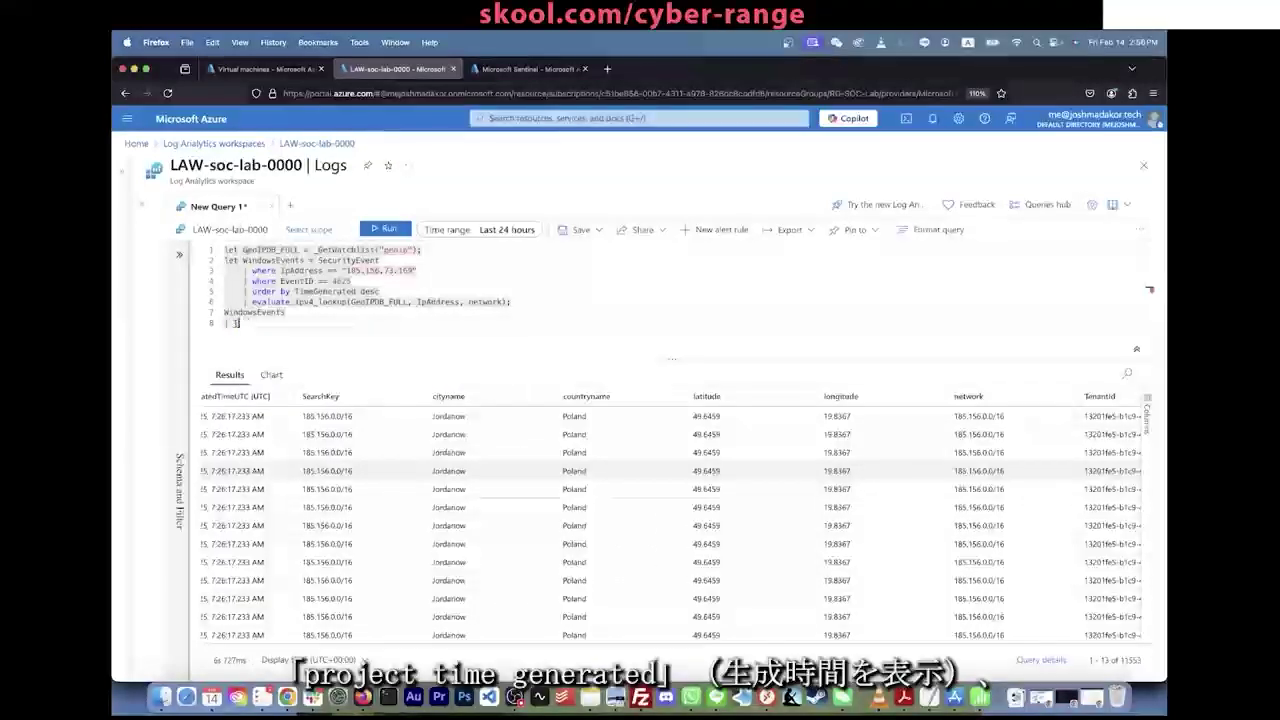
type("project TimeGenerated,")
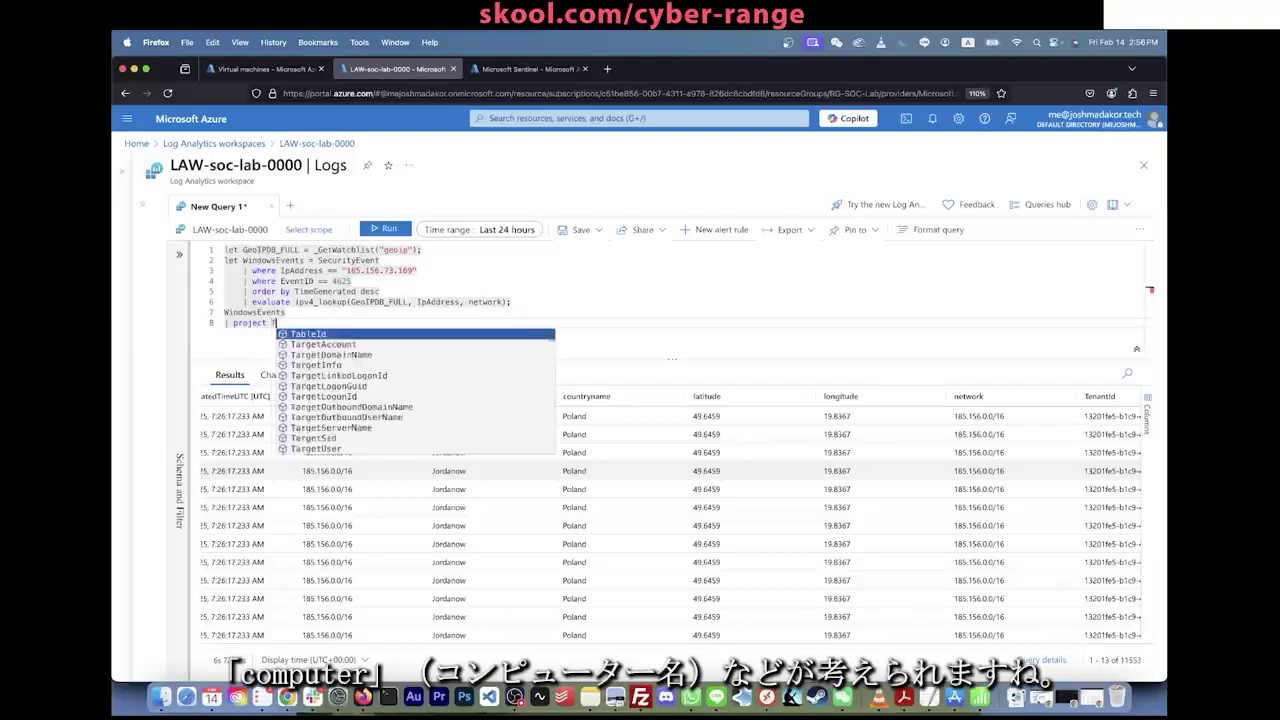
type(" Computer")
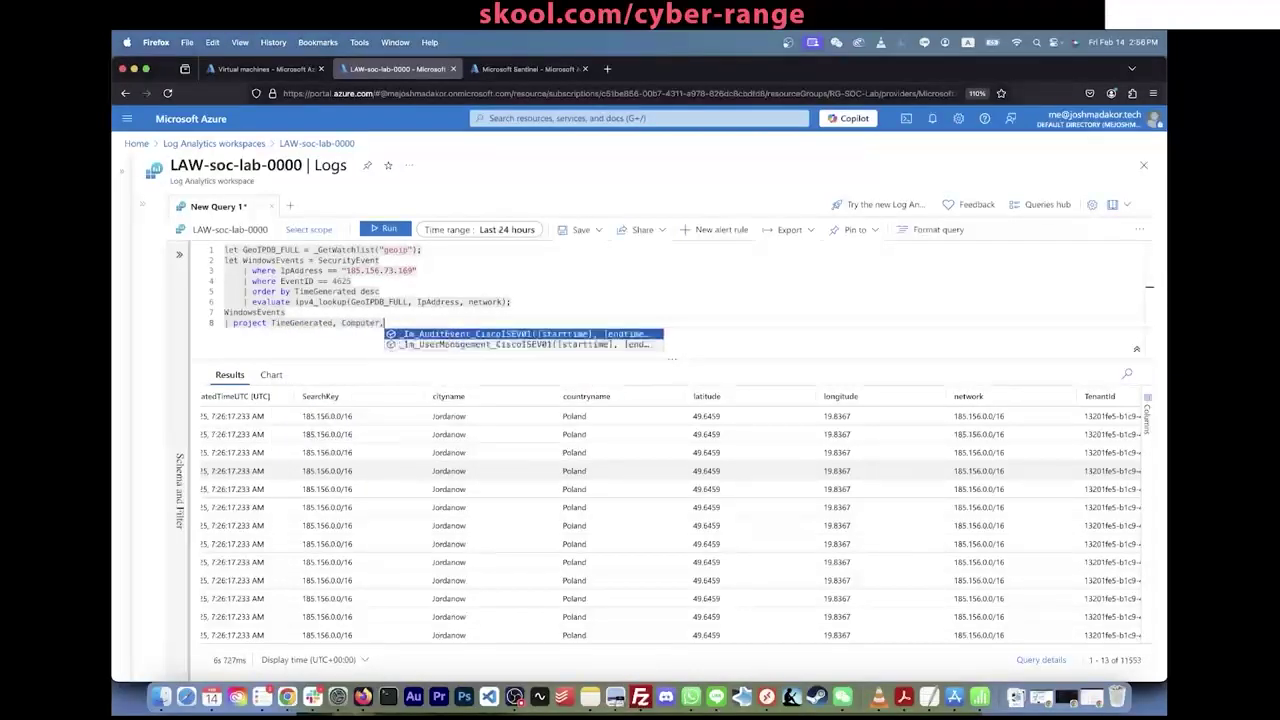
type(", ")
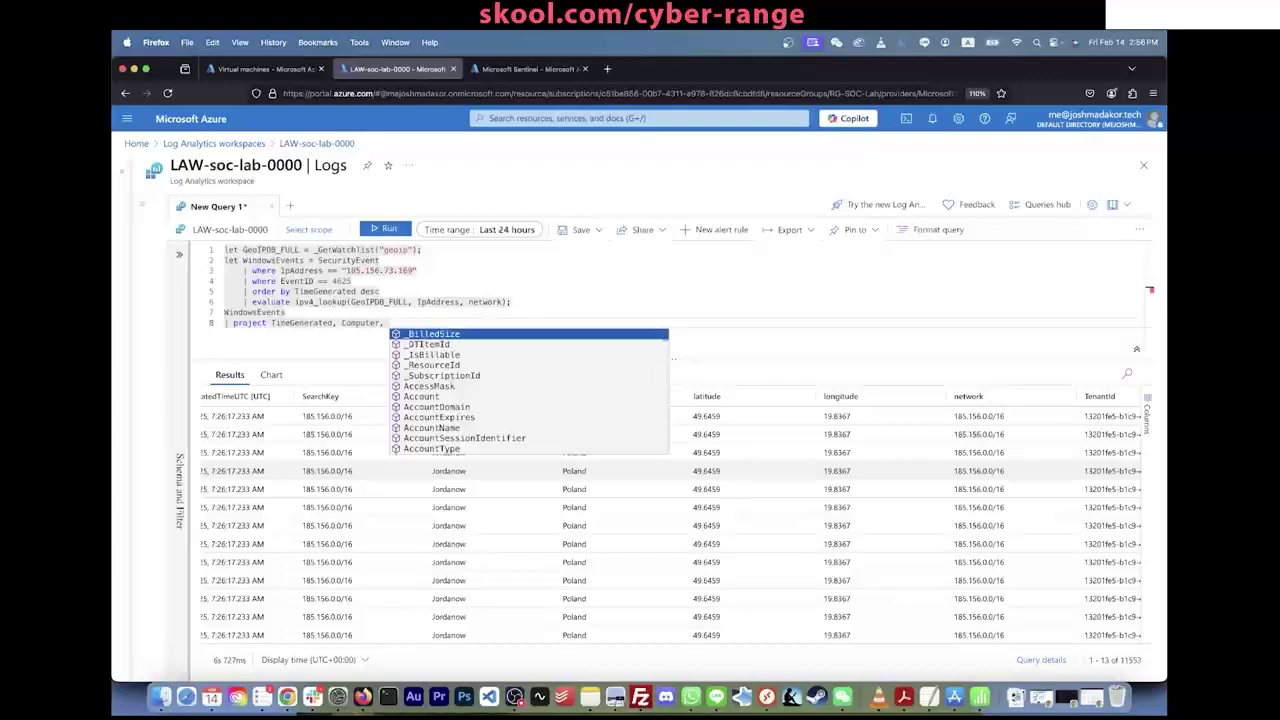
type("Ip")
key("Tab")
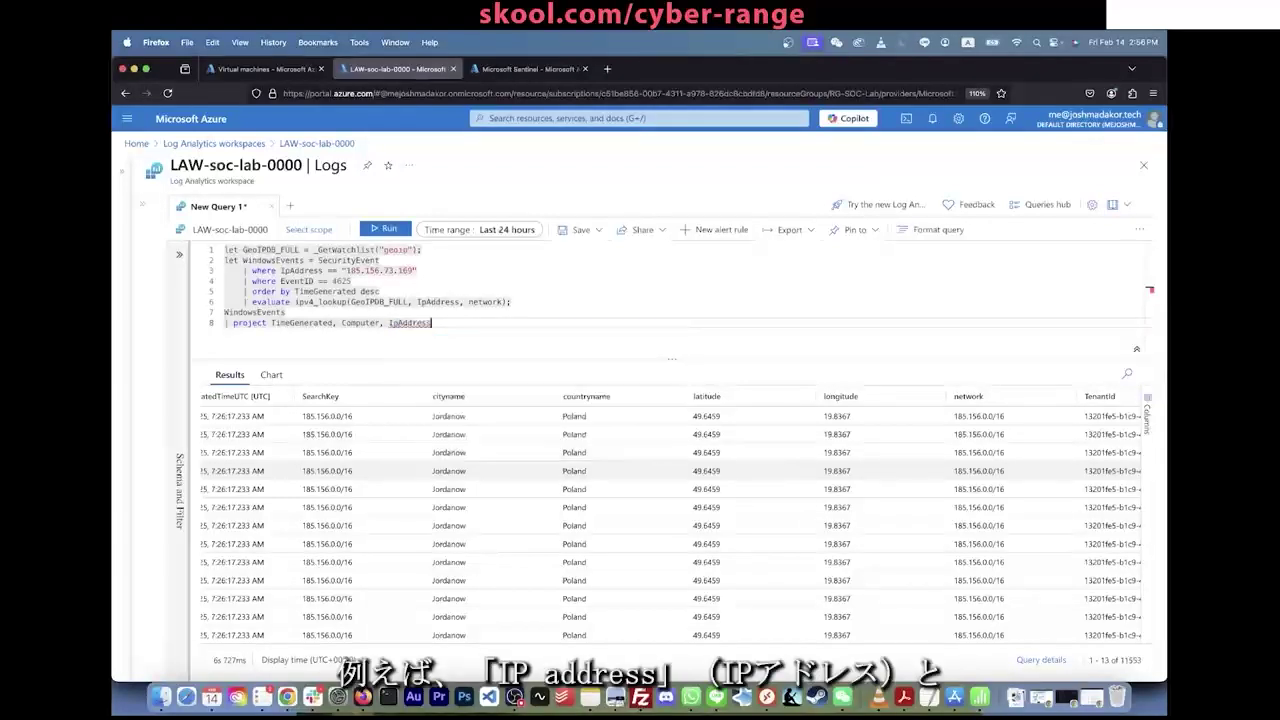
type(", array_iff(")
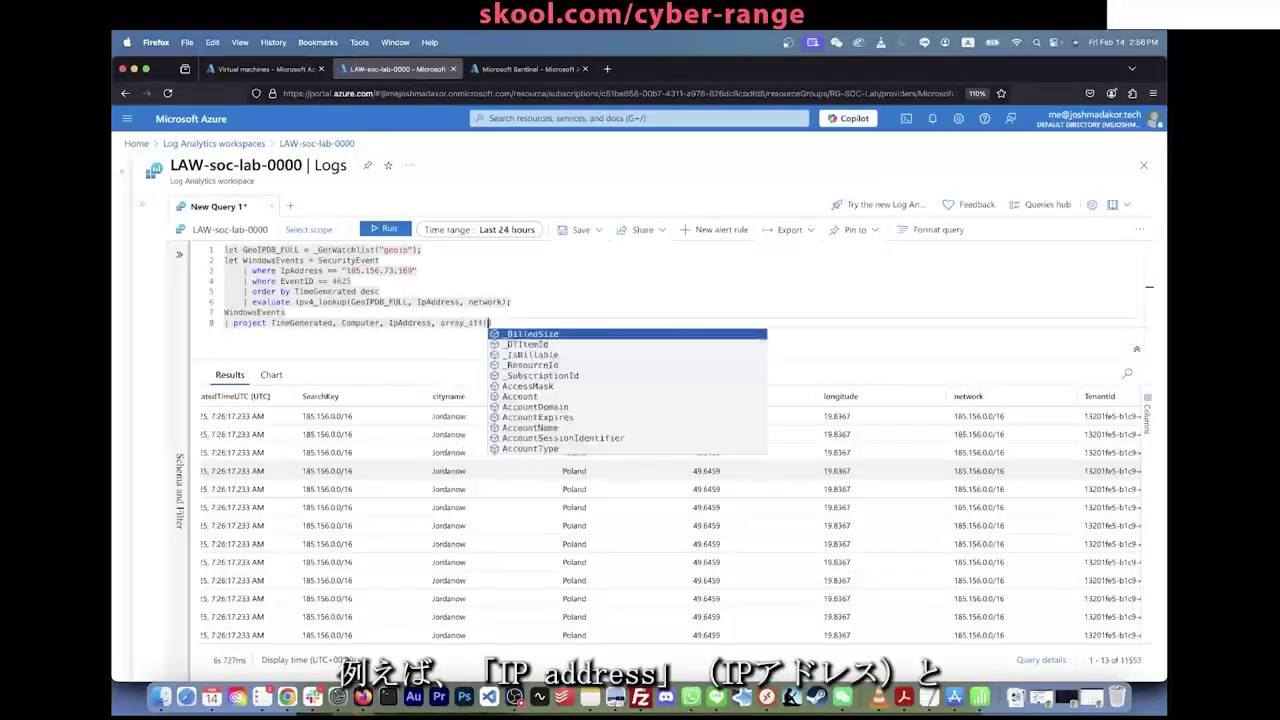
key("BackSpace")
key("BackSpace")
key("BackSpace")
key("BackSpace")
key("BackSpace")
key("BackSpace")
key("BackSpace")
key("BackSpace")
key("BackSpace")
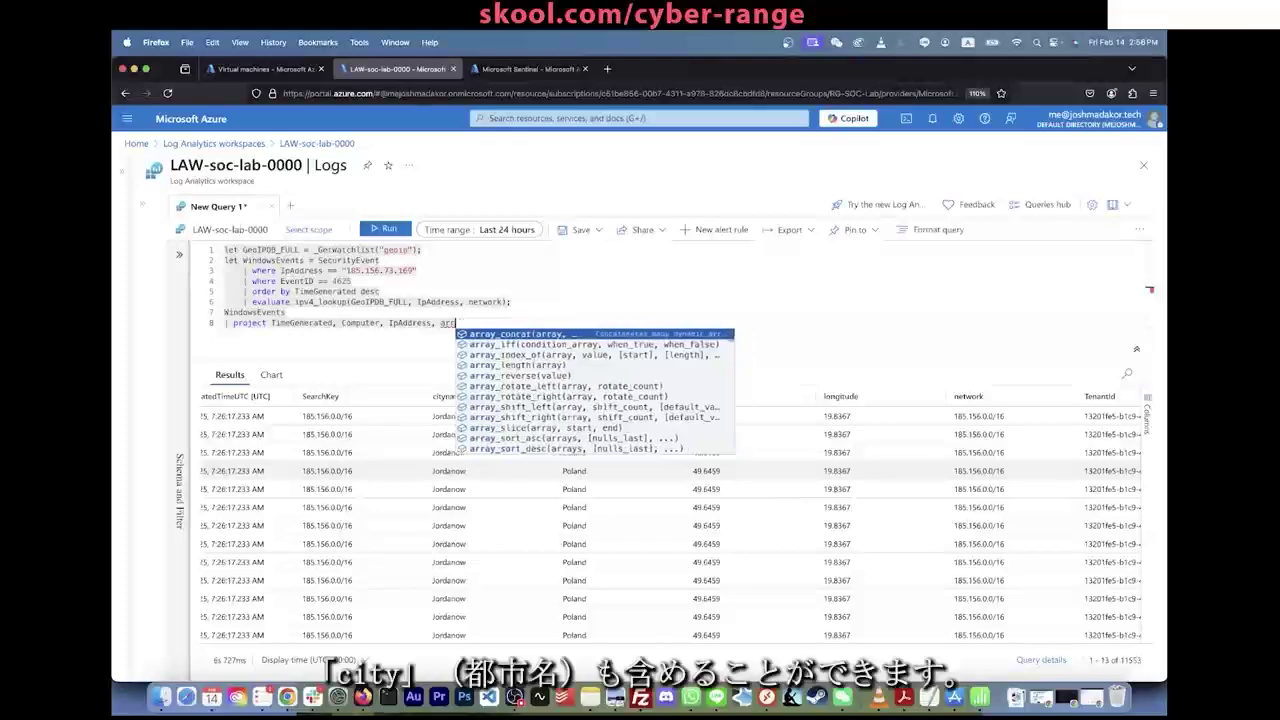
type("cityname")
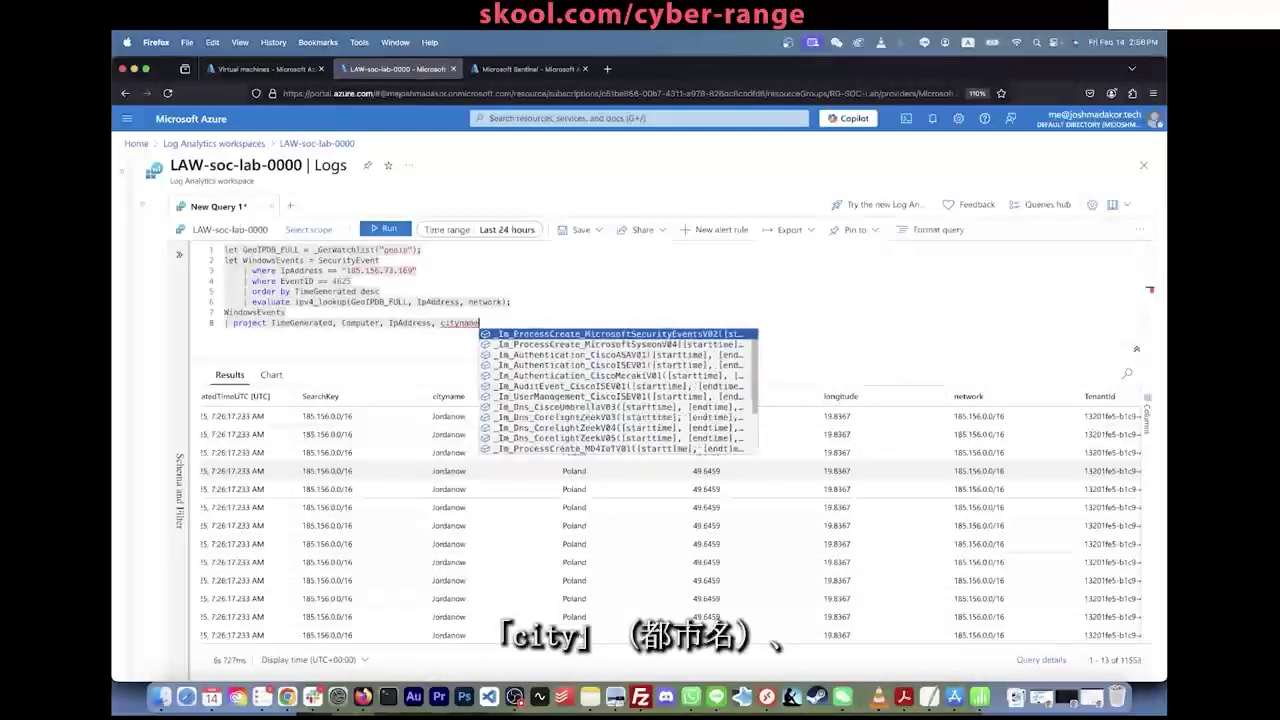
key("BackSpace")
key("BackSpace")
key("BackSpace")
key("BackSpace")
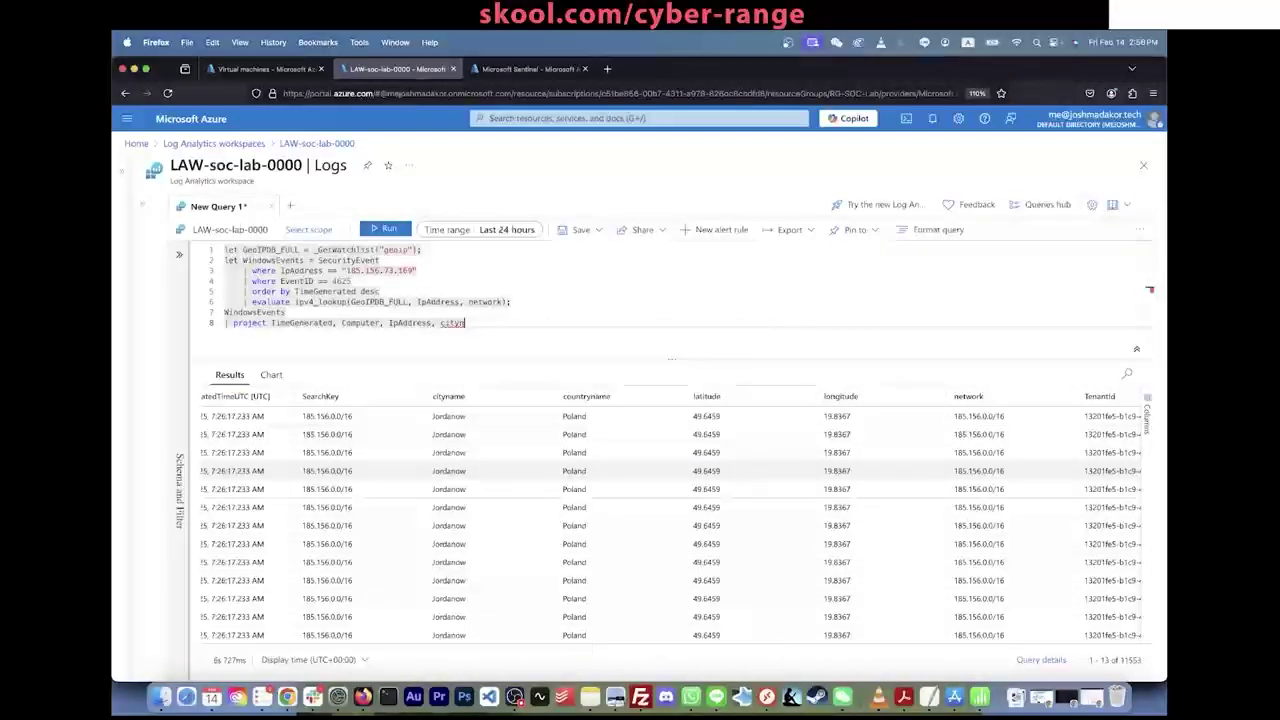
type("yname, coun")
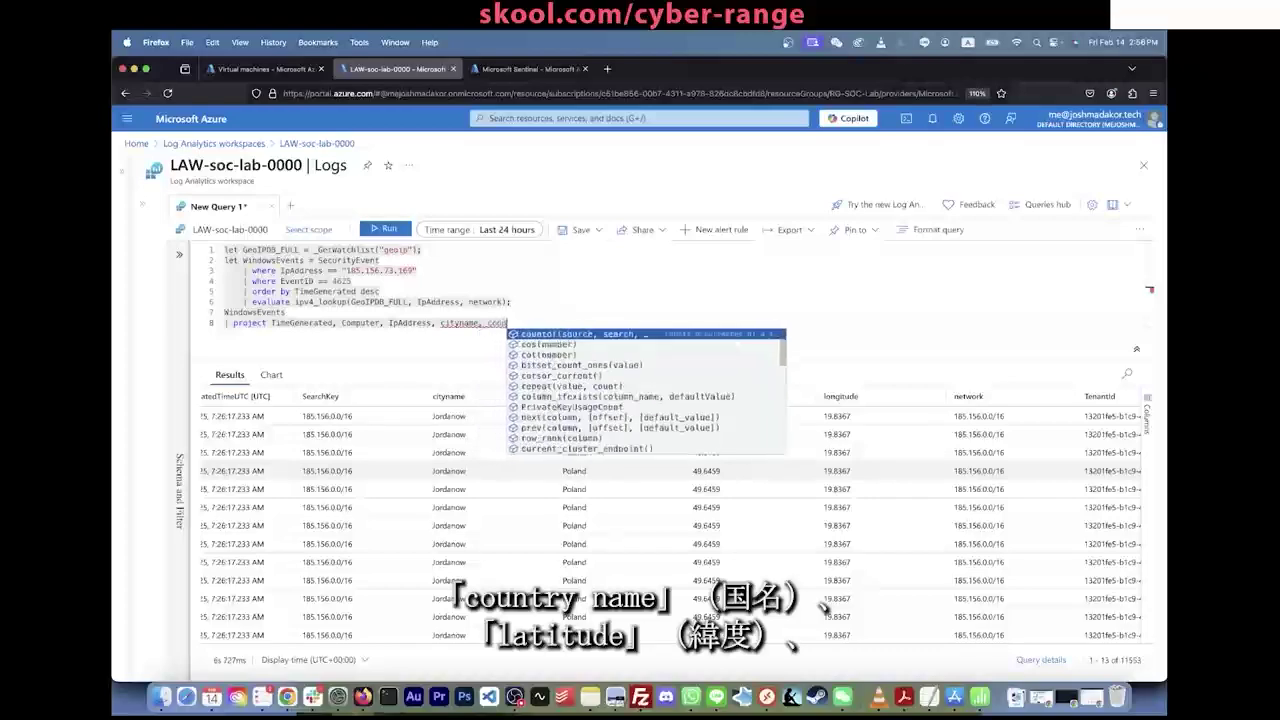
type("tryname, latitu")
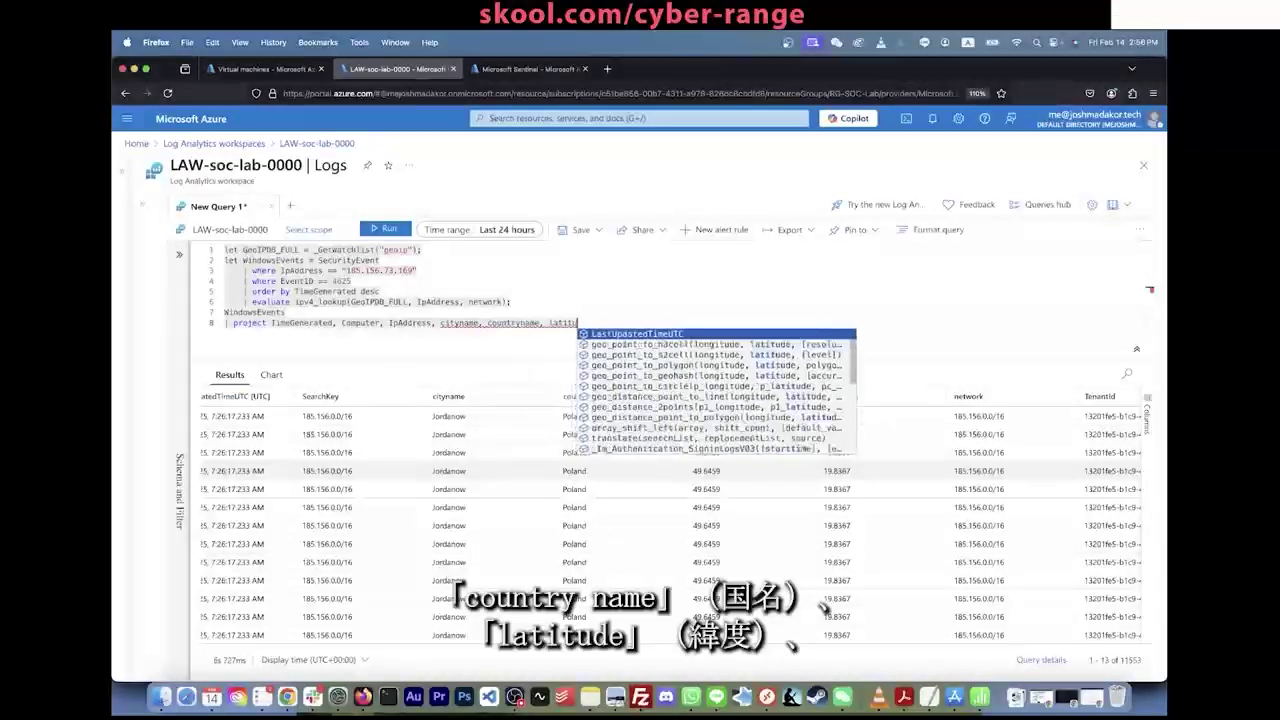
type("de")
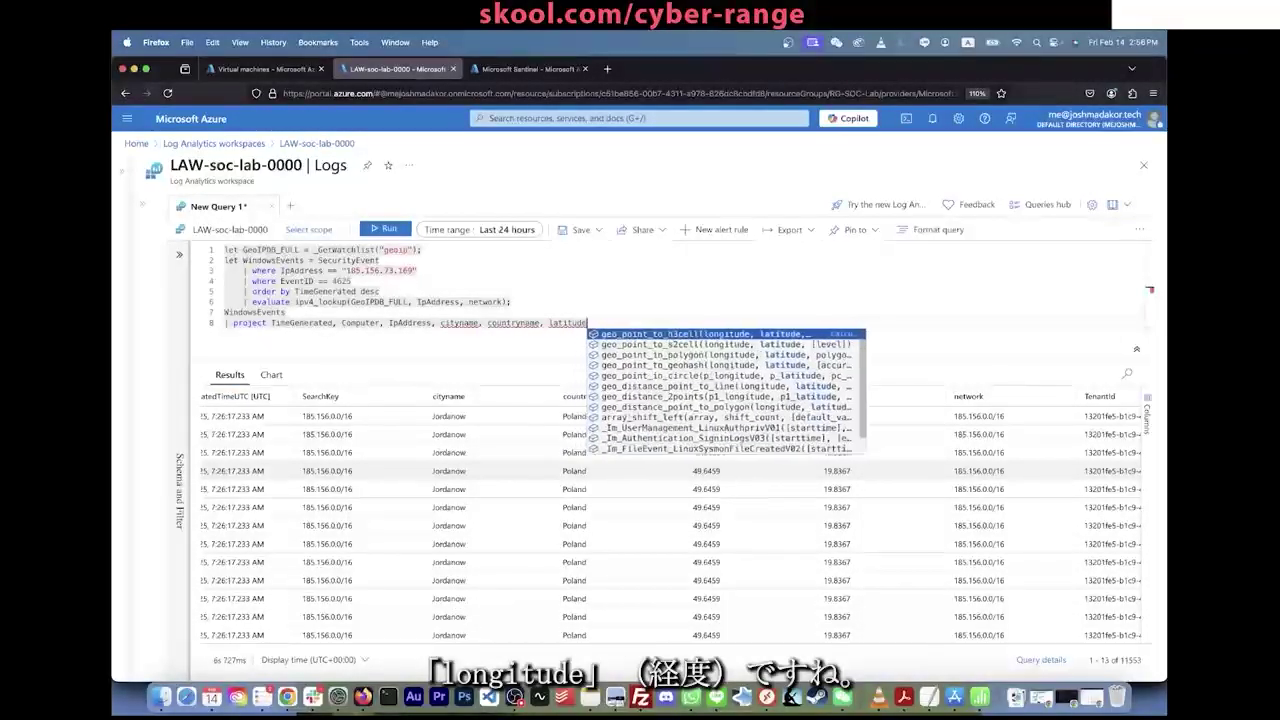
type(", longitude")
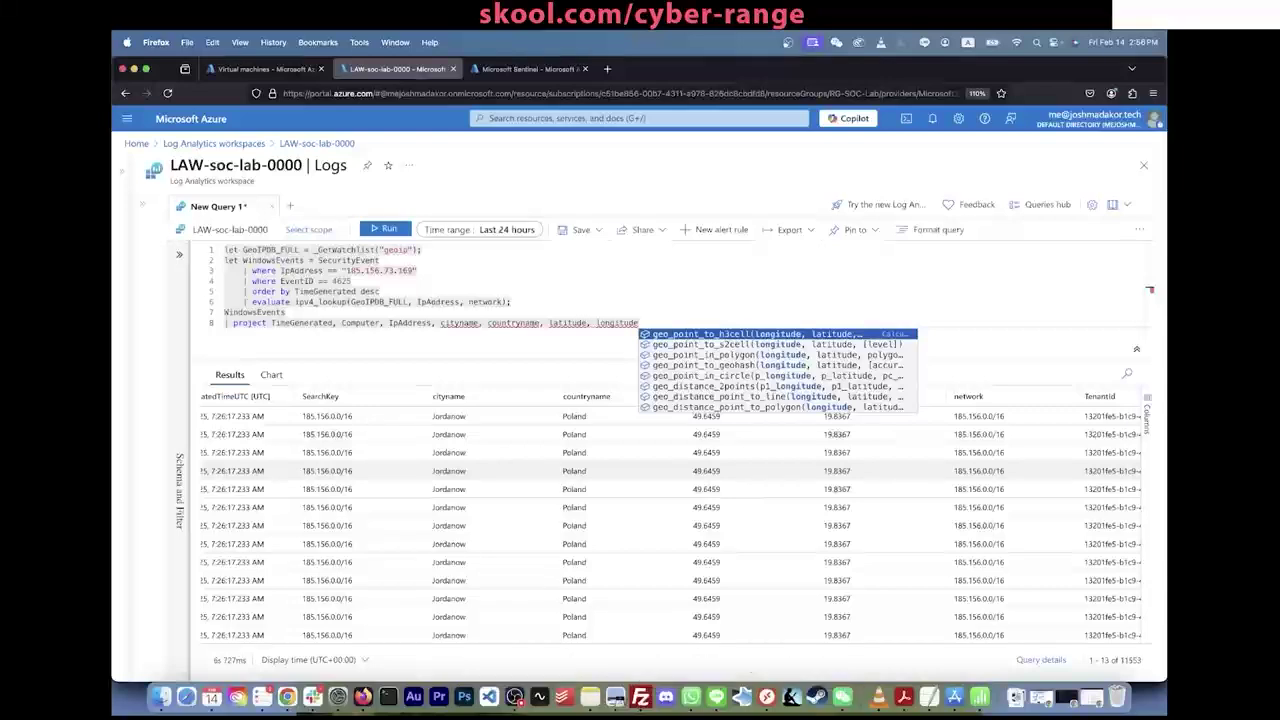
key("shift+Return")
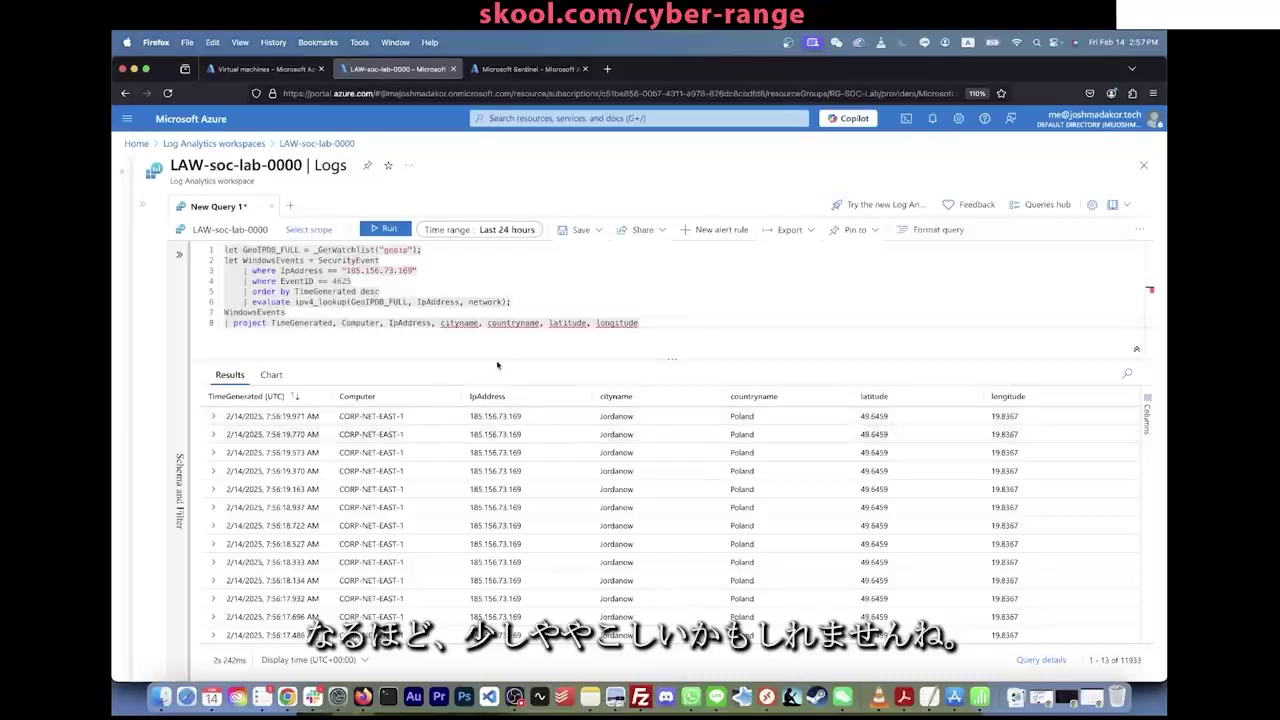
Step: Change IpAddress to 'AttackerIp = IpAddress' in the project line, rerun, and select the filter IP
left_click(388, 323)
type("Attack")
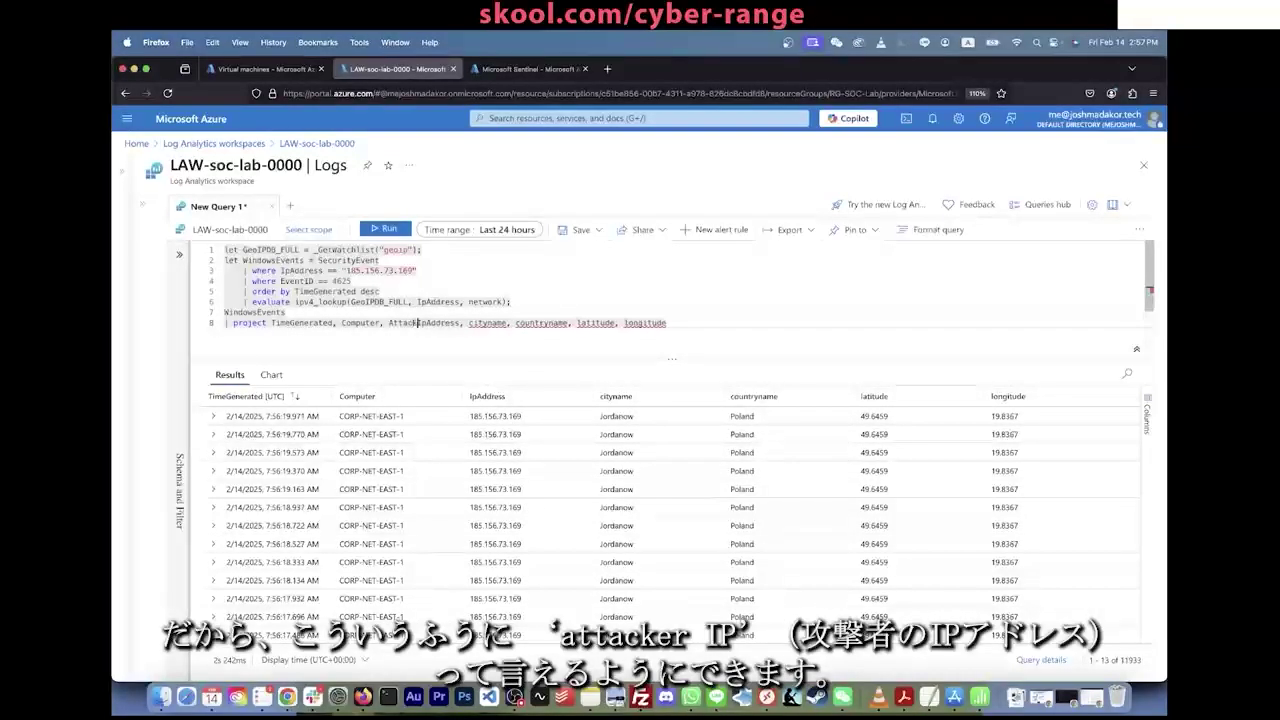
type("erIp")
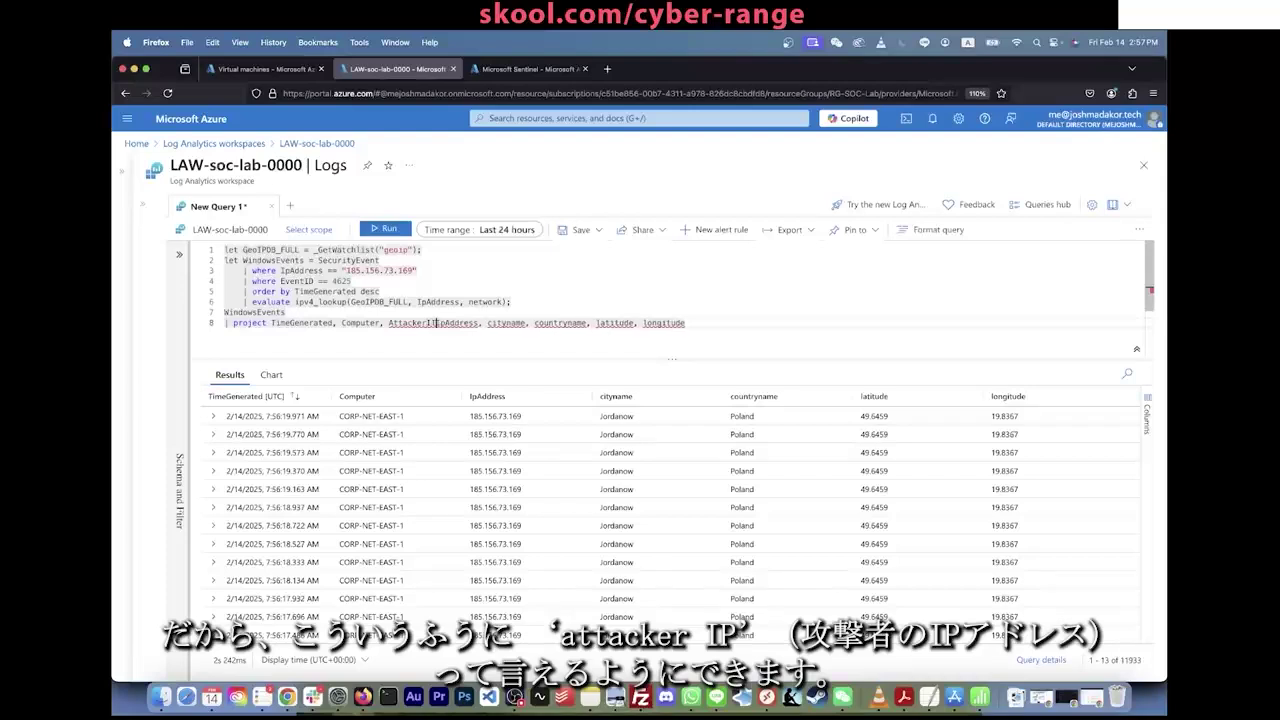
key("BackSpace")
key("BackSpace")
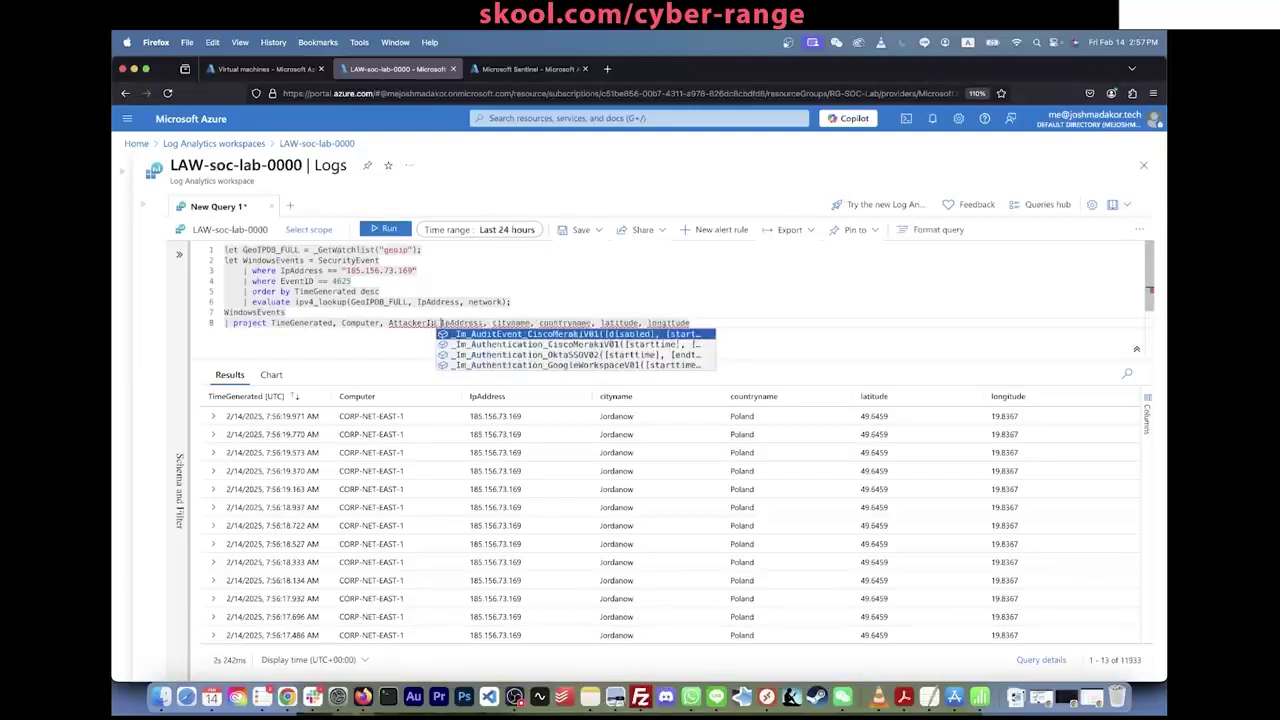
type("=")
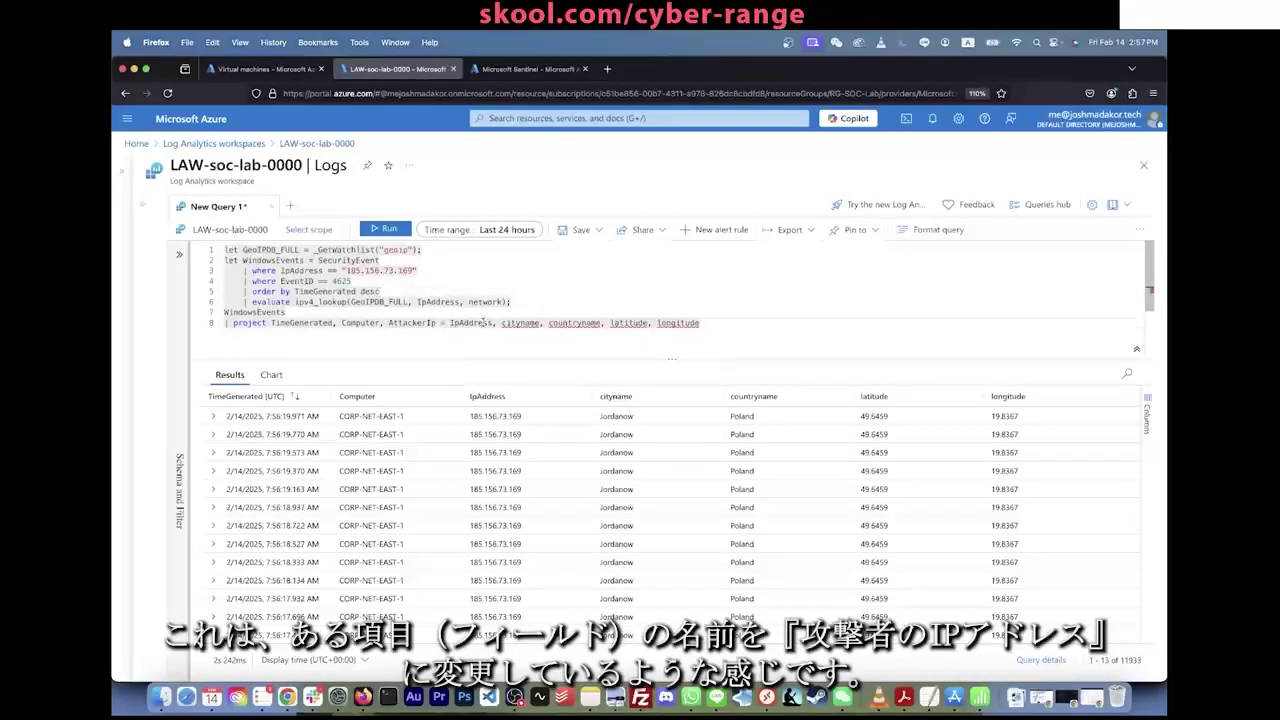
left_click(403, 314)
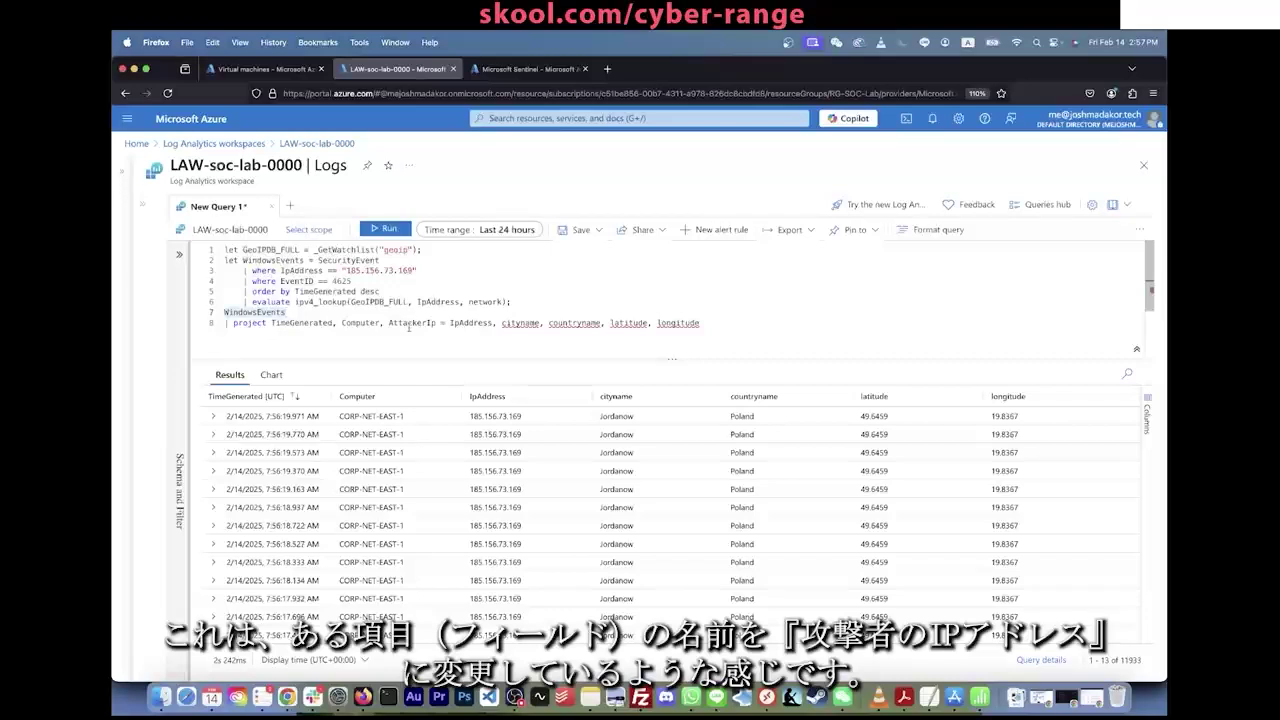
left_click(725, 326)
key("shift+Return")
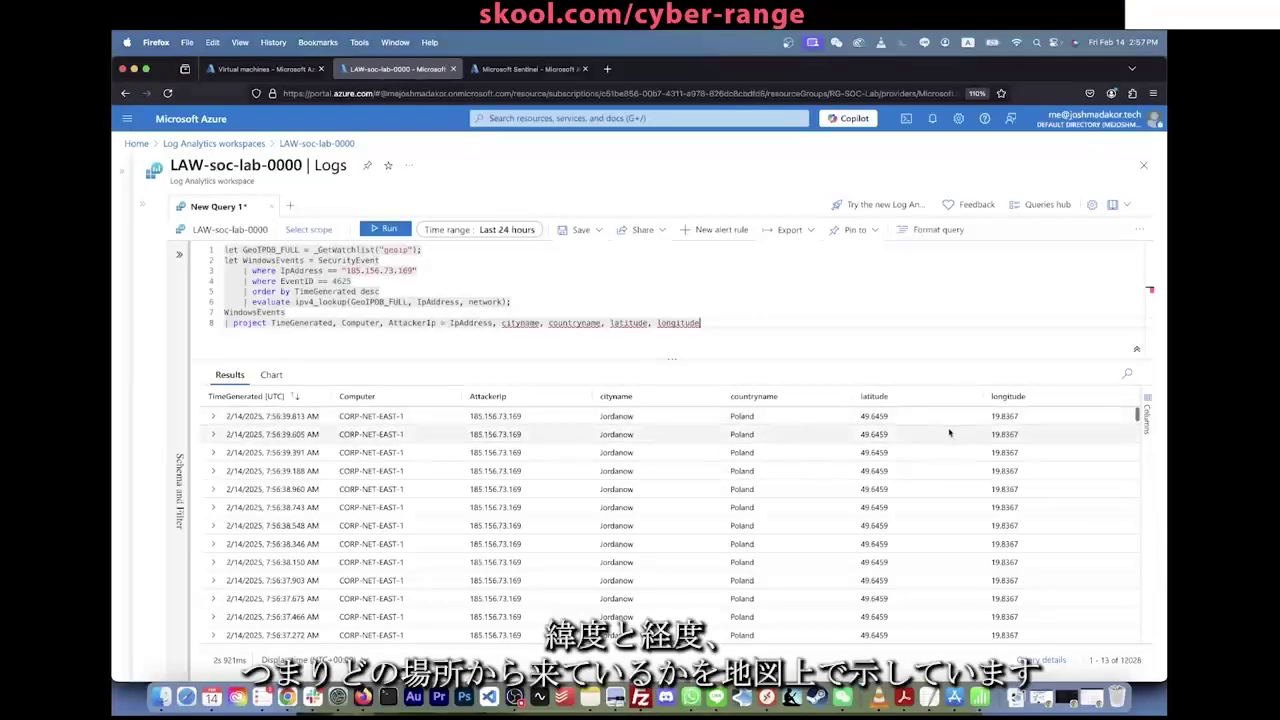
scroll(920, 432, "down", 1)
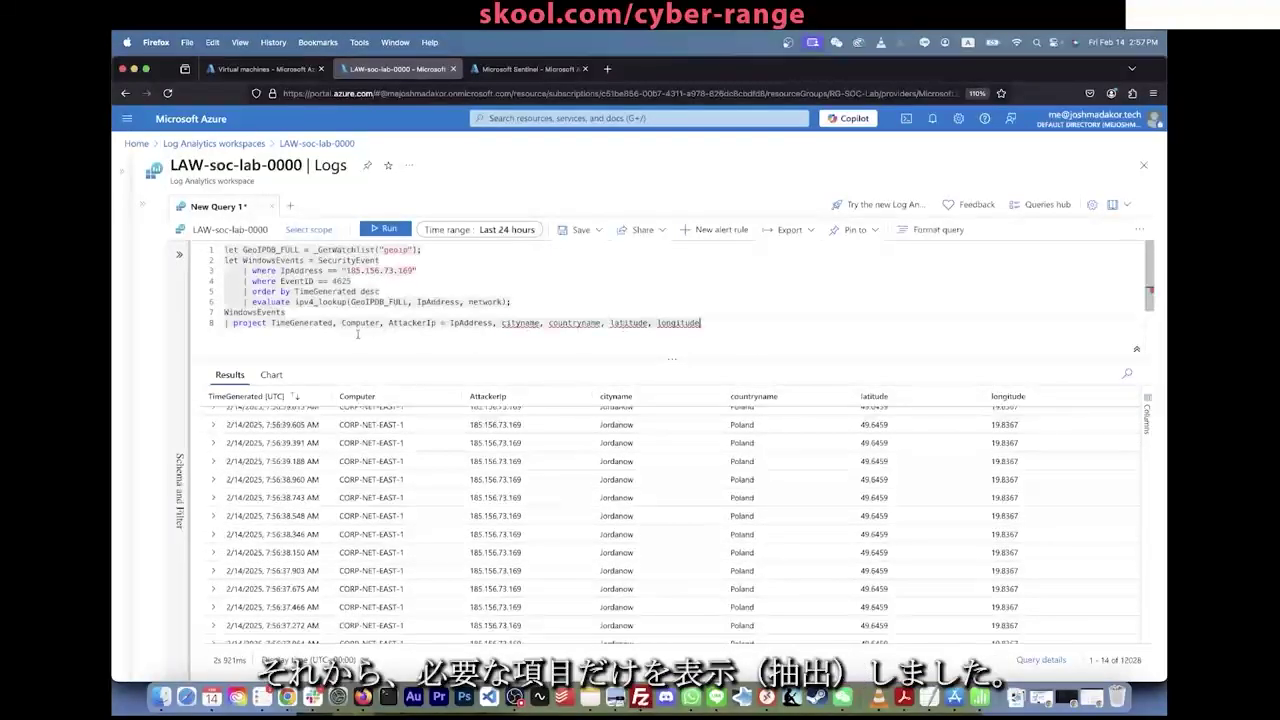
left_click(349, 270)
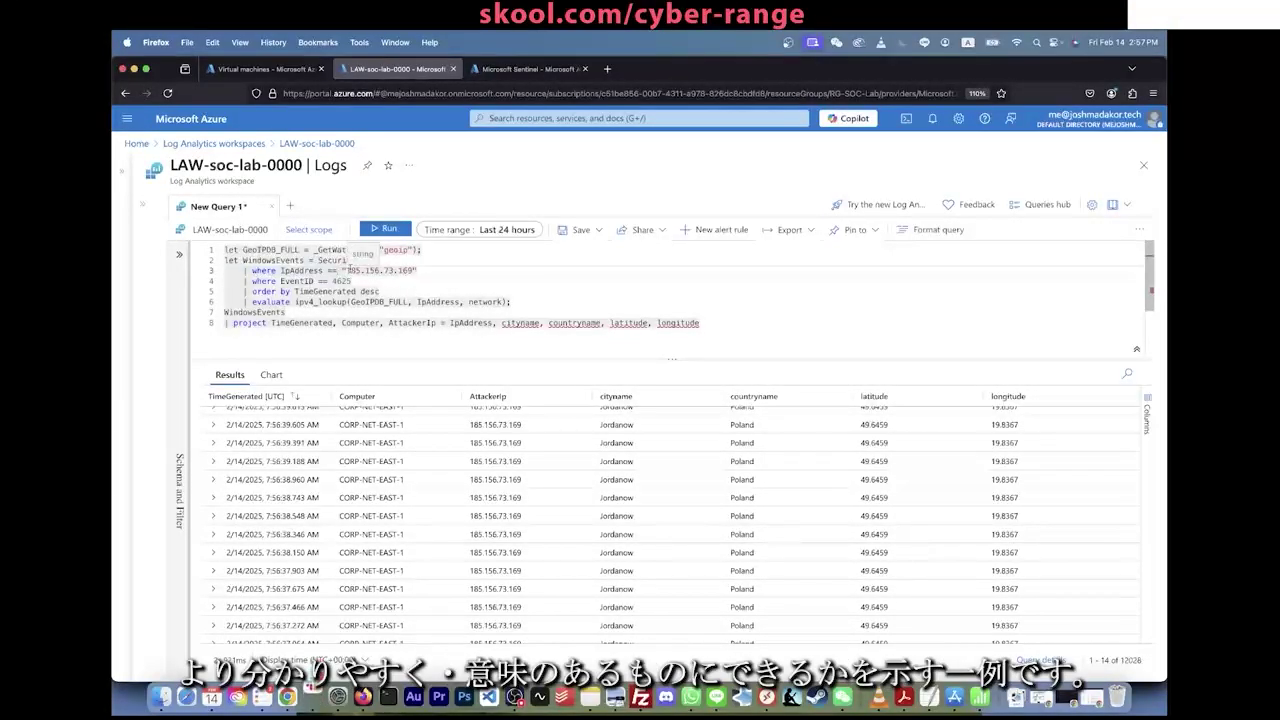
left_click_drag(345, 270, 416, 270)
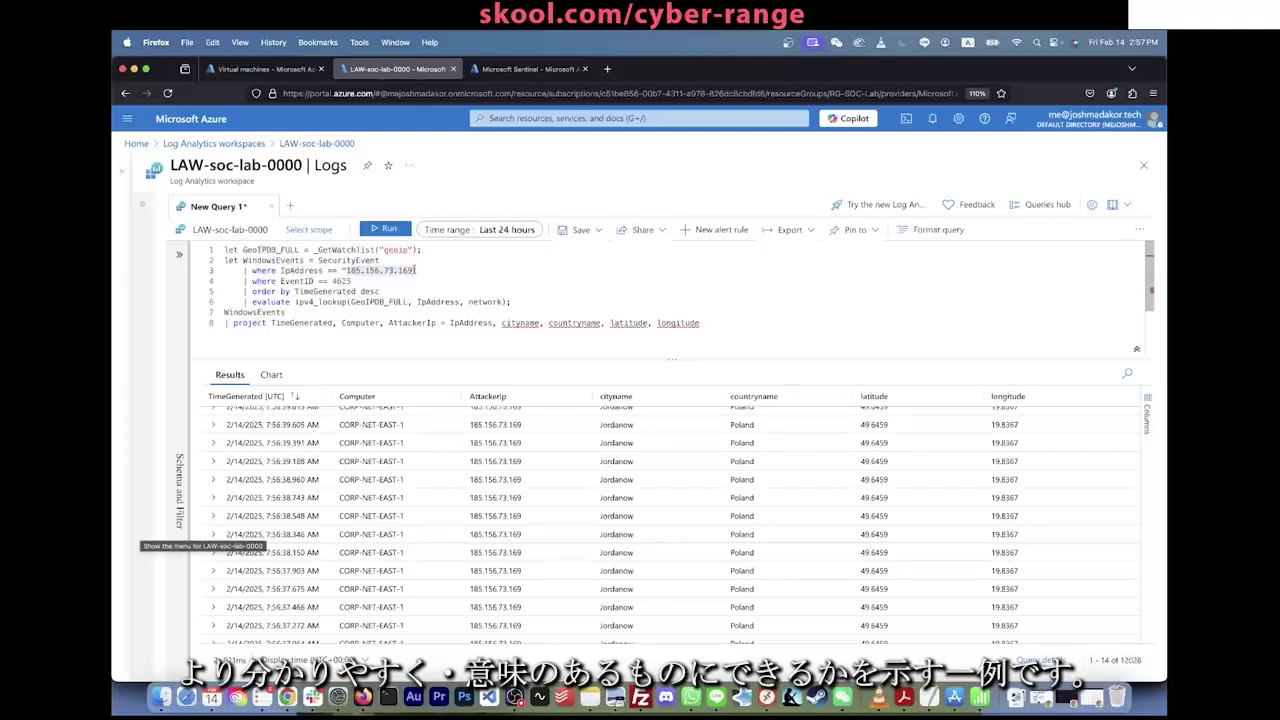
Step: Cut the 'where IpAddress ==' filter line and rerun the query for all attacker IPs
key("super+a")
key("BackSpace")
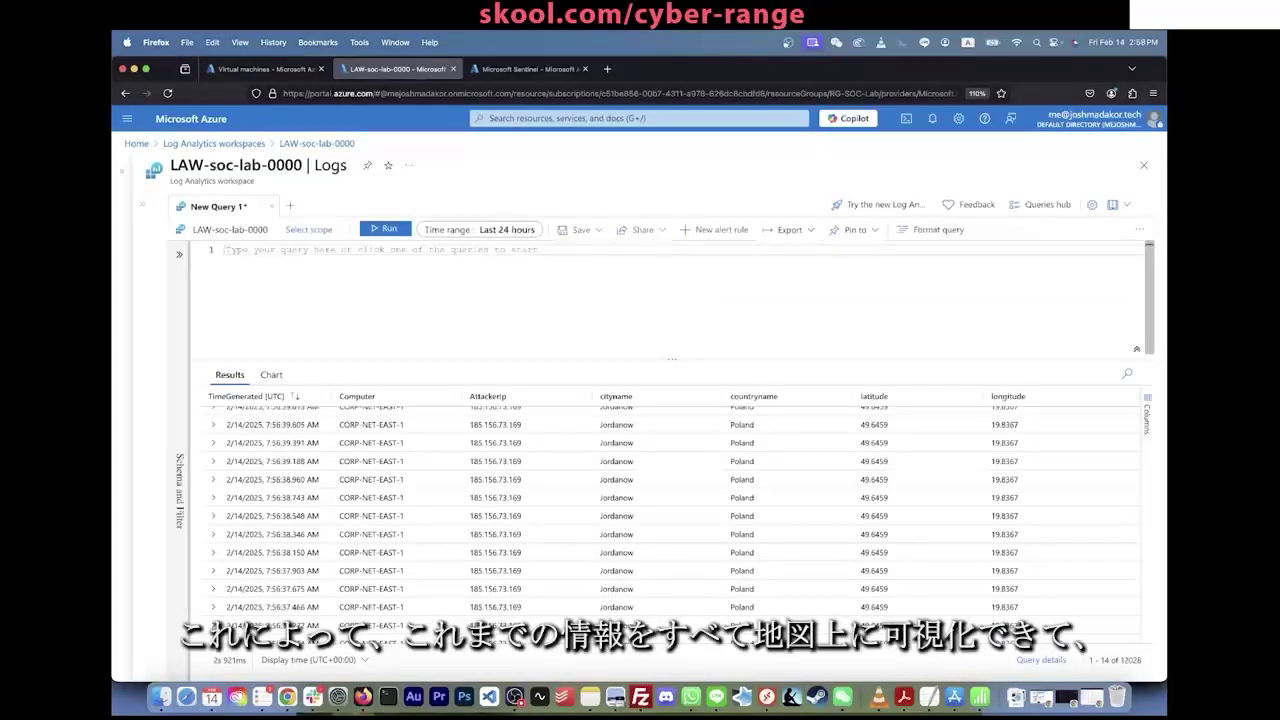
scroll(560, 480, "down", 2)
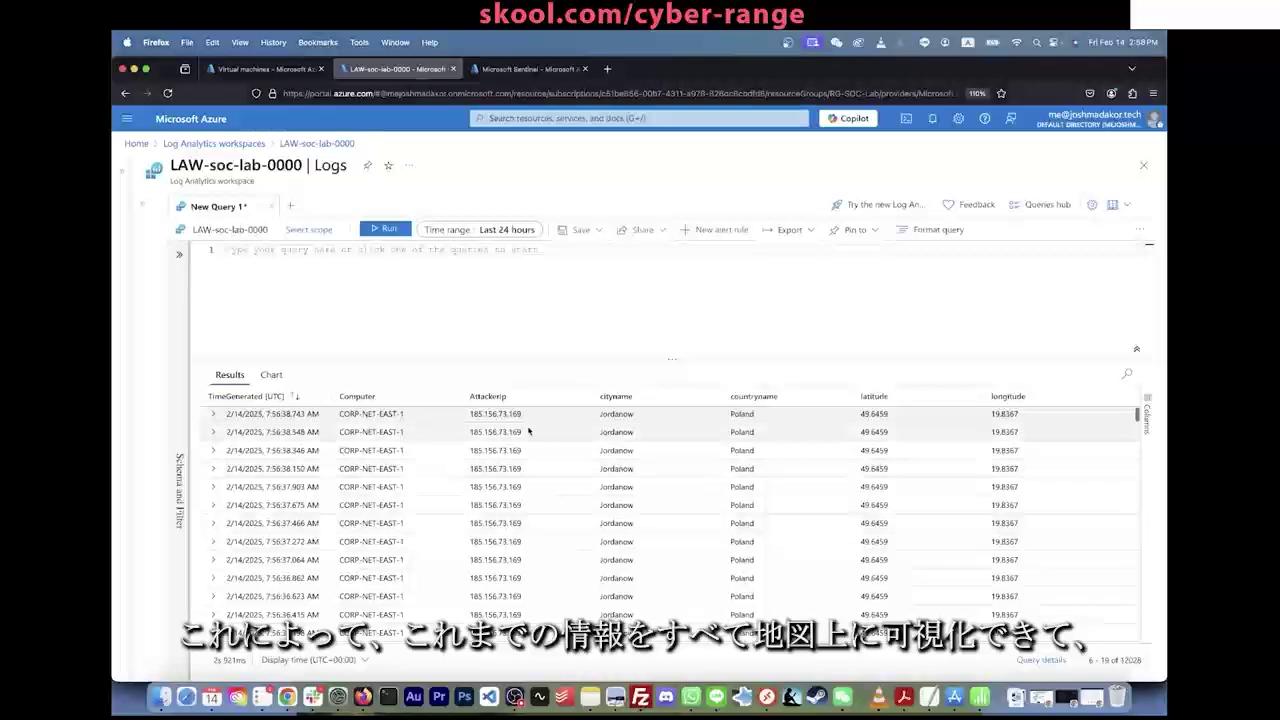
scroll(567, 522, "up", 3)
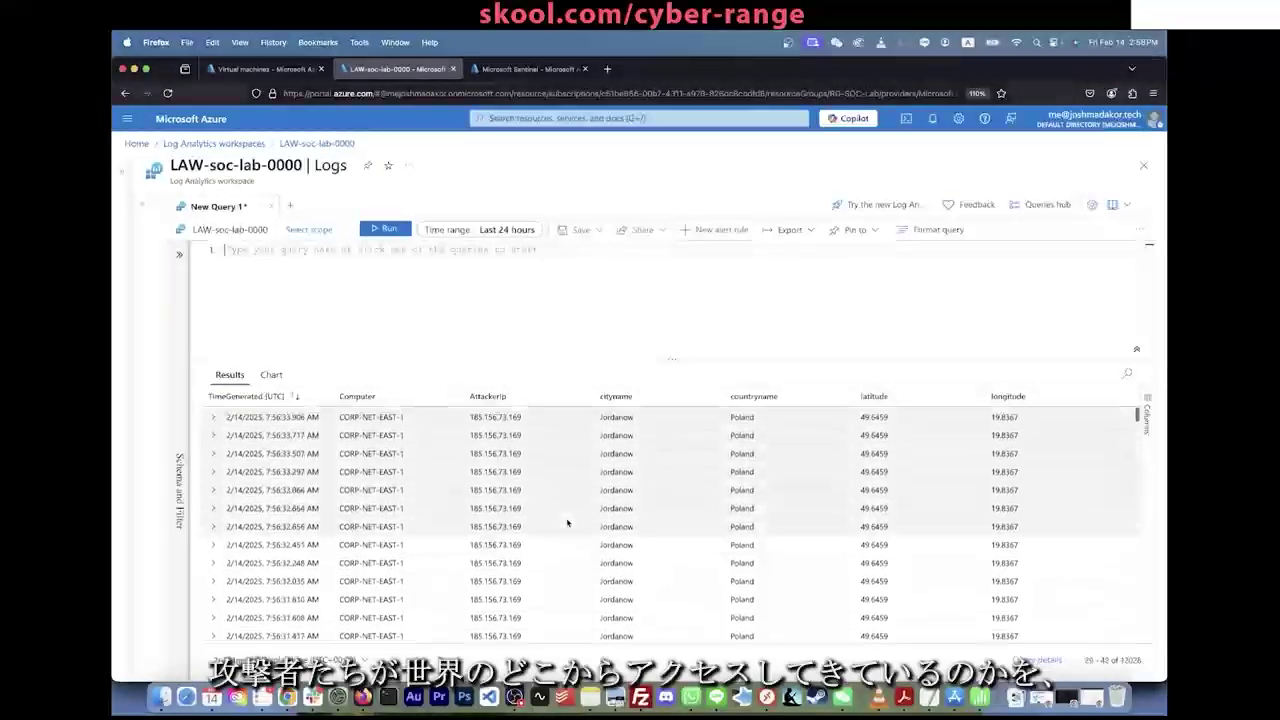
scroll(567, 522, "down", 10)
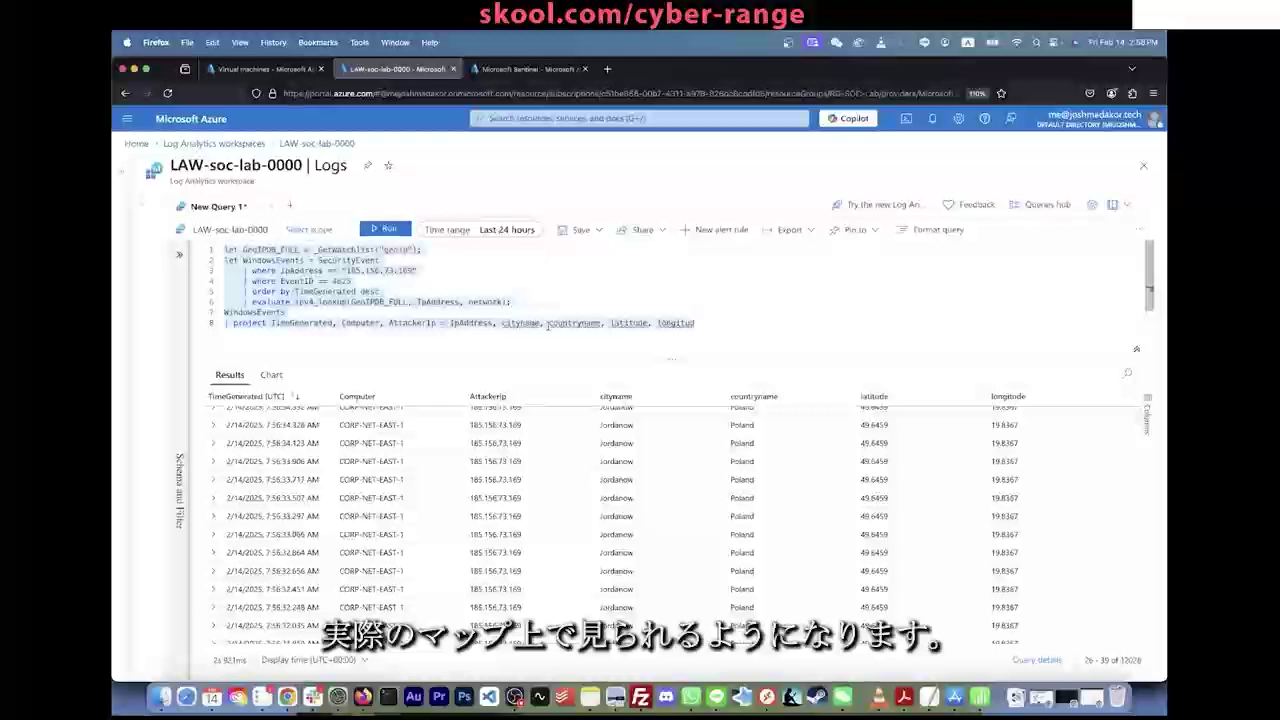
left_click(457, 270)
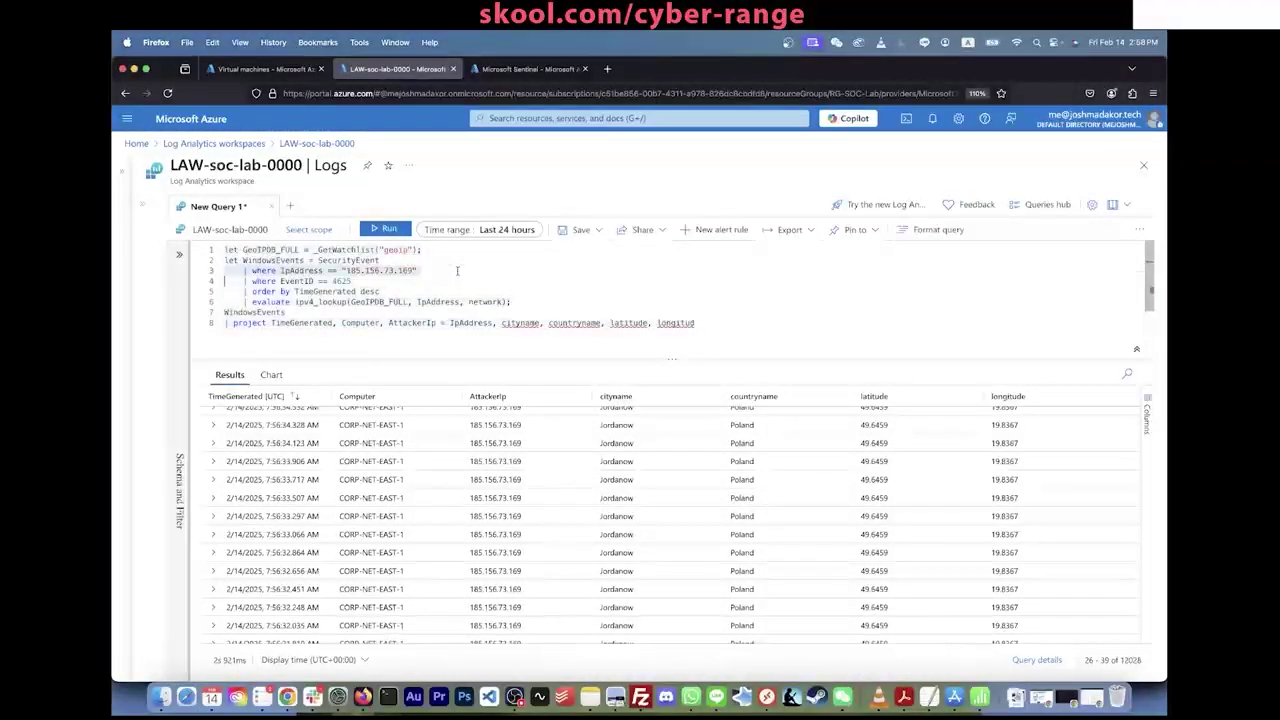
key("super+x")
key("shift+Return")
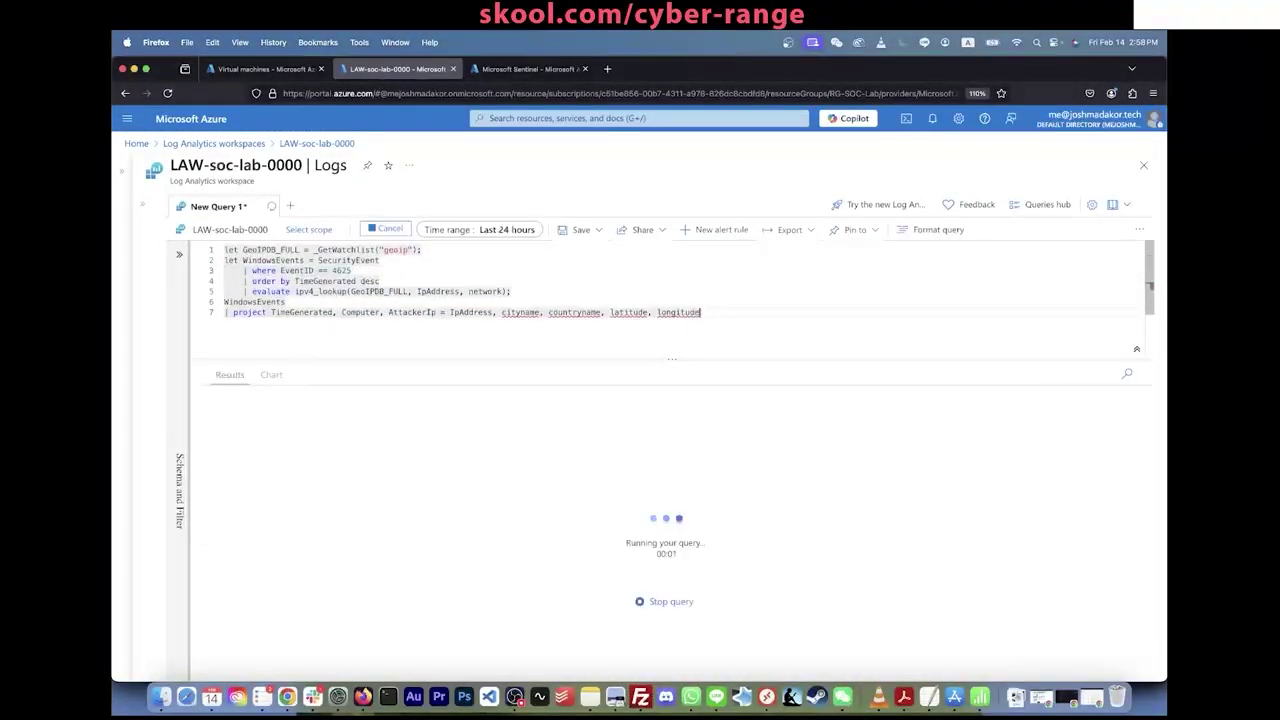
key("shift+Return")
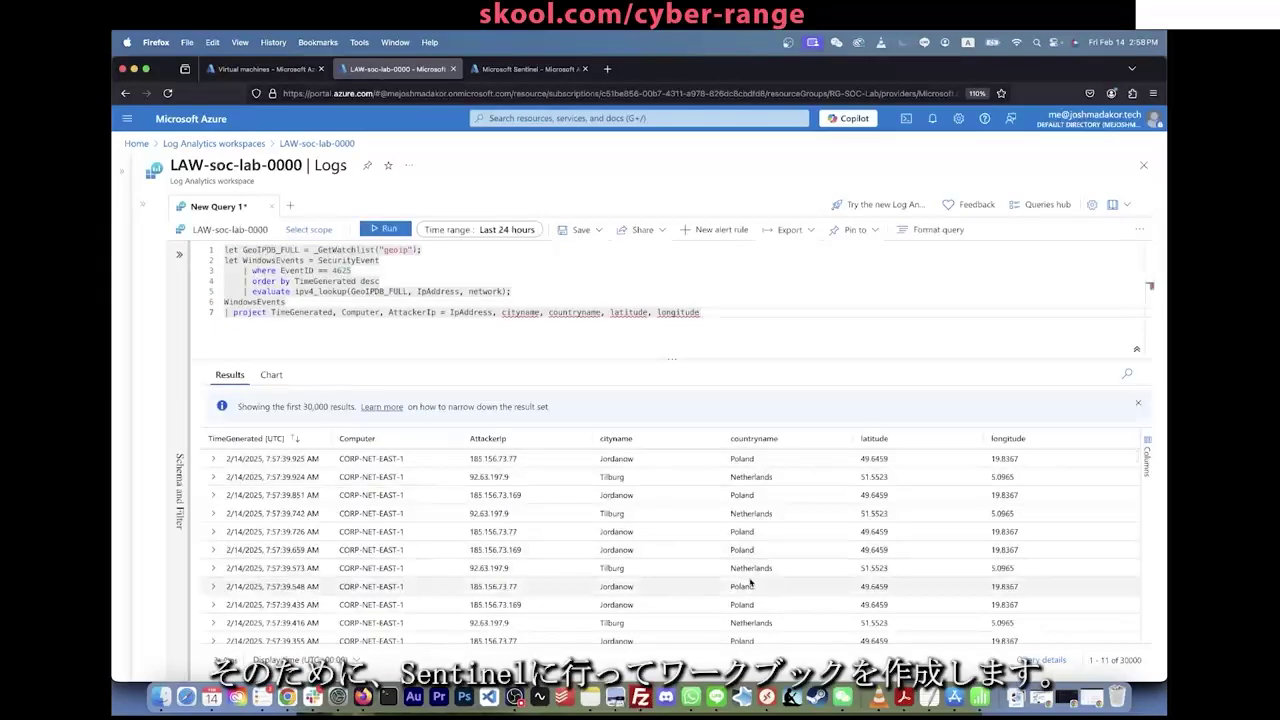
Step: Load portal.azure.com and open Microsoft Sentinel by searching 'sentinel'
left_click(546, 70)
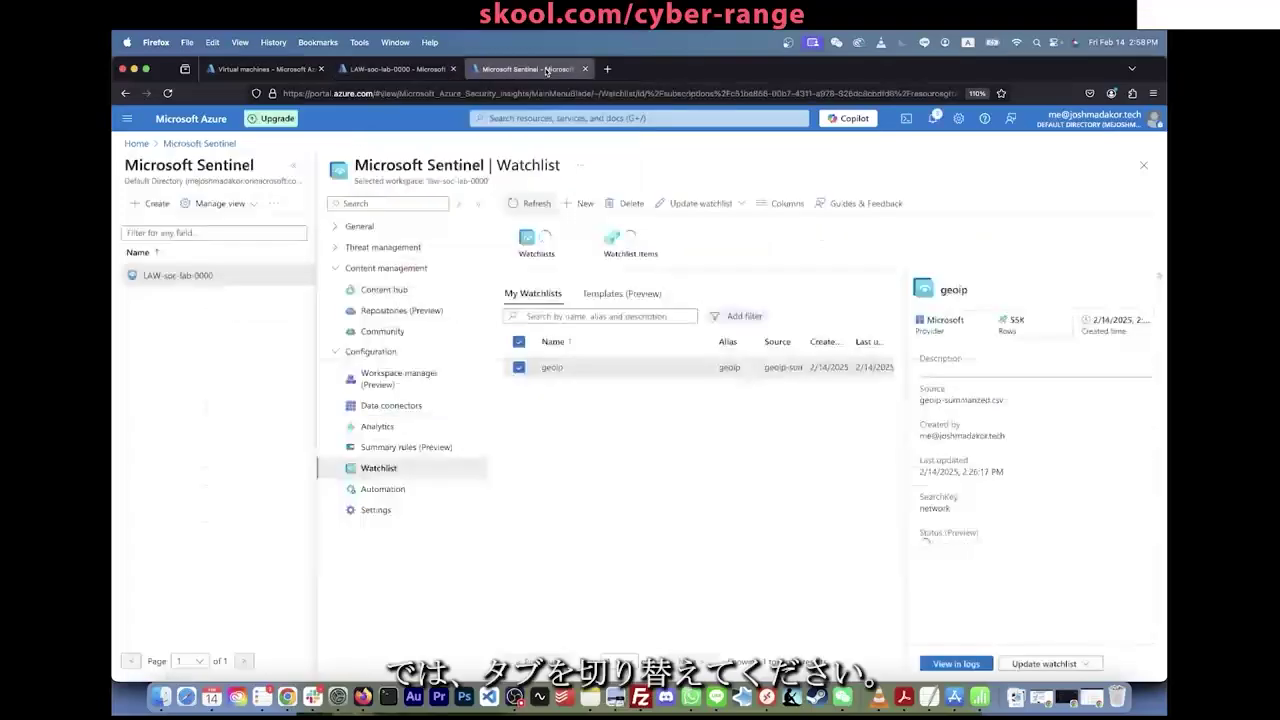
left_click(500, 117)
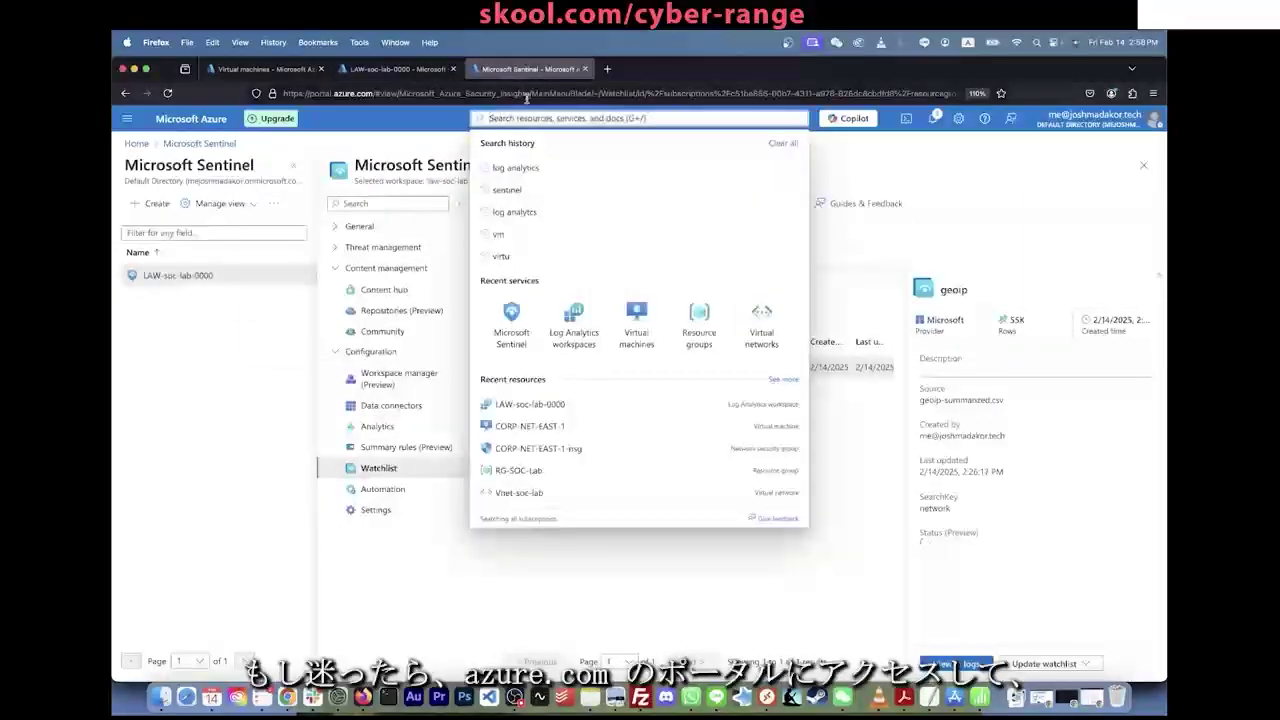
left_click(520, 93)
type("portal.azure.com/")
key("Return")
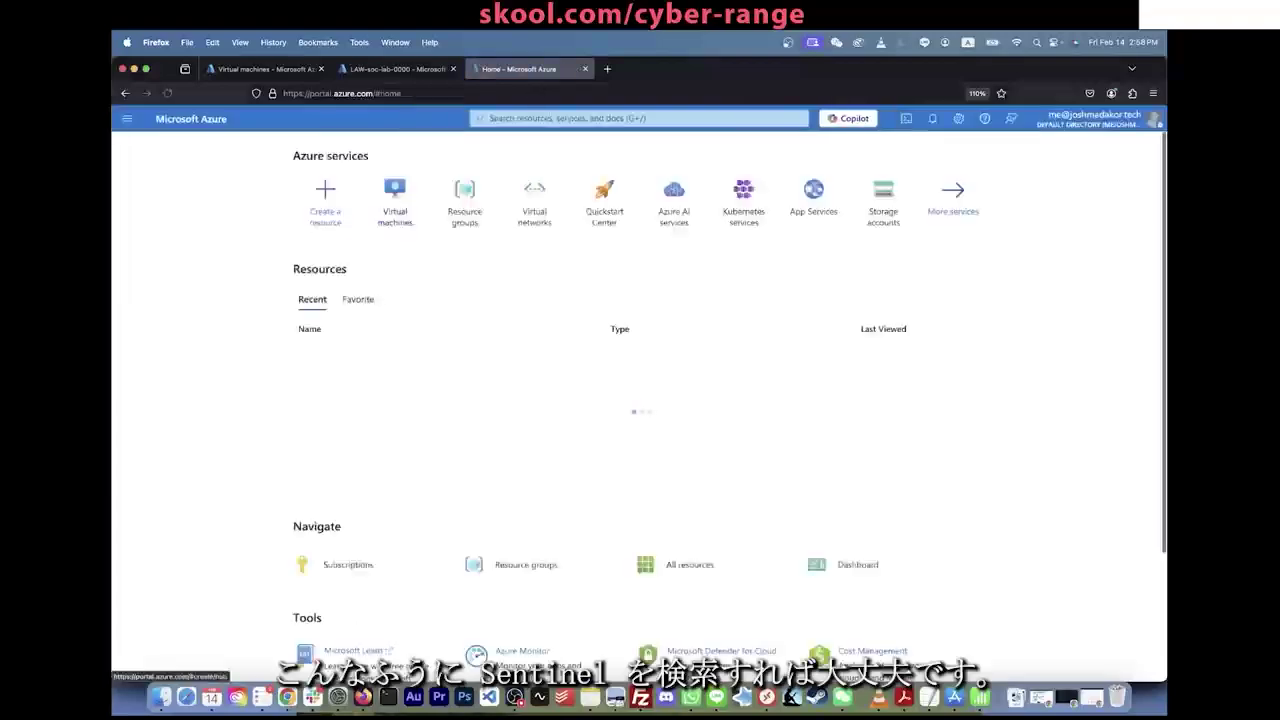
left_click(560, 118)
type("sentine")
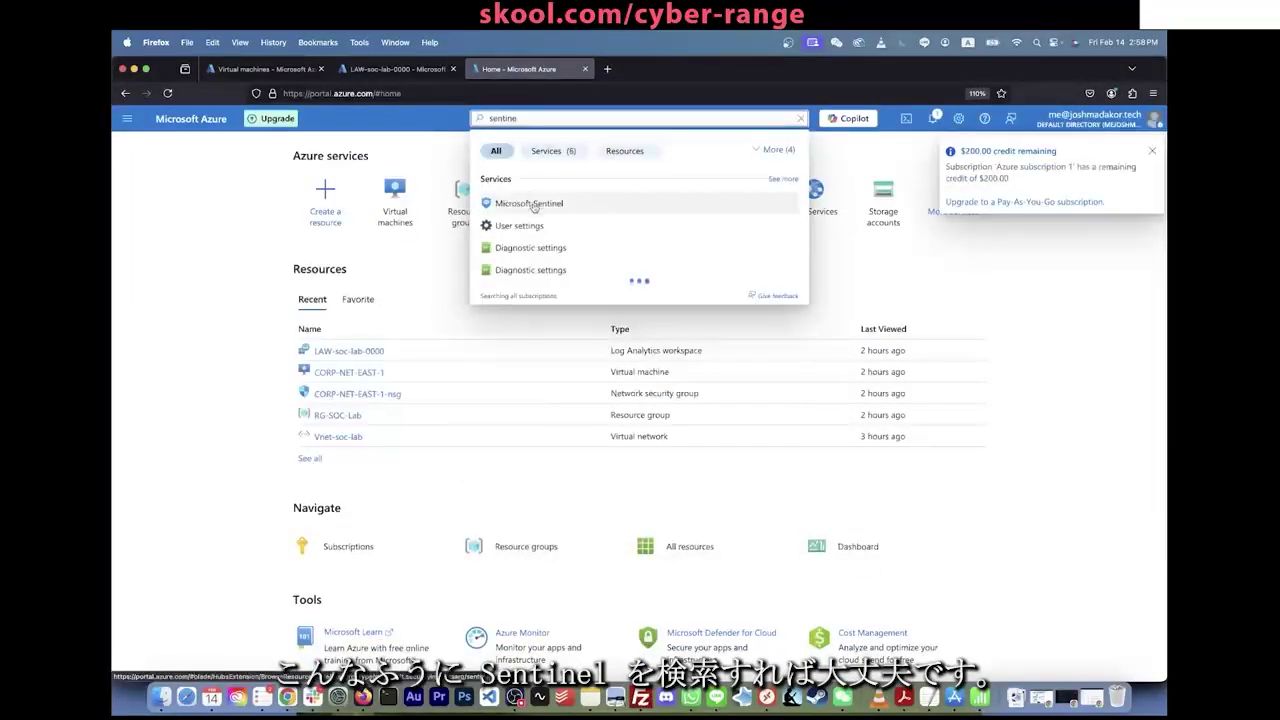
left_click(530, 204)
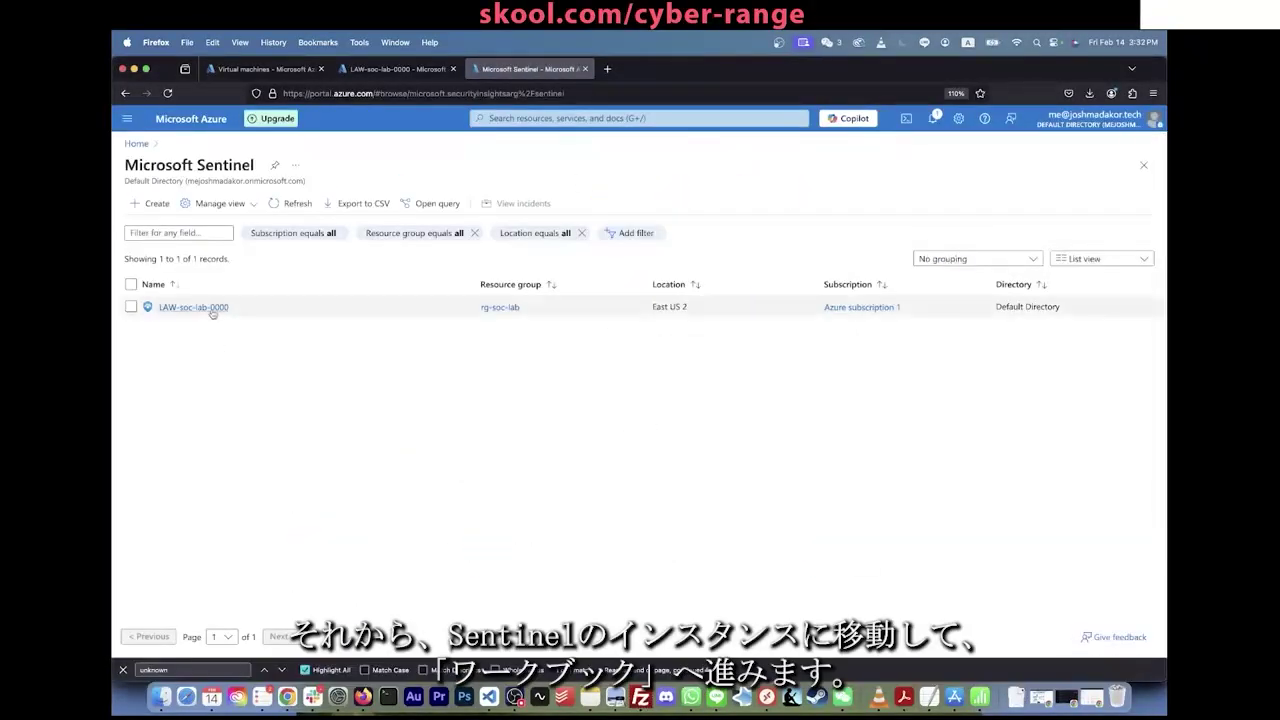
Step: Add a new workbook under LAW-soc-lab-0000's Sentinel Workbooks and switch it to edit mode
left_click(212, 309)
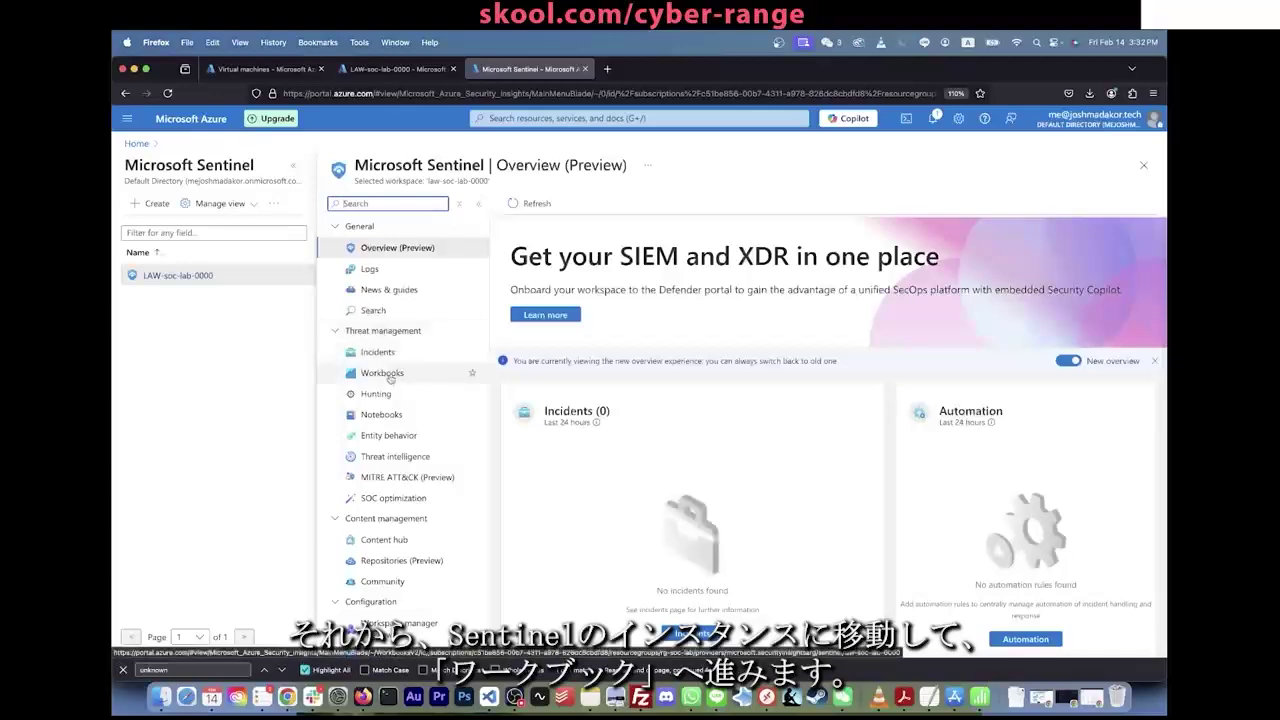
left_click(390, 375)
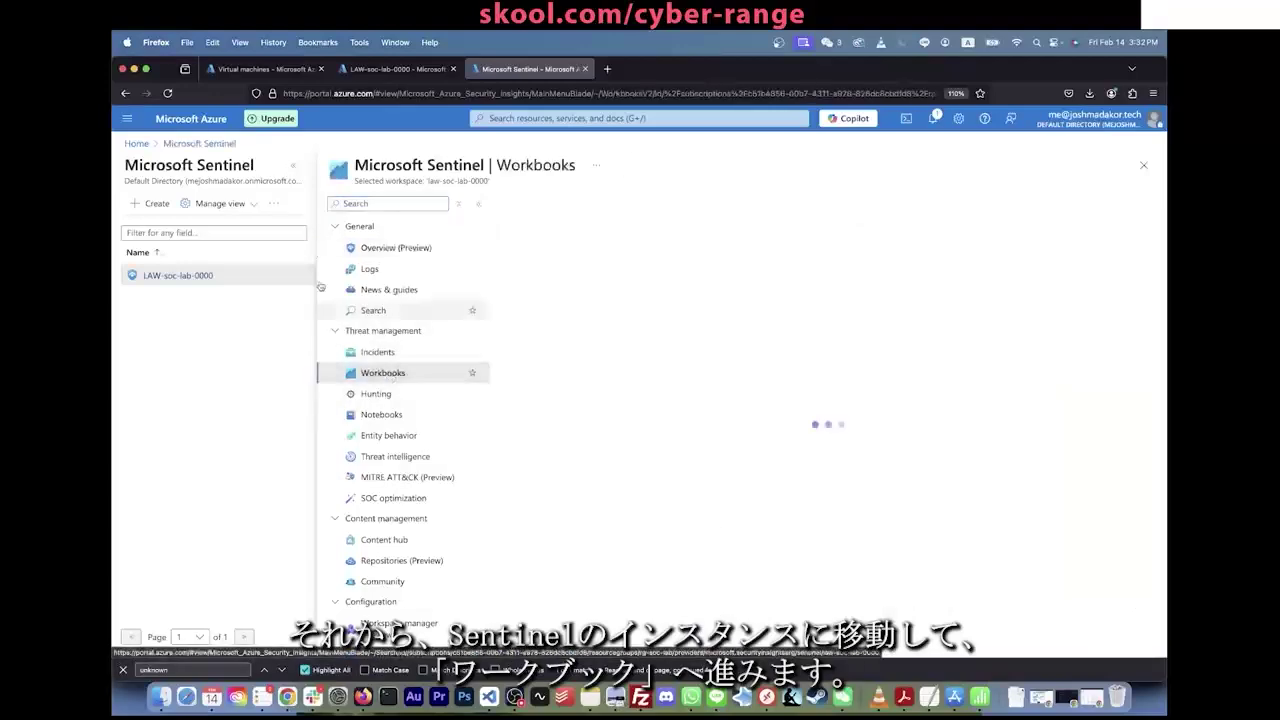
left_click(296, 172)
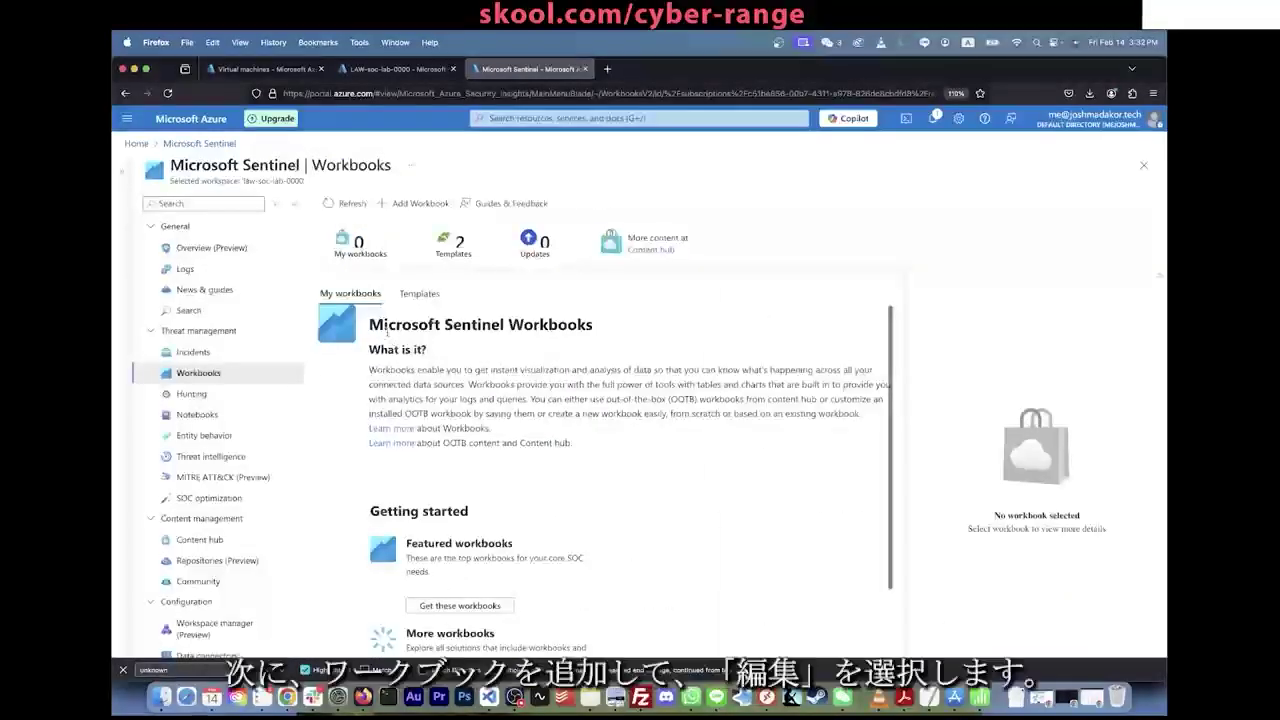
left_click(412, 203)
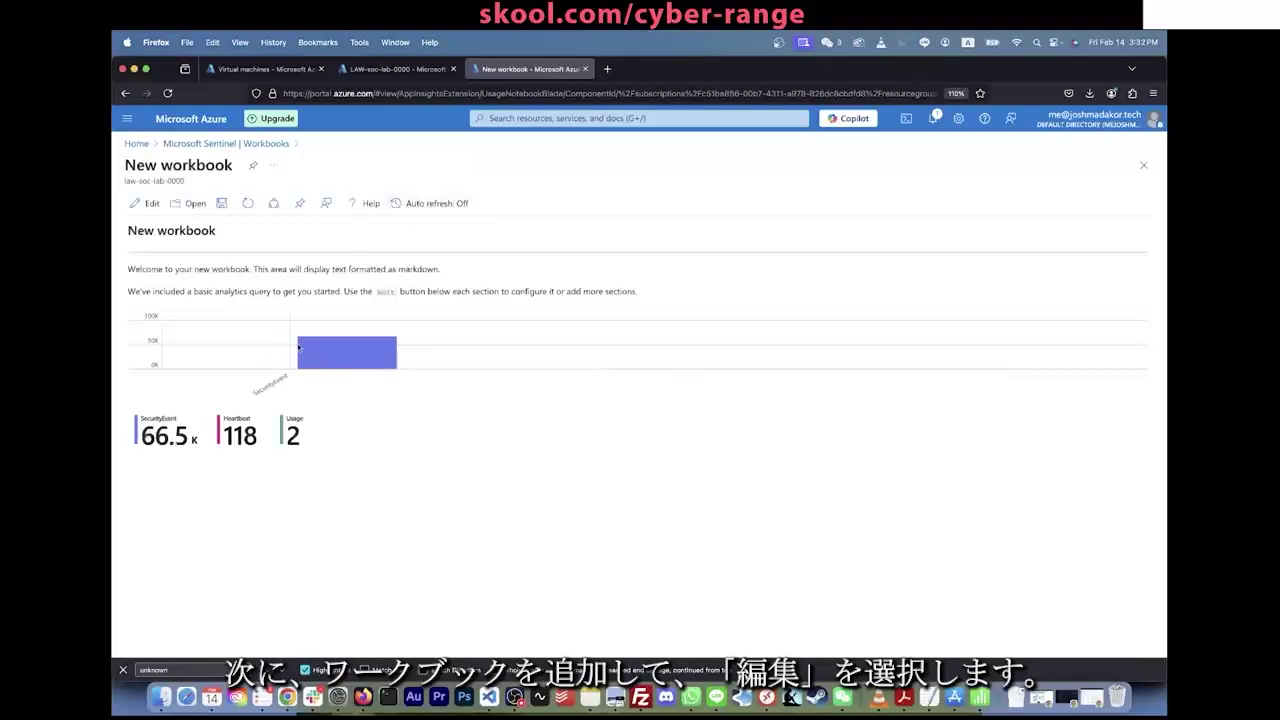
left_click(146, 203)
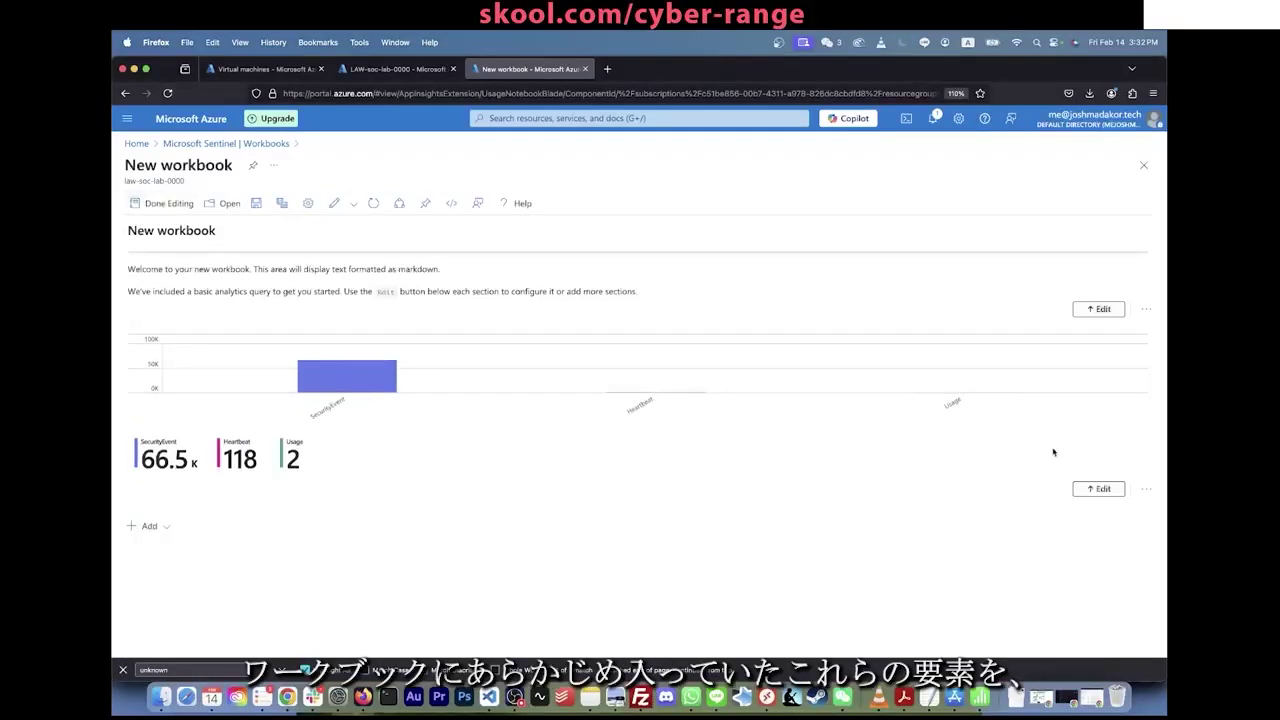
Step: Remove the default chart section and the welcome text section, confirming each removal
left_click(1147, 493)
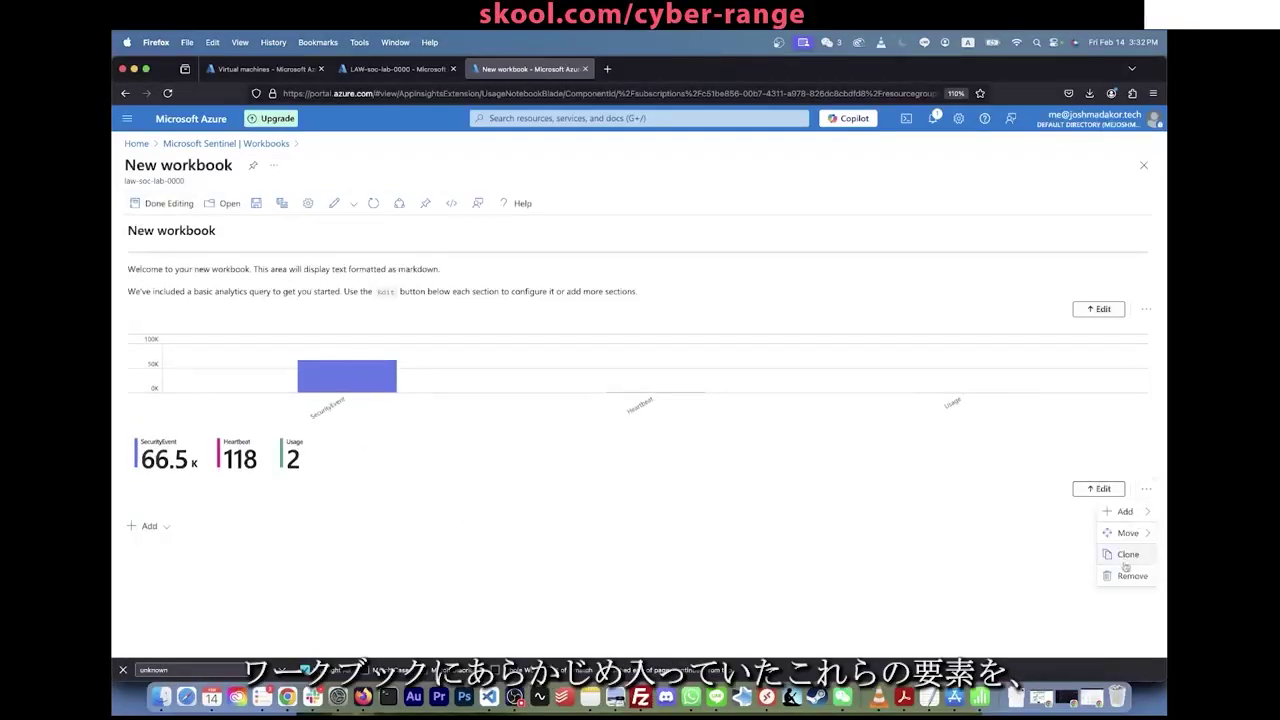
left_click(1115, 574)
left_click(955, 567)
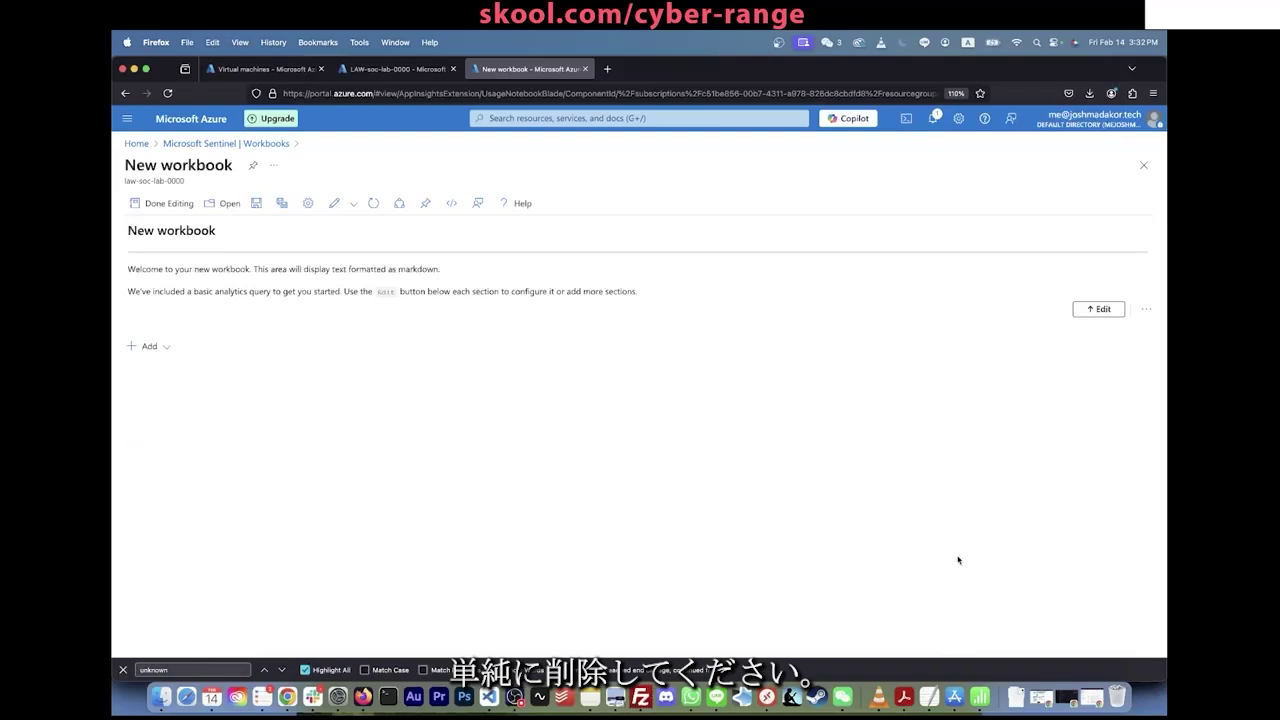
left_click(1146, 309)
left_click(1124, 395)
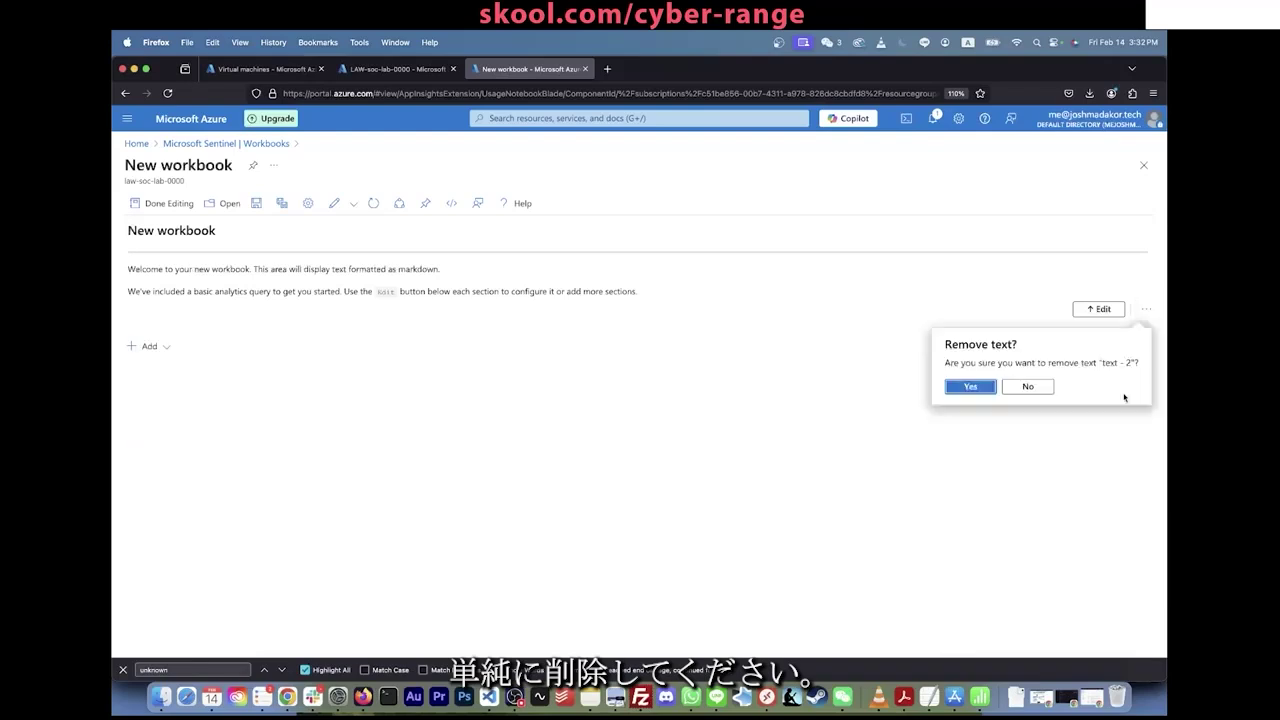
left_click(966, 387)
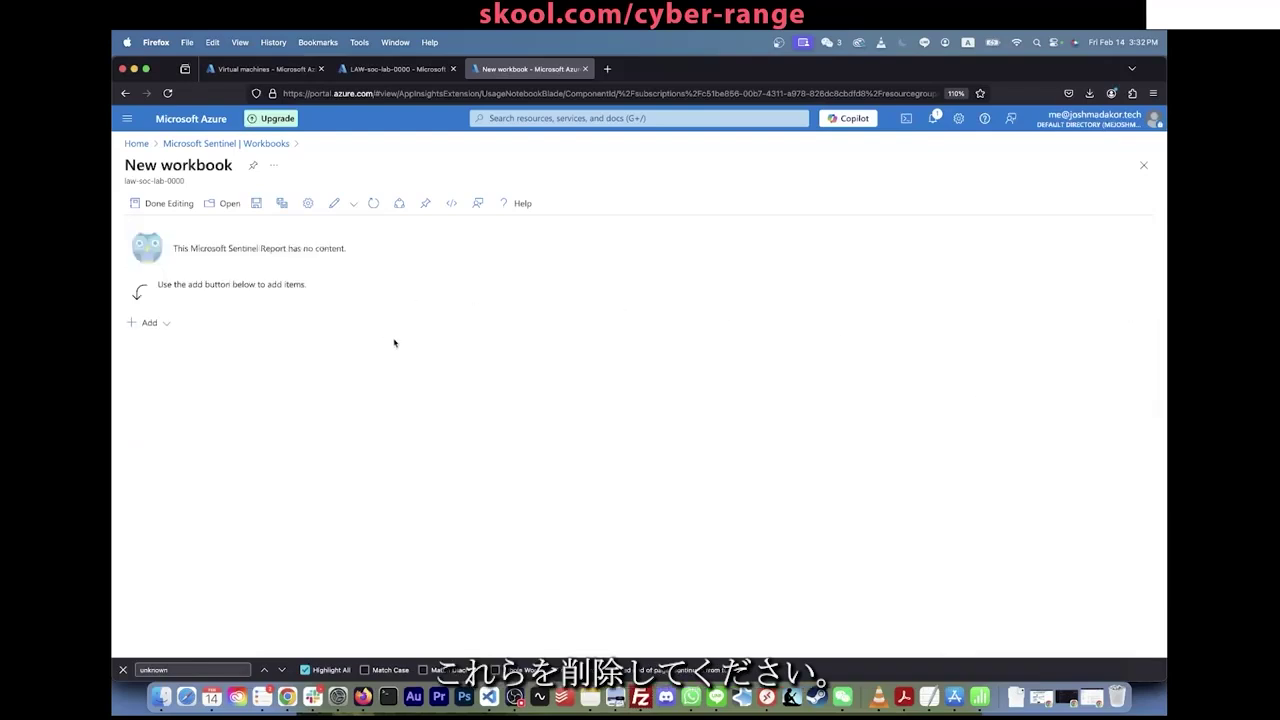
Step: Type 'Workbook (Attack map):' before the Drive link in the Lab Checklist
key("super+Tab")
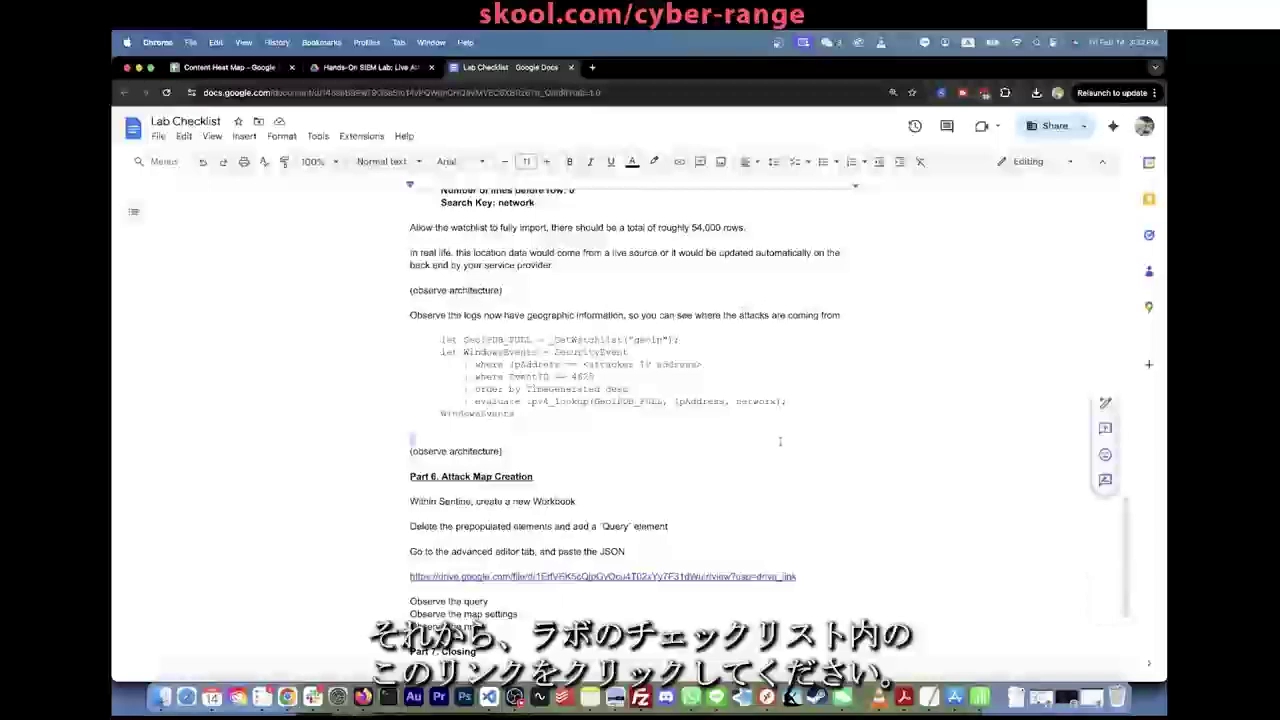
left_click(407, 576)
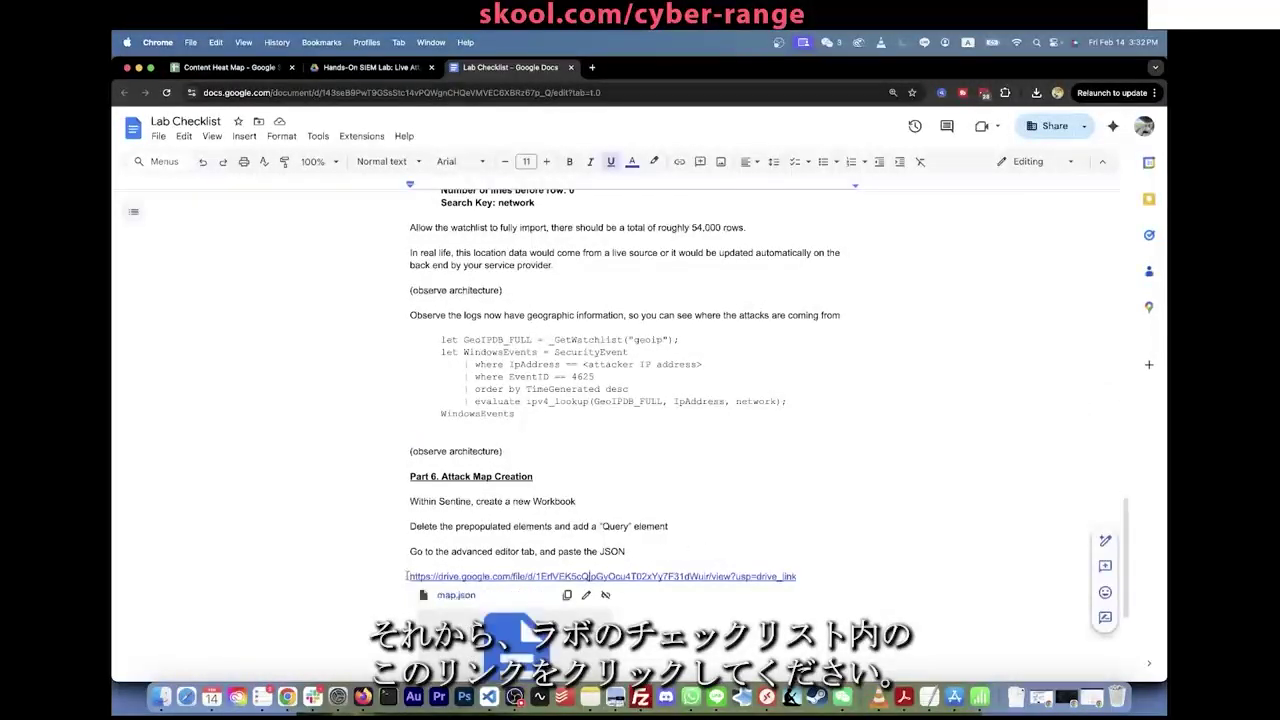
type("Workbook")
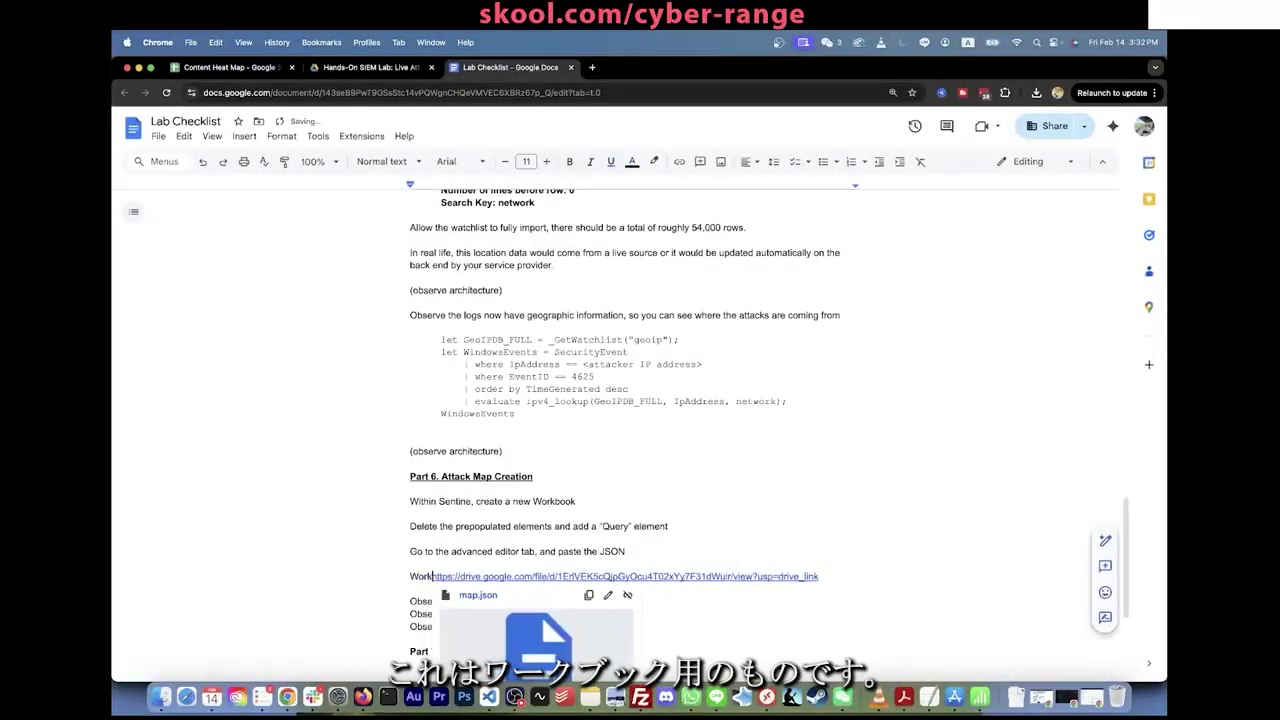
type(" (Attack map")
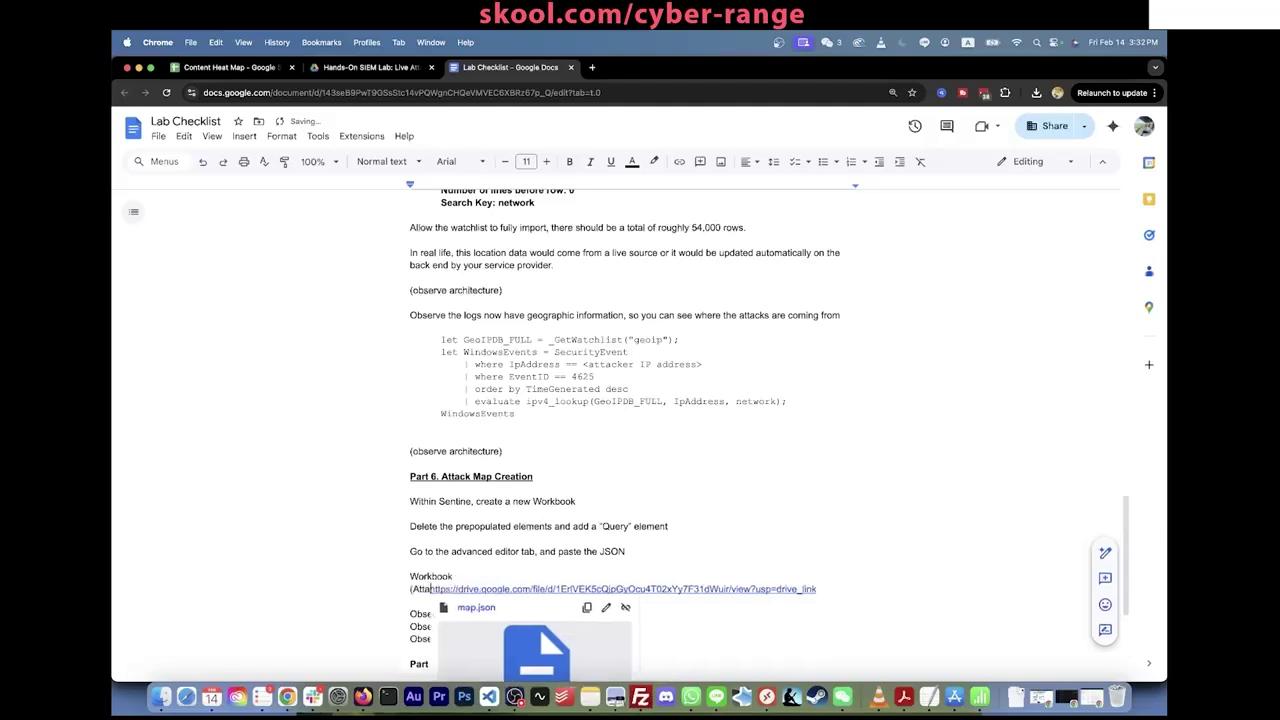
type("):")
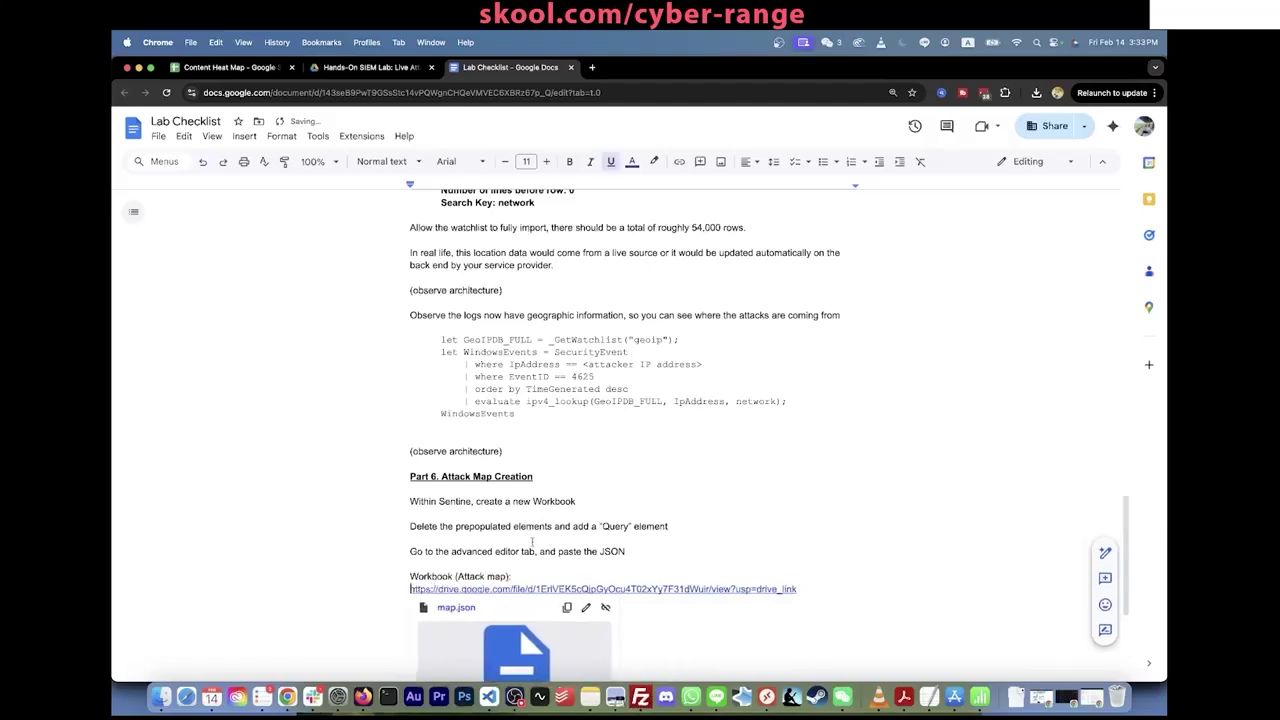
Step: Open map.json from the link and copy its entire JSON contents
mouse_move(548, 589)
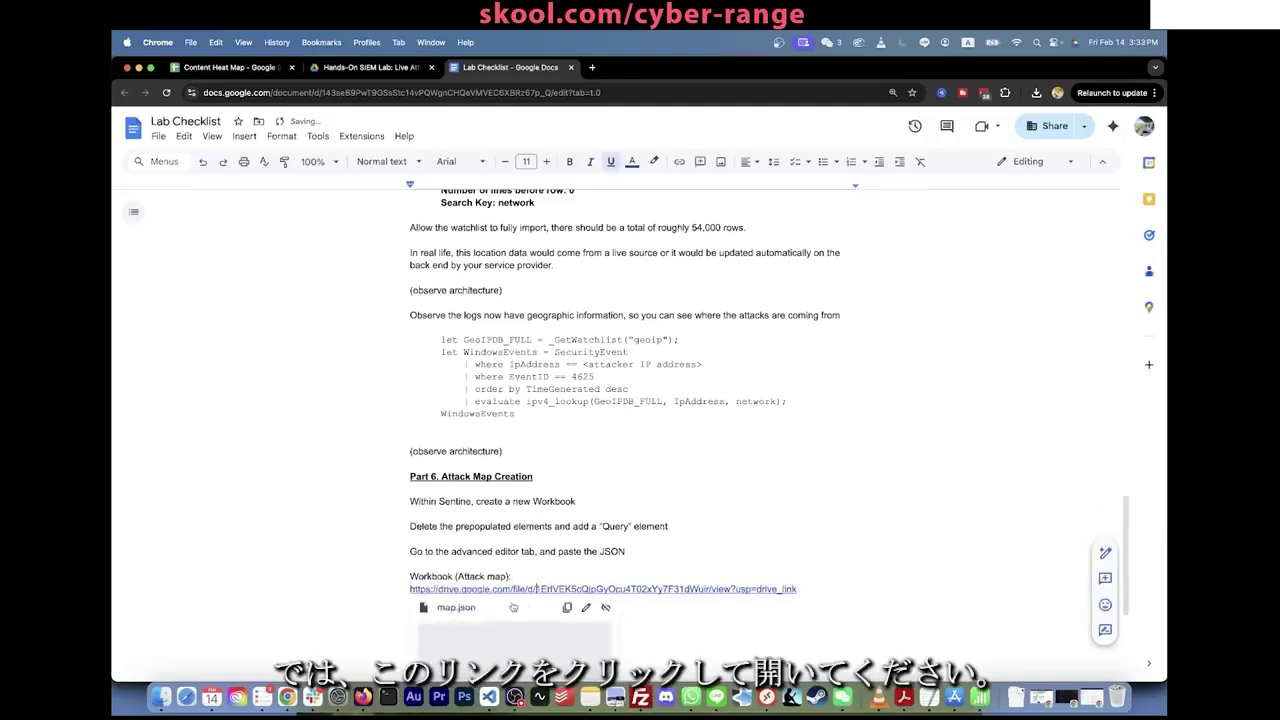
left_click(462, 608)
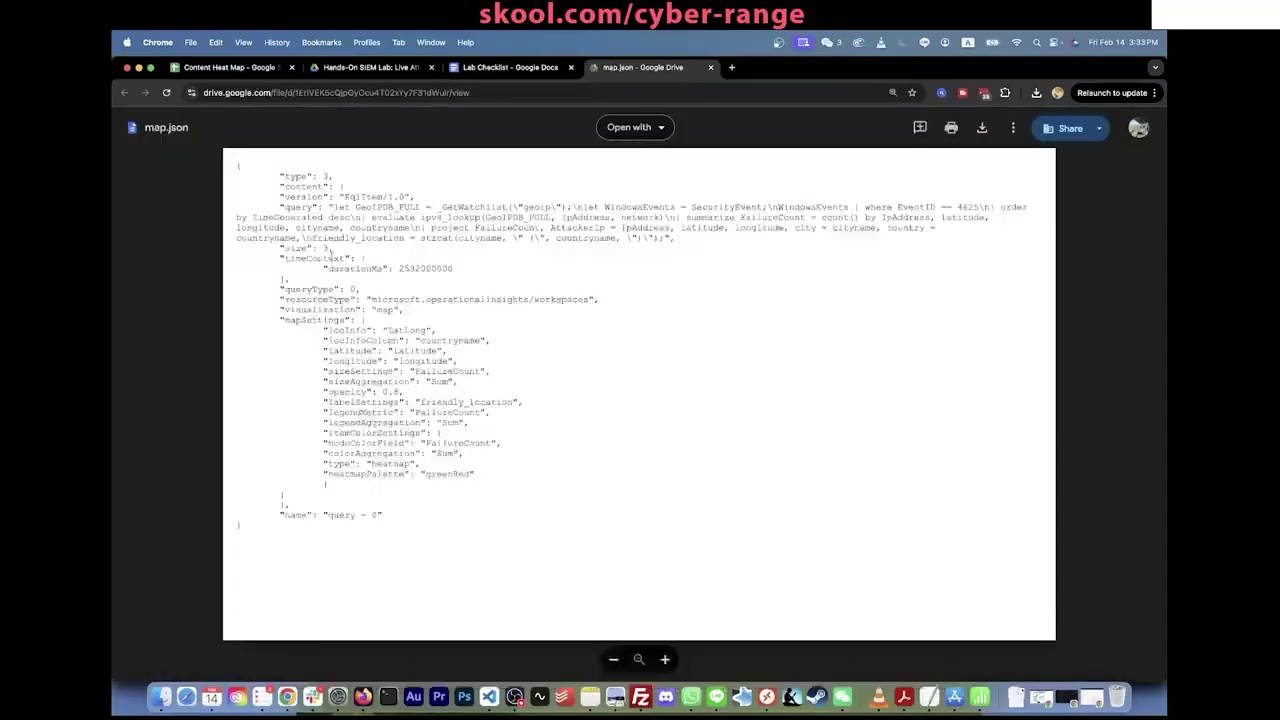
left_click_drag(251, 527, 236, 167)
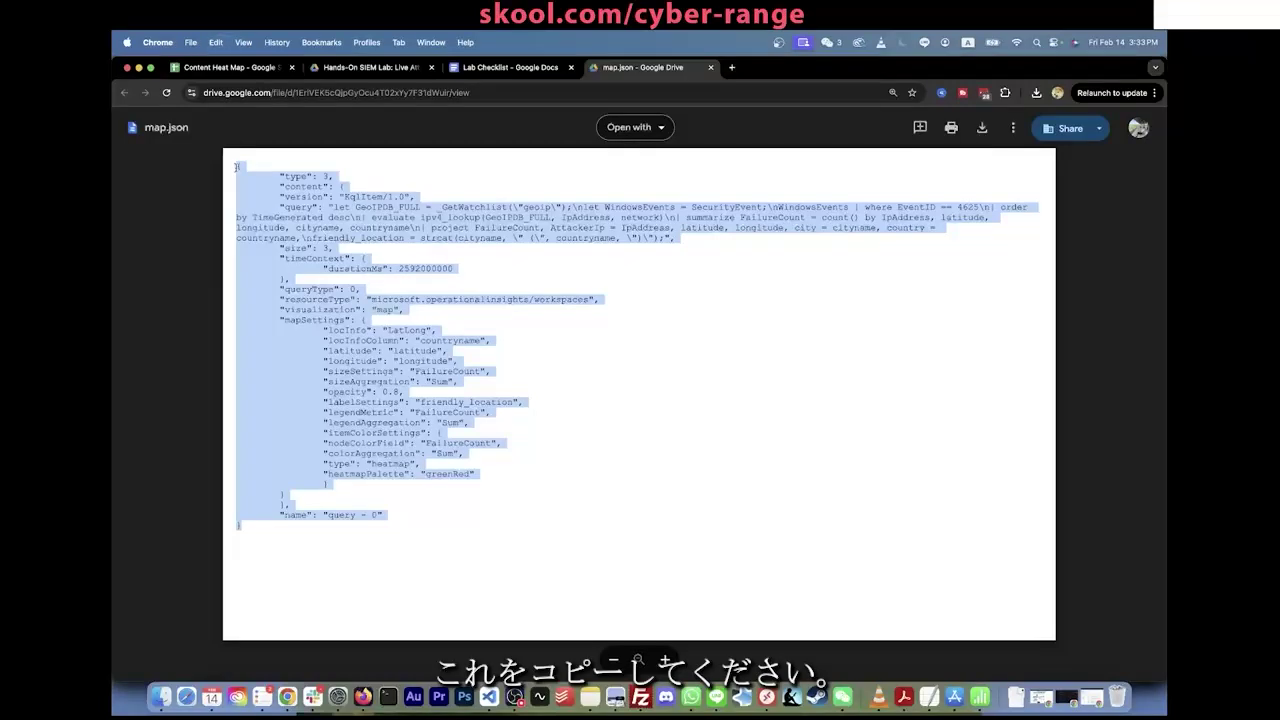
key("super+Tab")
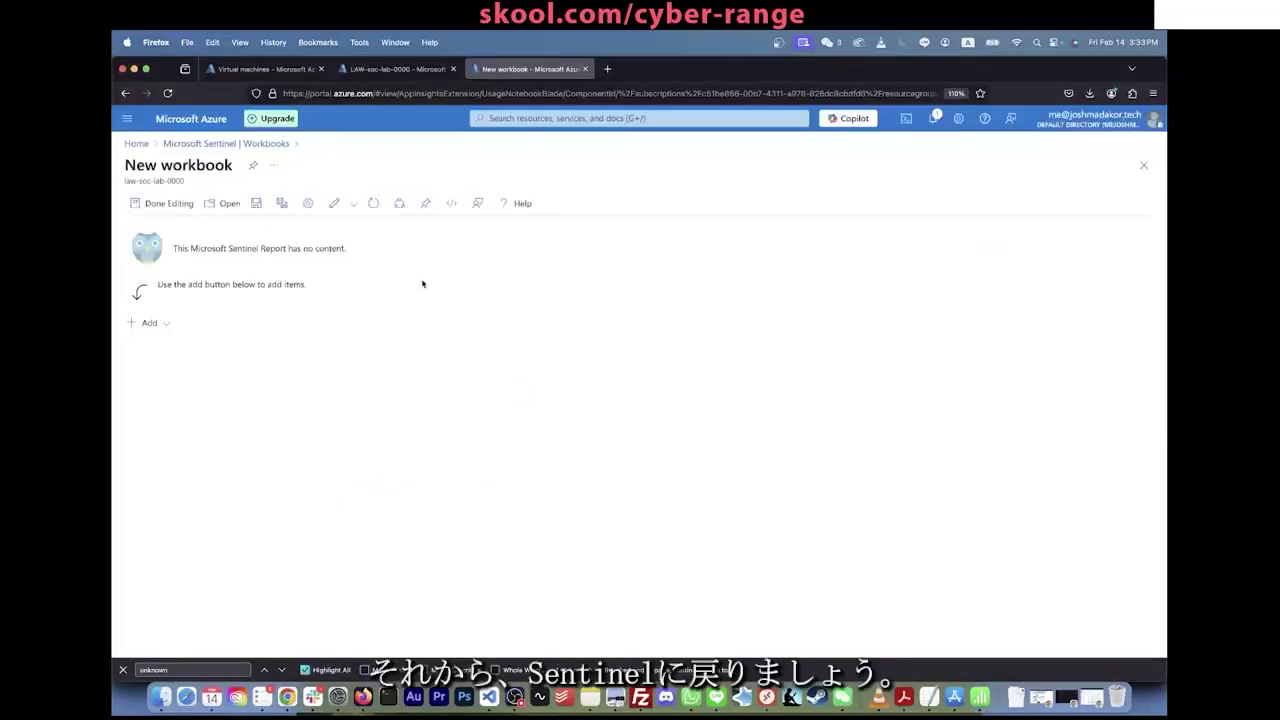
Step: Add a query item and replace its JSON with the pasted map.json heatmap configuration
left_click(166, 324)
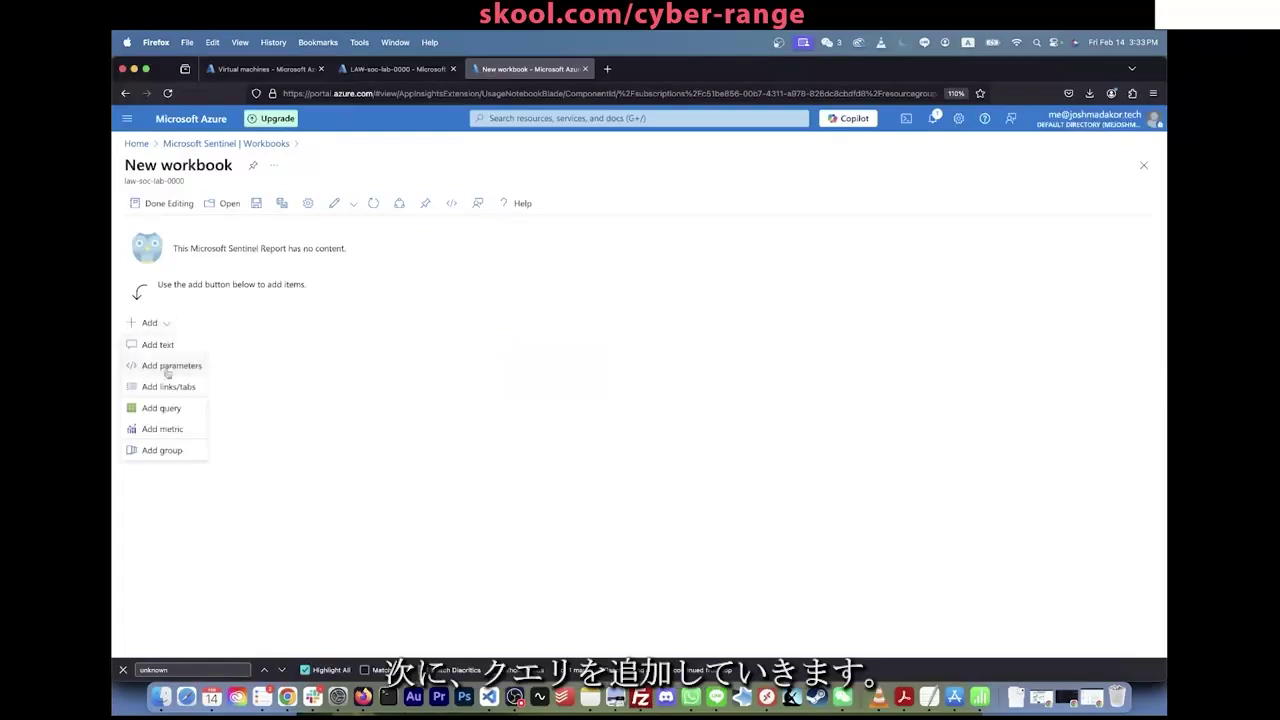
left_click(165, 409)
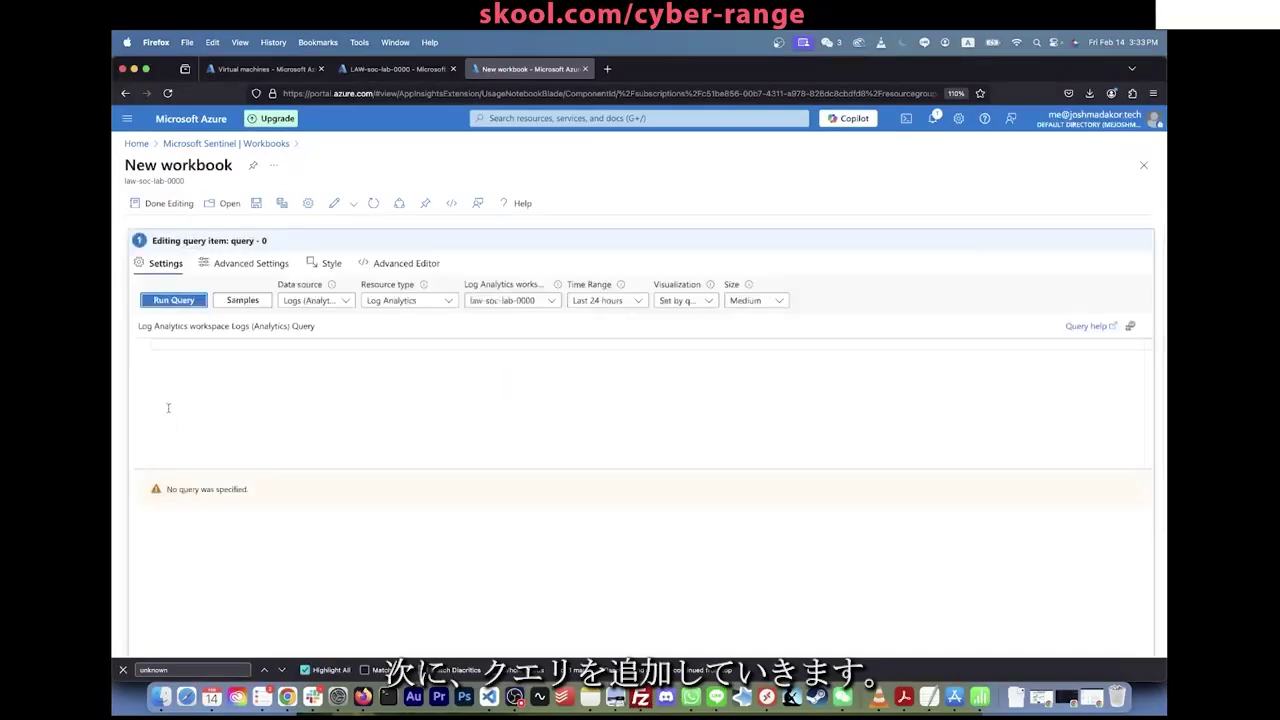
left_click(403, 263)
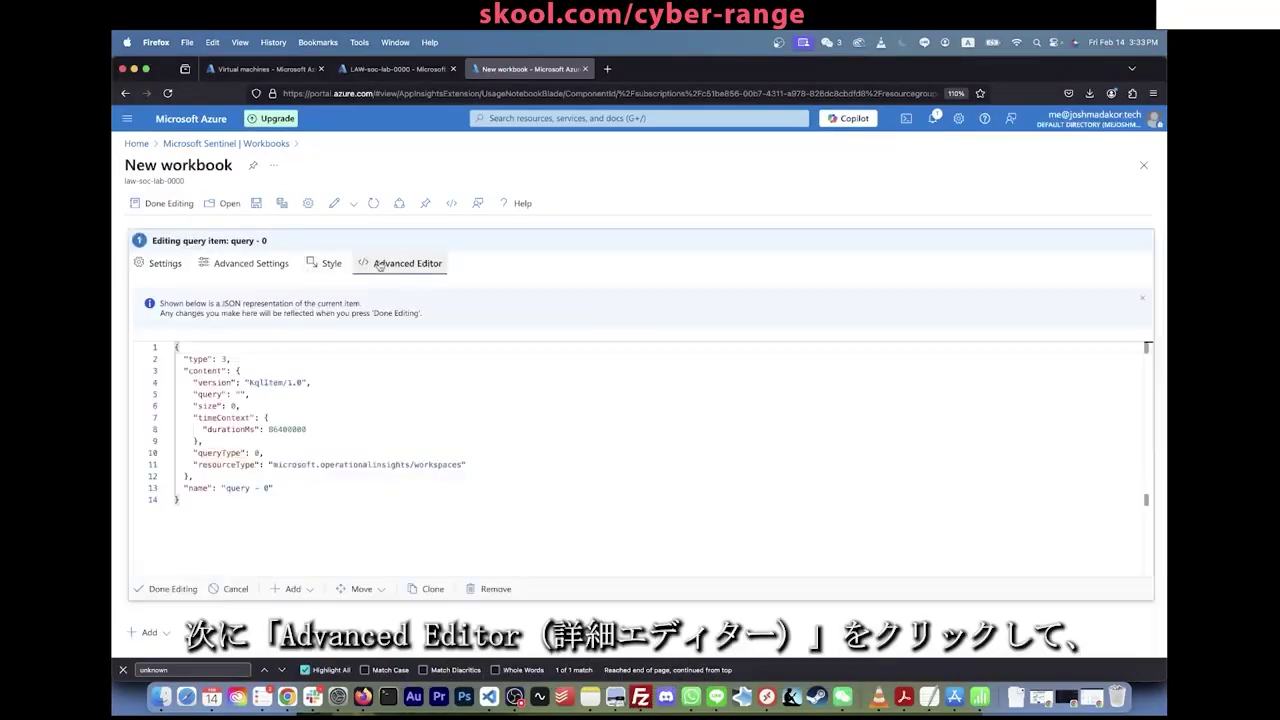
key("super+a")
key("BackSpace")
key("super+v")
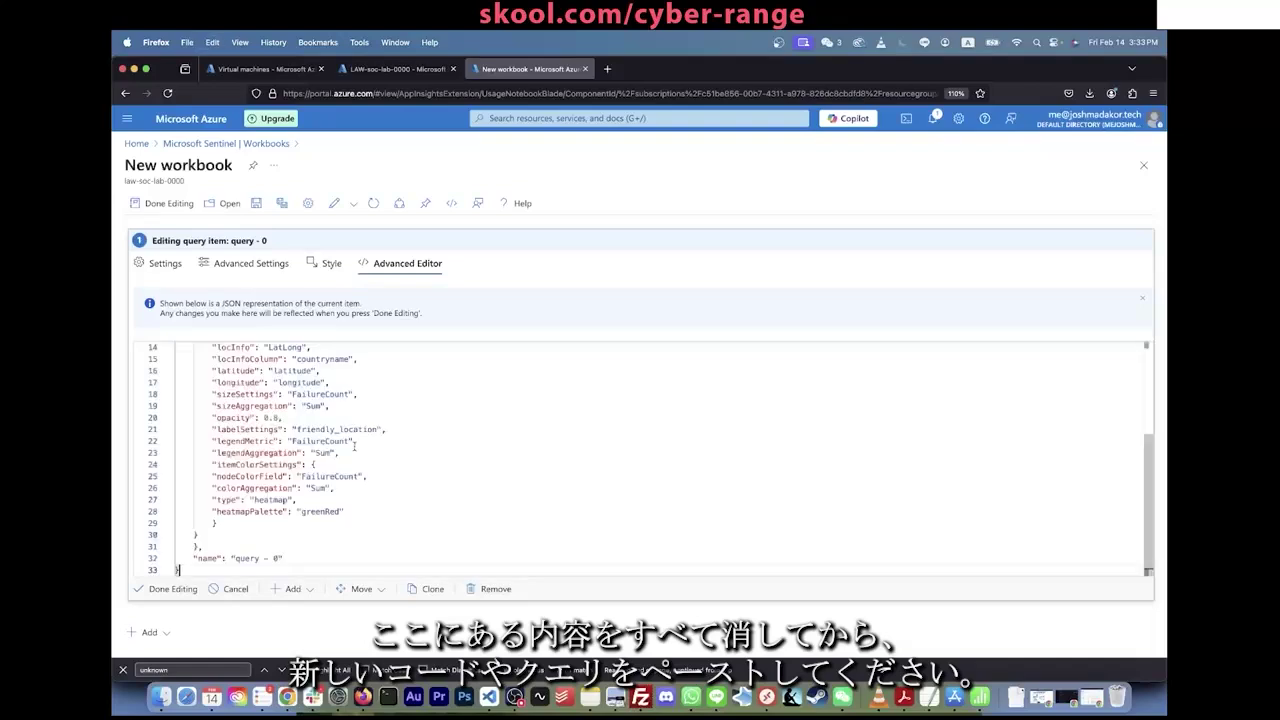
scroll(300, 480, "up", 5)
scroll(286, 519, "down", 5)
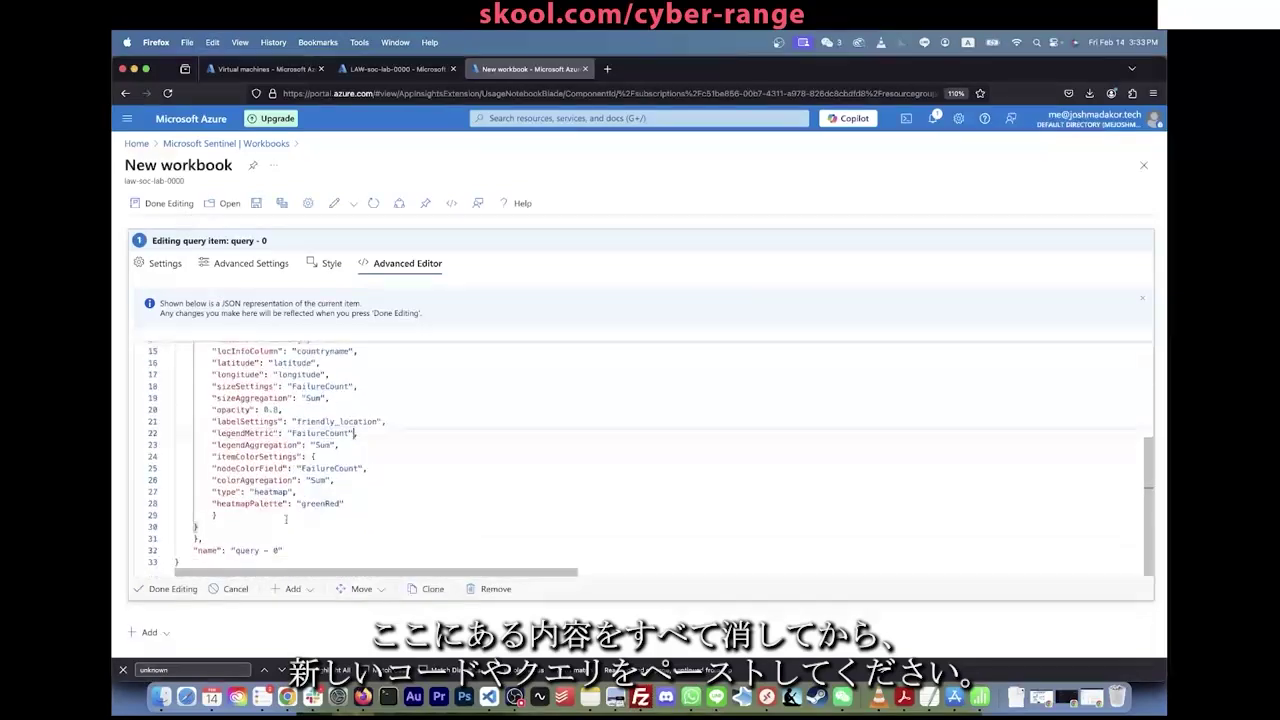
left_click(170, 589)
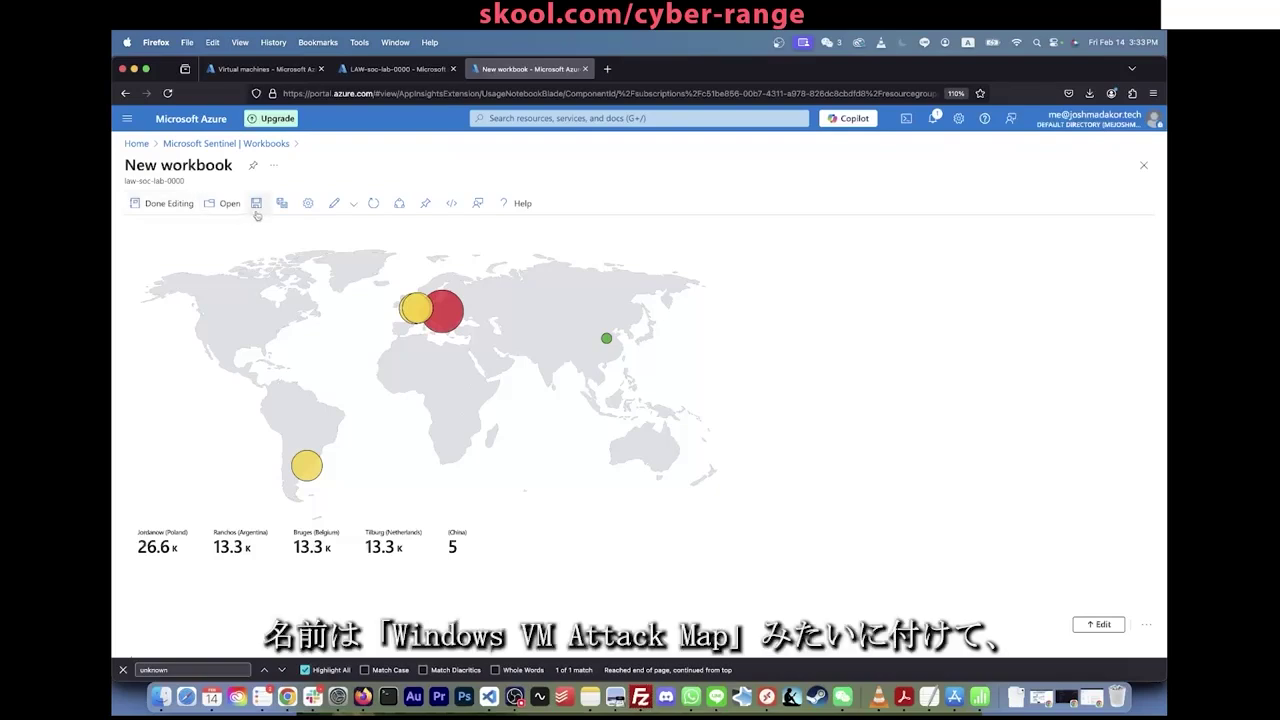
Step: Save the workbook titled 'Windows VM Attack Map' in resource group RG-SOC-Lab
left_click(256, 202)
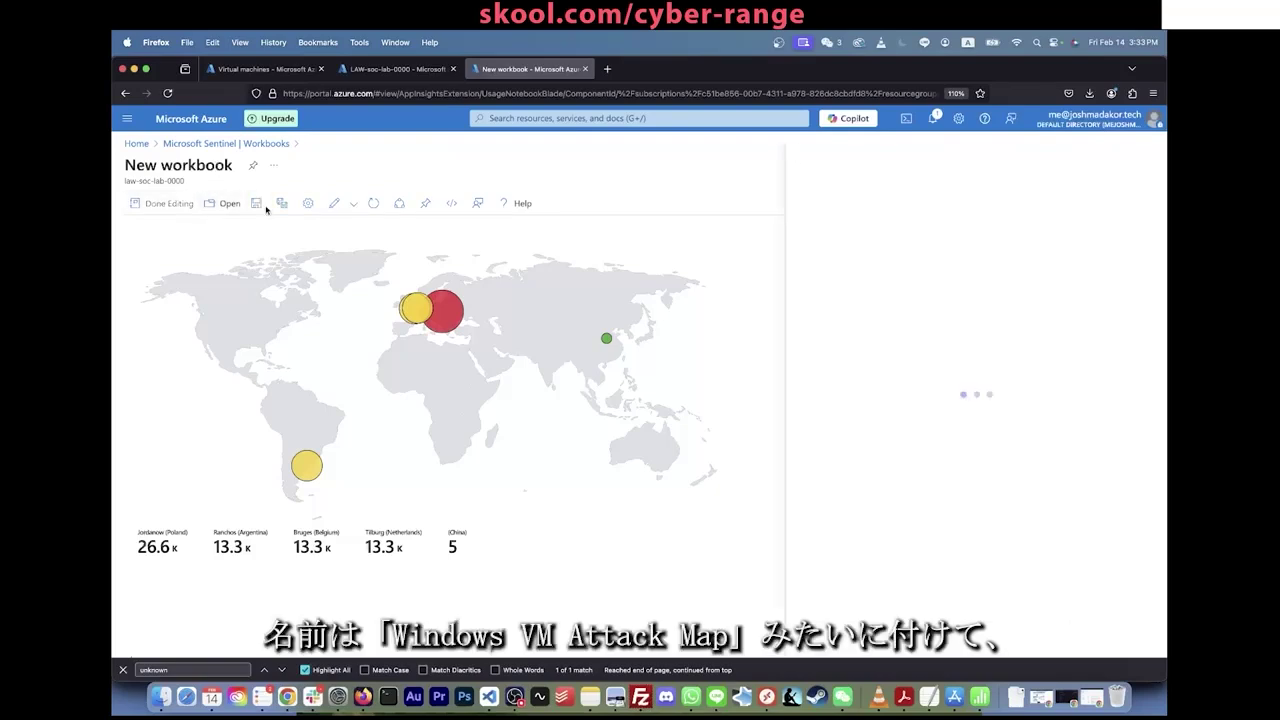
triple_click(862, 204)
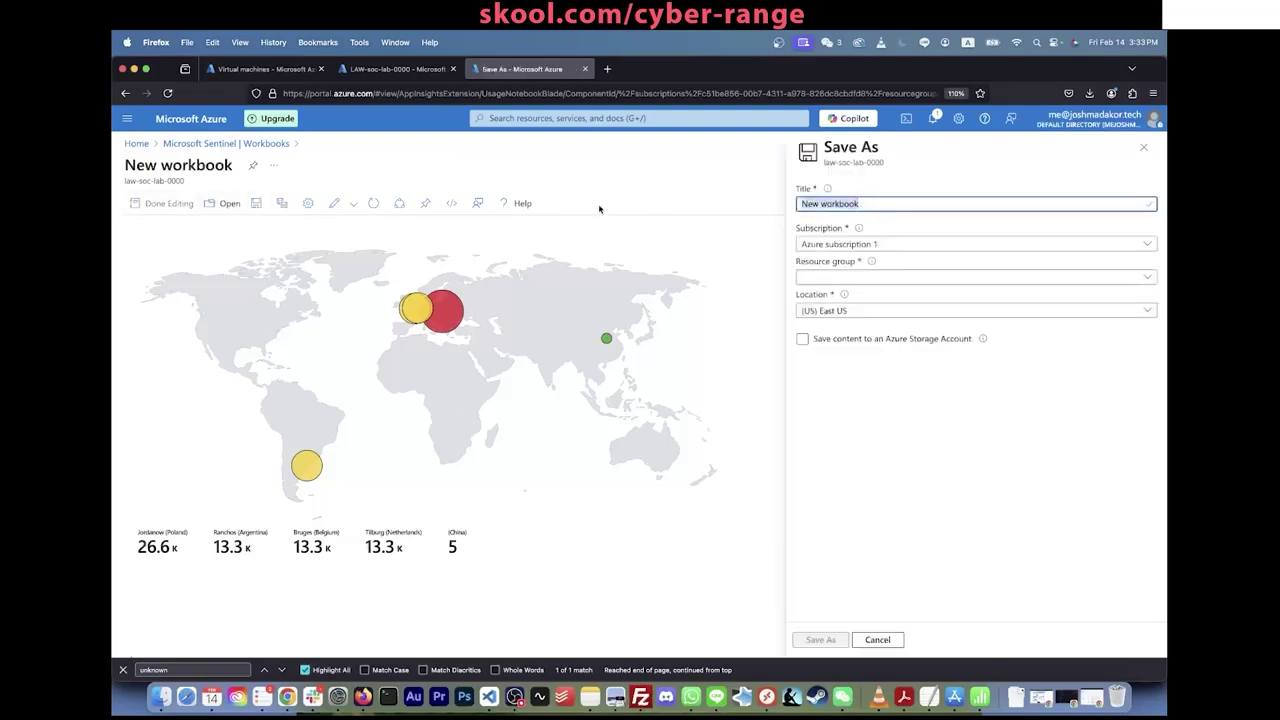
key("BackSpace")
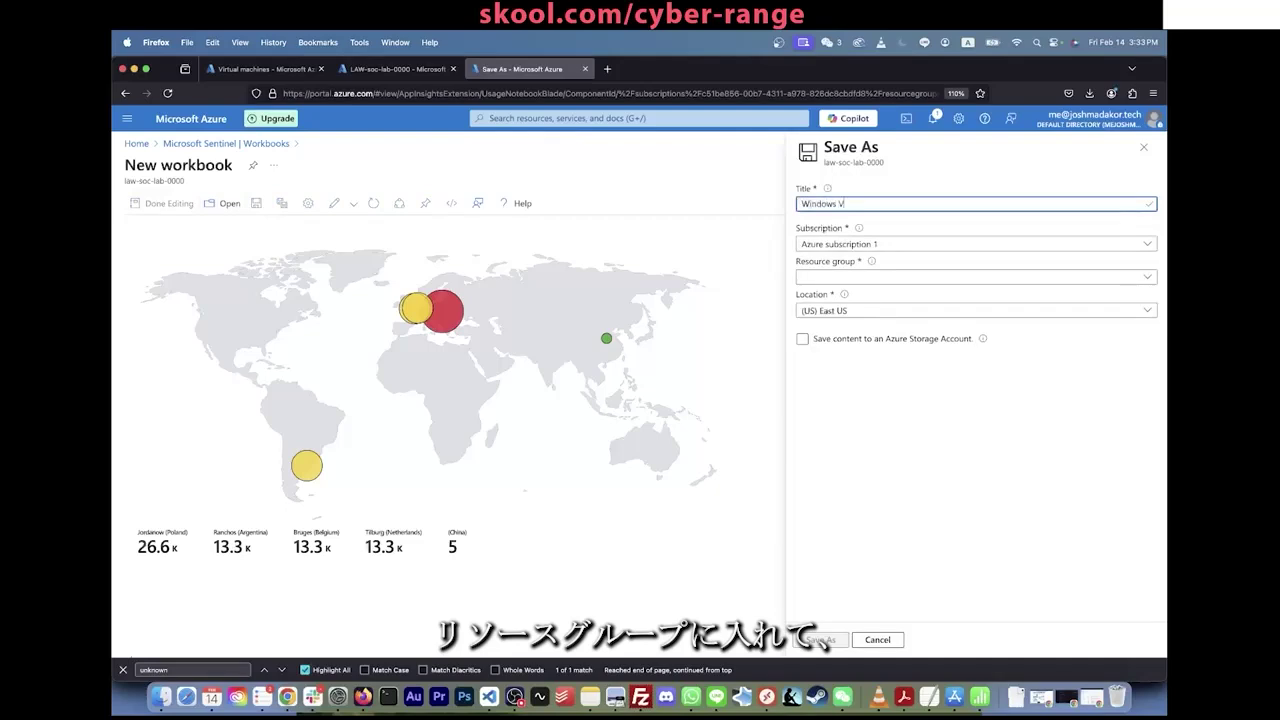
type("Windows VM Attack M")
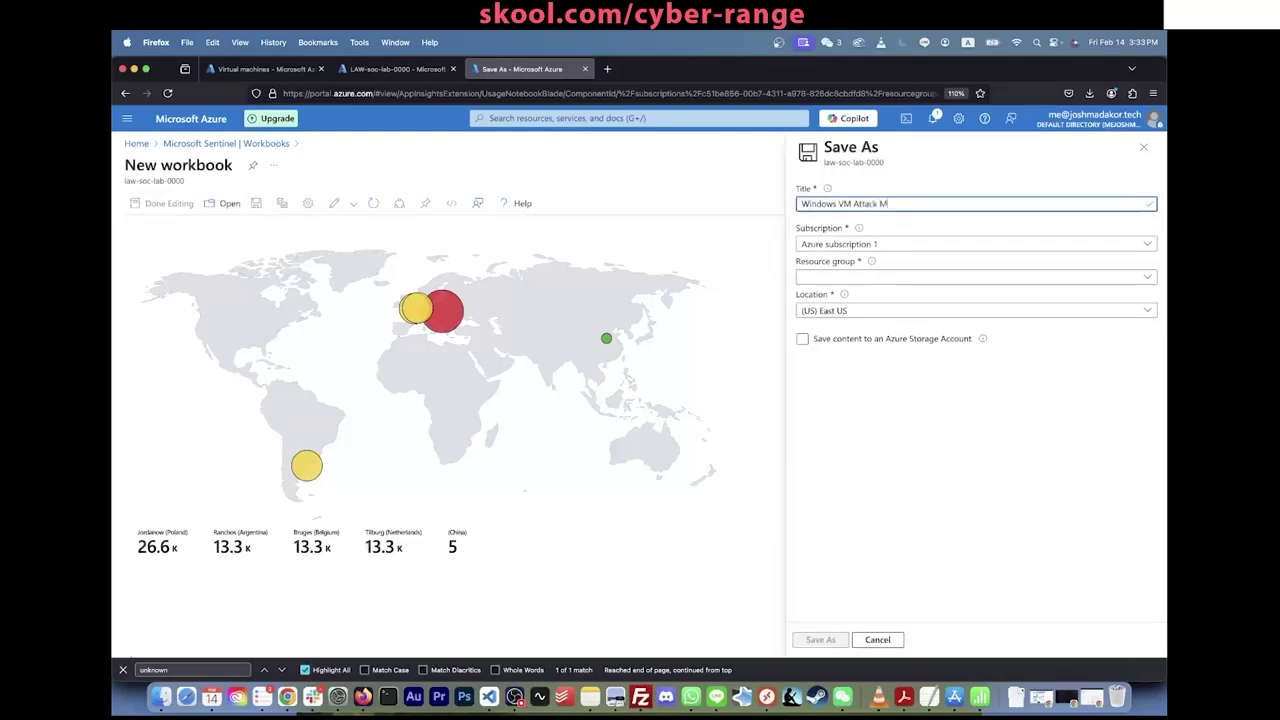
type("ap")
left_click(868, 276)
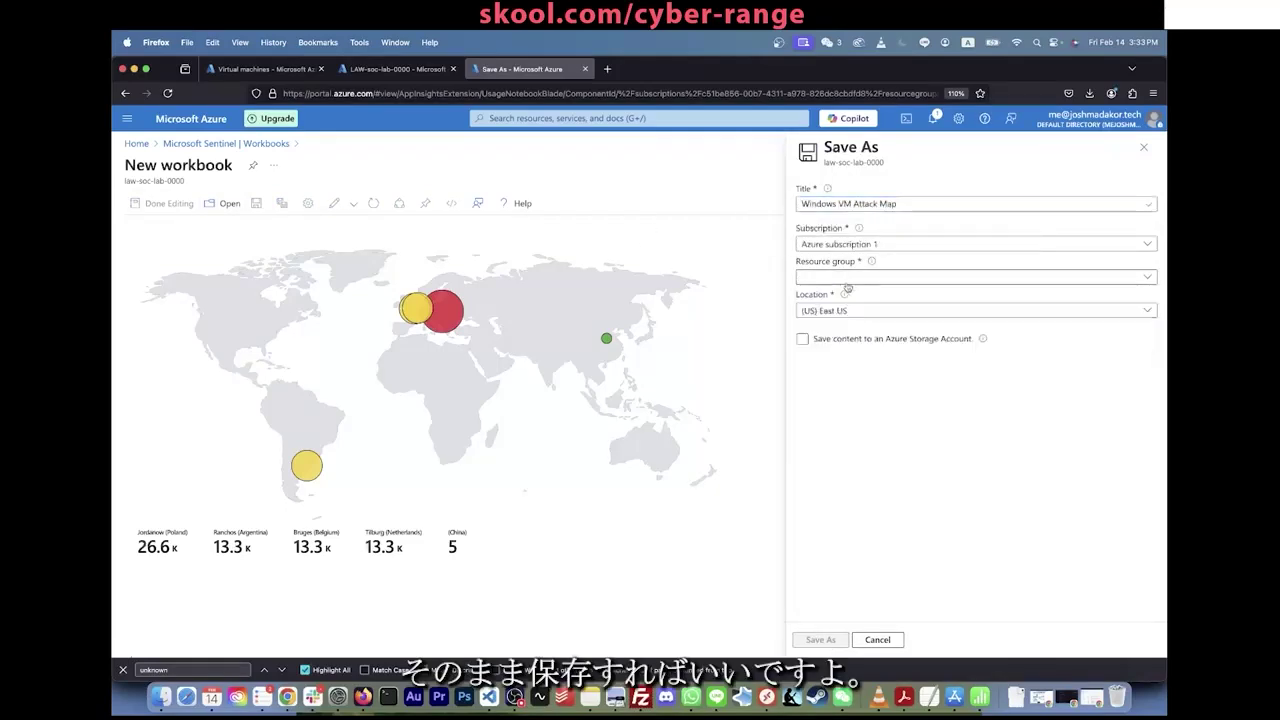
left_click(838, 344)
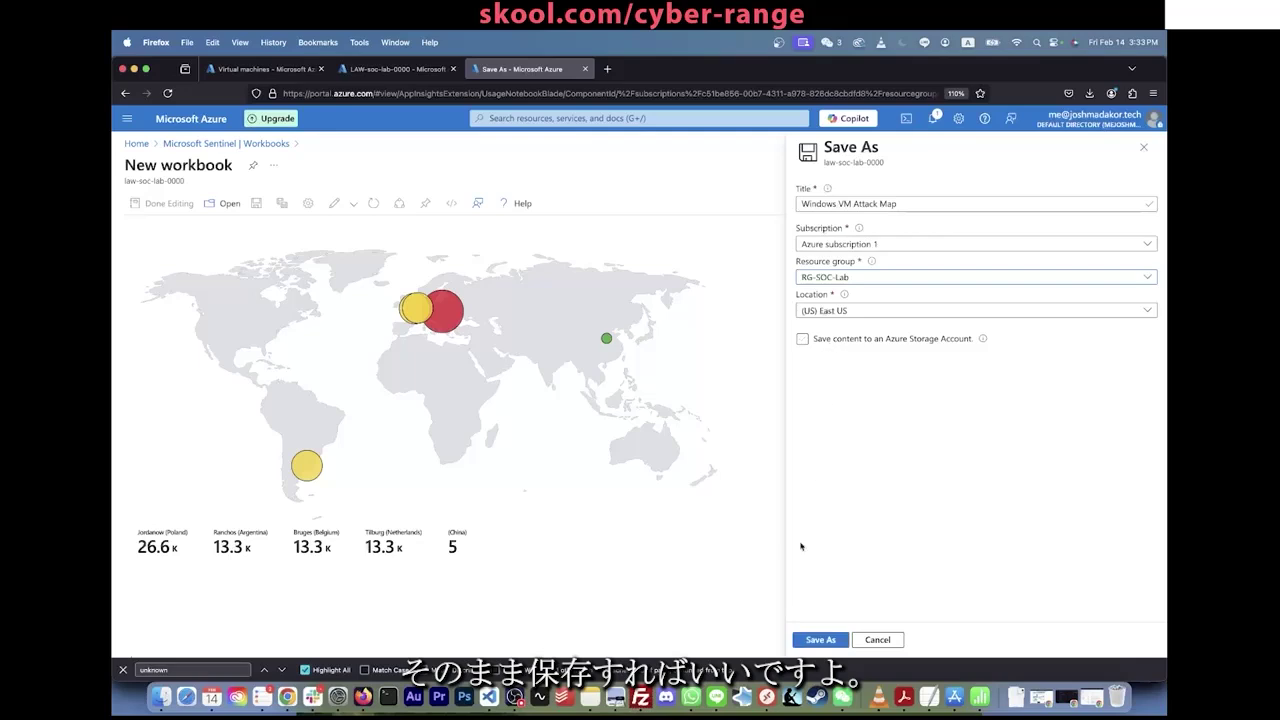
left_click(820, 639)
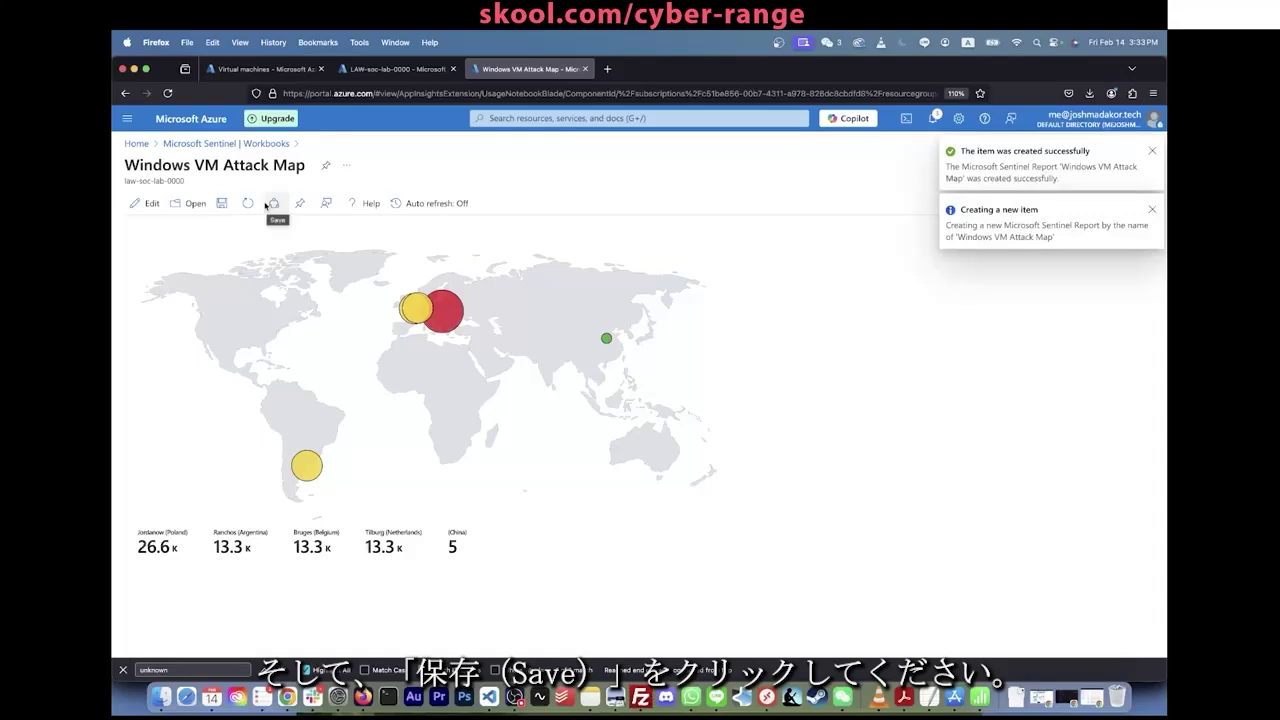
left_click(222, 203)
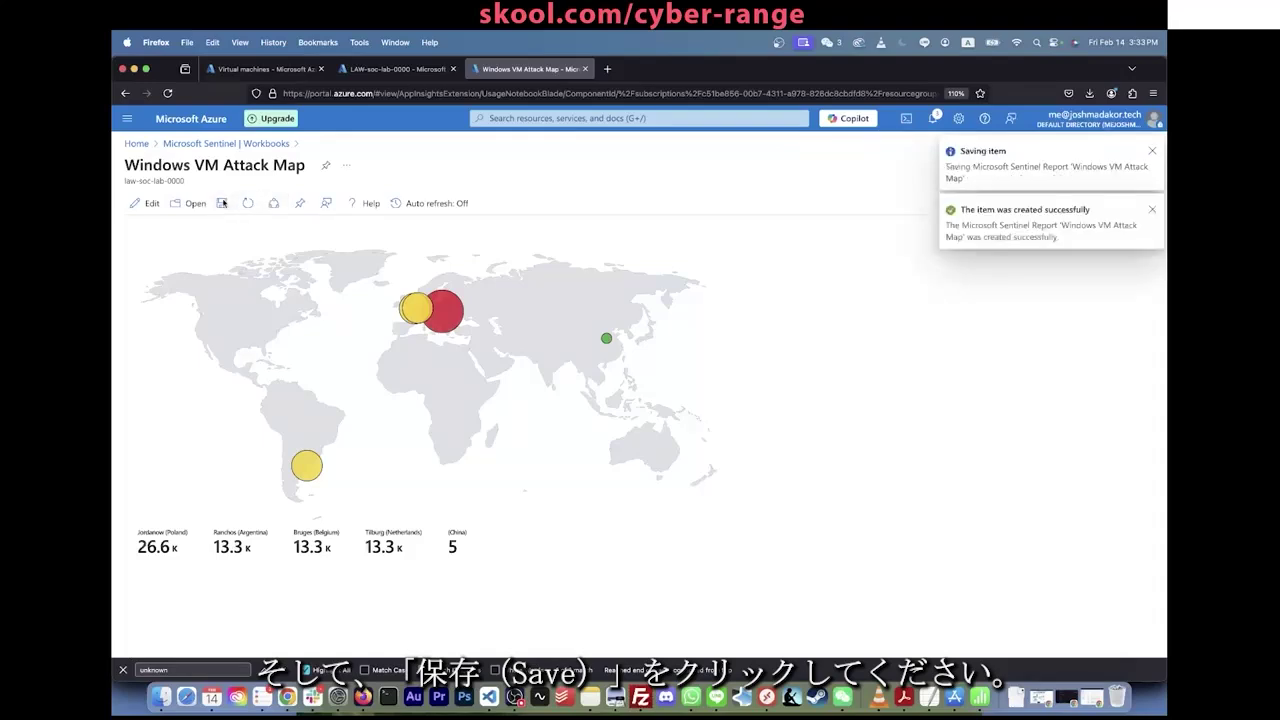
left_click(1154, 212)
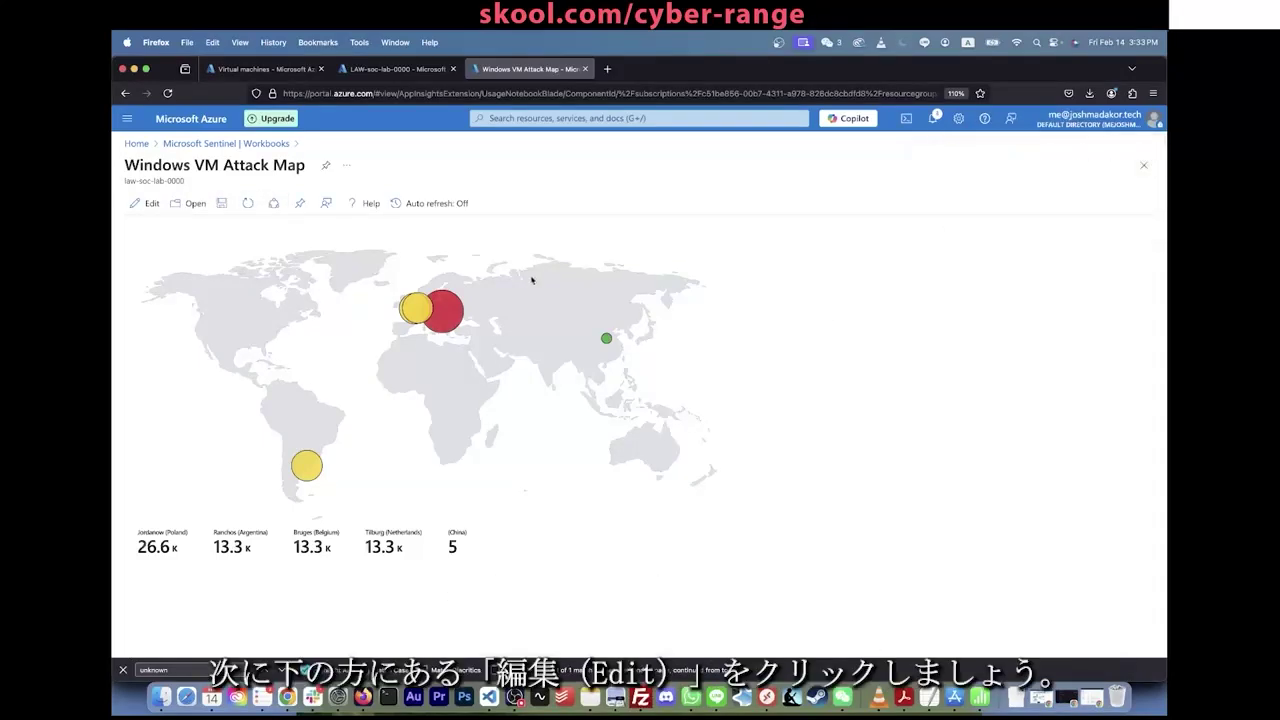
Step: Put the workbook in edit mode and open the map query item's Map Settings
left_click(145, 203)
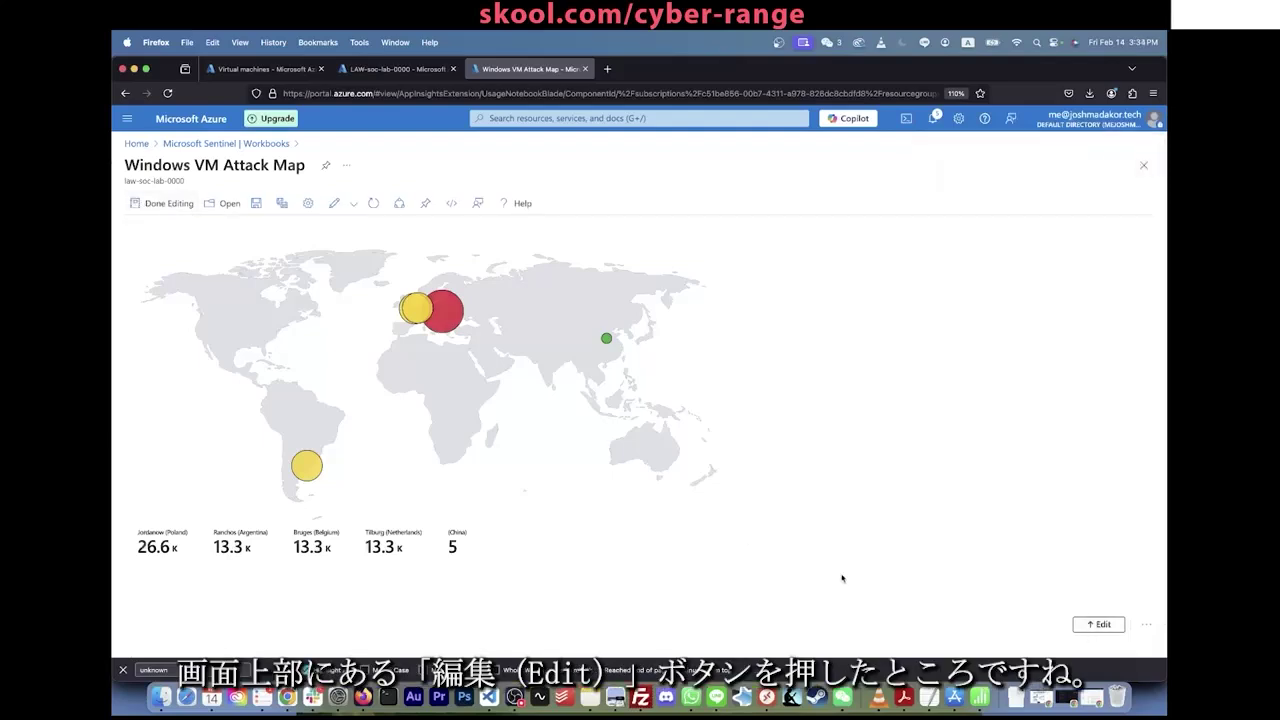
left_click(1099, 624)
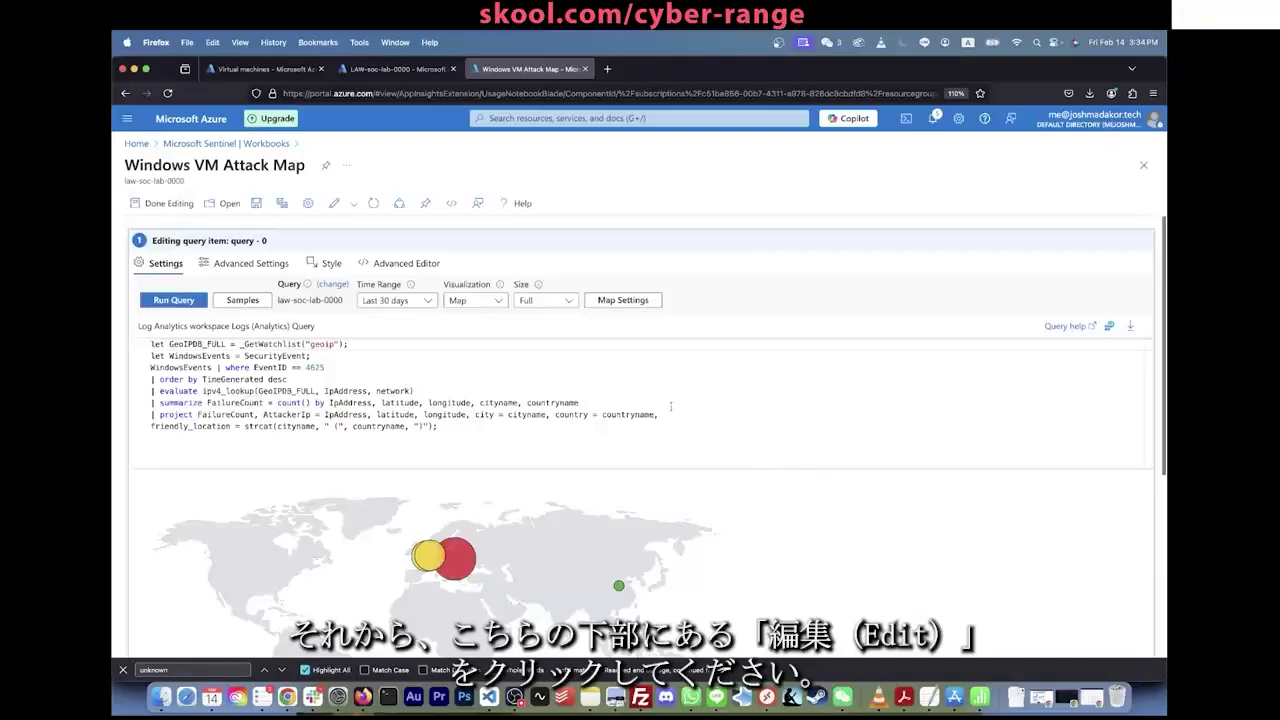
left_click(623, 301)
scroll(944, 362, "down", 3)
scroll(944, 362, "down", 2)
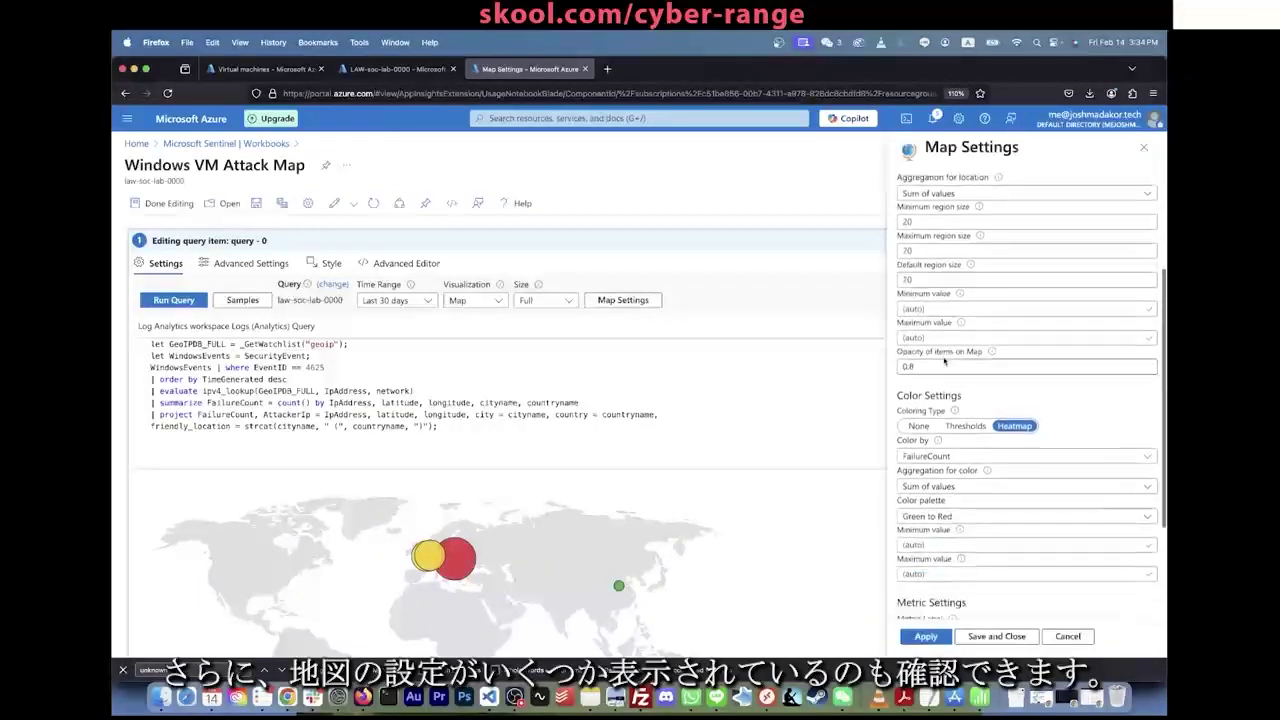
scroll(554, 495, "down", 3)
scroll(554, 495, "up", 3)
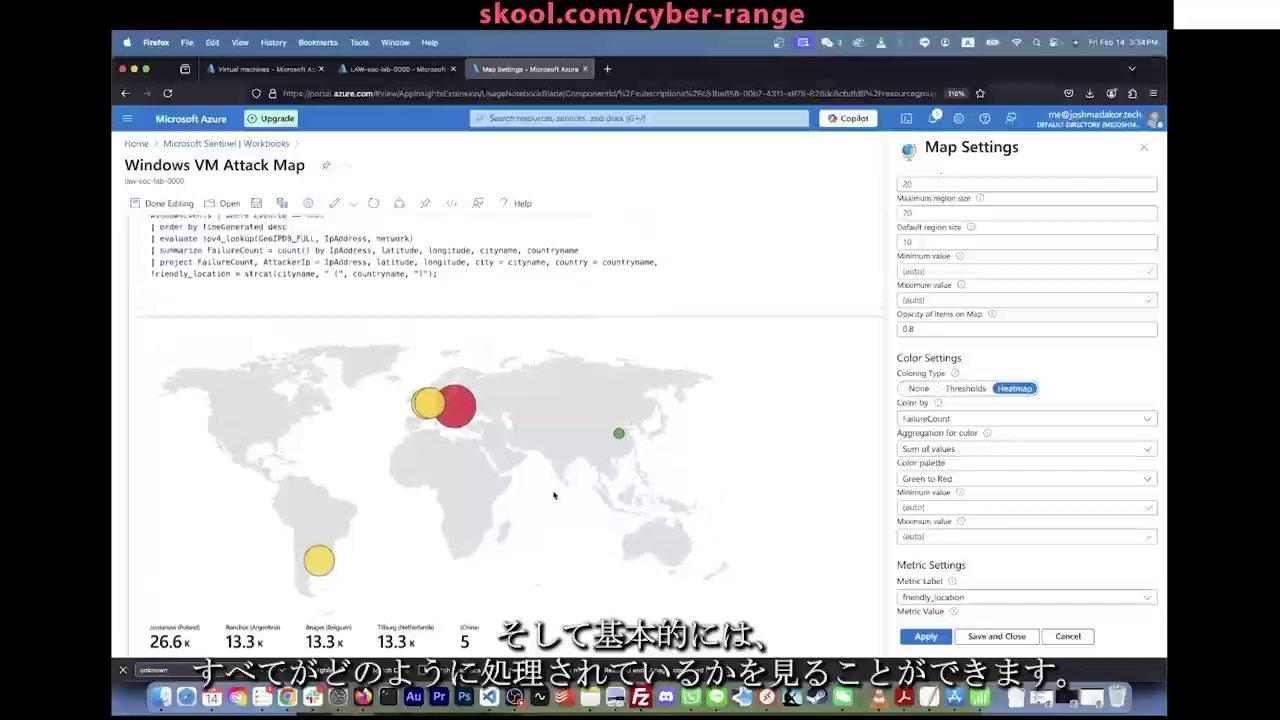
scroll(554, 495, "down", 1)
scroll(554, 495, "down", 1)
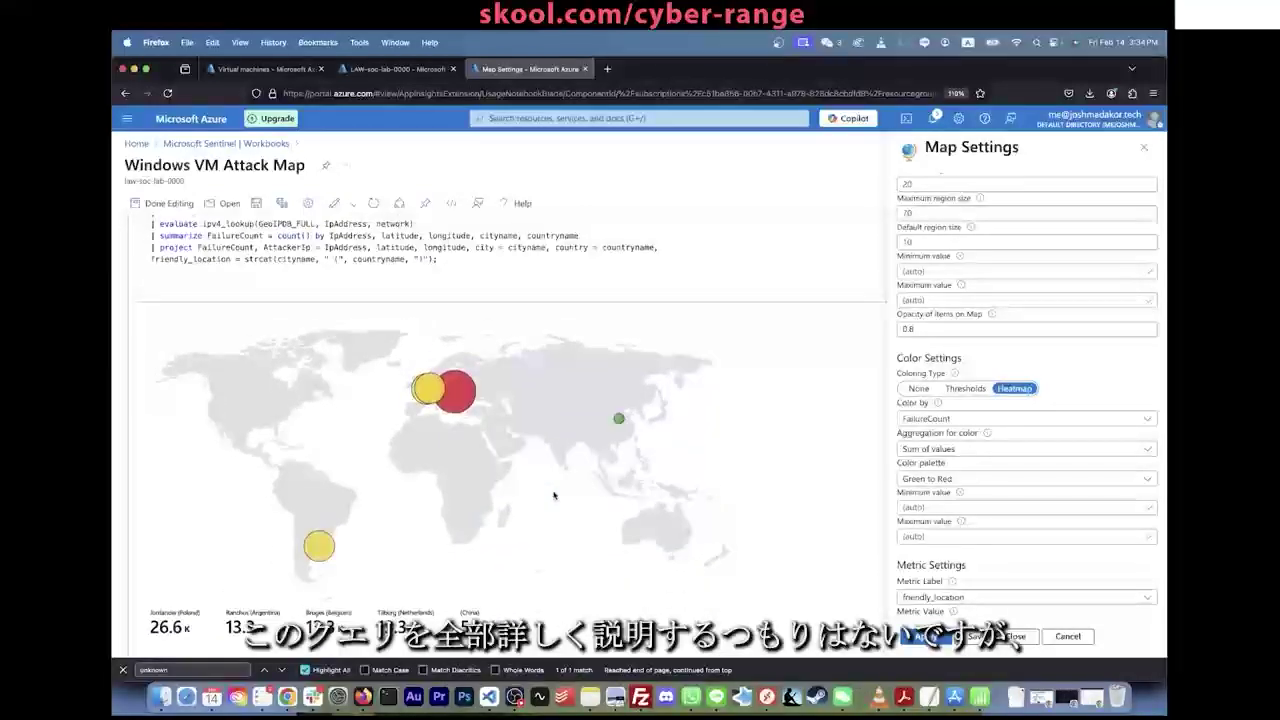
scroll(554, 495, "down", 1)
scroll(554, 495, "up", 2)
scroll(554, 495, "down", 3)
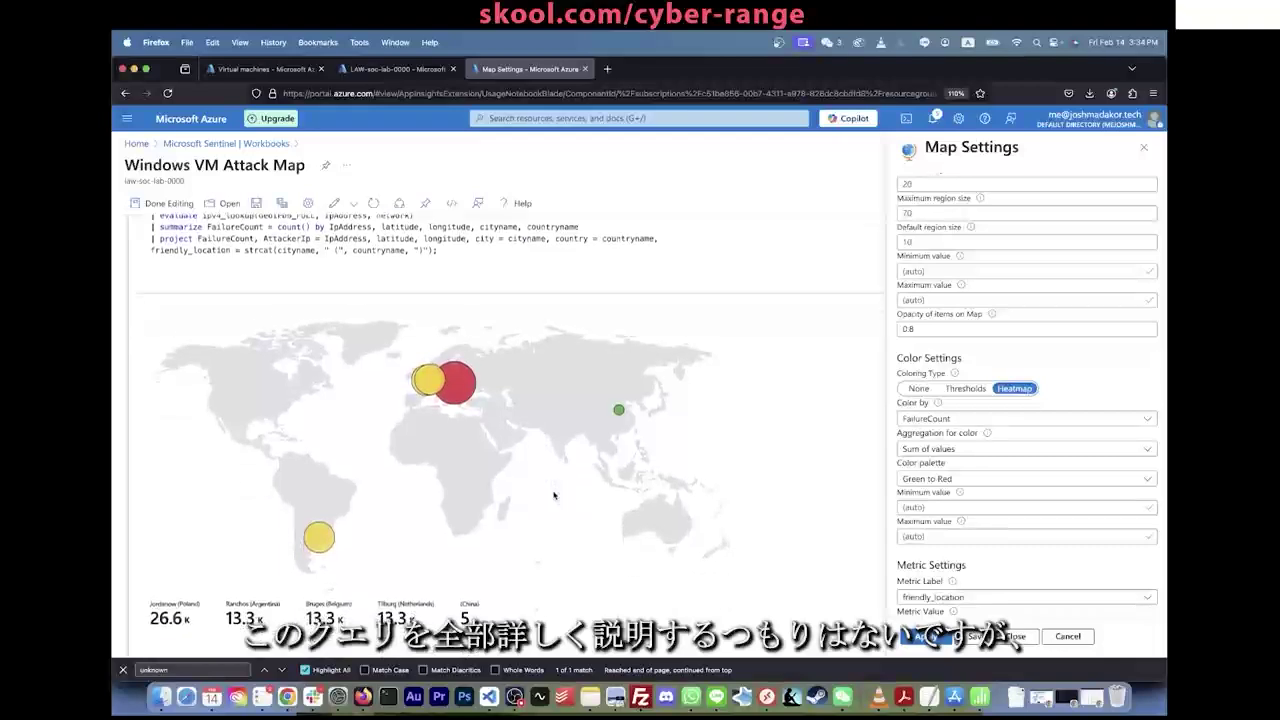
scroll(280, 289, "up", 3)
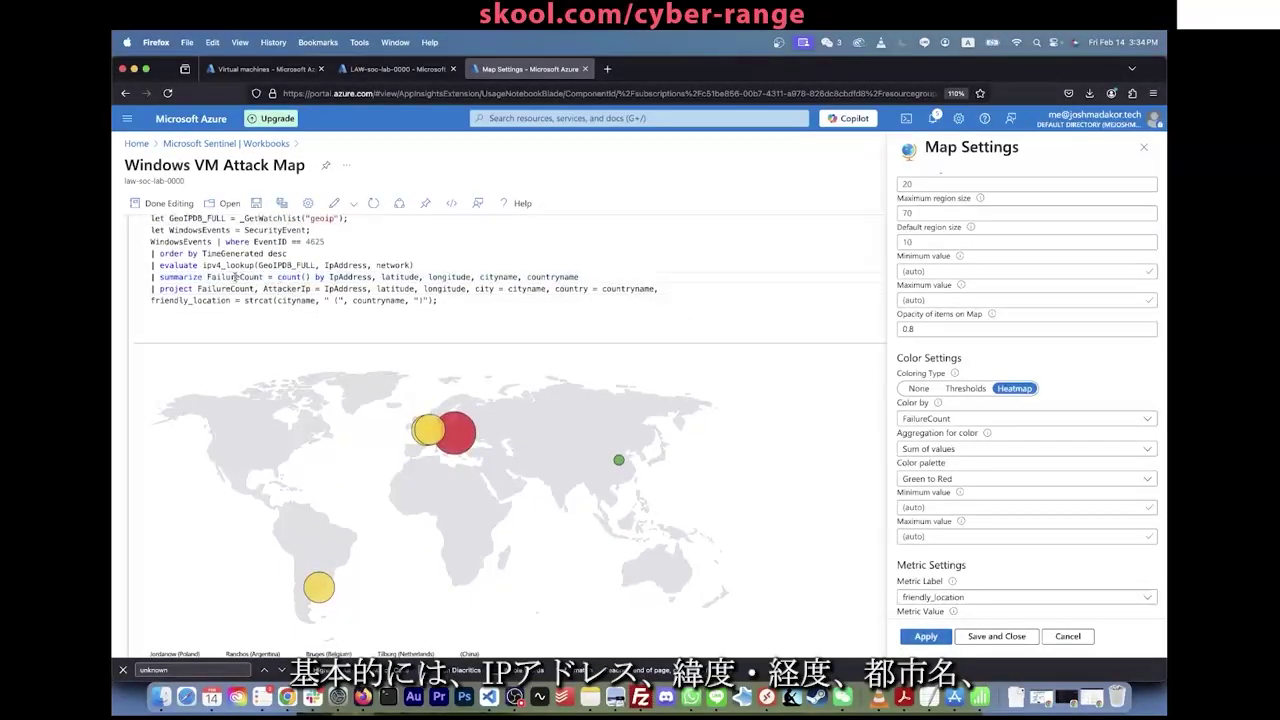
Step: Highlight FailureCount, latitude, longitude, cityname and the IpAddress-to-countryname grouping fields in the query
double_click(235, 277)
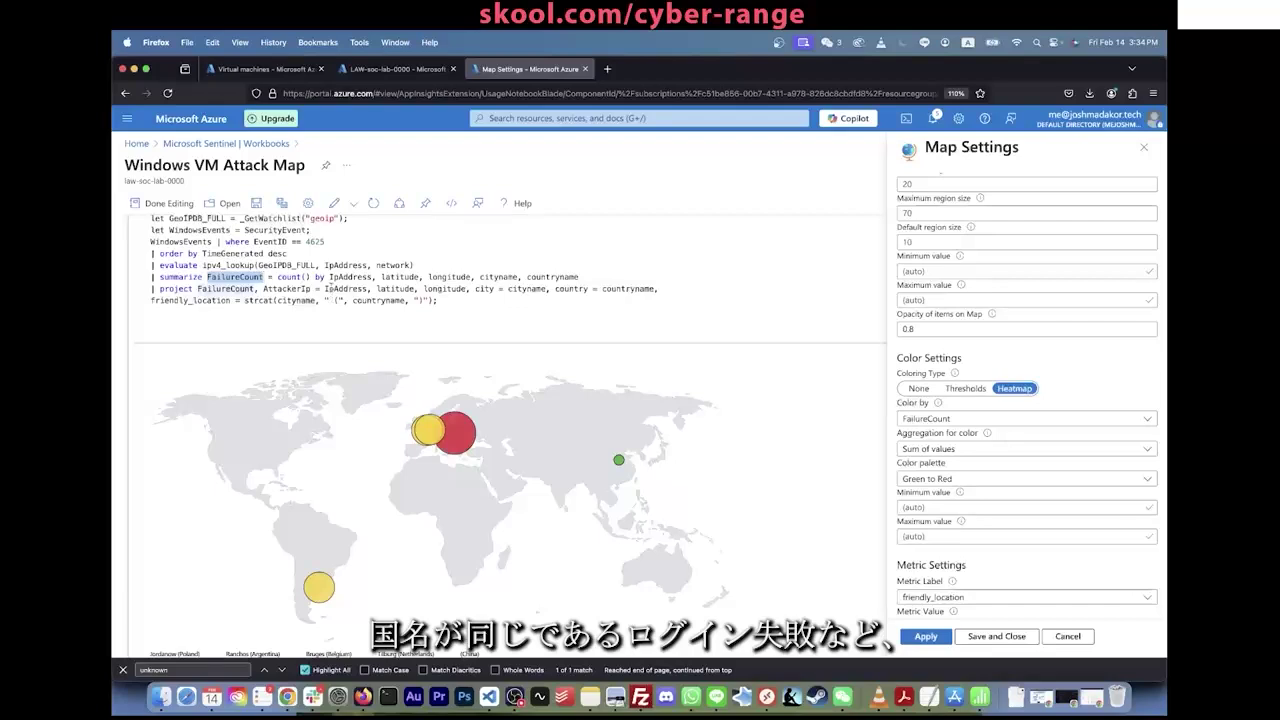
left_click(330, 277)
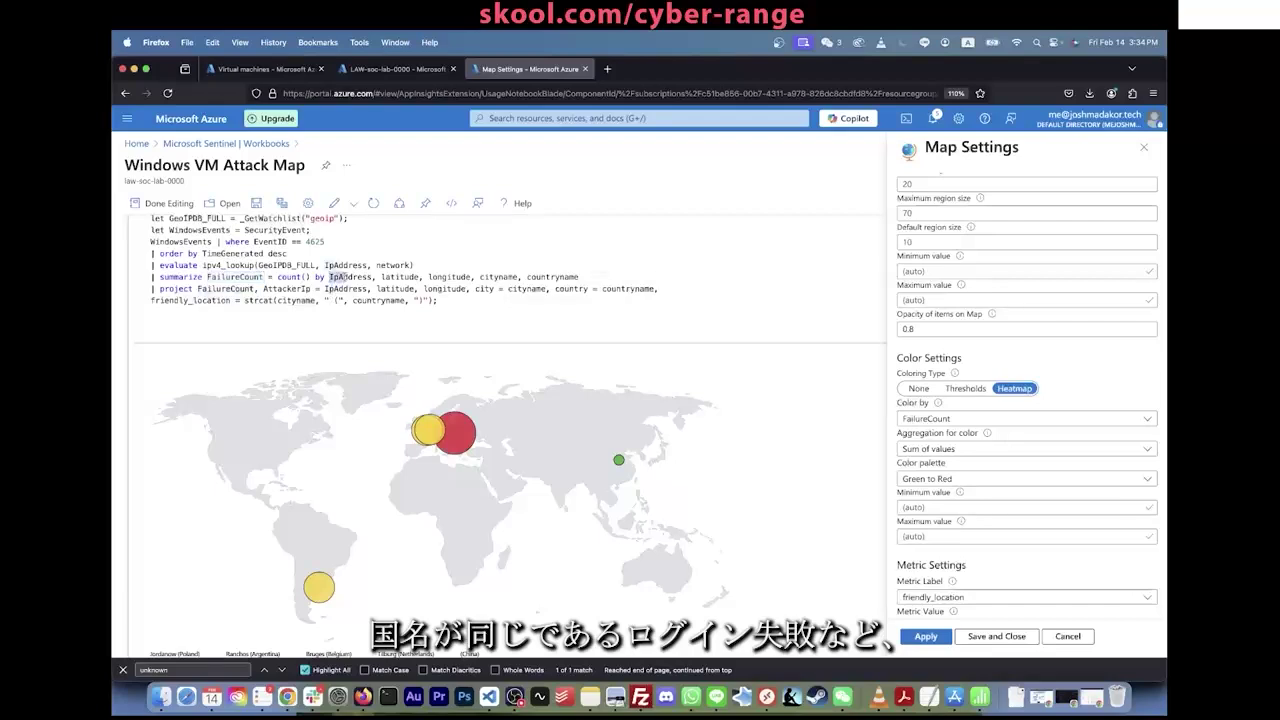
double_click(400, 277)
double_click(447, 277)
double_click(528, 288)
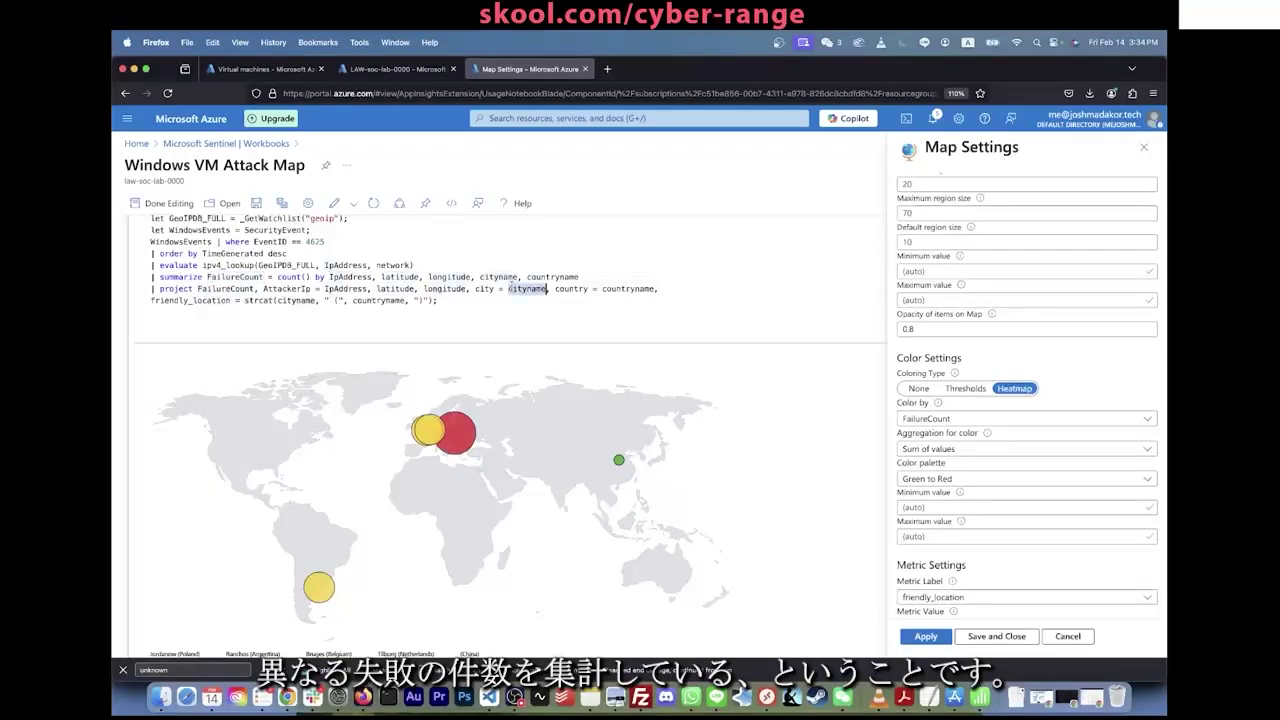
left_click(555, 288)
left_click_drag(579, 277, 329, 277)
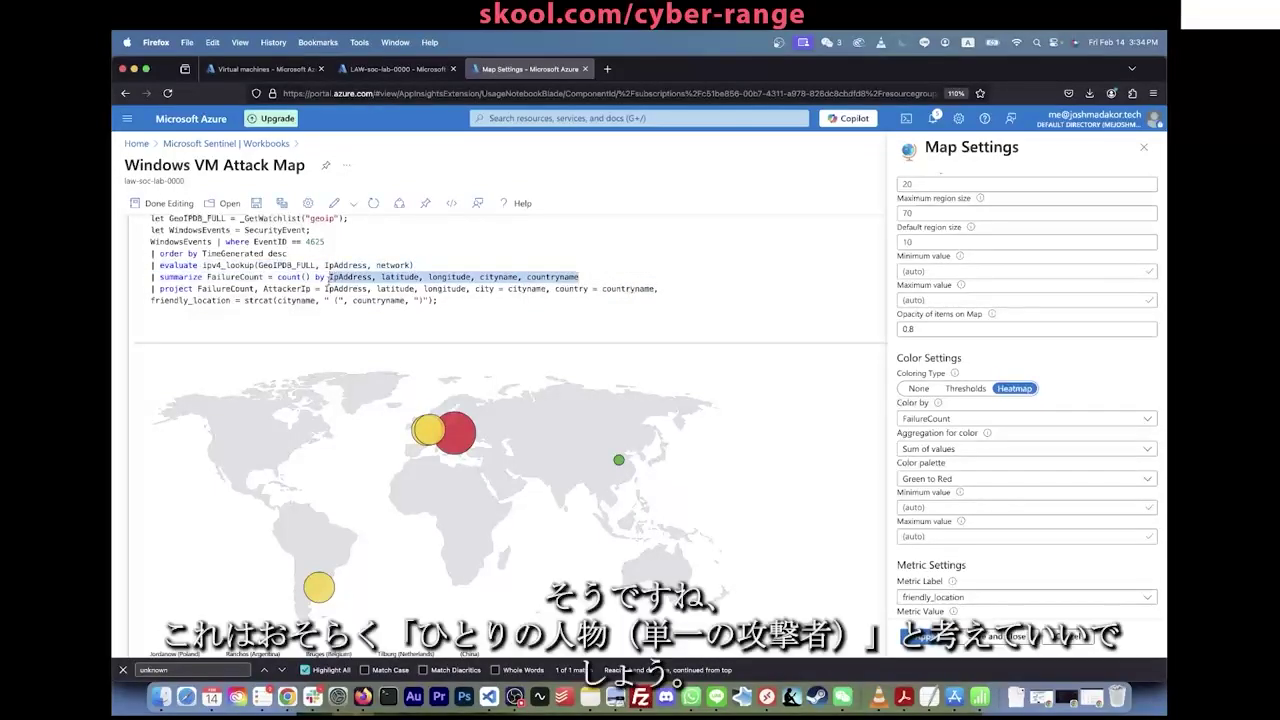
left_click_drag(328, 277, 588, 277)
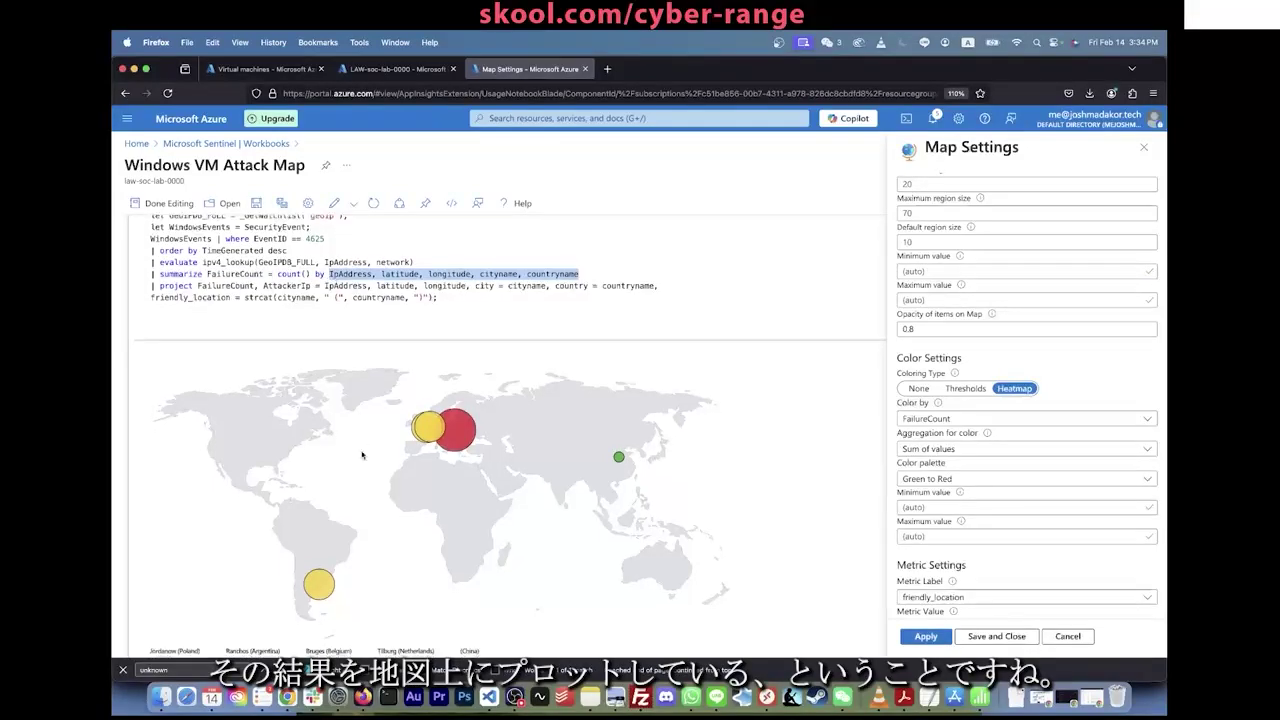
scroll(465, 340, "down", 3)
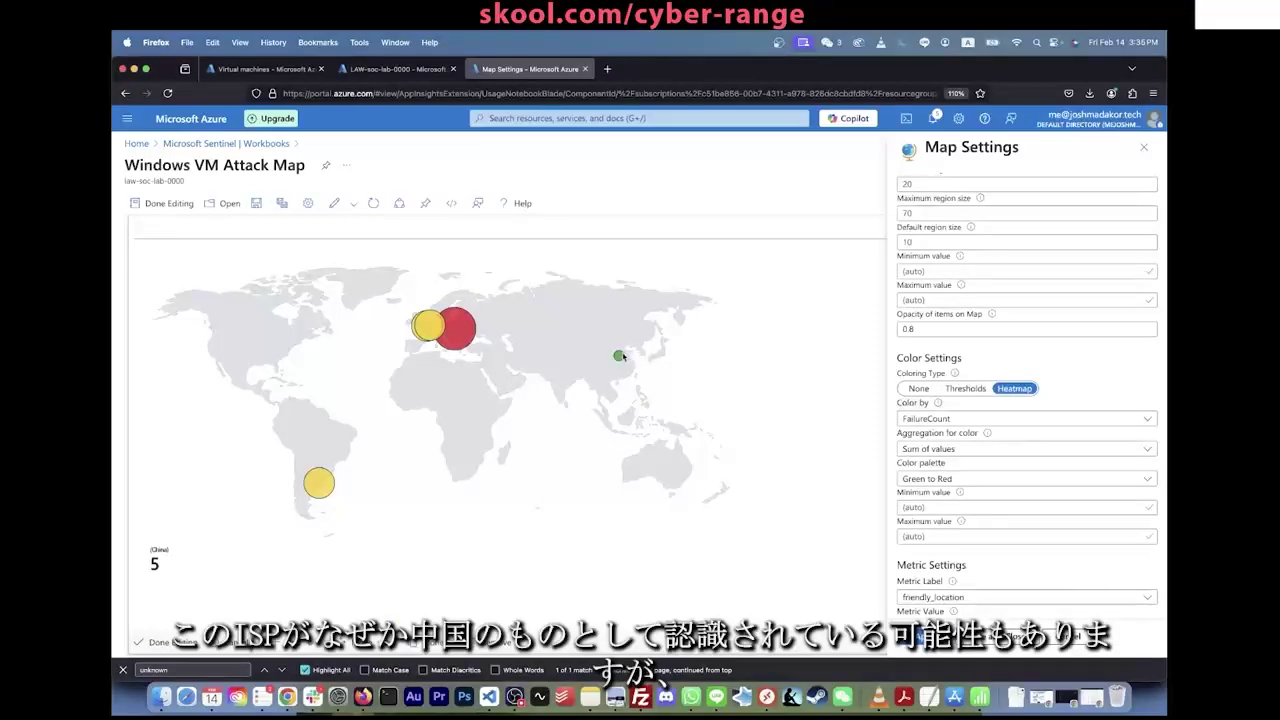
mouse_move(621, 362)
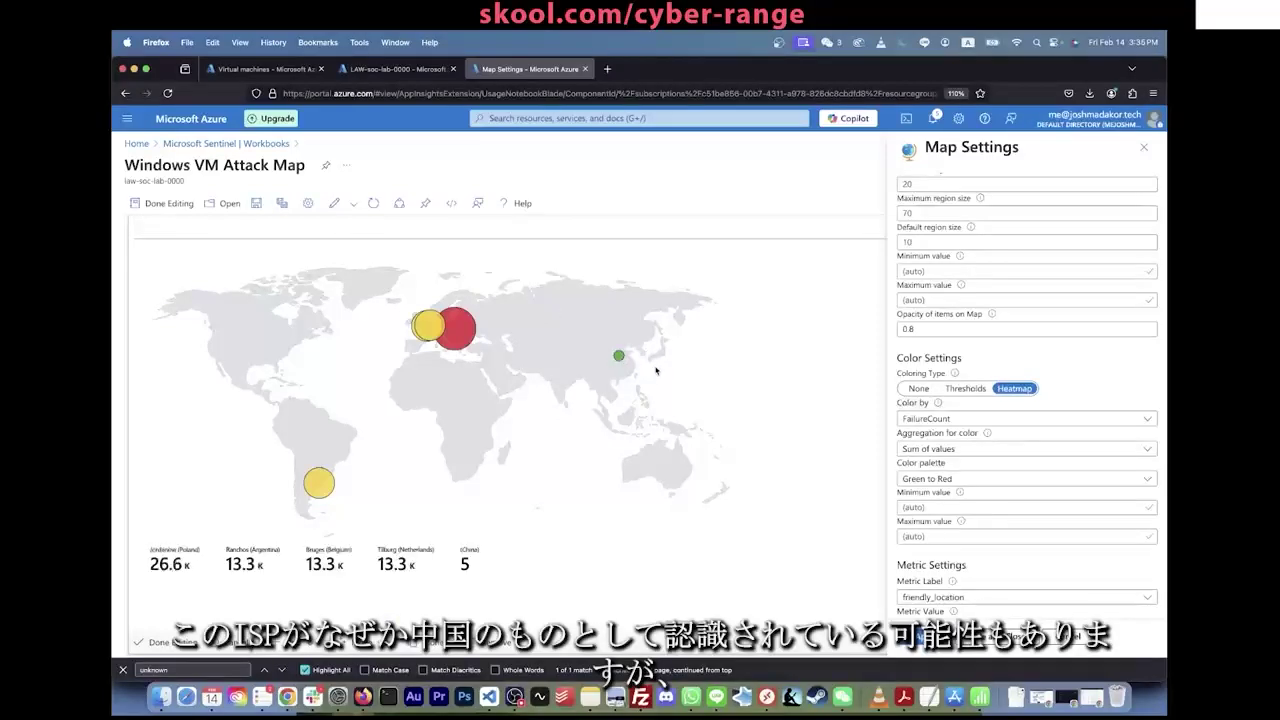
scroll(560, 355, "down", 1)
scroll(560, 355, "up", 2)
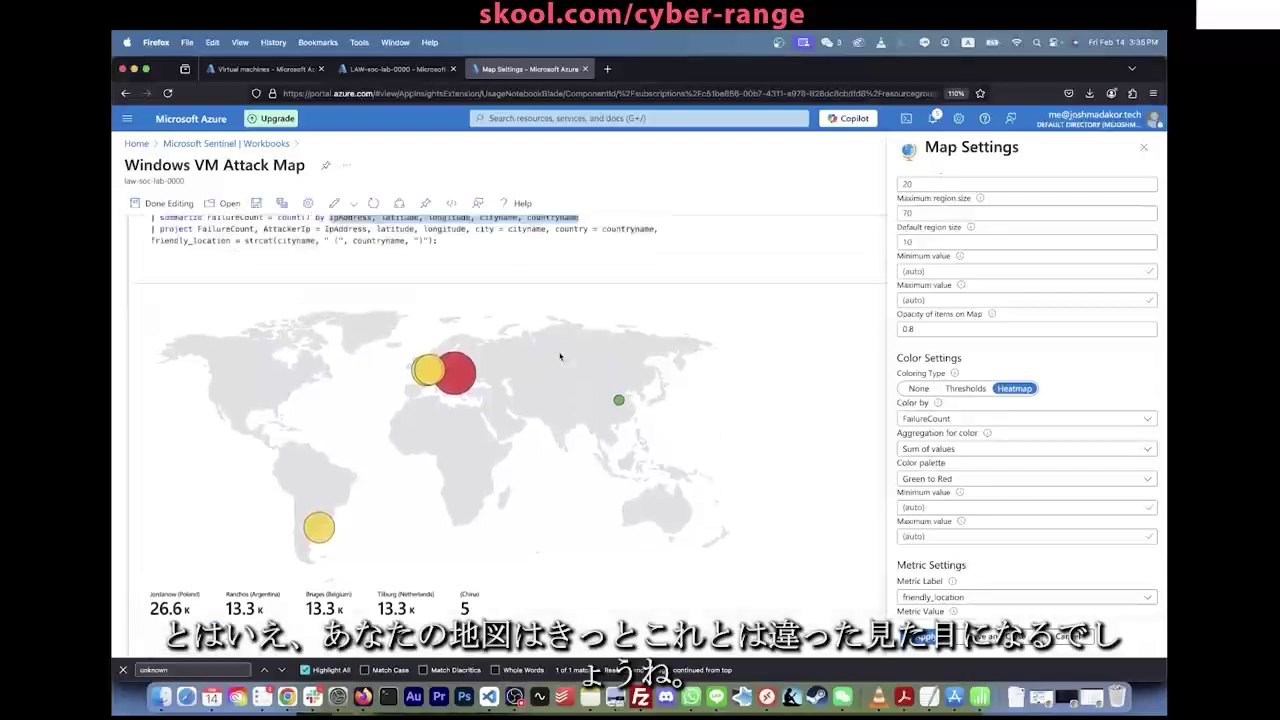
scroll(400, 470, "down", 1)
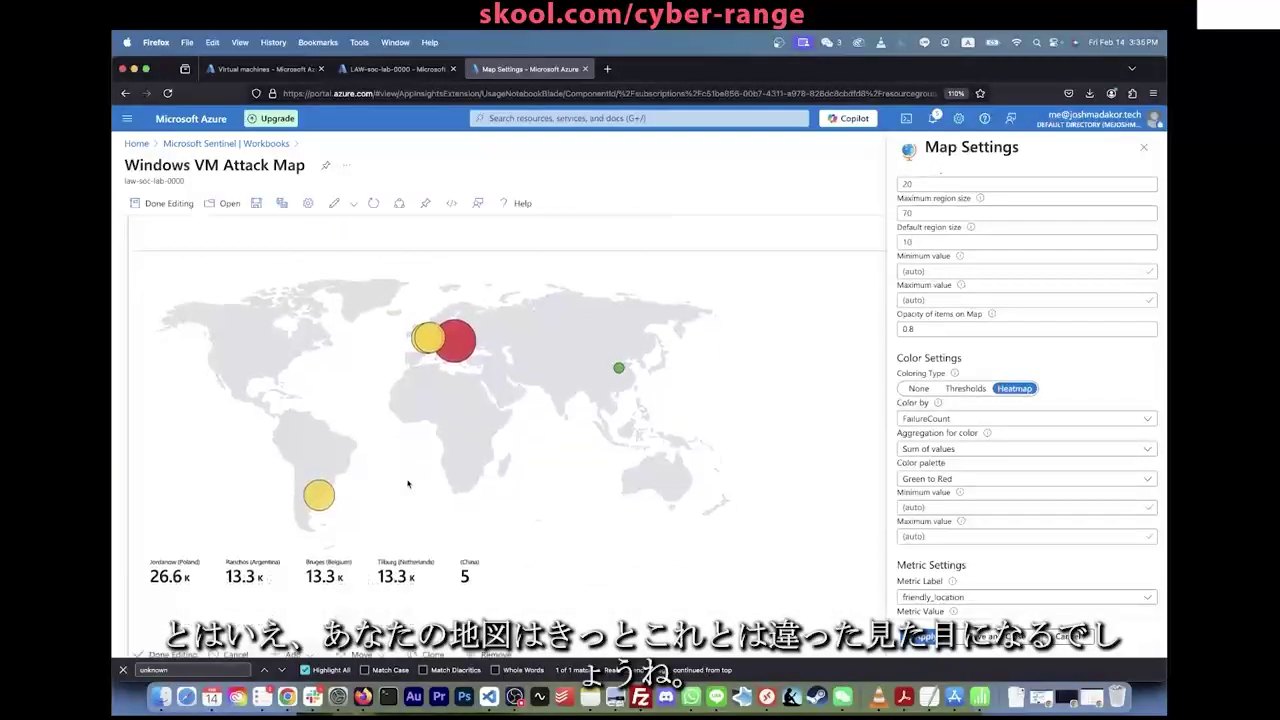
scroll(950, 450, "down", 2)
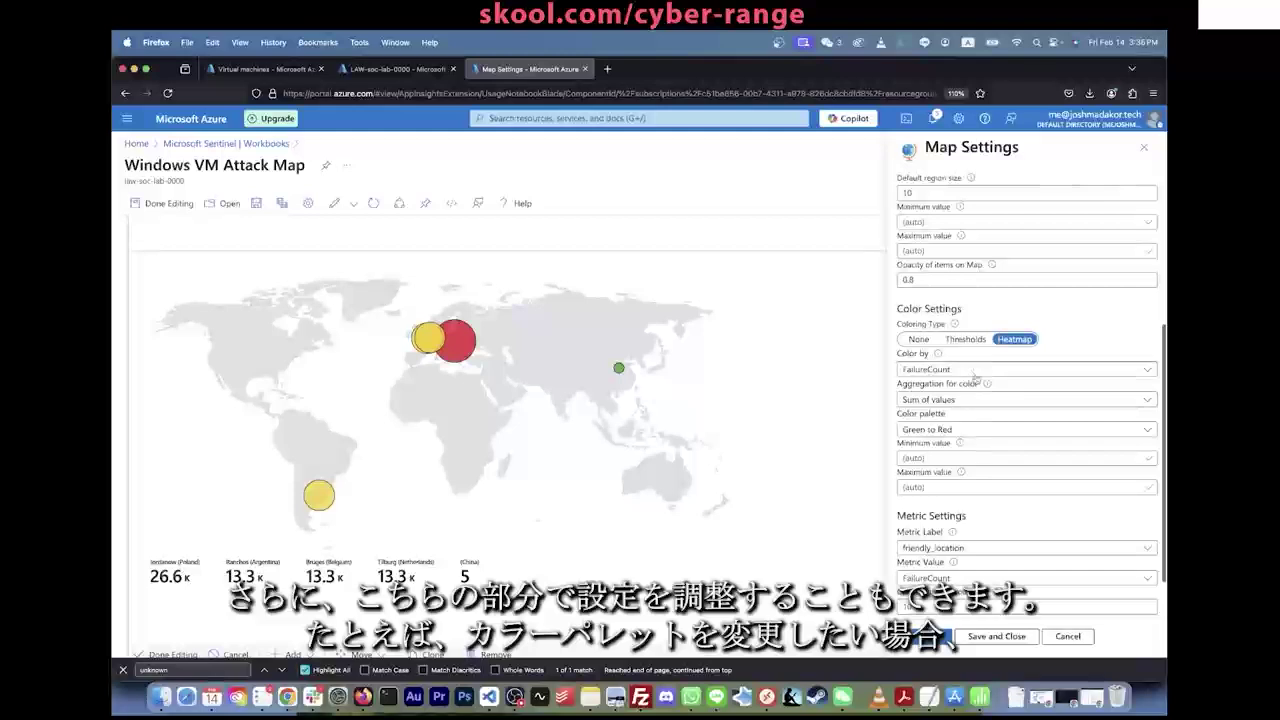
Step: Apply the Red to Green colour palette to the heatmap
left_click(973, 400)
left_click(973, 400)
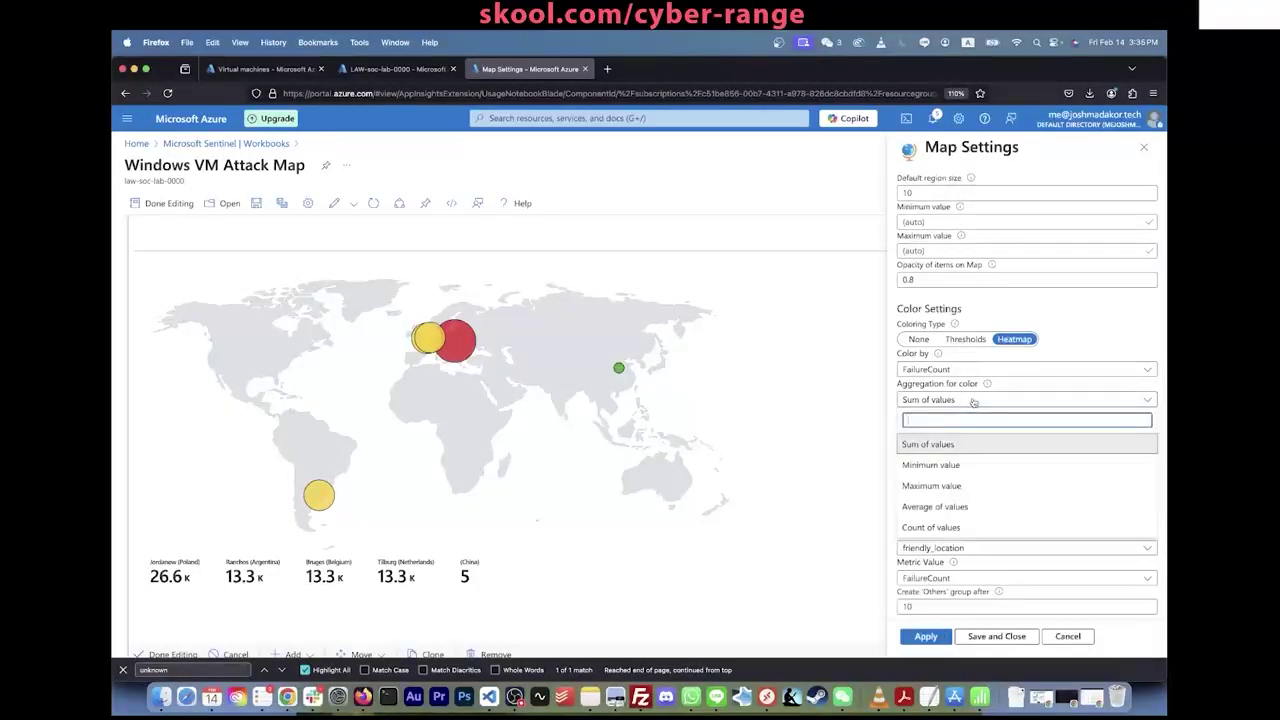
scroll(1044, 283, "down", 2)
left_click(1022, 374)
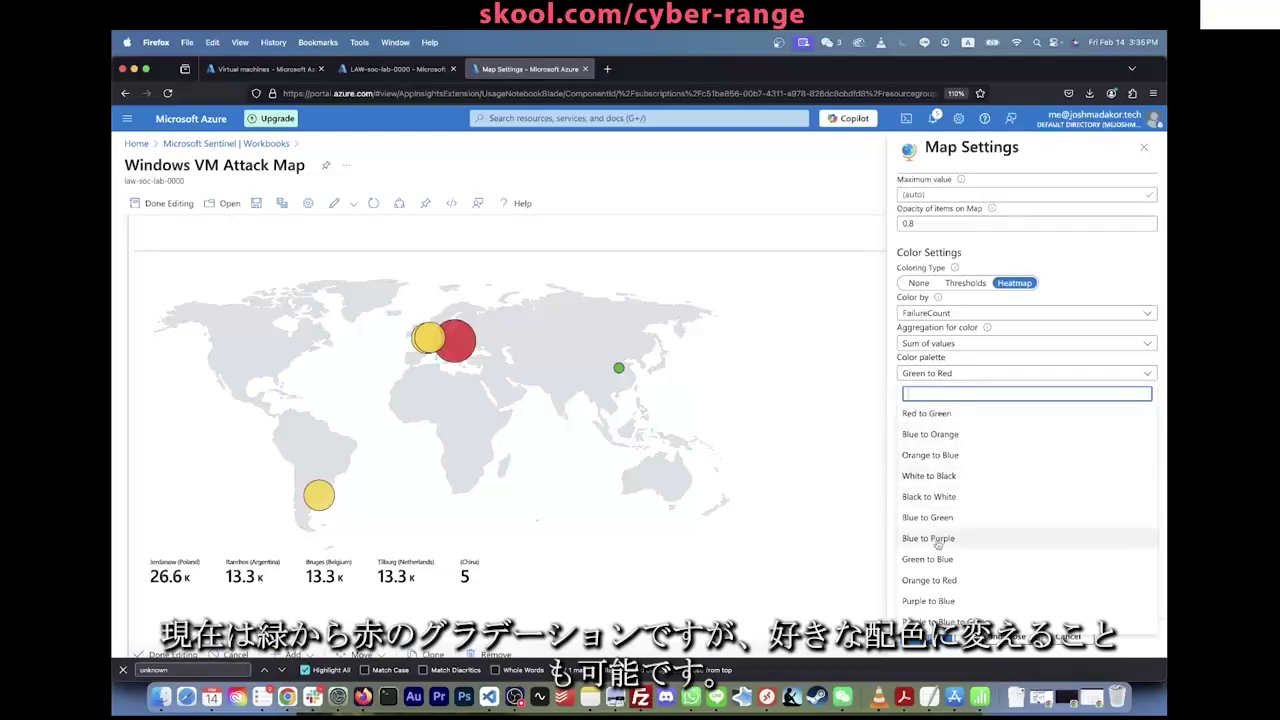
left_click(957, 417)
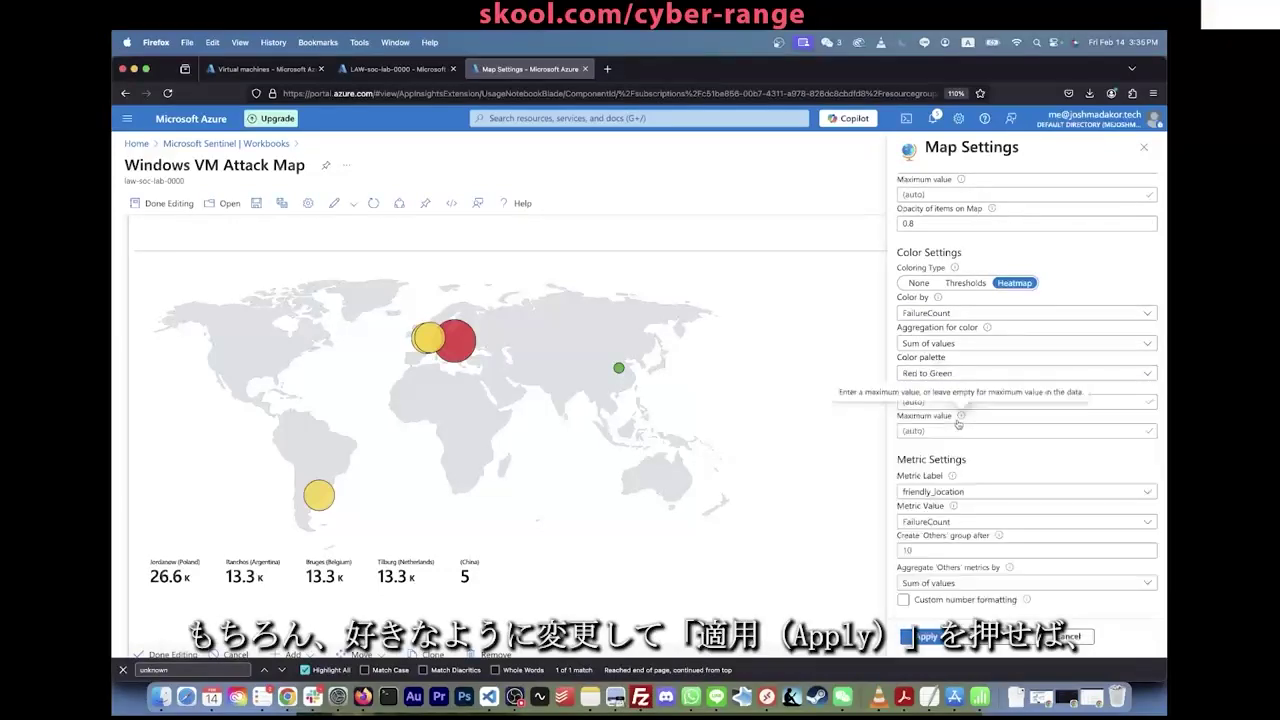
left_click(928, 637)
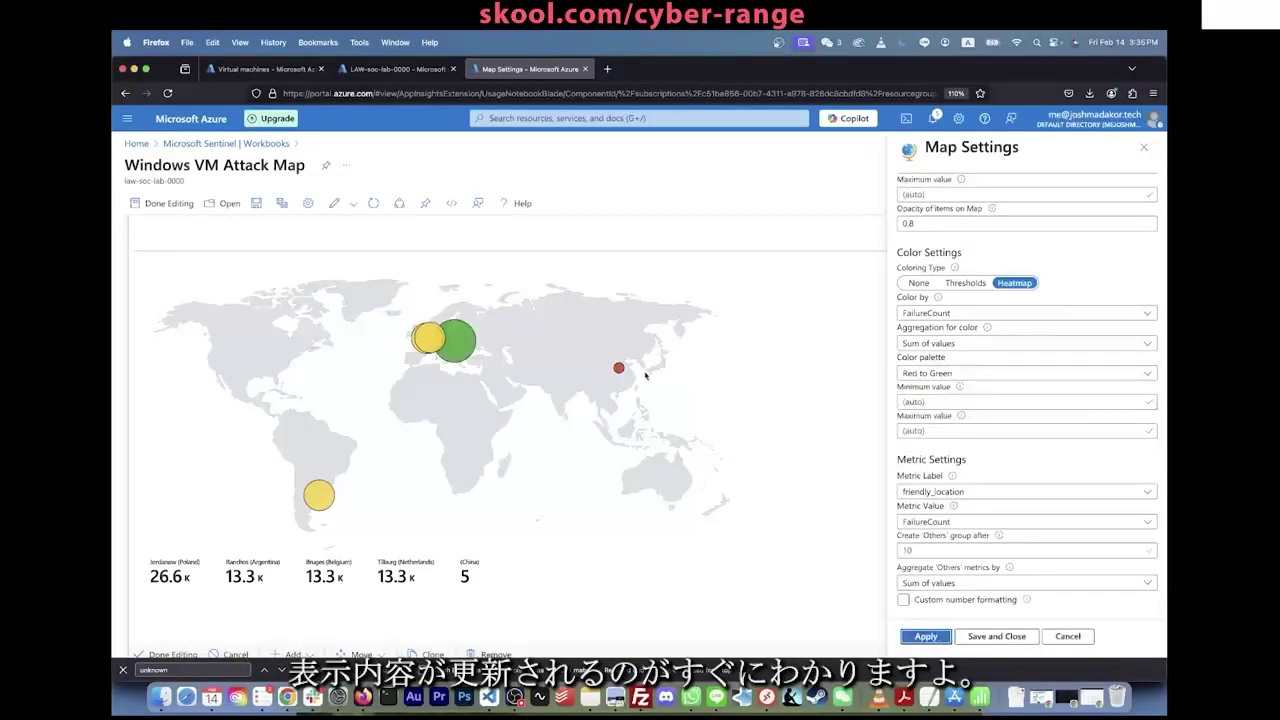
Step: Search 'green to' and apply the Green to Red palette instead
left_click(975, 373)
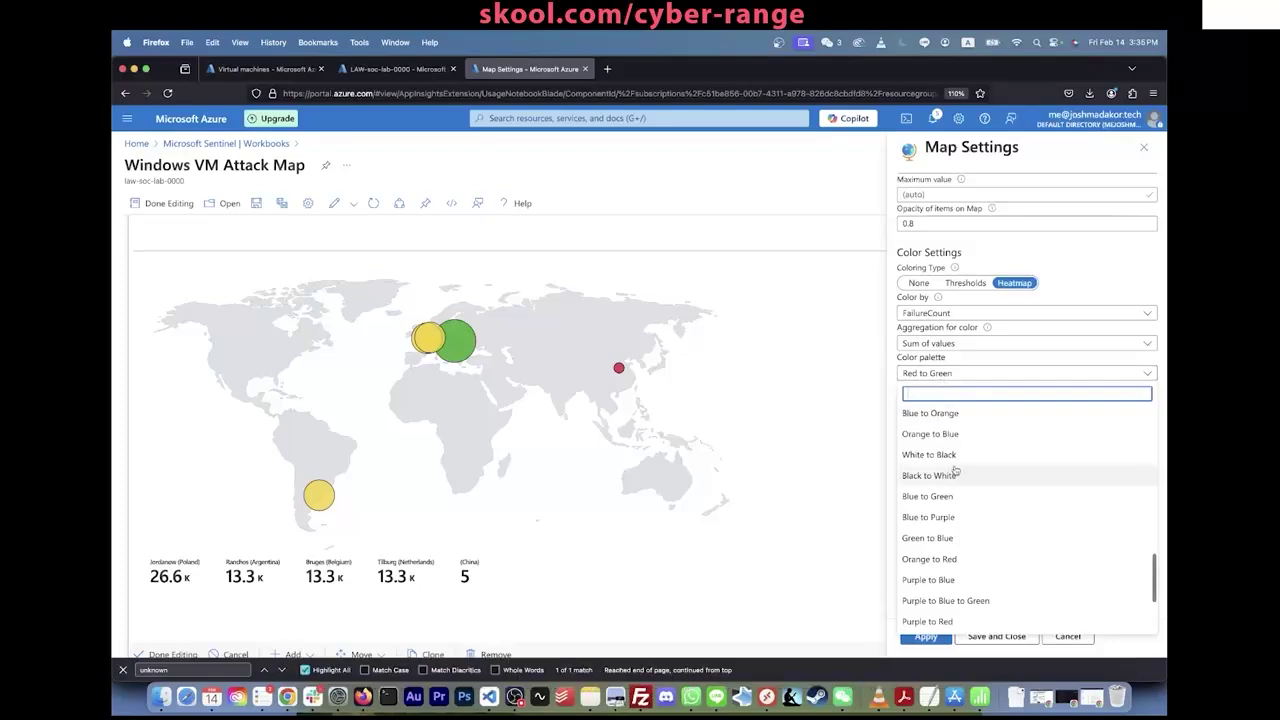
scroll(958, 528, "down", 1)
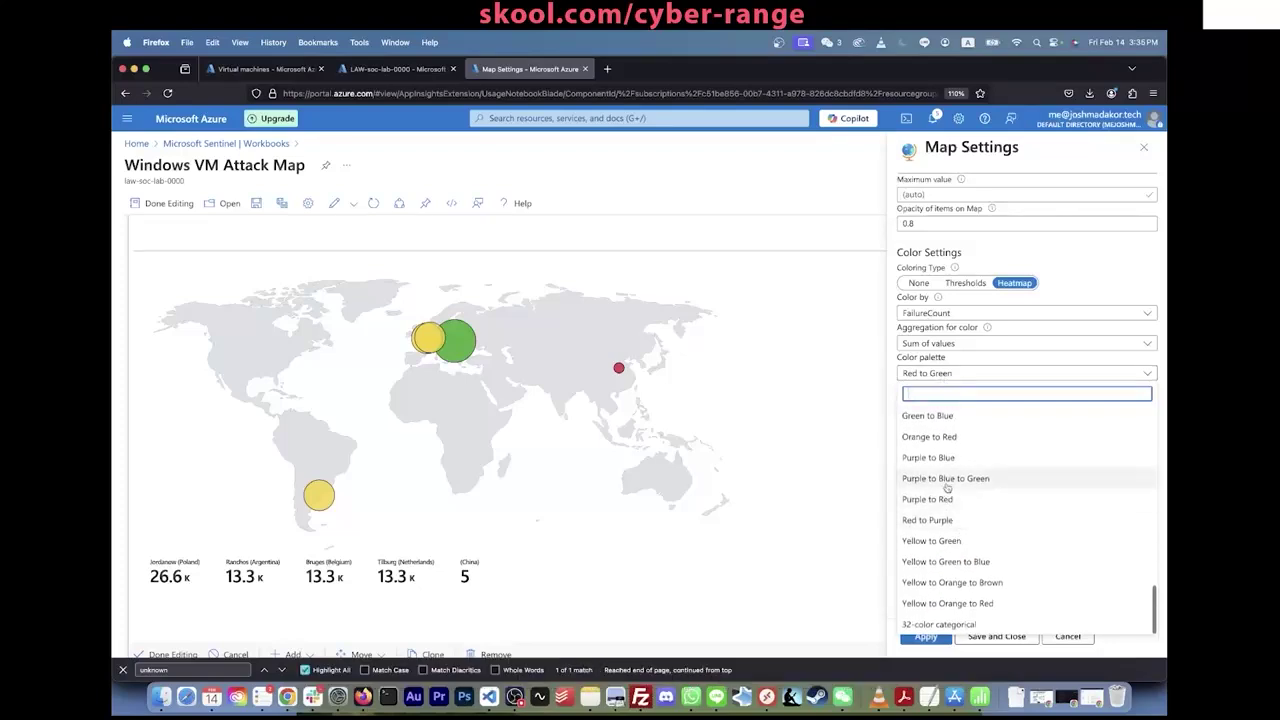
scroll(947, 488, "up", 5)
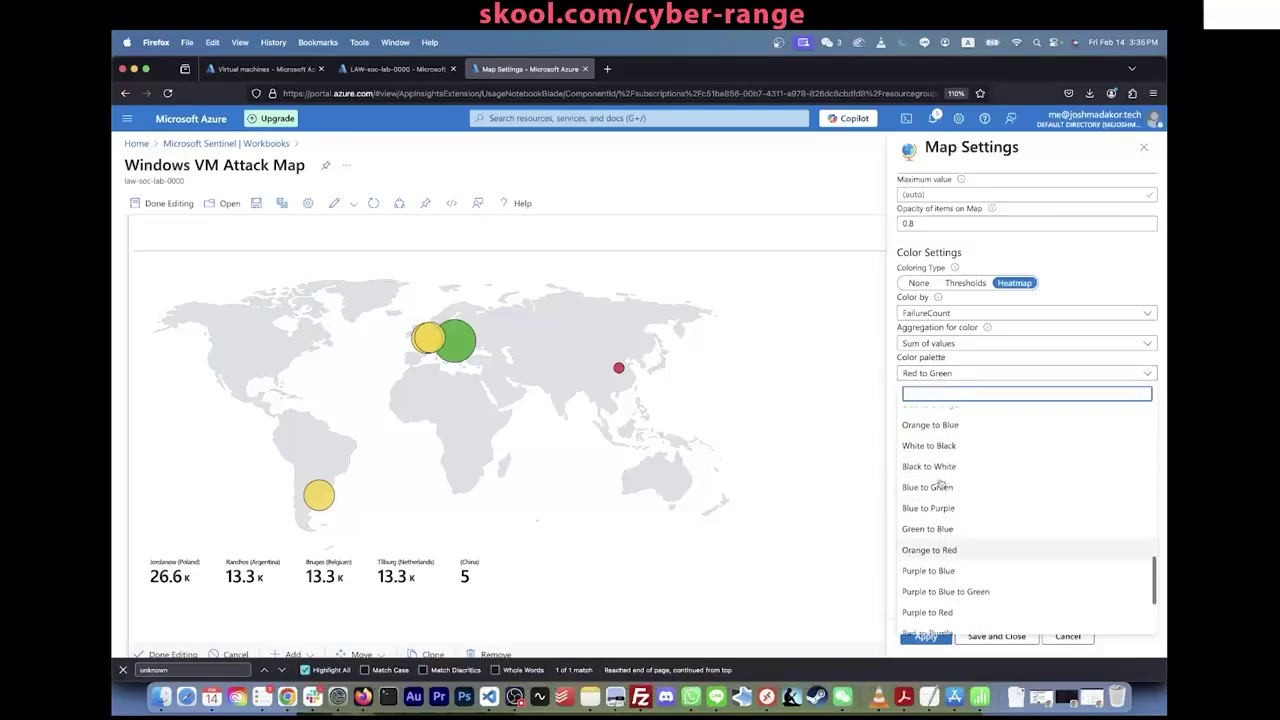
type("green")
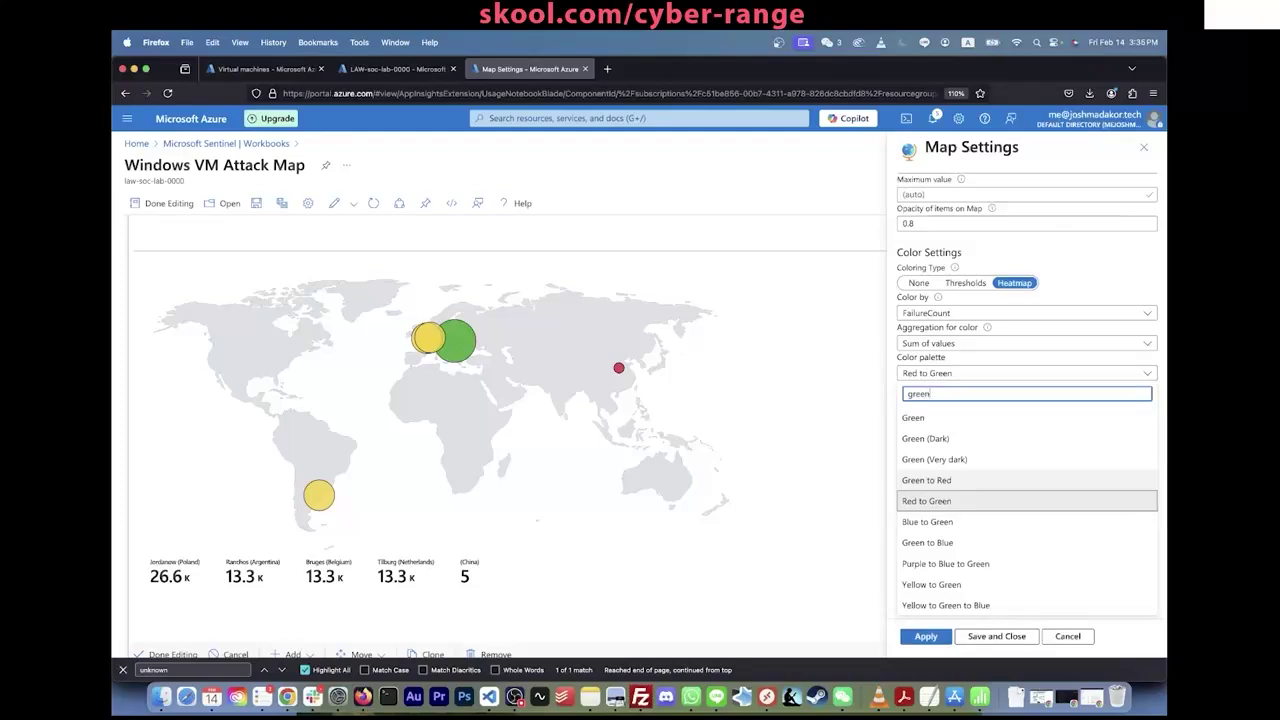
type(" to")
left_click(969, 420)
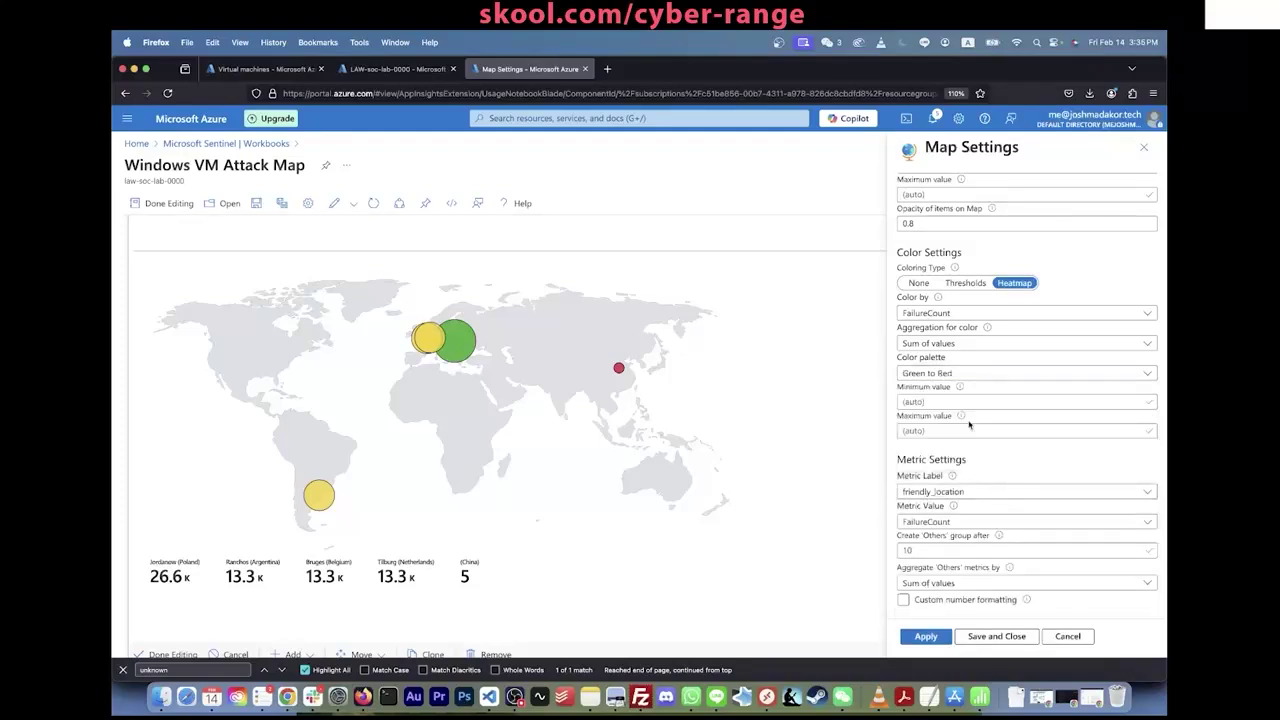
left_click(925, 636)
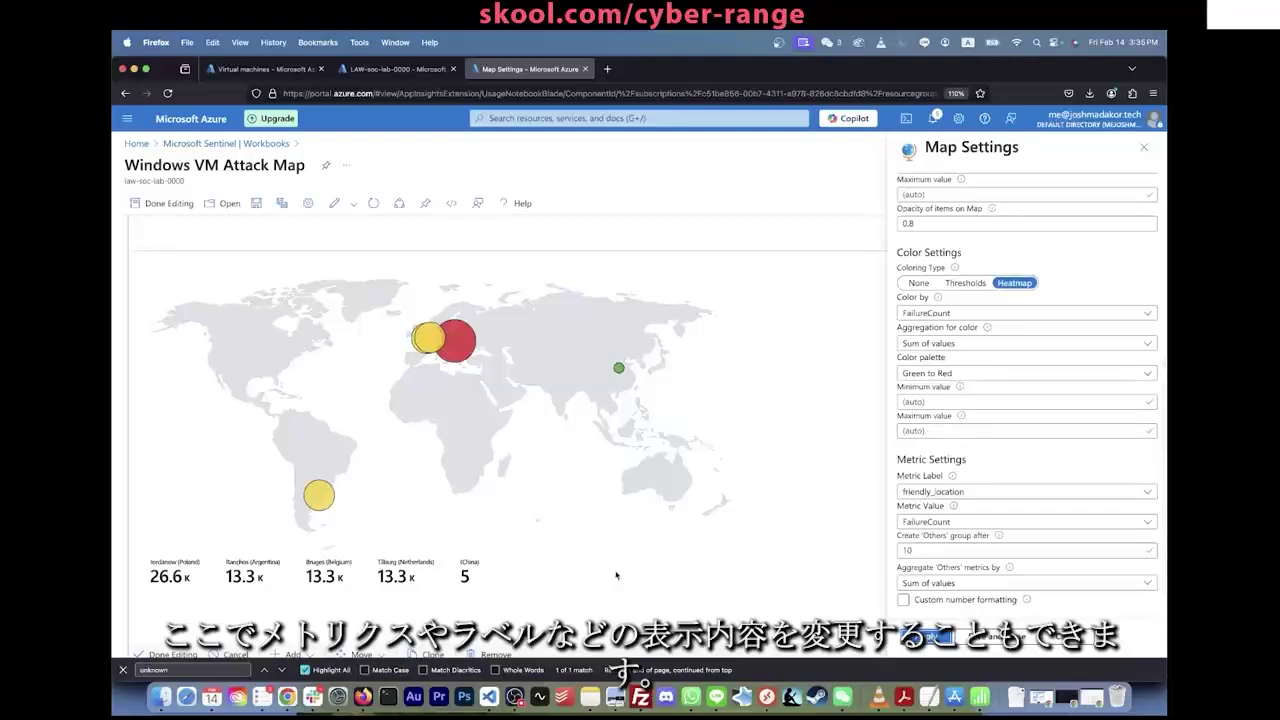
left_click(946, 496)
left_click(946, 496)
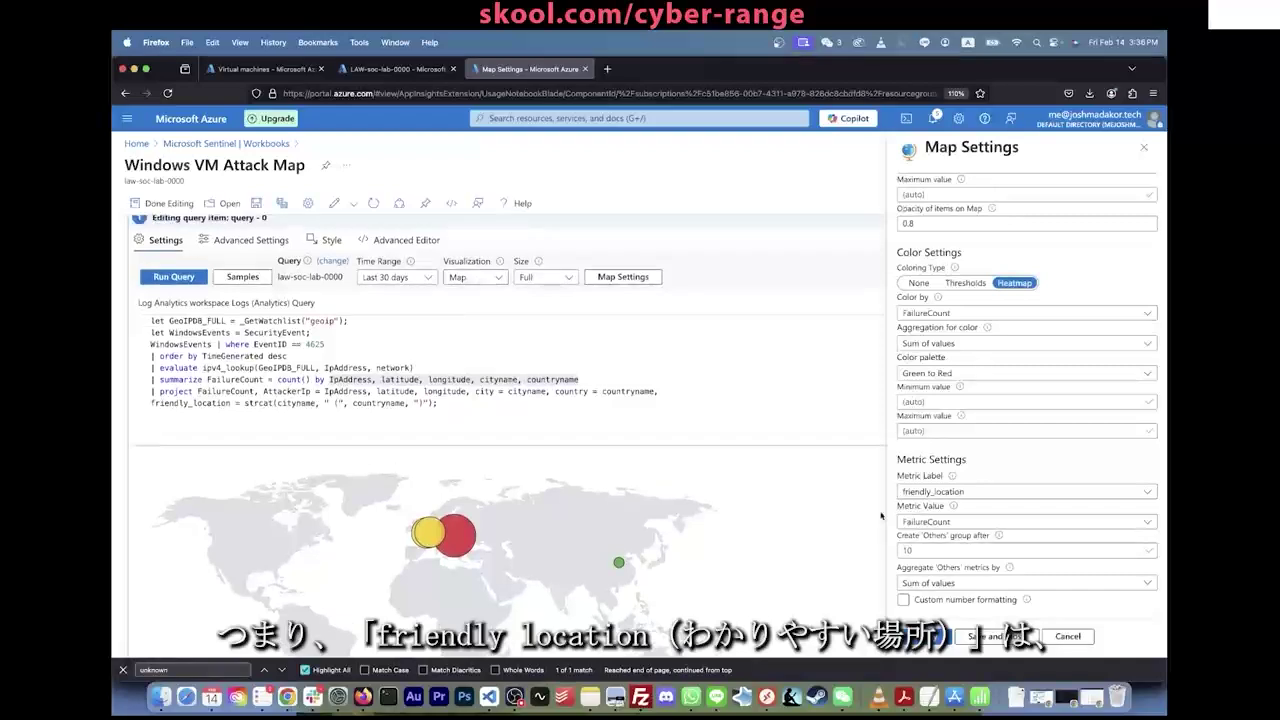
left_click(952, 497)
left_click(950, 500)
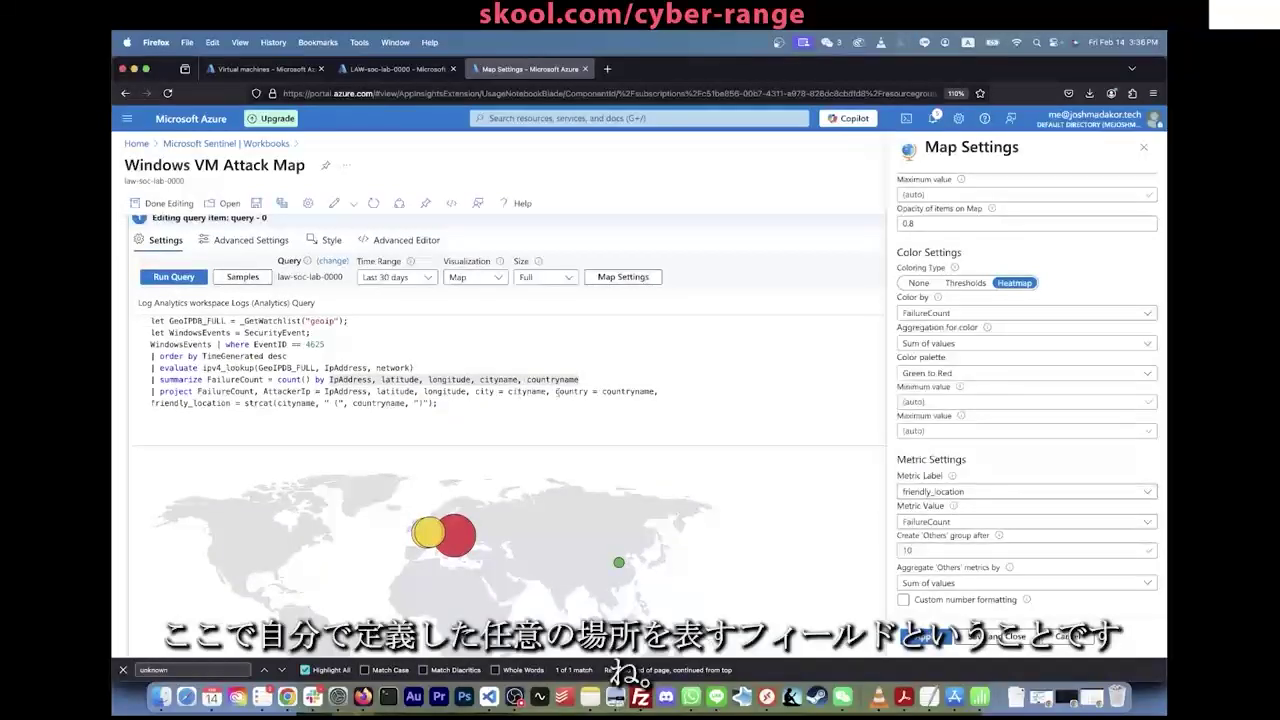
triple_click(220, 402)
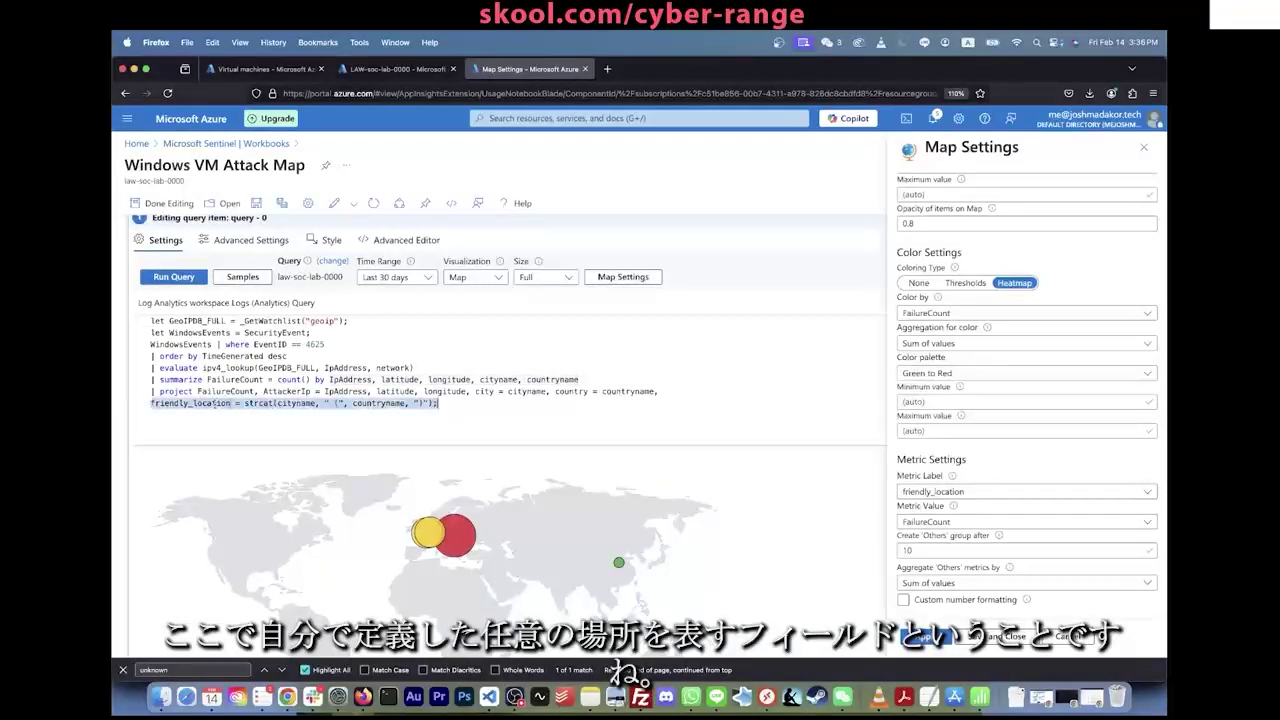
left_click(297, 403)
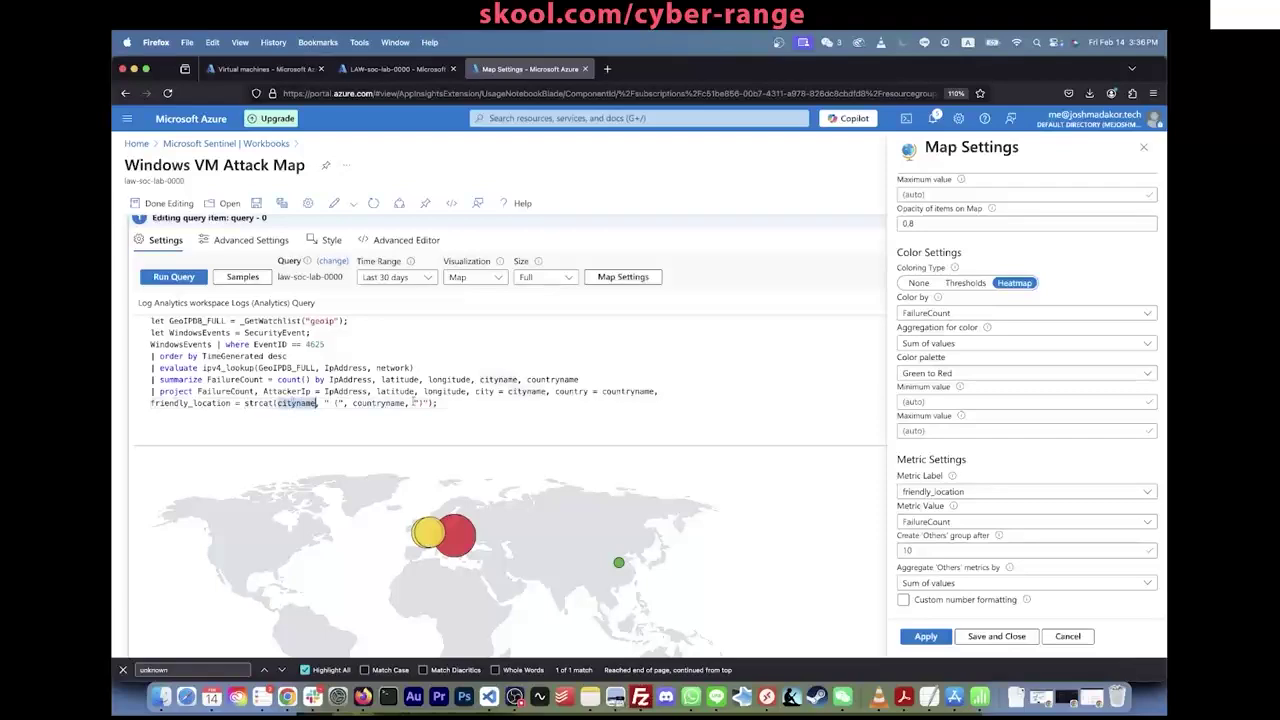
left_click(414, 403)
scroll(516, 513, "down", 5)
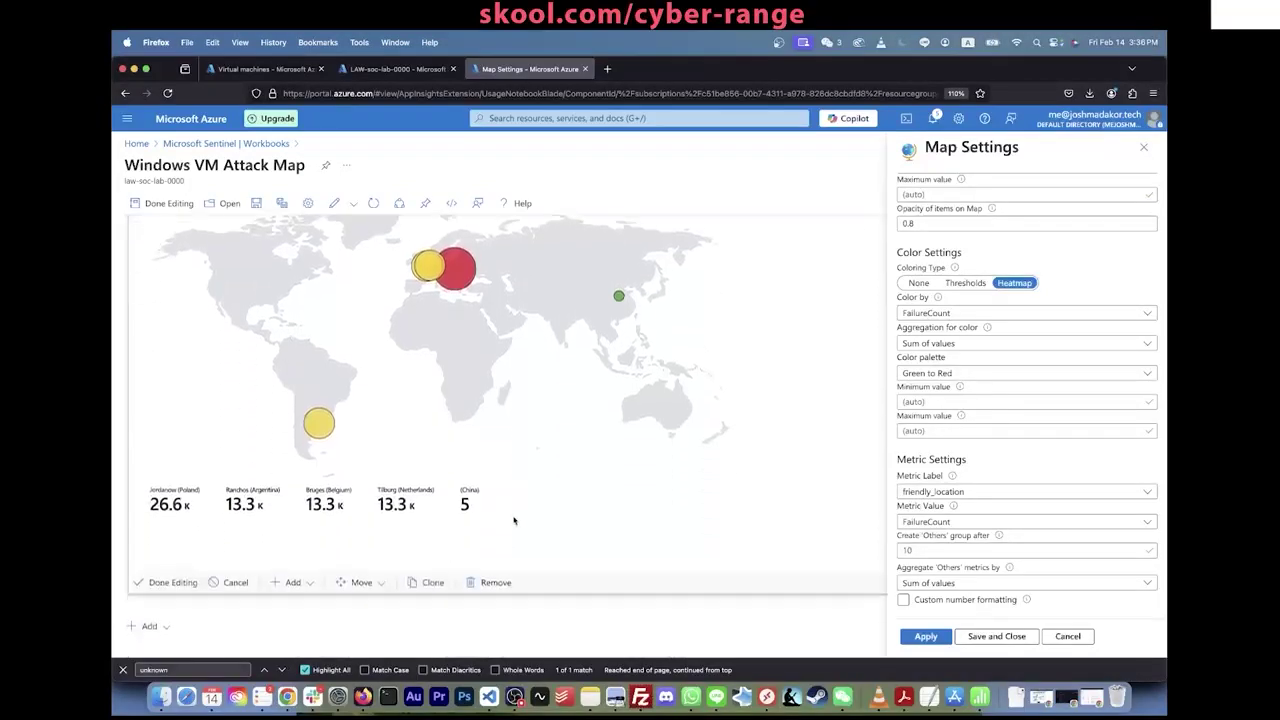
left_click(948, 492)
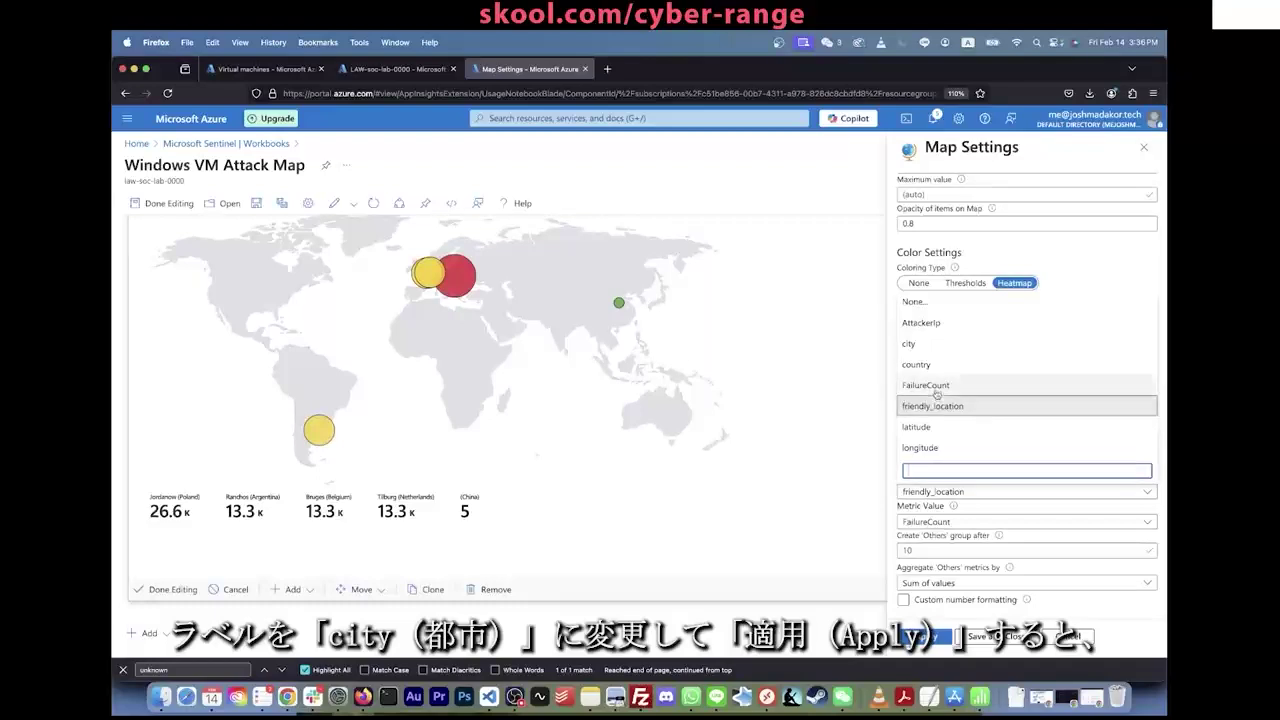
left_click(934, 344)
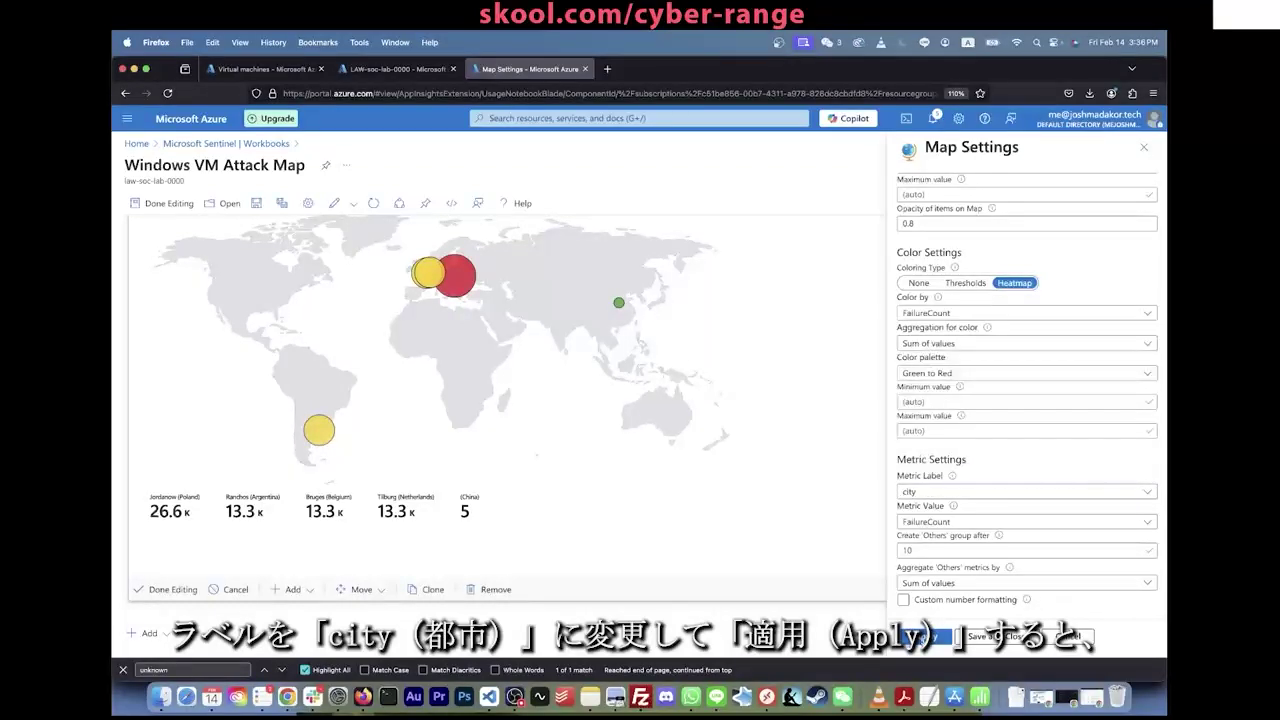
left_click(925, 636)
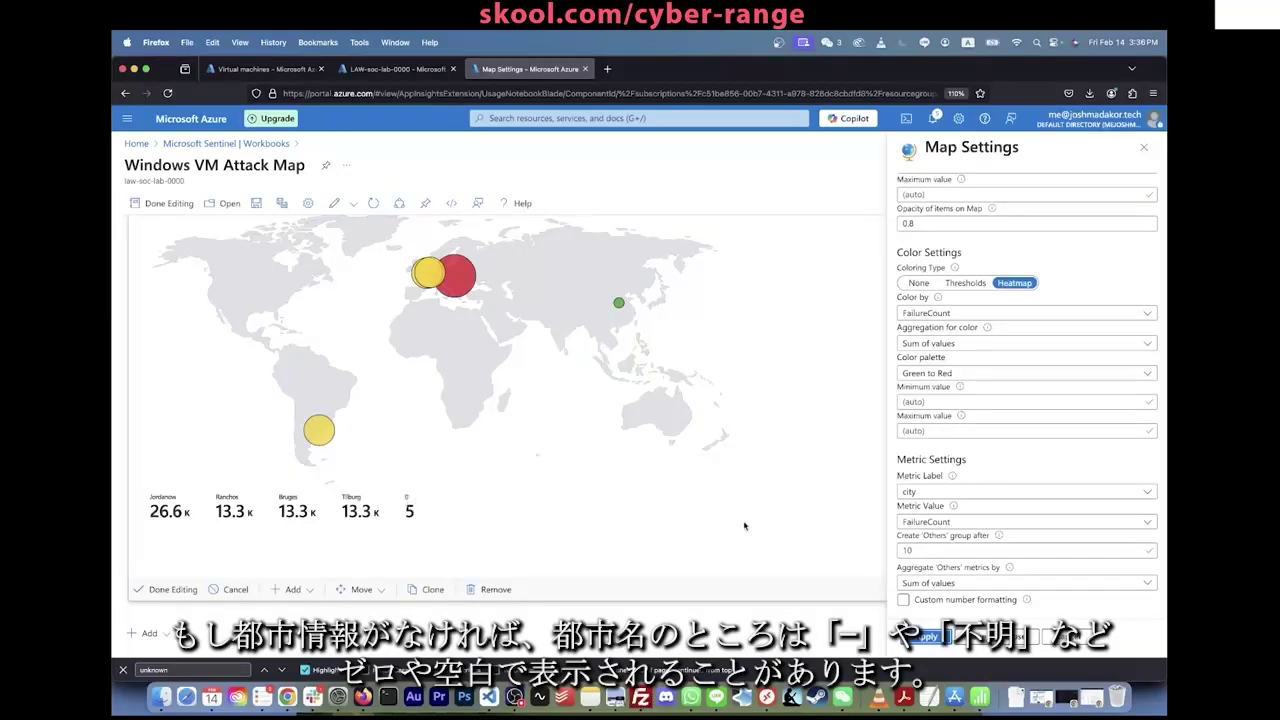
left_click(930, 492)
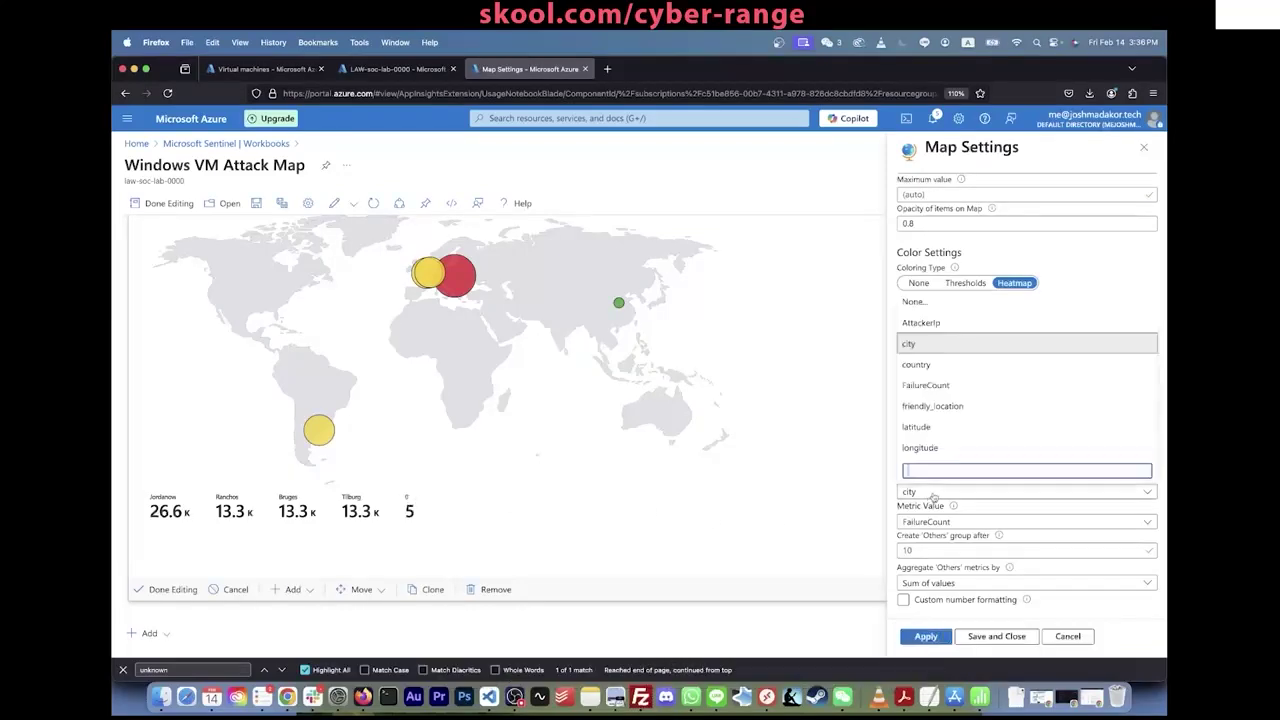
left_click(918, 364)
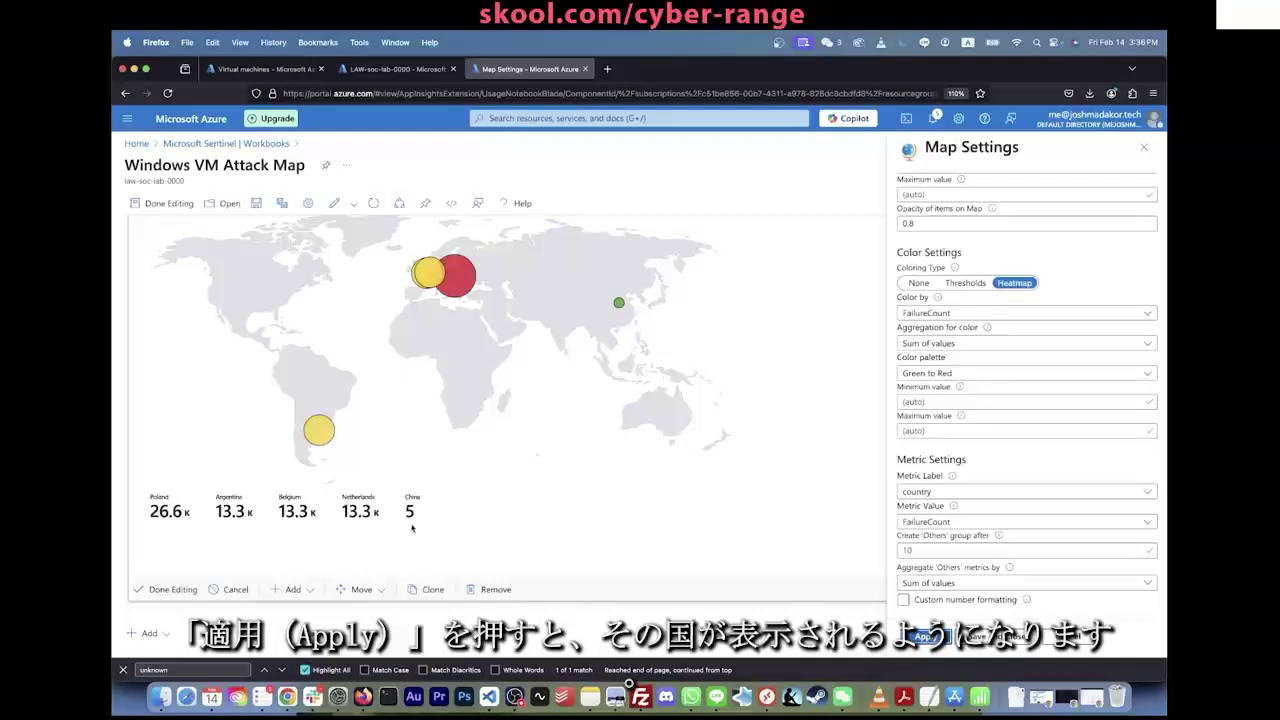
left_click(930, 492)
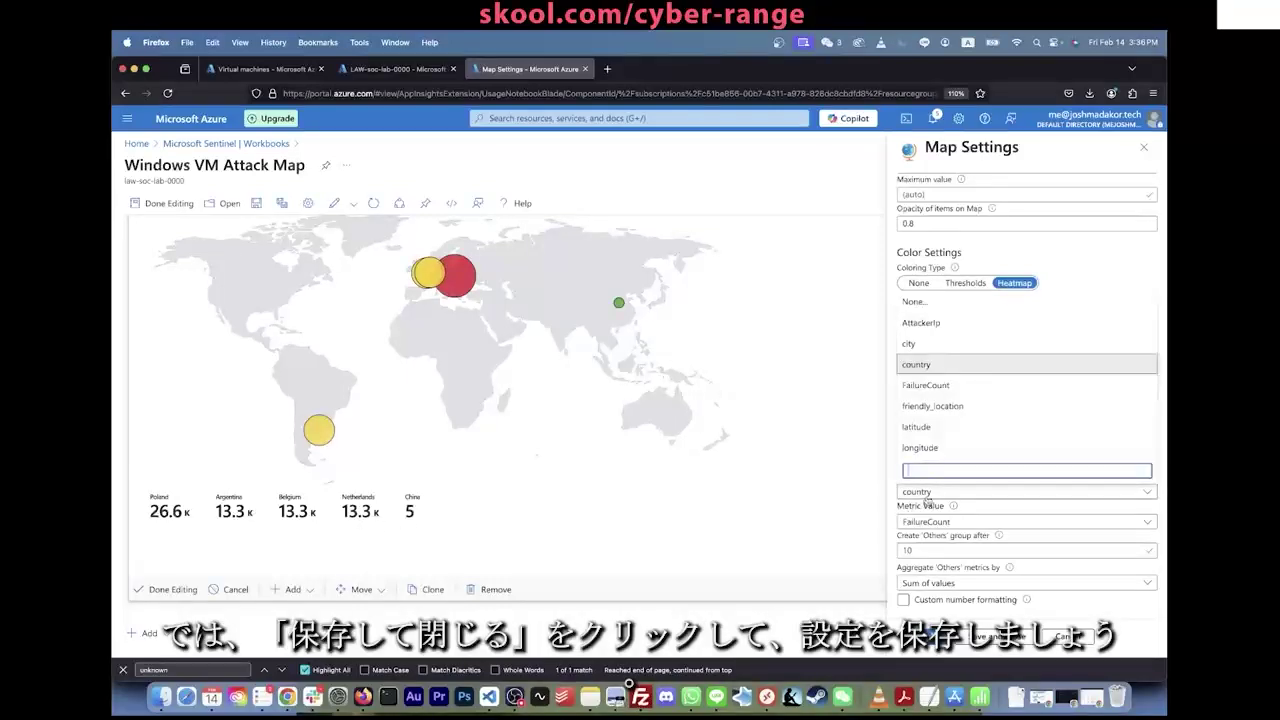
left_click(953, 406)
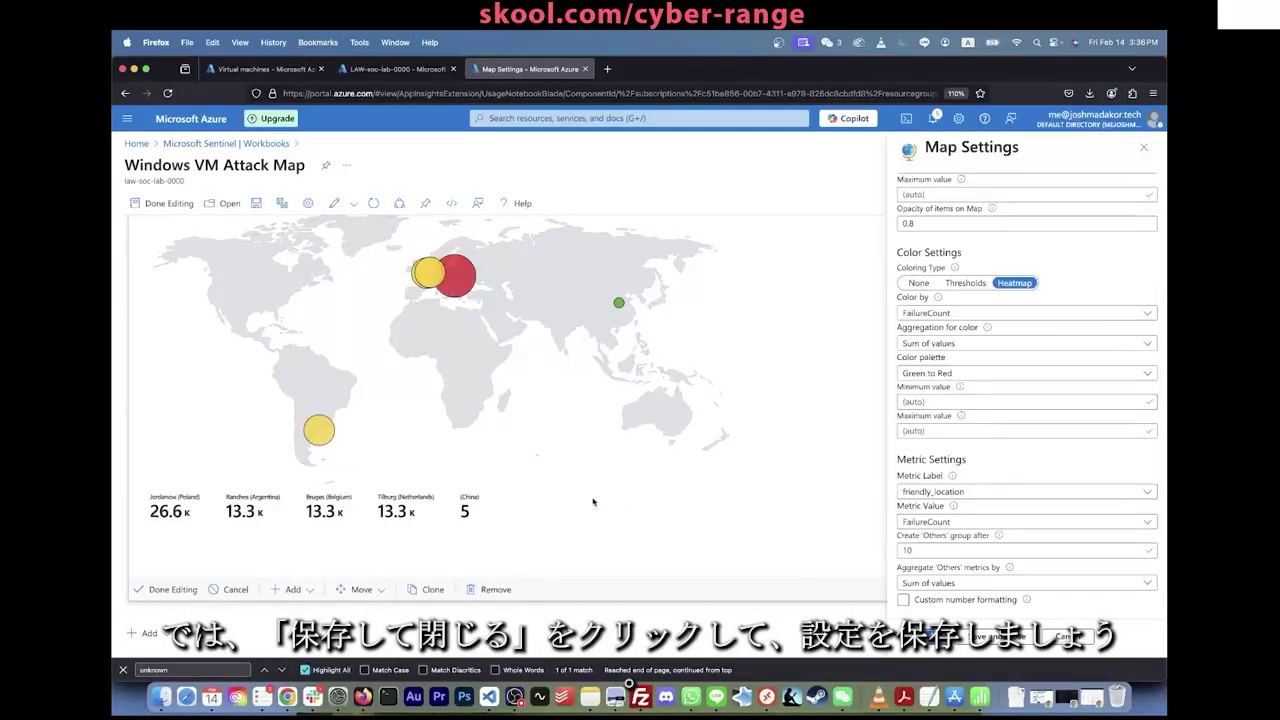
scroll(595, 504, "up", 2)
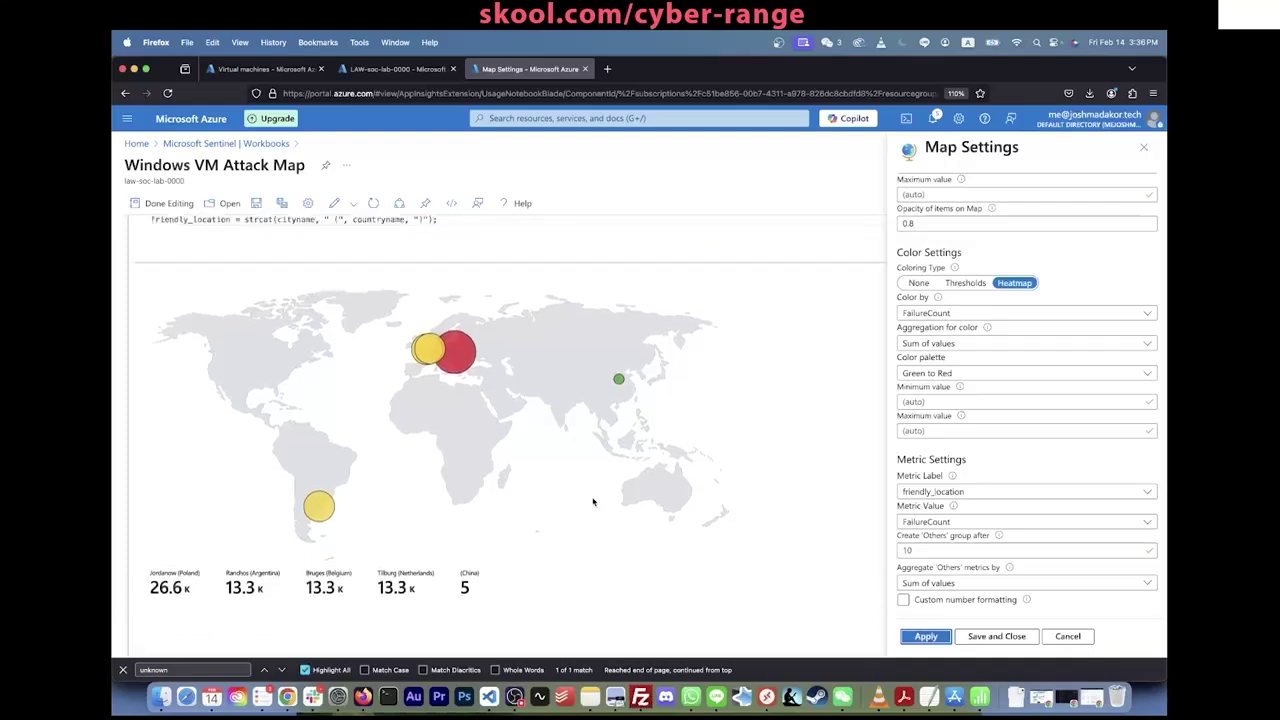
Step: Save and close Map Settings, save the Windows VM Attack Map workbook, then refresh it
left_click(977, 641)
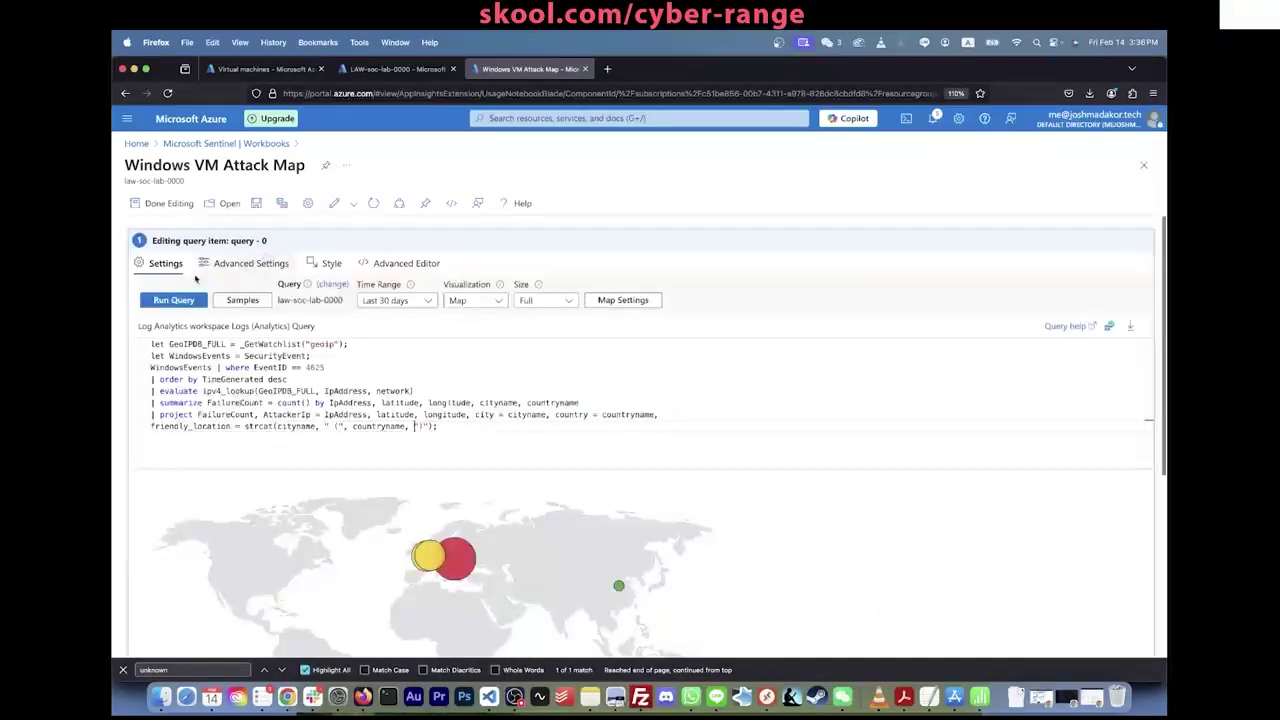
left_click(257, 203)
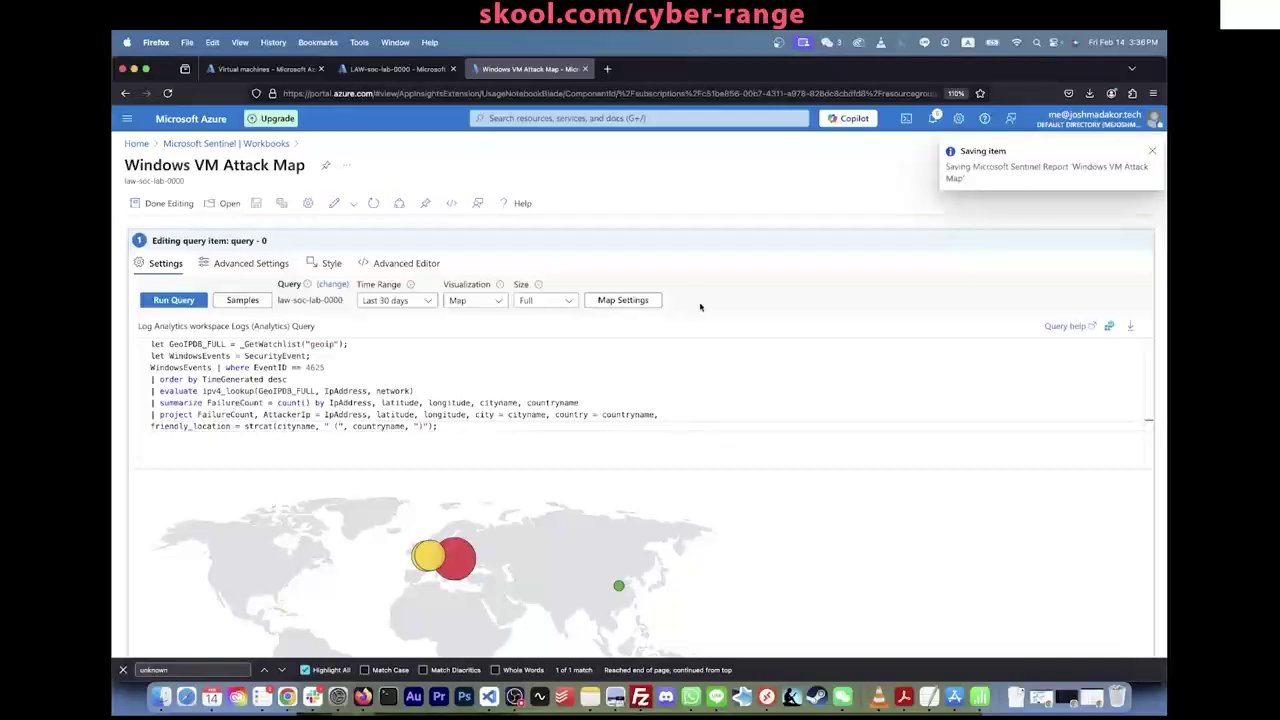
scroll(700, 307, "down", 5)
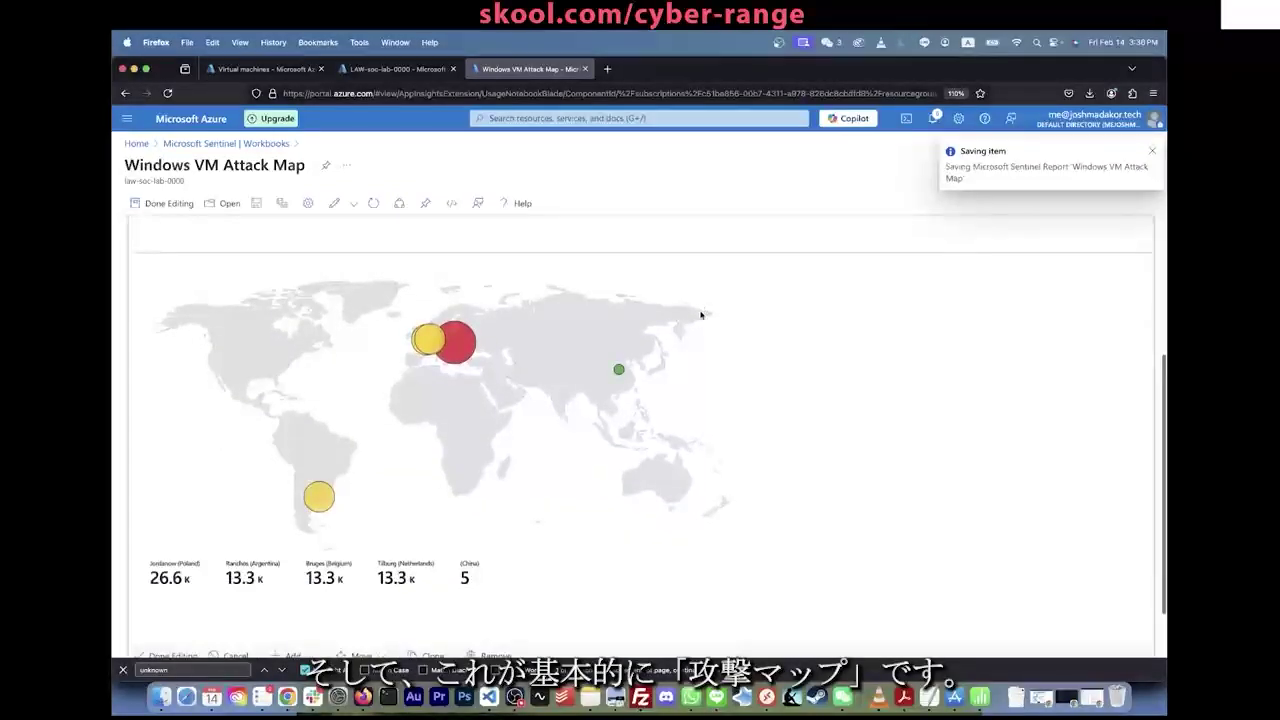
scroll(700, 310, "up", 1)
left_click(375, 205)
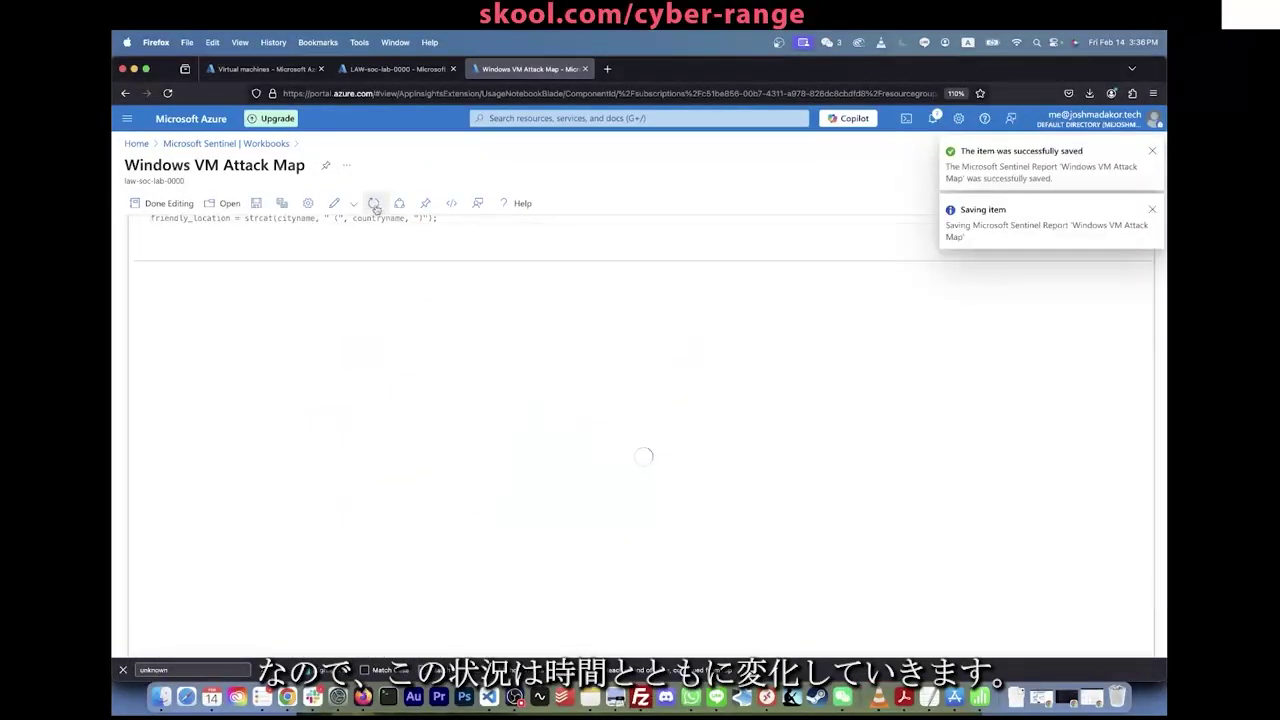